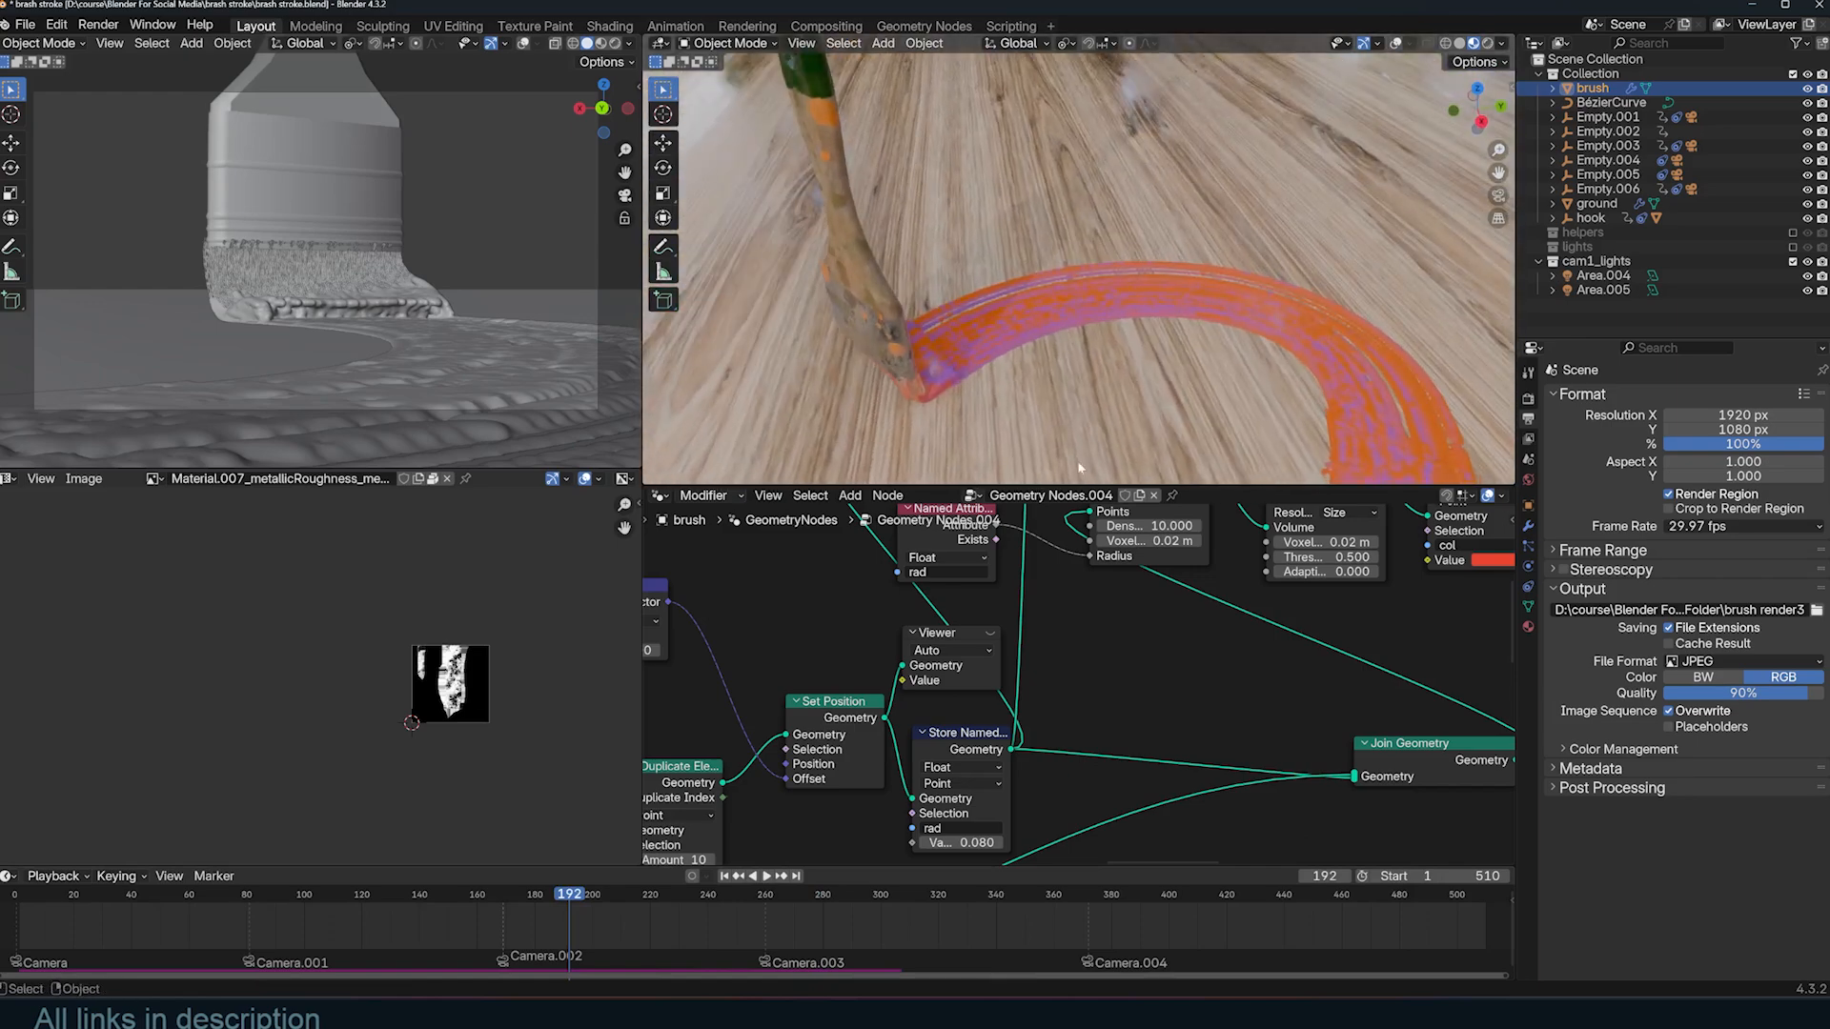
Play back the rendered brush stroke animation and close the animation player.
scroll(1095, 339, down, 6)
middle_drag(1095, 339, 1294, 329)
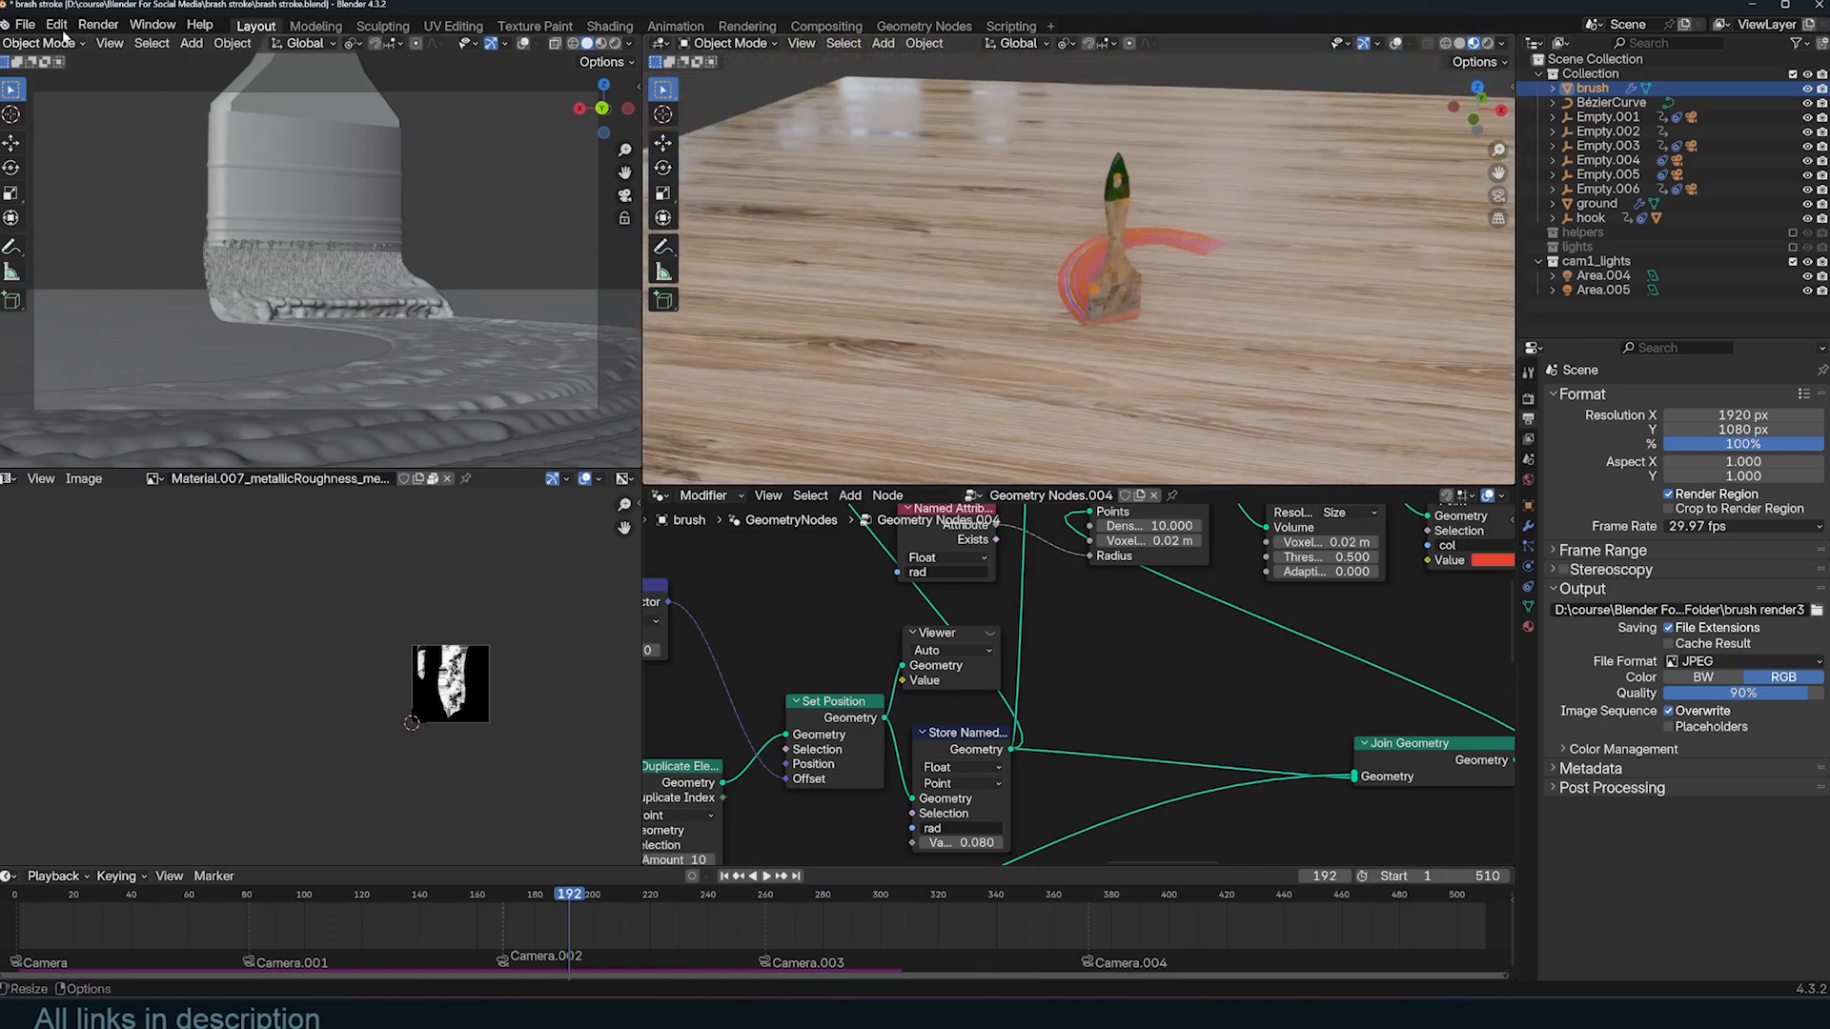
click(98, 26)
click(124, 108)
drag(695, 355, 887, 183)
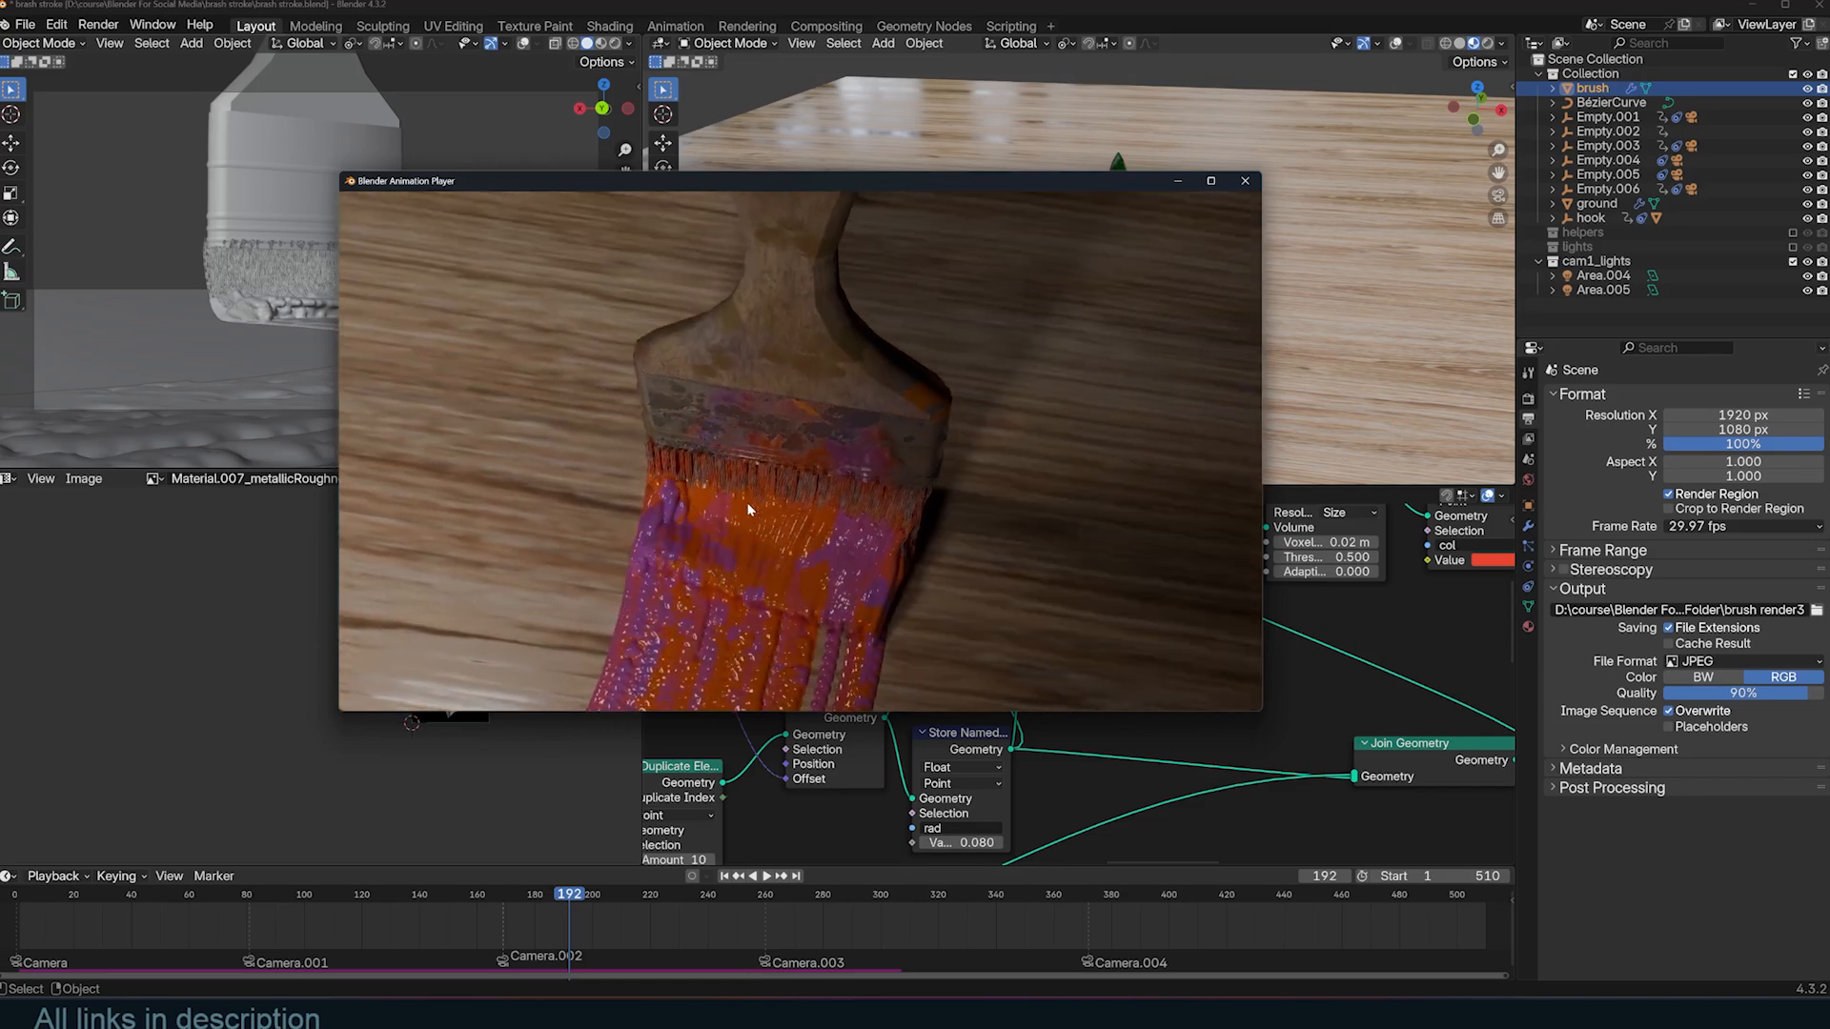
key(Escape)
Show overlays and solid shading in the main viewport, hide the brush, and select the cloth object in the enabled helpers collection.
mouse_move(915, 286)
middle_down()
mouse_move(1039, 221)
mouse_move(1213, 258)
mouse_move(1334, 210)
middle_up()
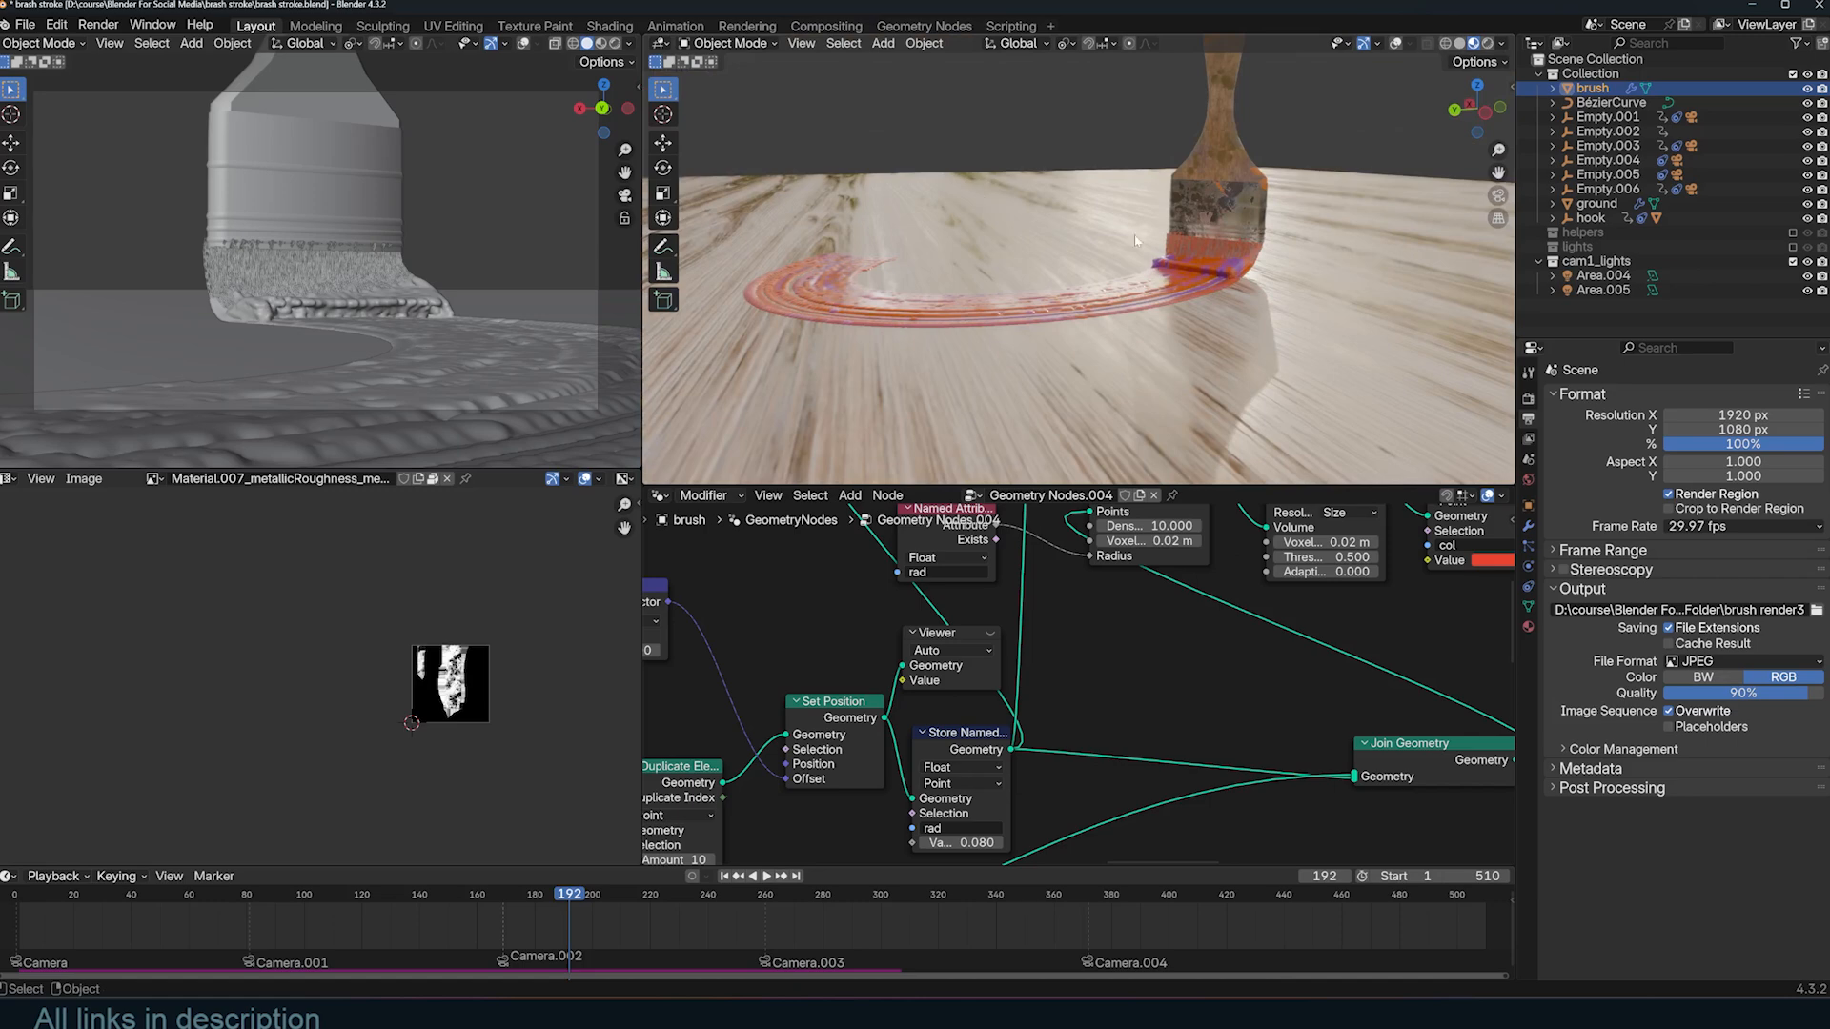
scroll(1144, 241, down, 2)
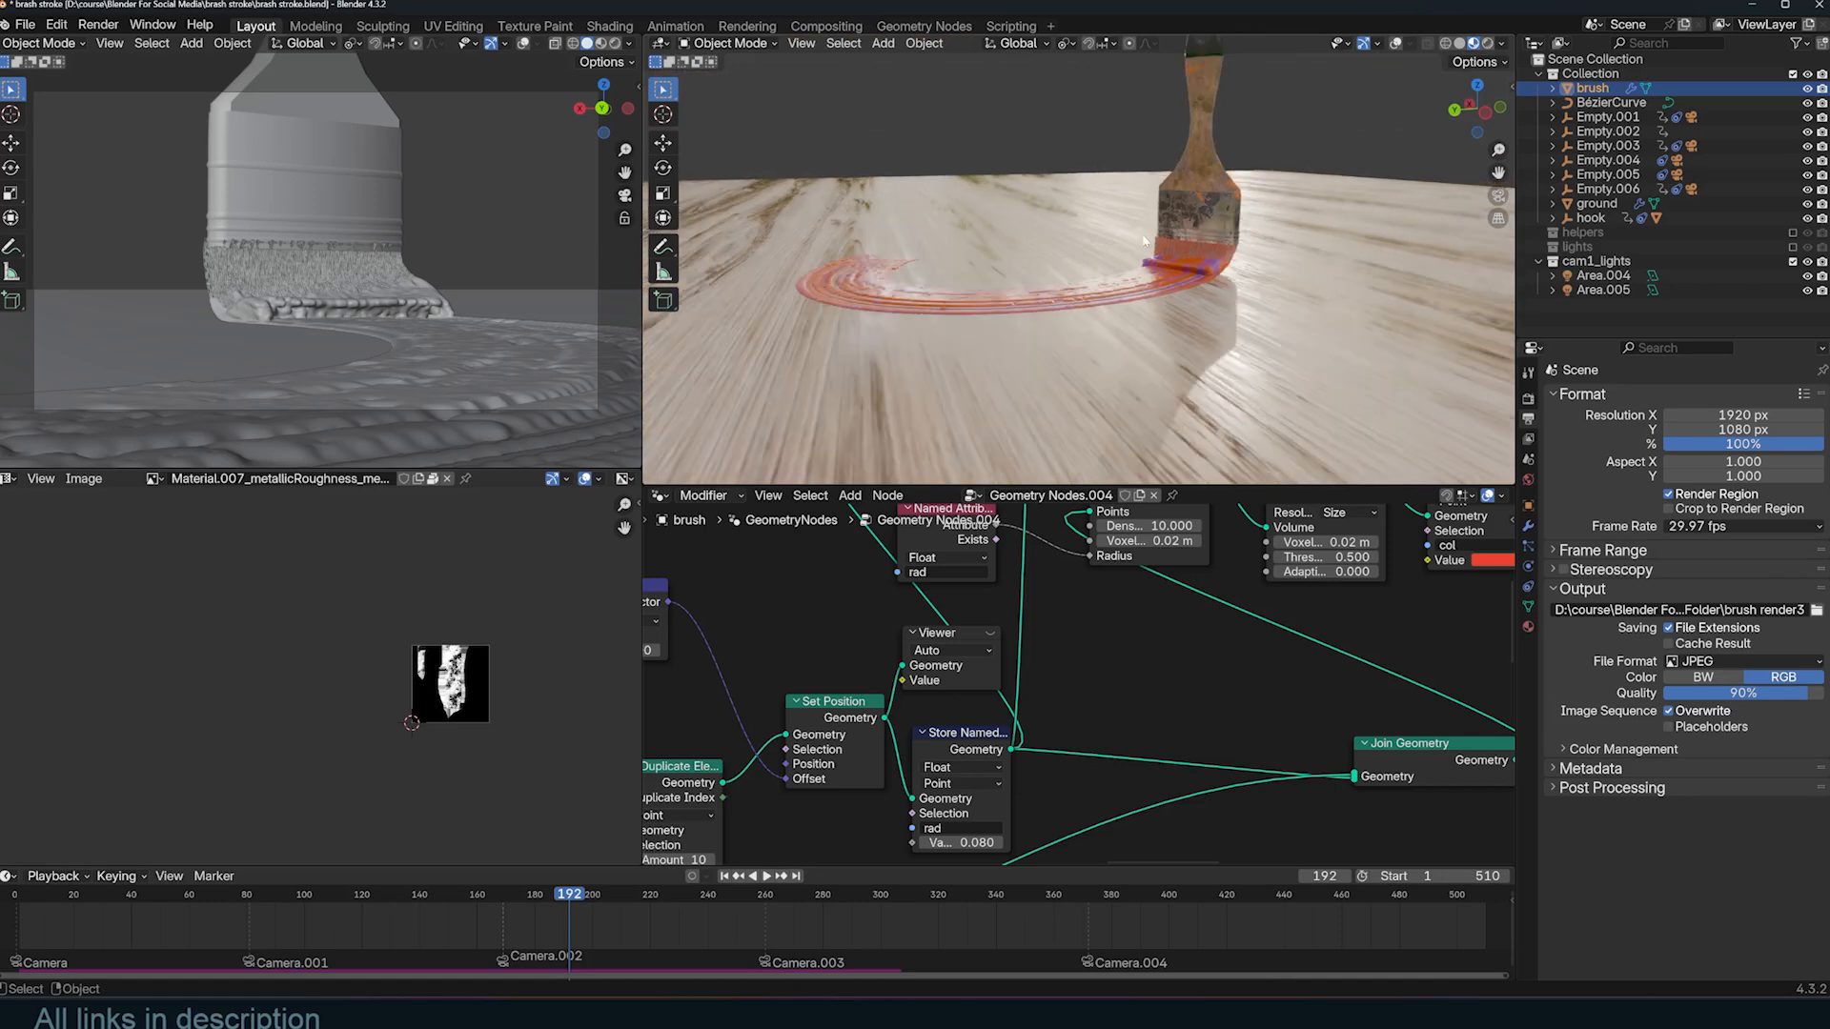
click(1395, 44)
scroll(1217, 280, down, 2)
mouse_move(1217, 281)
middle_down()
mouse_move(1123, 318)
mouse_move(1197, 300)
middle_up()
click(1124, 318)
scroll(1197, 300, up, 3)
click(1302, 248)
key(z)
click(1436, 242)
click(1352, 254)
mouse_move(1351, 255)
middle_down()
mouse_move(1205, 220)
mouse_move(1254, 311)
mouse_move(1054, 254)
mouse_move(1243, 318)
middle_up()
scroll(1205, 220, up, 2)
click(1211, 235)
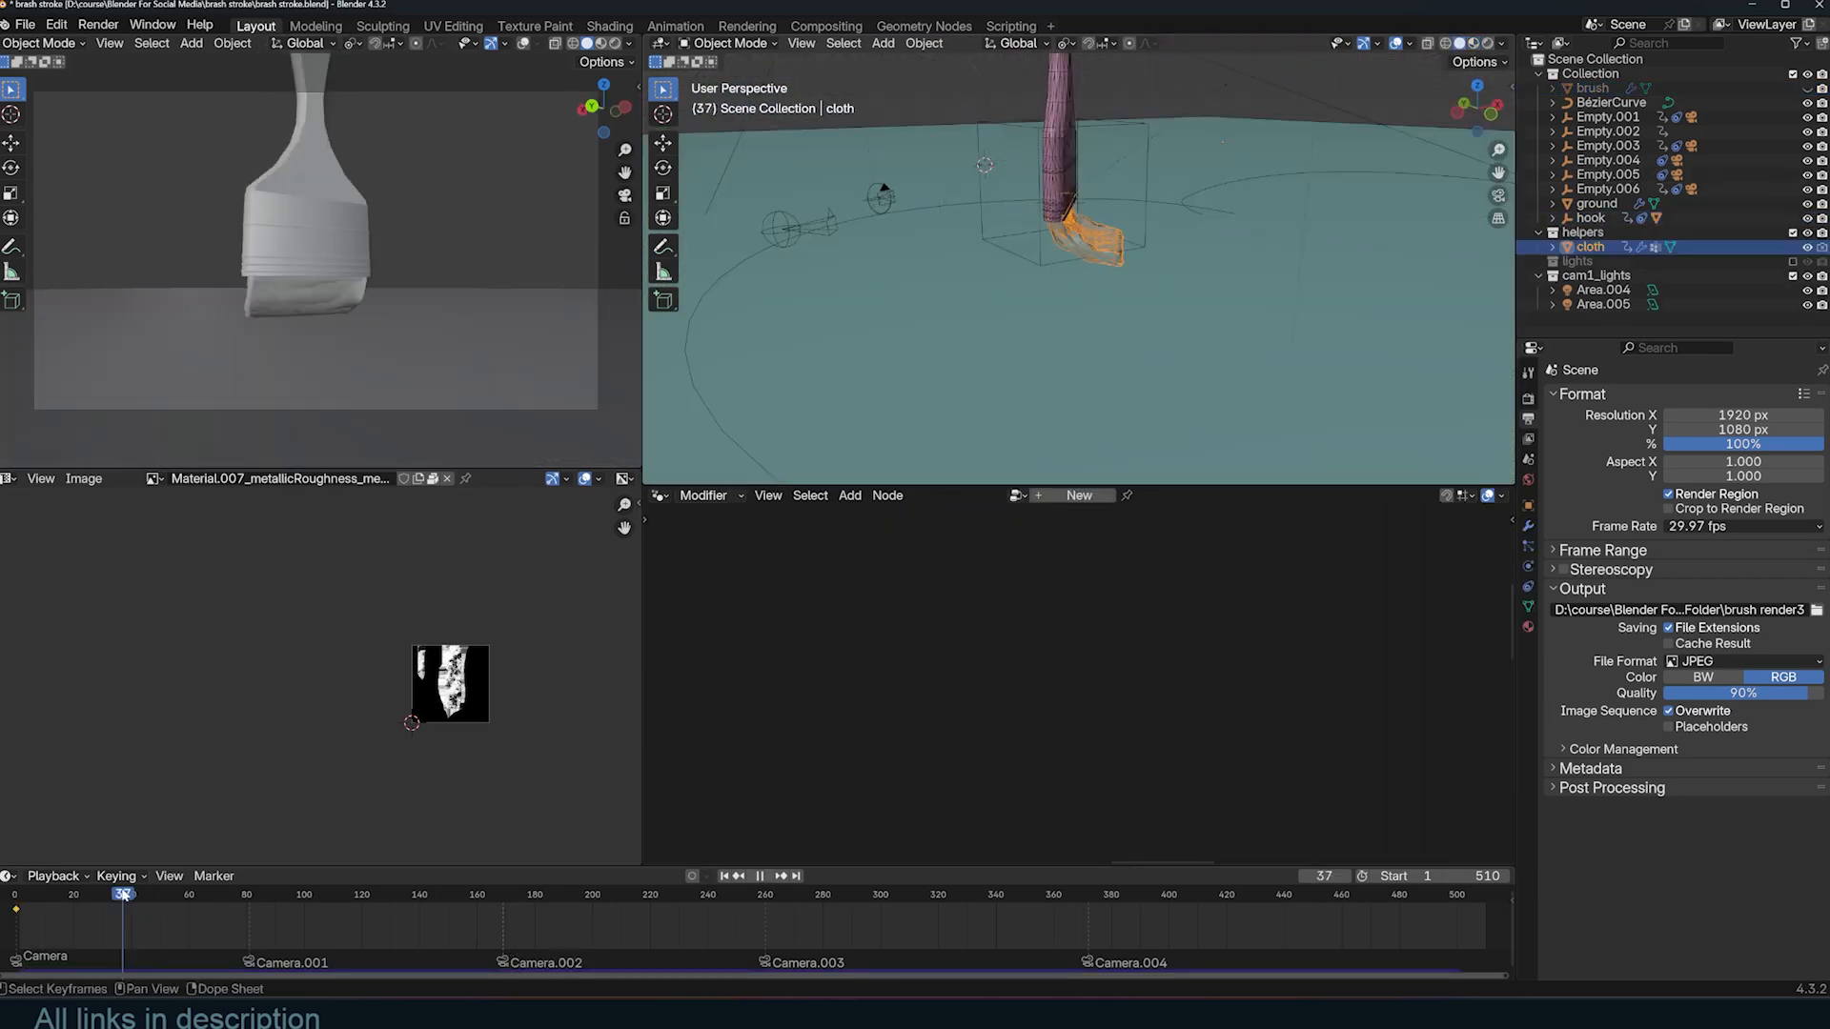
Scrub the simulation to frame 49 and examine the bending cloth under the brush up close.
drag(124, 894, 157, 896)
middle_drag(1071, 330, 1182, 333)
scroll(1135, 344, up, 3)
mouse_move(969, 305)
shift+middle_down()
mouse_move(1135, 343)
mouse_move(1364, 334)
shift+middle_up()
middle_drag(1096, 233, 1286, 219)
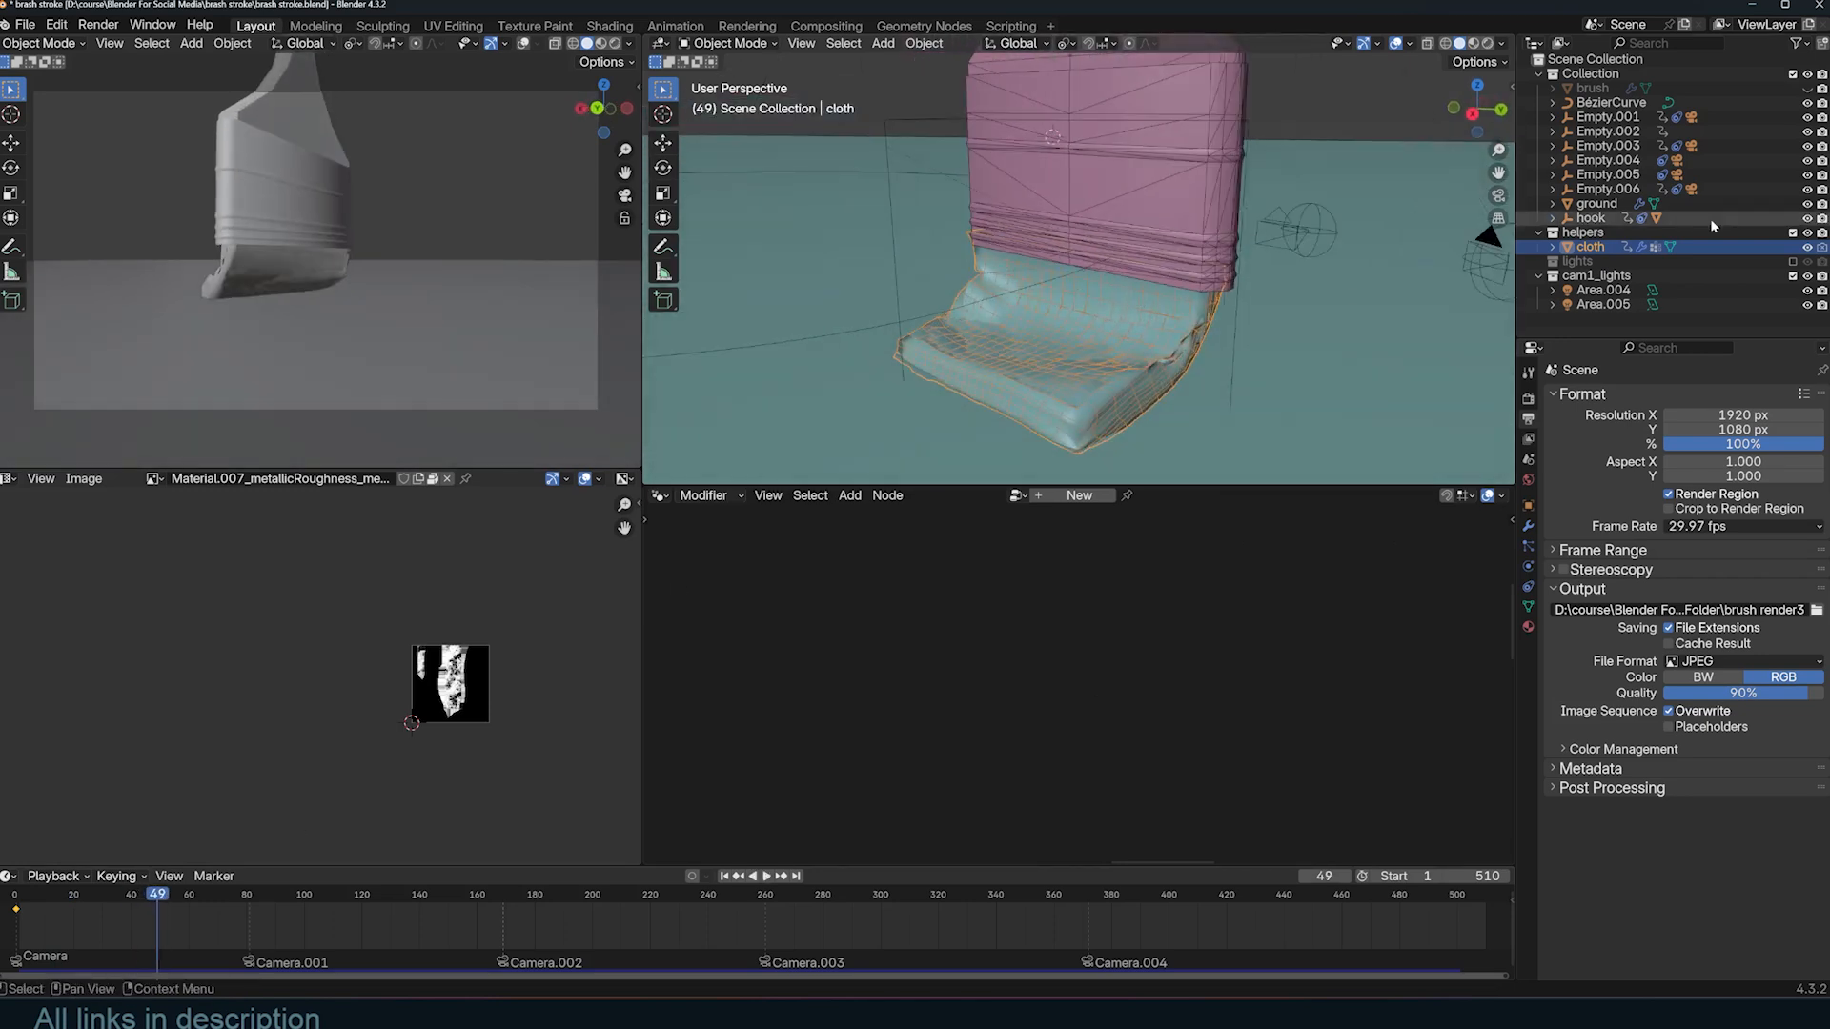
Hide the cloth helper, show the brush again, and inspect its paint stroke and geometry node tree at frame 89.
click(1807, 247)
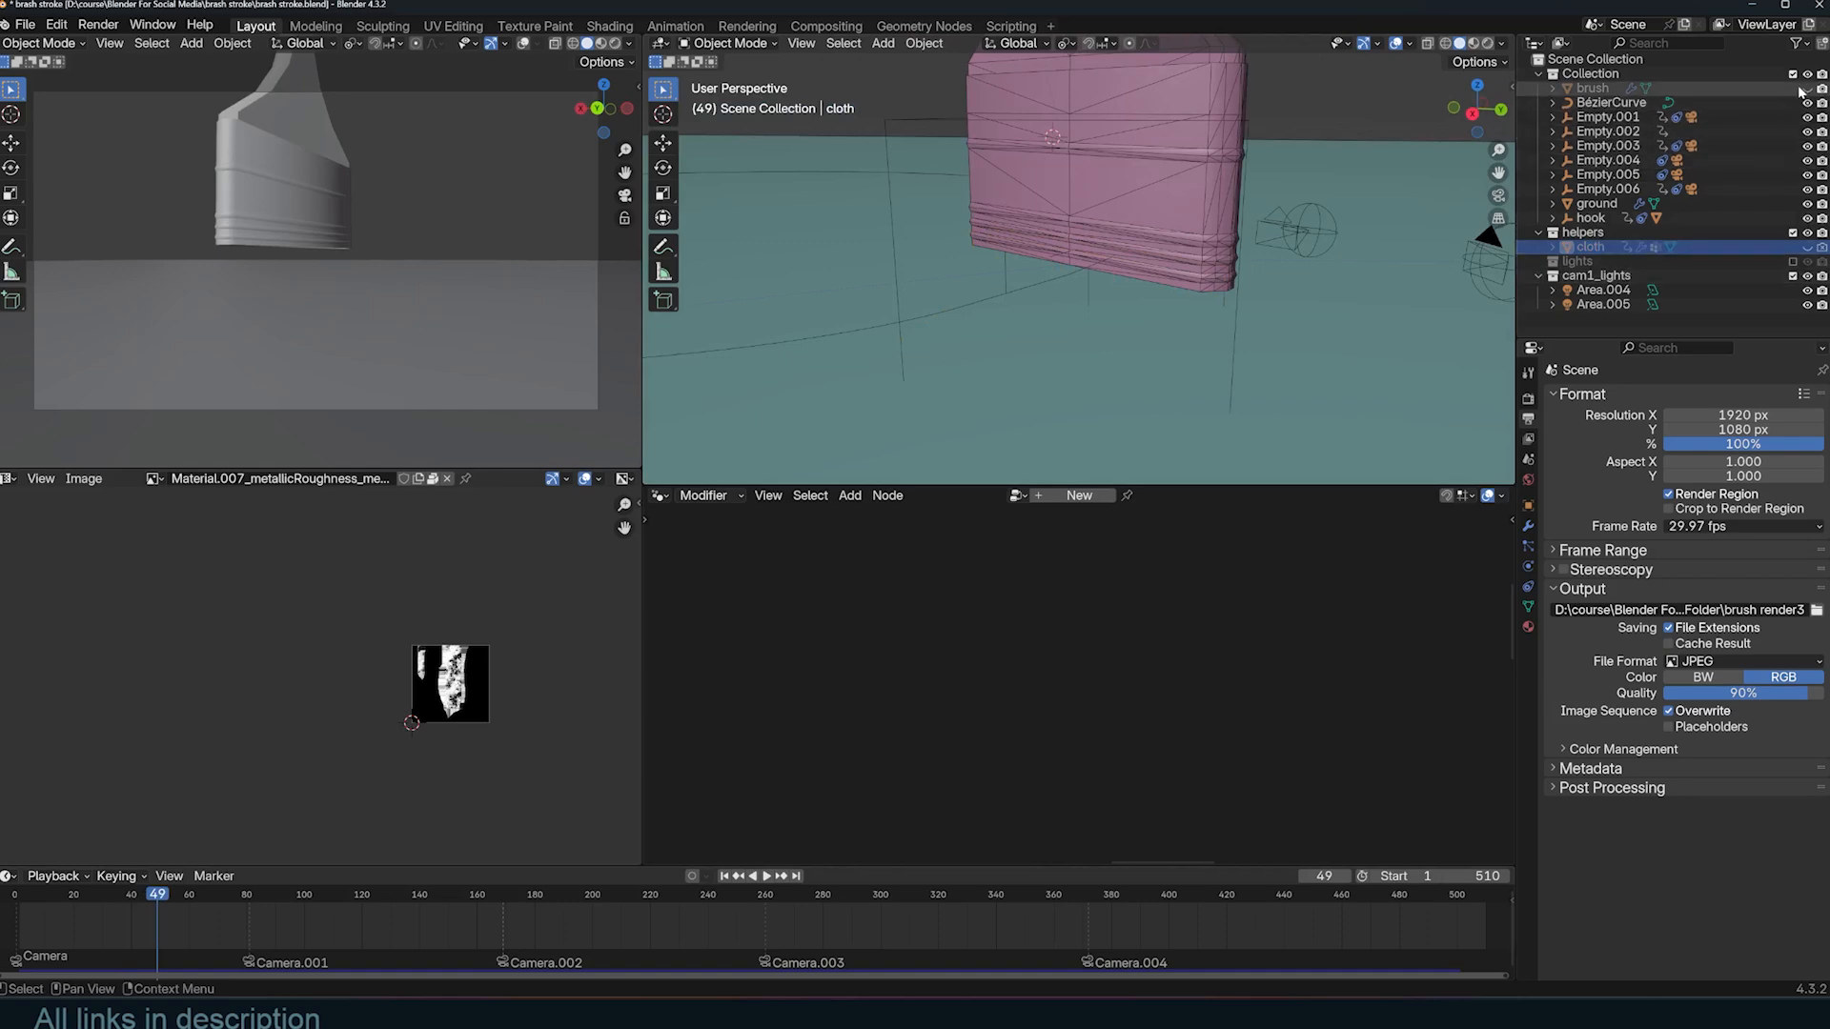
click(1806, 87)
click(1150, 326)
key(KP_Decimal)
key(Home)
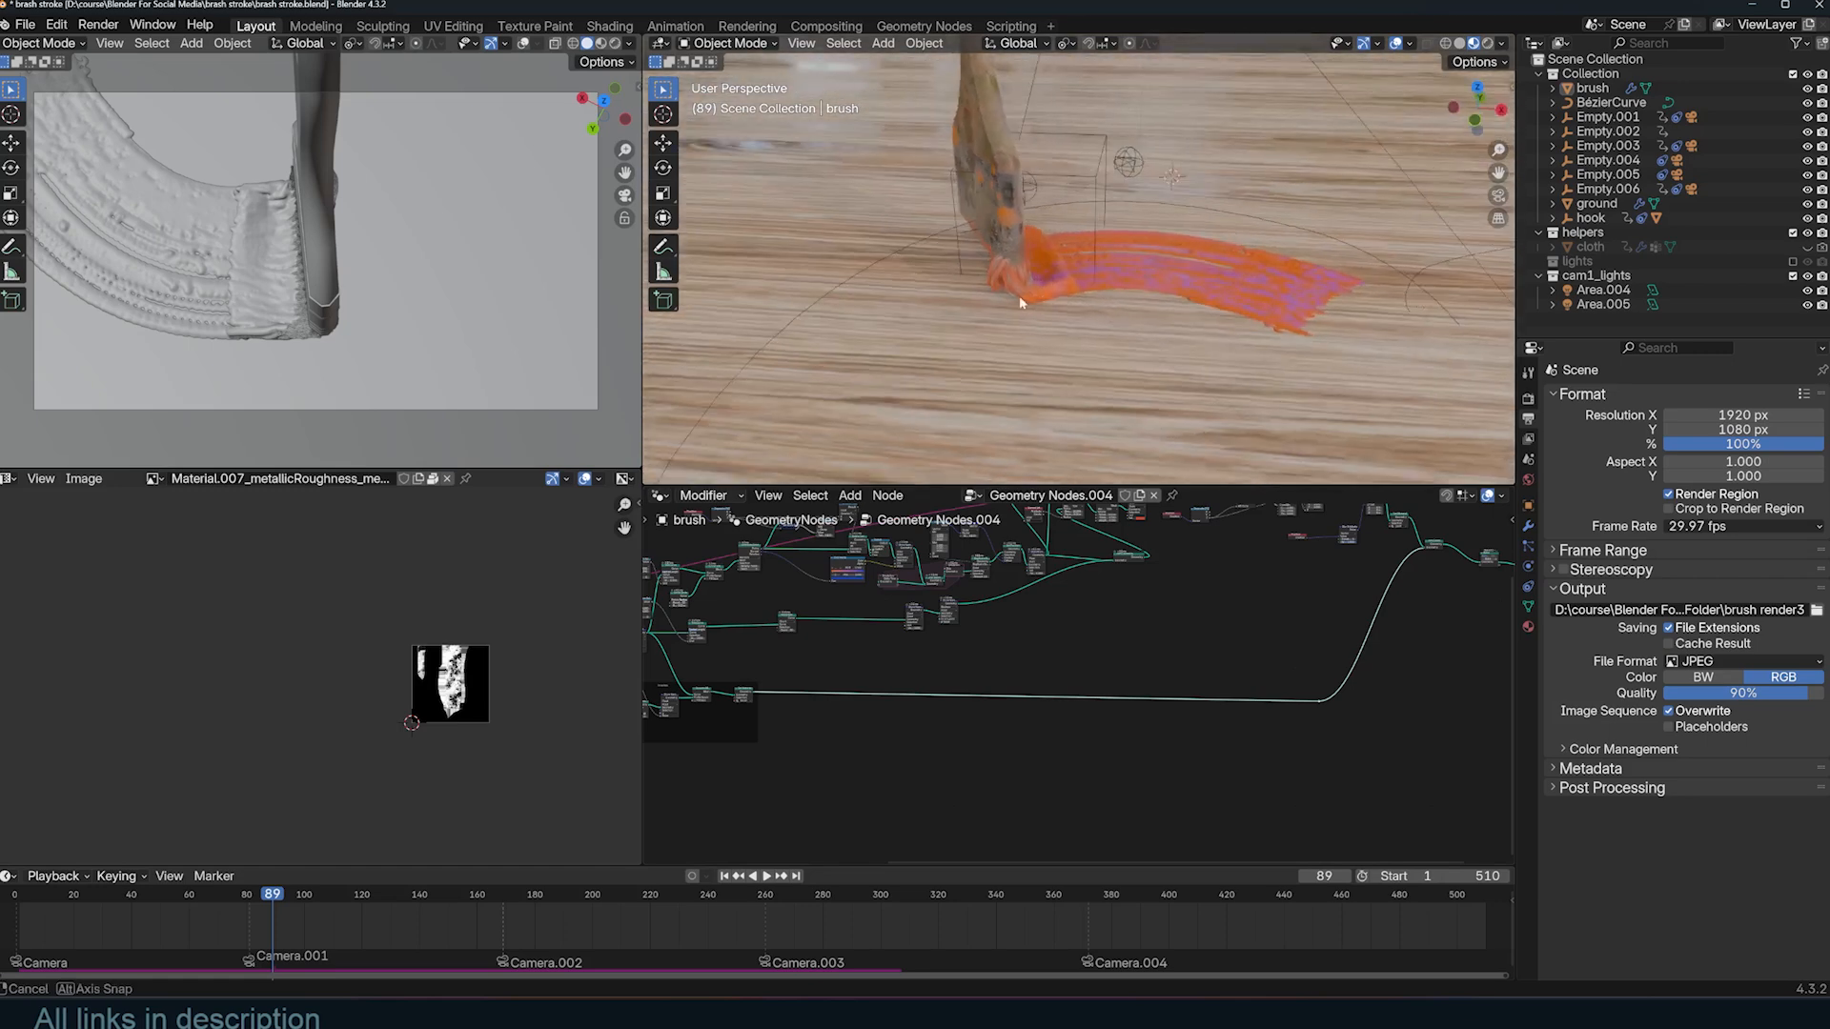
middle_drag(1039, 299, 968, 284)
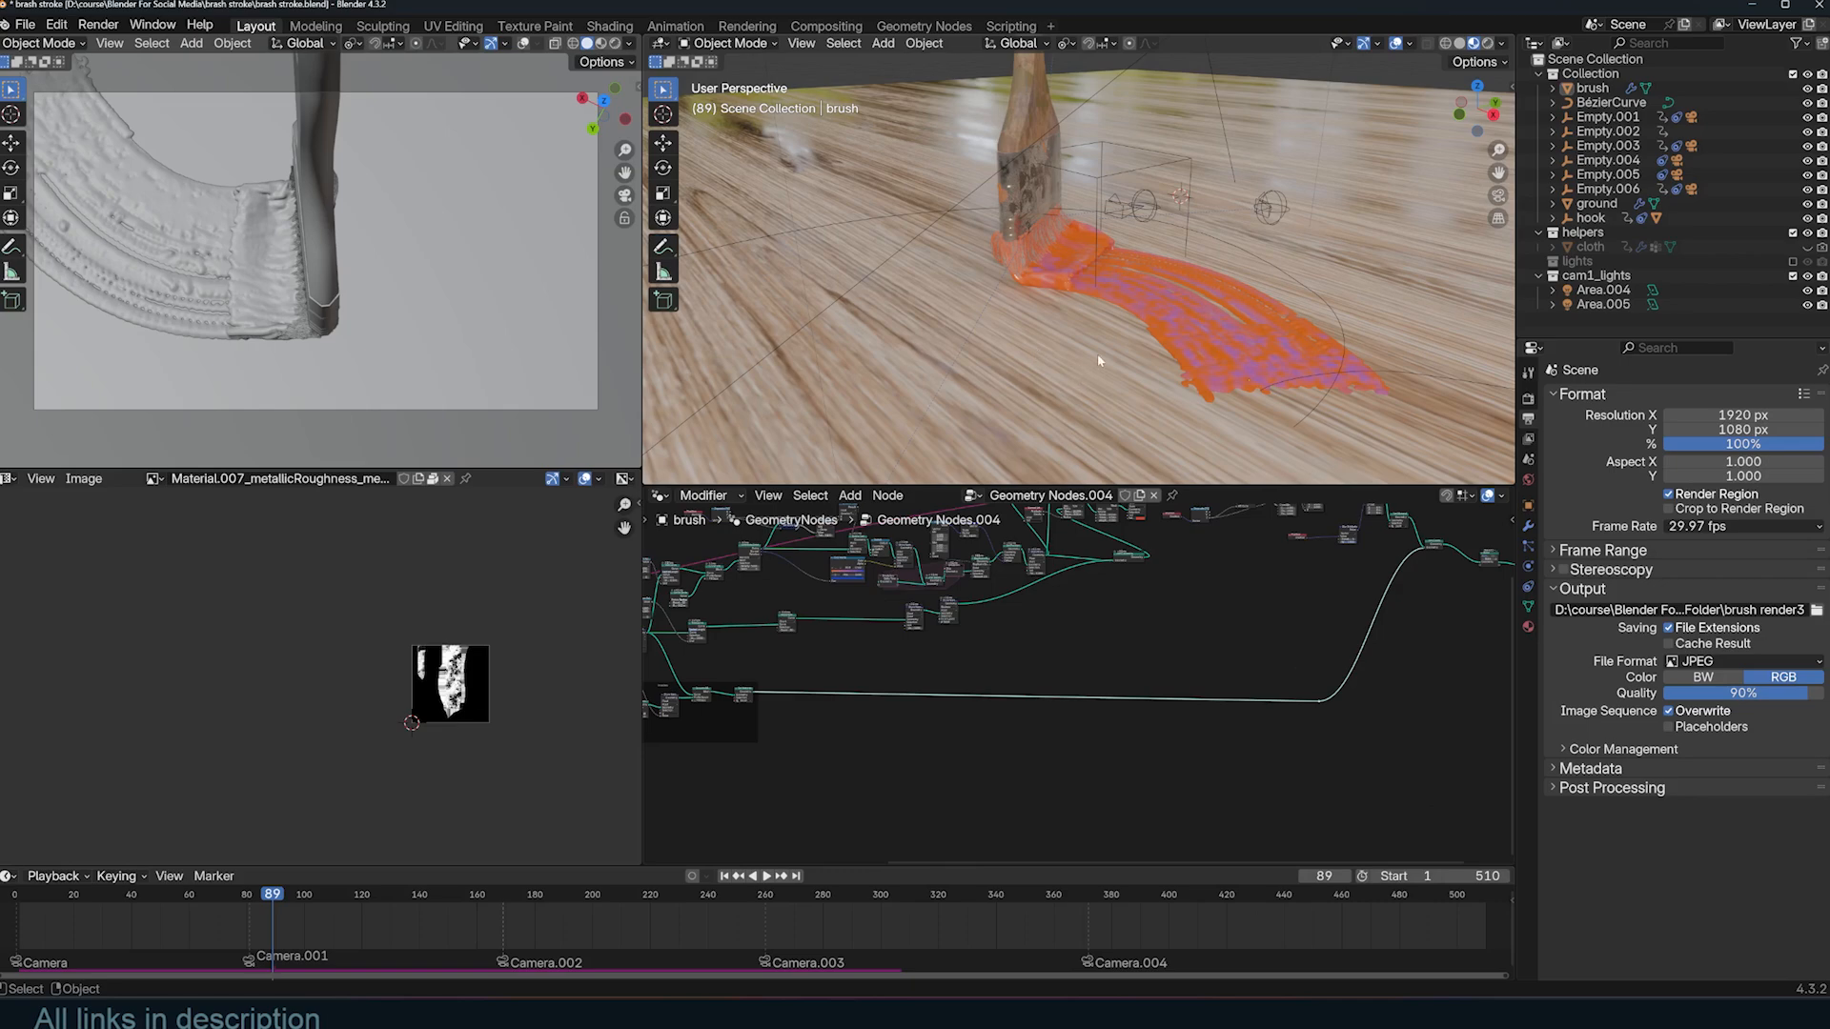
scroll(1099, 360, down, 2)
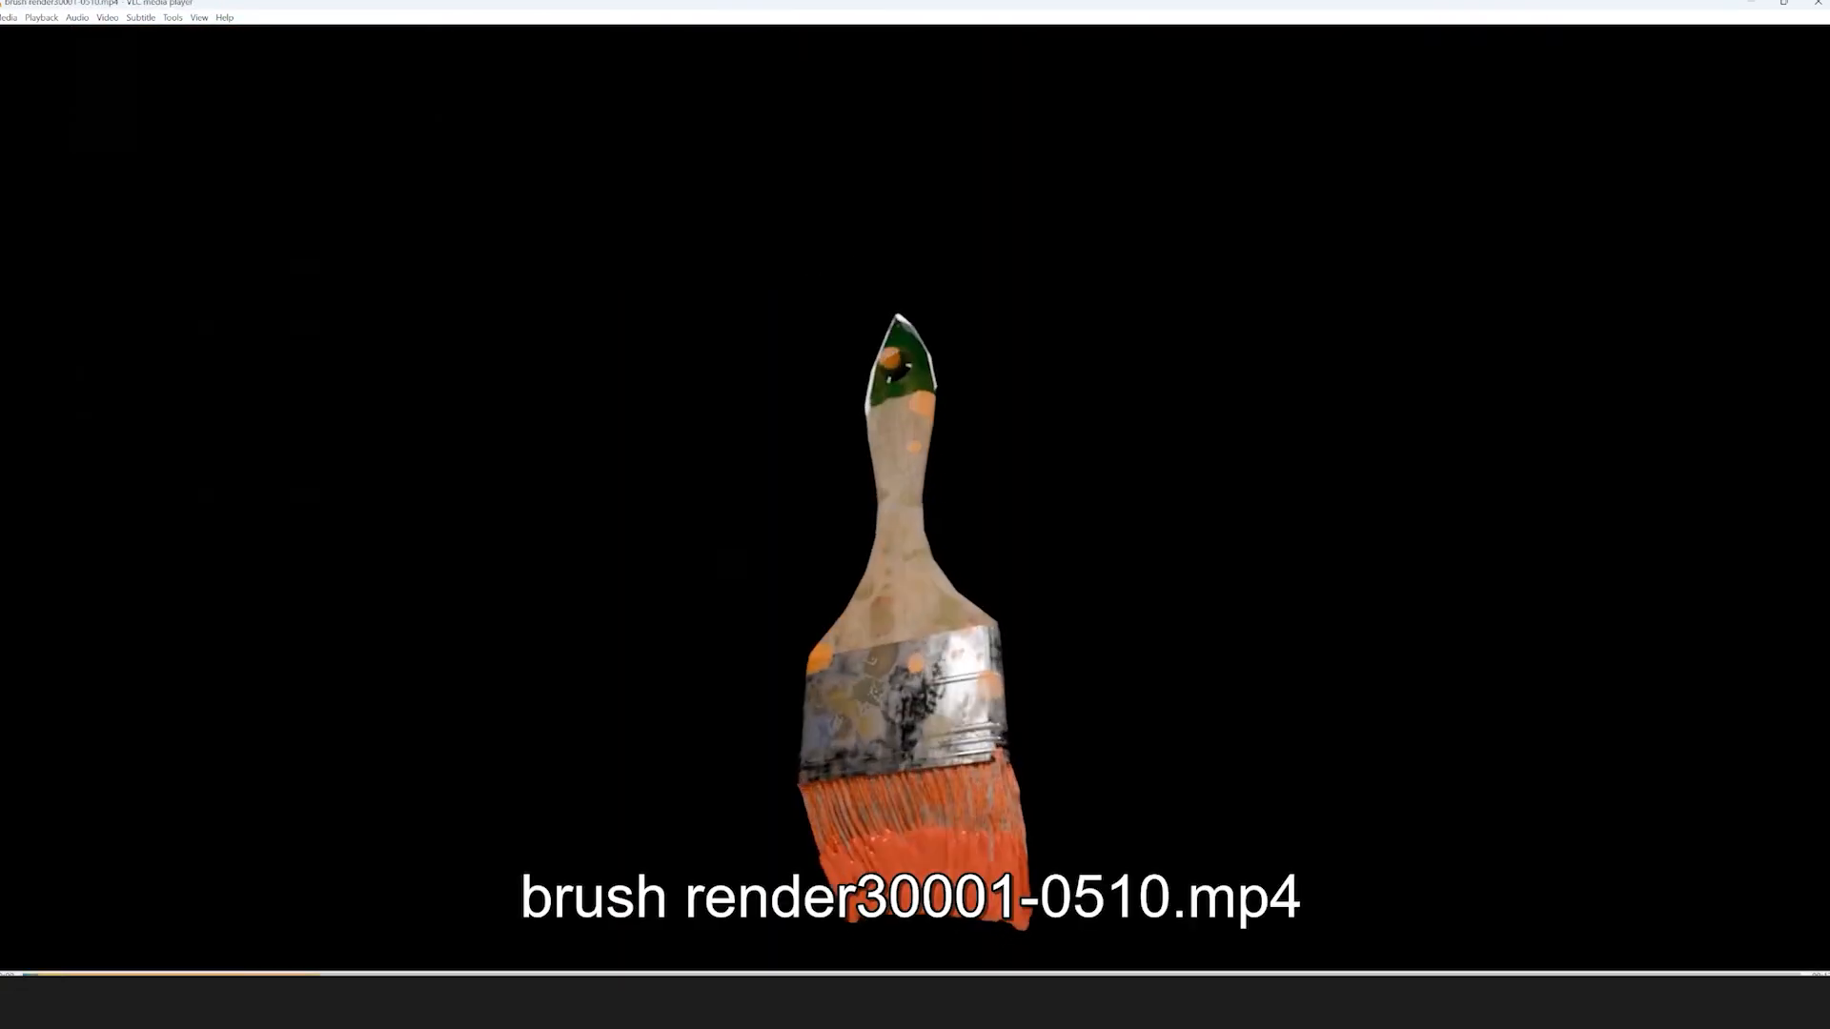
Skim to the end of the rendered brush video, close VLC, and scrub back through the rendered JPG sequence.
click(1584, 973)
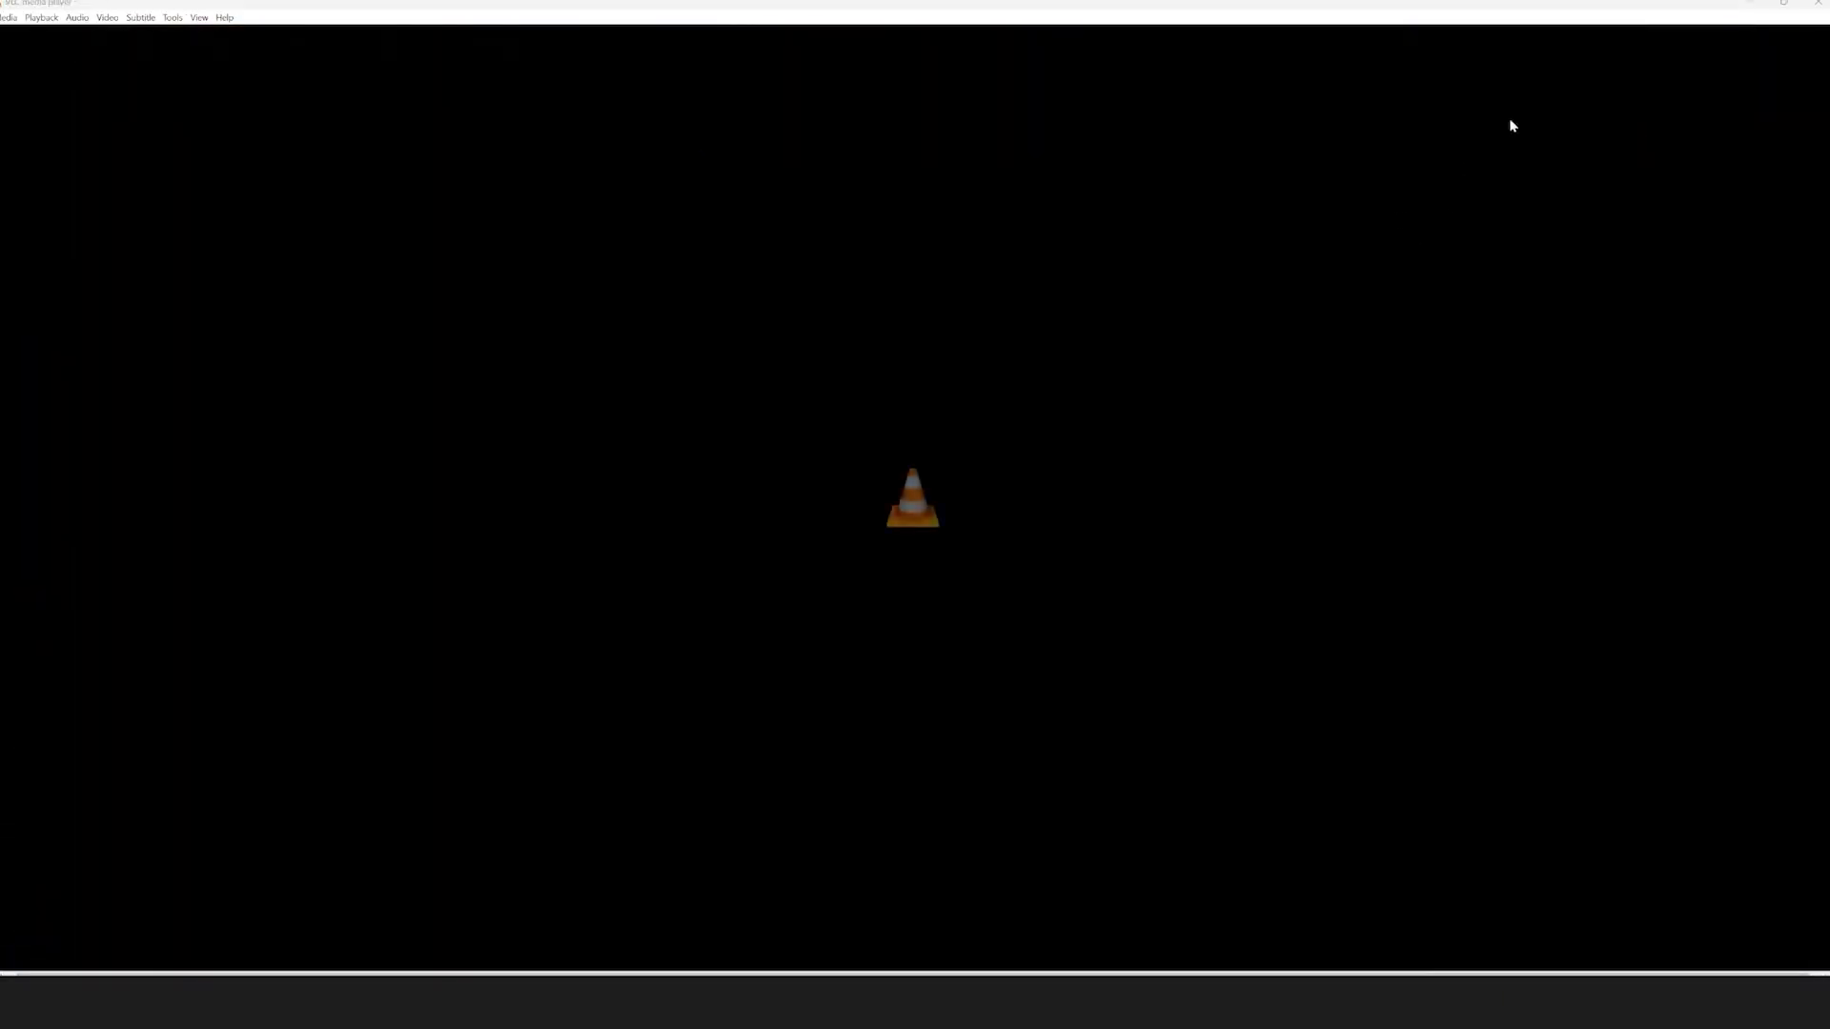
click(1818, 4)
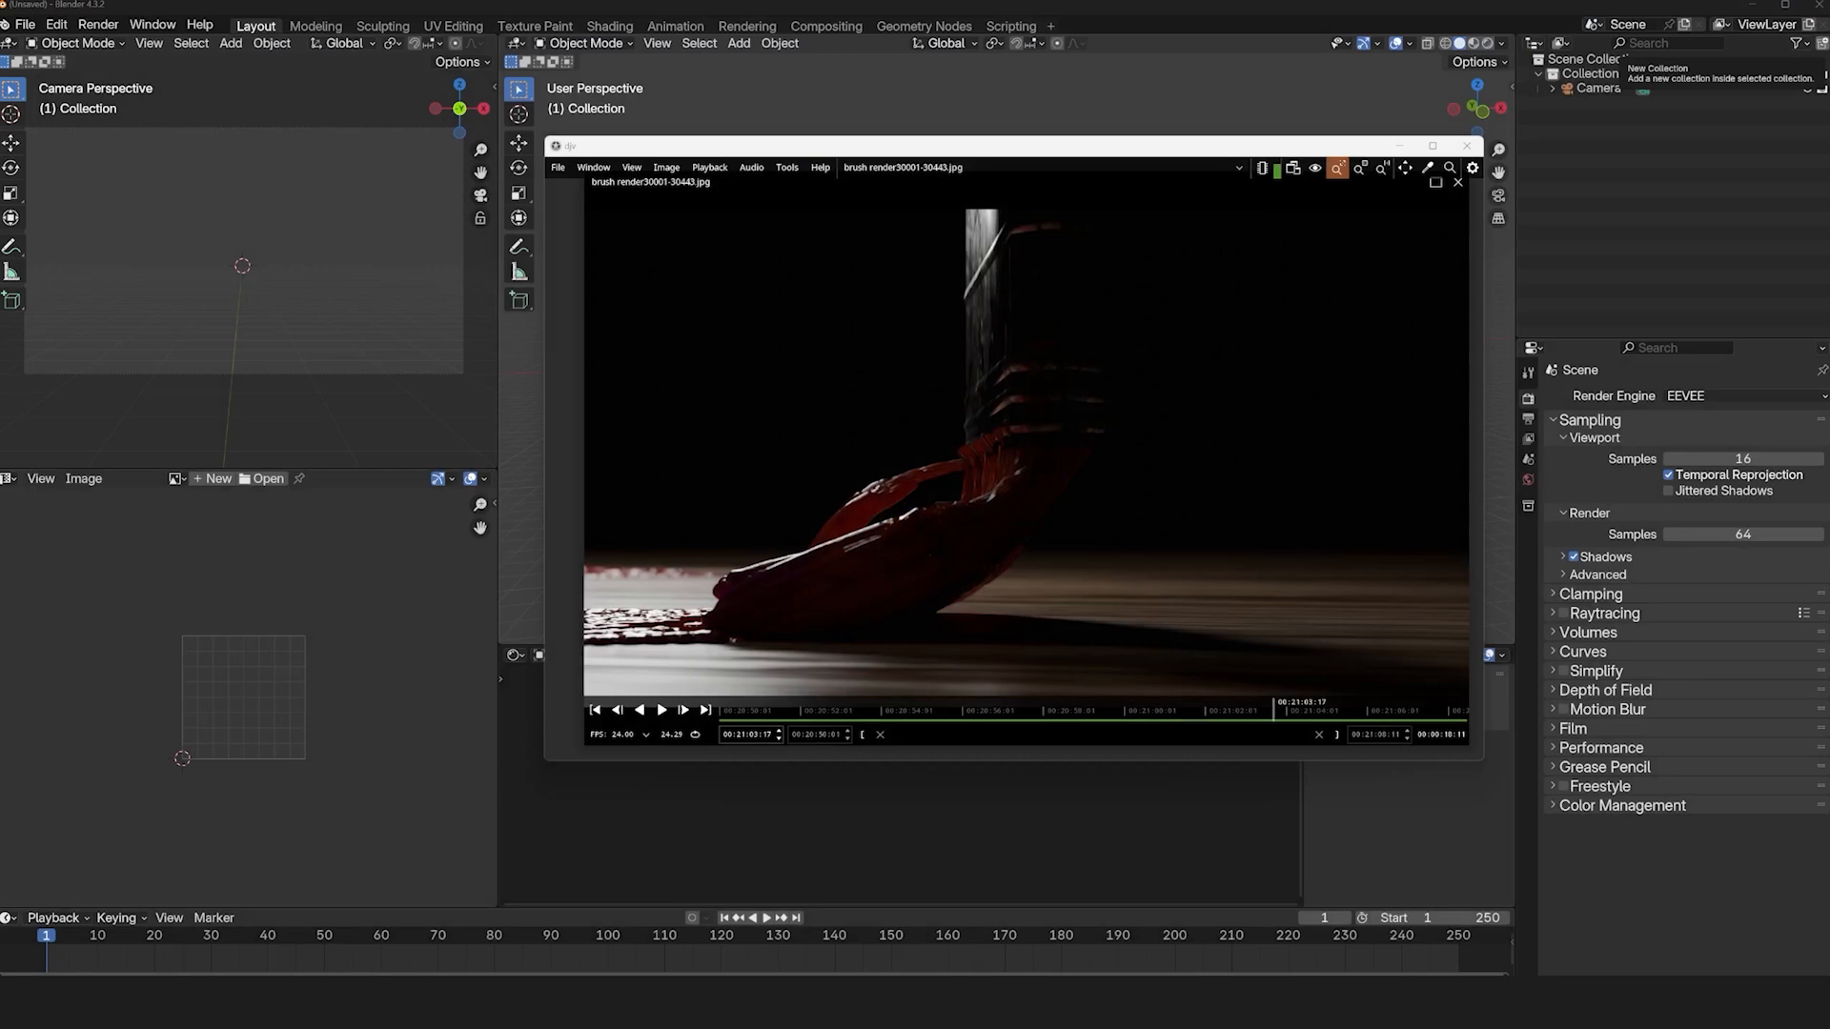
mouse_move(862, 710)
mouse_down()
mouse_move(746, 709)
mouse_move(762, 710)
mouse_up()
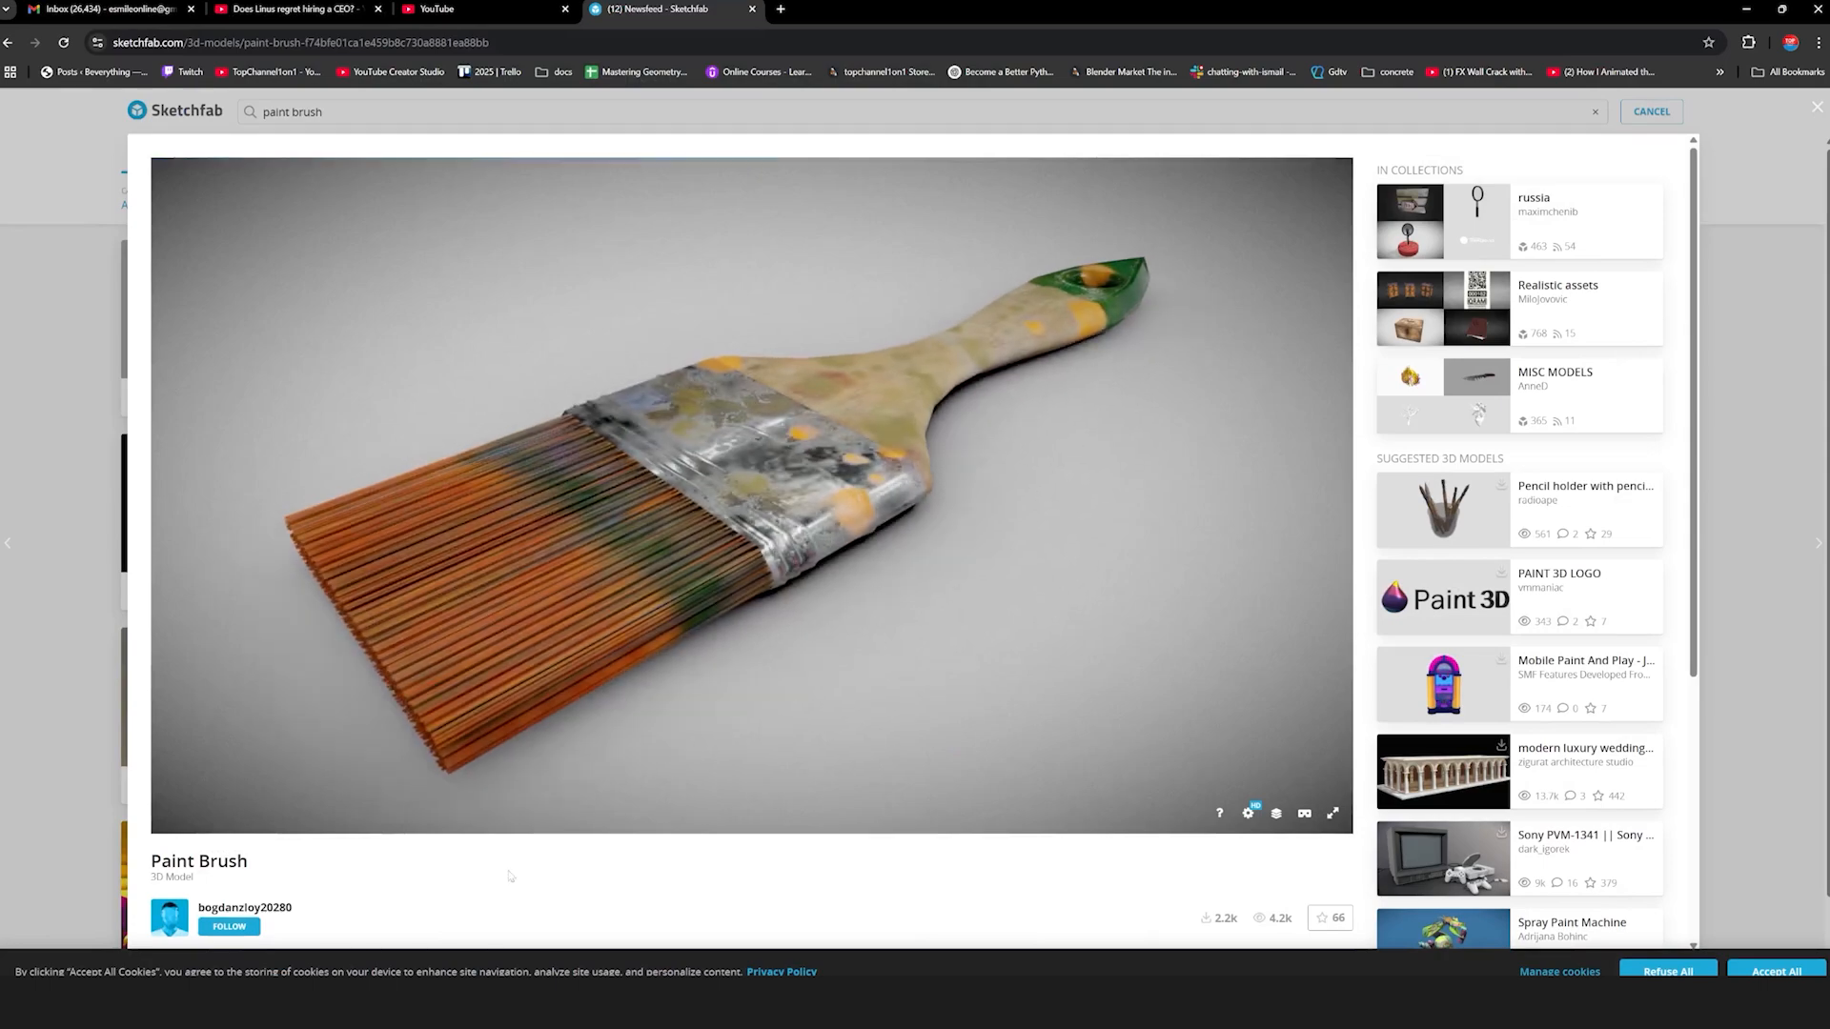
Examine the description and licence details of the Paint Brush model on its Sketchfab page.
scroll(286, 724, down, 2)
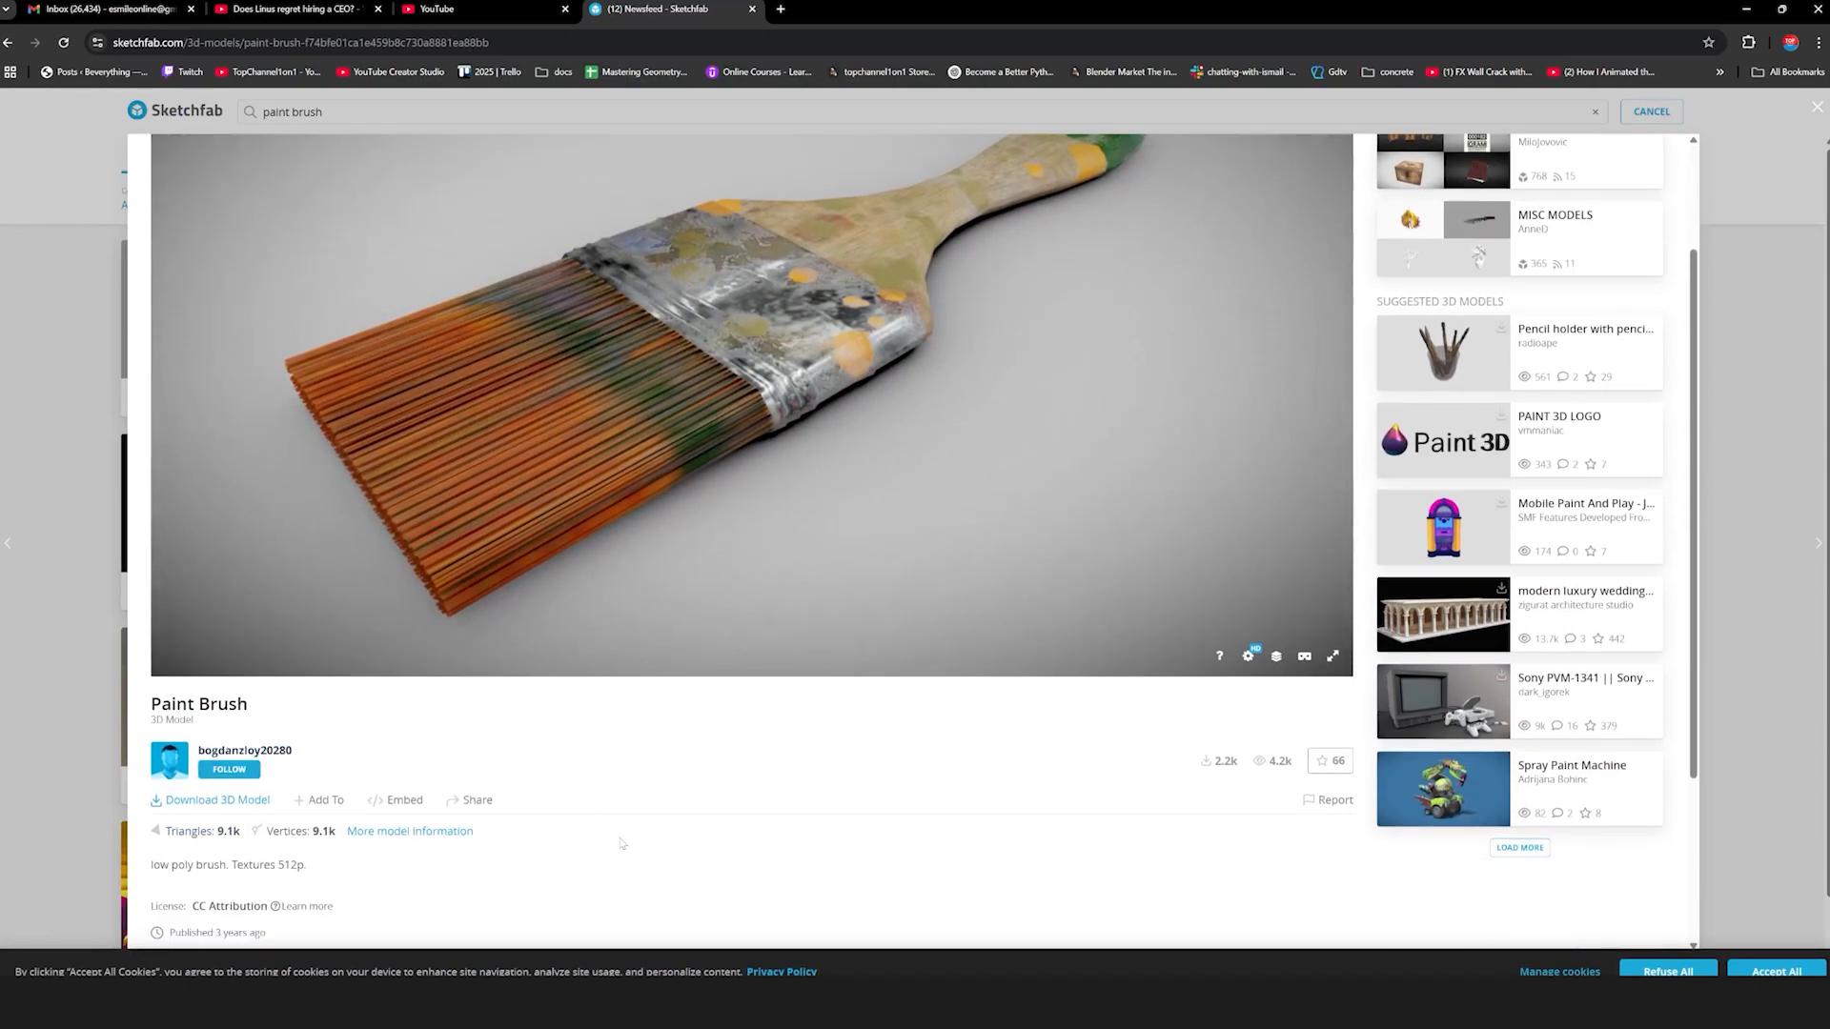
scroll(621, 842, down, 3)
scroll(725, 591, up, 5)
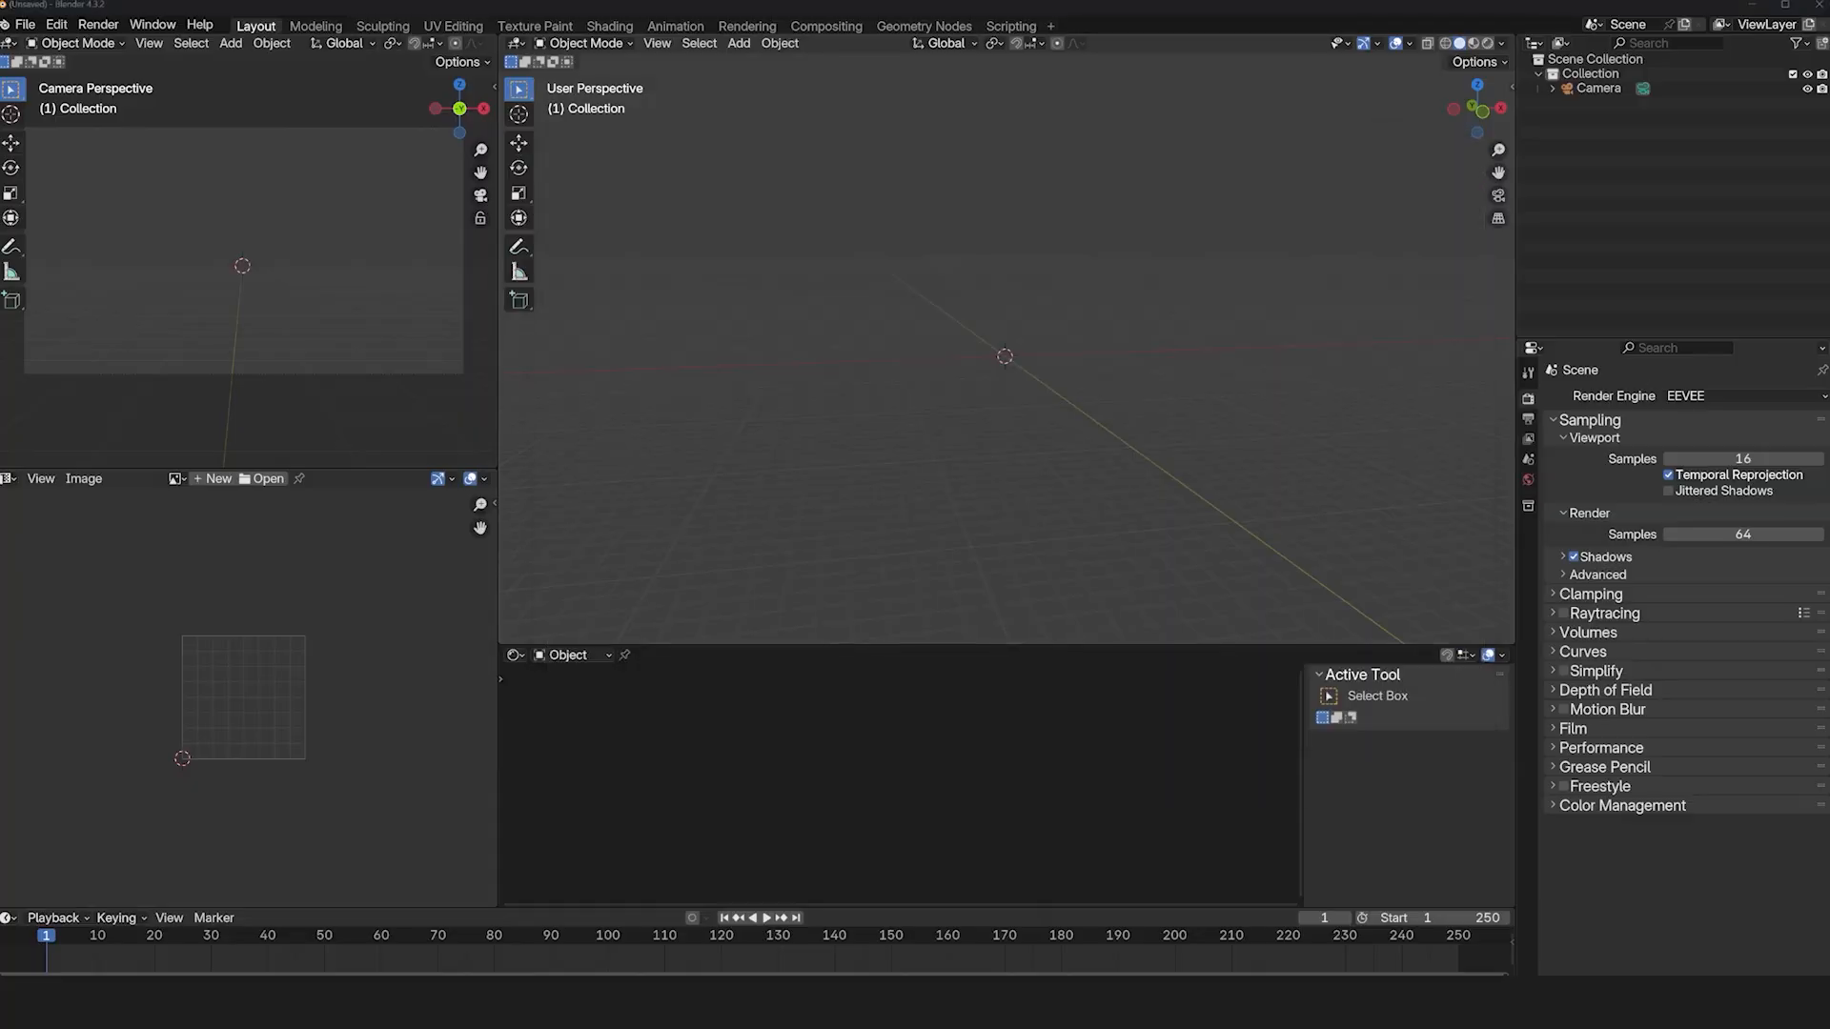
In Blender, paste the paint brush model into the empty scene and delete everything but its handle.
key(ctrl+v)
scroll(1039, 326, up, 3)
click(1054, 334)
mouse_move(1054, 334)
middle_down()
mouse_move(1097, 370)
mouse_move(1143, 372)
middle_up()
key(Delete)
click(1027, 289)
key(x)
Clear the rotation of the remaining brush handle so that it stands upright.
click(1028, 294)
key(alt+r)
scroll(1123, 308, down, 3)
key(KP_1)
key(KP_4)
key(KP_4)
key(KP_1)
scroll(1121, 307, up, 5)
shift+middle_drag(974, 273, 1035, 391)
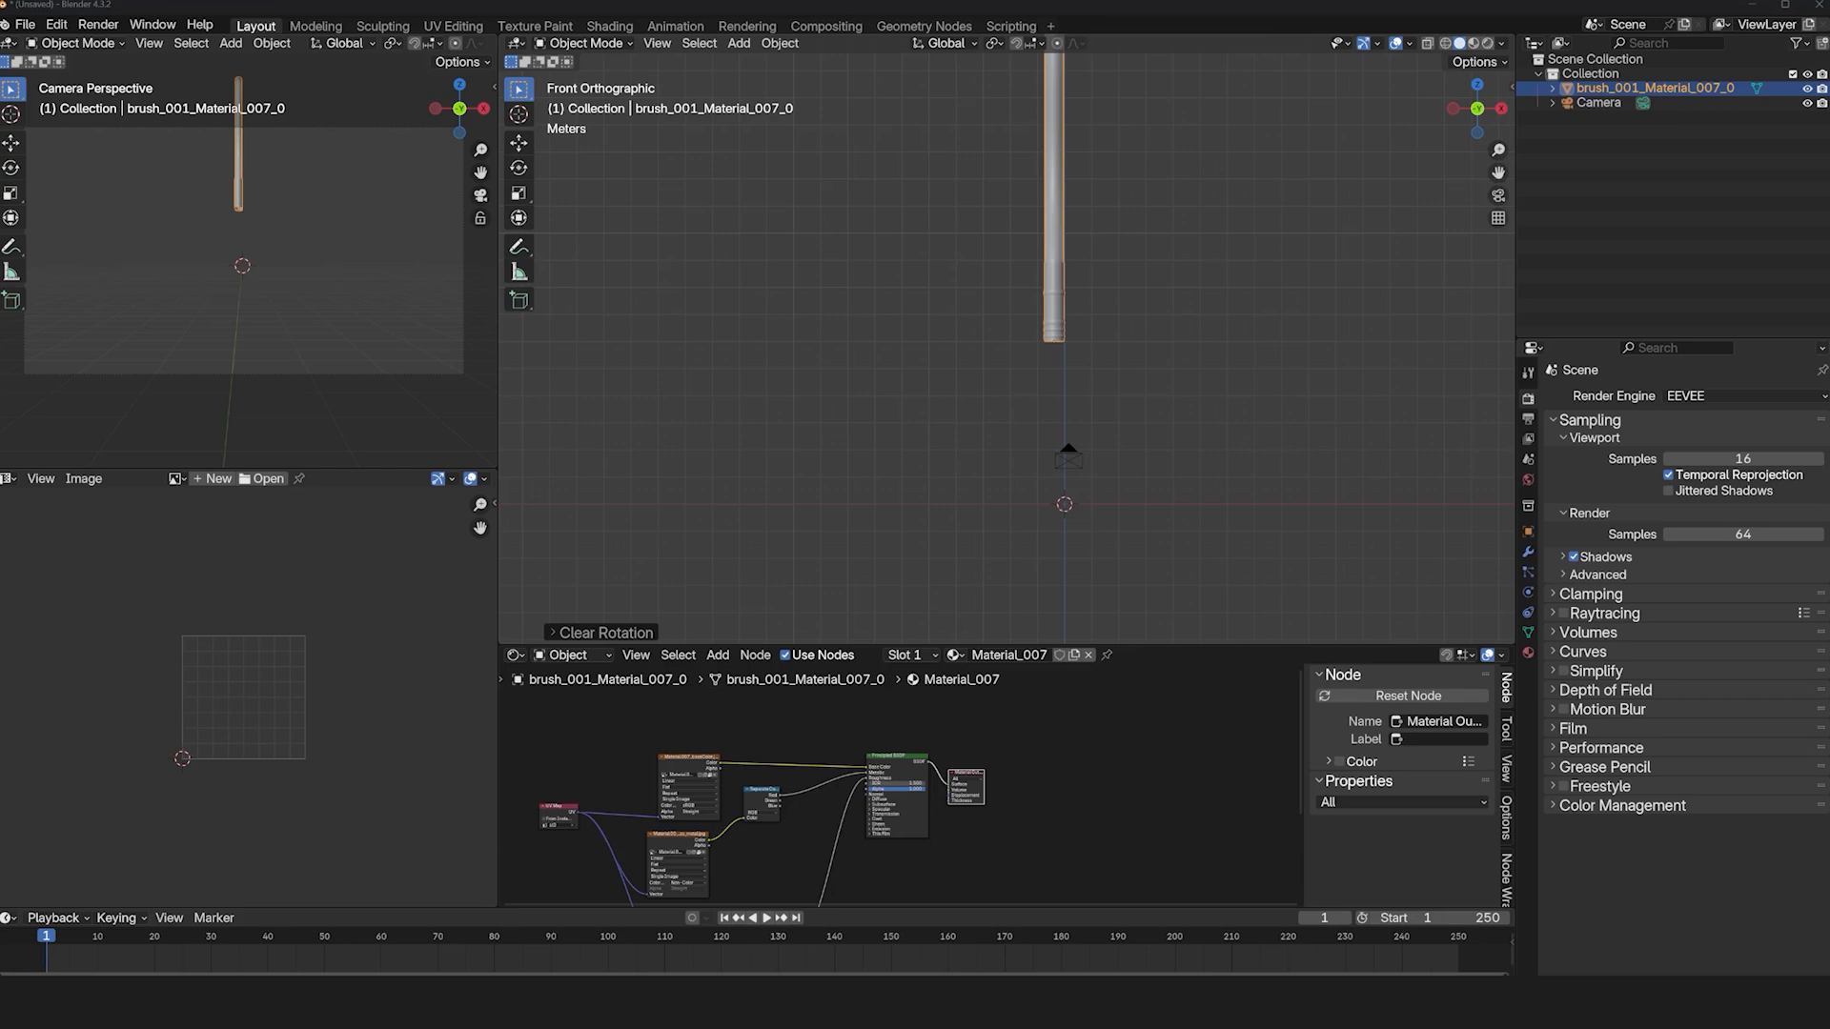
scroll(1191, 244, down, 2)
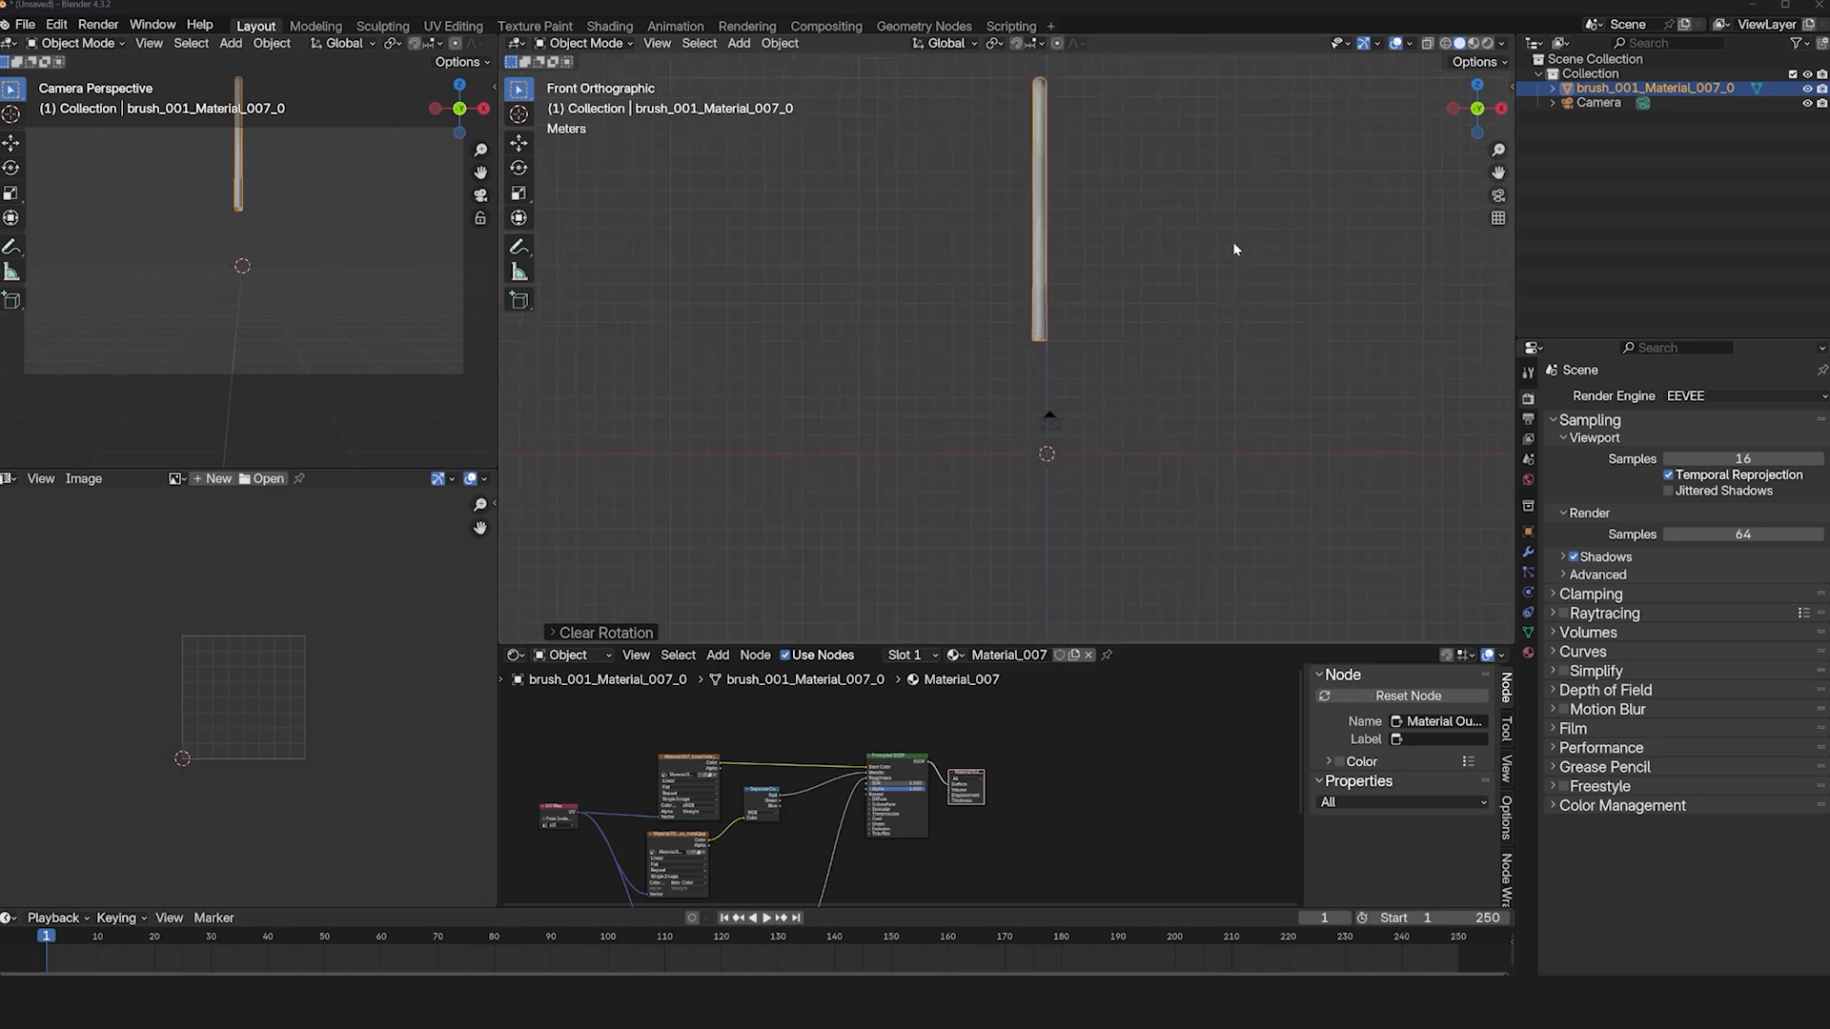
Set the viewport's object colour to Random and switch the main viewport to material preview shading.
click(1271, 245)
key(q)
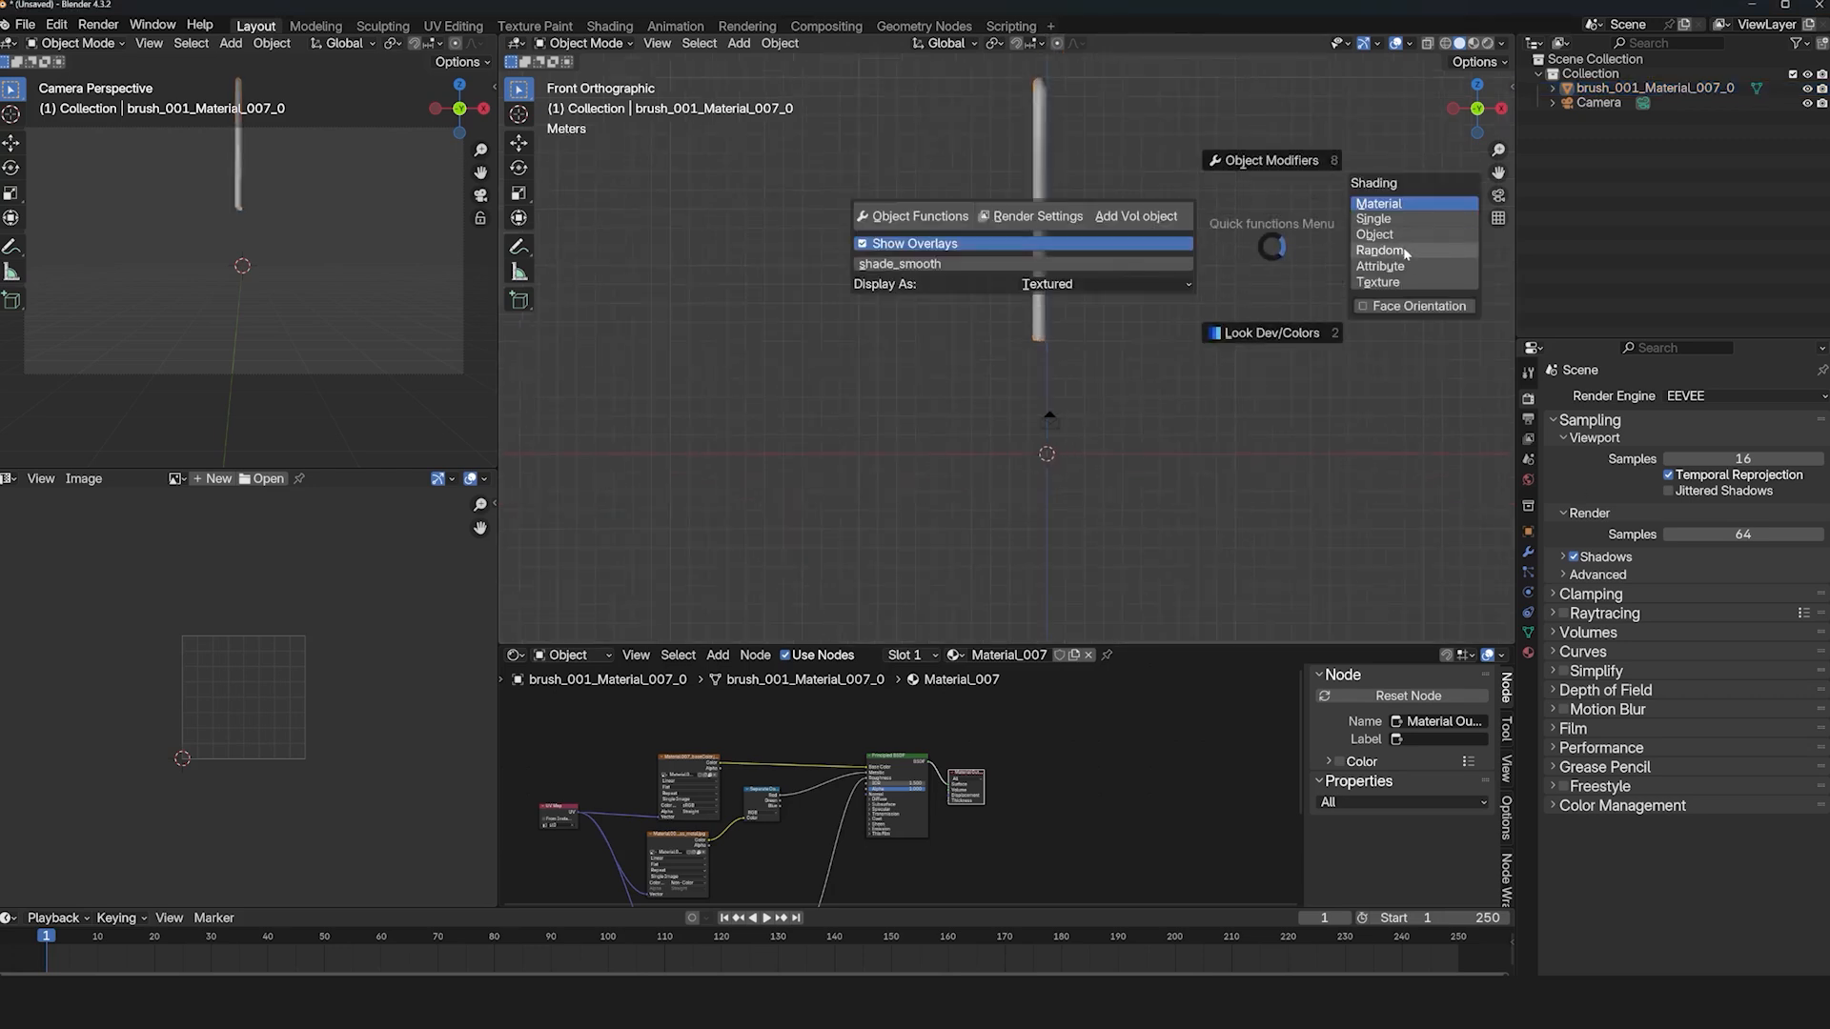
click(1380, 250)
middle_drag(1406, 252, 1109, 215)
click(1473, 44)
shift+middle_drag(1056, 113, 1185, 233)
scroll(1192, 234, up, 2)
key(KP_1)
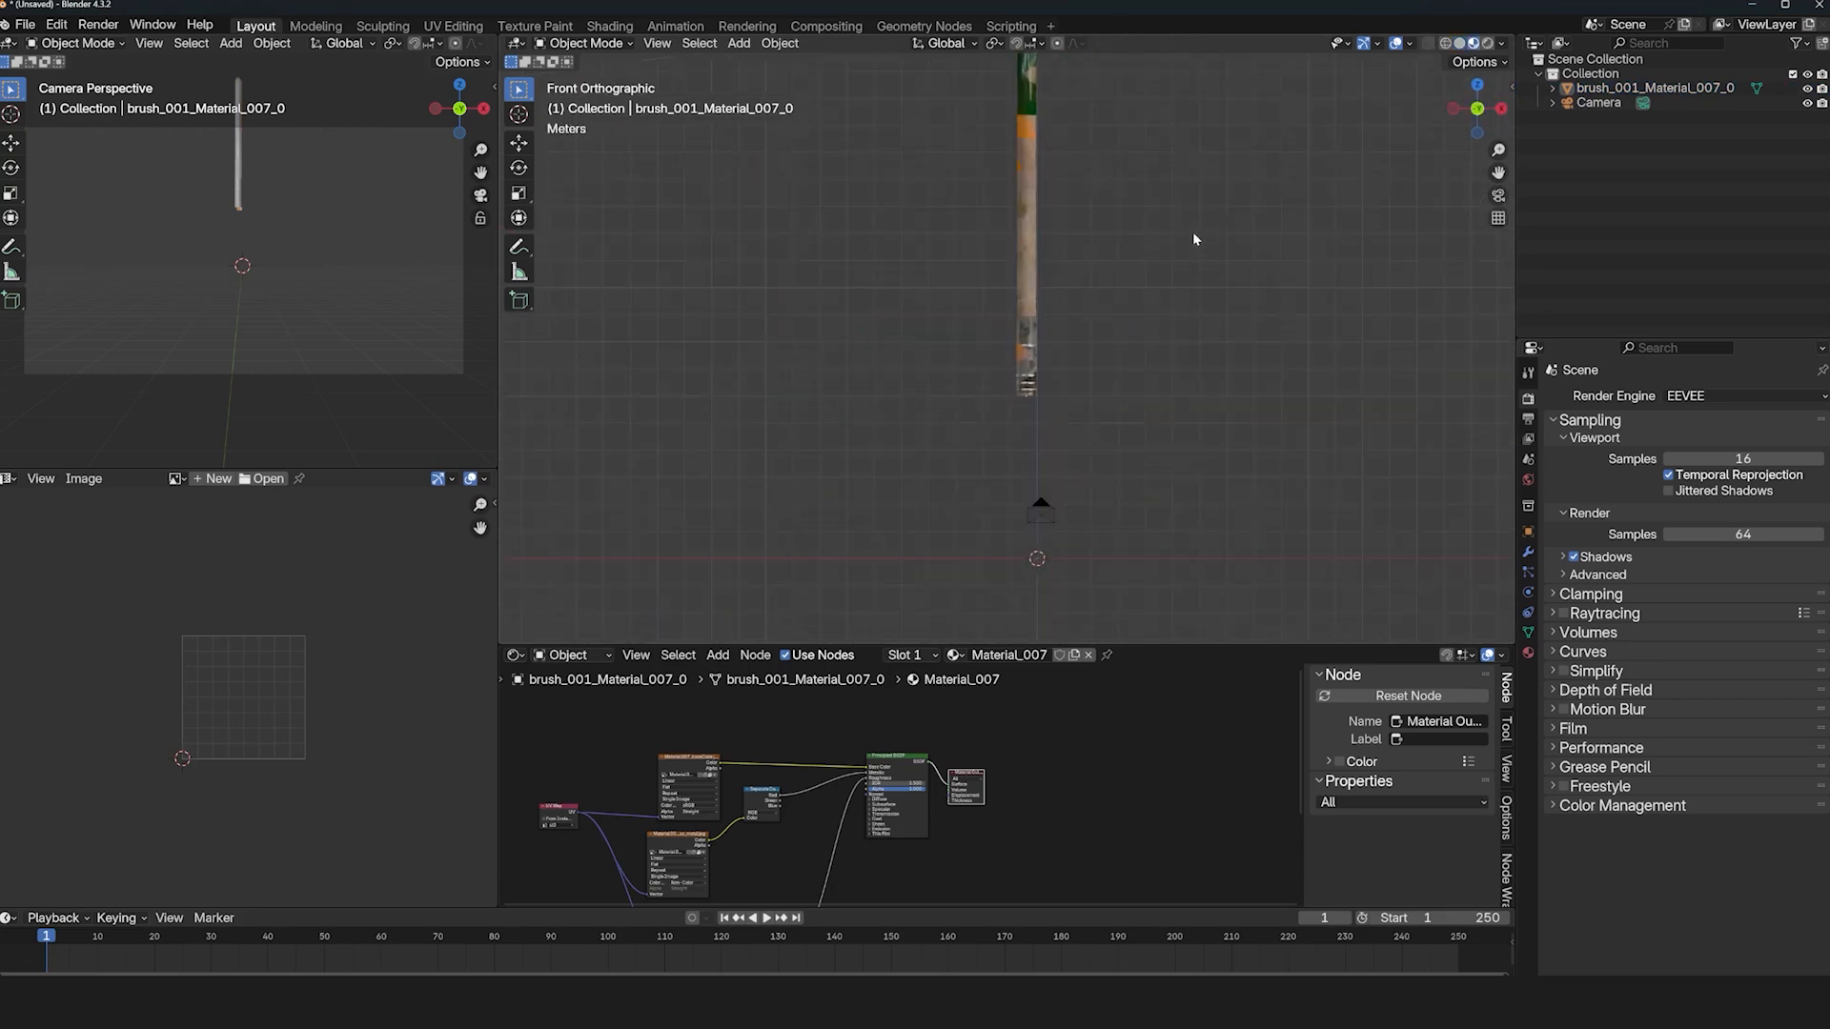
Add a Bézier curve in the top view and delete its default points in edit mode.
key(KP_7)
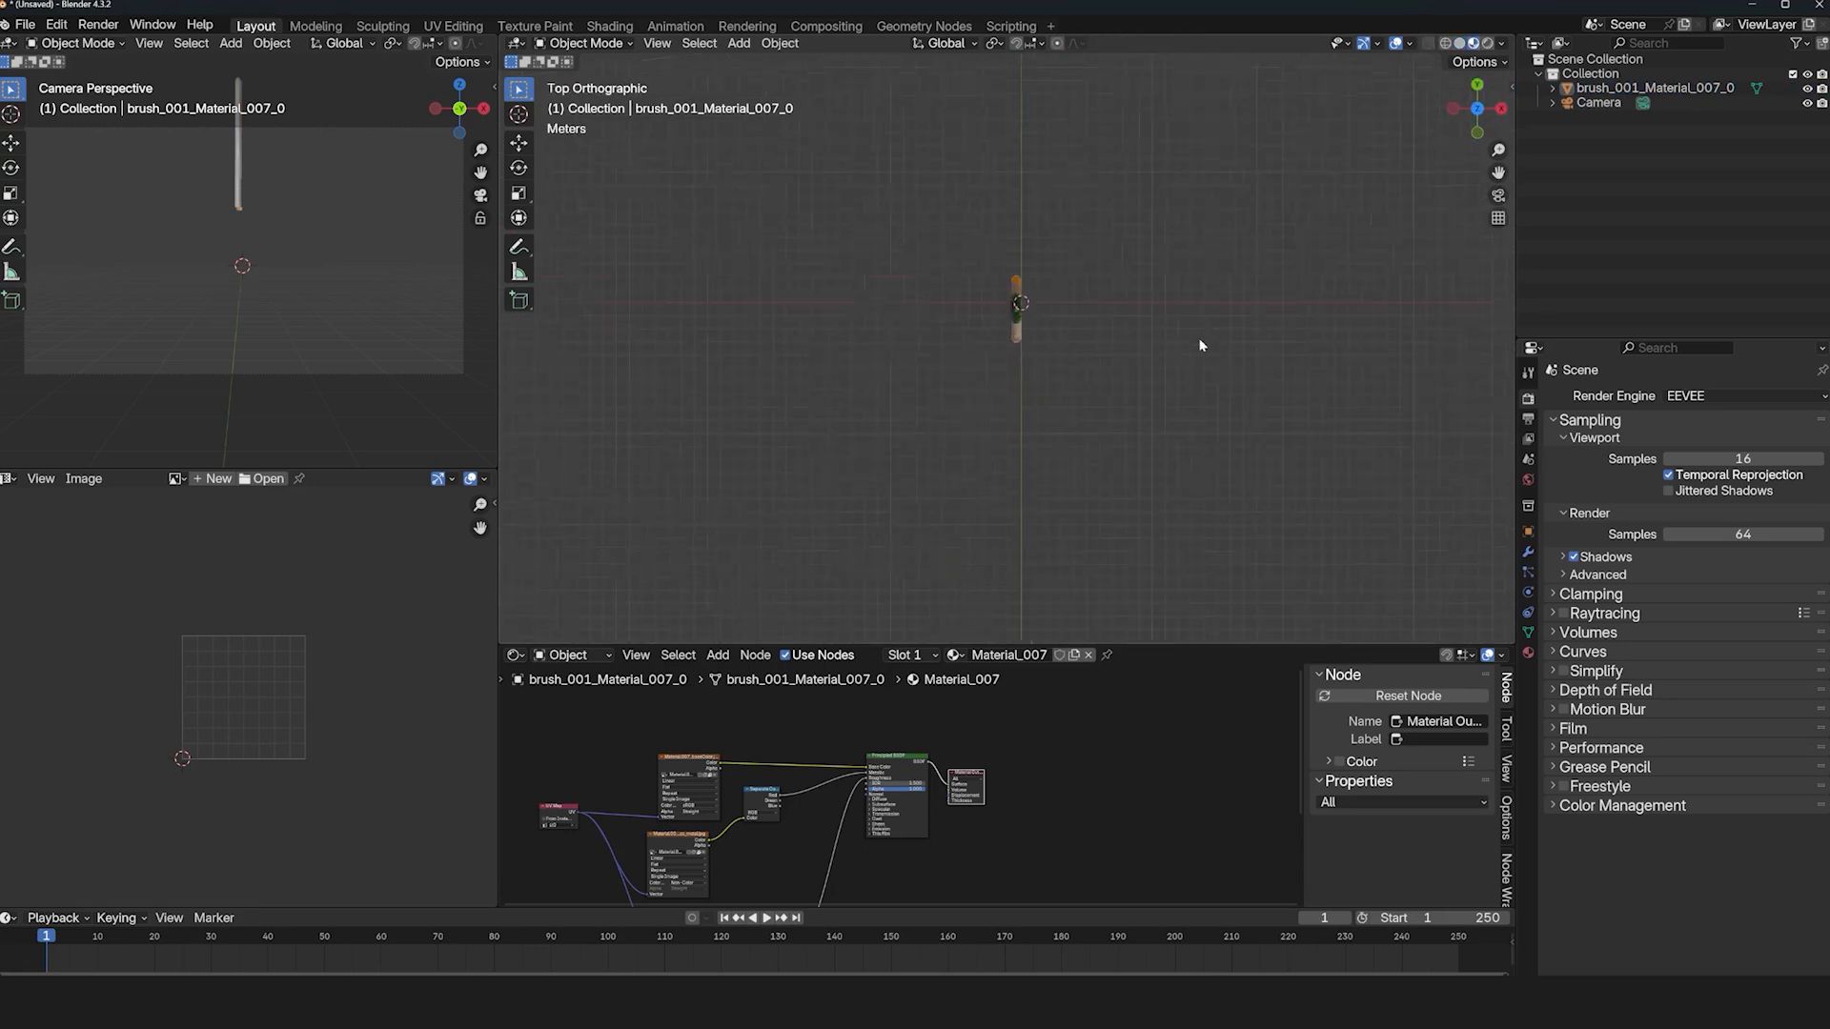
key(shift+a)
mouse_move(1095, 283)
click(1238, 275)
key(Tab)
key(x)
click(1099, 294)
Draw a freehand heart-shaped curve around the brush with the Draw tool and return to object mode.
click(519, 300)
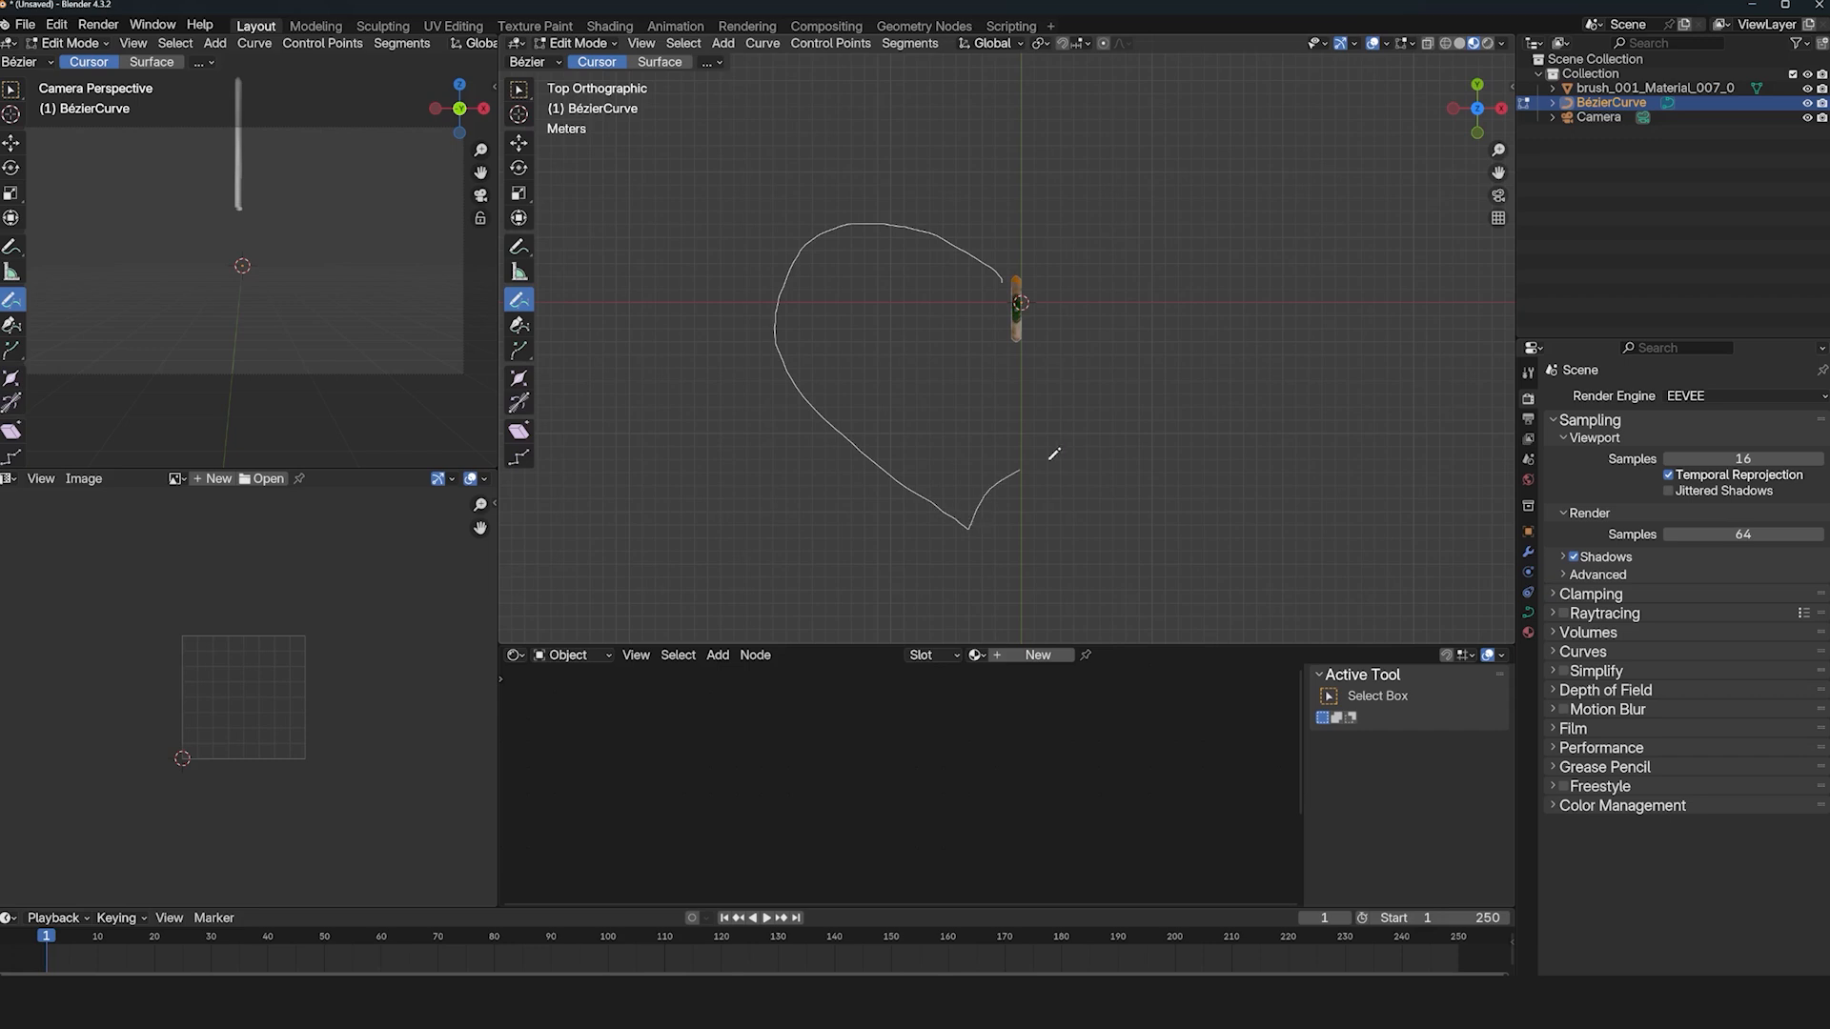
key(Tab)
scroll(1048, 286, up, 3)
scroll(1045, 370, down, 2)
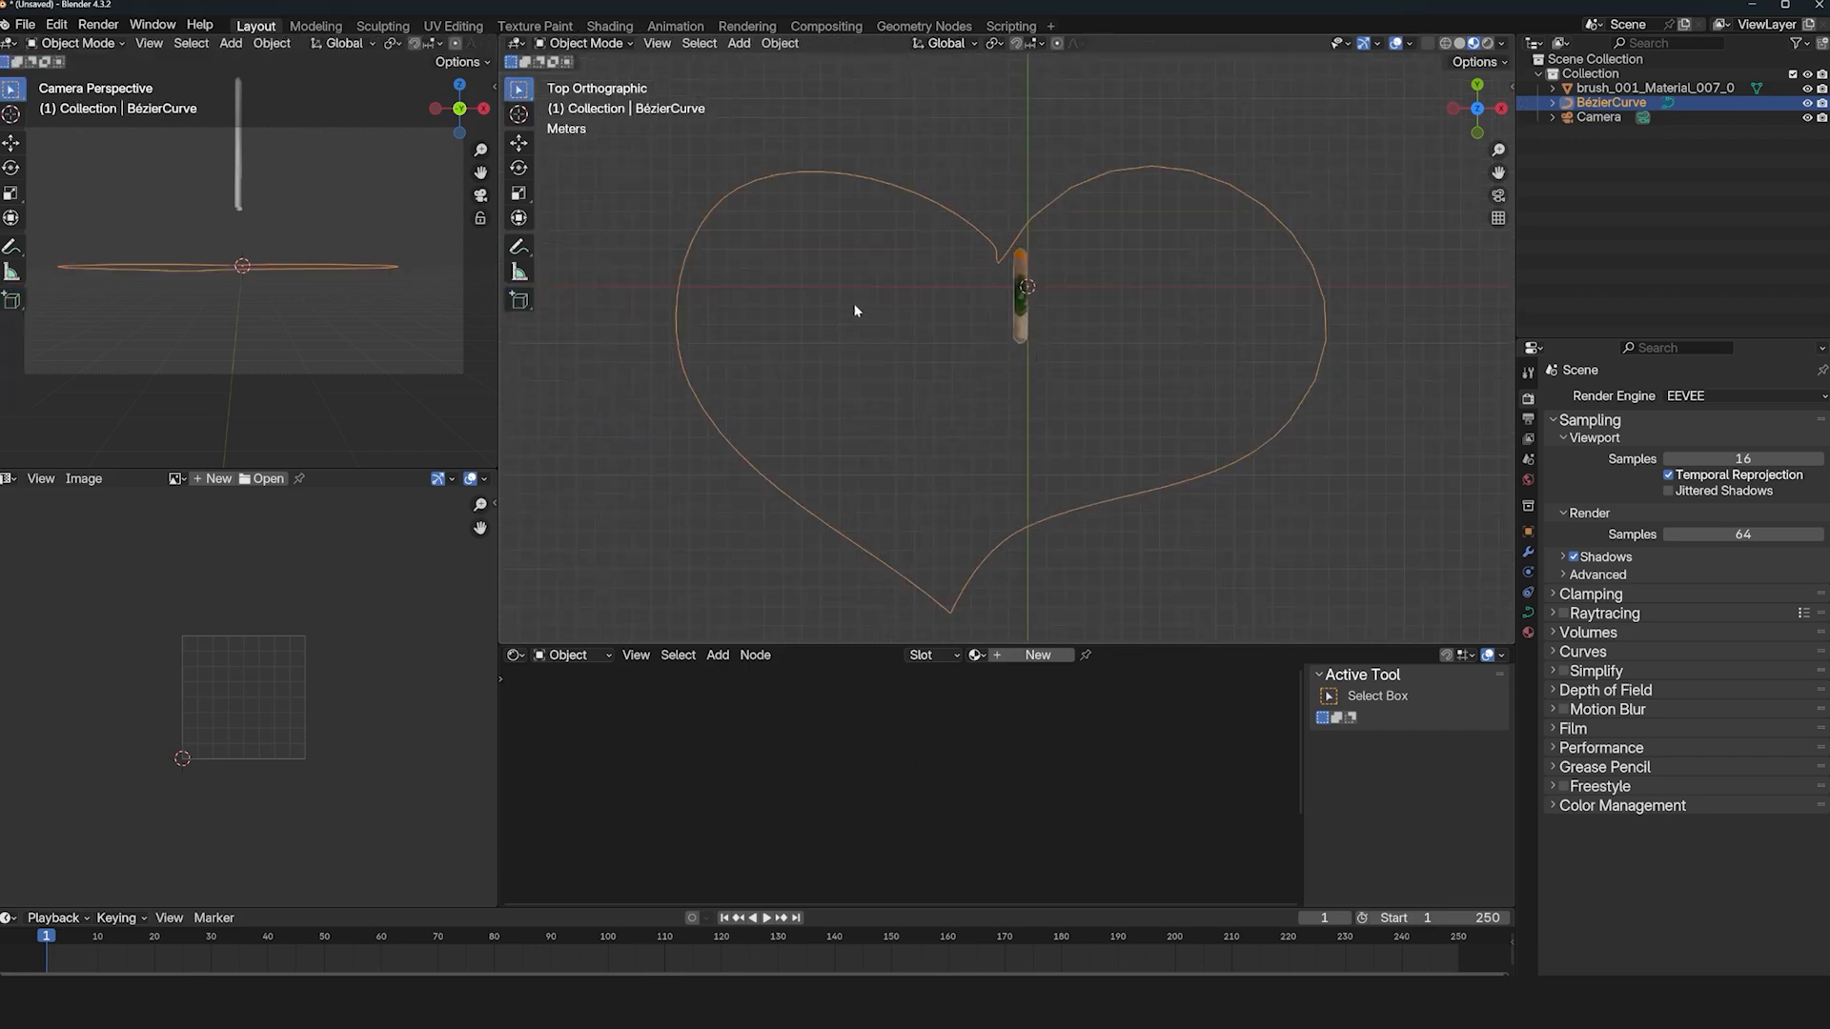
Place the 3D cursor at the heart curve's upper notch and add a cube empty there.
scroll(1010, 258, up, 2)
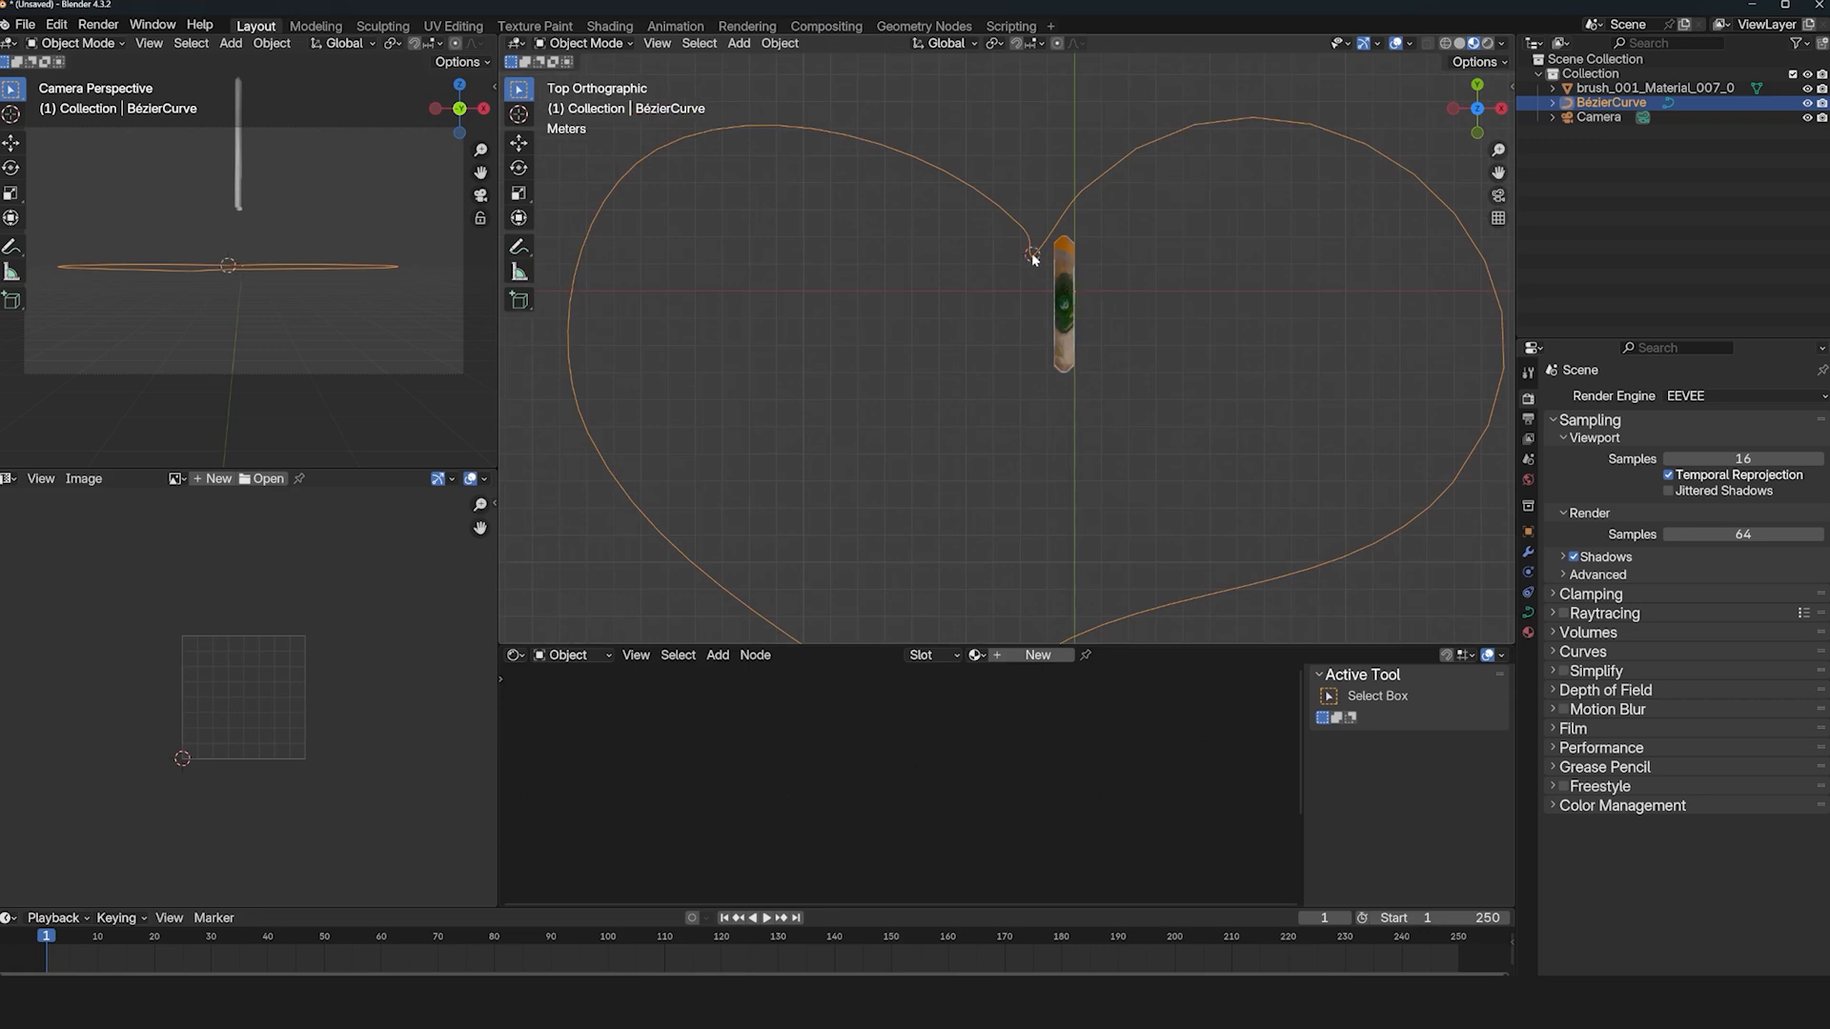
key(shift+a)
mouse_move(1024, 395)
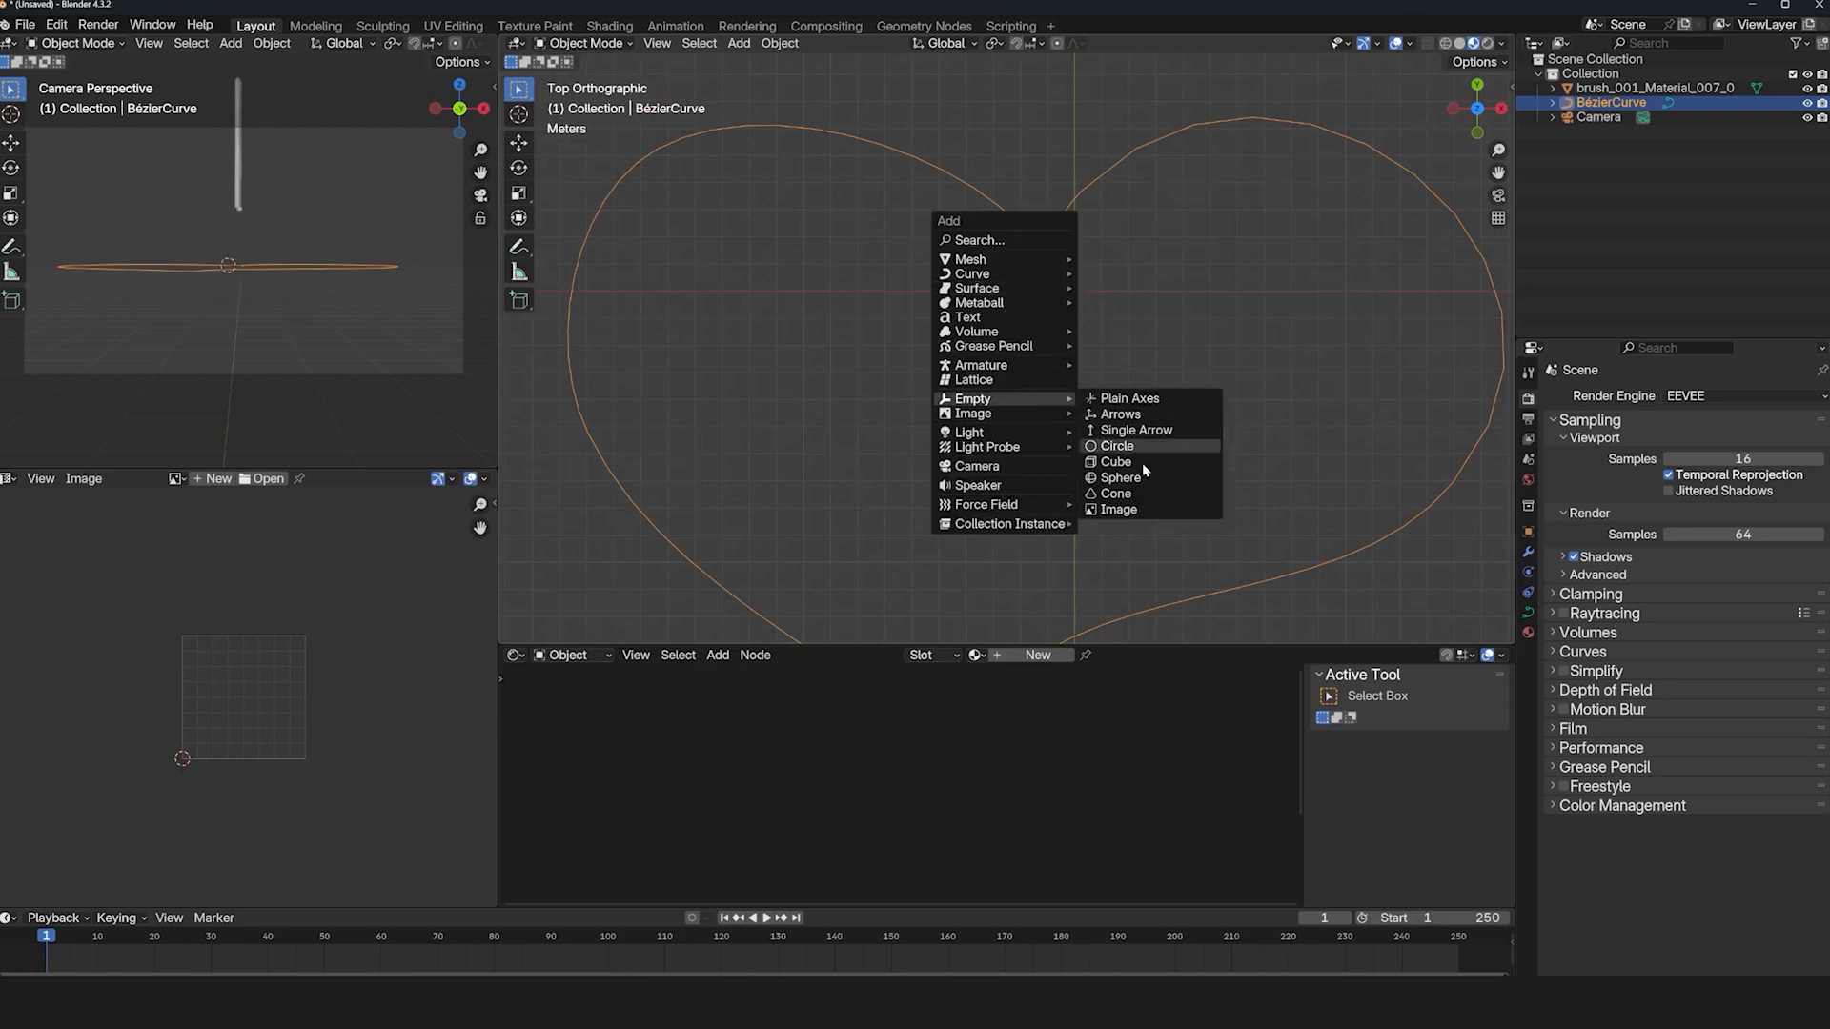
click(1143, 461)
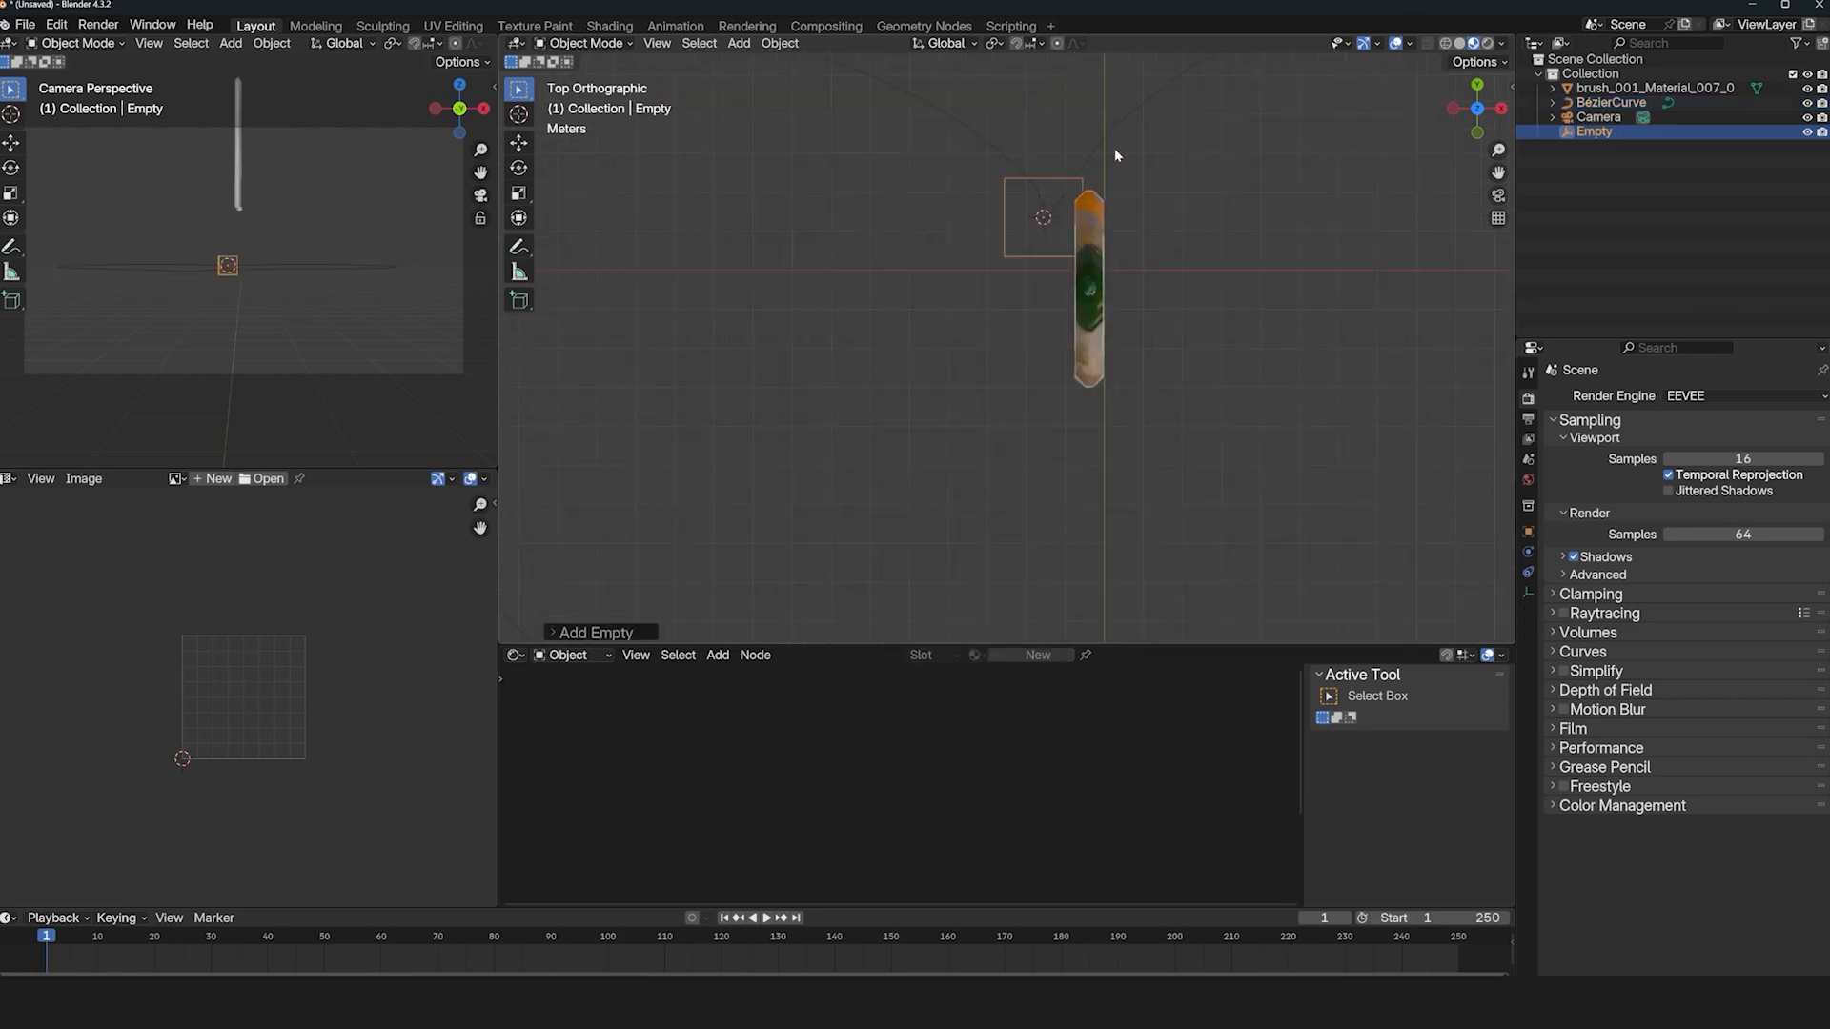
Add a Follow Path constraint to the empty with BézierCurve as its target.
click(1528, 572)
click(1660, 408)
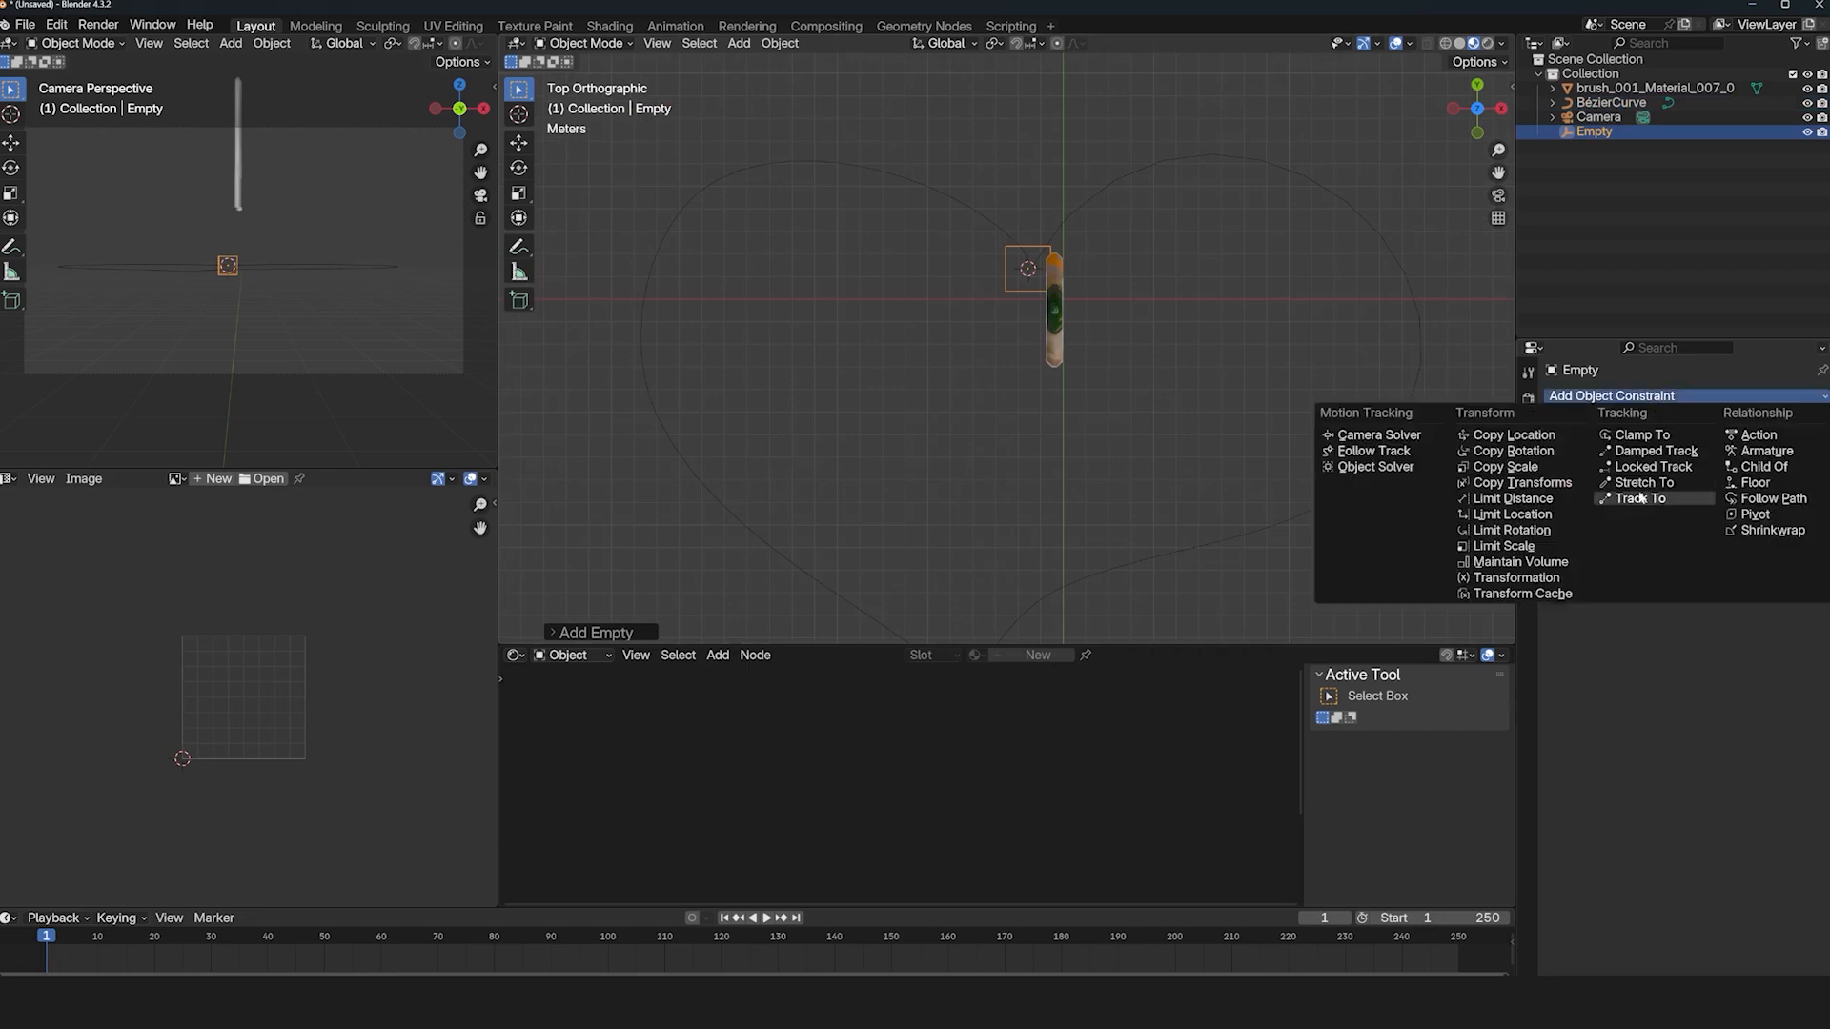
click(1627, 396)
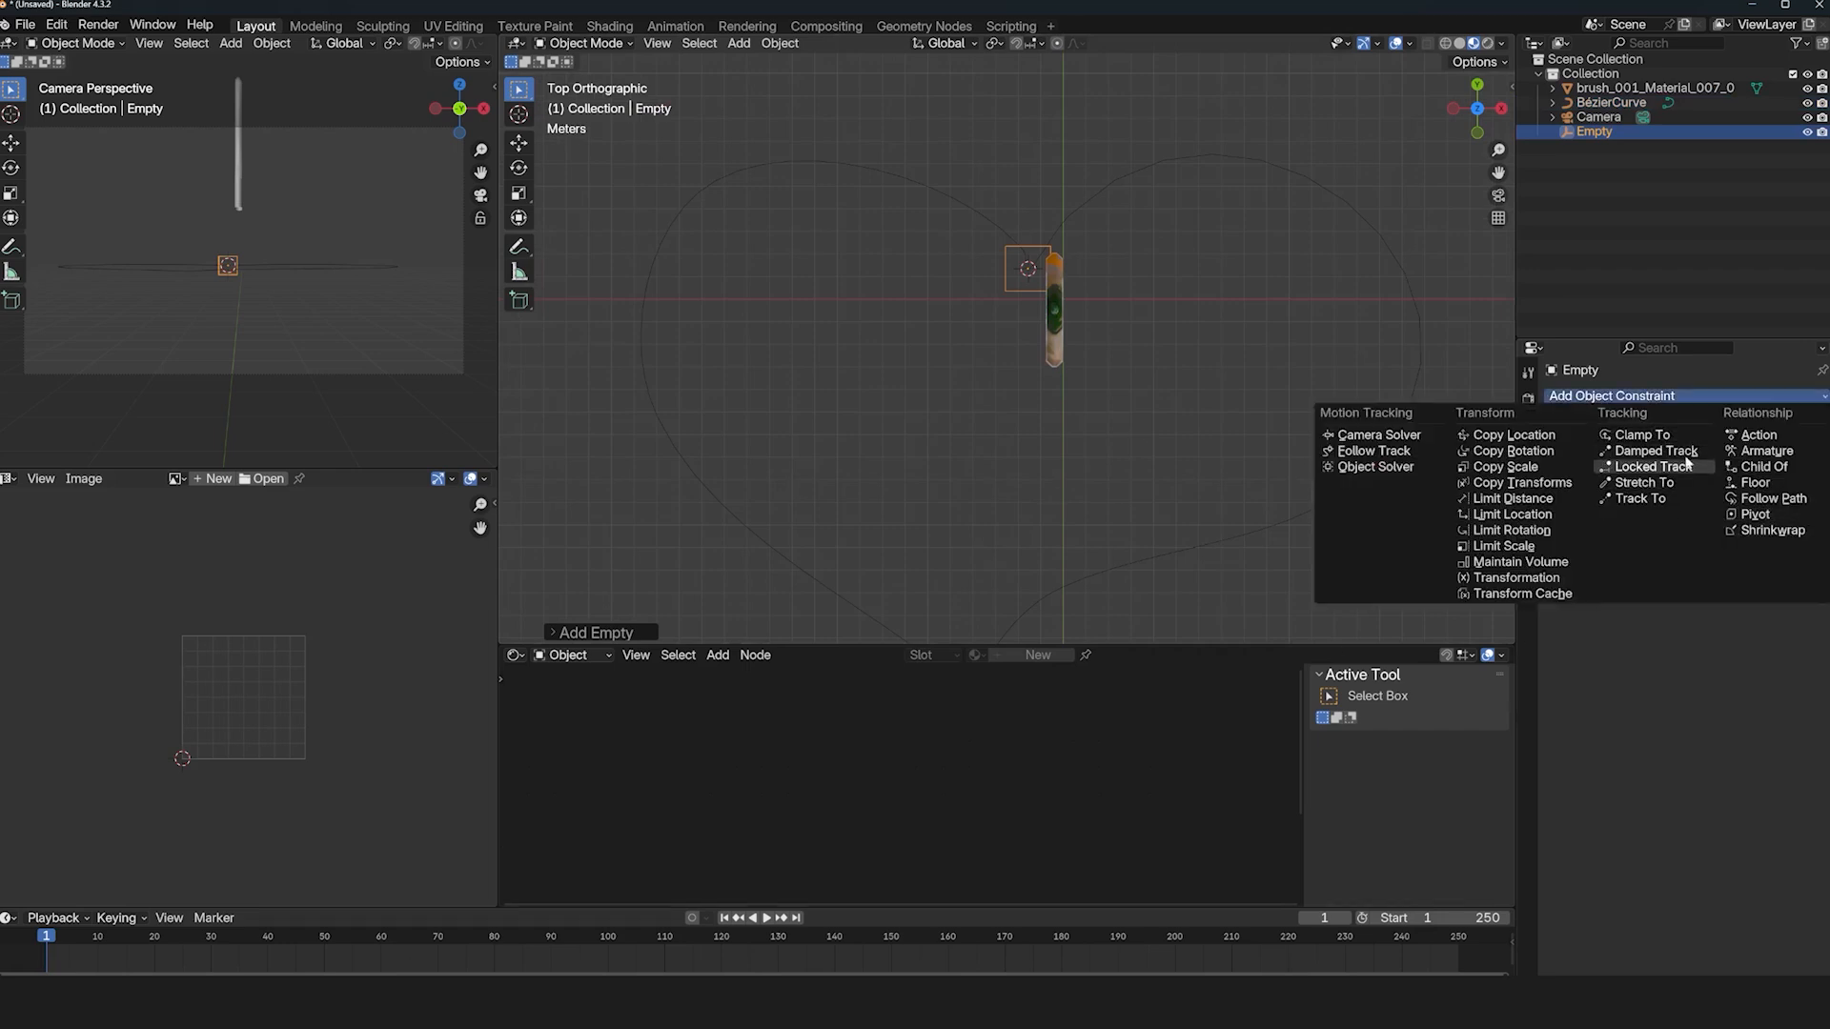
click(1753, 499)
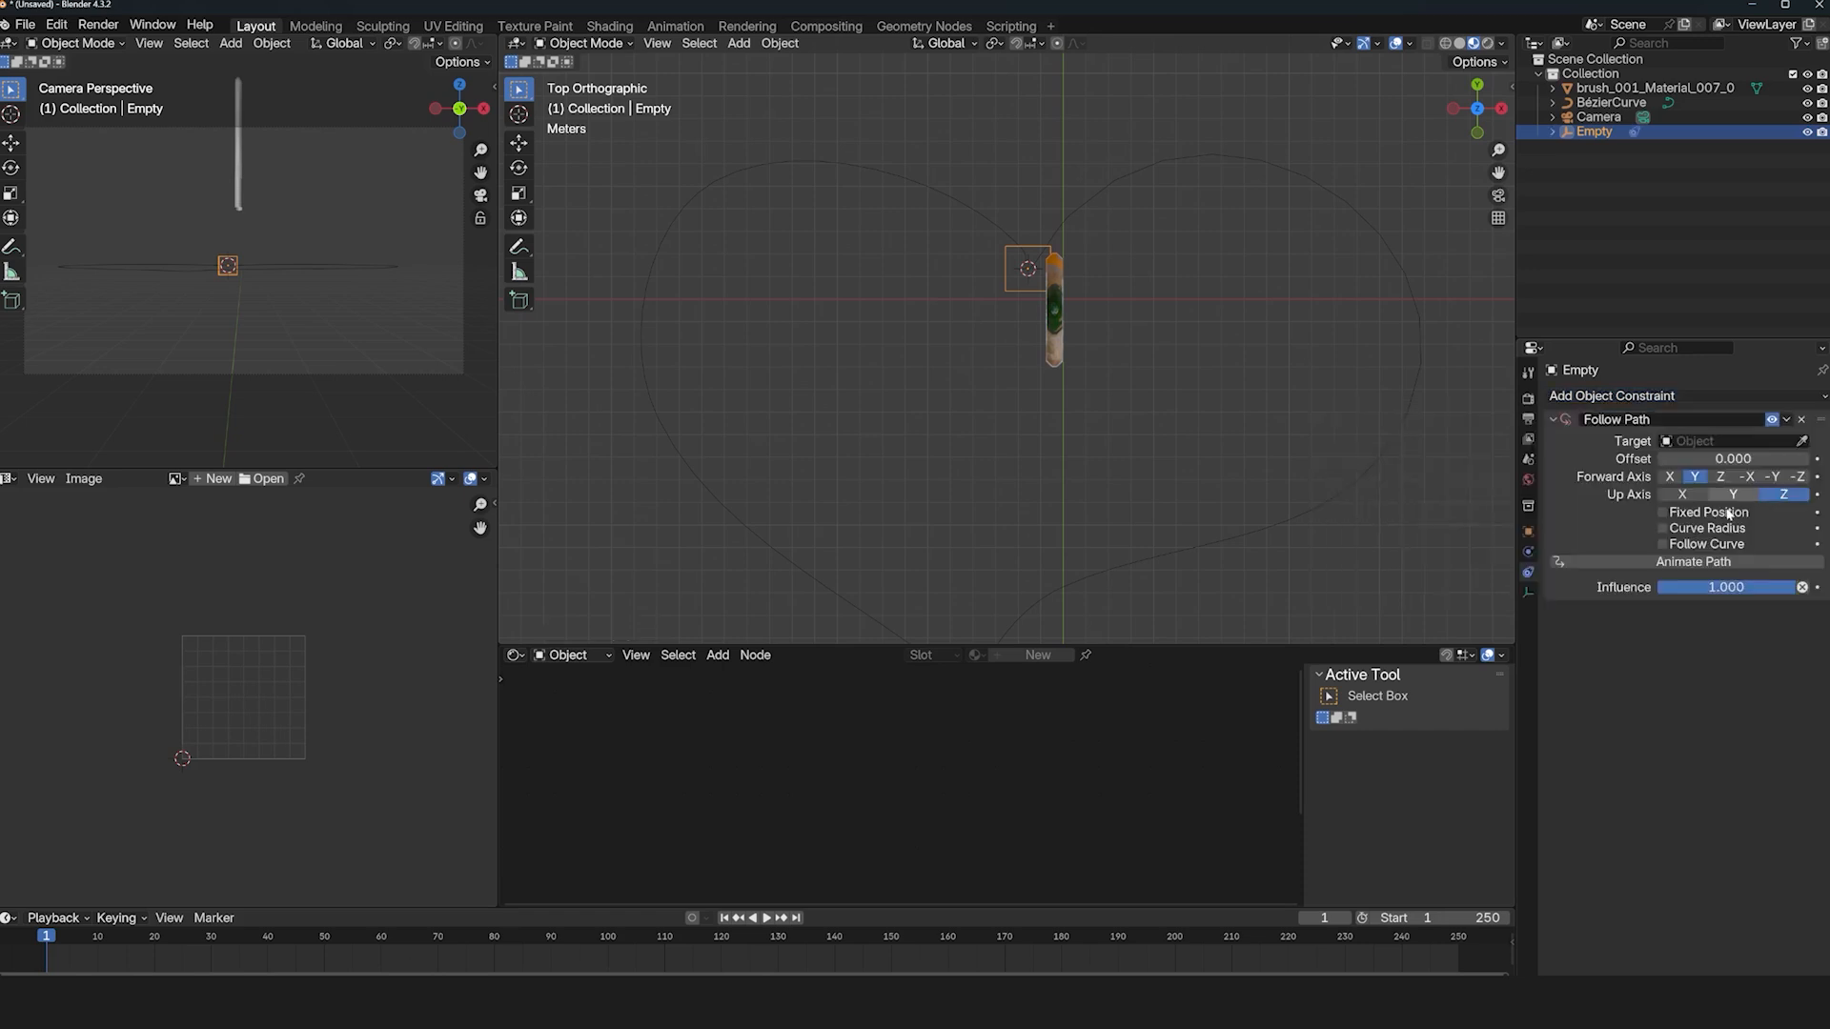
click(1374, 213)
Move the constrained empty onto the 3D cursor at the starting point of the heart curve.
scroll(980, 208, up, 4)
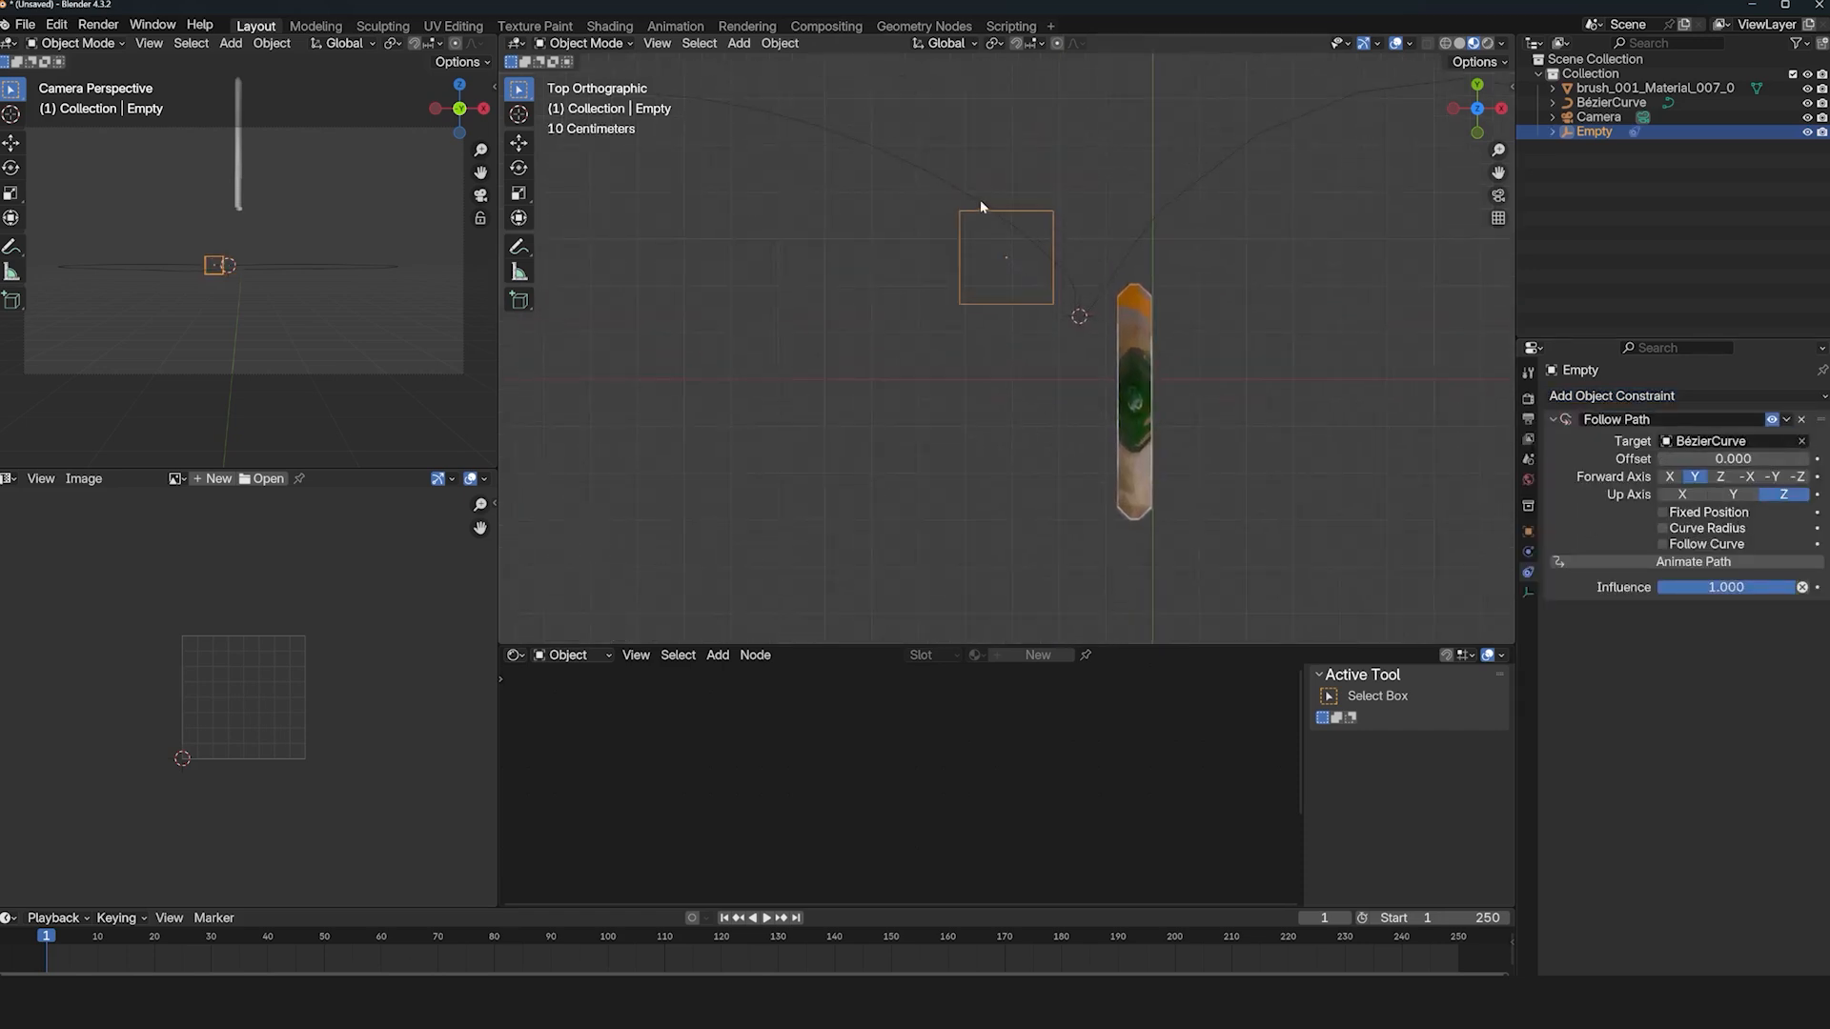
key(g)
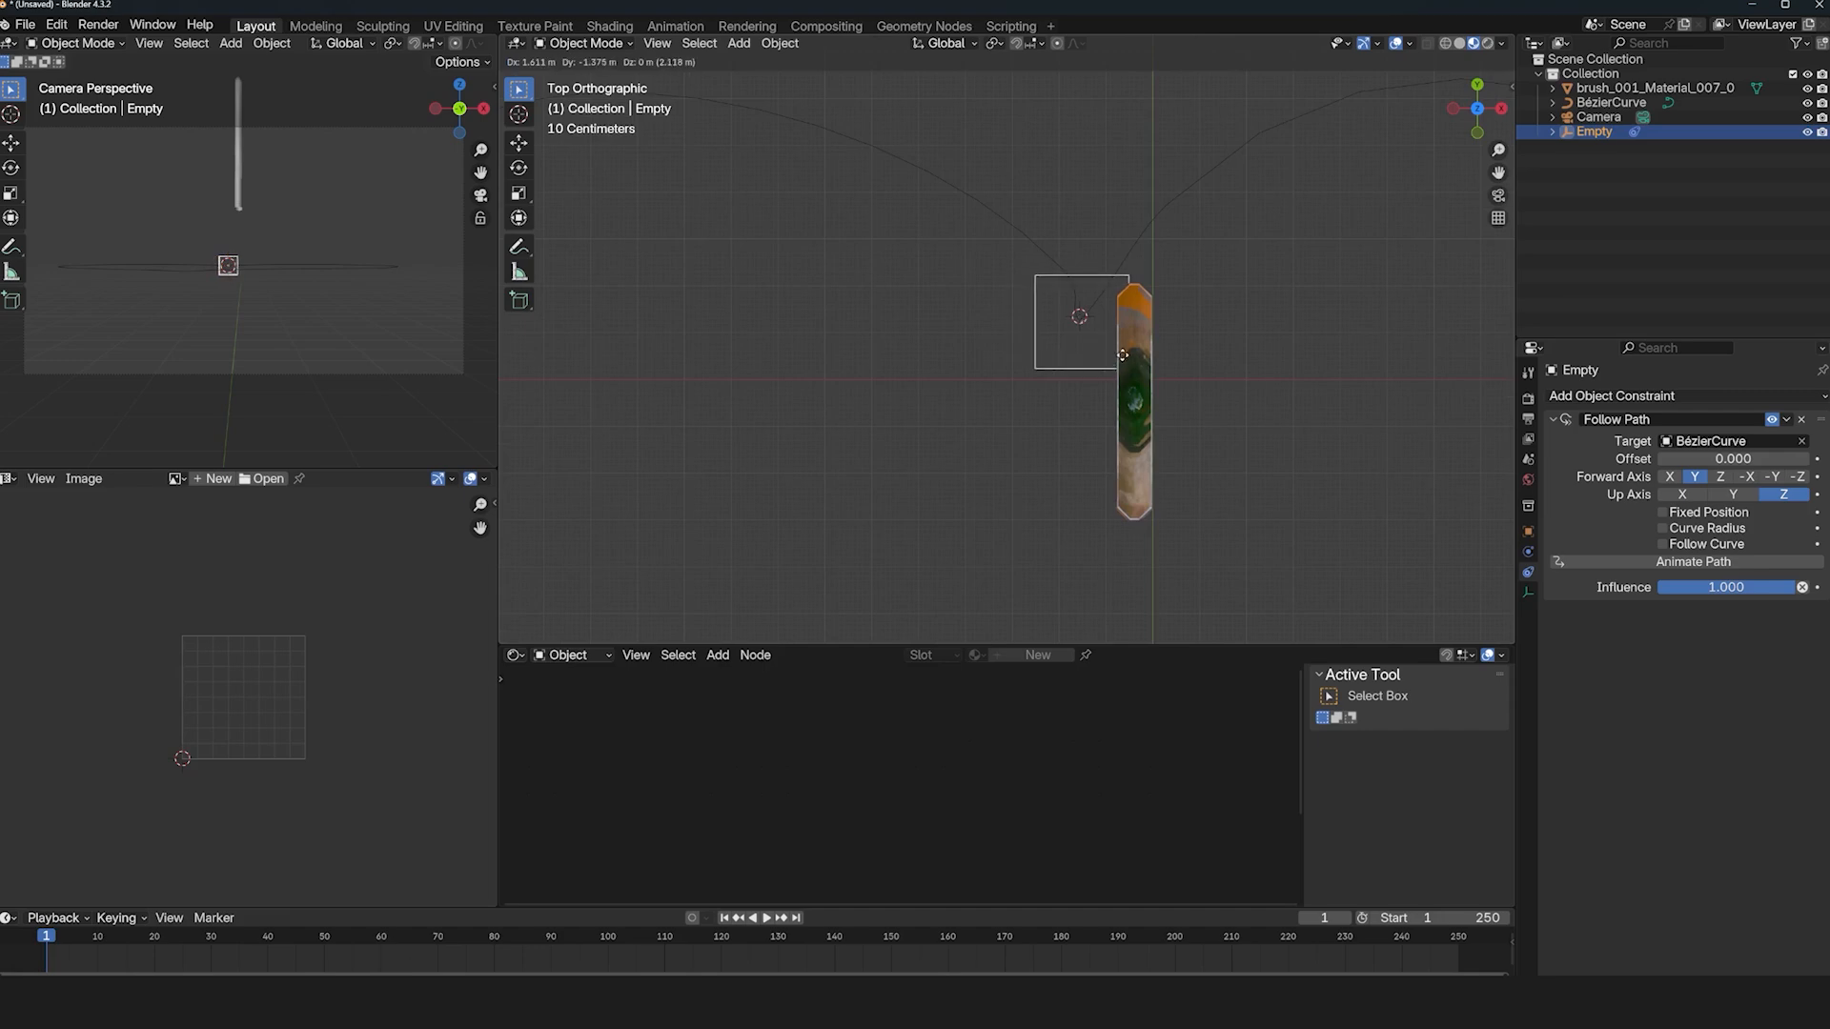
click(1119, 355)
scroll(1151, 306, down, 5)
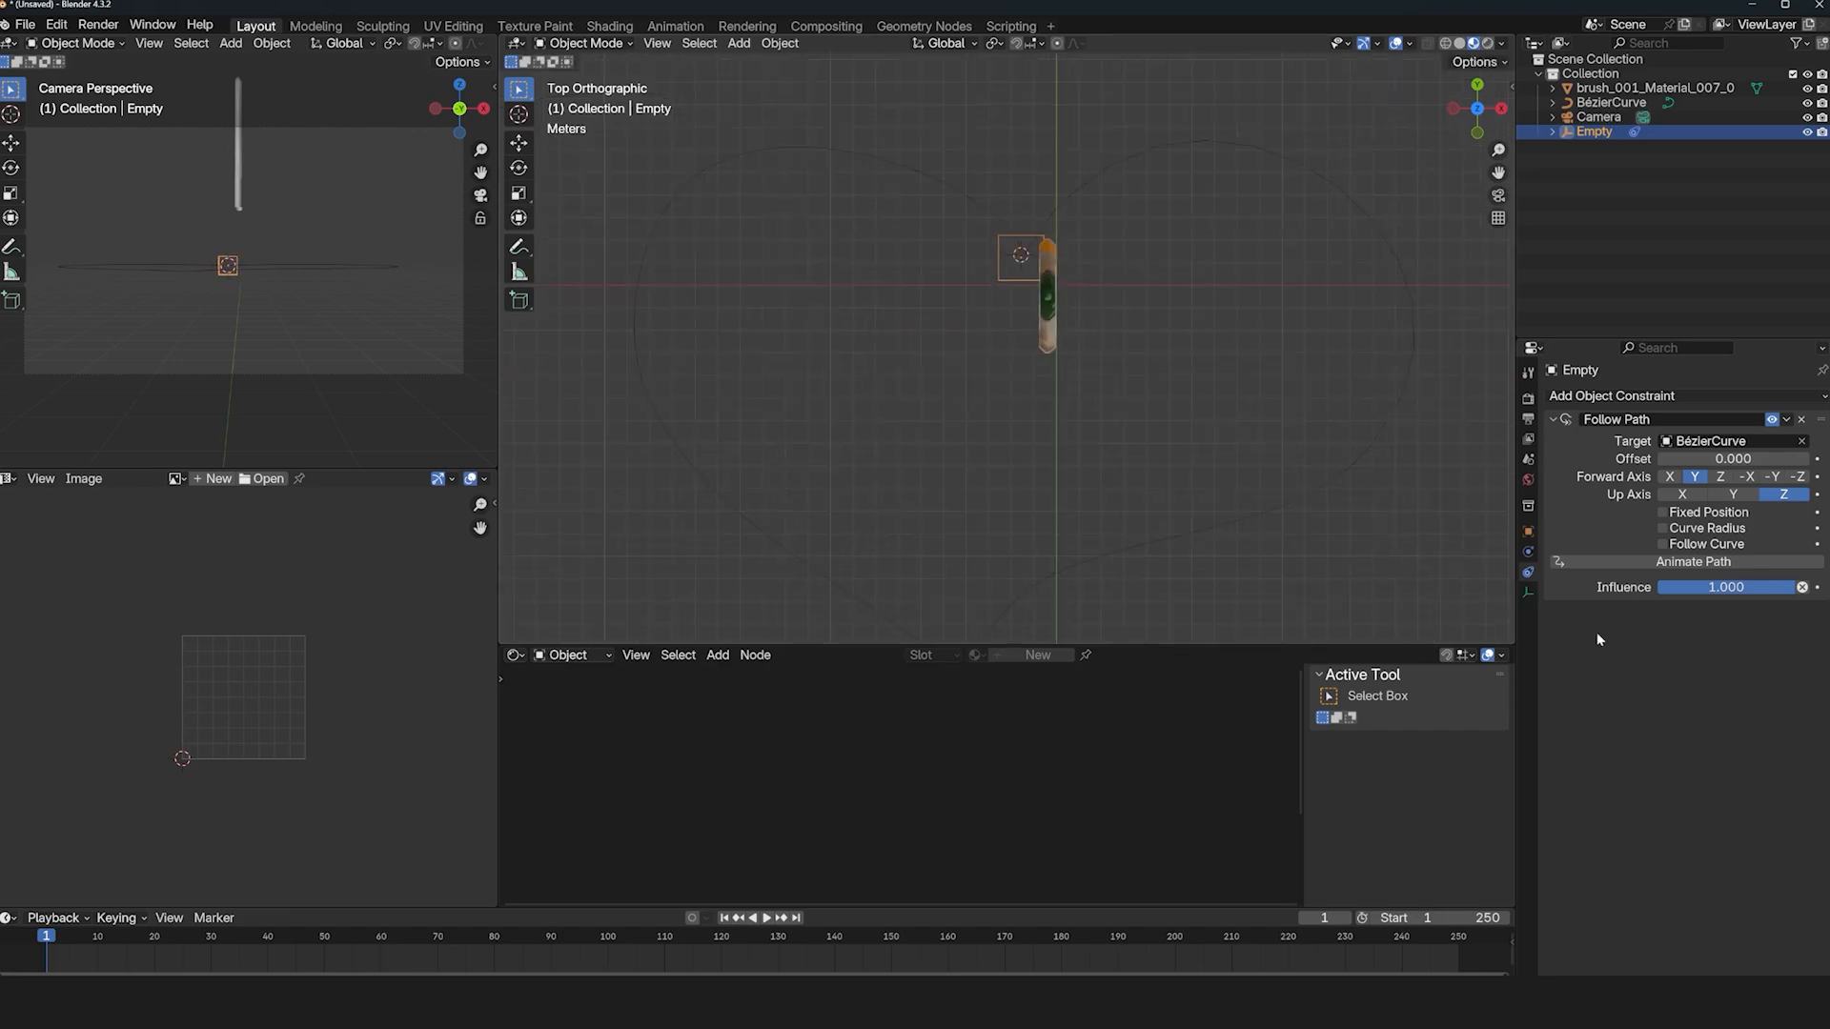
Animate the empty along the path with Follow Curve enabled and preview its motion along the heart.
click(1694, 561)
key(space)
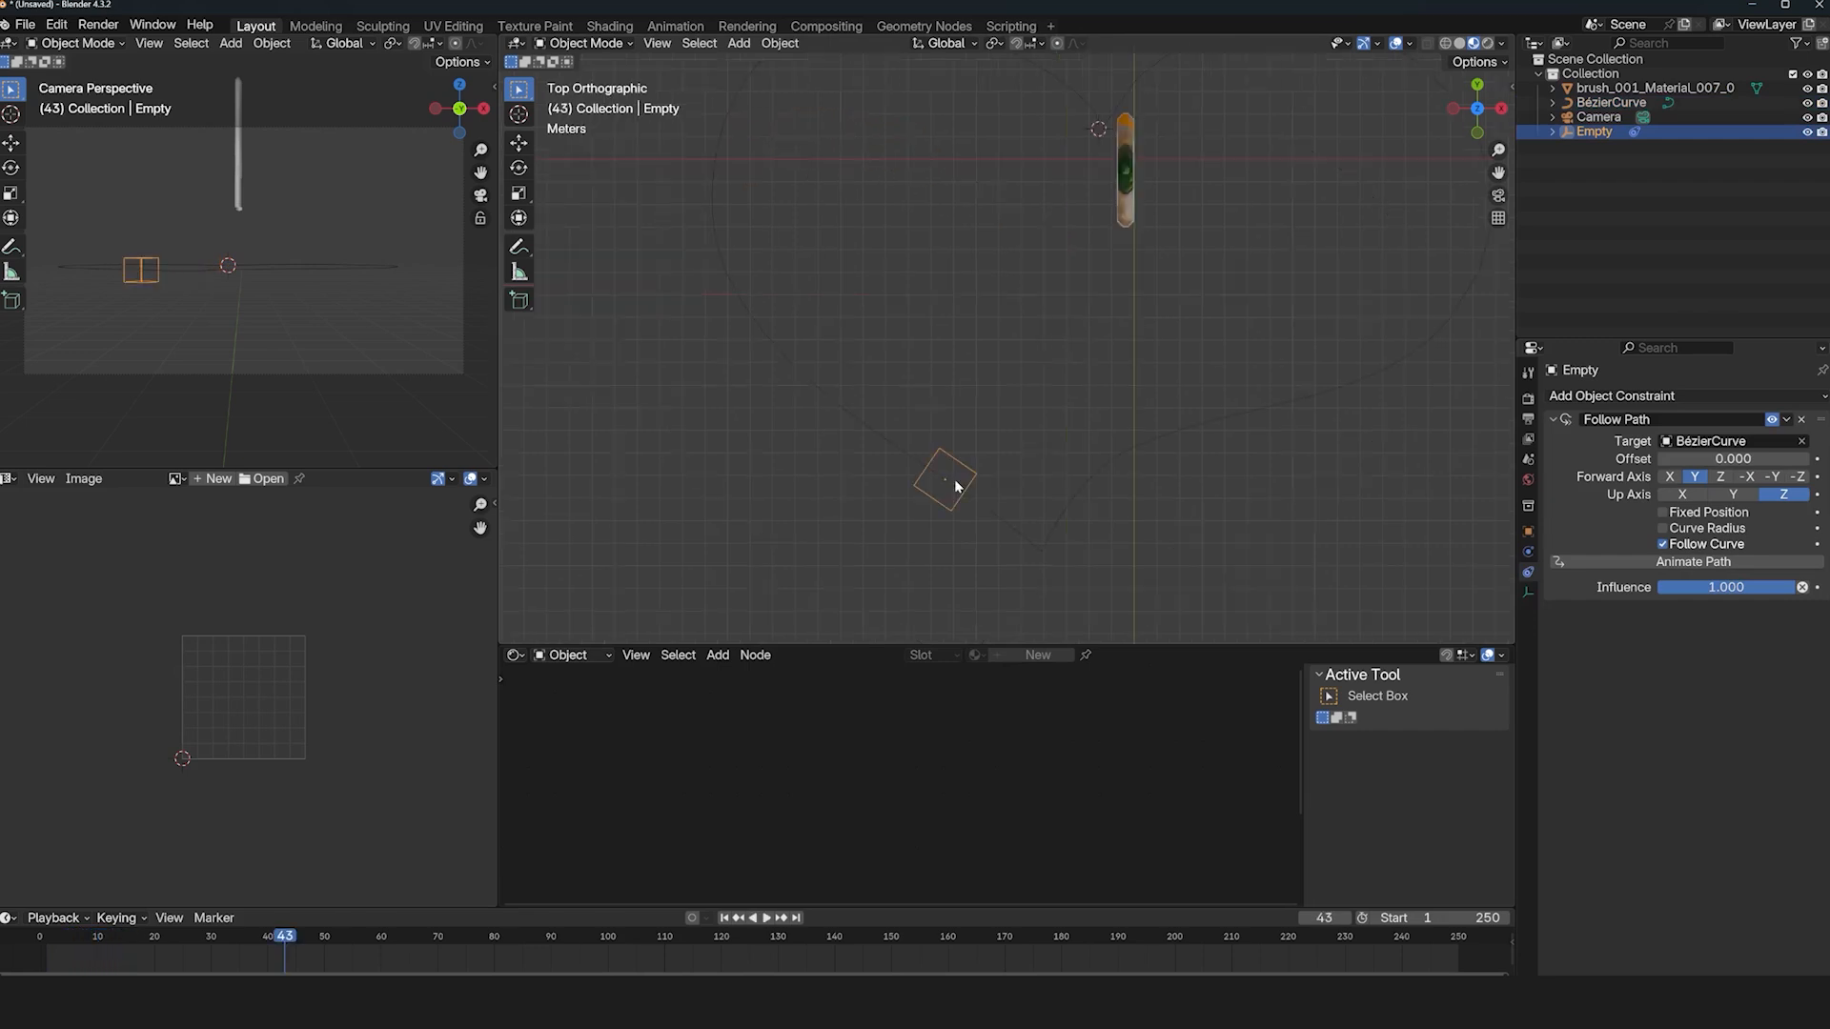
key(space)
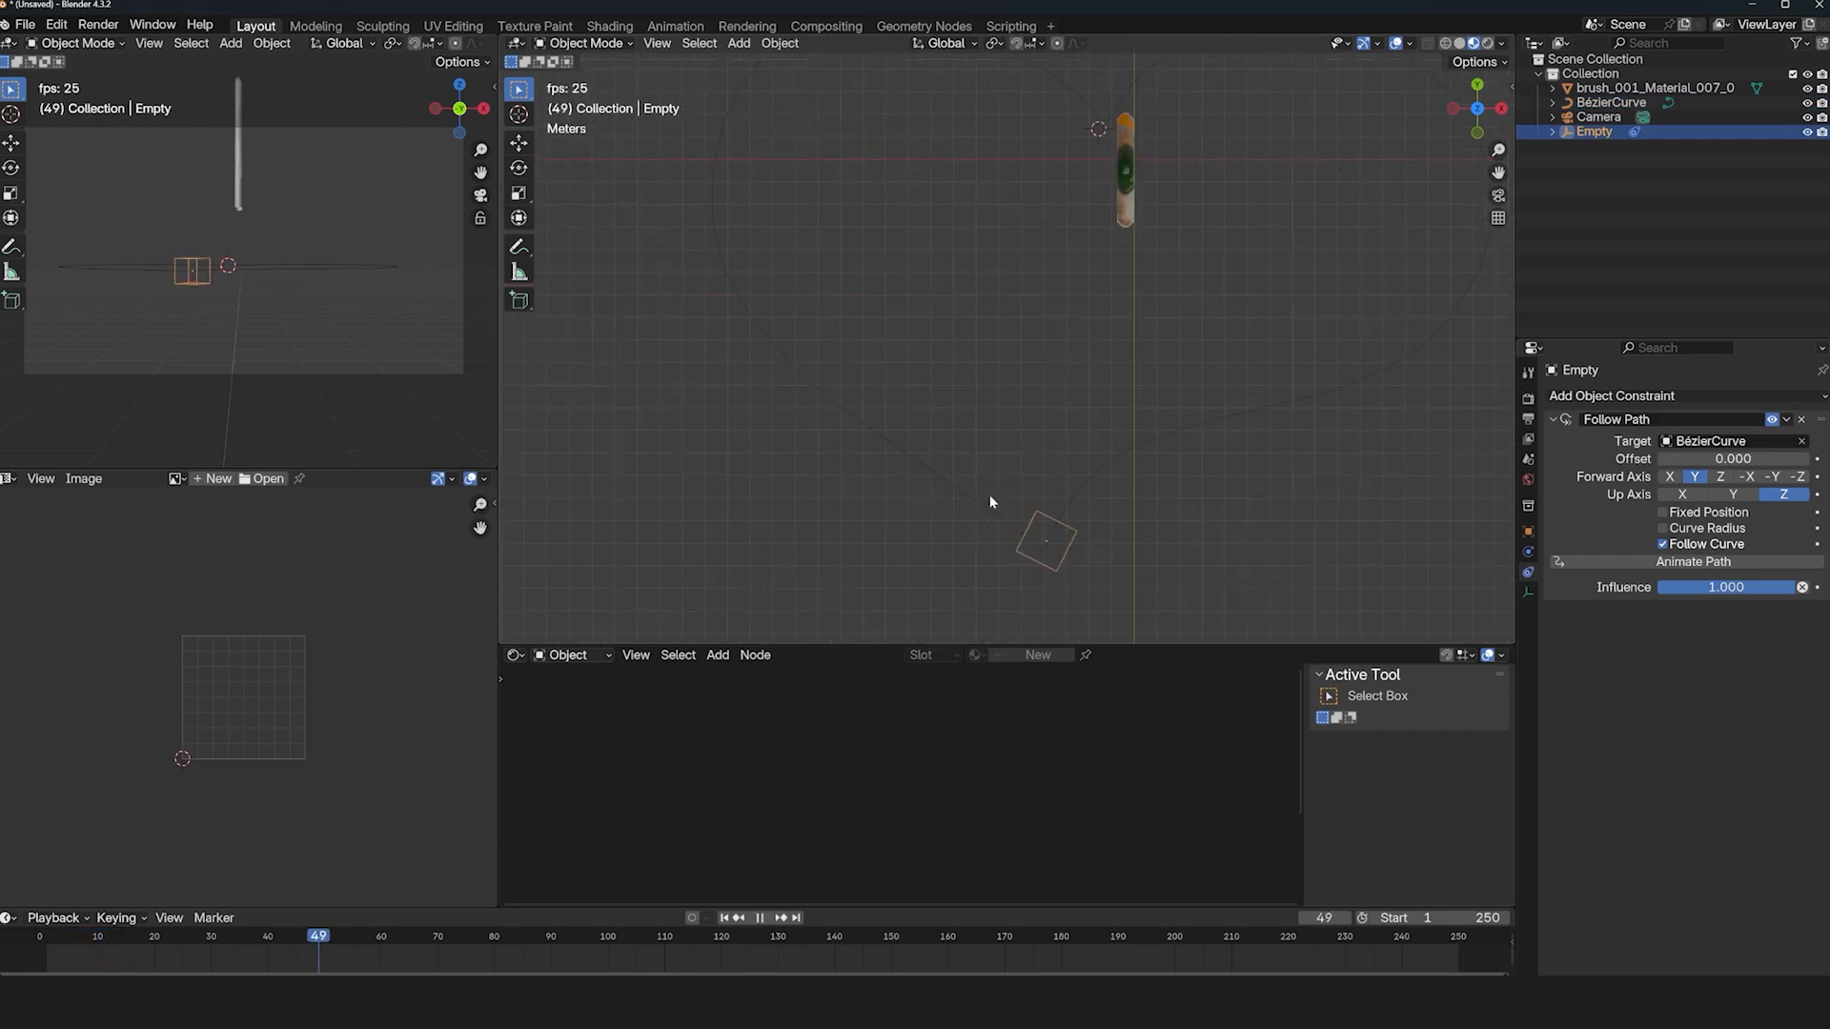
key(Escape)
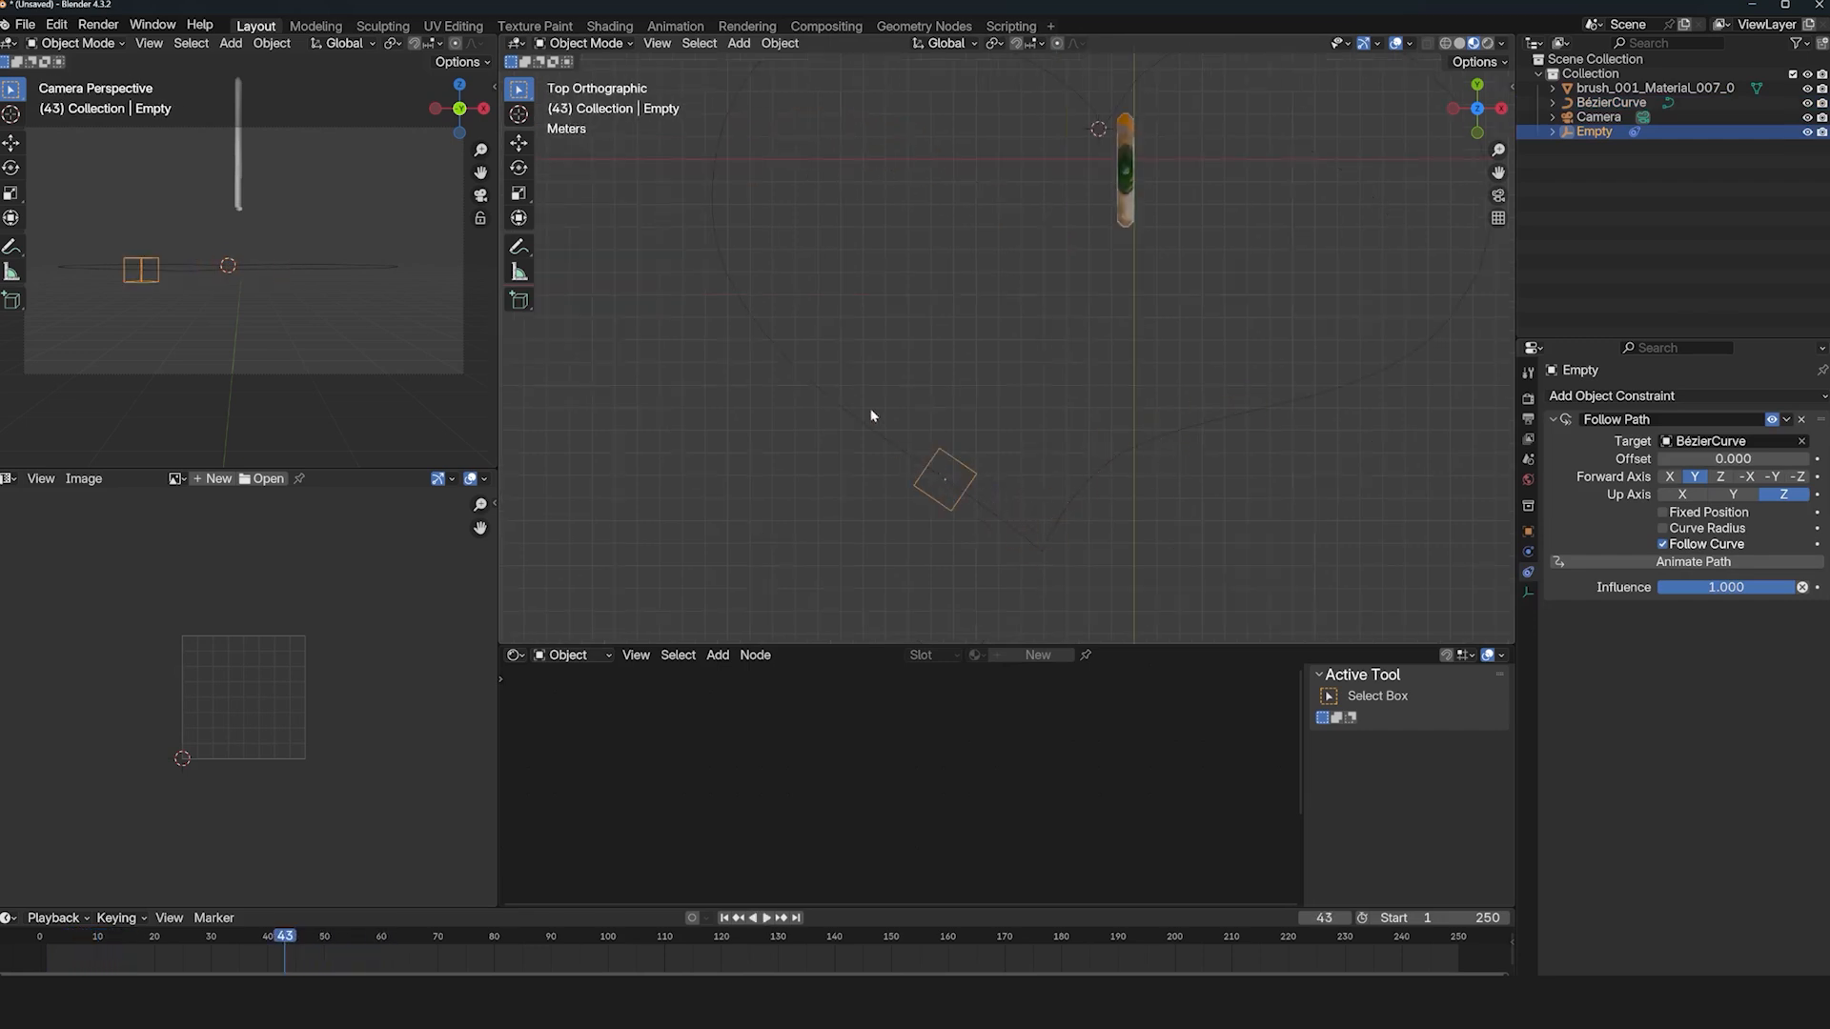
drag(269, 943, 155, 942)
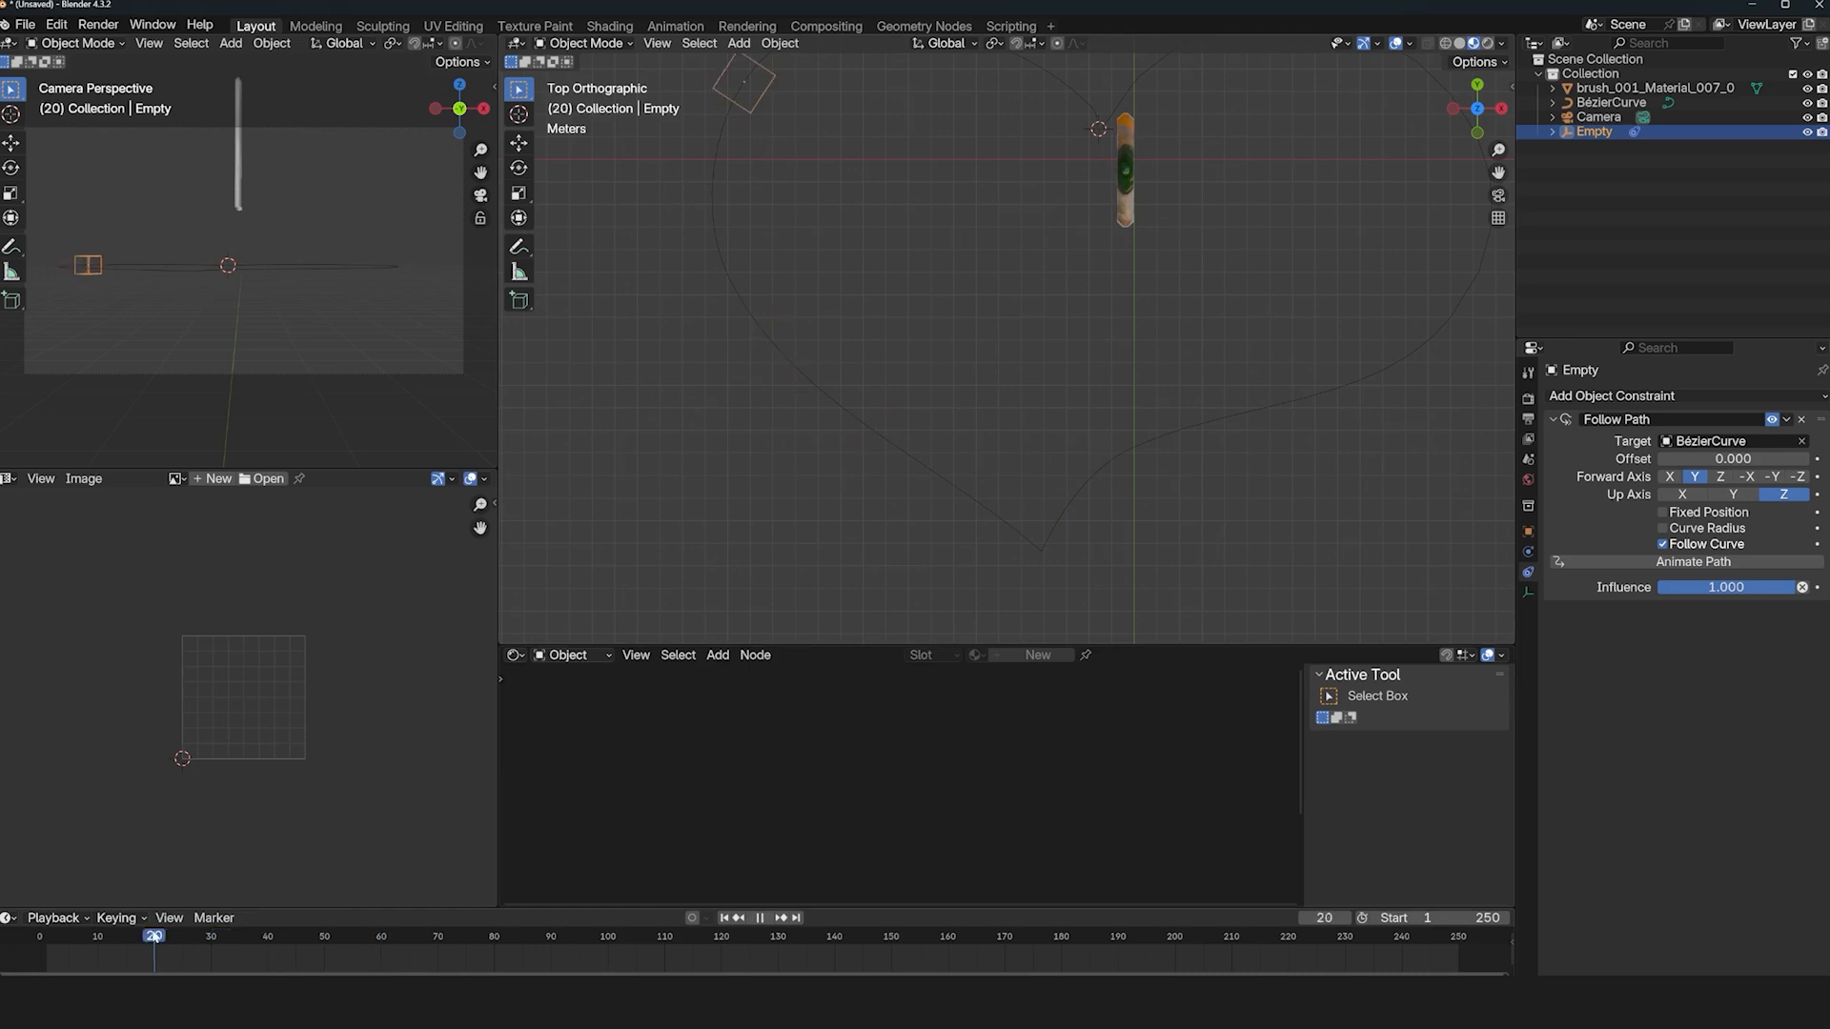
Play the empty's motion along the heart with Follow Curve disabled for comparison, and re-enable Follow Curve.
shift+middle_drag(790, 284, 861, 486)
scroll(953, 452, up, 2)
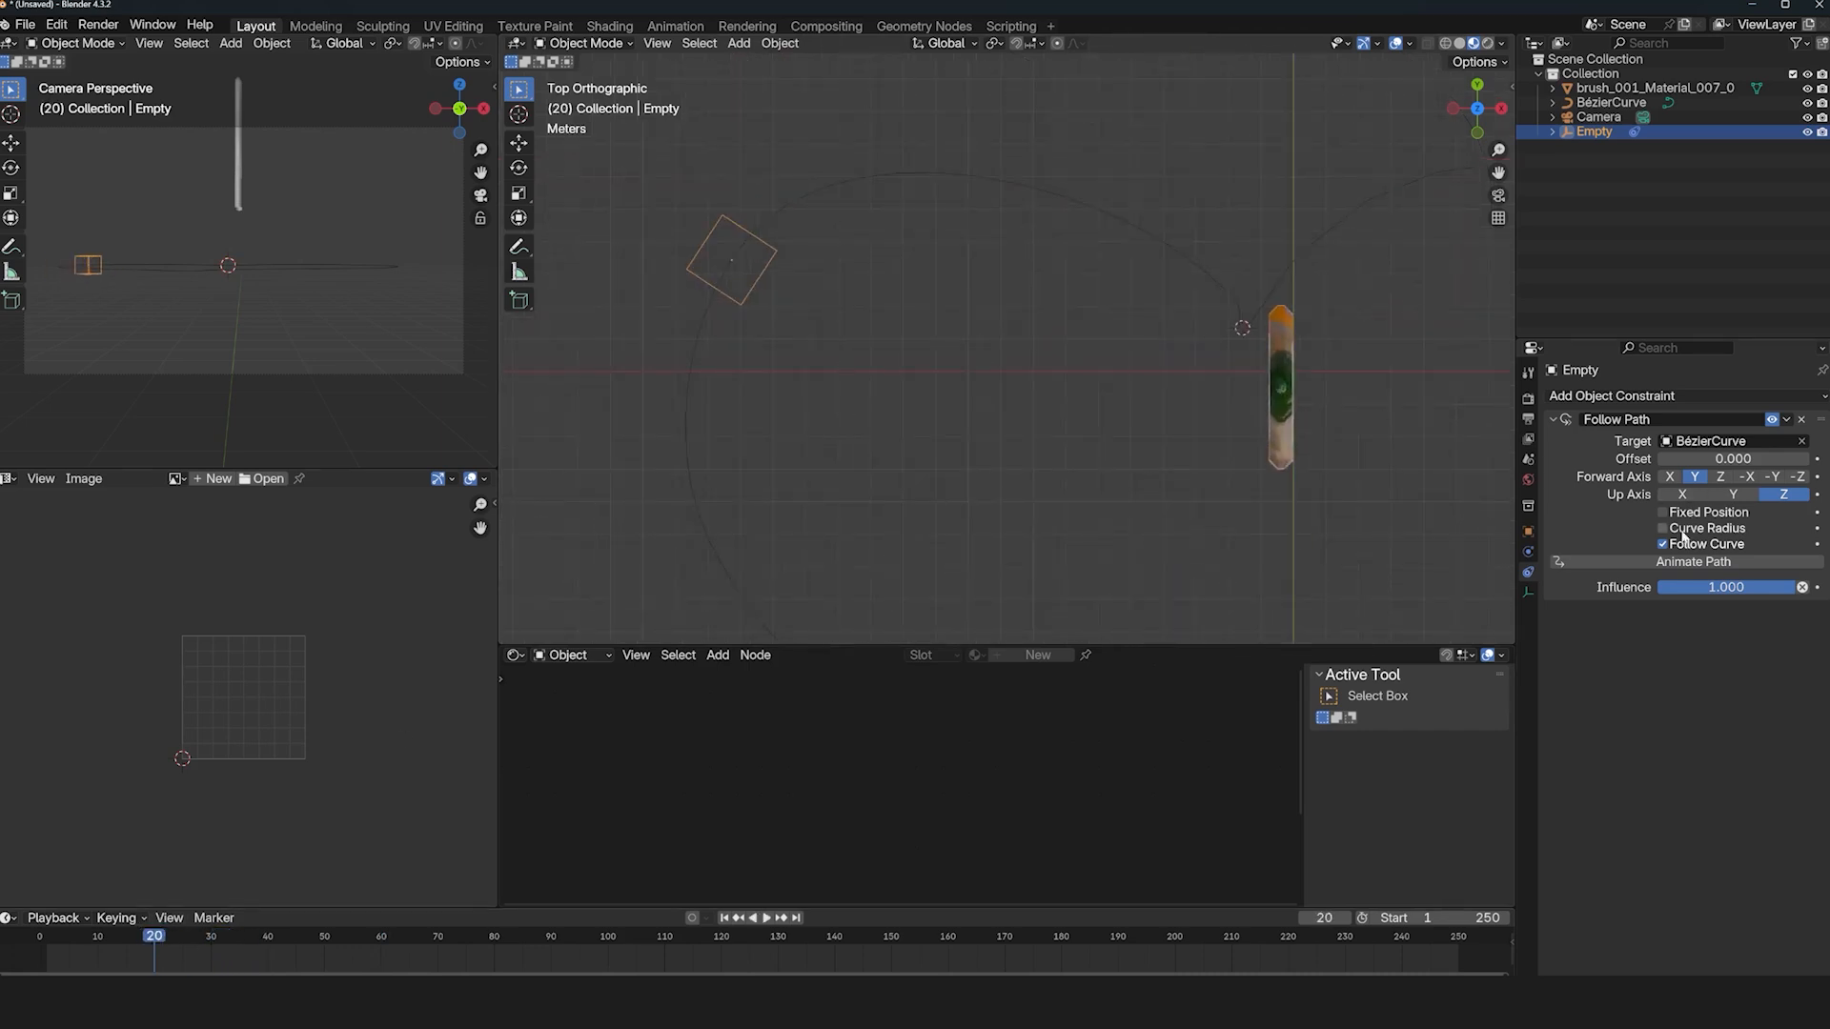
drag(116, 955, 57, 955)
scroll(800, 459, down, 2)
key(space)
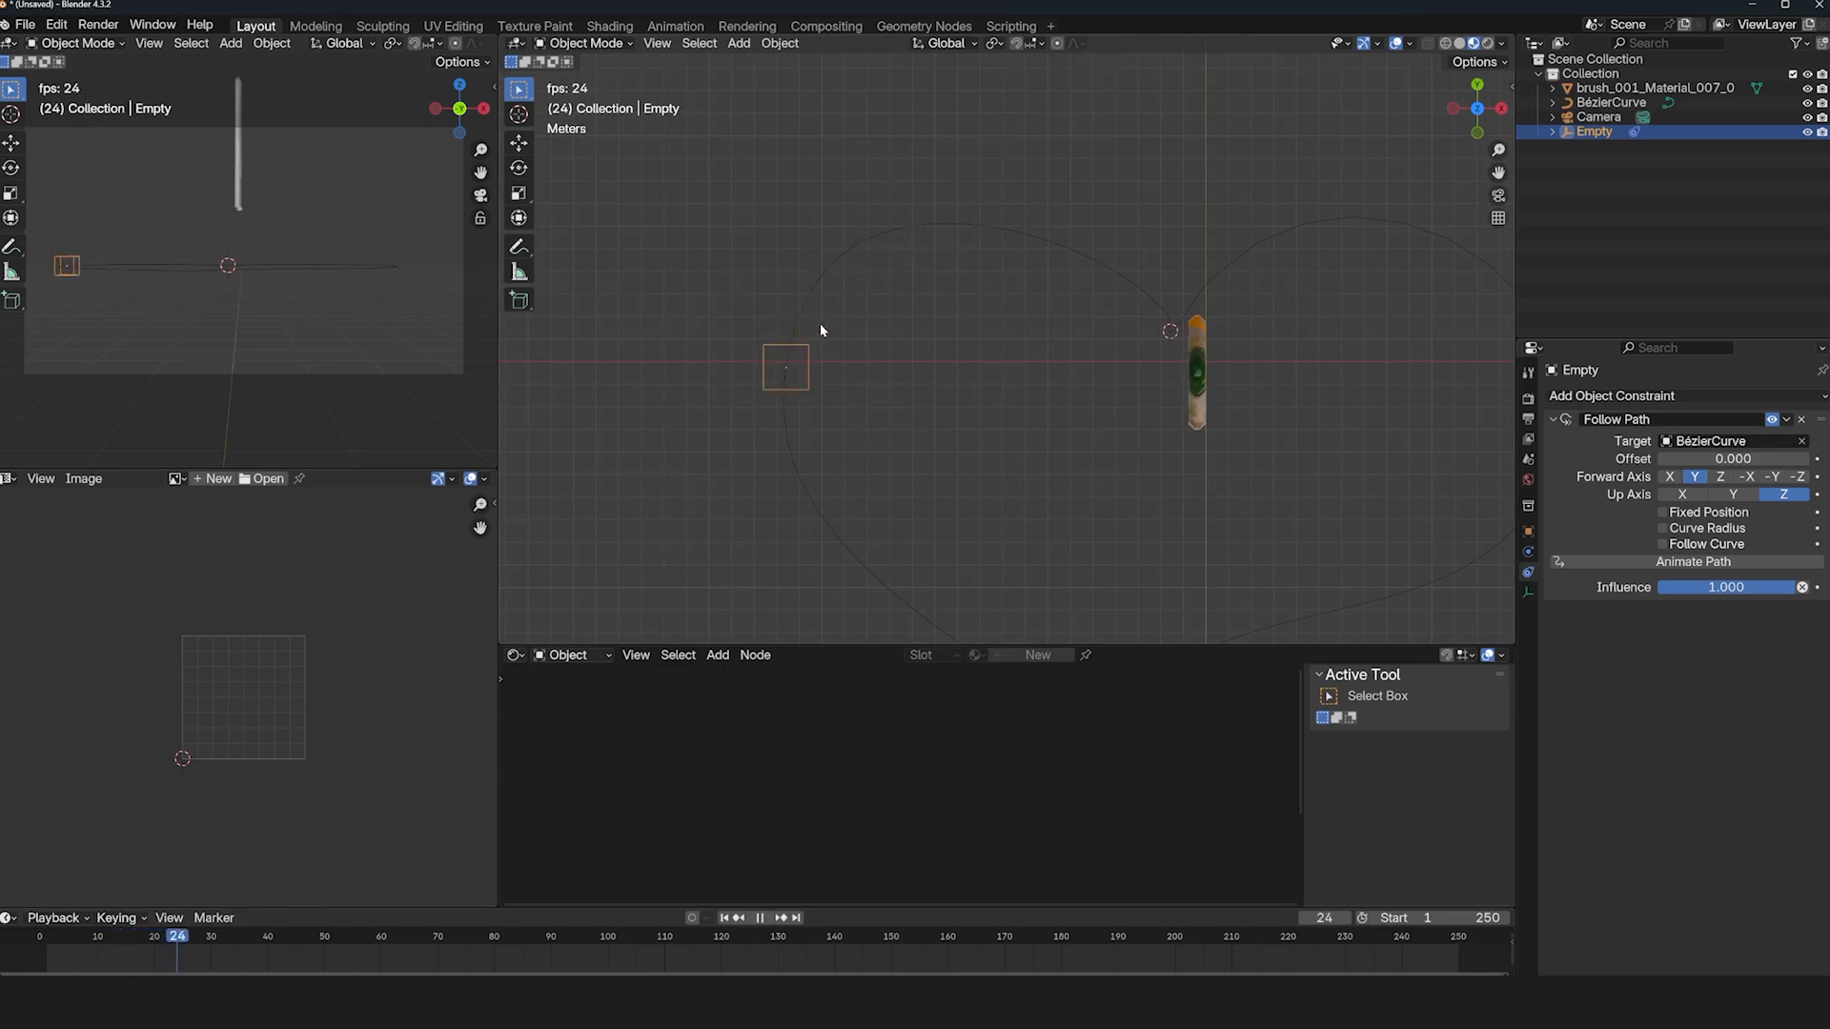
key(Escape)
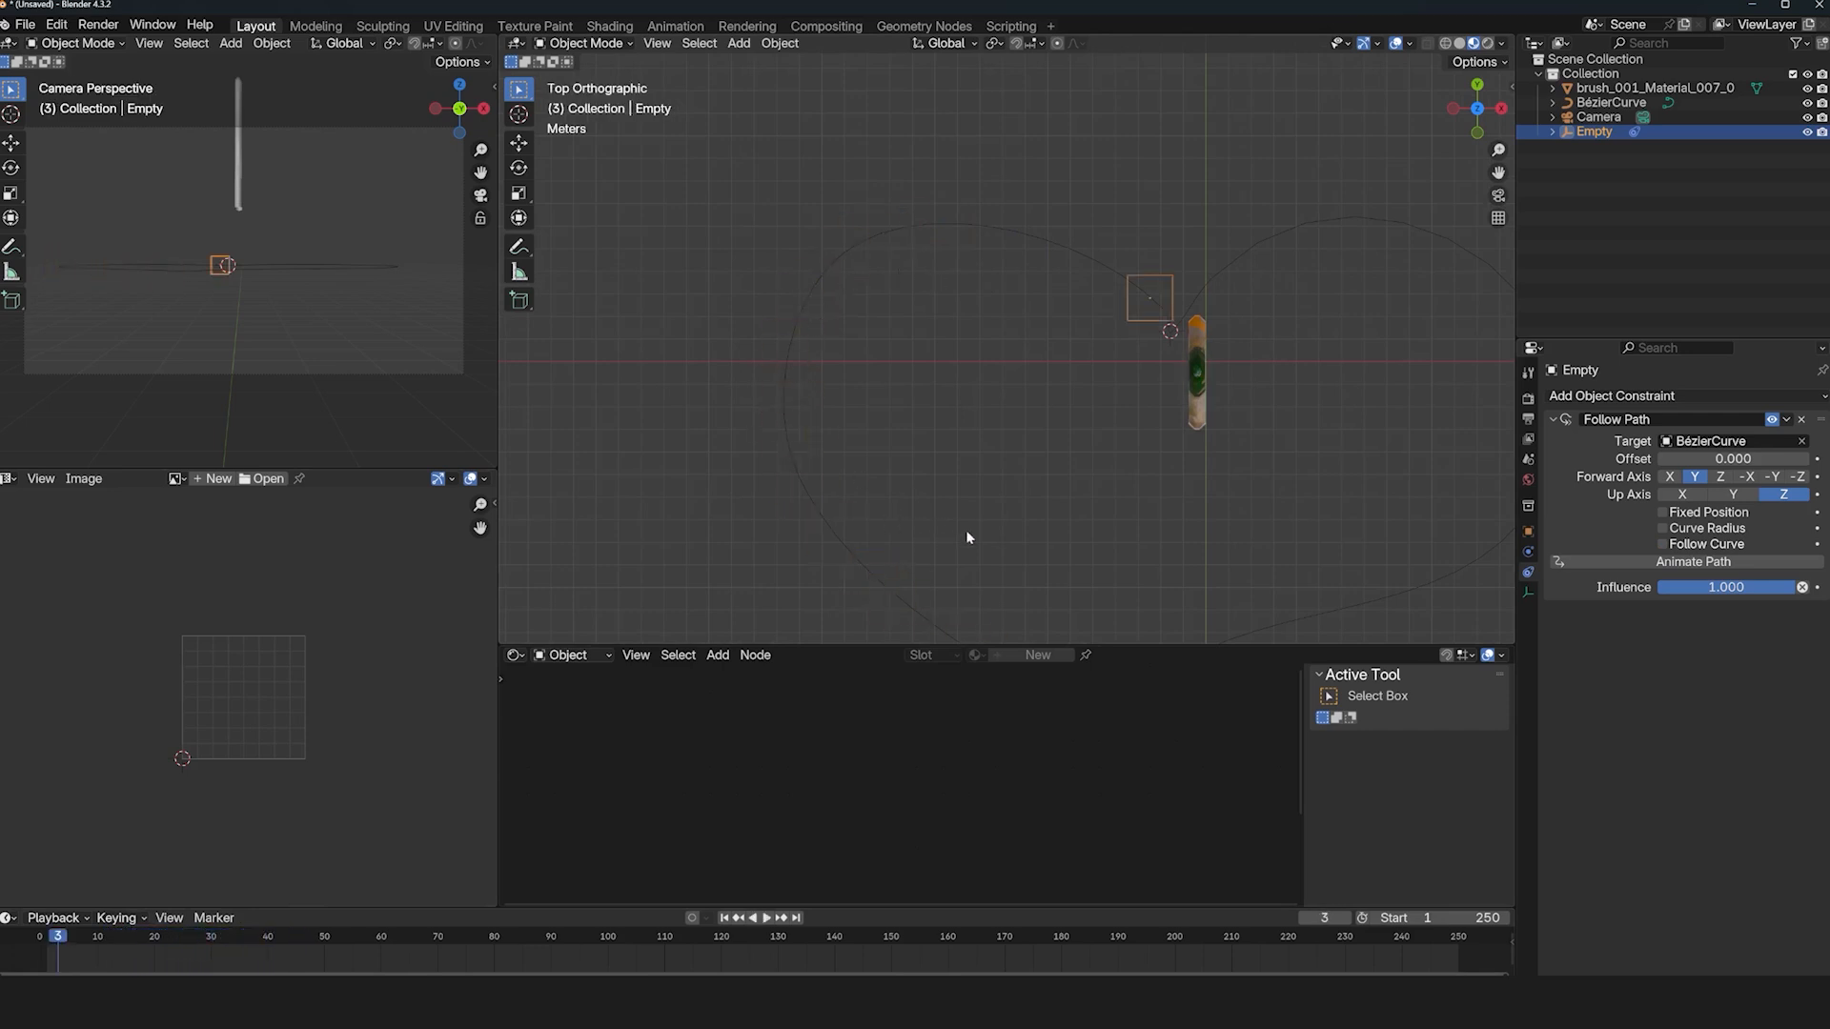
click(1713, 546)
Examine the empty from the front and top views and preview its motion along the heart with Follow Curve enabled.
key(KP_1)
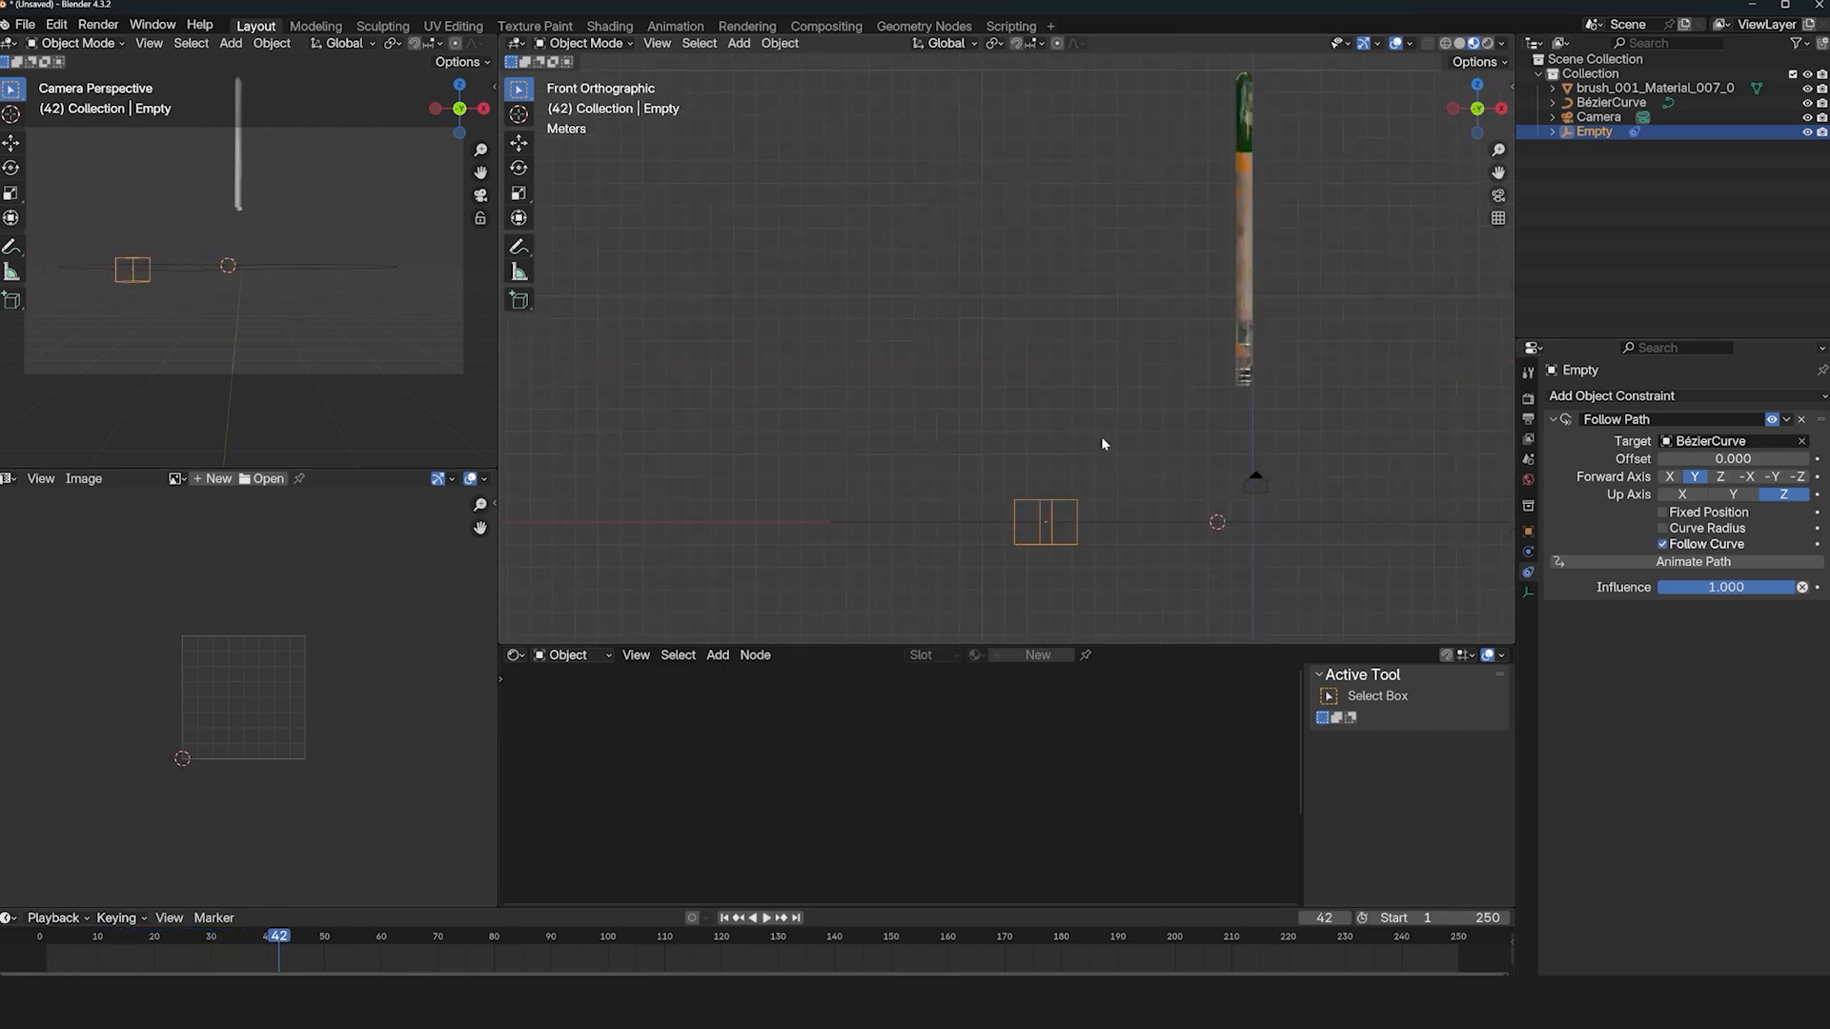
mouse_move(1100, 436)
middle_down()
mouse_move(1065, 489)
mouse_move(1112, 483)
middle_up()
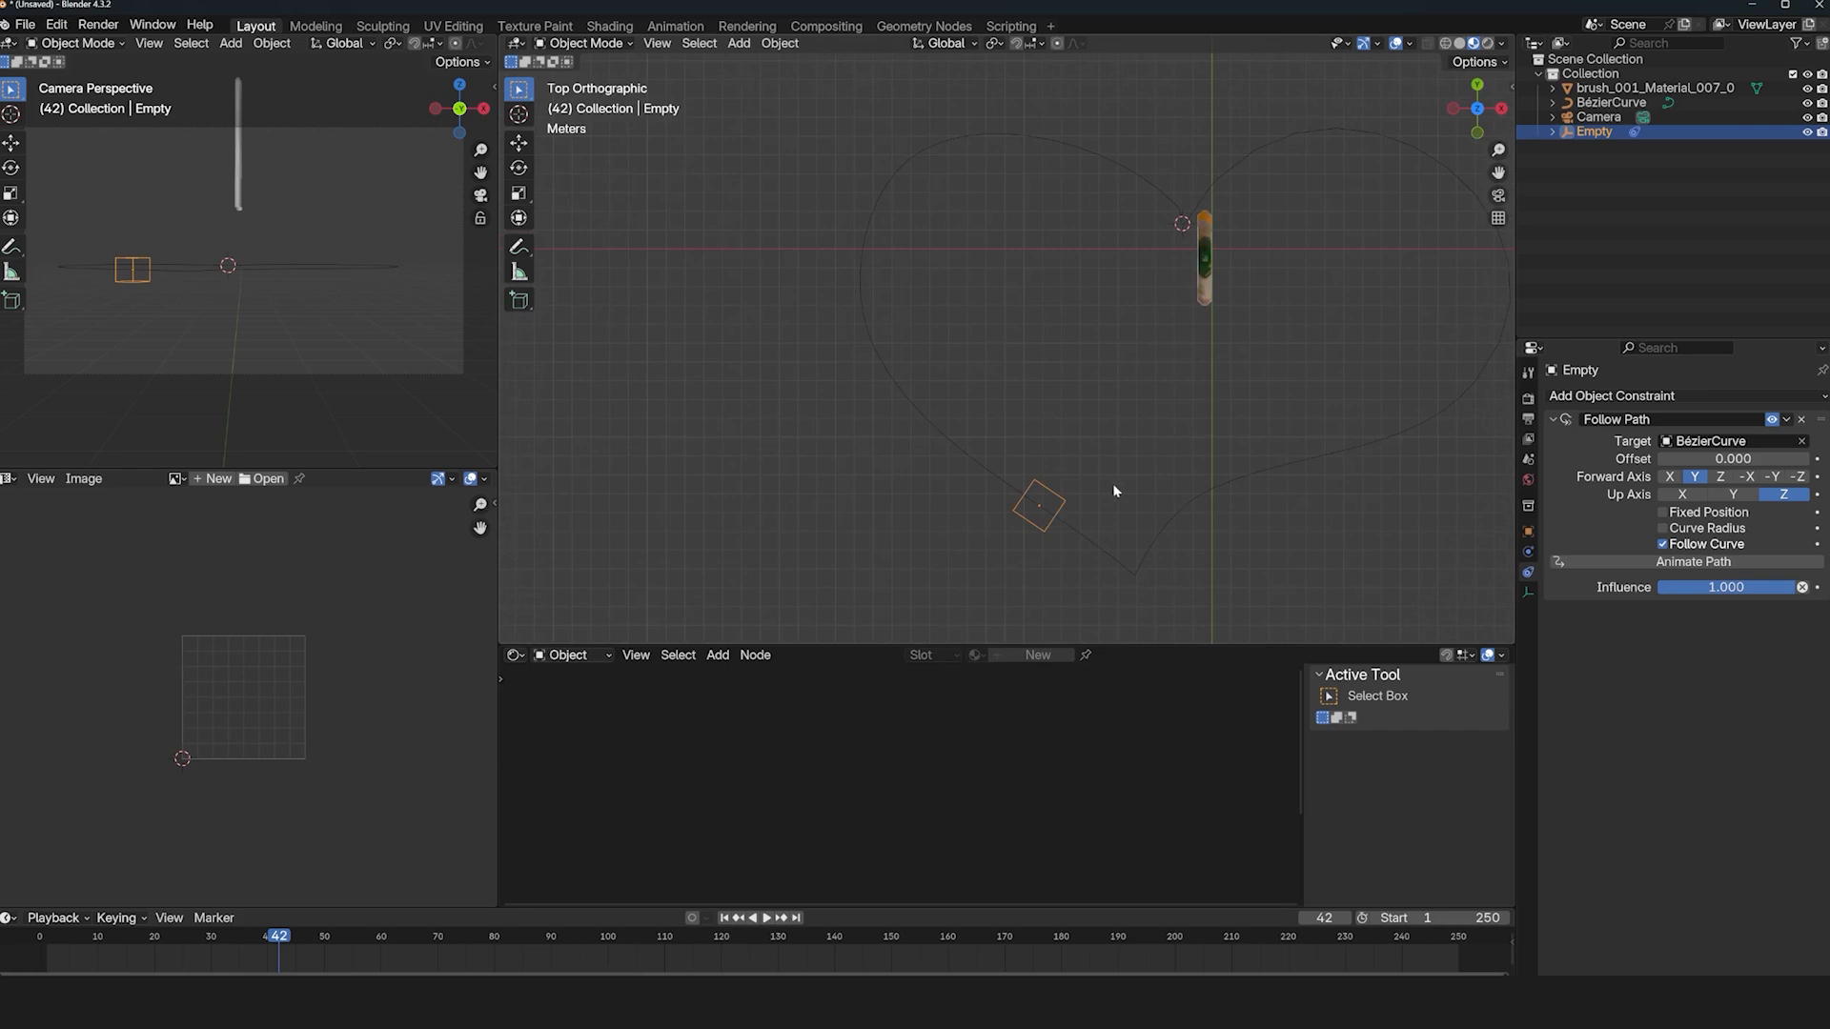
key(space)
key(Escape)
click(20, 965)
key(space)
key(space)
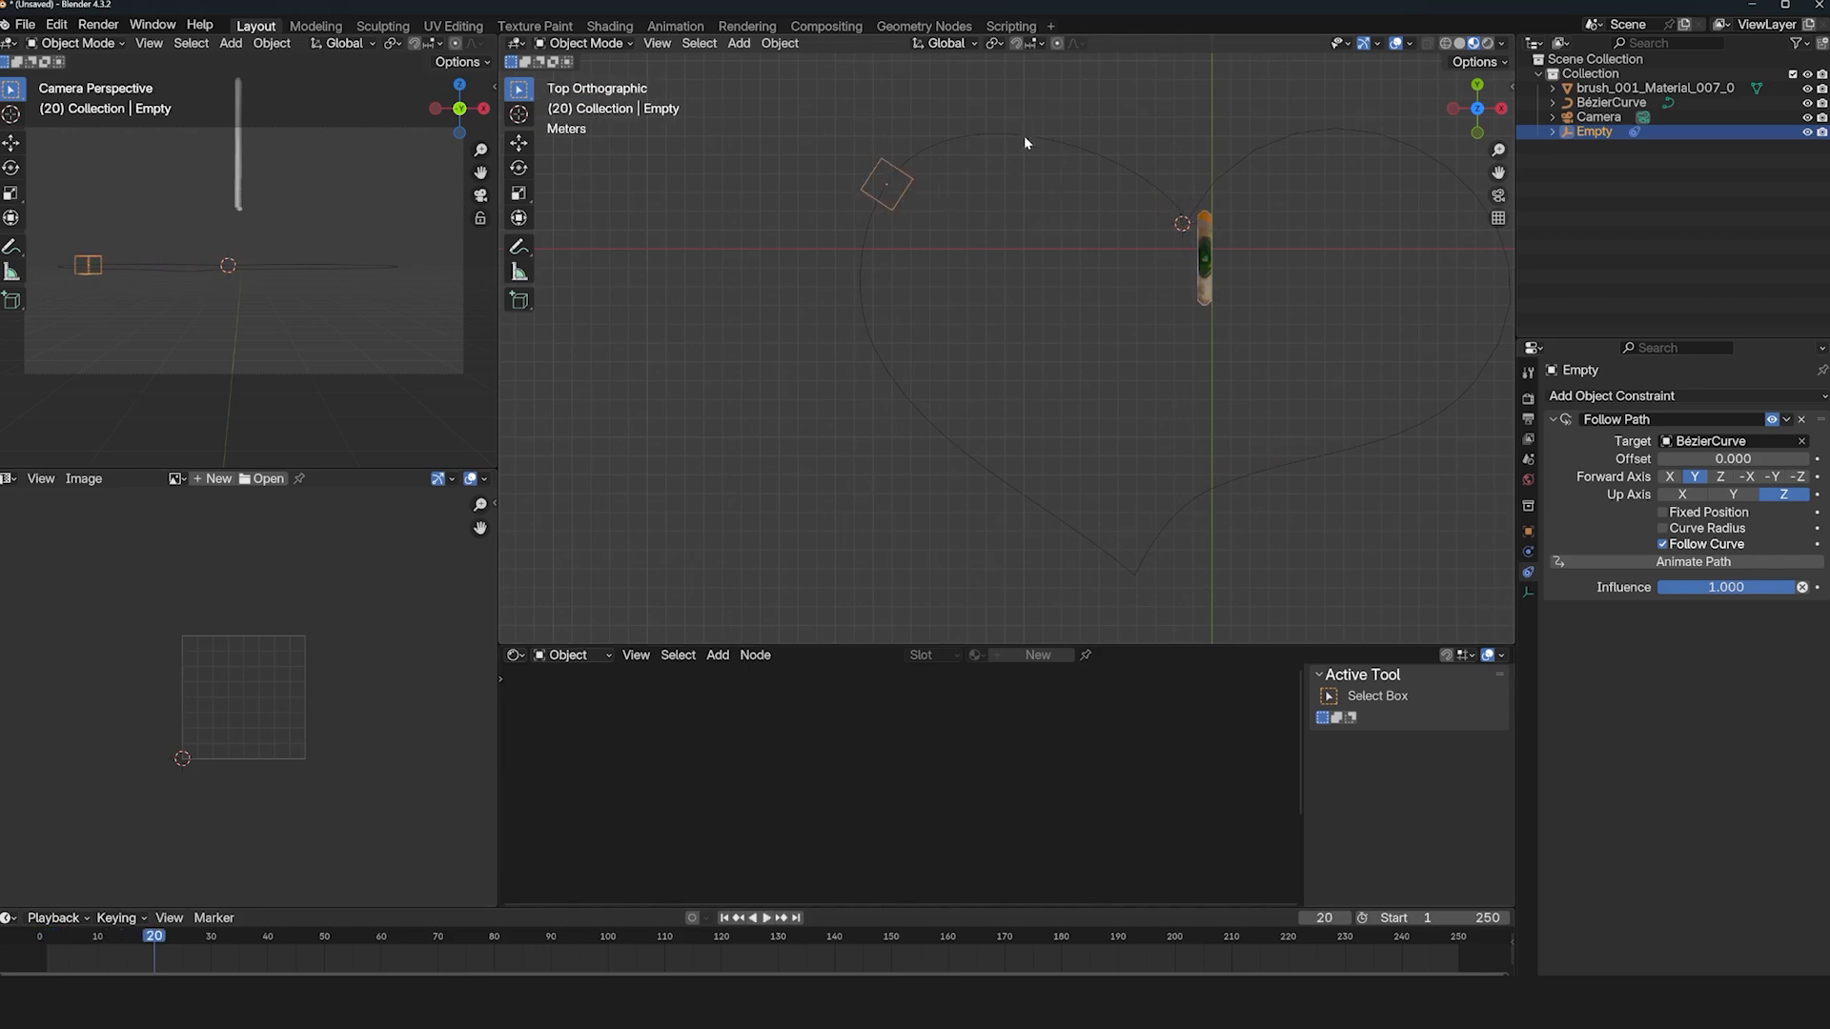
Set the heart curve's Path Animation length to 300 frames and preview the slower motion.
click(1024, 136)
click(1529, 613)
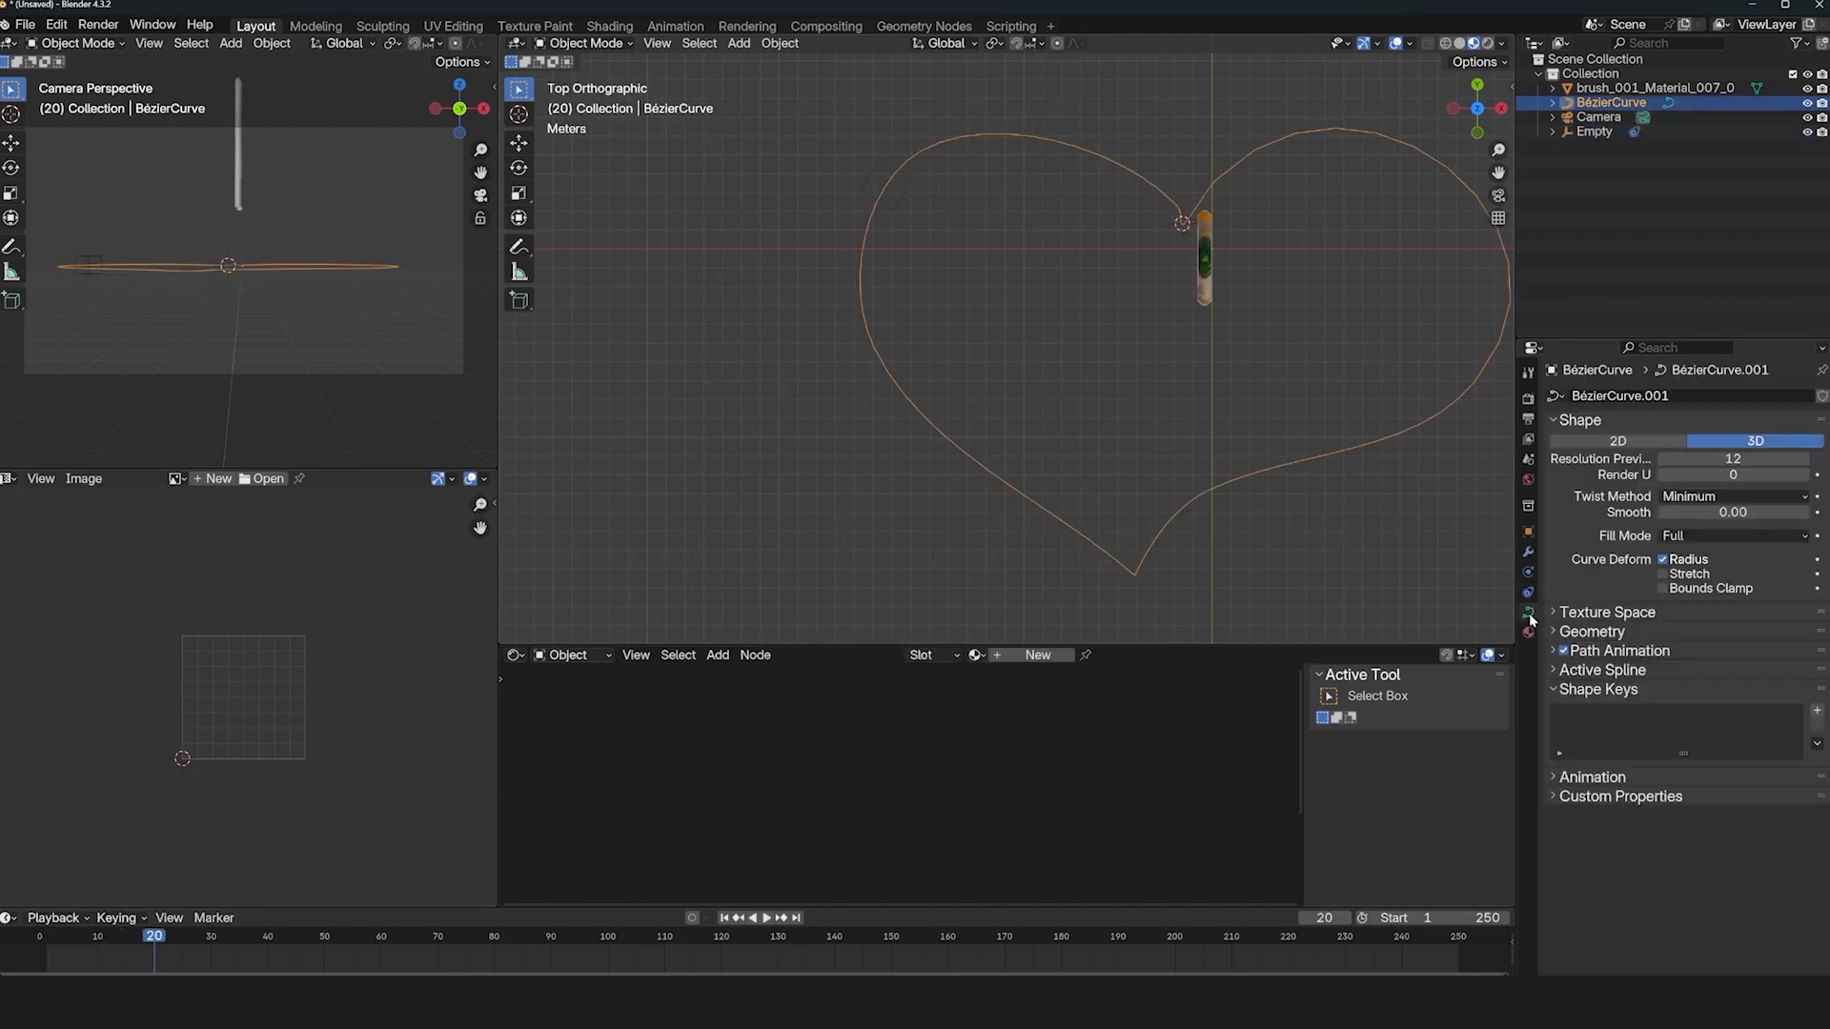
click(1630, 658)
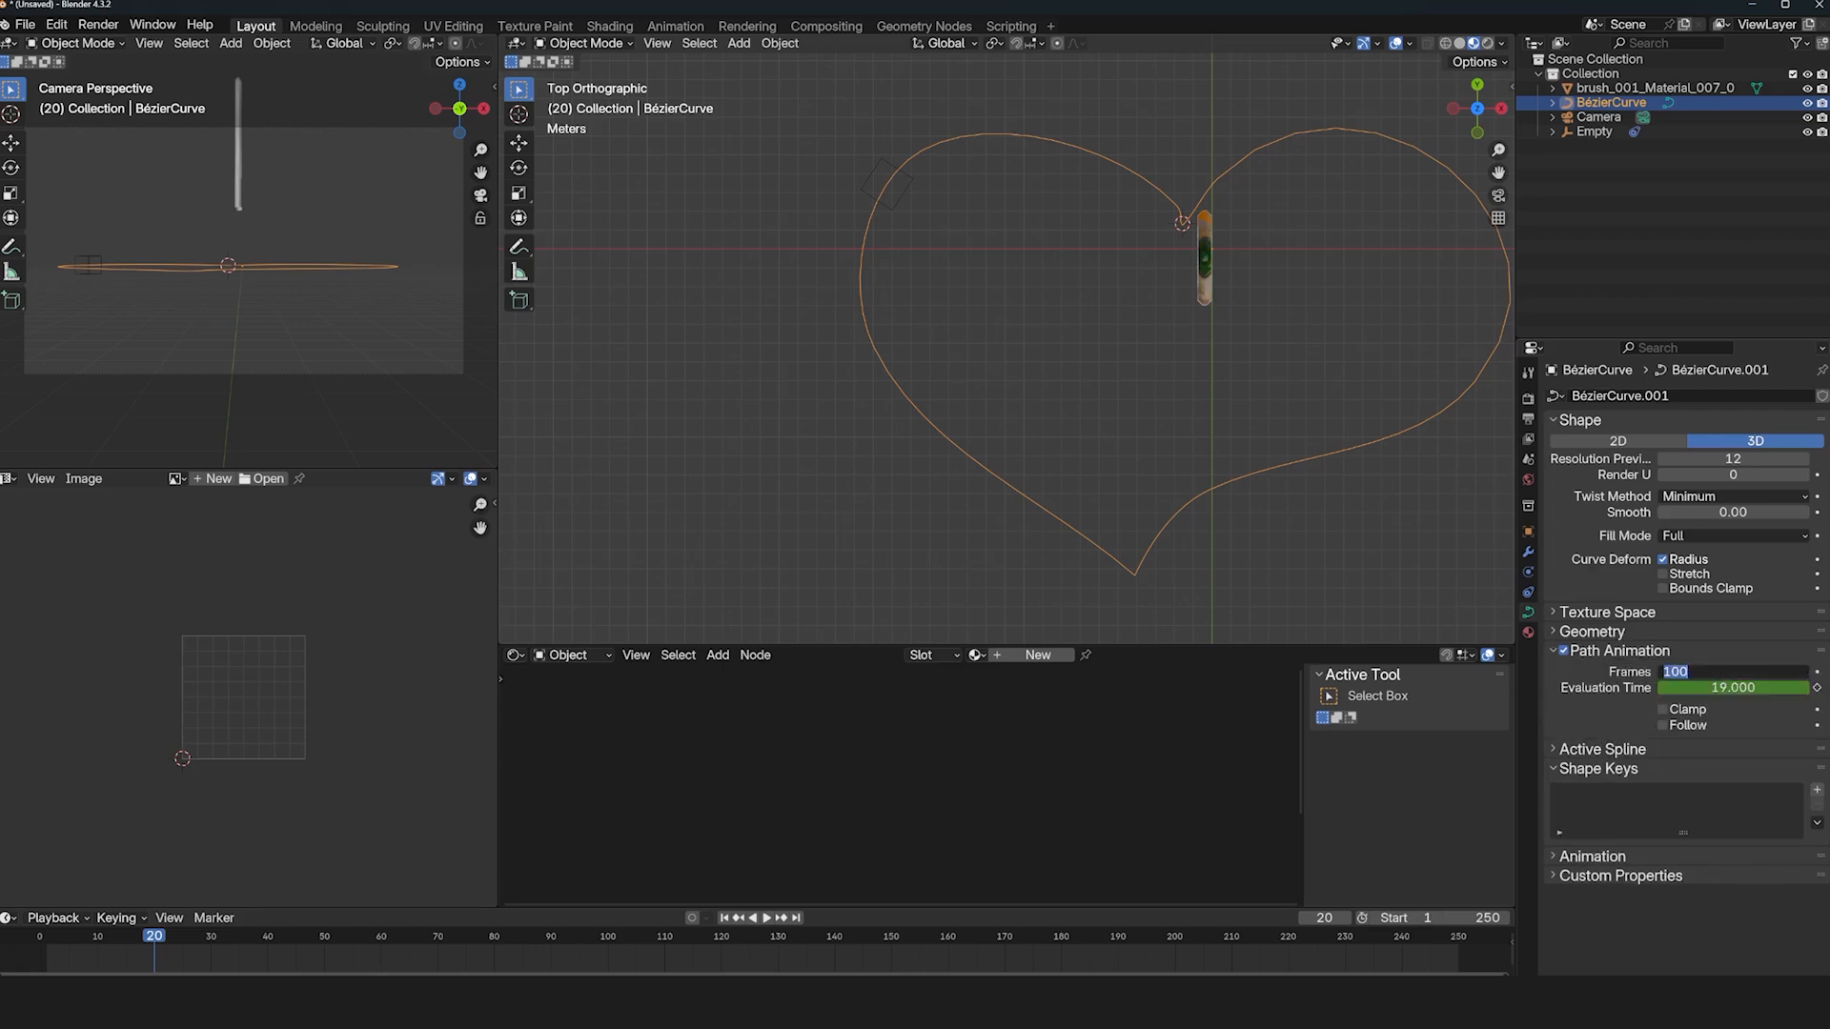
text(300)
key(Return)
key(shift+ctrl+space)
key(Escape)
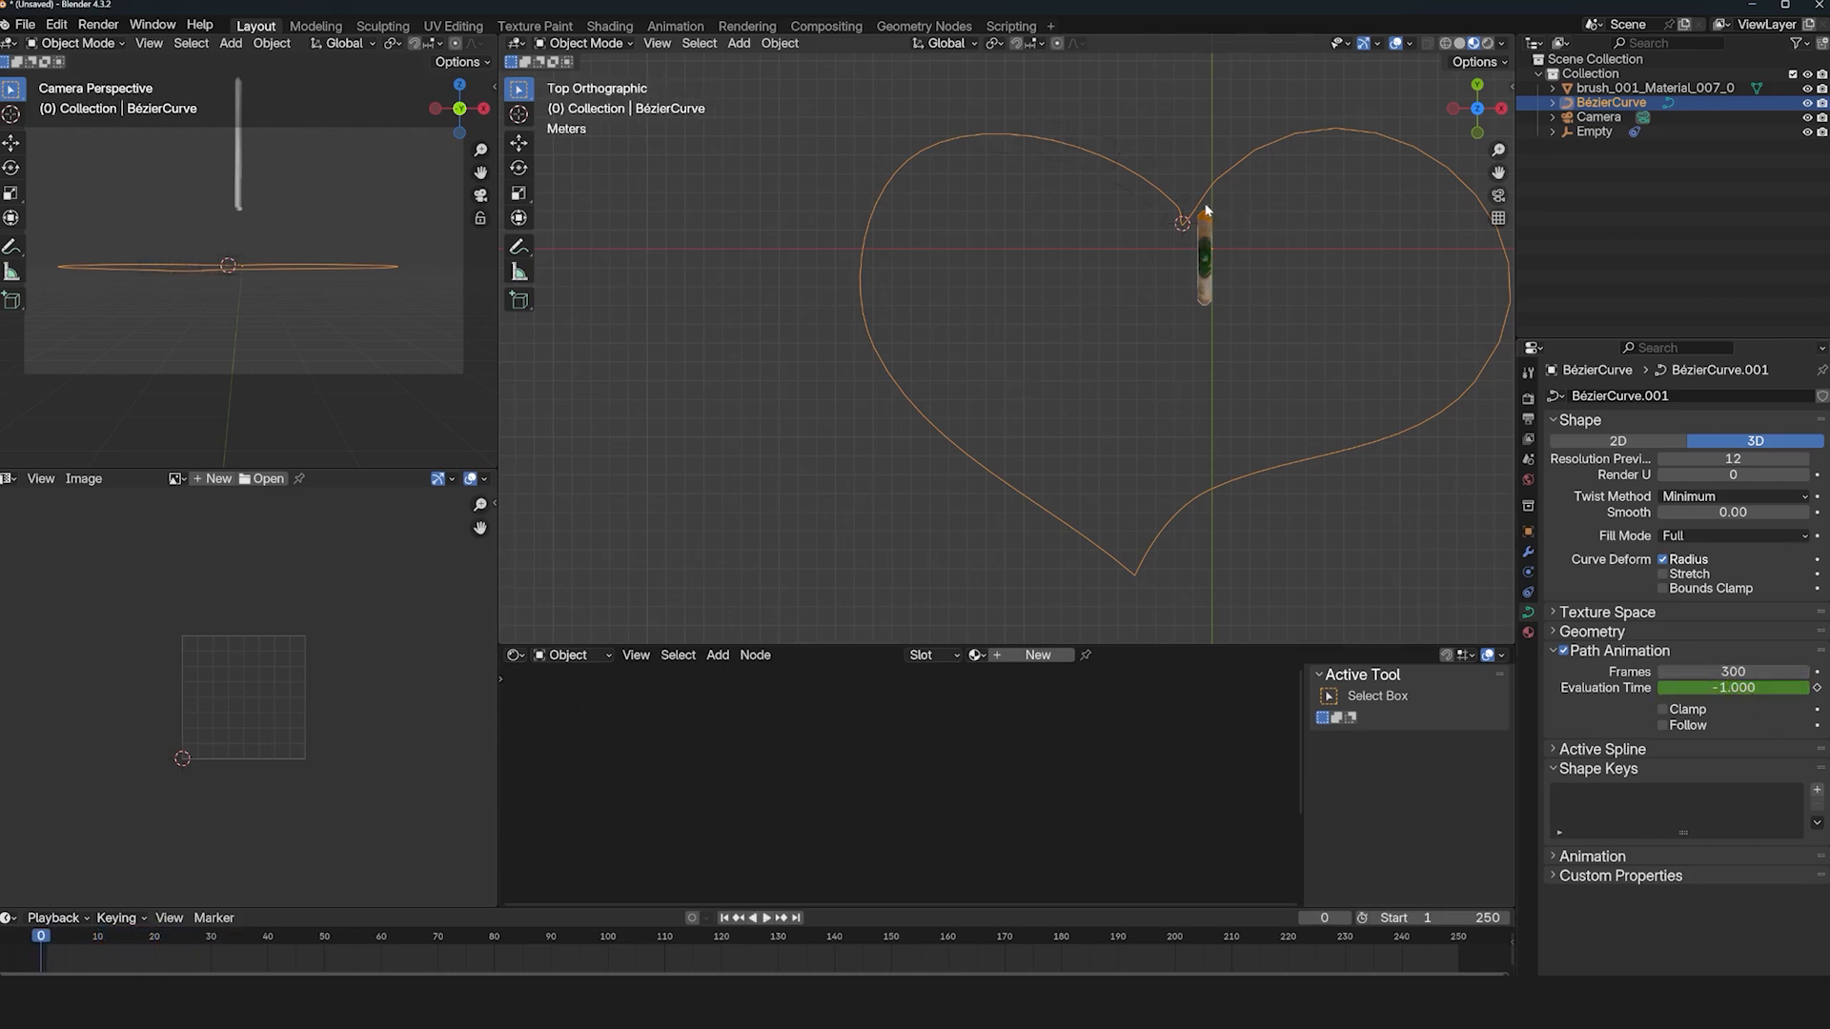
click(1171, 214)
click(1181, 224)
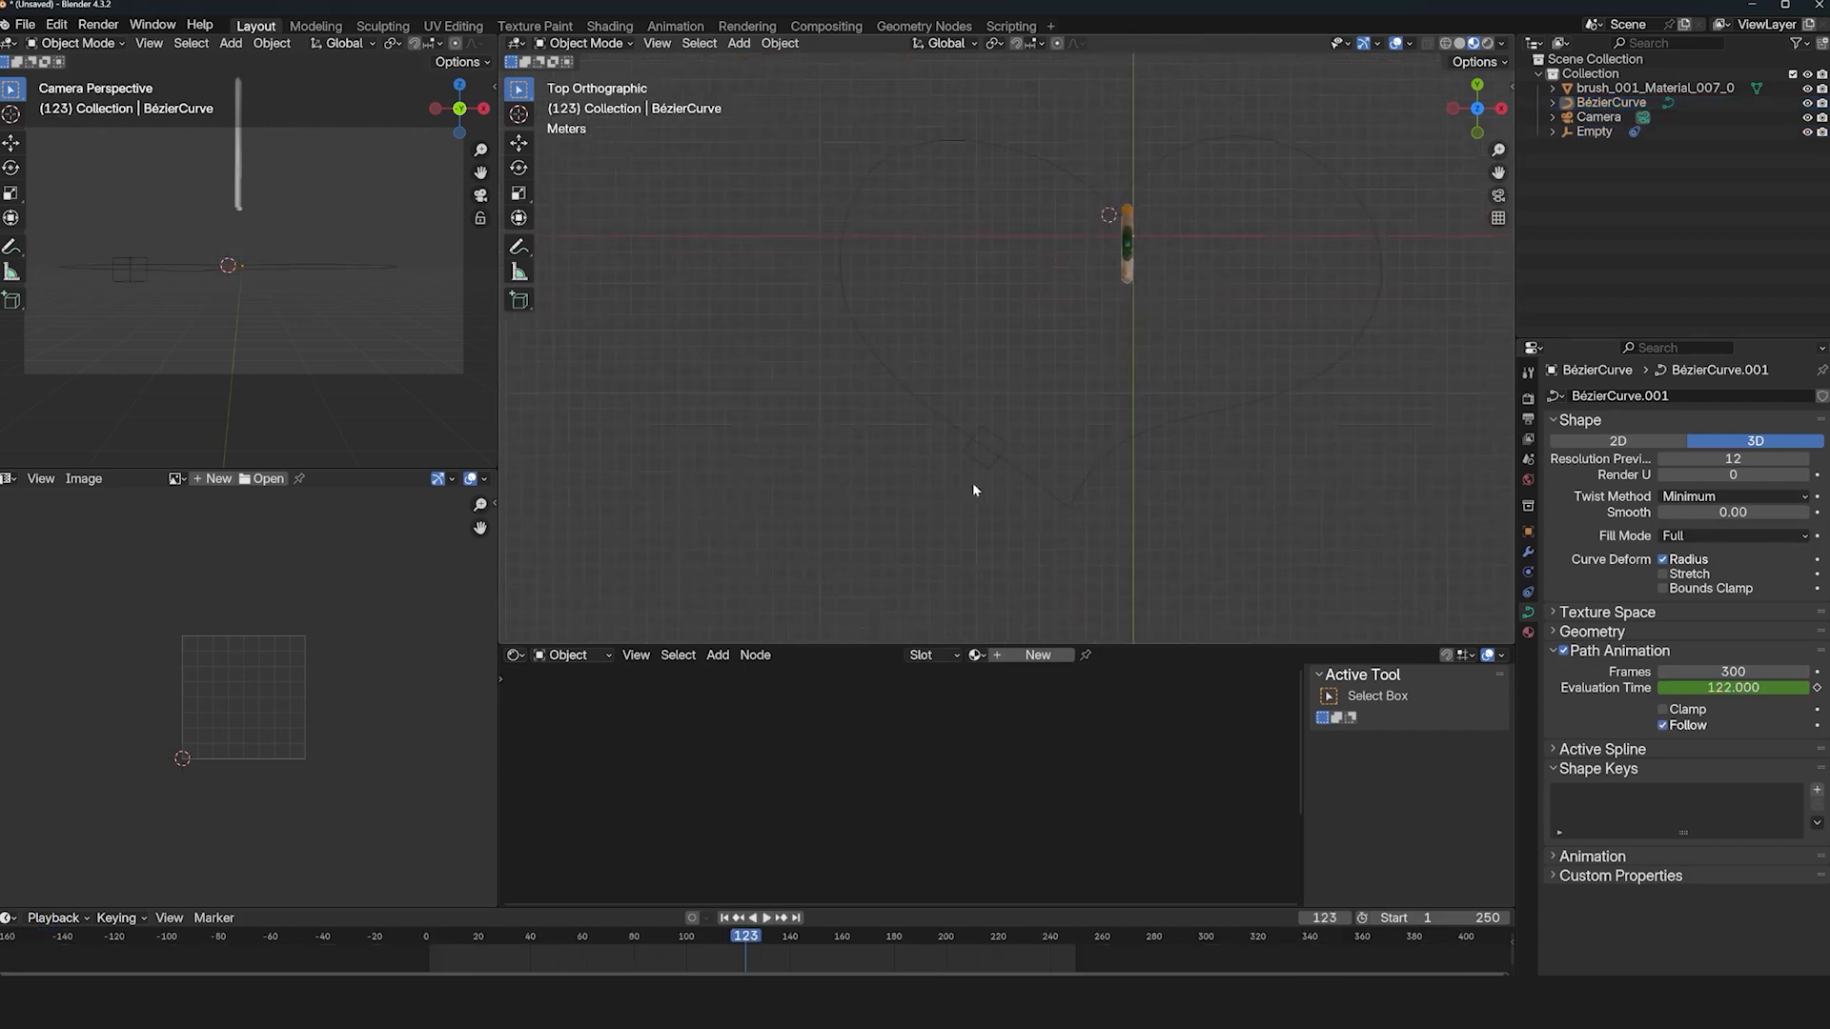
At frame 0, move the brush onto the empty at the heart's notch and rotate it to line up with the empty.
click(1124, 257)
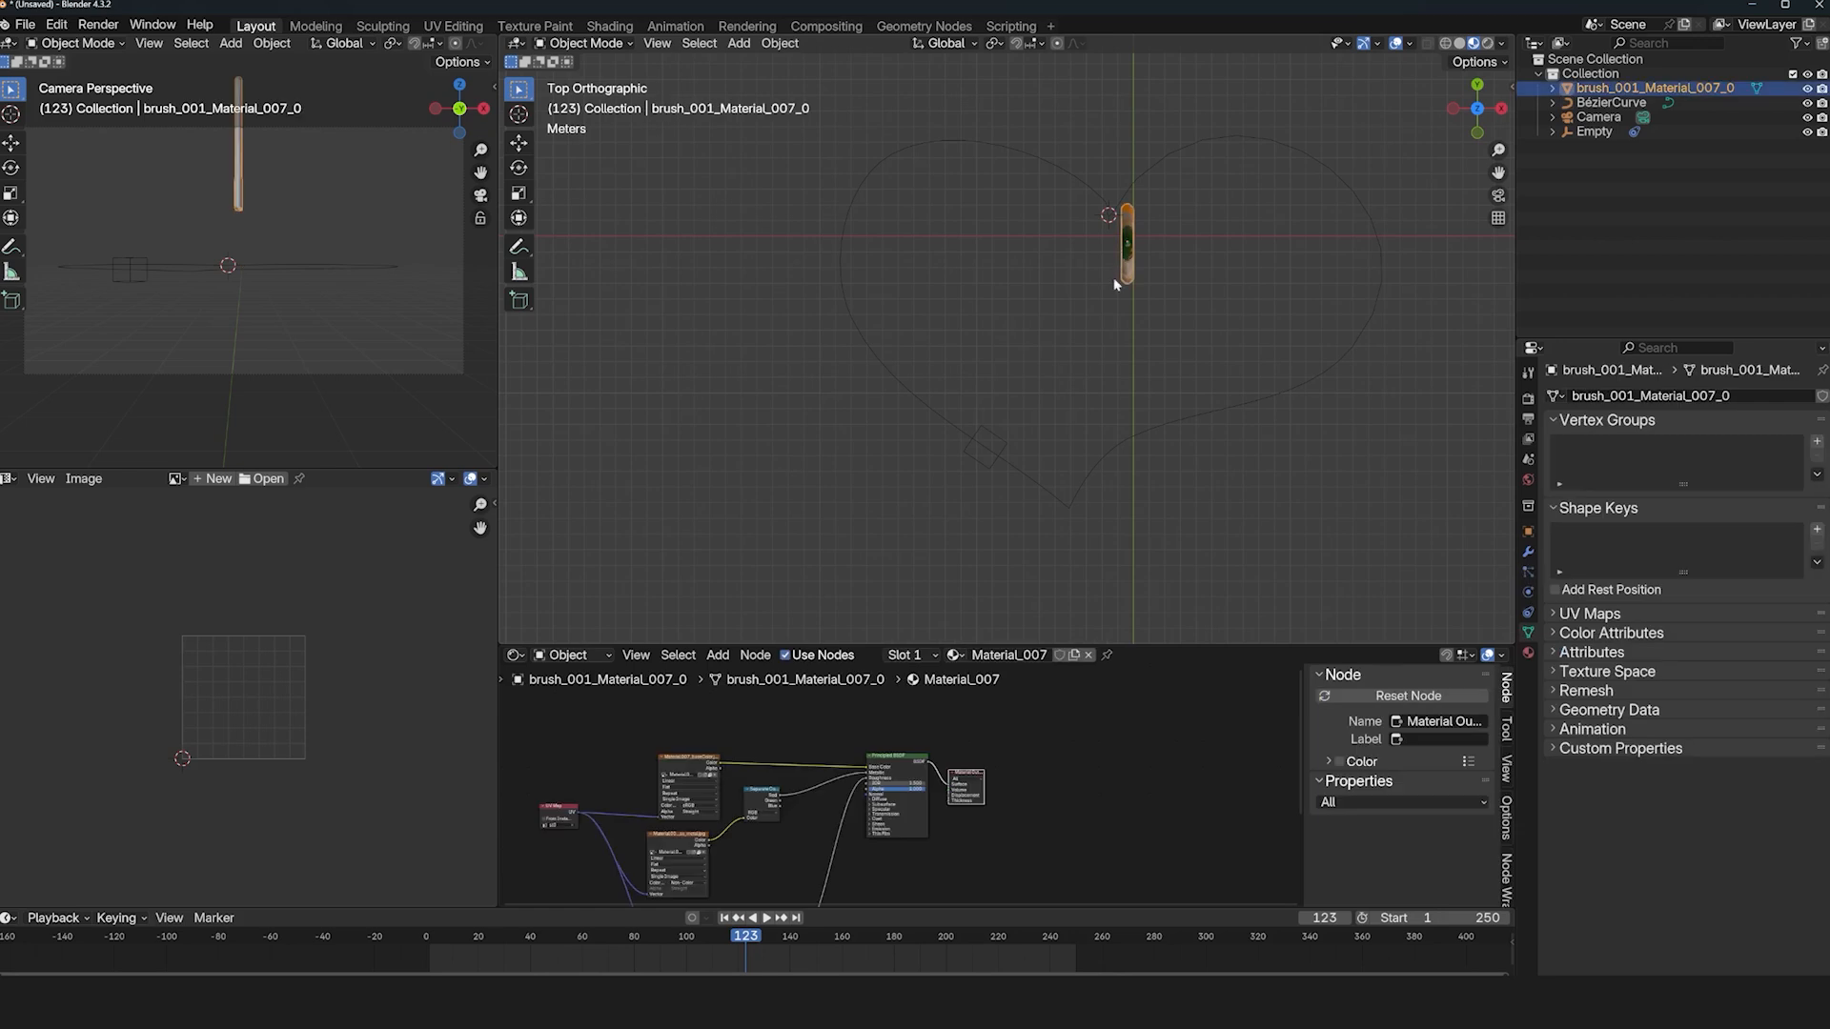
click(430, 947)
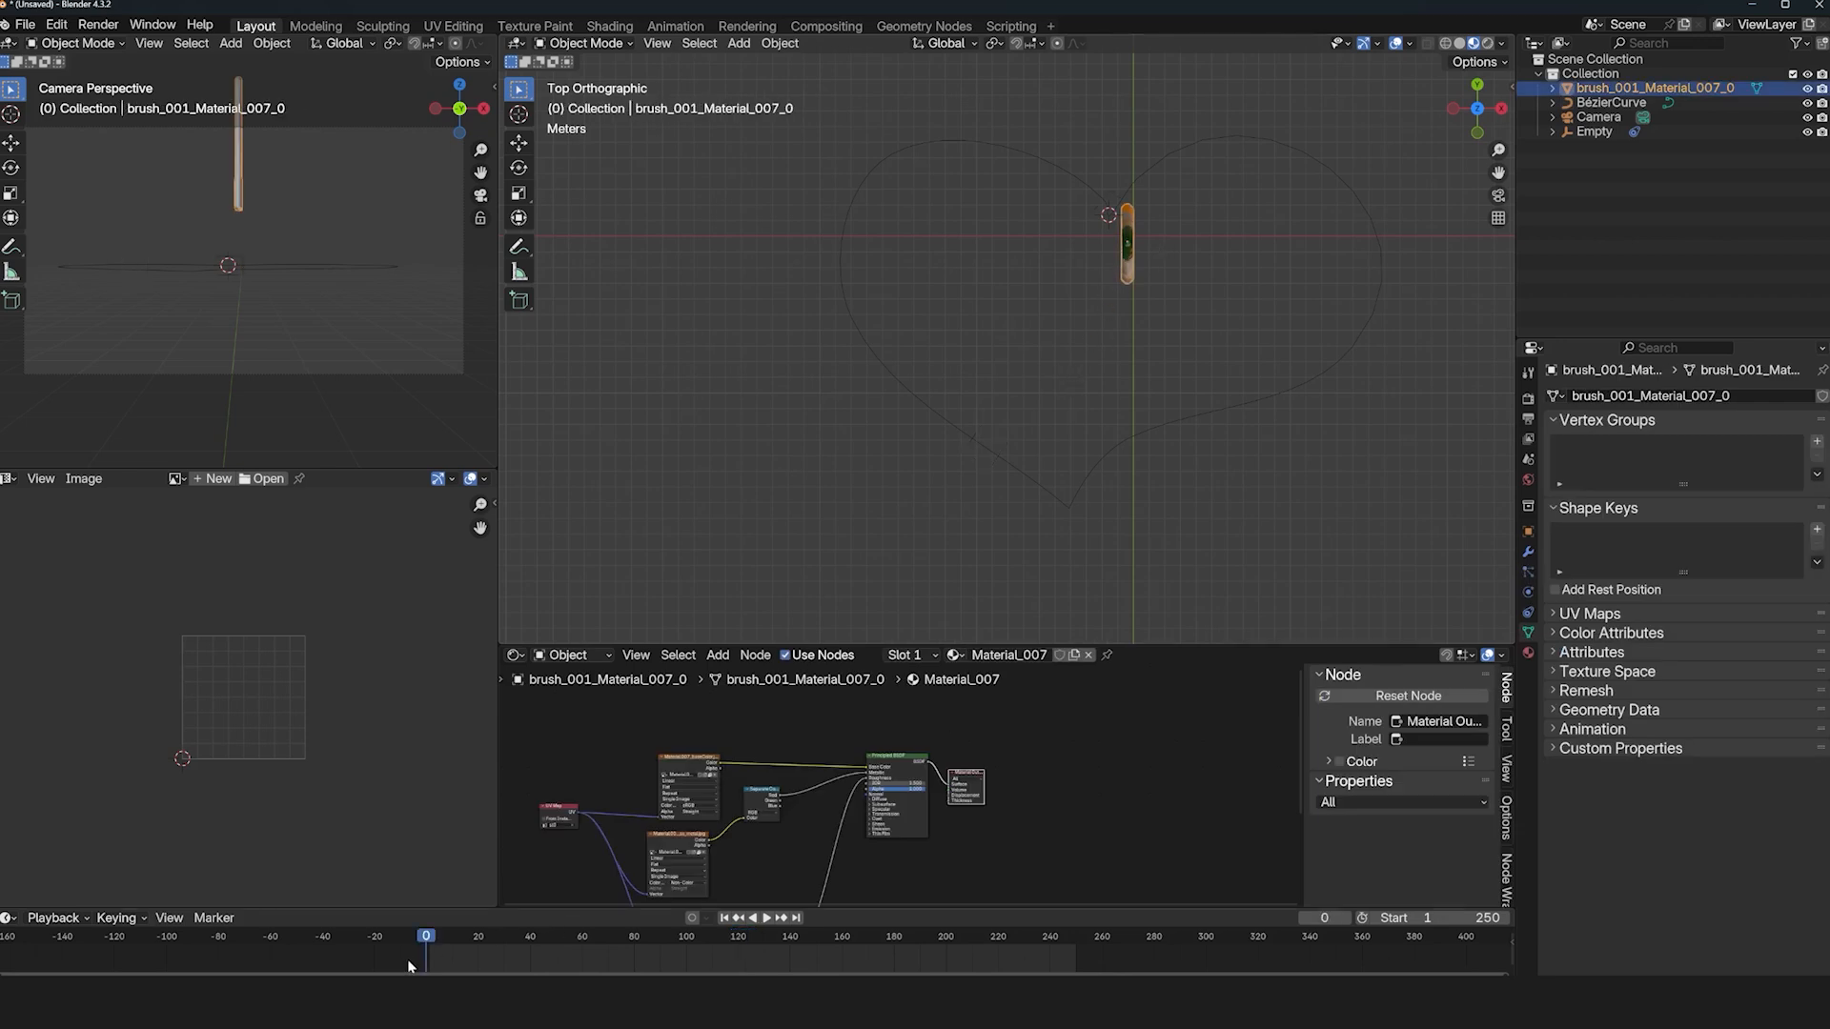
scroll(1175, 517, up, 5)
click(1175, 517)
key(g)
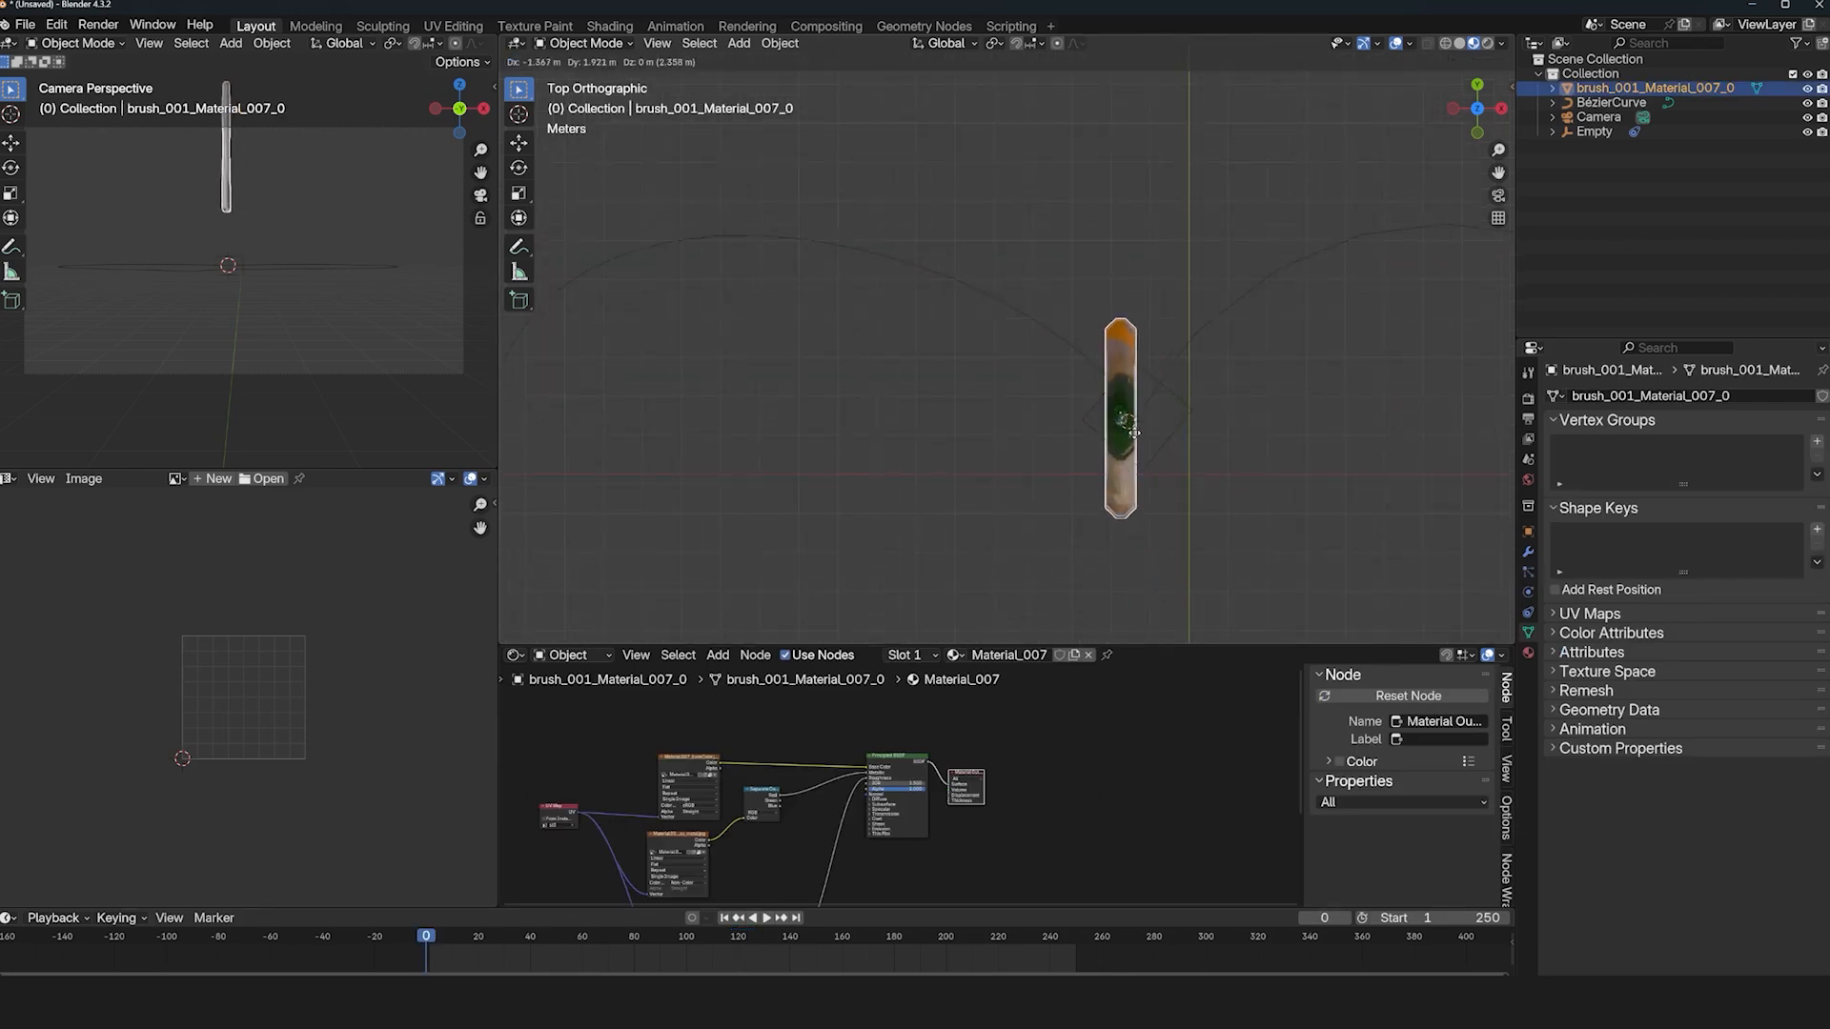
click(1116, 439)
key(r)
click(1170, 473)
key(g)
click(1183, 484)
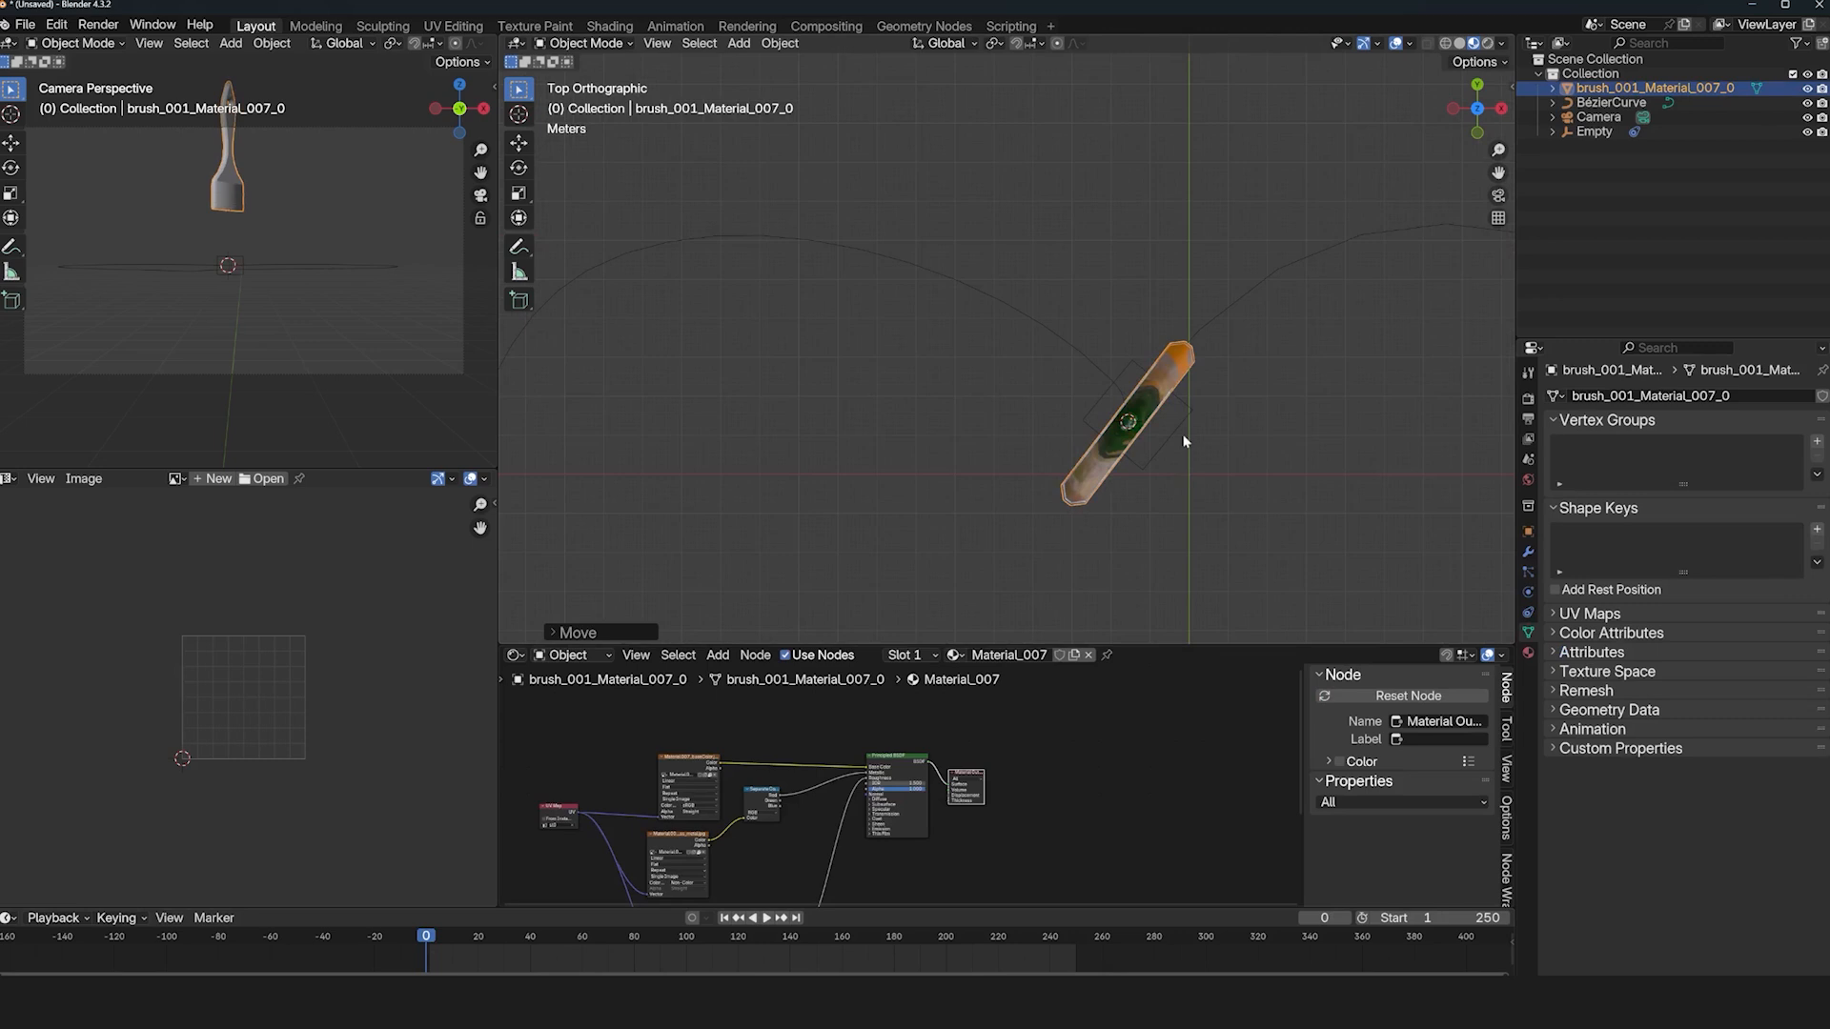
Parent the brush to the empty and preview it travelling along the curve.
shift+click(1186, 423)
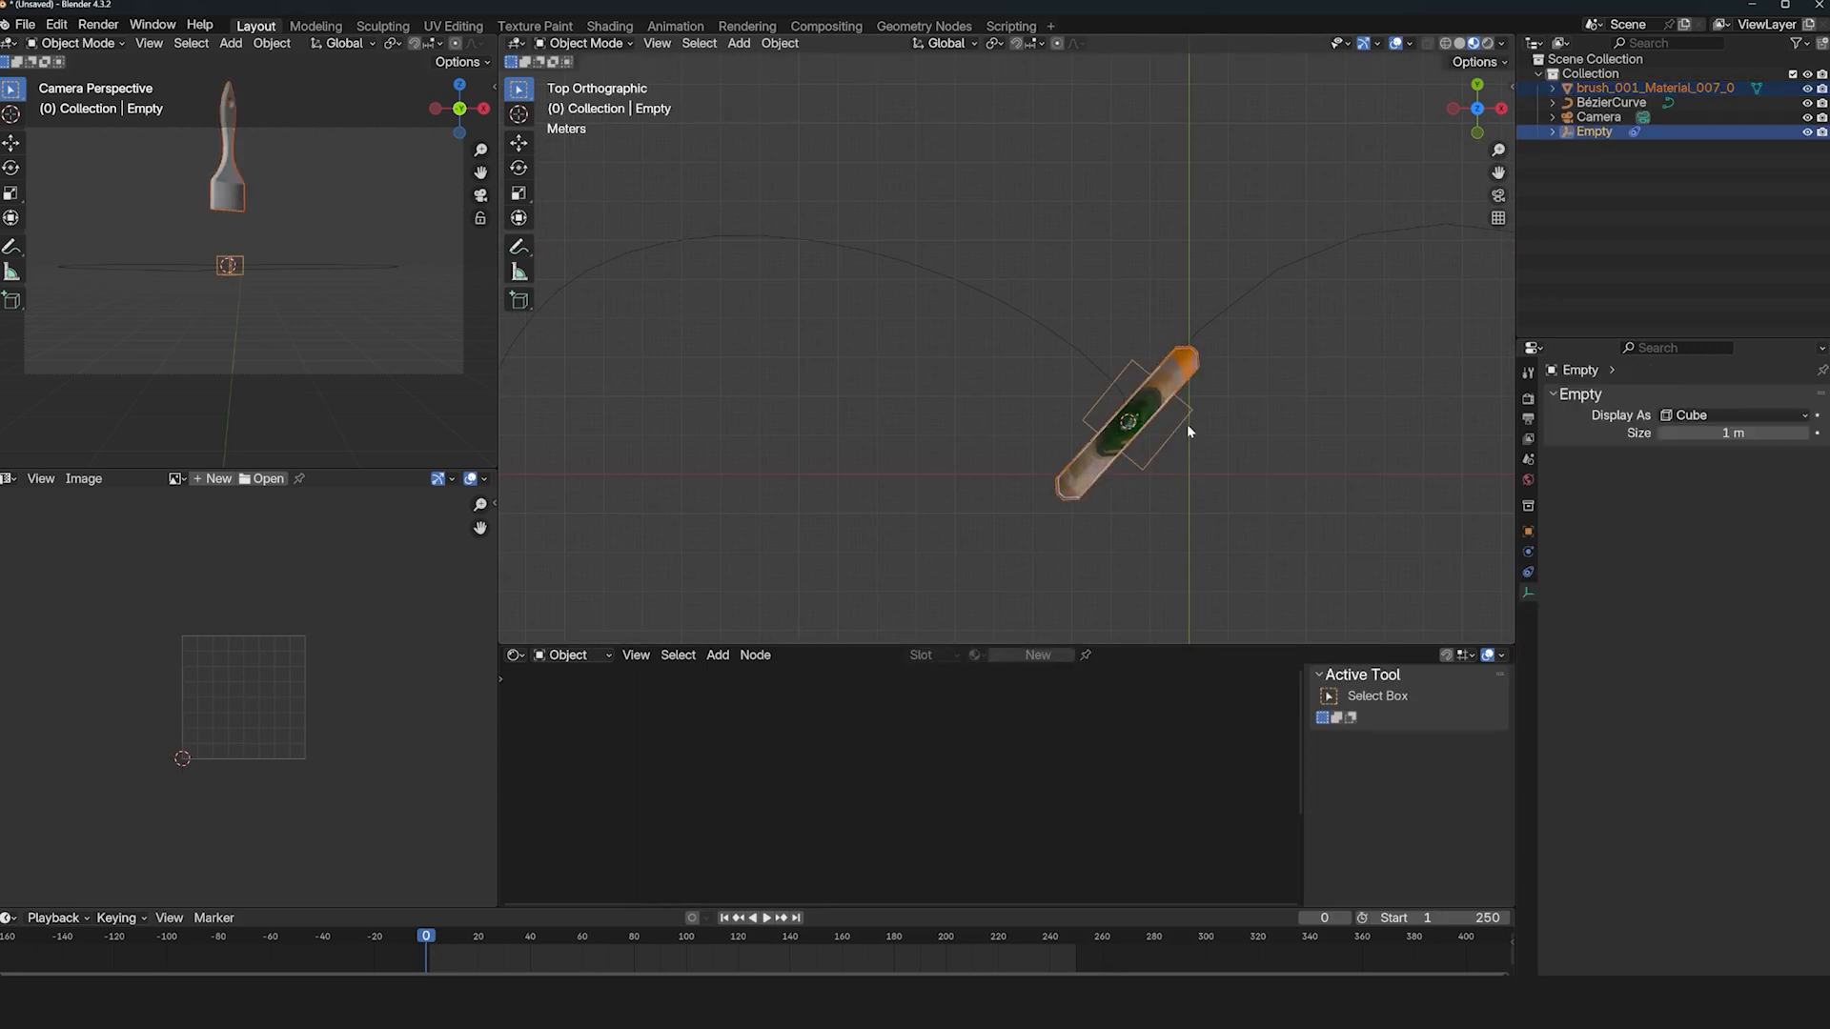
key(ctrl+p)
click(1186, 423)
key(space)
middle_drag(1189, 424, 1239, 307)
key(Escape)
key(space)
key(space)
Rotate the brush in top view so its wide side lies across the path, and preview the motion.
key(KP_7)
scroll(1105, 353, up, 4)
click(1104, 374)
key(r)
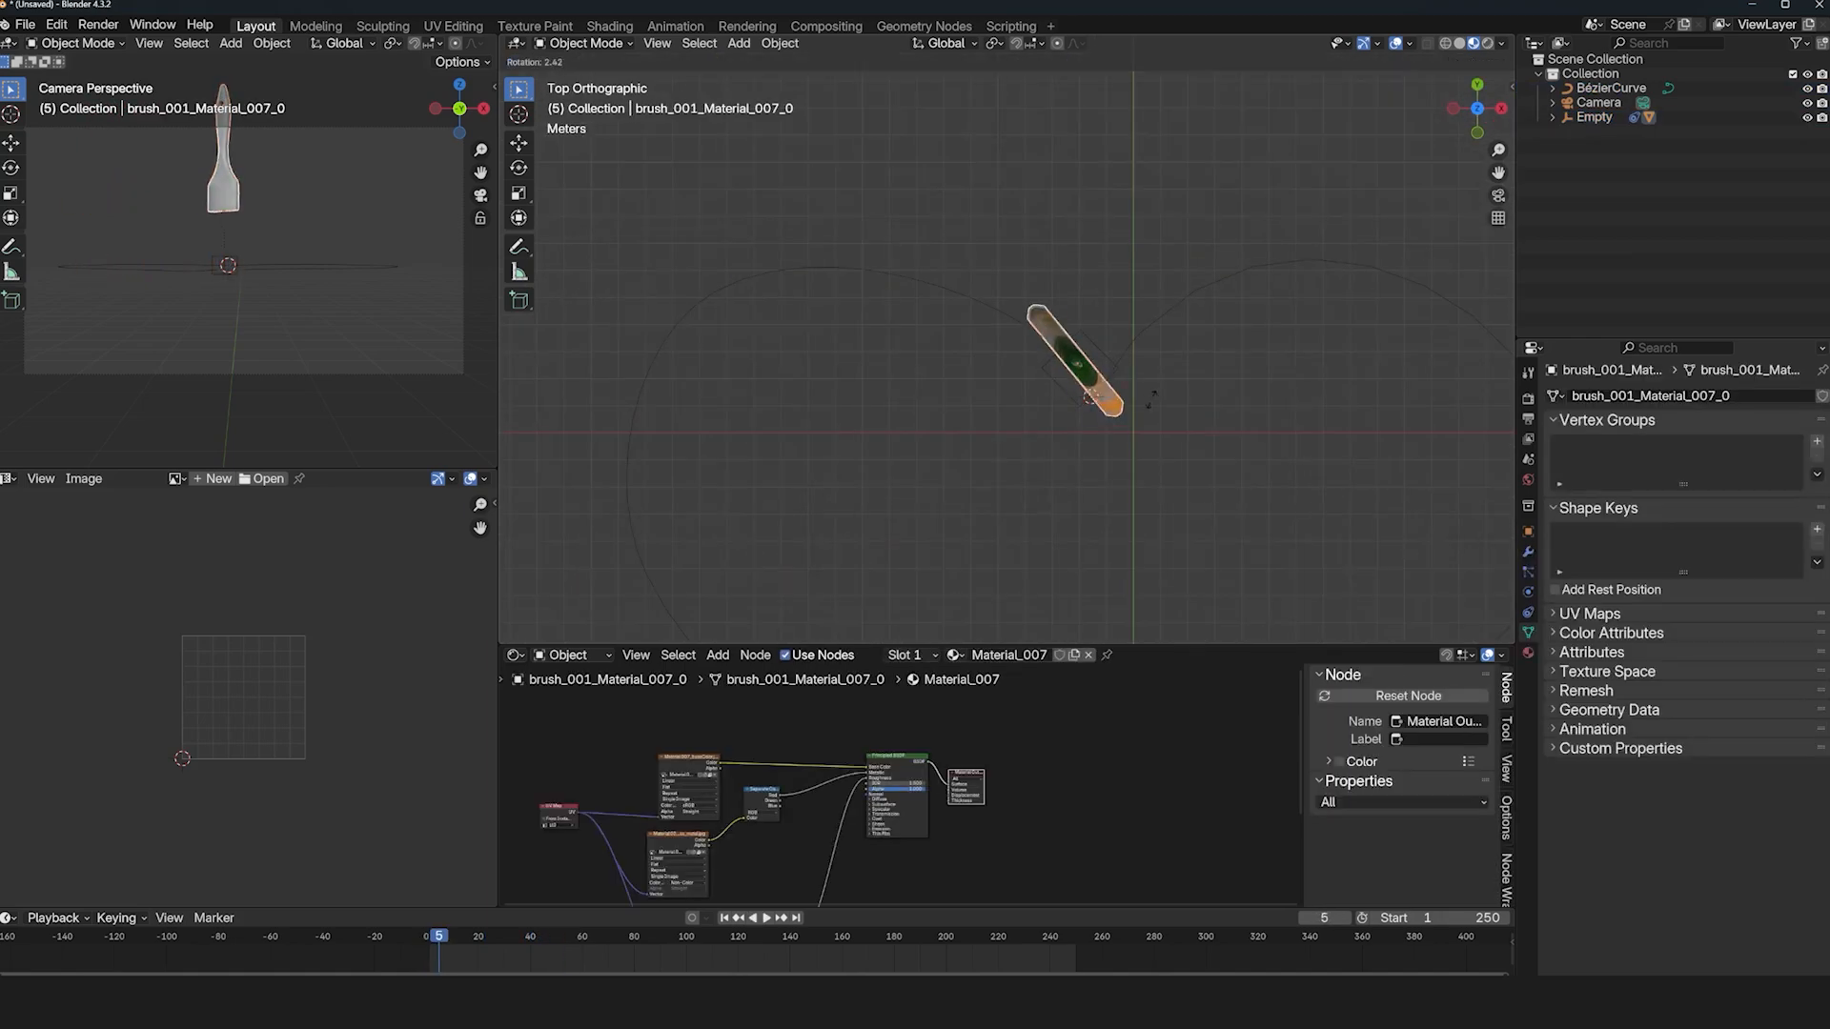
click(1111, 404)
middle_drag(1111, 404, 1231, 238)
key(space)
key(Escape)
Lower the brush along Z in front view so it sits closer above the heart curve, and preview the motion.
key(KP_1)
key(g)
key(z)
click(1239, 288)
key(space)
key(Escape)
key(KP_7)
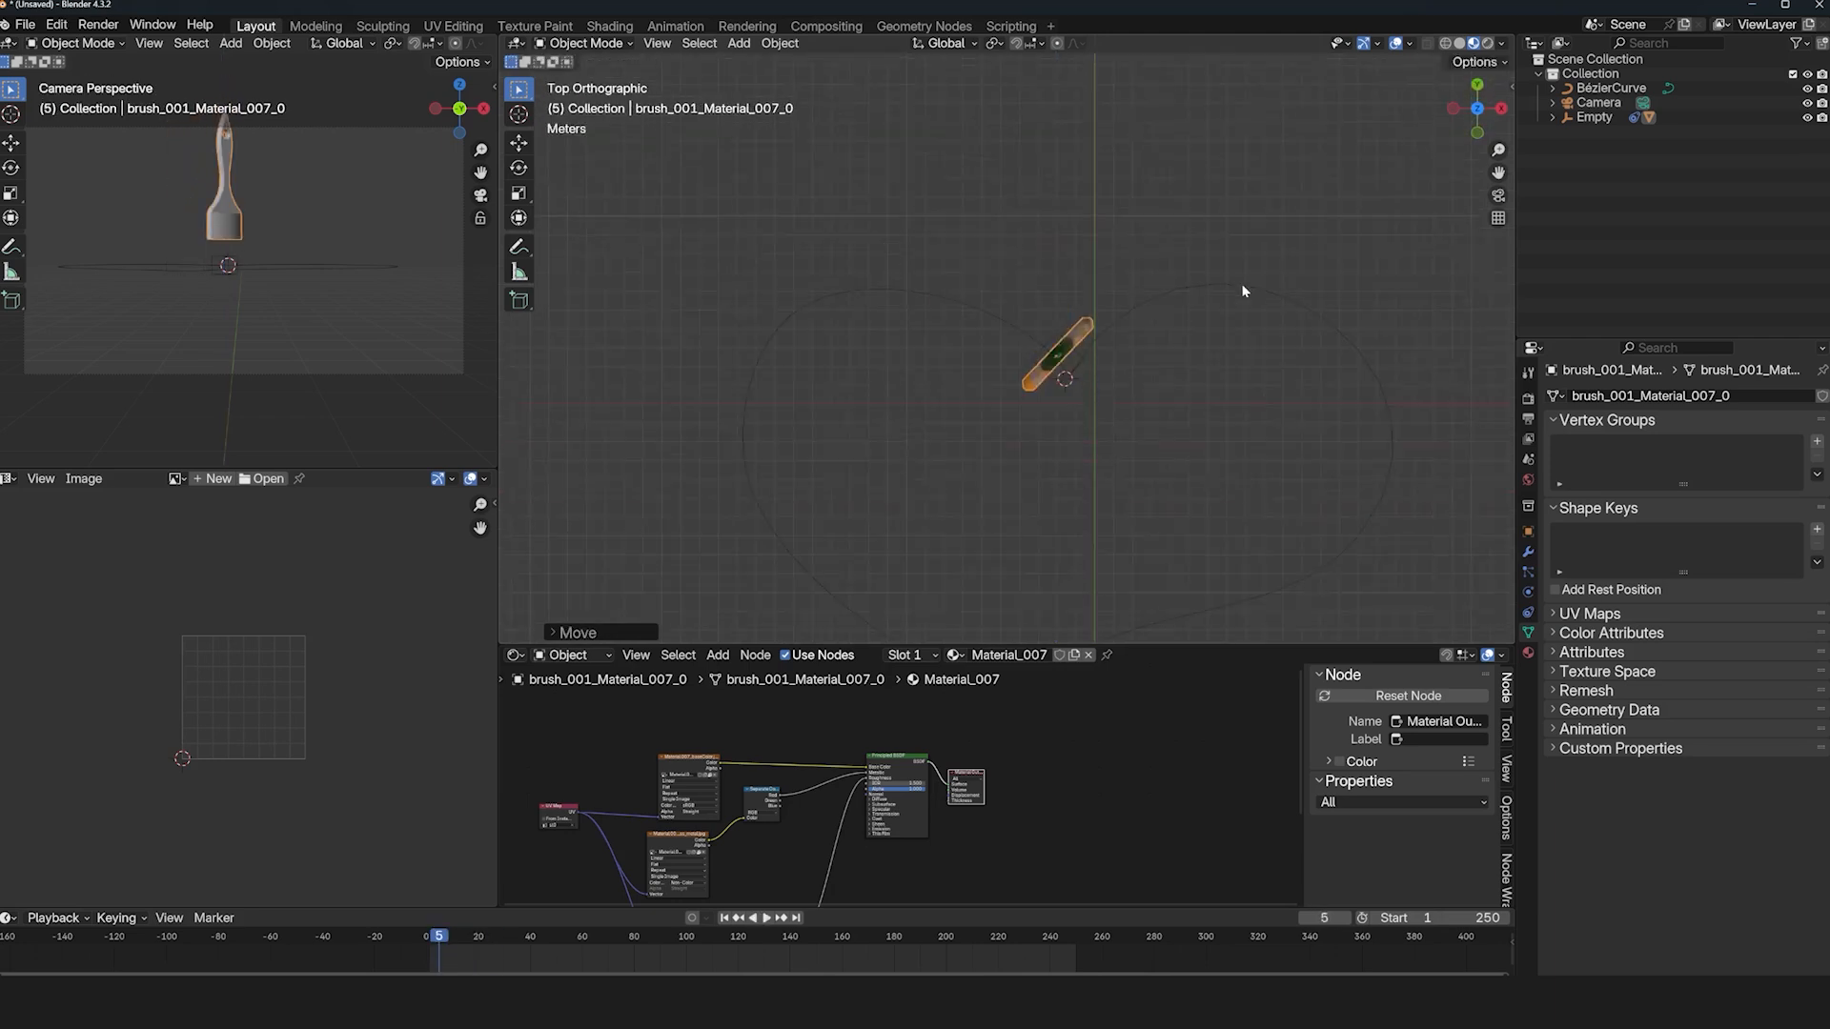
Inspect the brush's bristle end, add a plane at the 3D cursor and narrow it along X to a thin rectangle.
mouse_move(1240, 283)
middle_down()
mouse_move(1304, 122)
mouse_move(1151, 366)
mouse_move(1161, 346)
mouse_move(1195, 496)
mouse_move(1371, 412)
mouse_move(1378, 350)
middle_up()
key(Tab)
key(Tab)
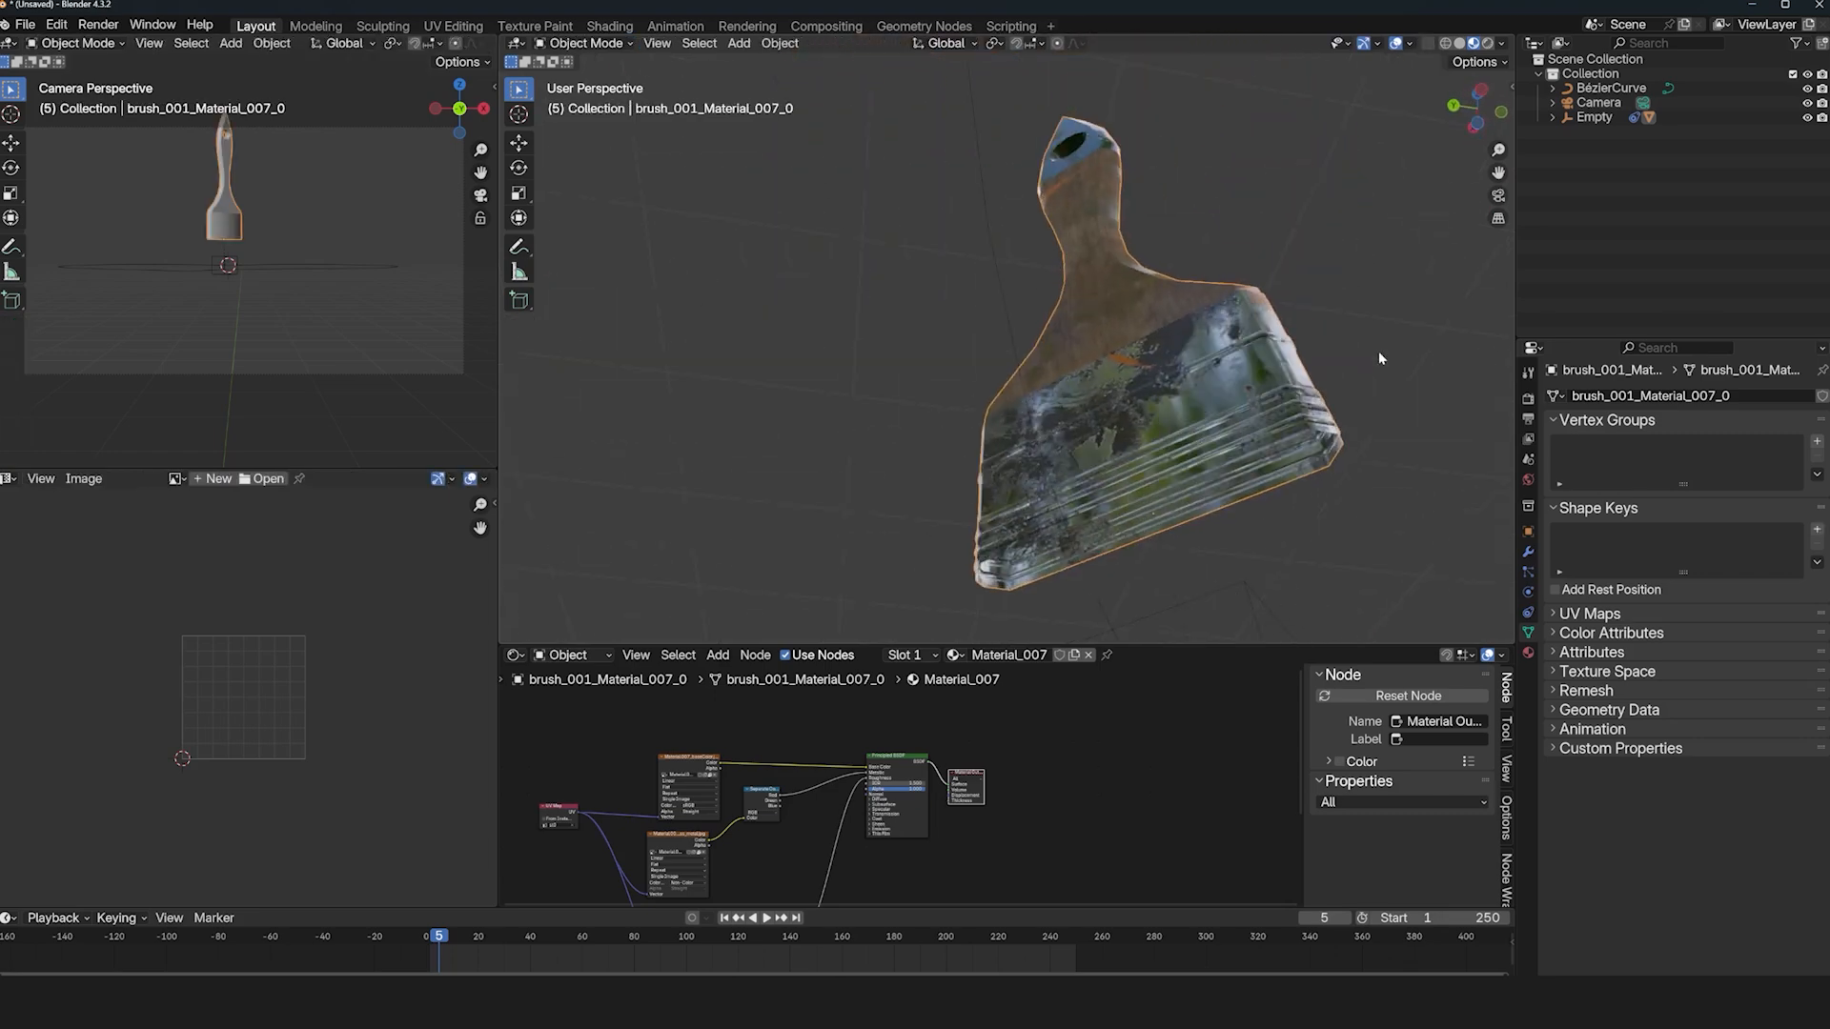
key(KP_7)
scroll(1378, 352, down, 3)
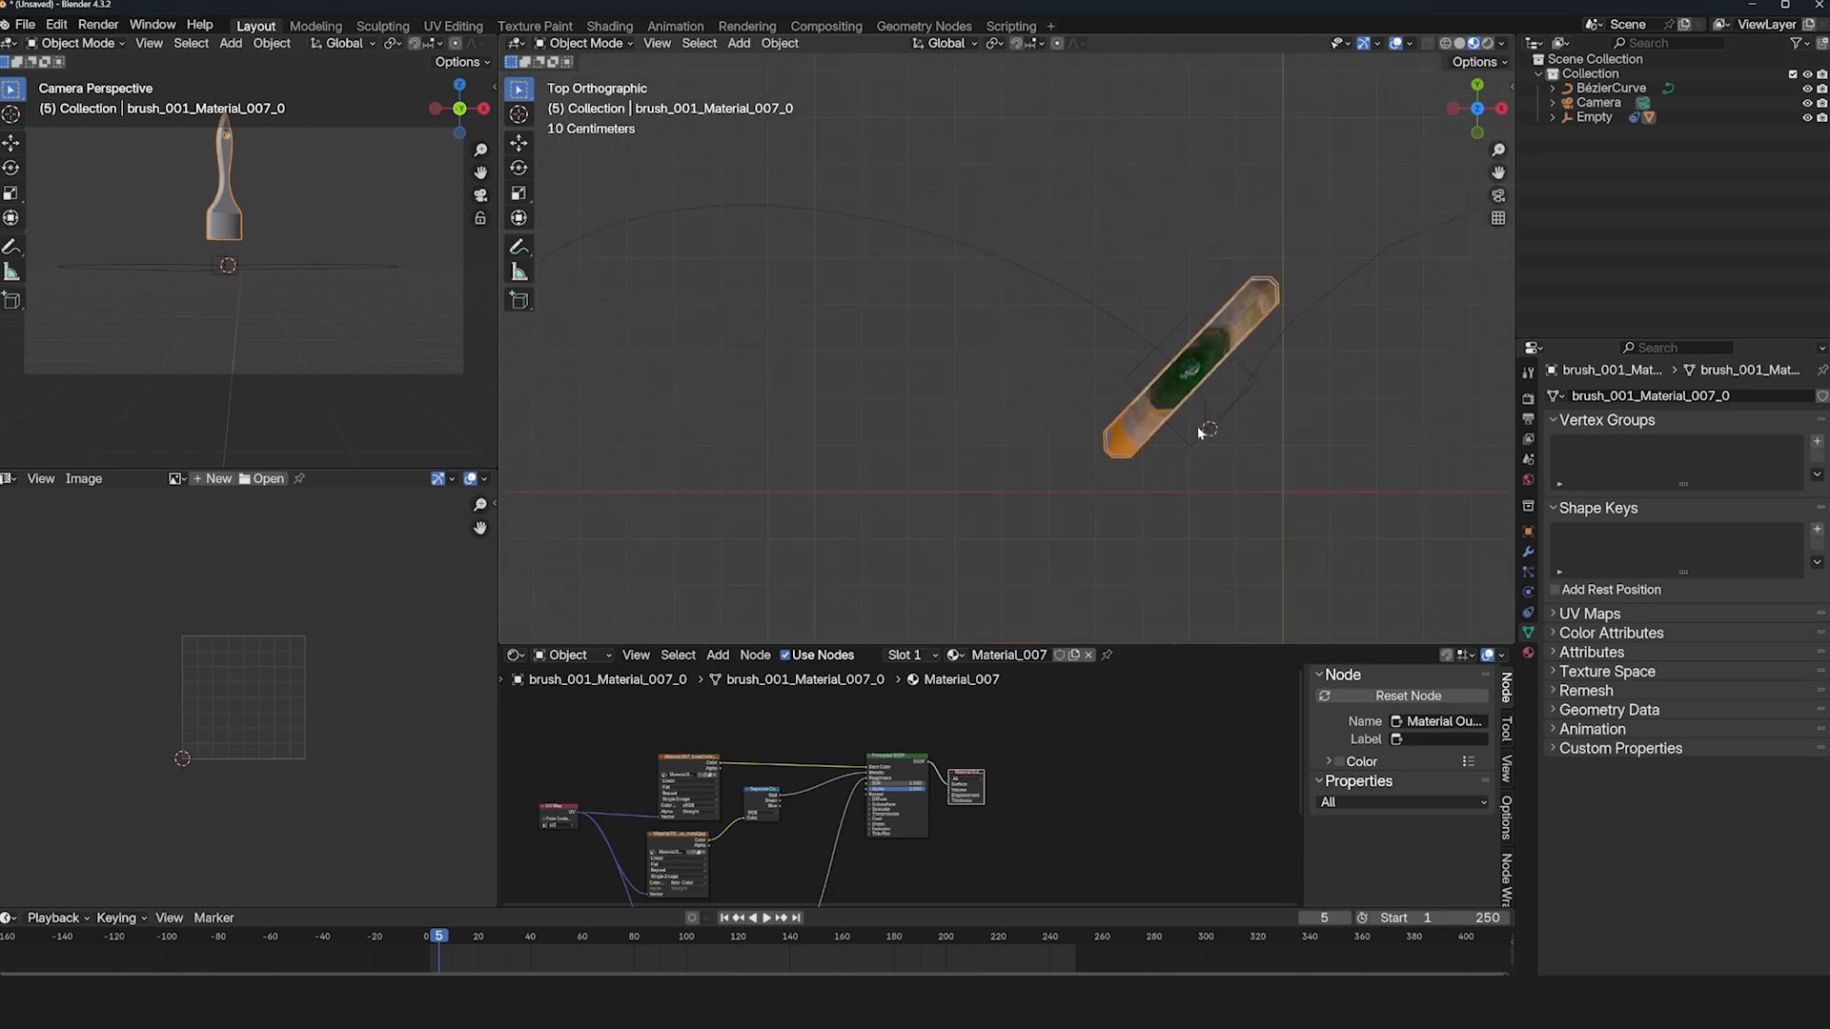
key(shift+a)
mouse_move(1132, 350)
mouse_move(1134, 213)
click(1244, 217)
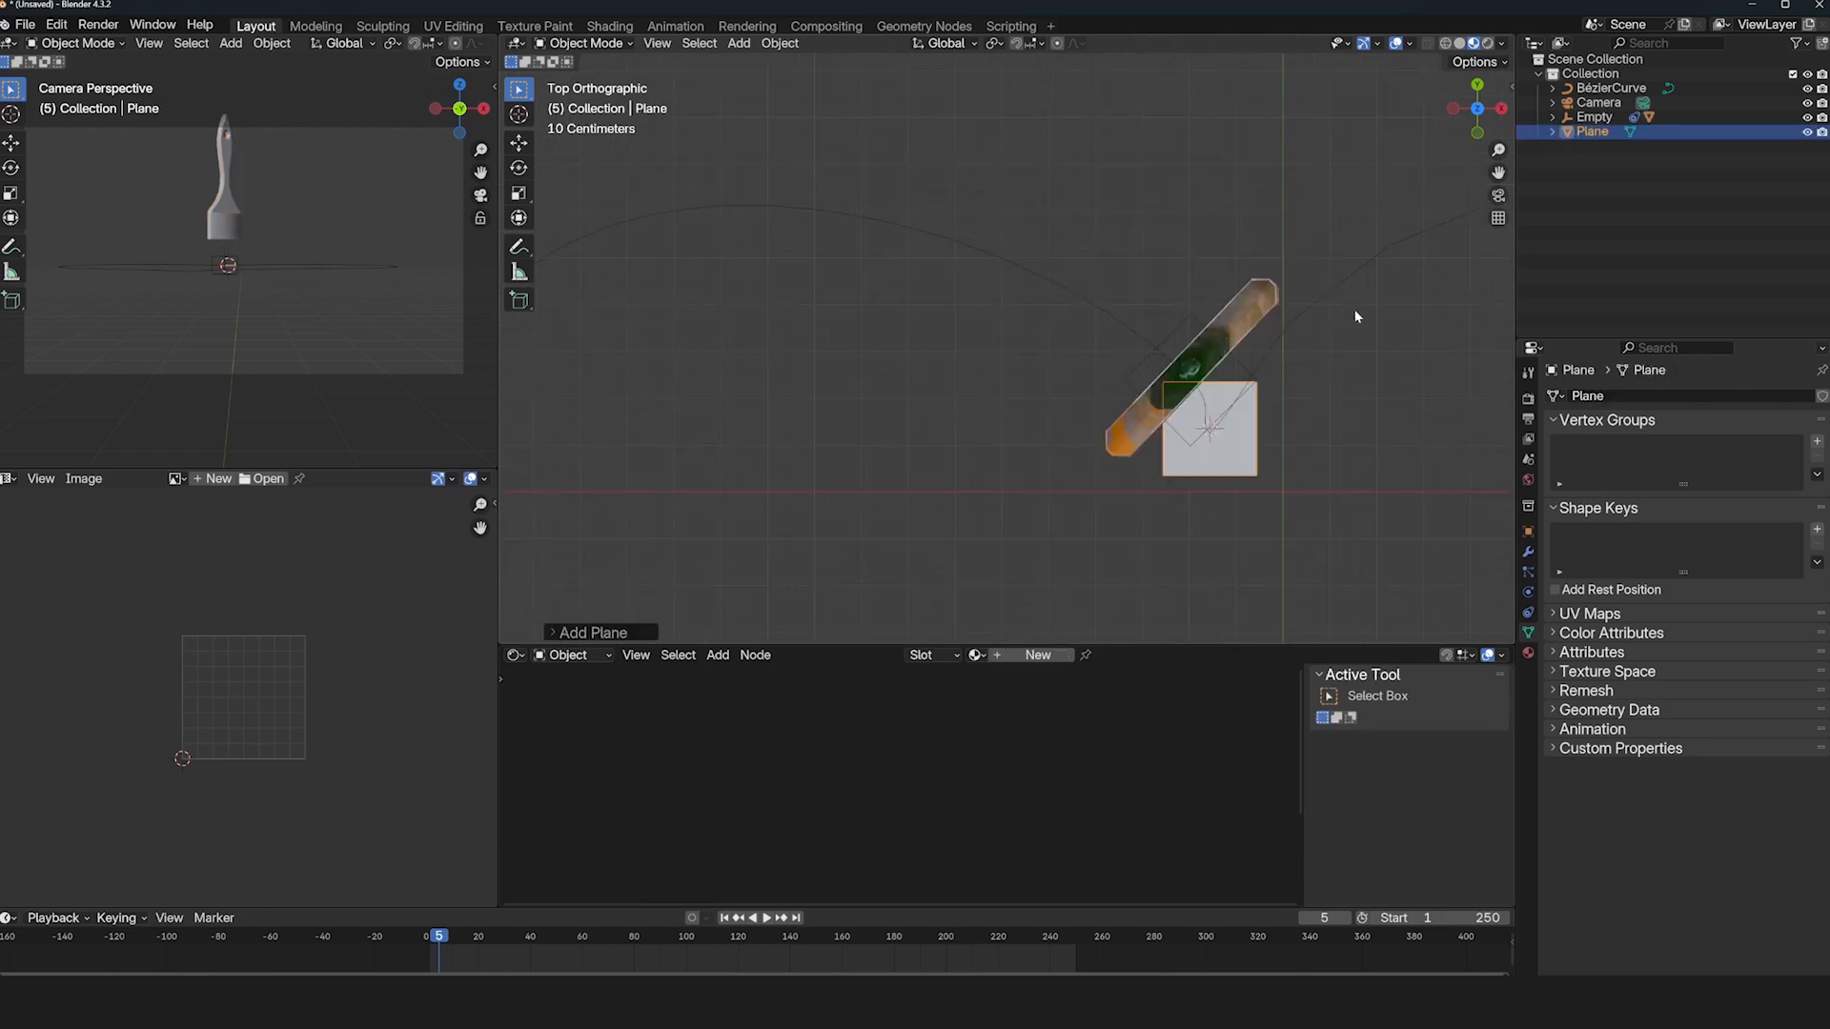
key(x)
click(1251, 416)
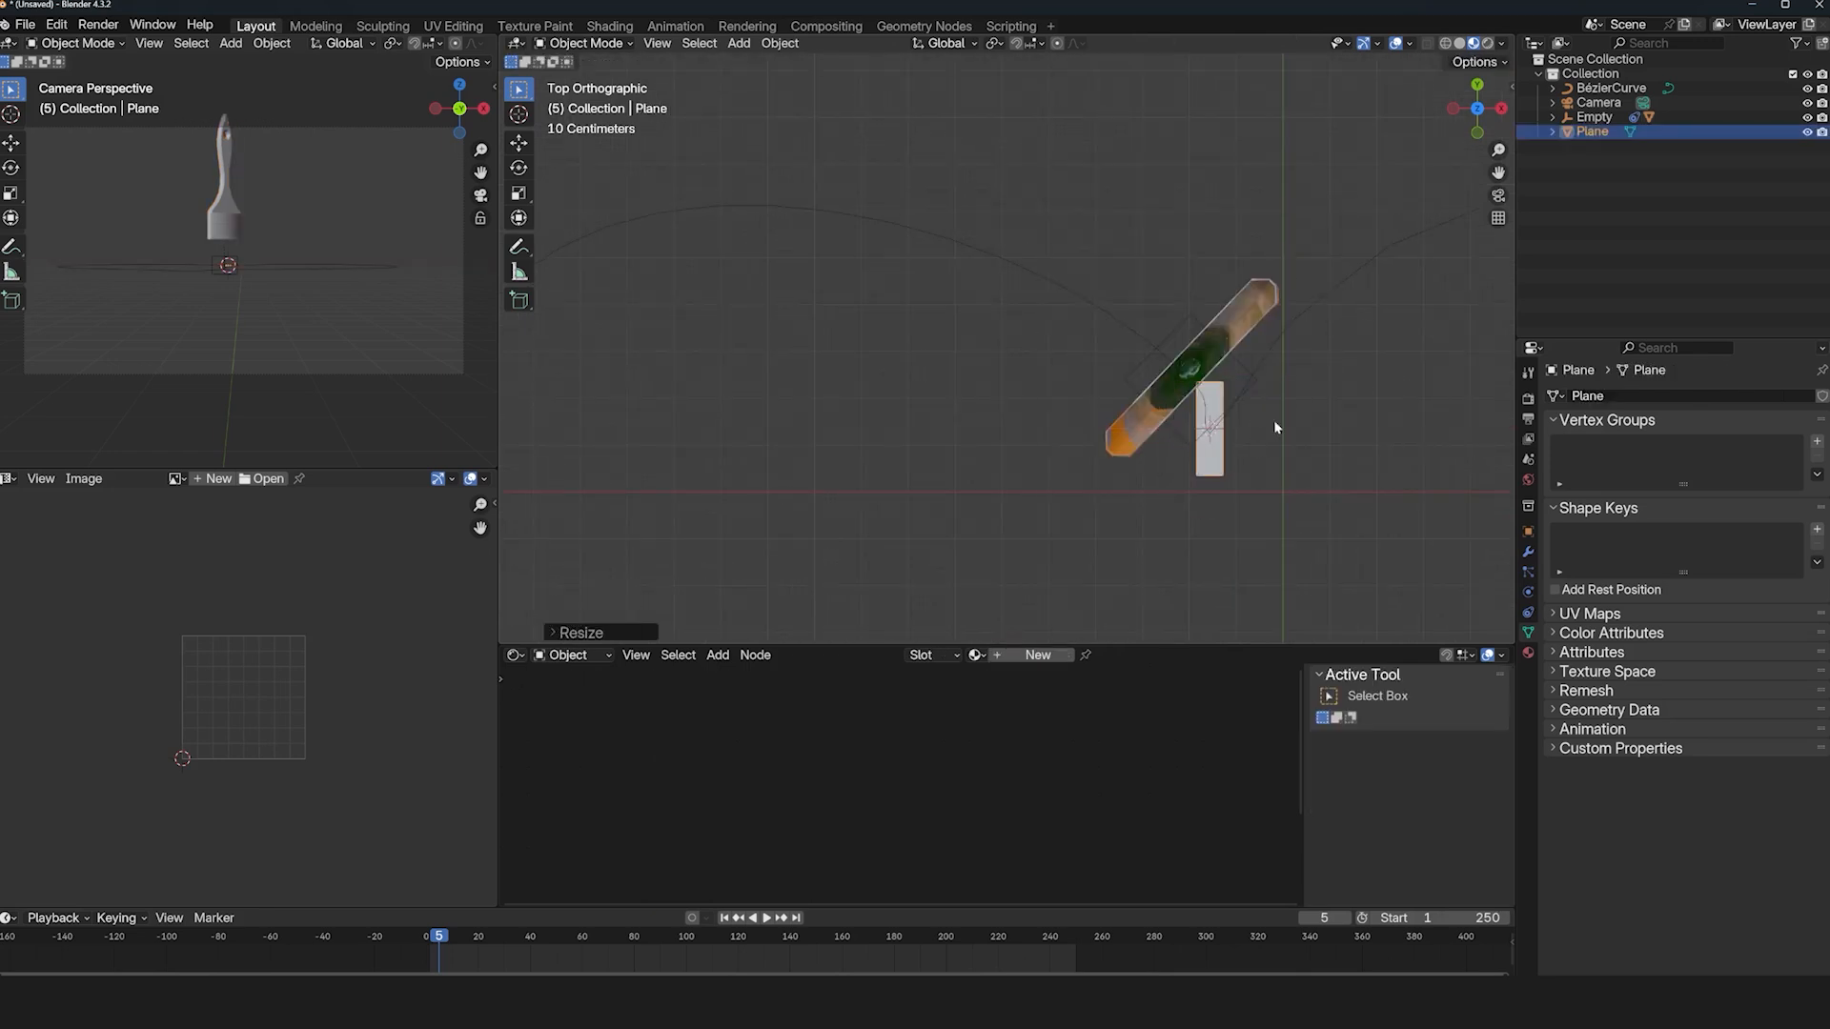
Rotate the thin plane to match the brush's angle, move it under the brush and apply its scale.
key(r)
click(1262, 400)
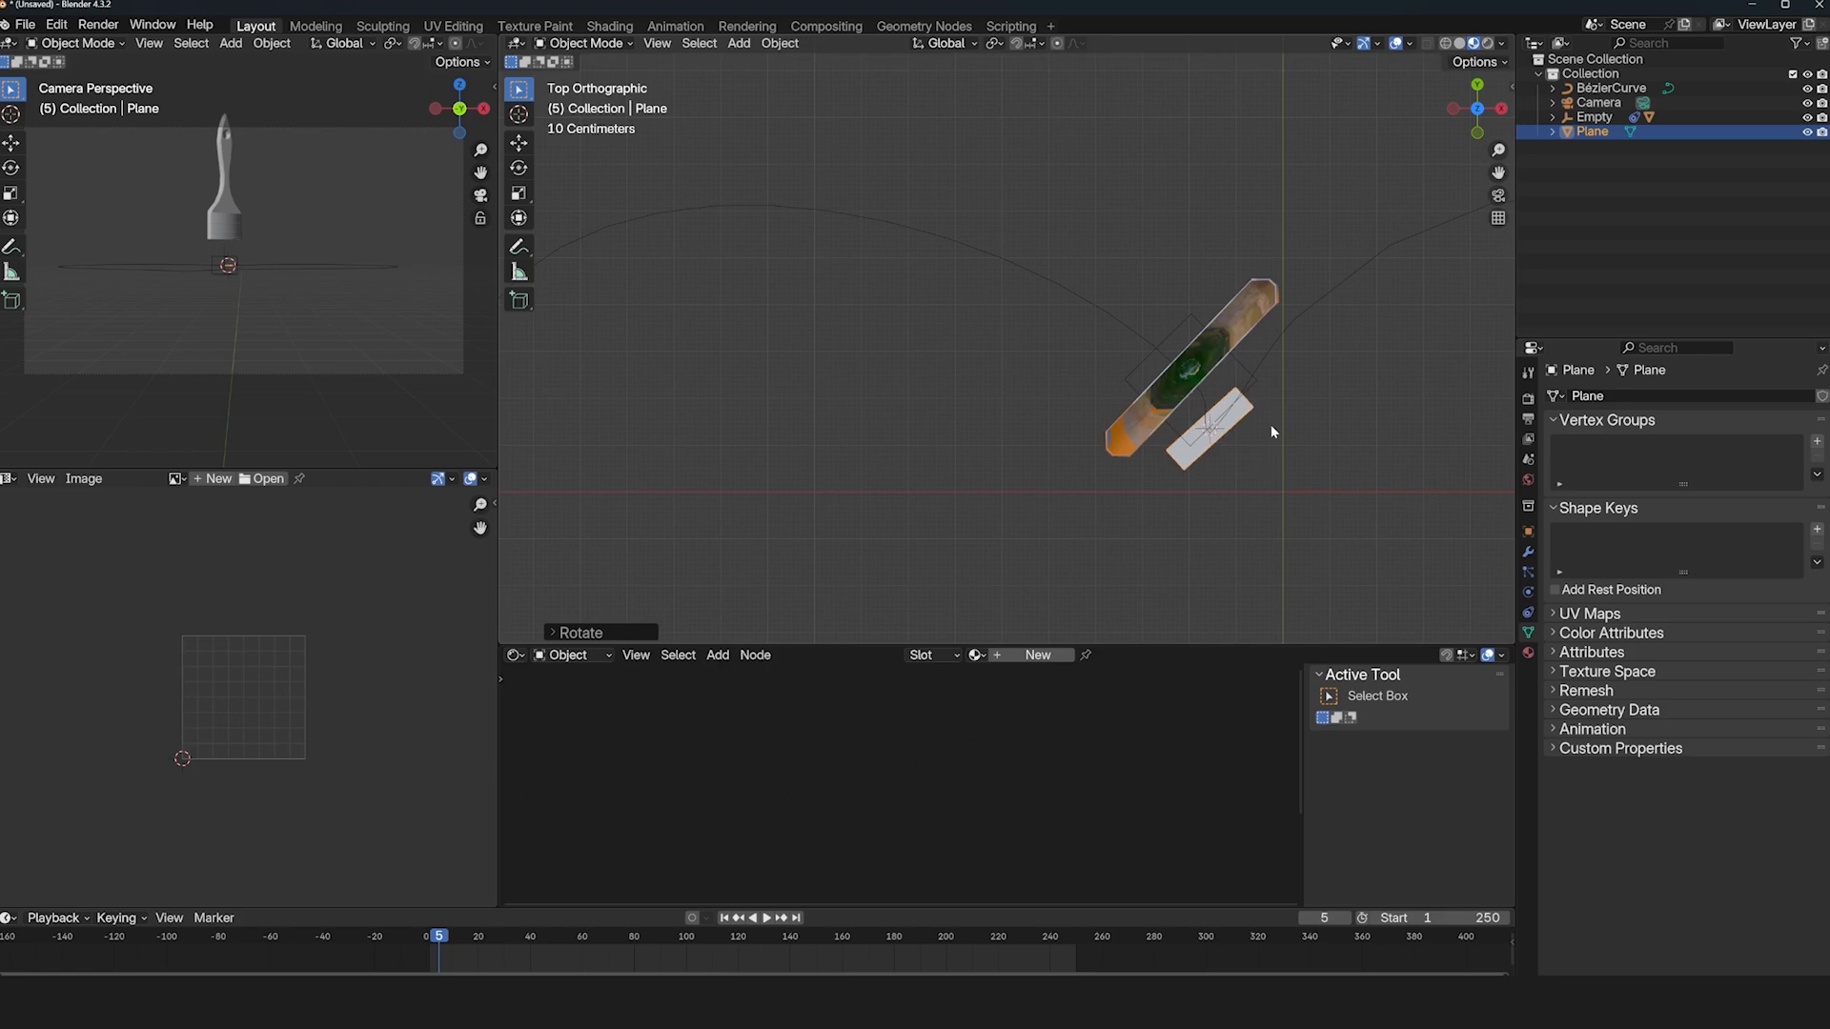
key(g)
click(1302, 336)
key(ctrl+a)
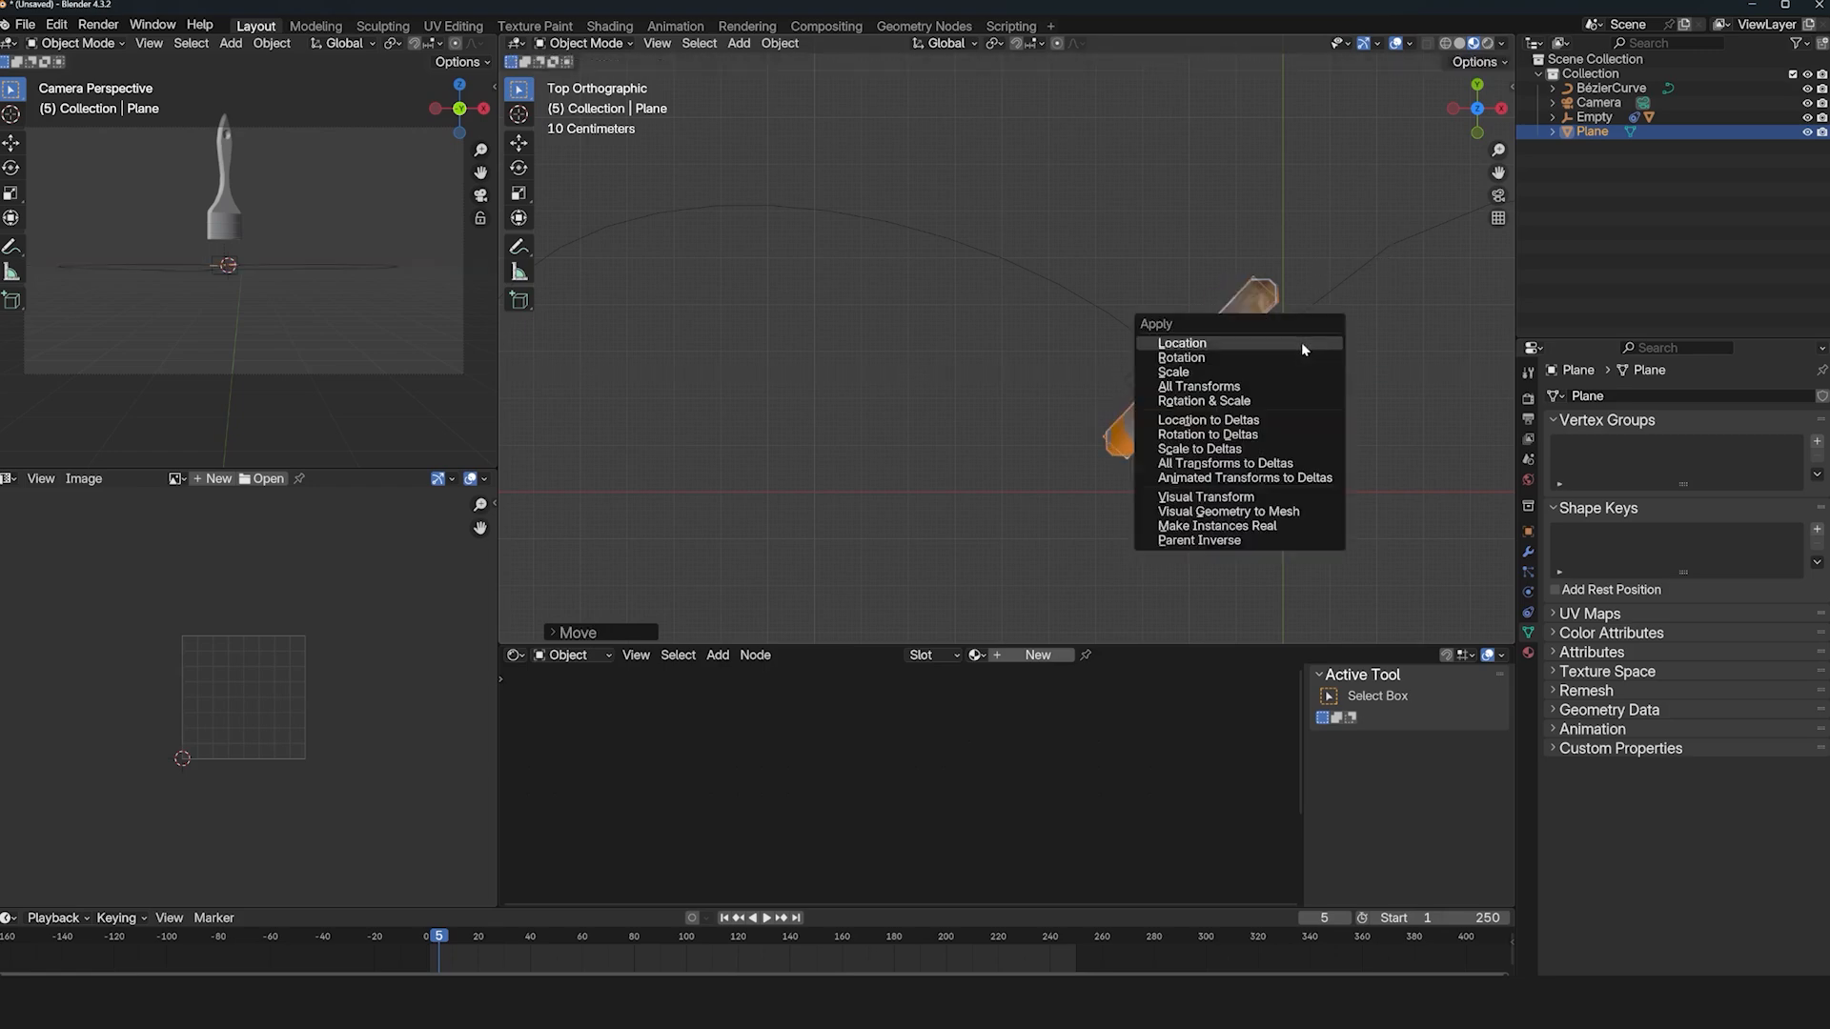
click(1302, 372)
Raise the thin plane along Z to the lower end of the brush's metal ferrule.
middle_drag(1302, 372, 1335, 191)
key(Tab)
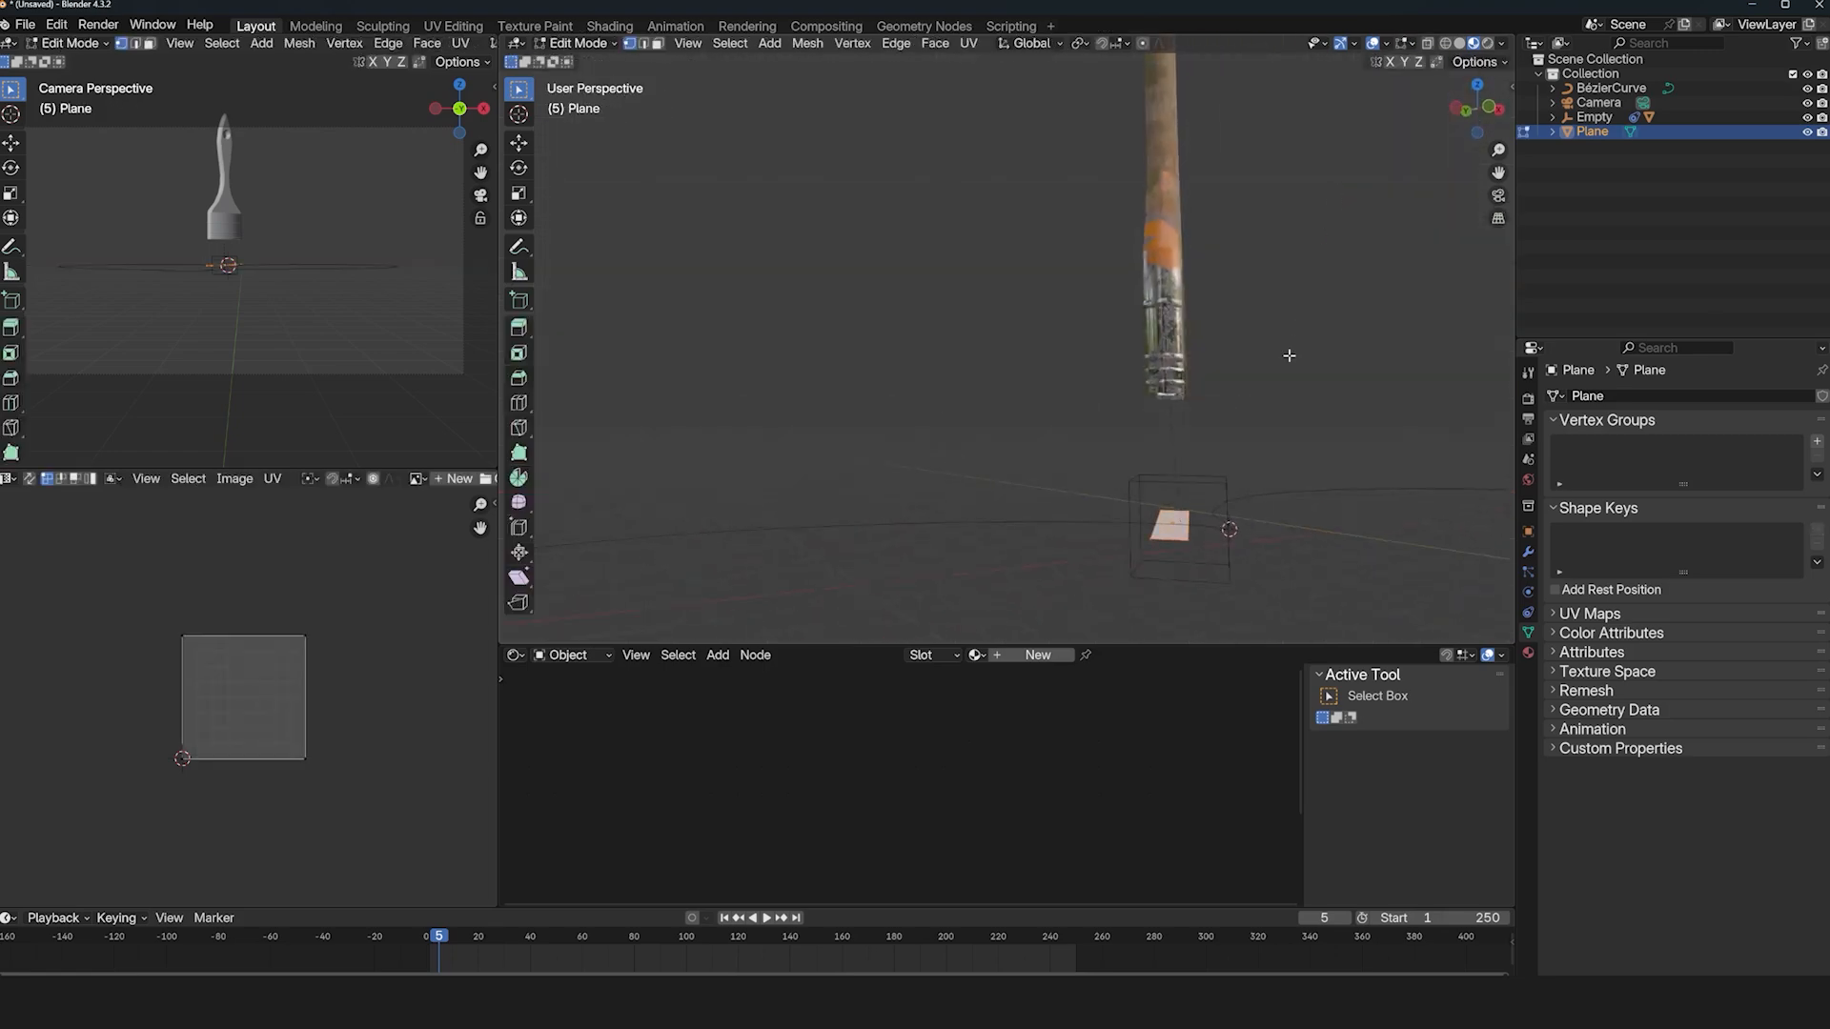
key(Tab)
key(g)
key(x)
key(z)
click(1279, 352)
Extrude the plane's face downward to the curve level to form the bristle block, and check it around the brush.
key(Tab)
key(w)
right_click(1278, 352)
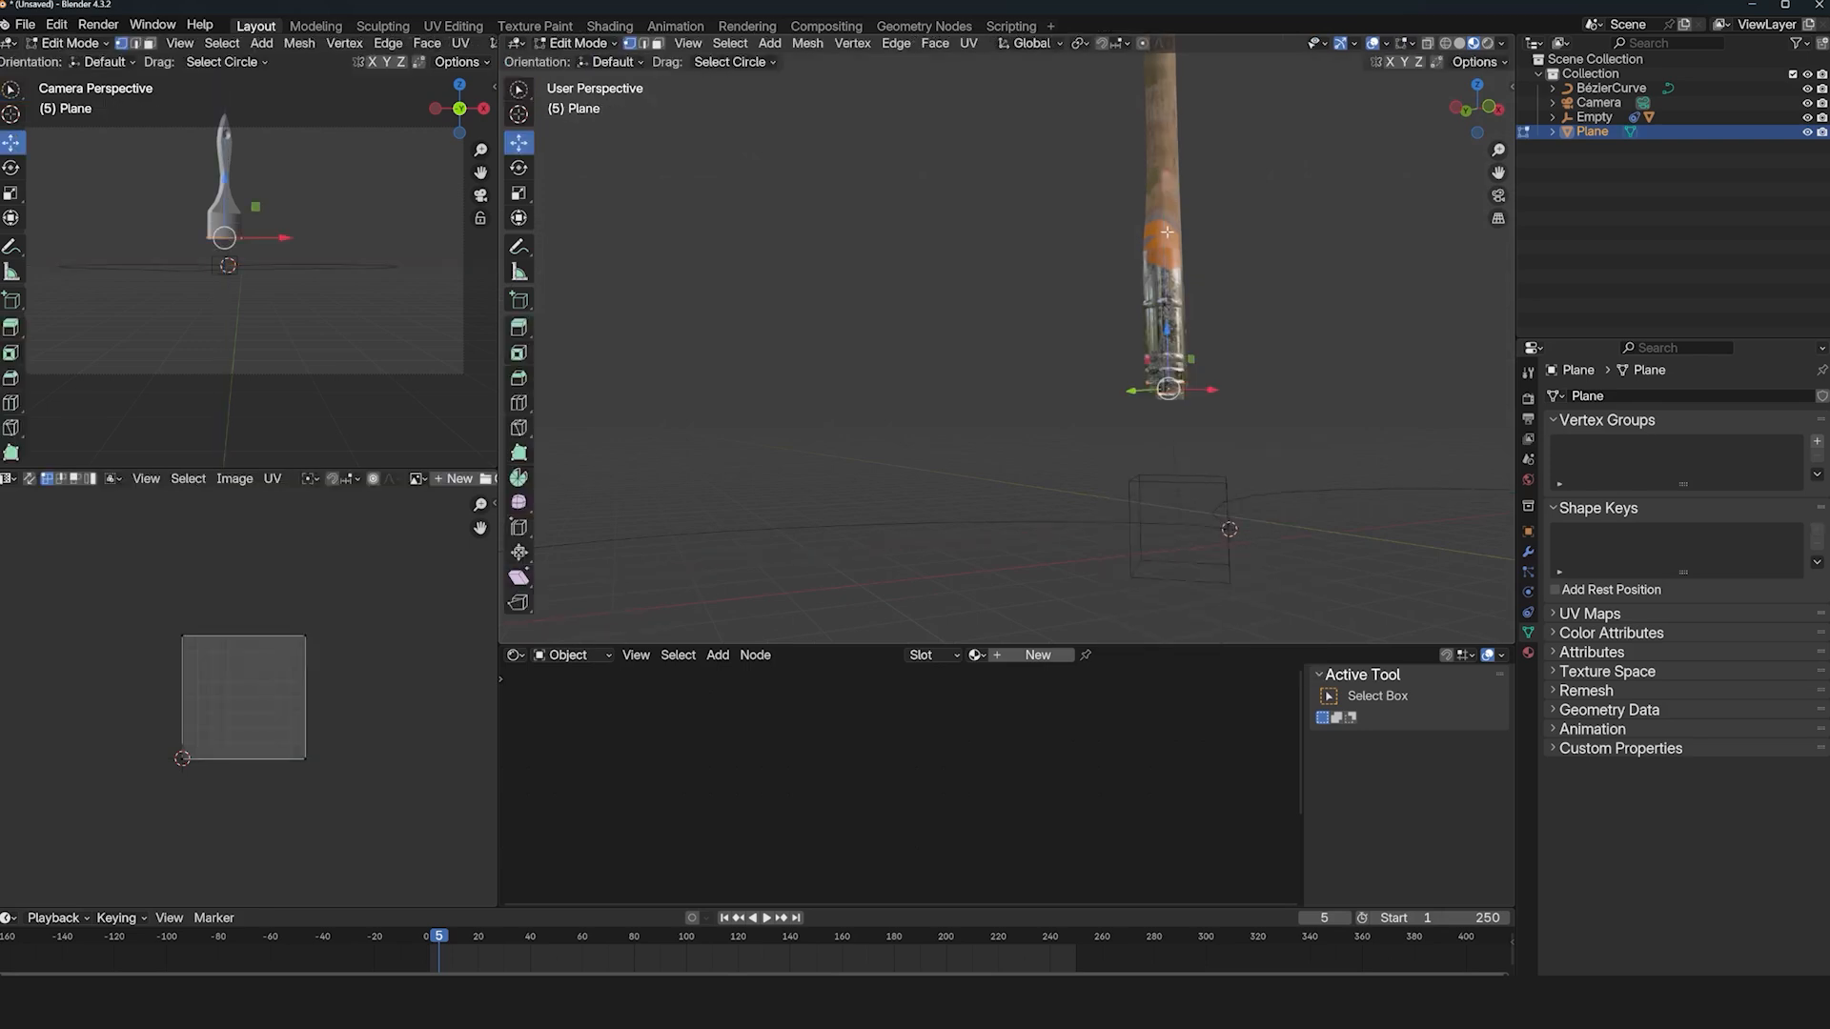
key(e)
key(z)
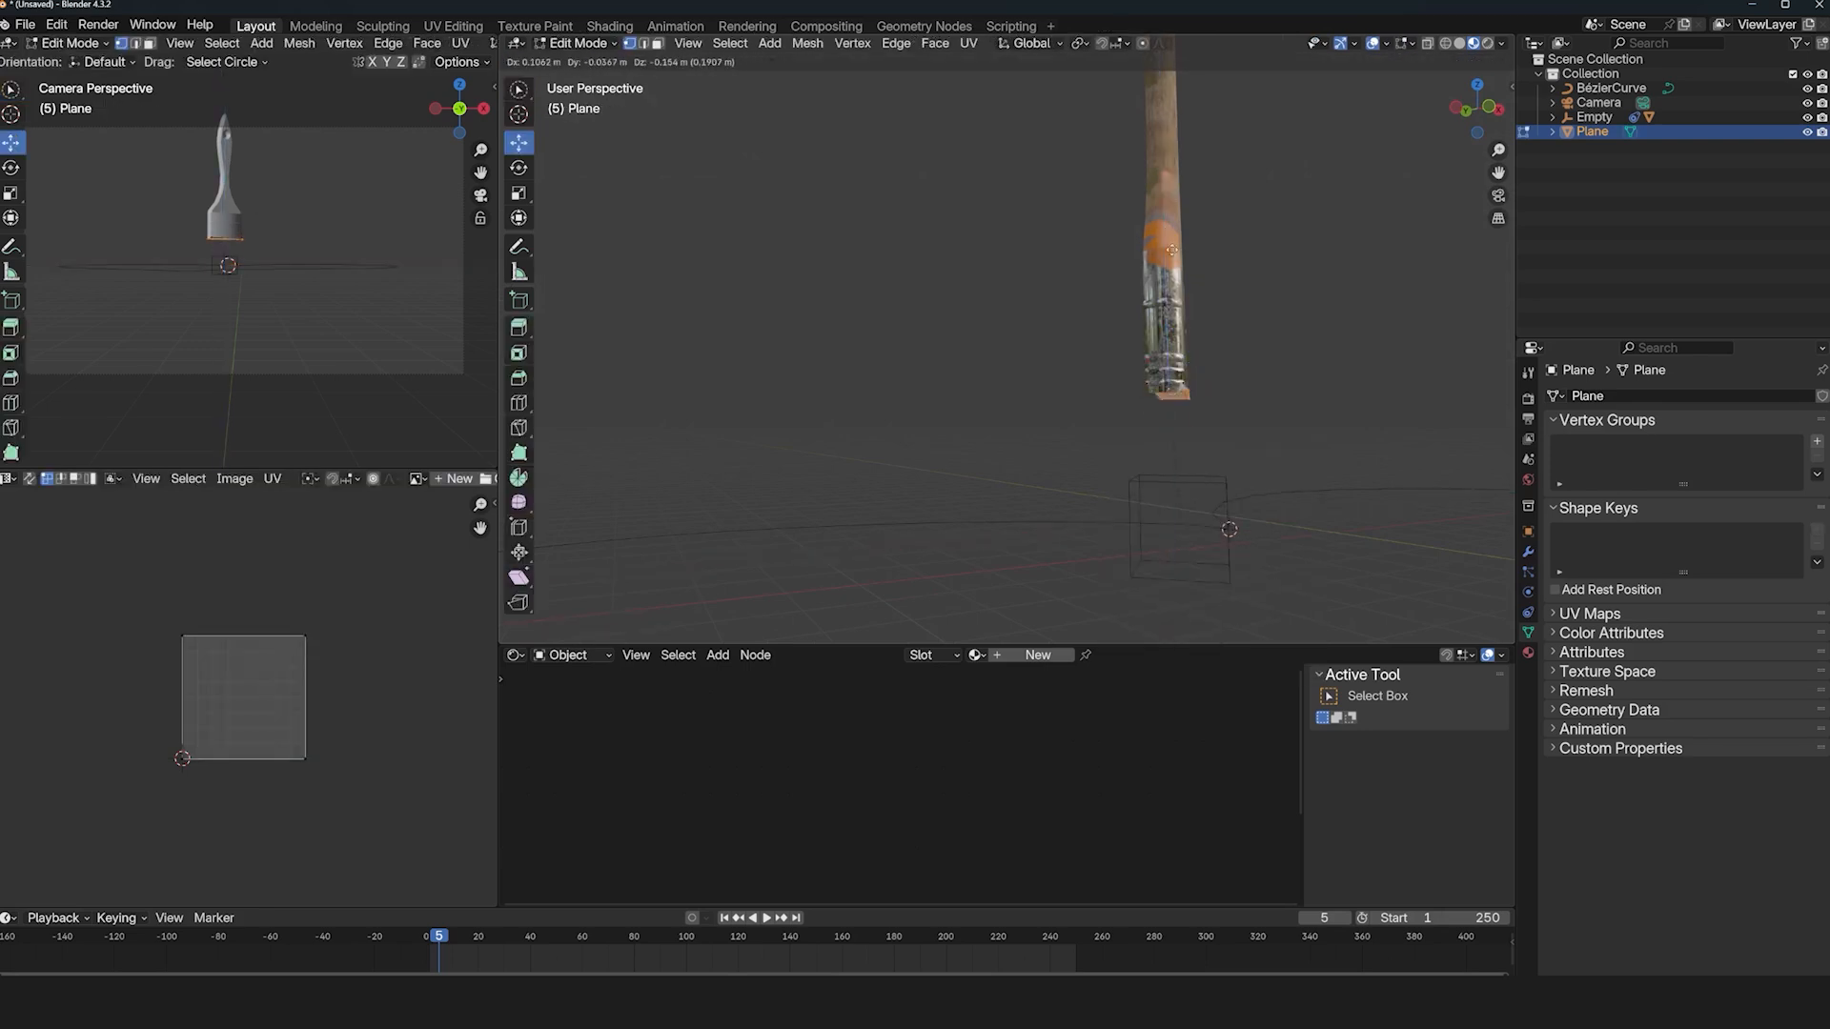
click(1174, 405)
key(Tab)
middle_drag(1176, 405, 1277, 379)
key(space)
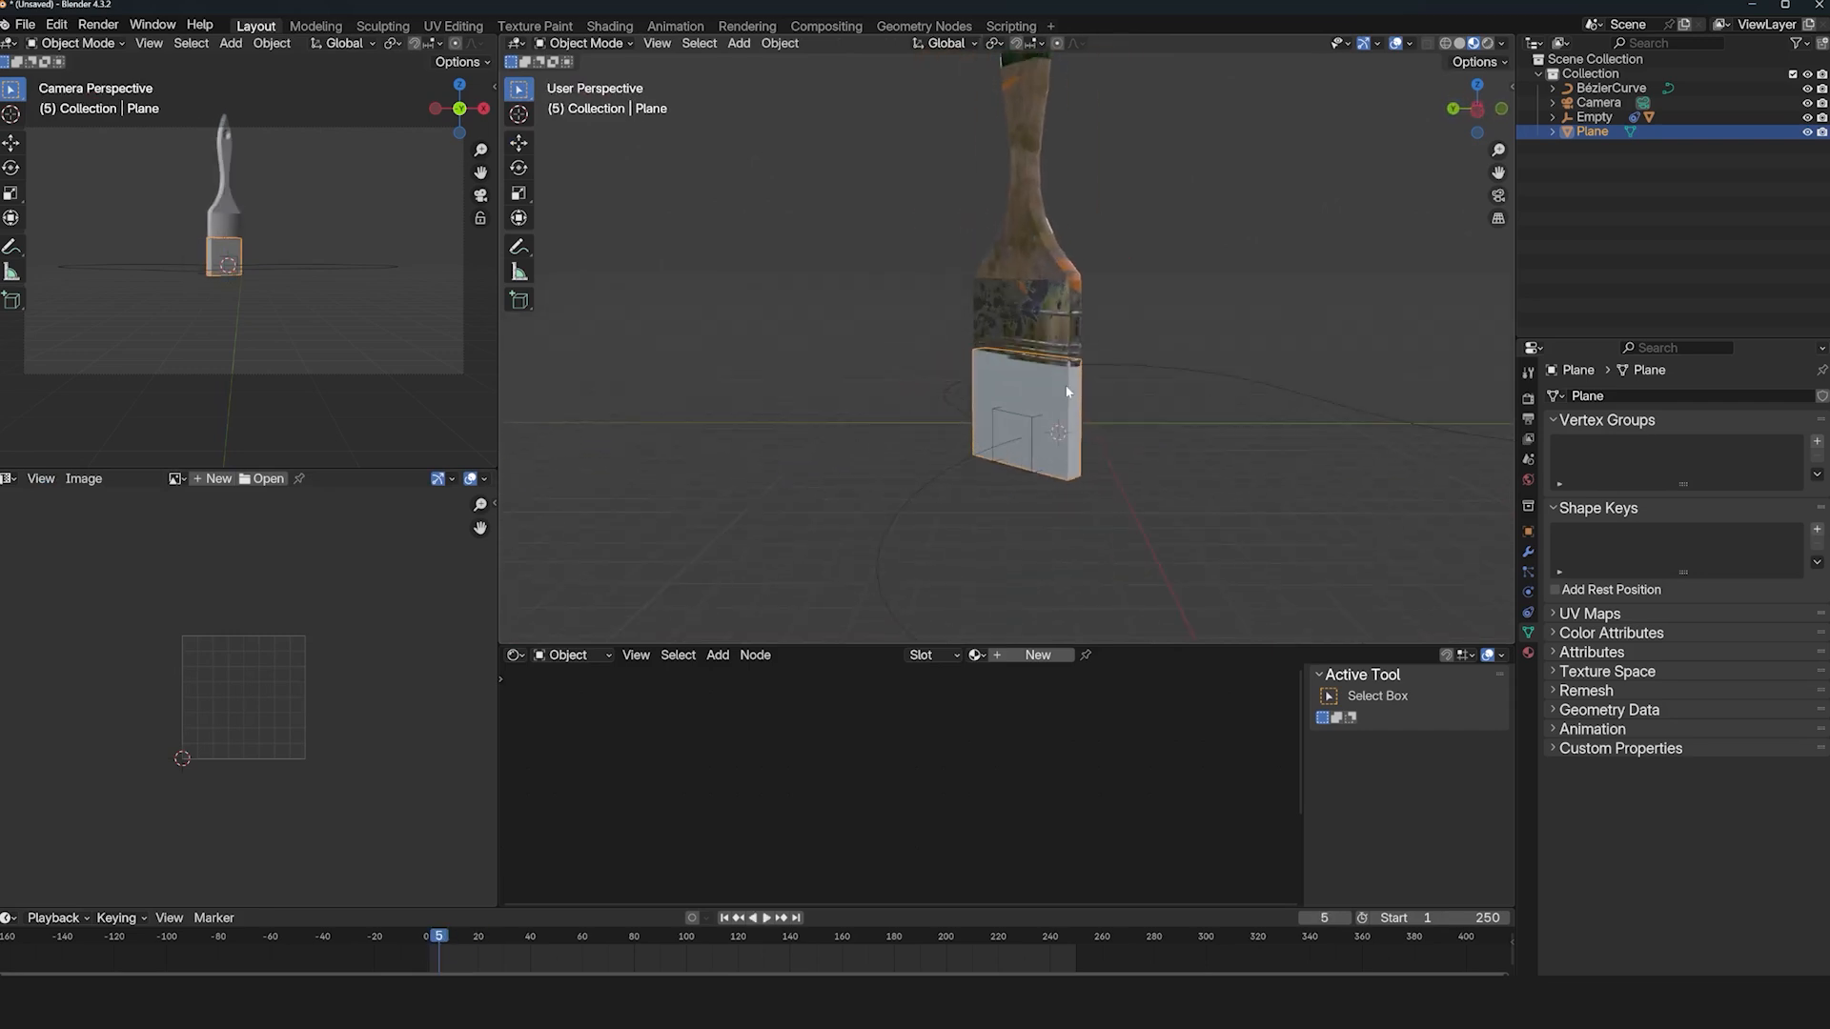
key(Escape)
scroll(1072, 371, down, 4)
middle_drag(1095, 404, 1115, 421)
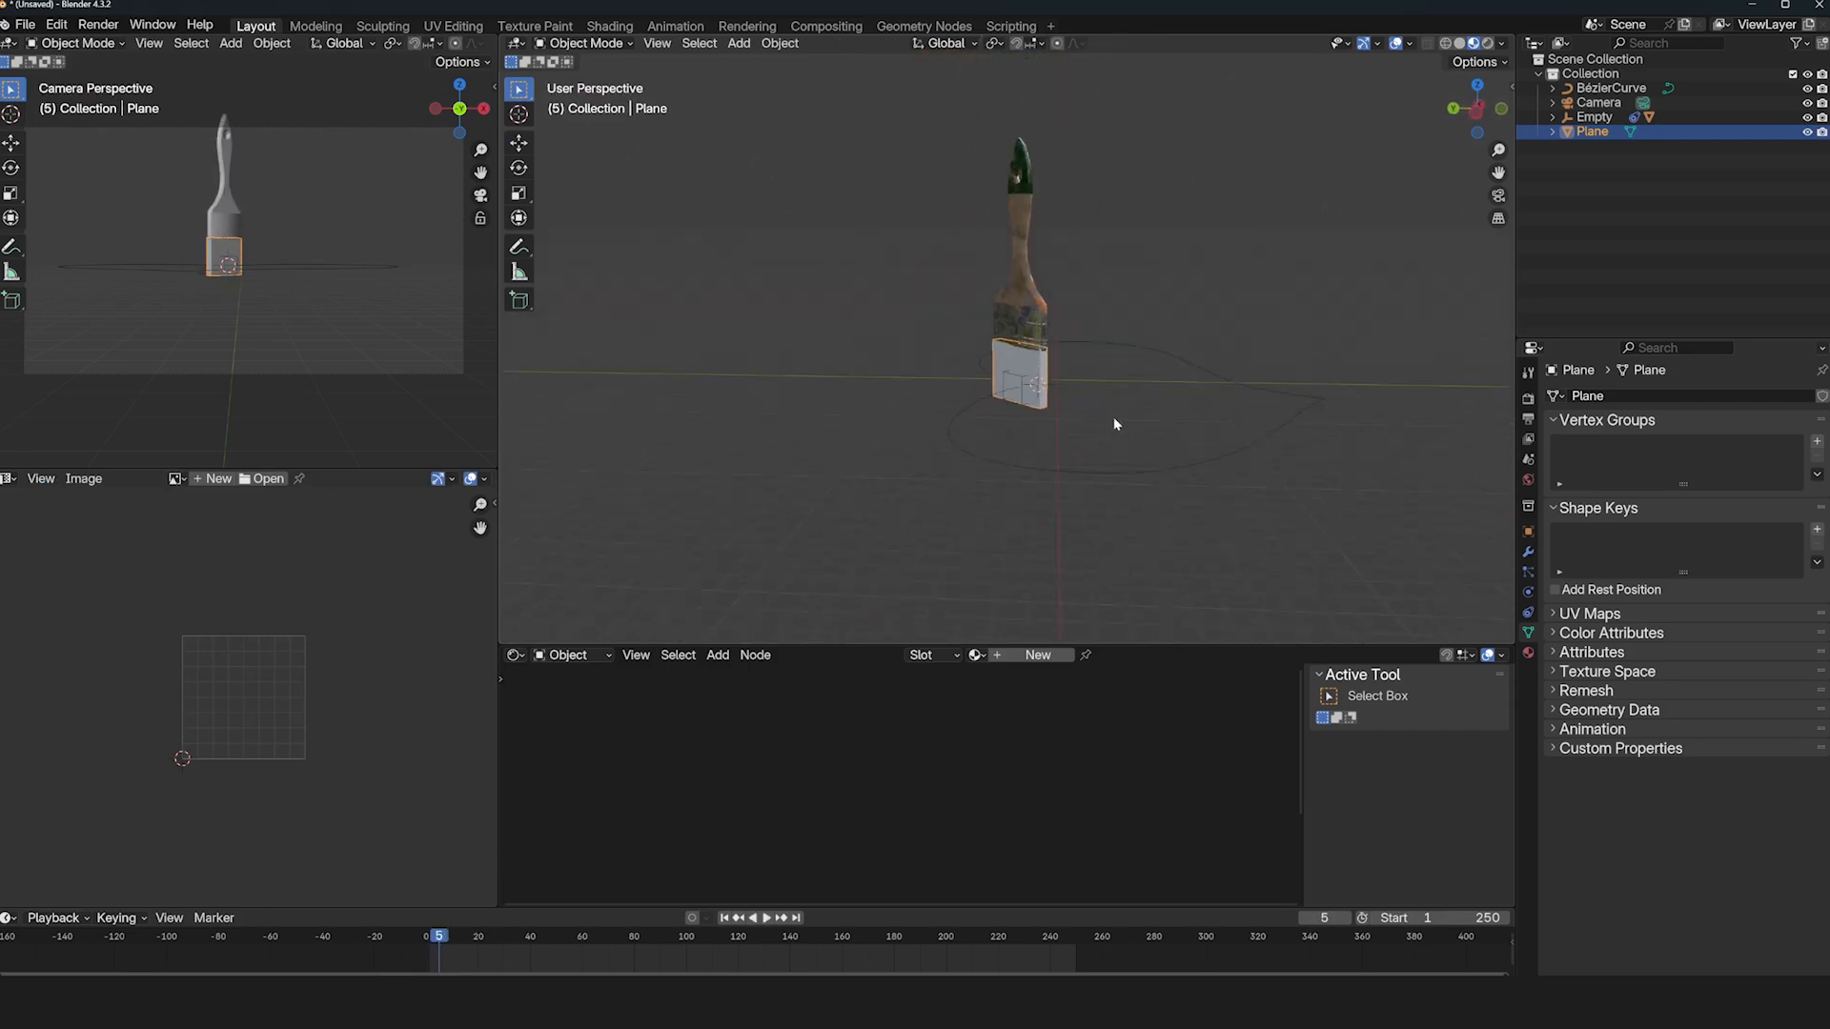
Add a second plane, clear its location to the world origin and scale it up into a large floor.
scroll(1115, 421, up, 3)
key(shift+a)
click(1191, 346)
key(alt+g)
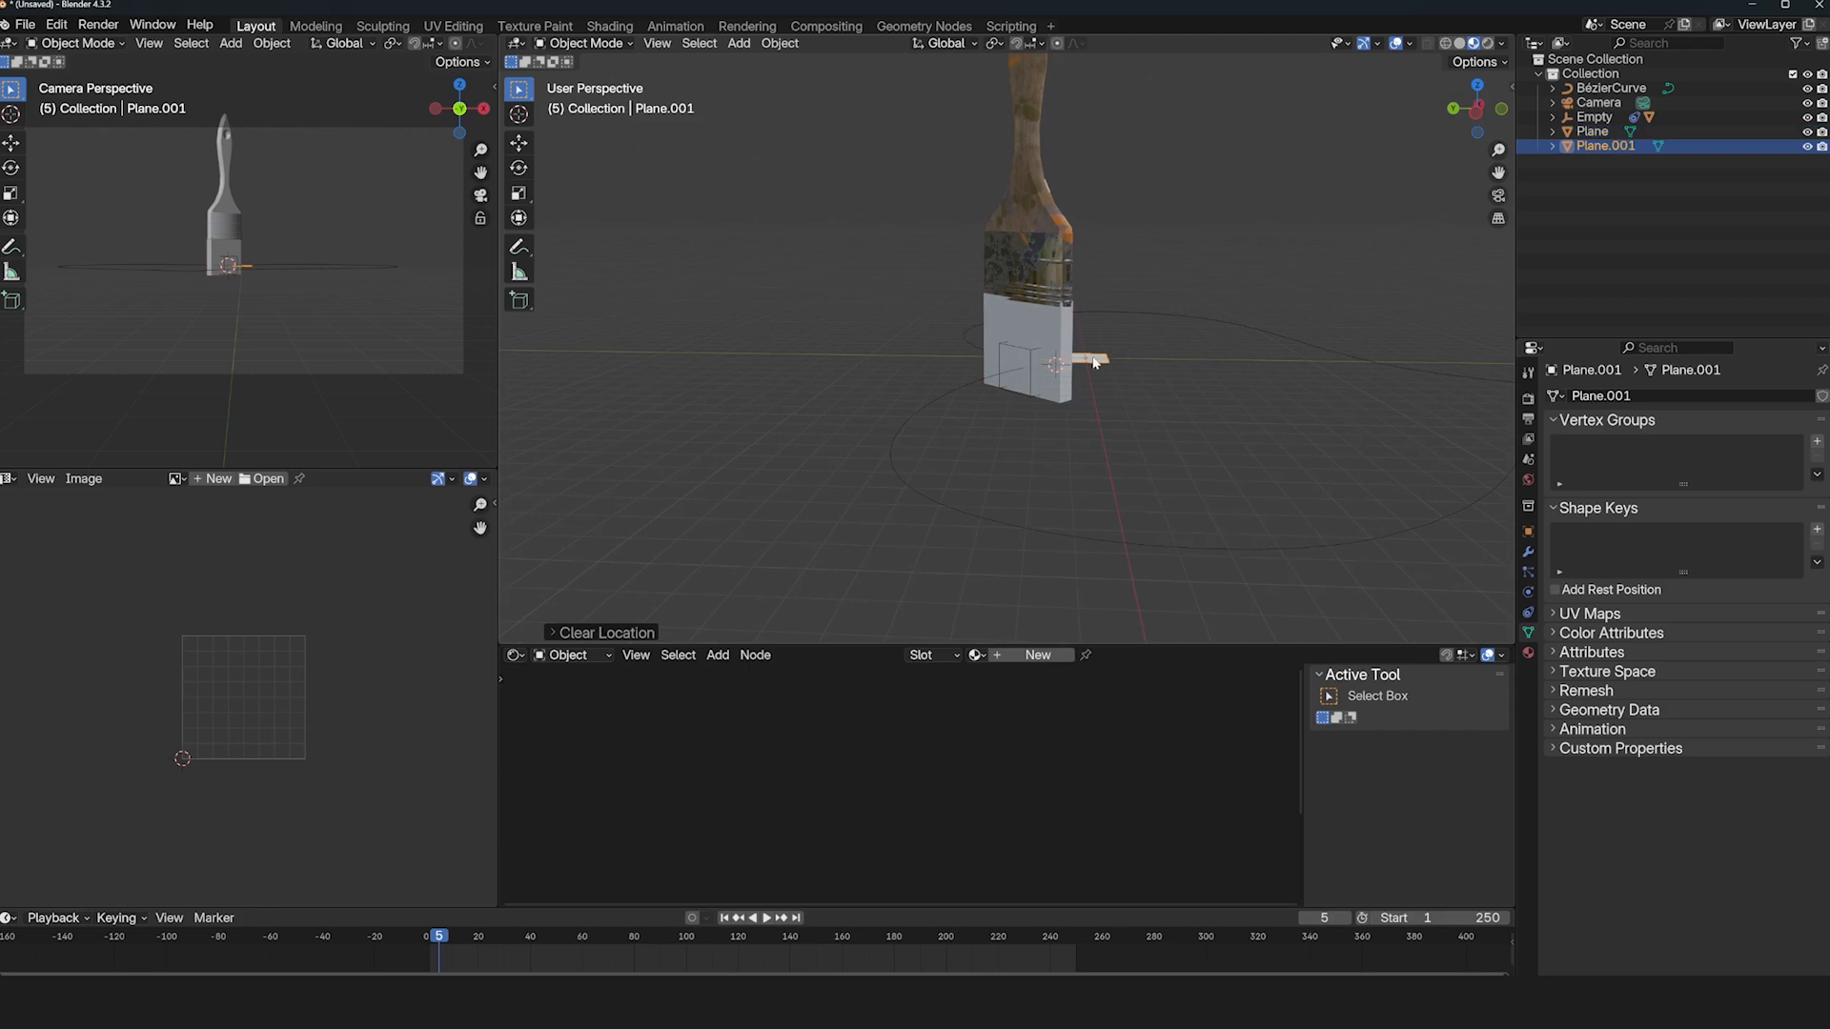
key(s)
click(572, 357)
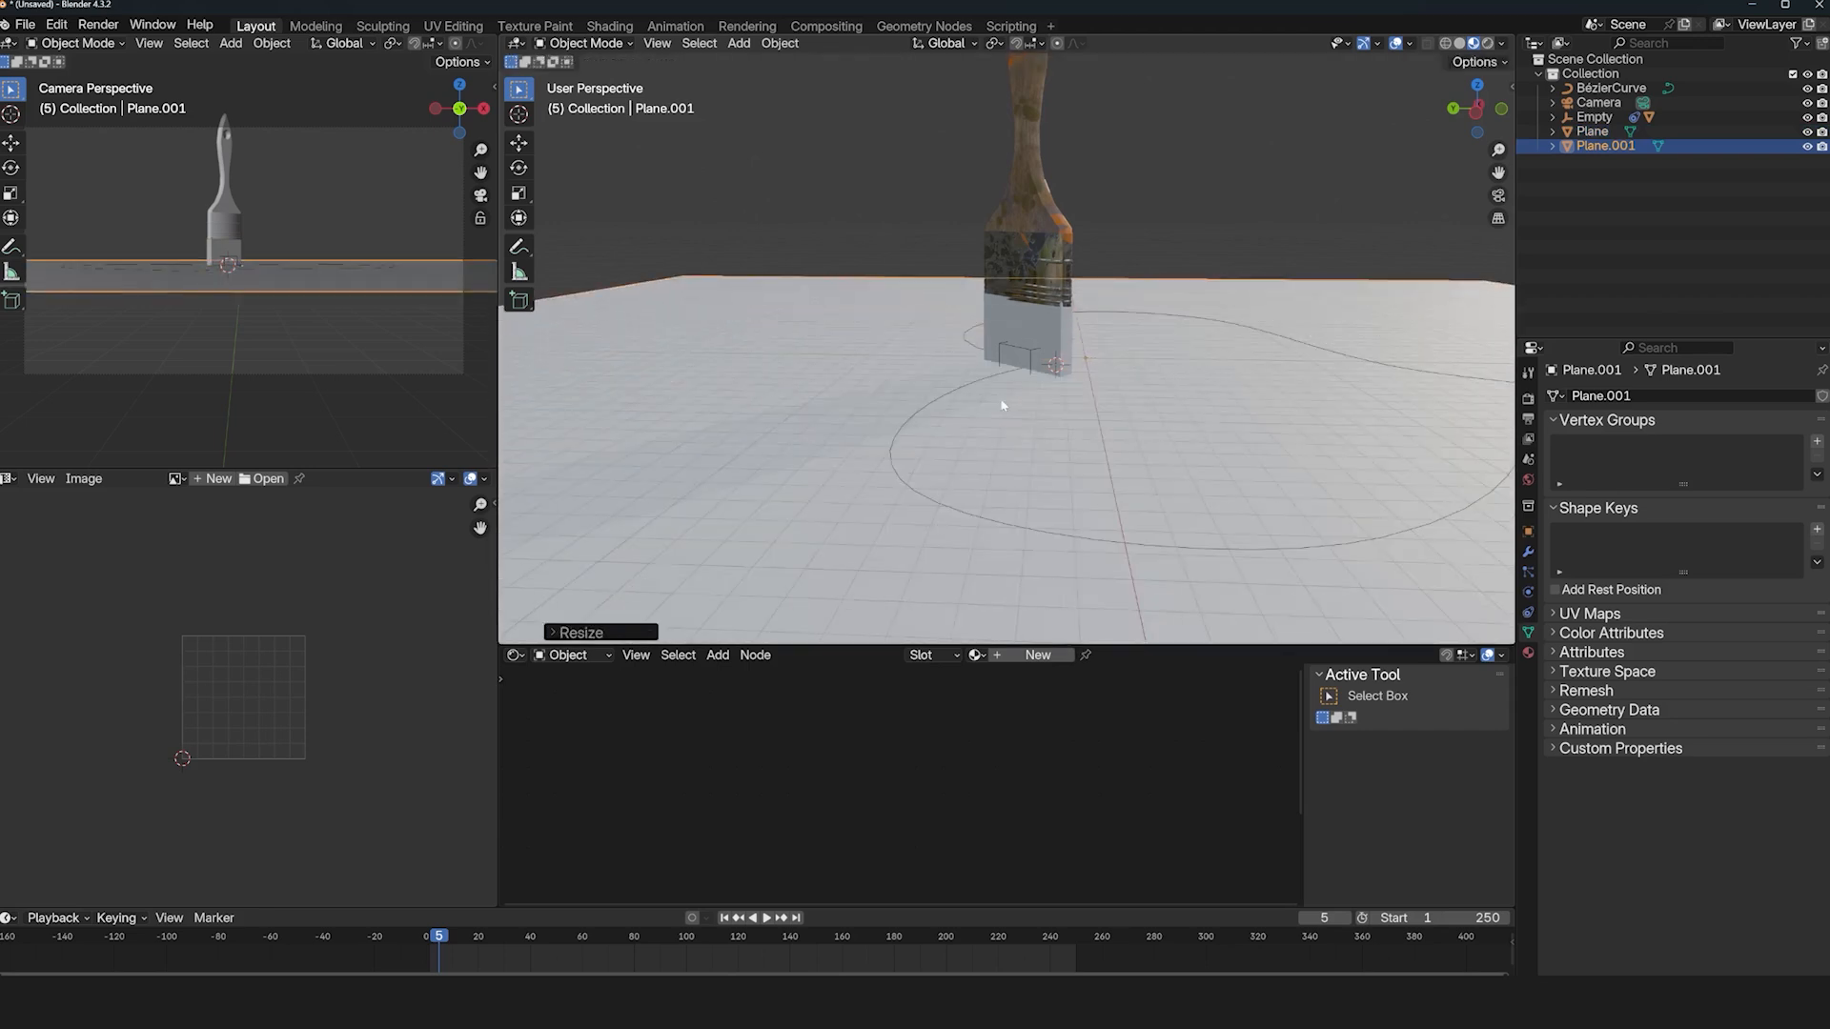
Create a new material for the floor plane and add an Image Texture node to it.
click(1028, 655)
key(Home)
key(shift+a)
click(706, 744)
text(ima)
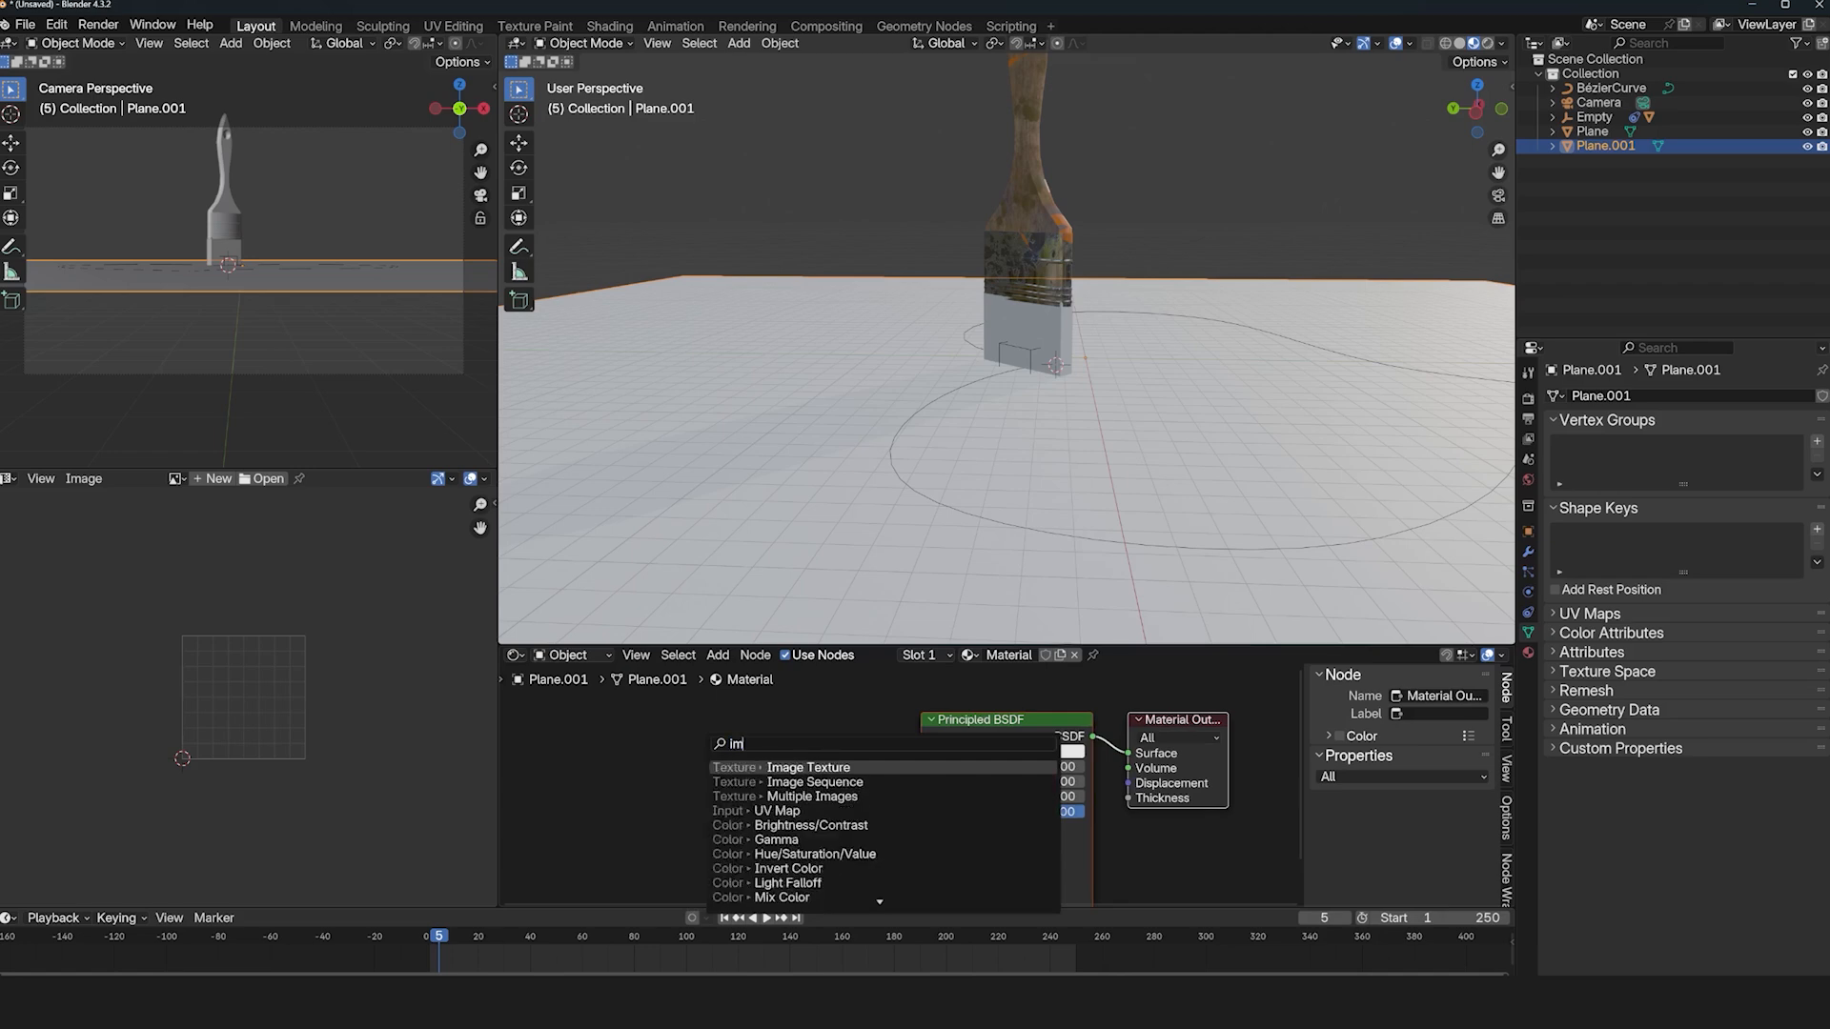
key(Return)
Load the wood plank image from the resources folder into the Image Texture node.
click(710, 741)
click(842, 789)
click(554, 353)
scroll(996, 568, down, 5)
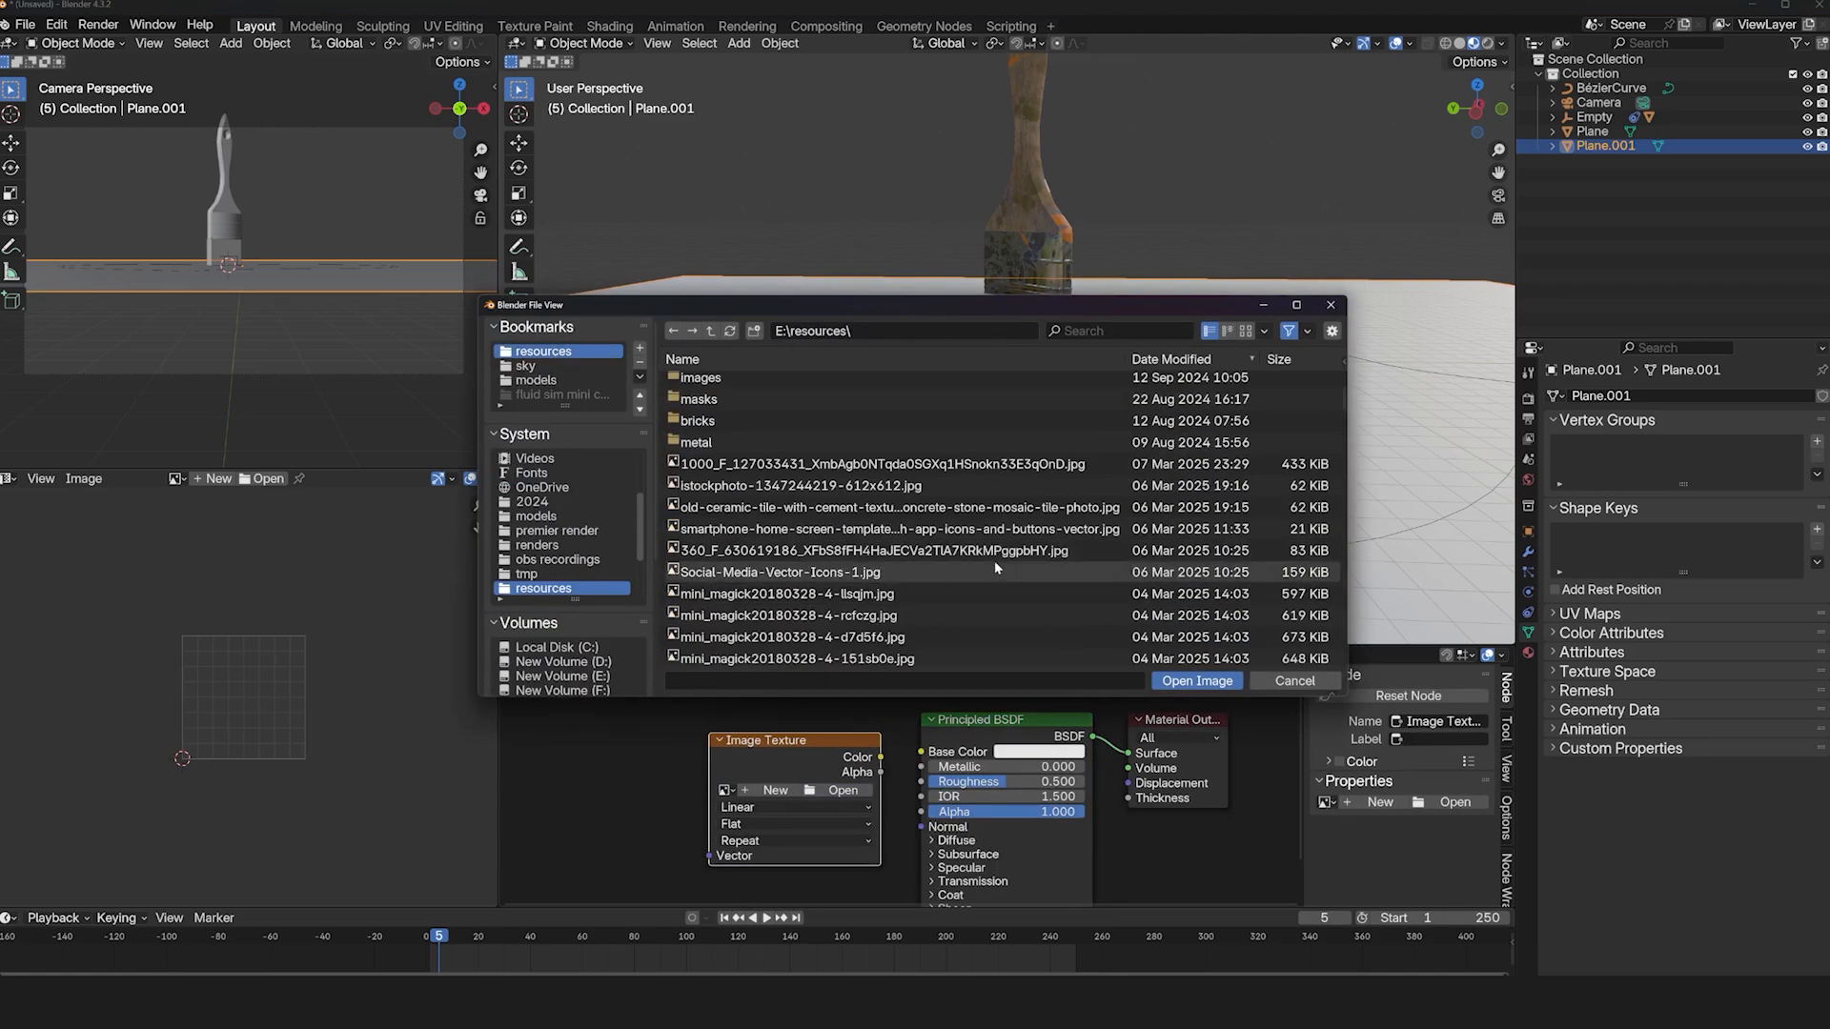
click(1245, 331)
scroll(1149, 525, up, 2)
double_click(1135, 491)
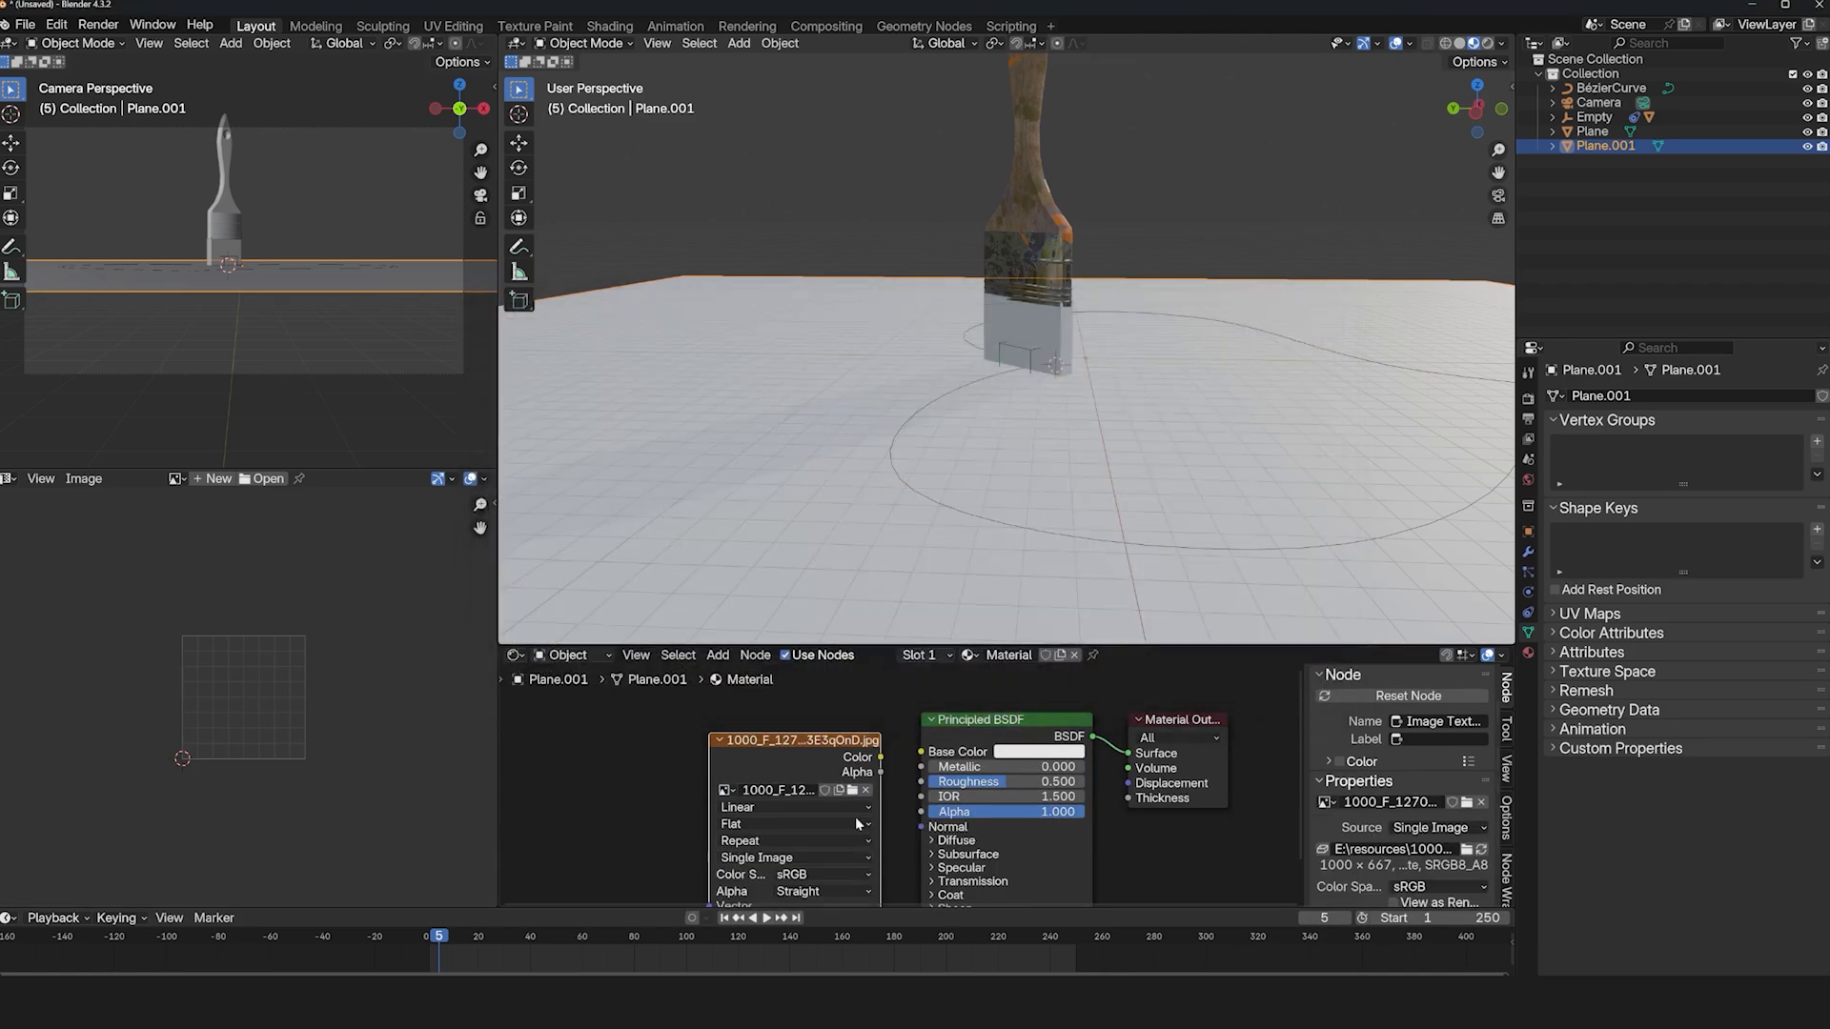
Connect the wood image's Color to Base Color and add Texture Coordinate and Mapping nodes with a scale of 5.8.
drag(921, 748, 690, 741)
scroll(760, 745, down, 5)
key(ctrl+t)
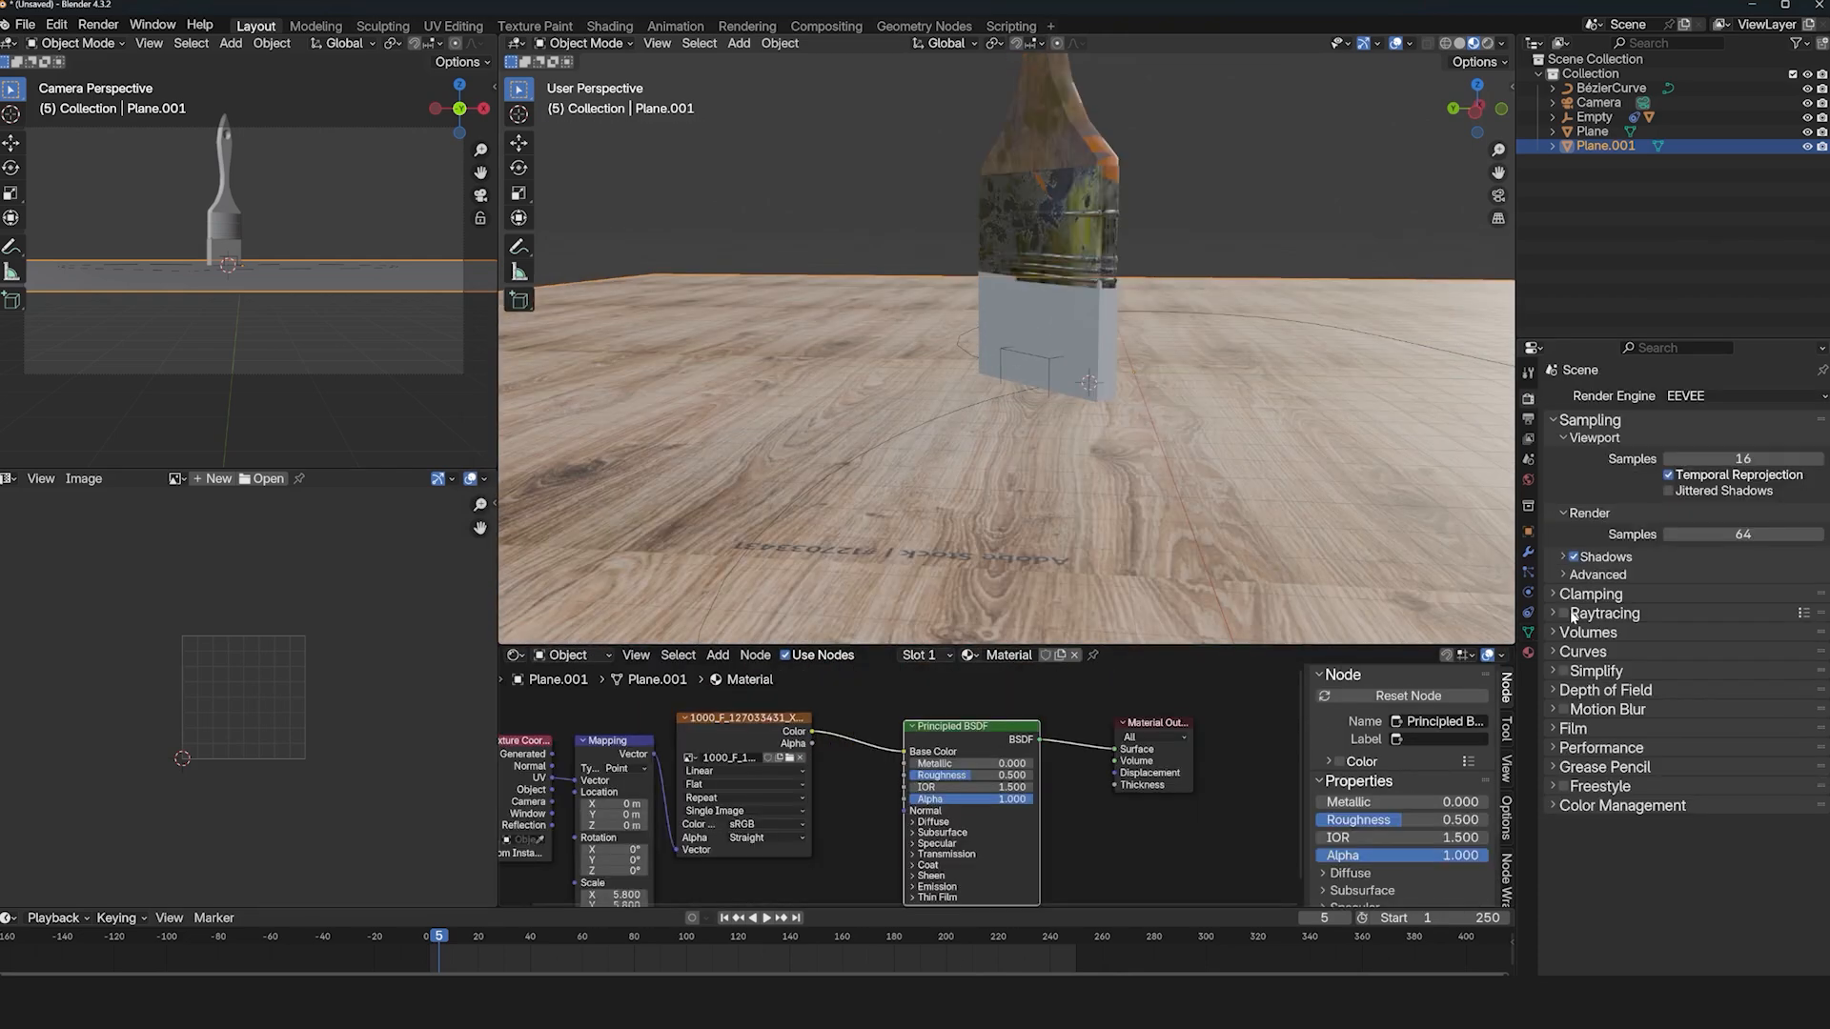
Enable Raytracing in the EEVEE render settings and deselect the floor plane.
click(1571, 614)
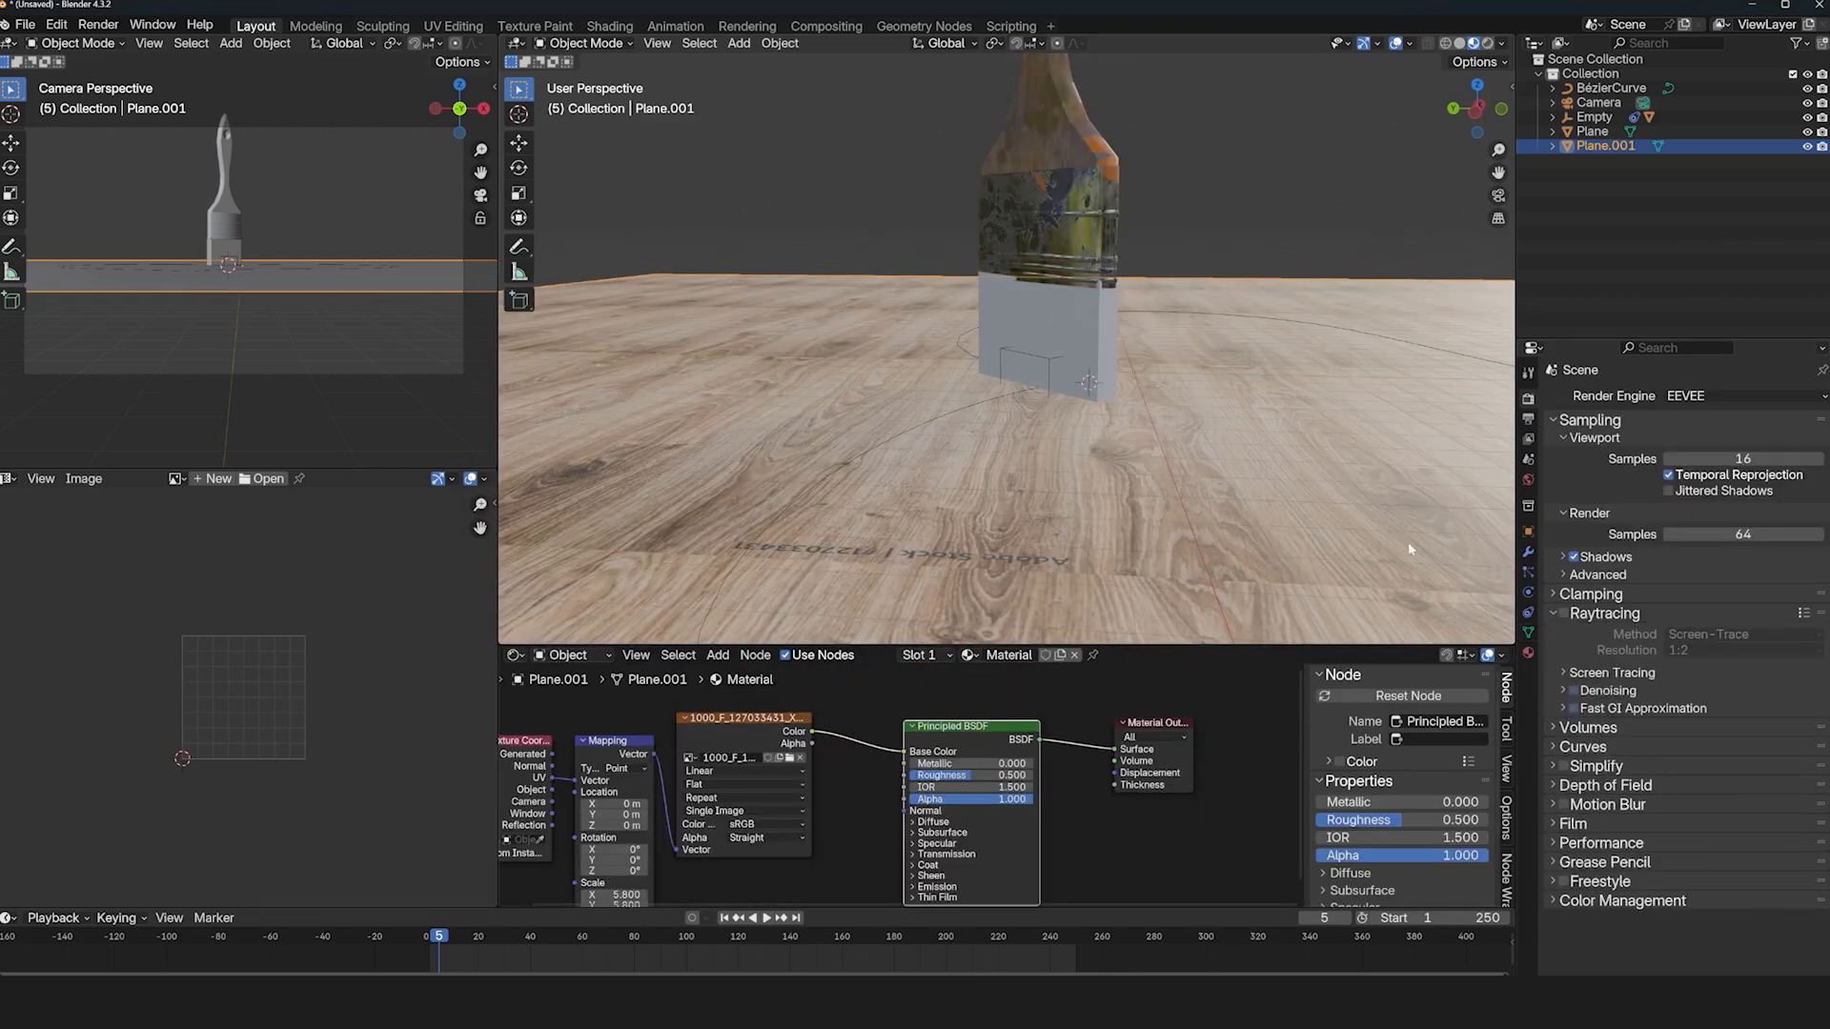
click(1564, 614)
click(1238, 214)
Play the animation and examine from several angles how the brush and bristle block behave along the curve.
mouse_move(1196, 370)
middle_down()
mouse_move(1189, 387)
mouse_move(988, 367)
mouse_move(1090, 422)
mouse_move(1250, 341)
mouse_move(1145, 436)
mouse_move(1062, 425)
middle_up()
key(space)
key(Escape)
scroll(1145, 437, down, 4)
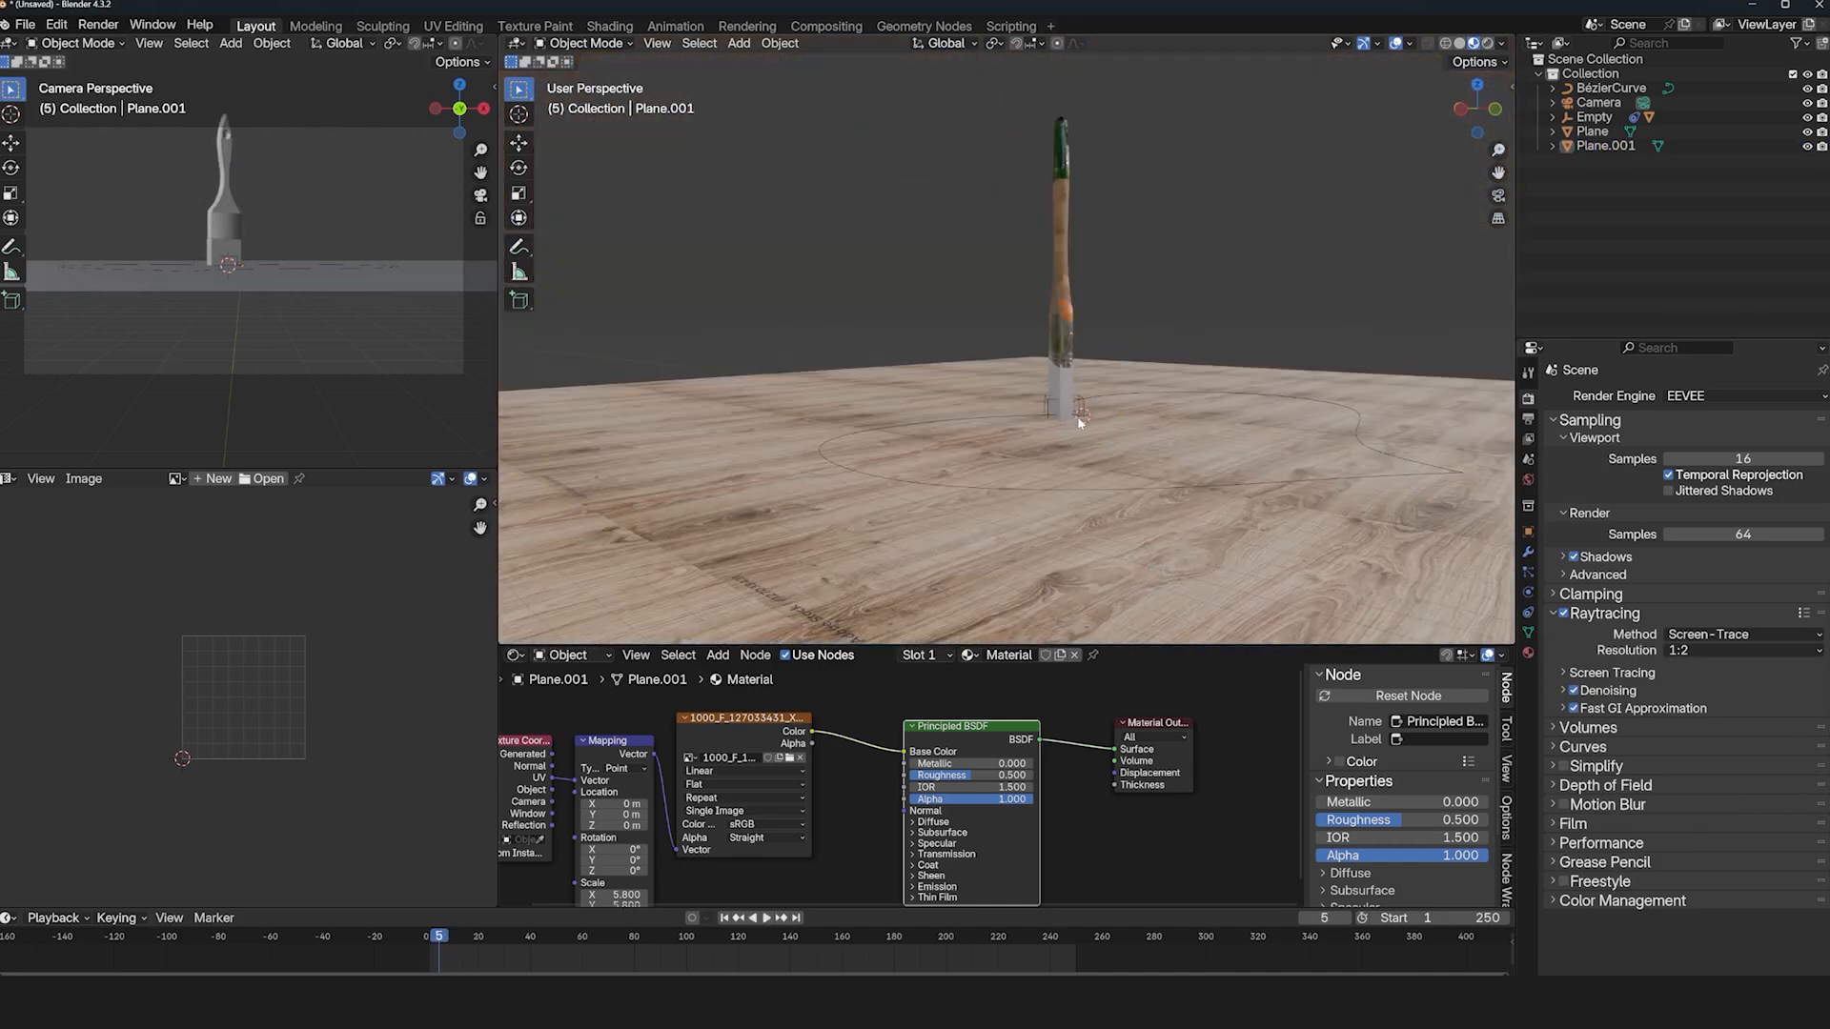
middle_drag(1081, 422, 1136, 442)
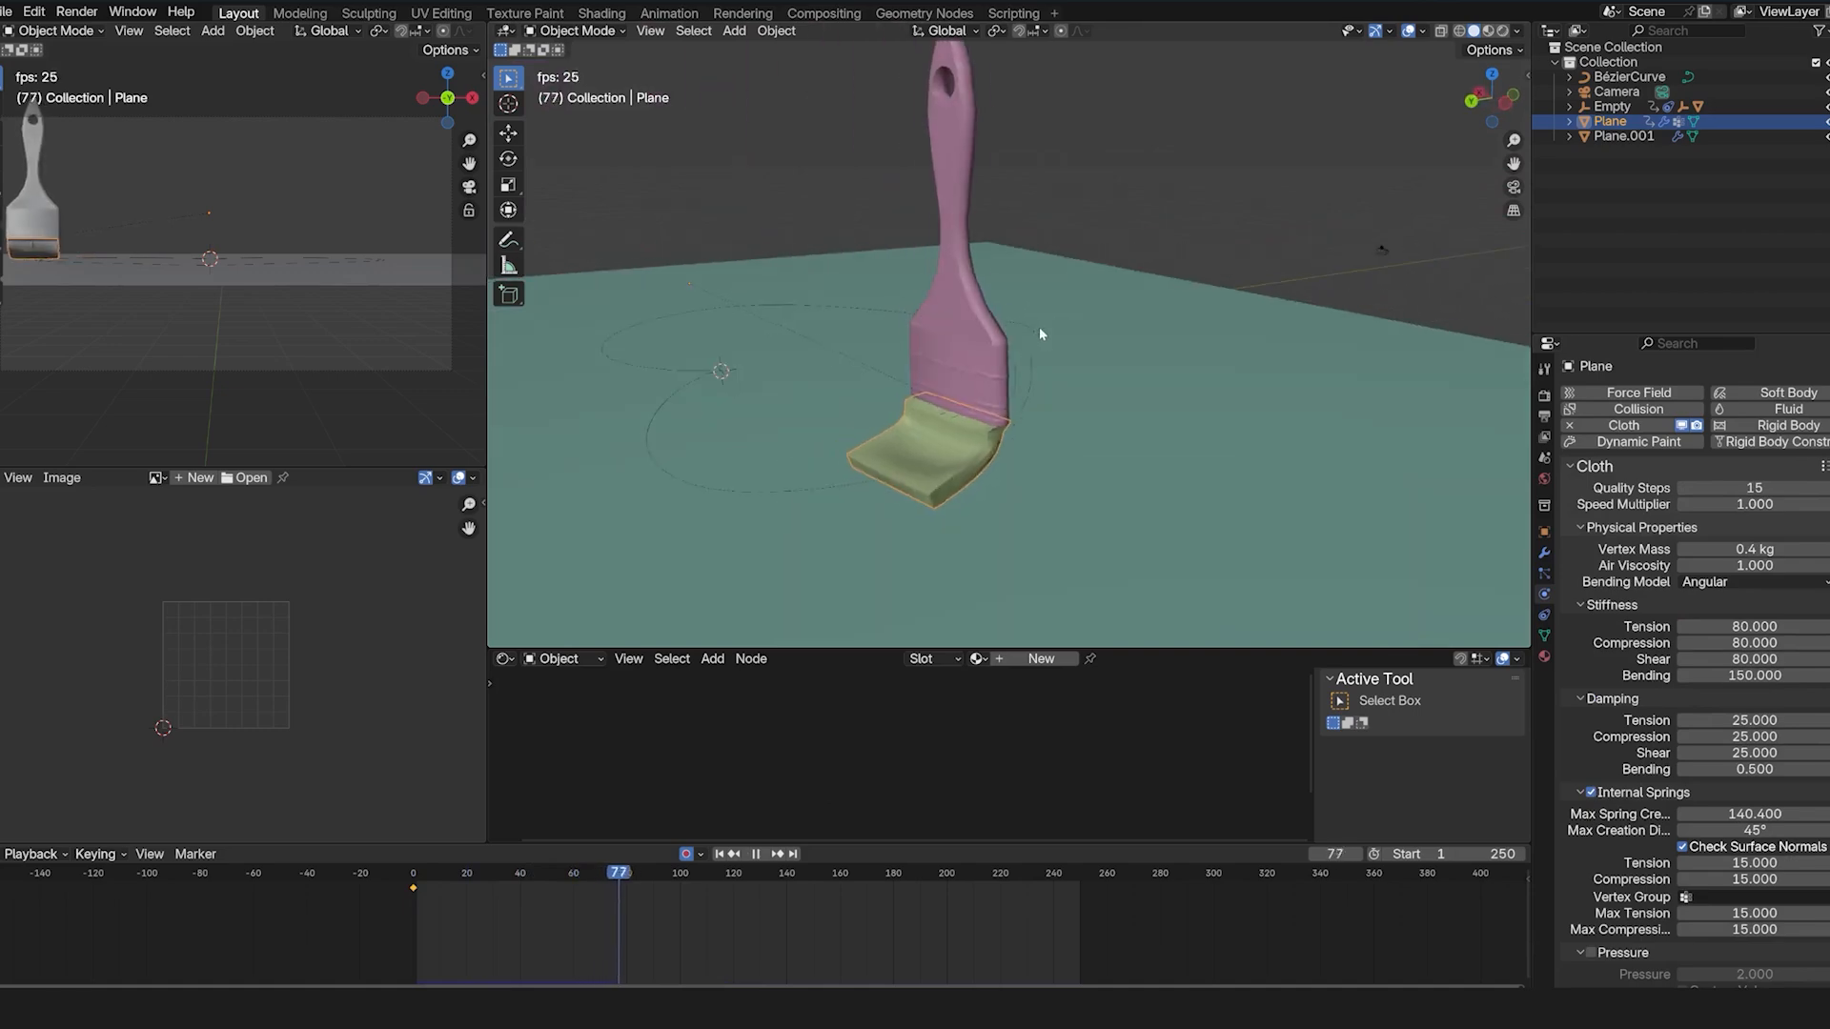
middle_drag(1039, 326, 1191, 328)
scroll(1794, 676, down, 2)
scroll(1794, 676, down, 4)
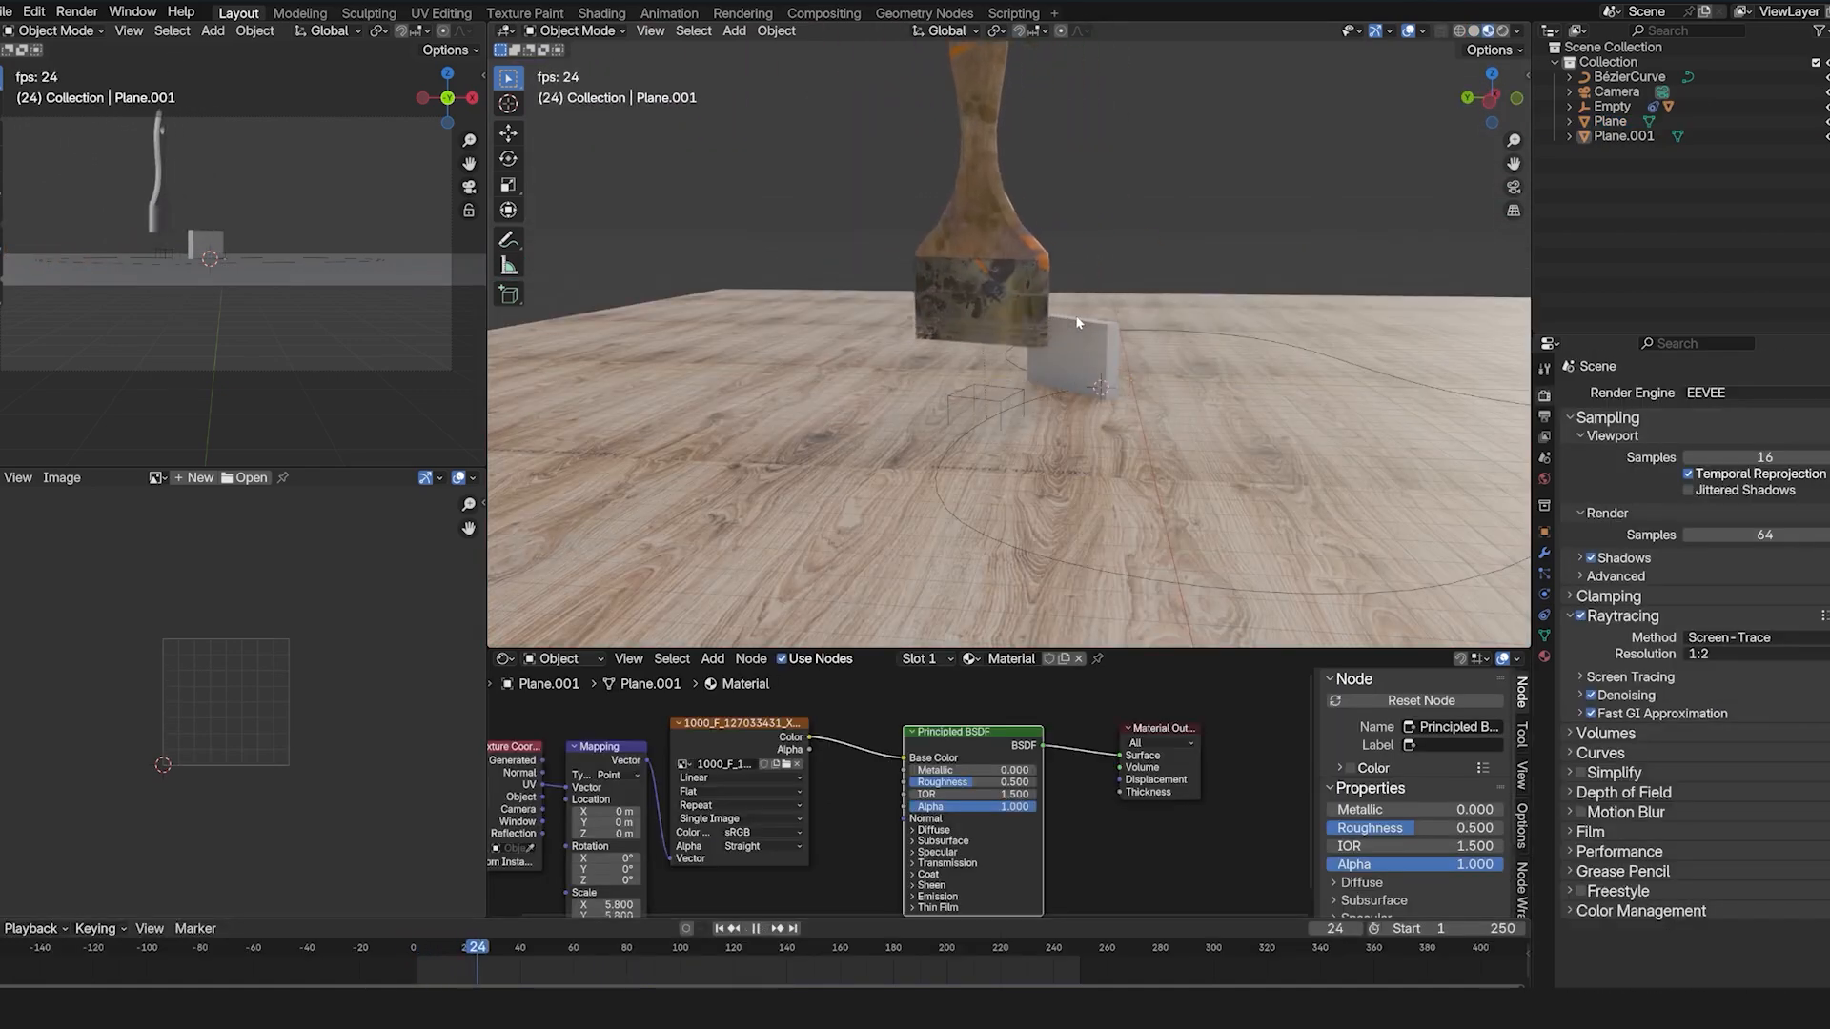
key(Escape)
Move the bristle block upward so its lower edge clears the wooden floor.
click(1082, 331)
key(KP_1)
scroll(1203, 373, down, 2)
mouse_move(1195, 379)
middle_down()
mouse_move(1275, 400)
mouse_move(1196, 383)
mouse_move(1012, 401)
middle_up()
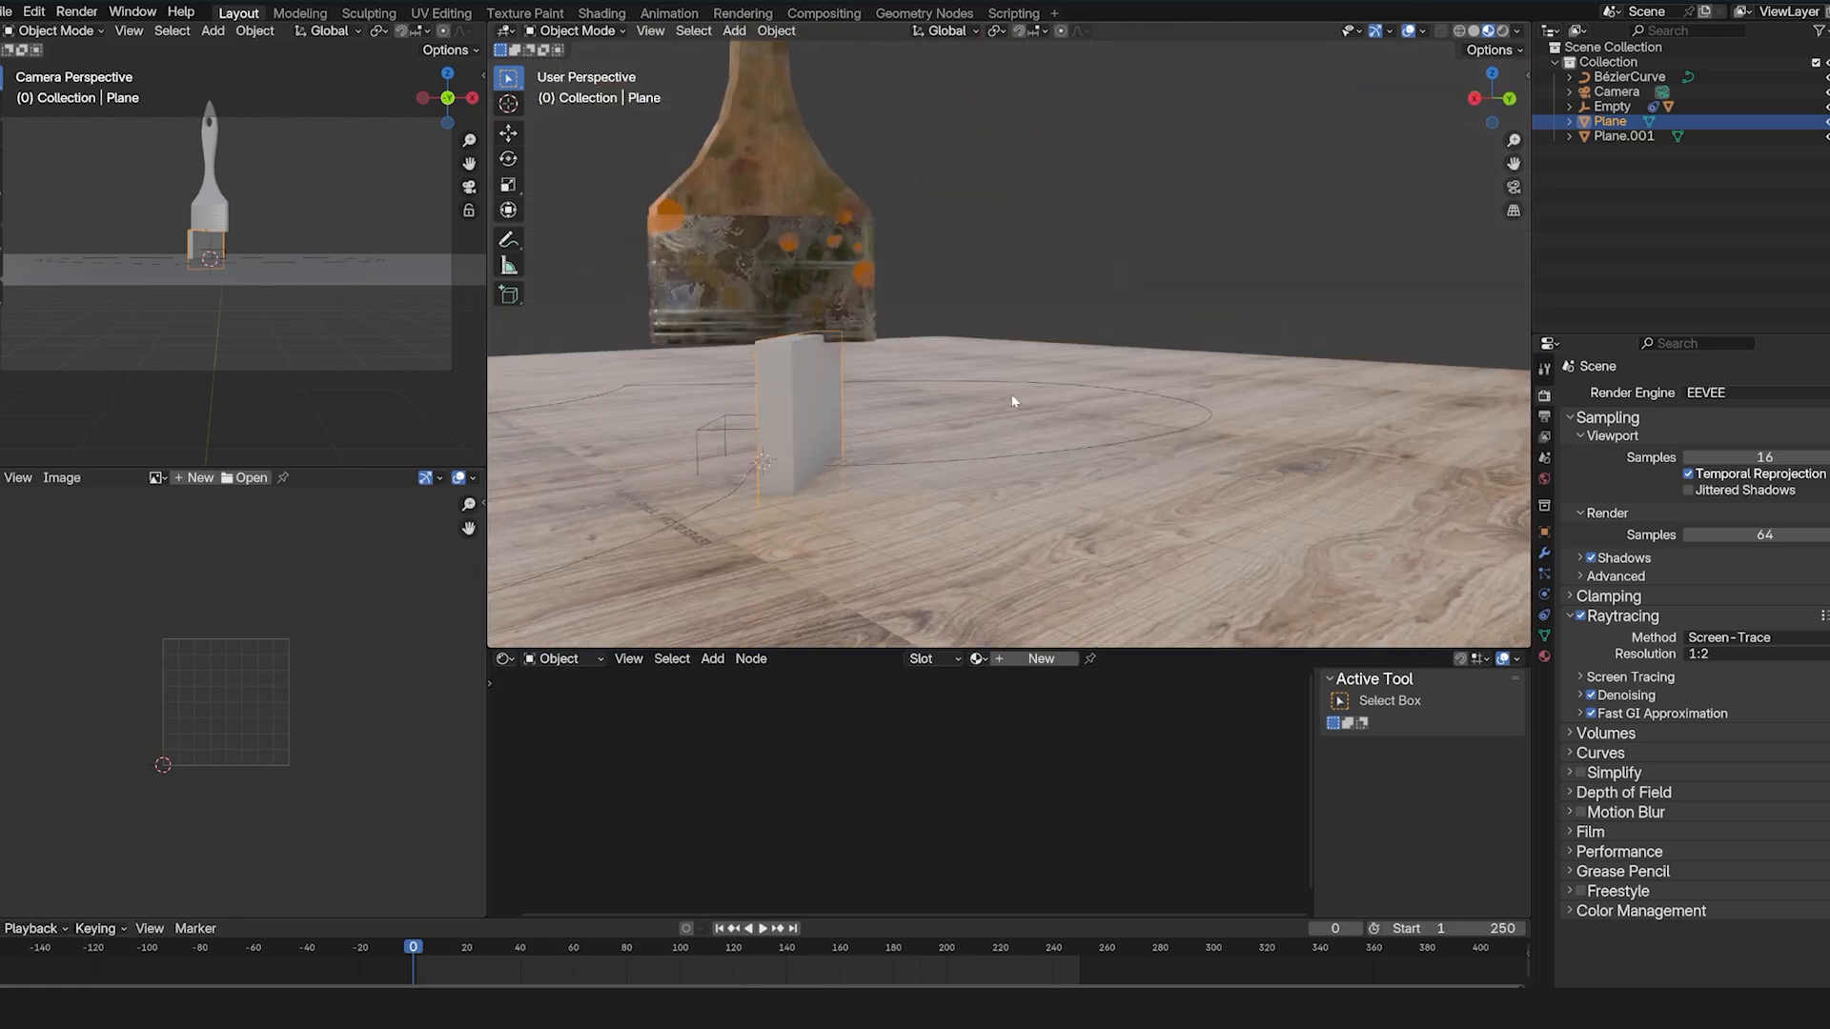
key(g)
click(1043, 313)
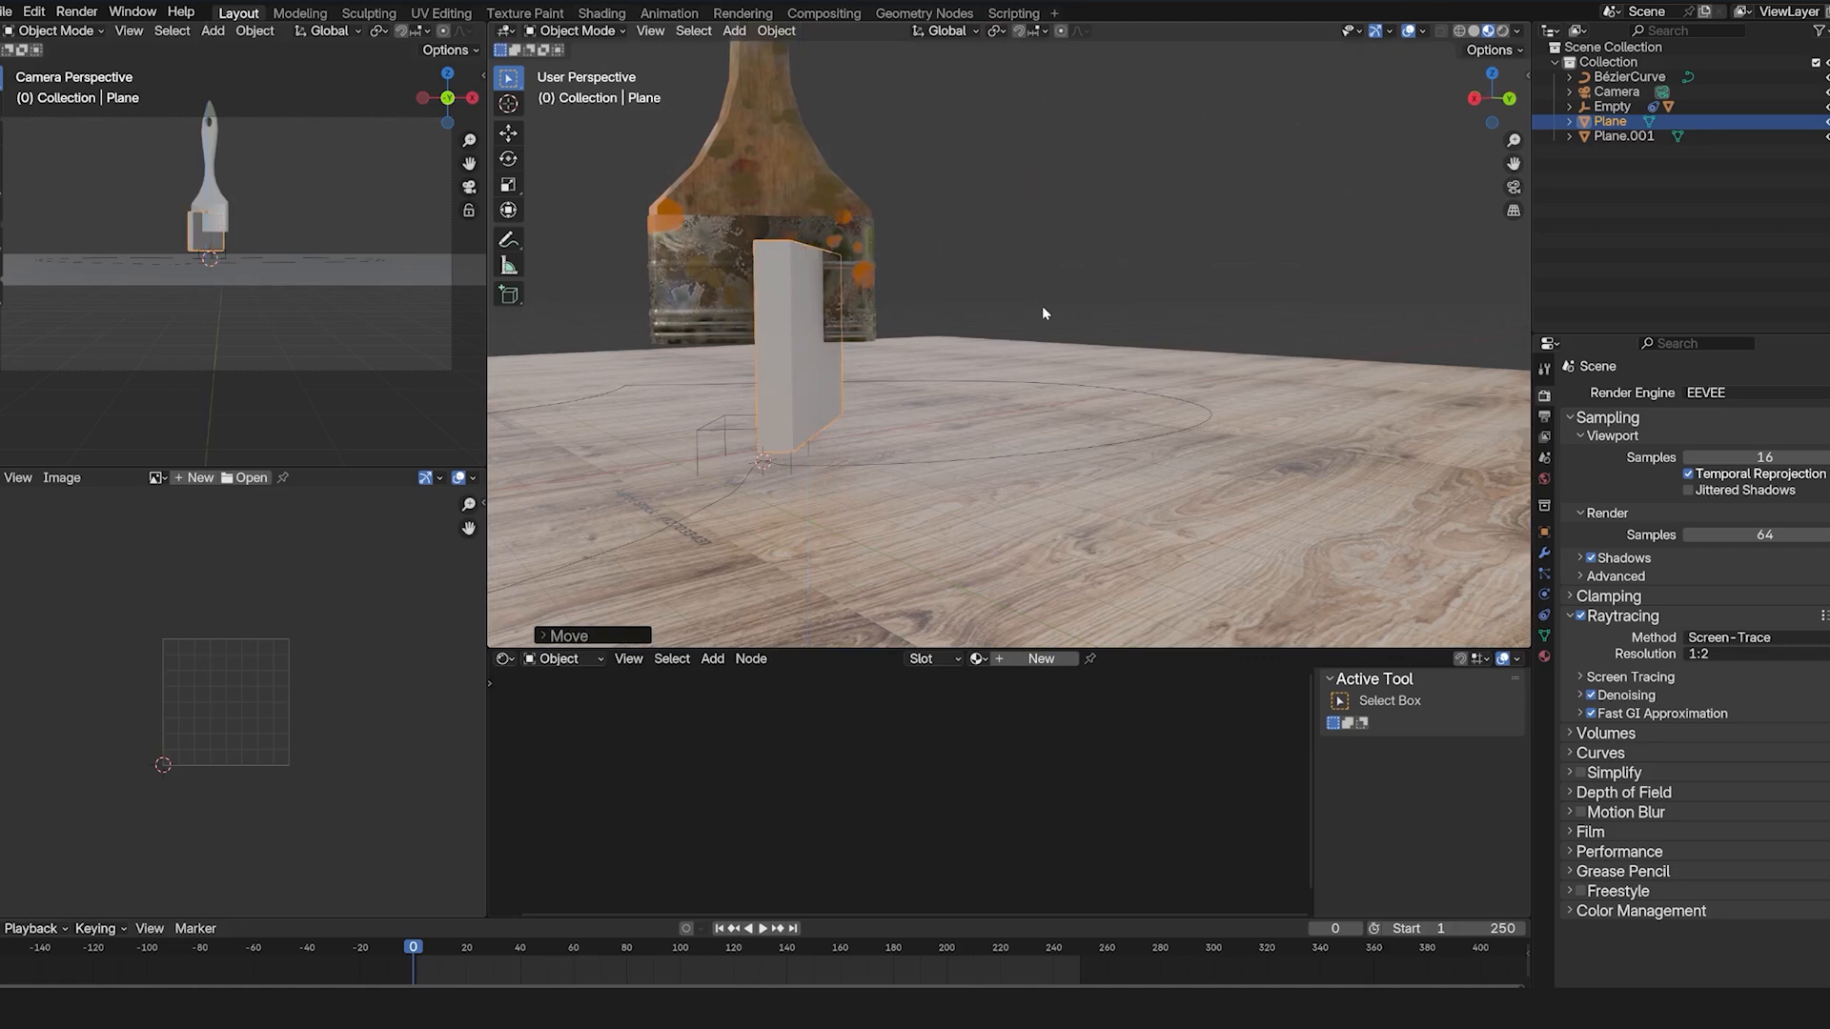
Switch to solid shading and subdivide the bristle block with dense, evenly spaced loop cuts in both directions.
key(z)
middle_drag(972, 310, 1096, 265)
key(Tab)
key(ctrl+r)
scroll(1049, 335, up, 11)
click(1049, 335)
right_click(1050, 334)
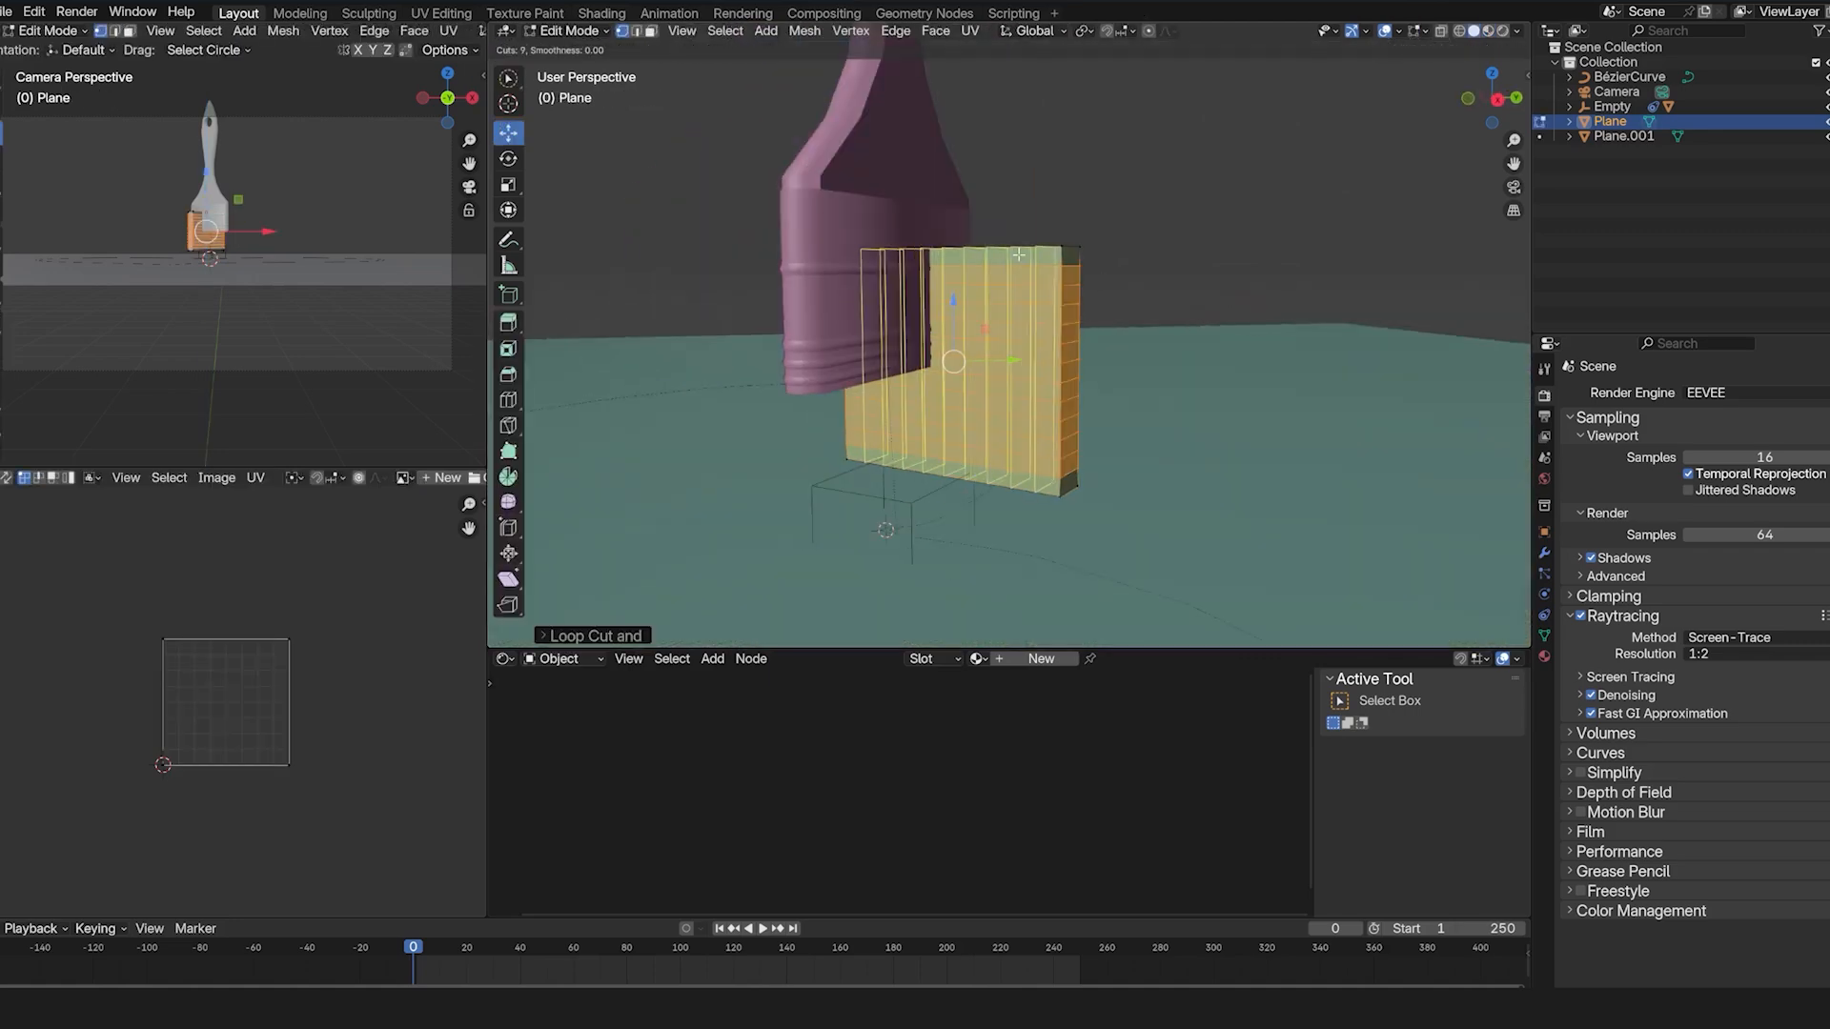
middle_drag(1050, 335, 1117, 311)
key(Tab)
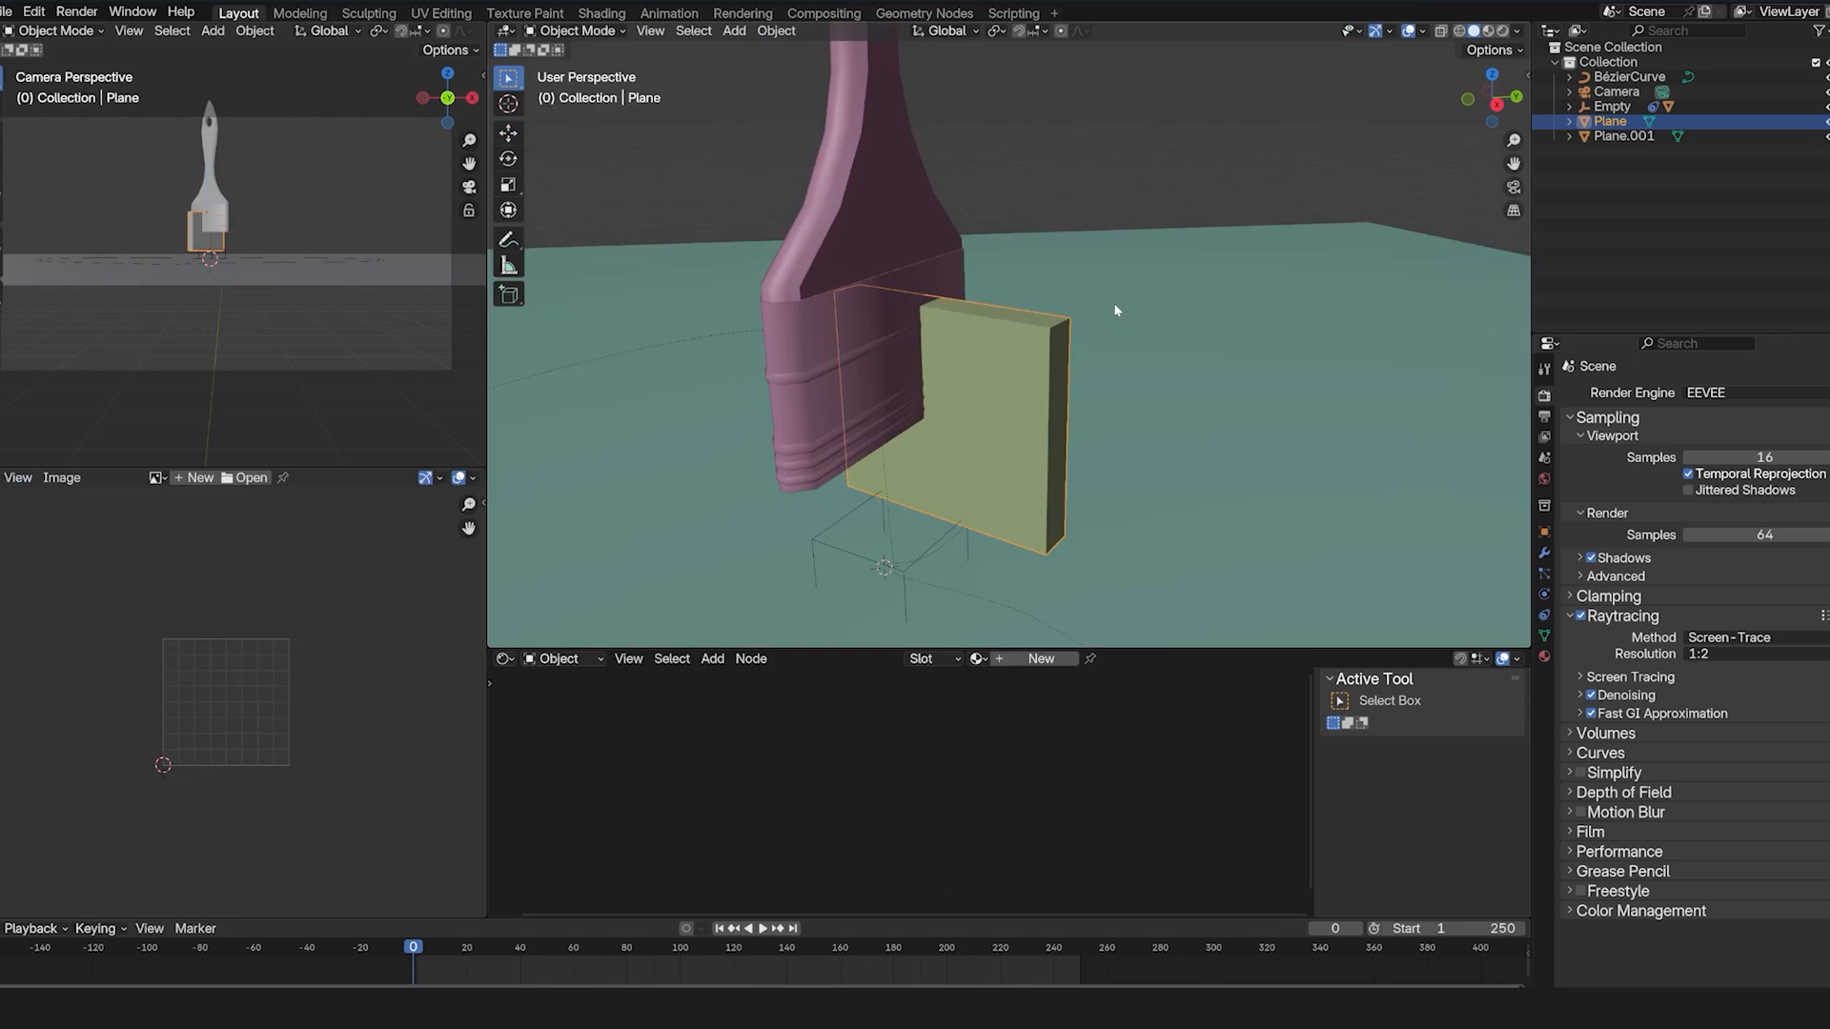
Isolate the bristle block, add Cloth physics to it and return to the full scene.
key(KP_Divide)
click(1543, 594)
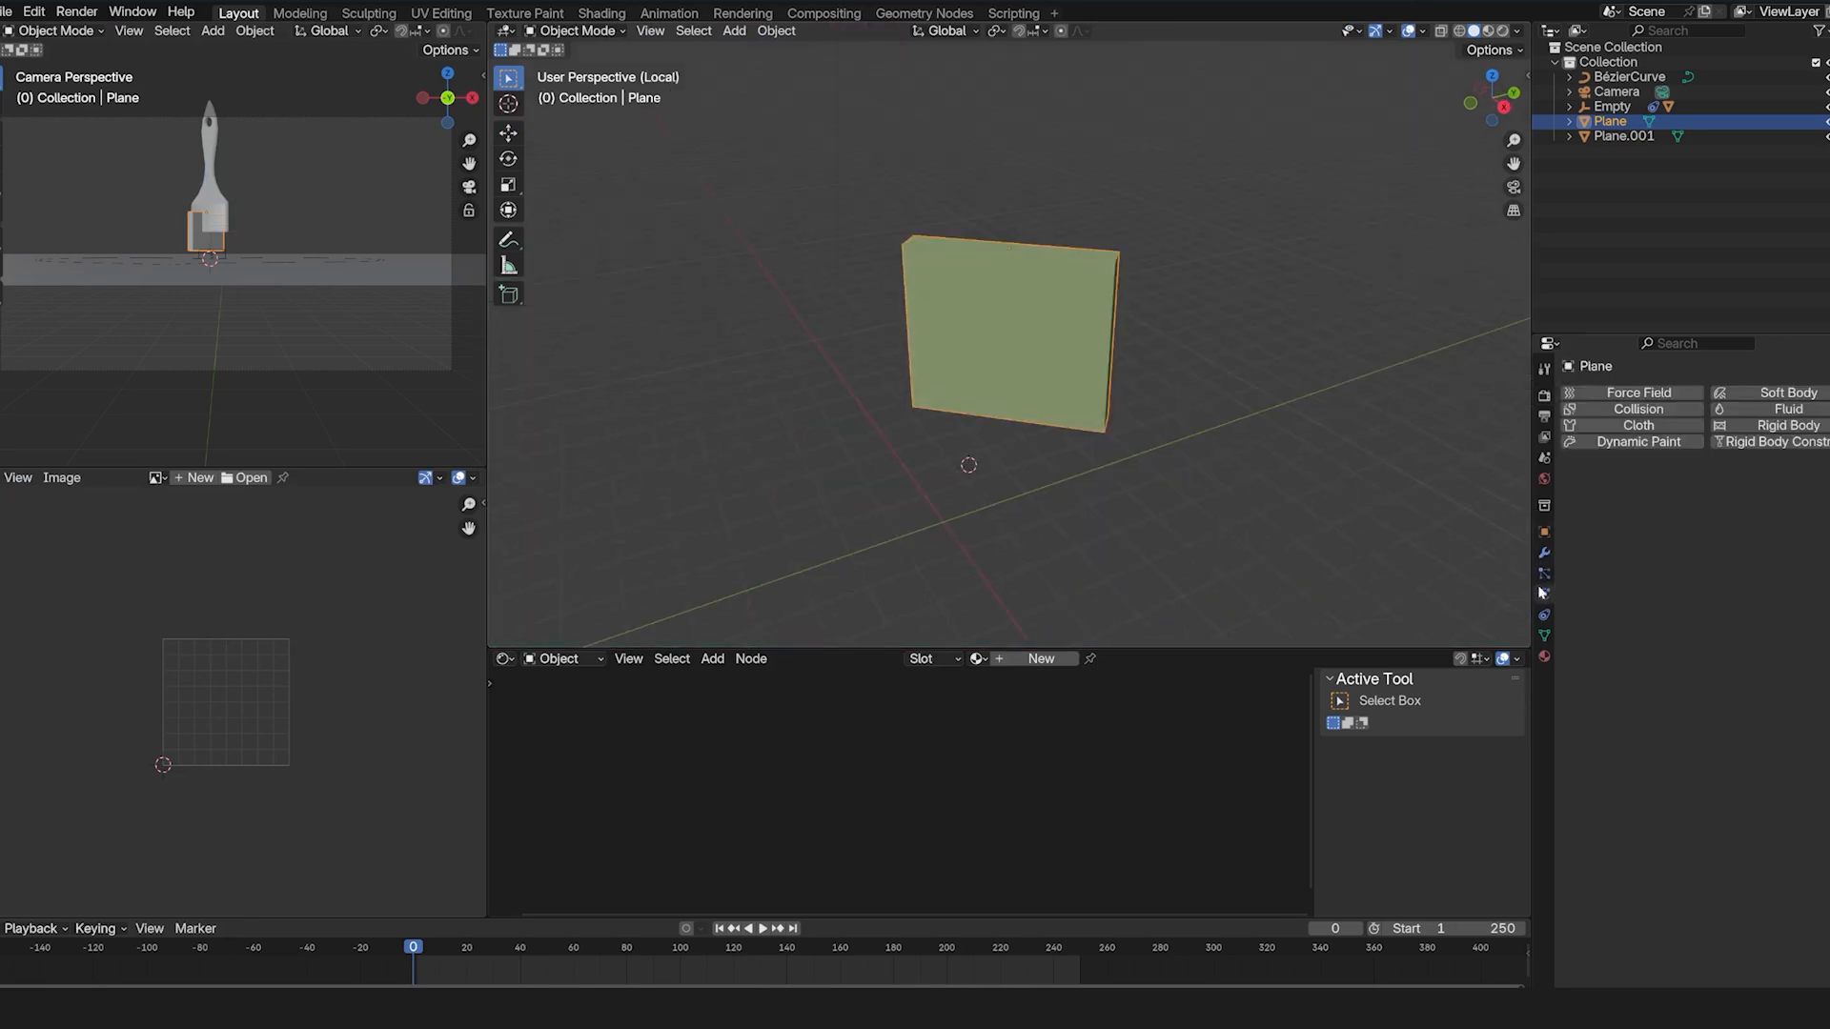
click(1675, 429)
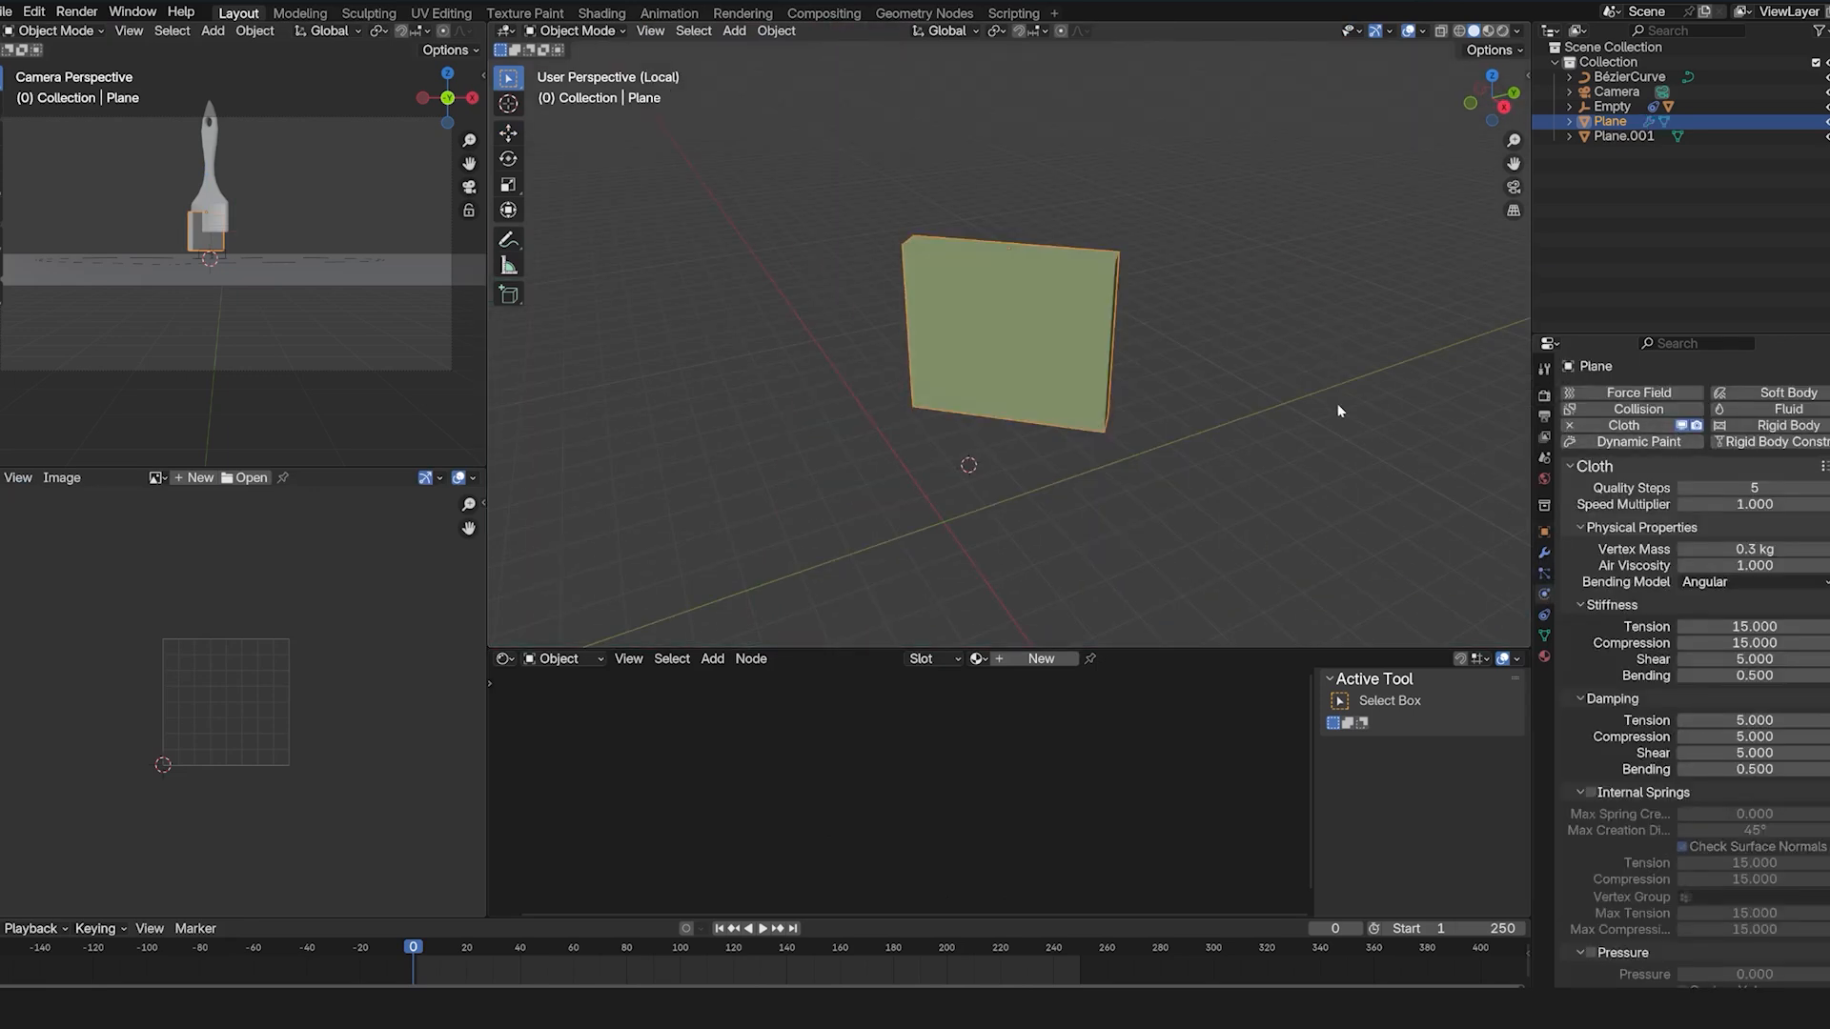
key(KP_Divide)
Add Collision physics to the floor plane and play the simulation.
click(1308, 424)
scroll(1307, 425, down, 6)
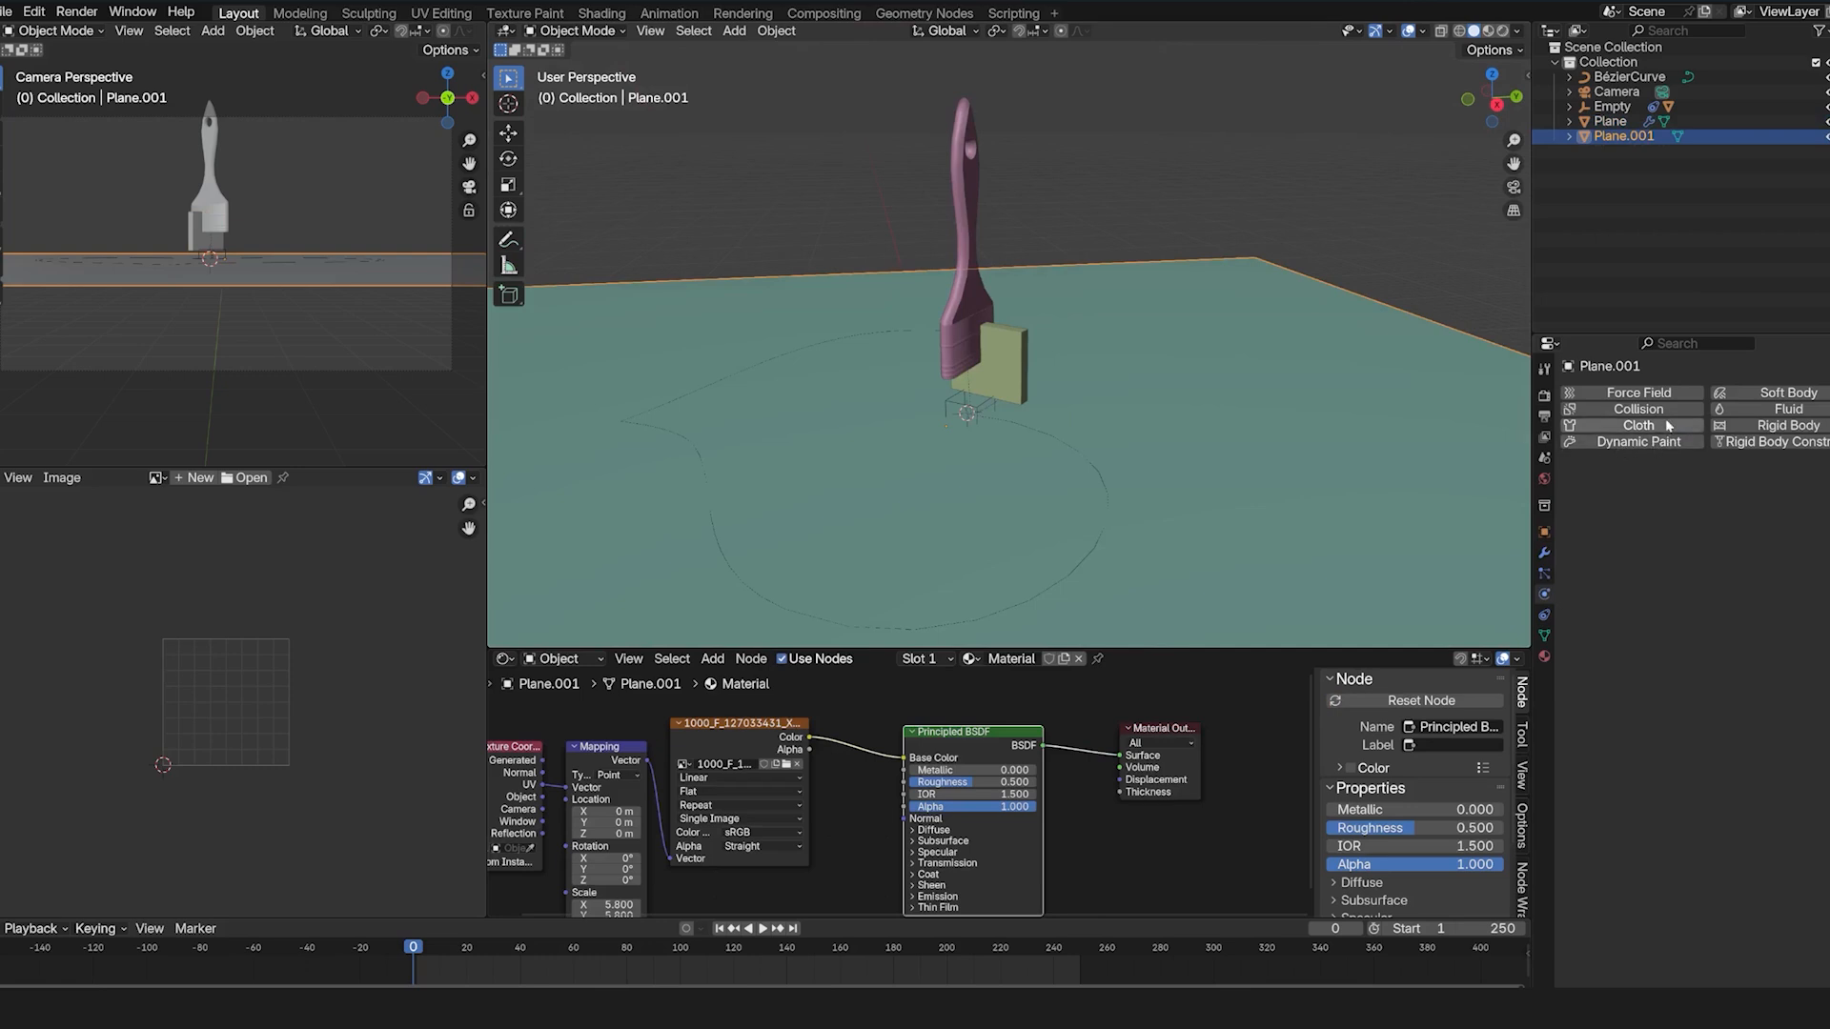
click(1638, 409)
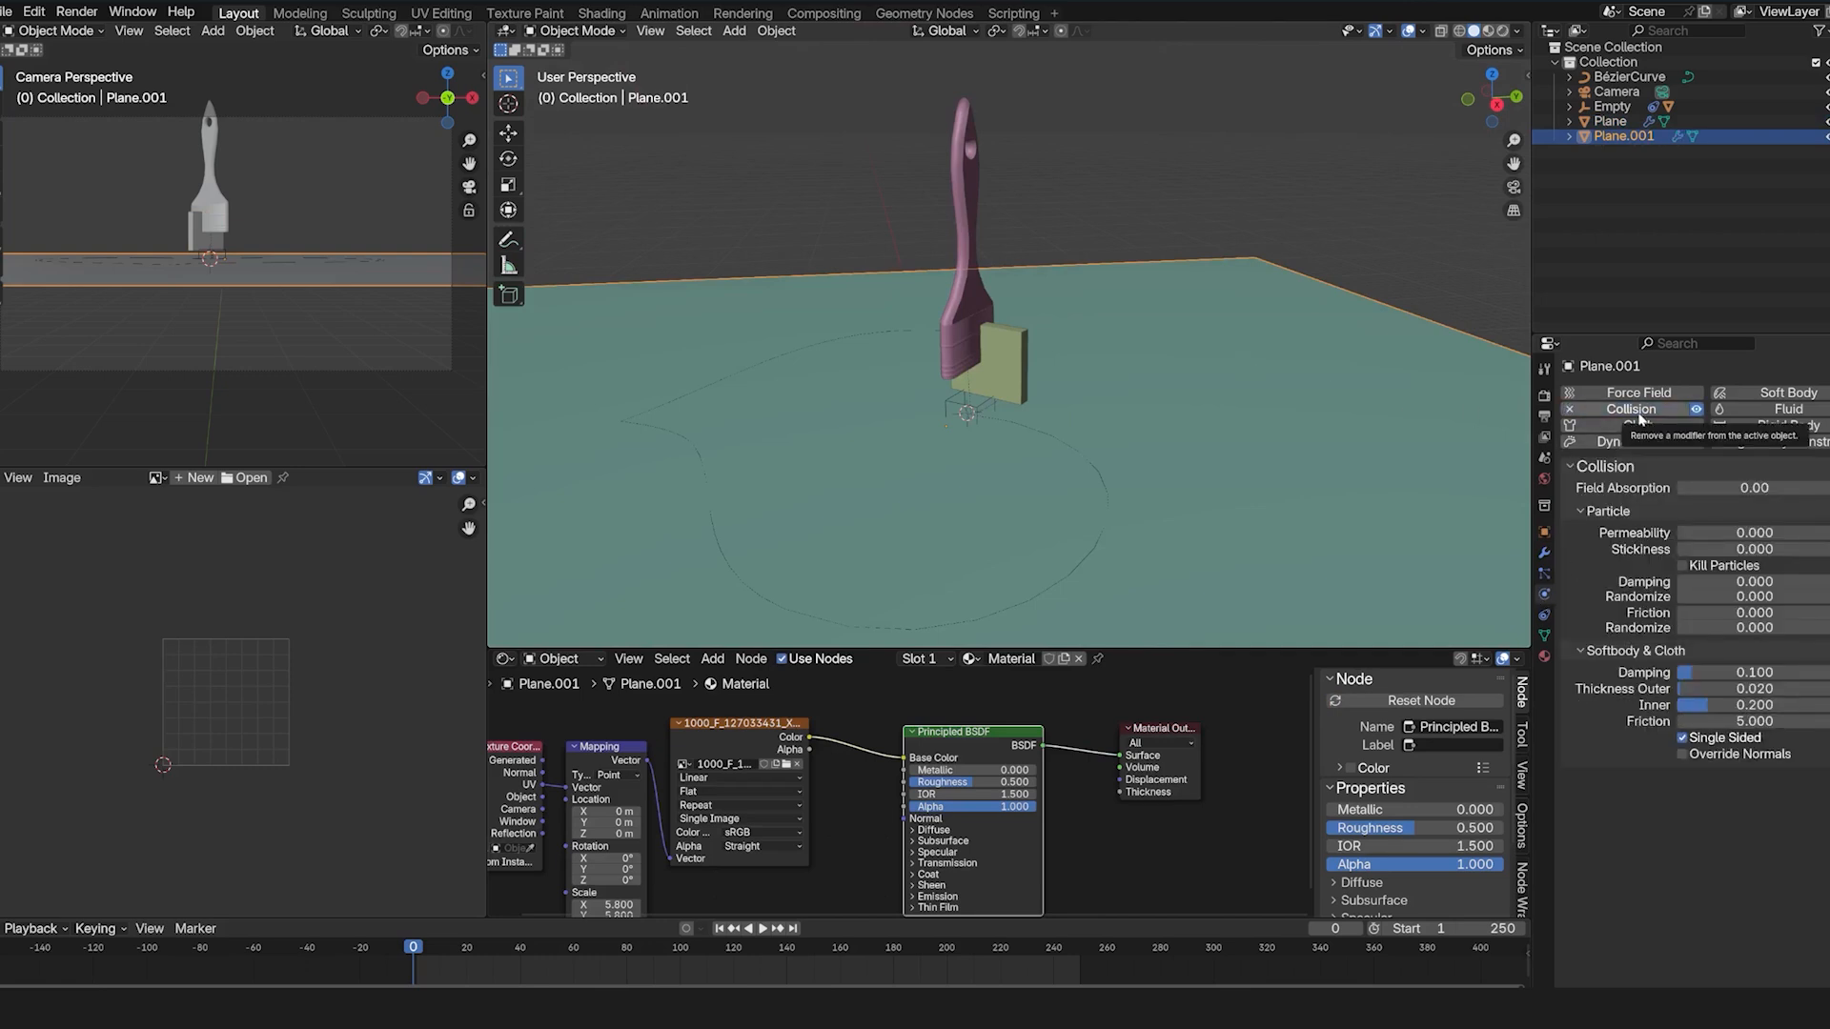
key(space)
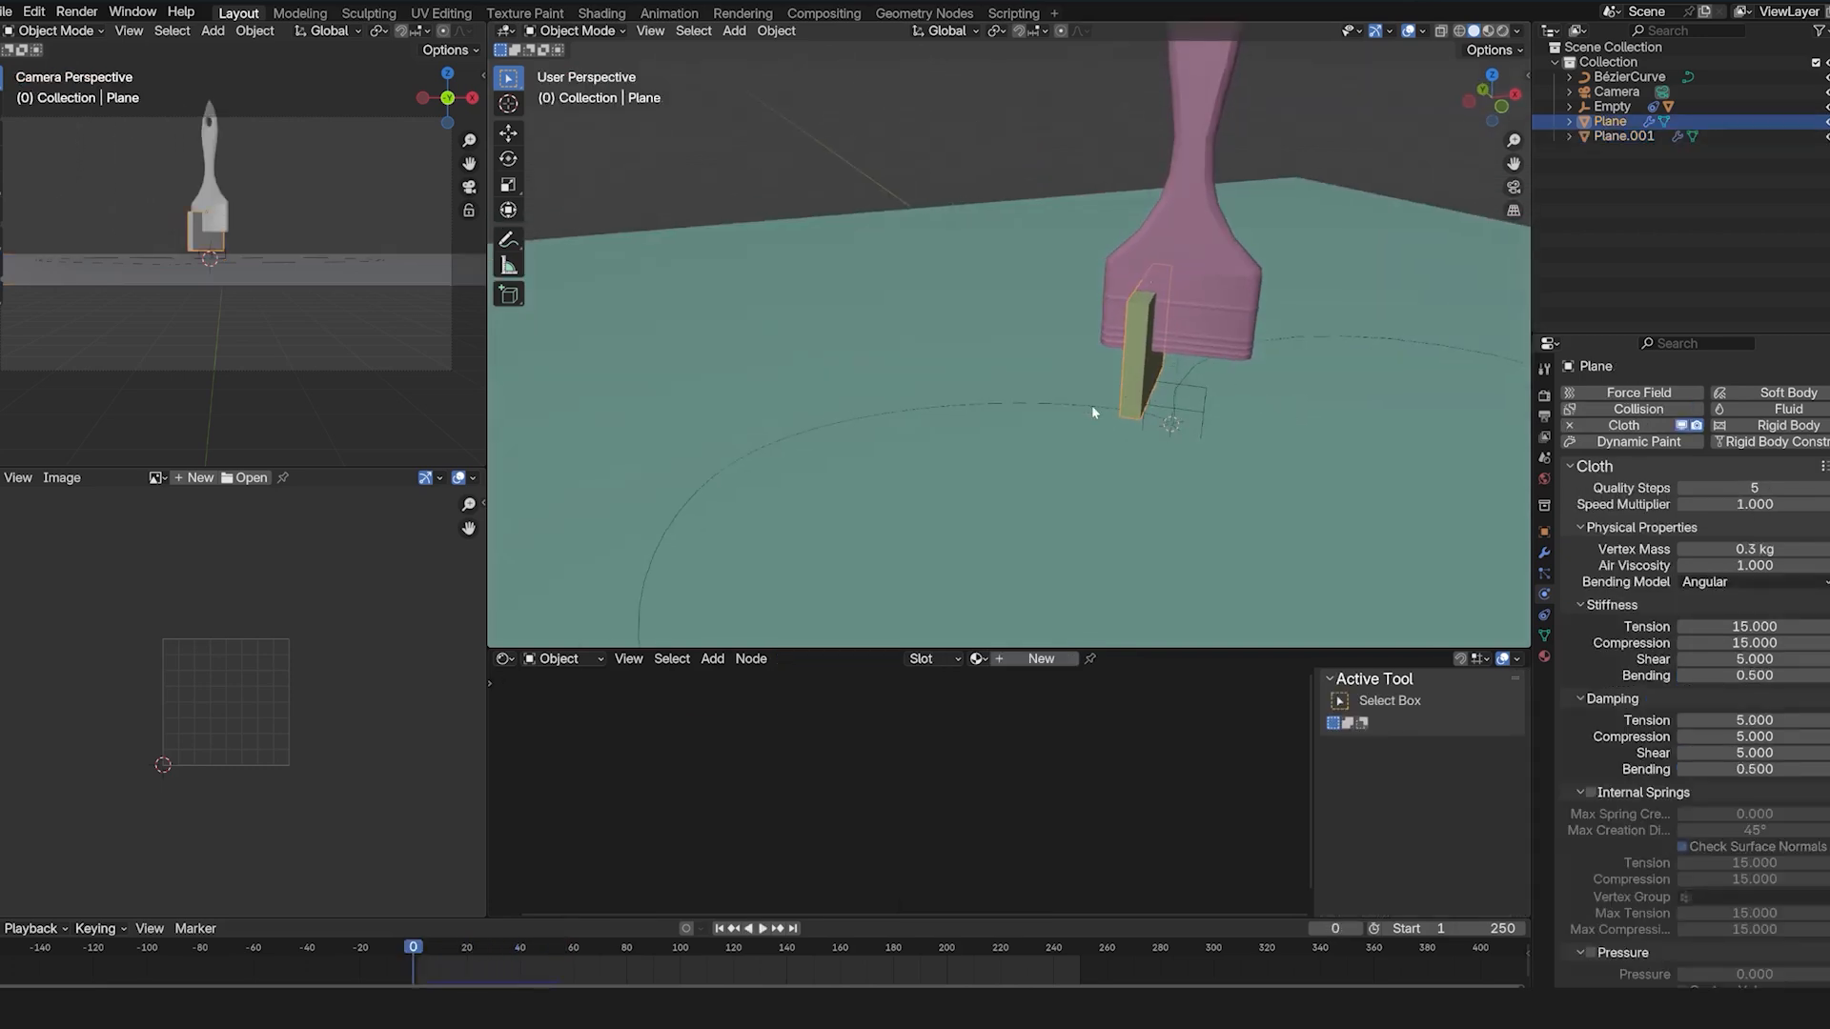
Hide the brush mesh so that only the bristle block stands over the floor.
middle_drag(1123, 389, 1095, 331)
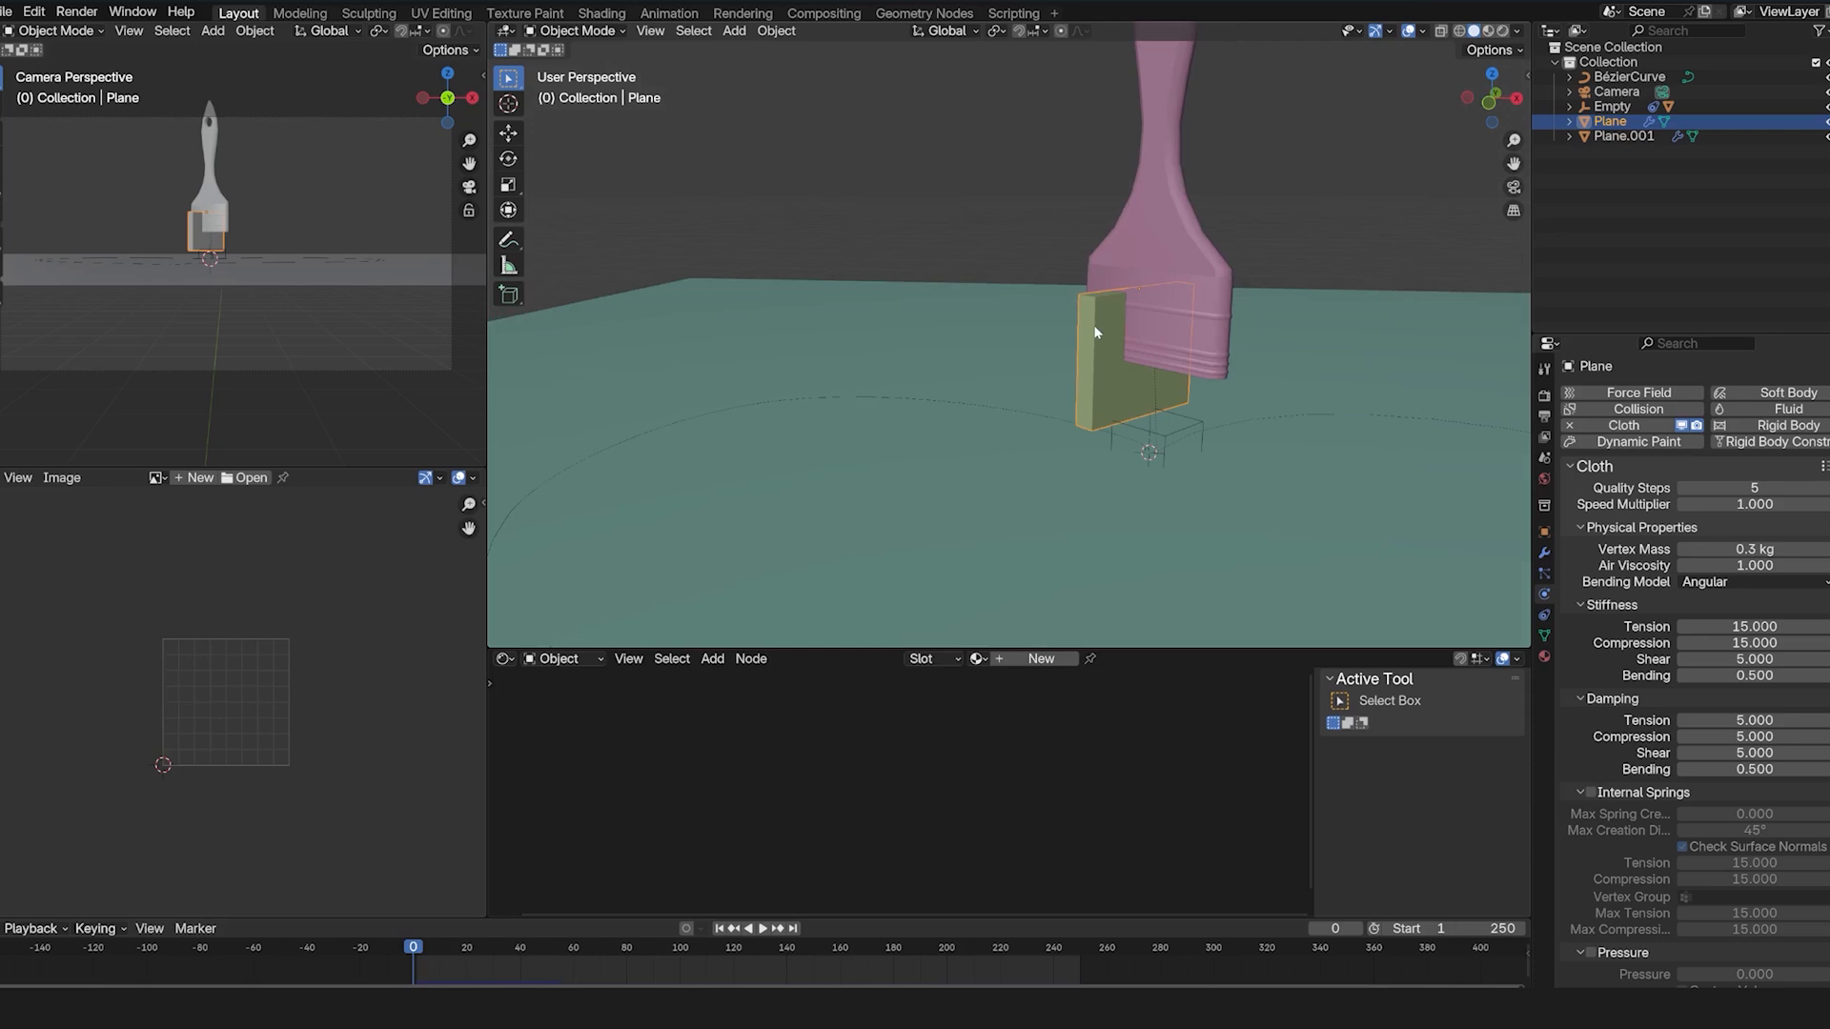
scroll(1097, 362, up, 5)
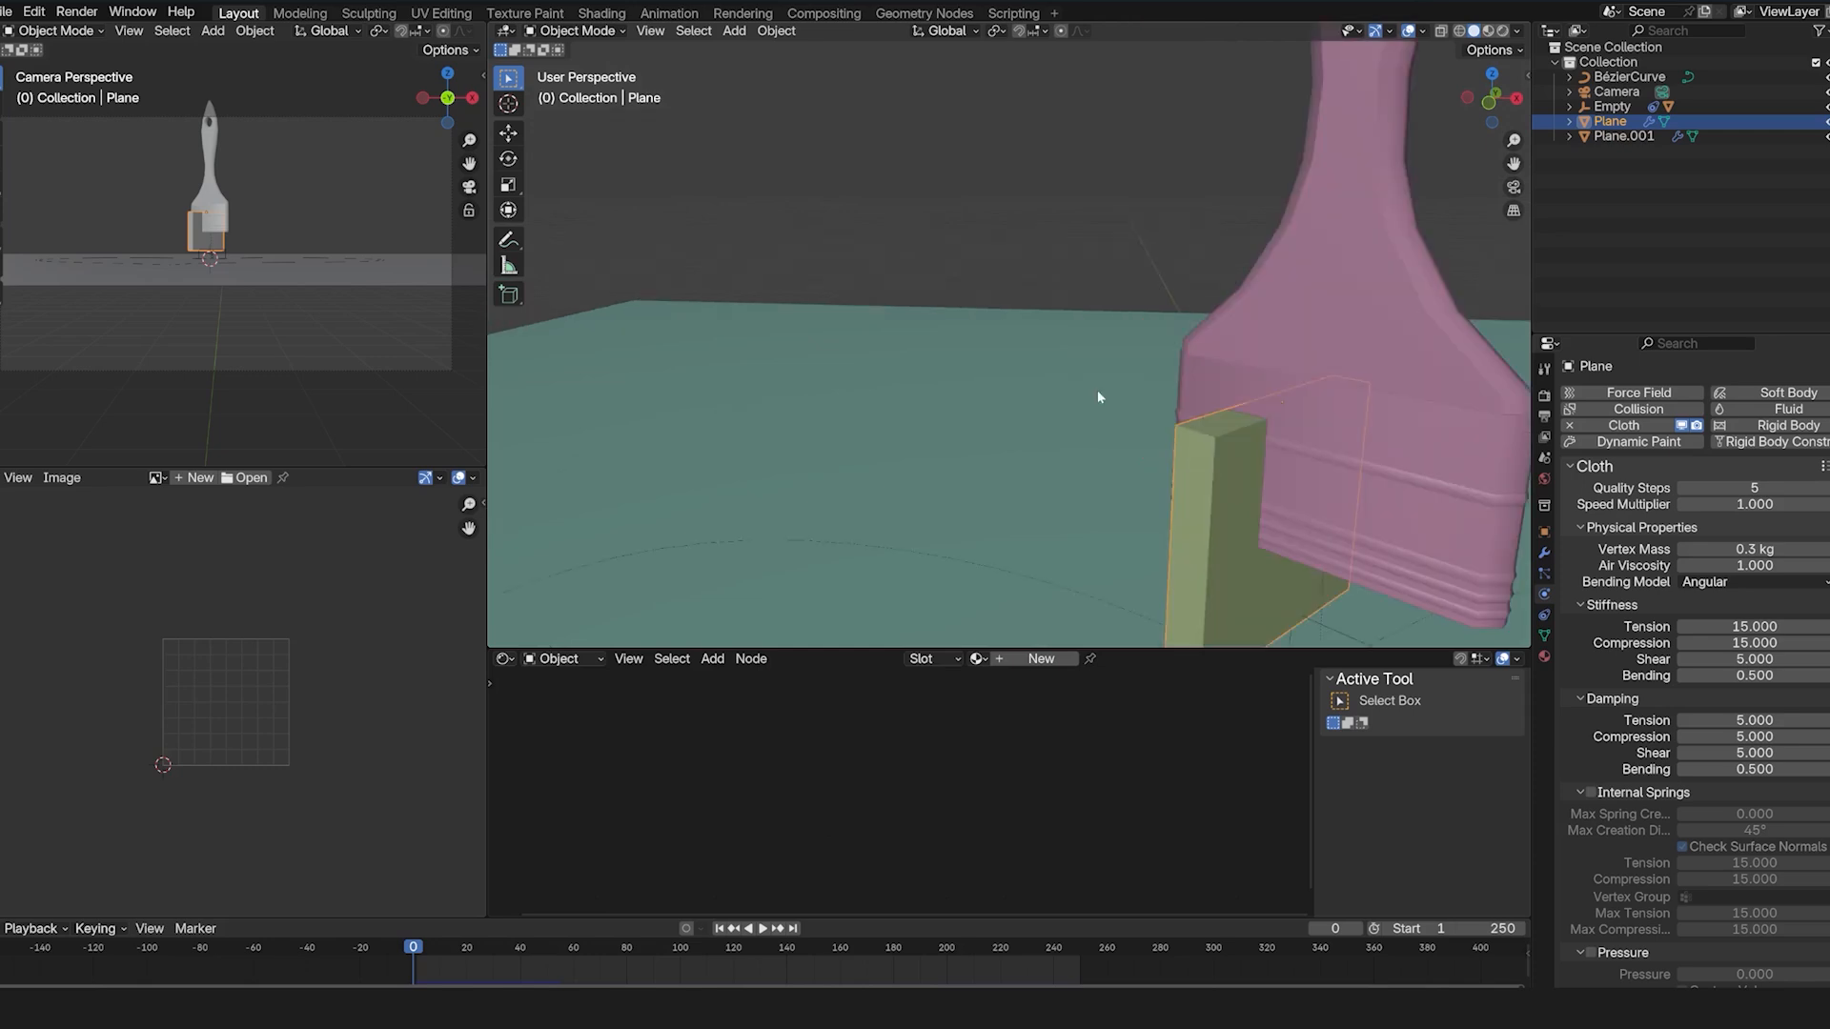
scroll(1256, 440, down, 3)
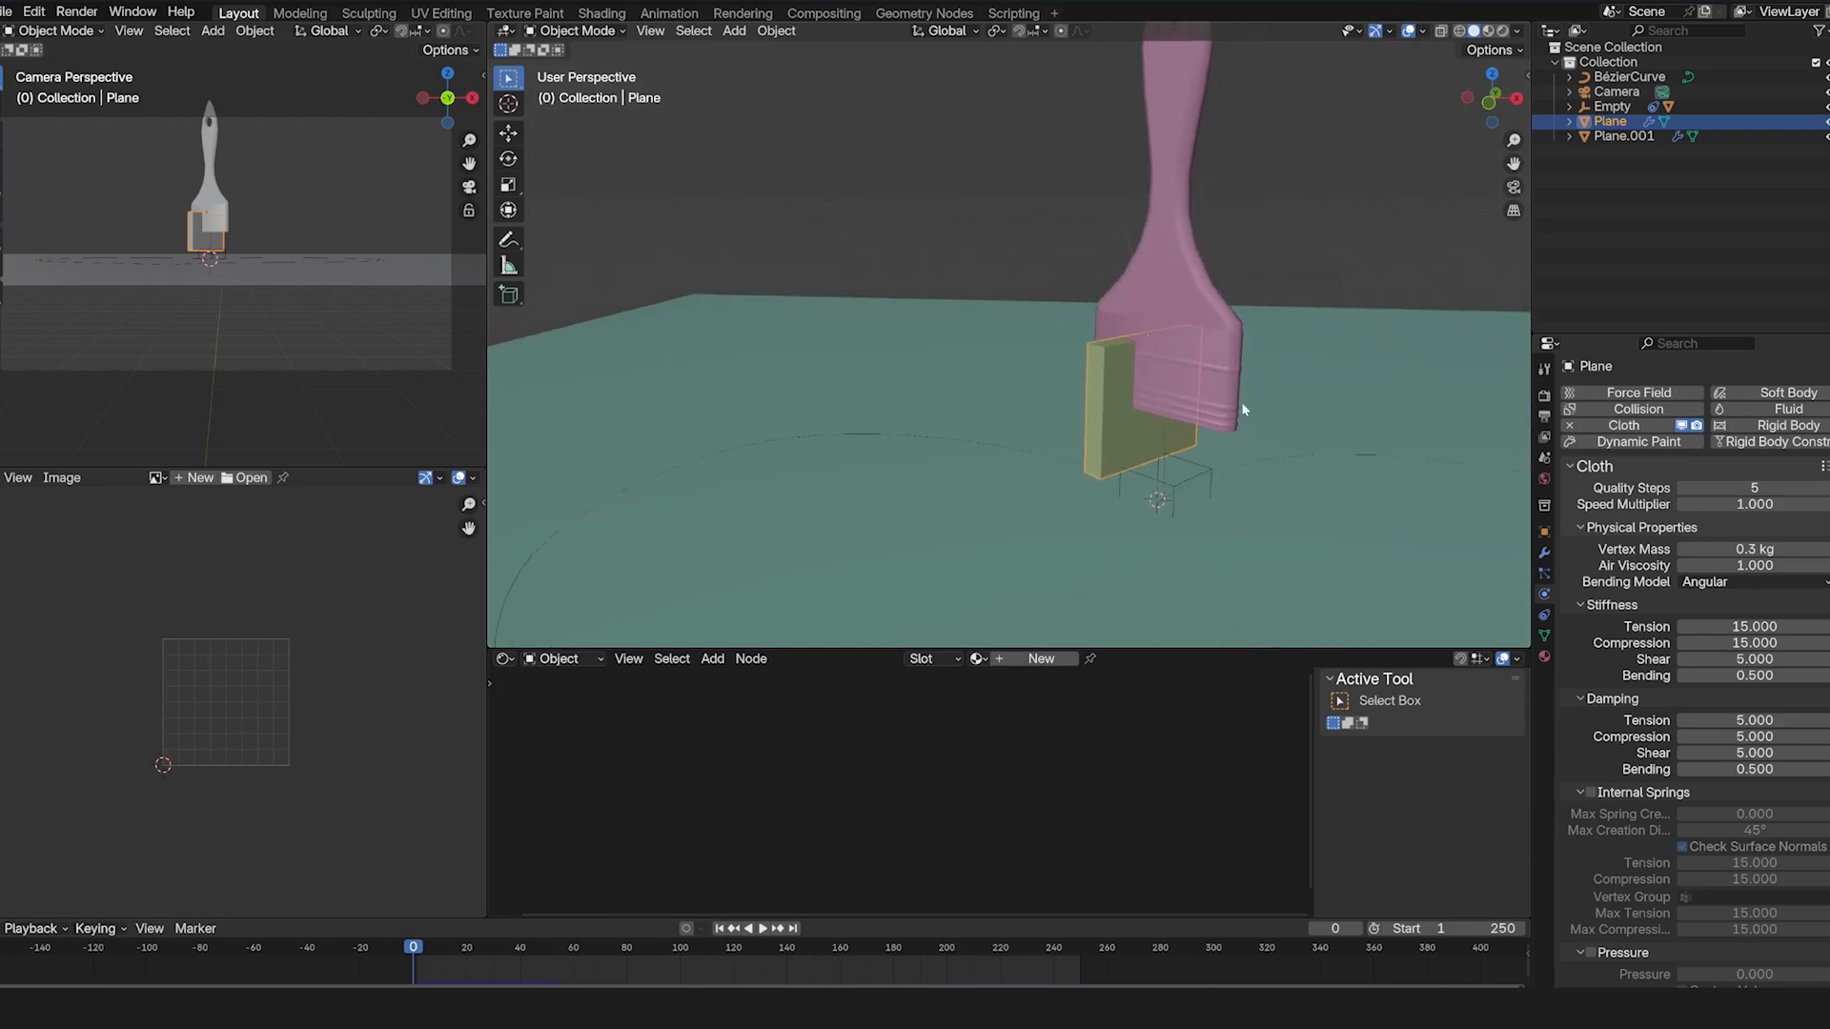
click(1231, 398)
scroll(1231, 399, up, 3)
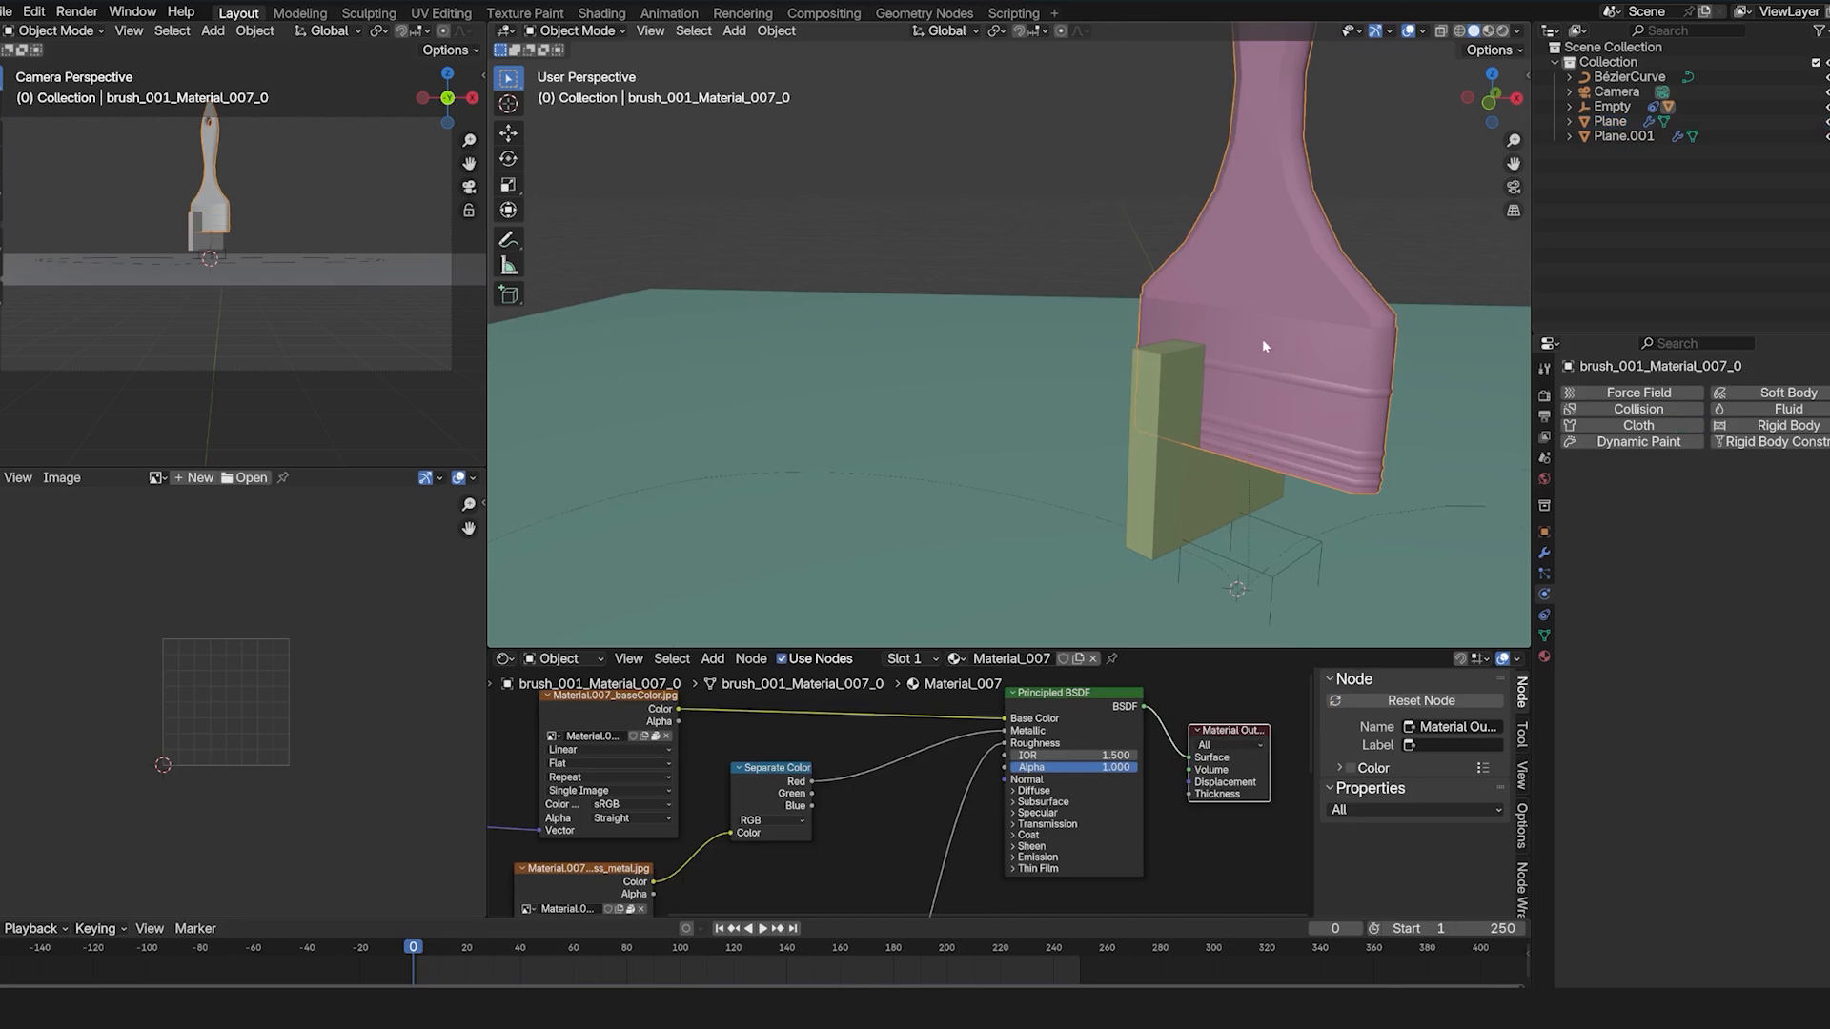
key(h)
Enter Edit Mode on the bristle block and select its entire top row of vertices through the mesh.
click(1251, 355)
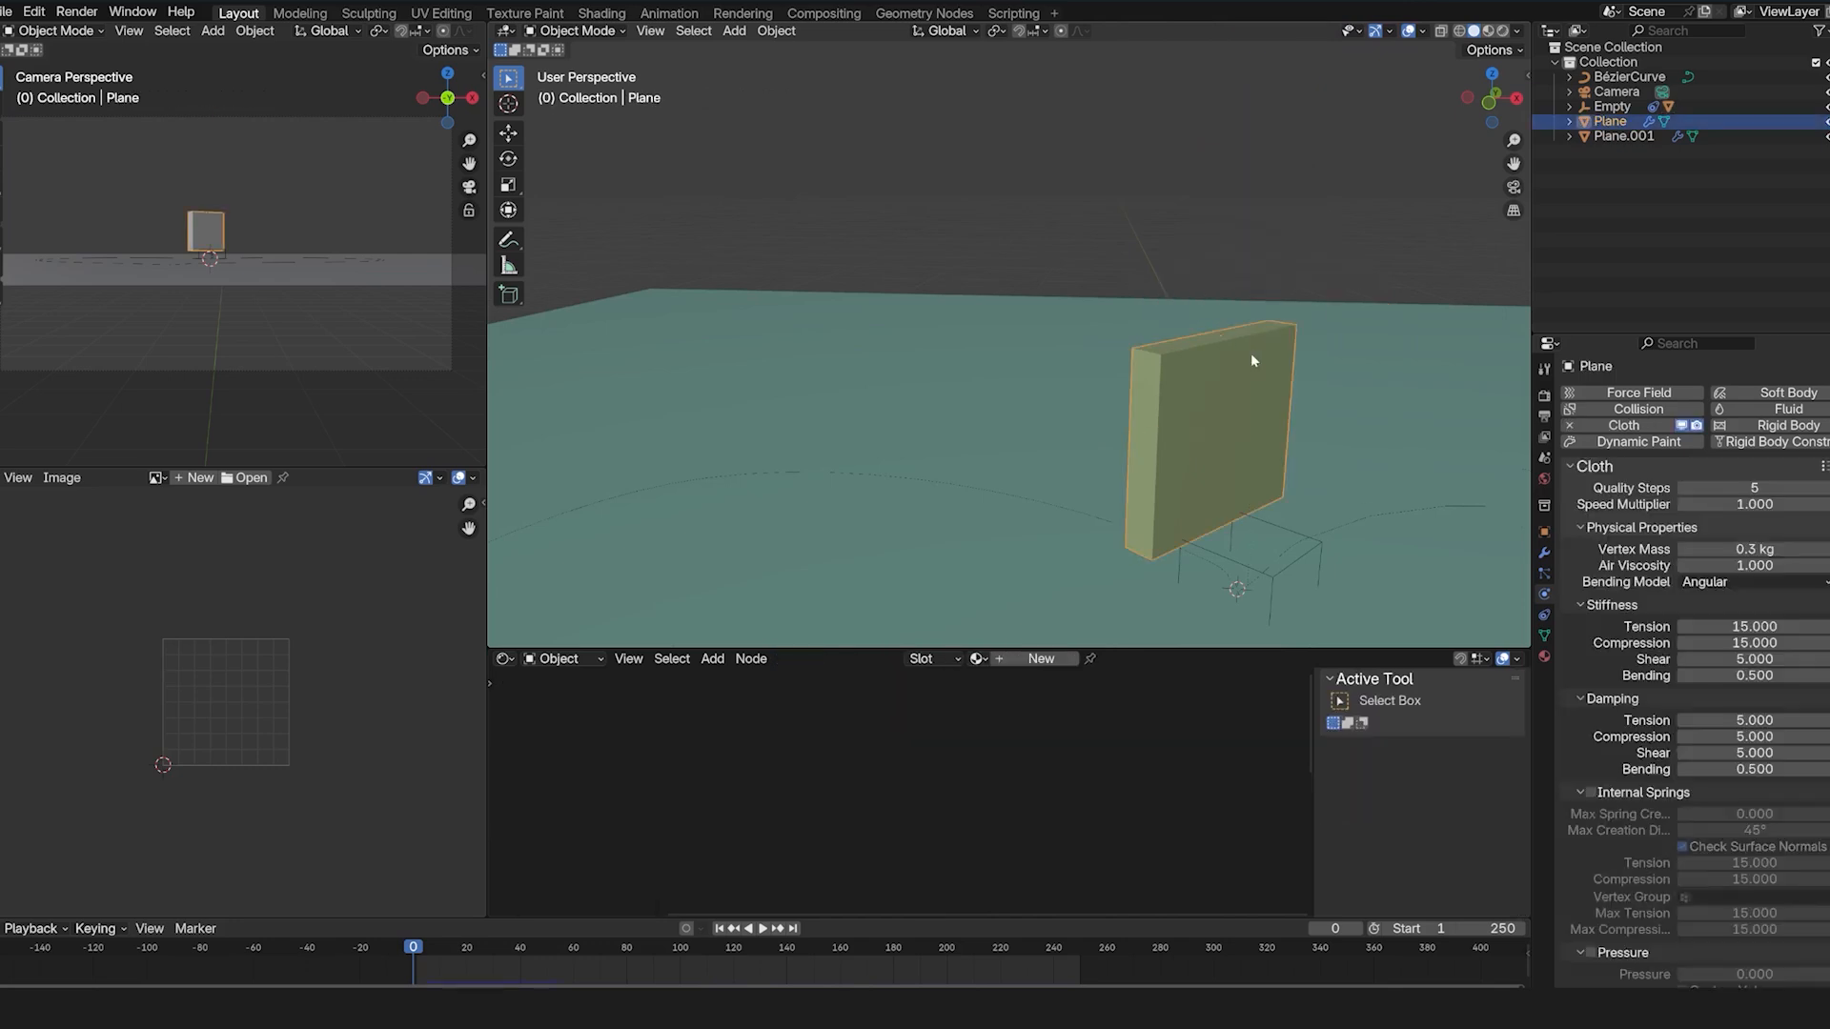
click(1545, 635)
key(Tab)
middle_drag(1174, 363, 999, 310)
key(alt+a)
drag(920, 273, 1254, 319)
key(alt+a)
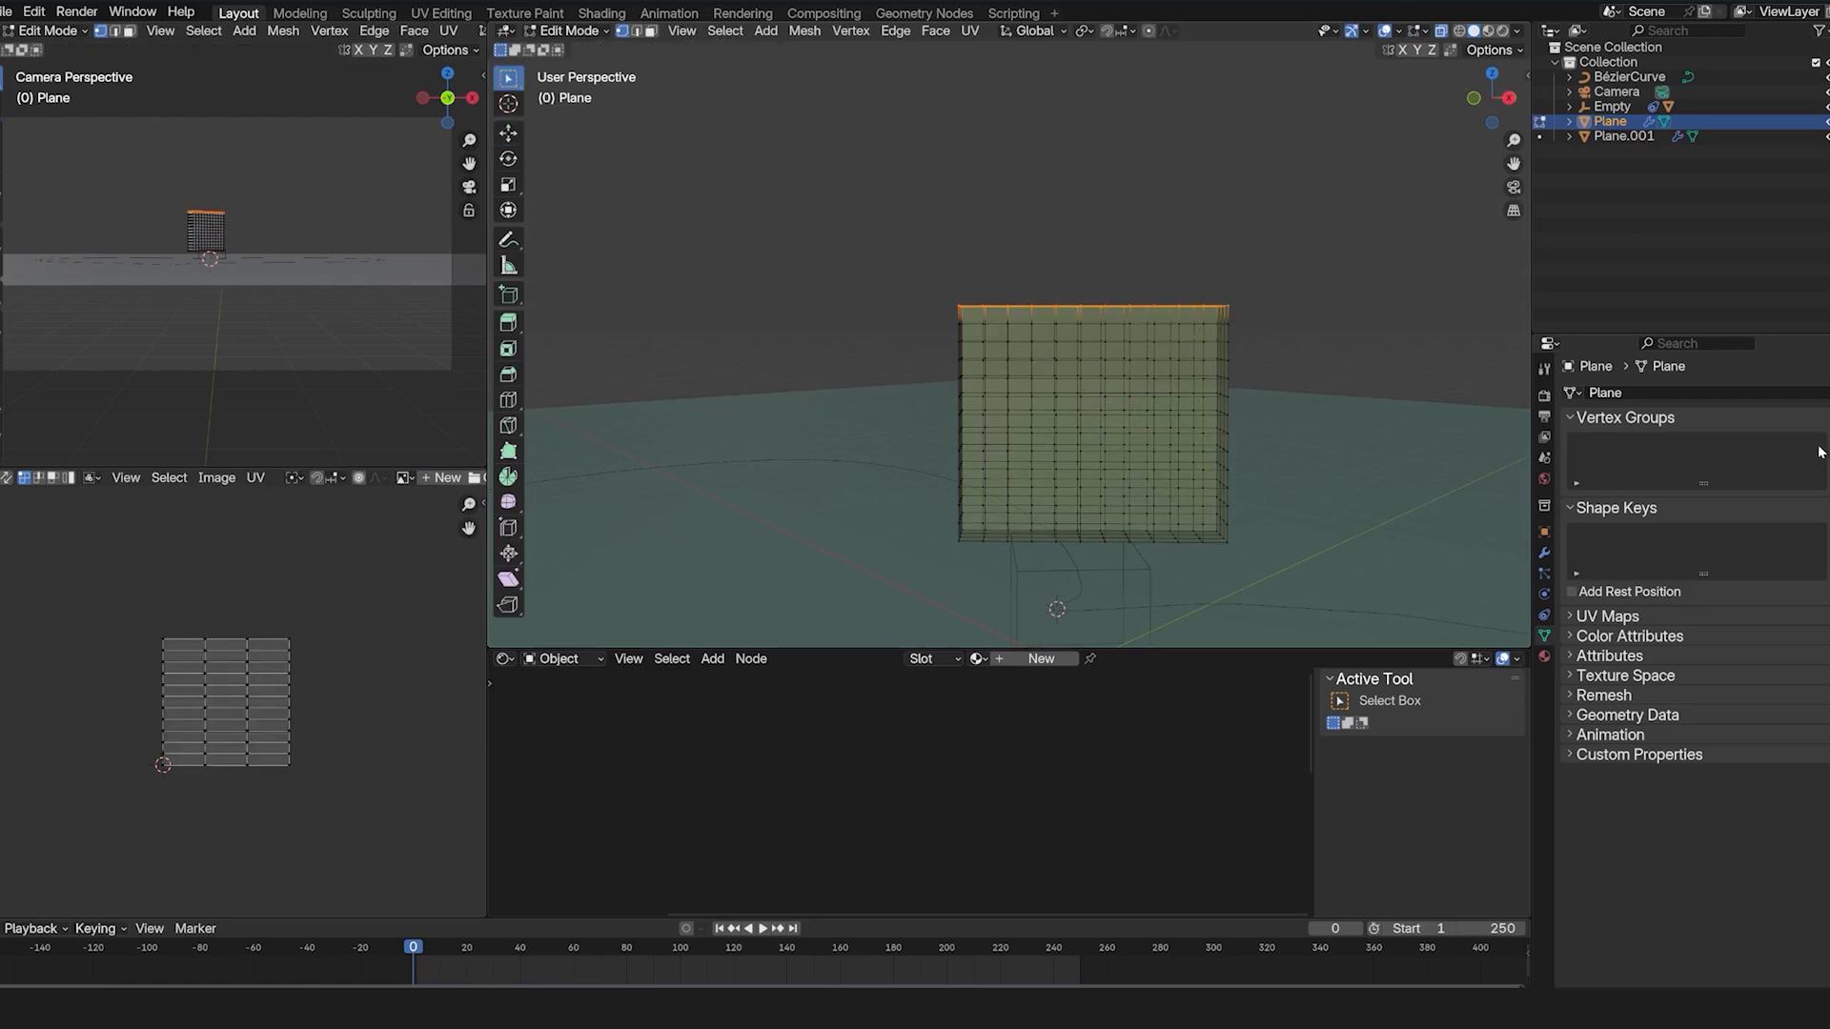
Create a vertex group named pin for the selected top vertices and return to Object Mode.
click(1828, 442)
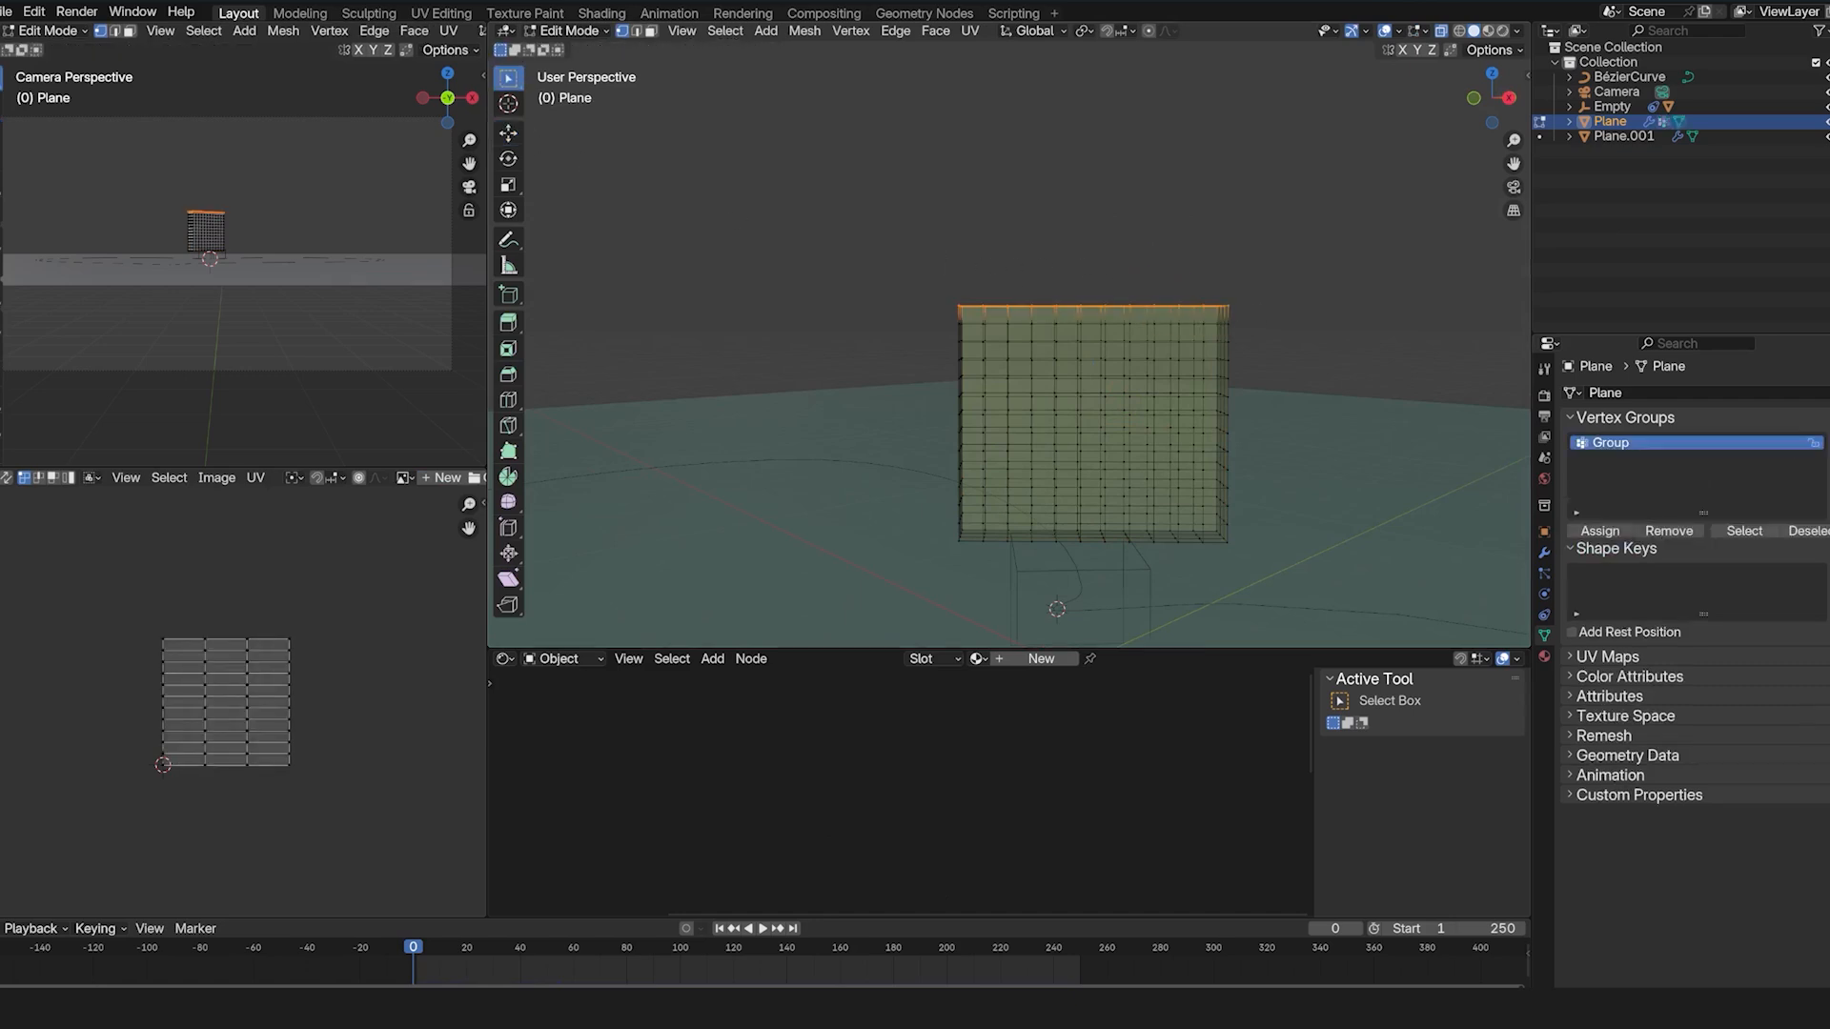
double_click(1621, 449)
text(pin)
key(Return)
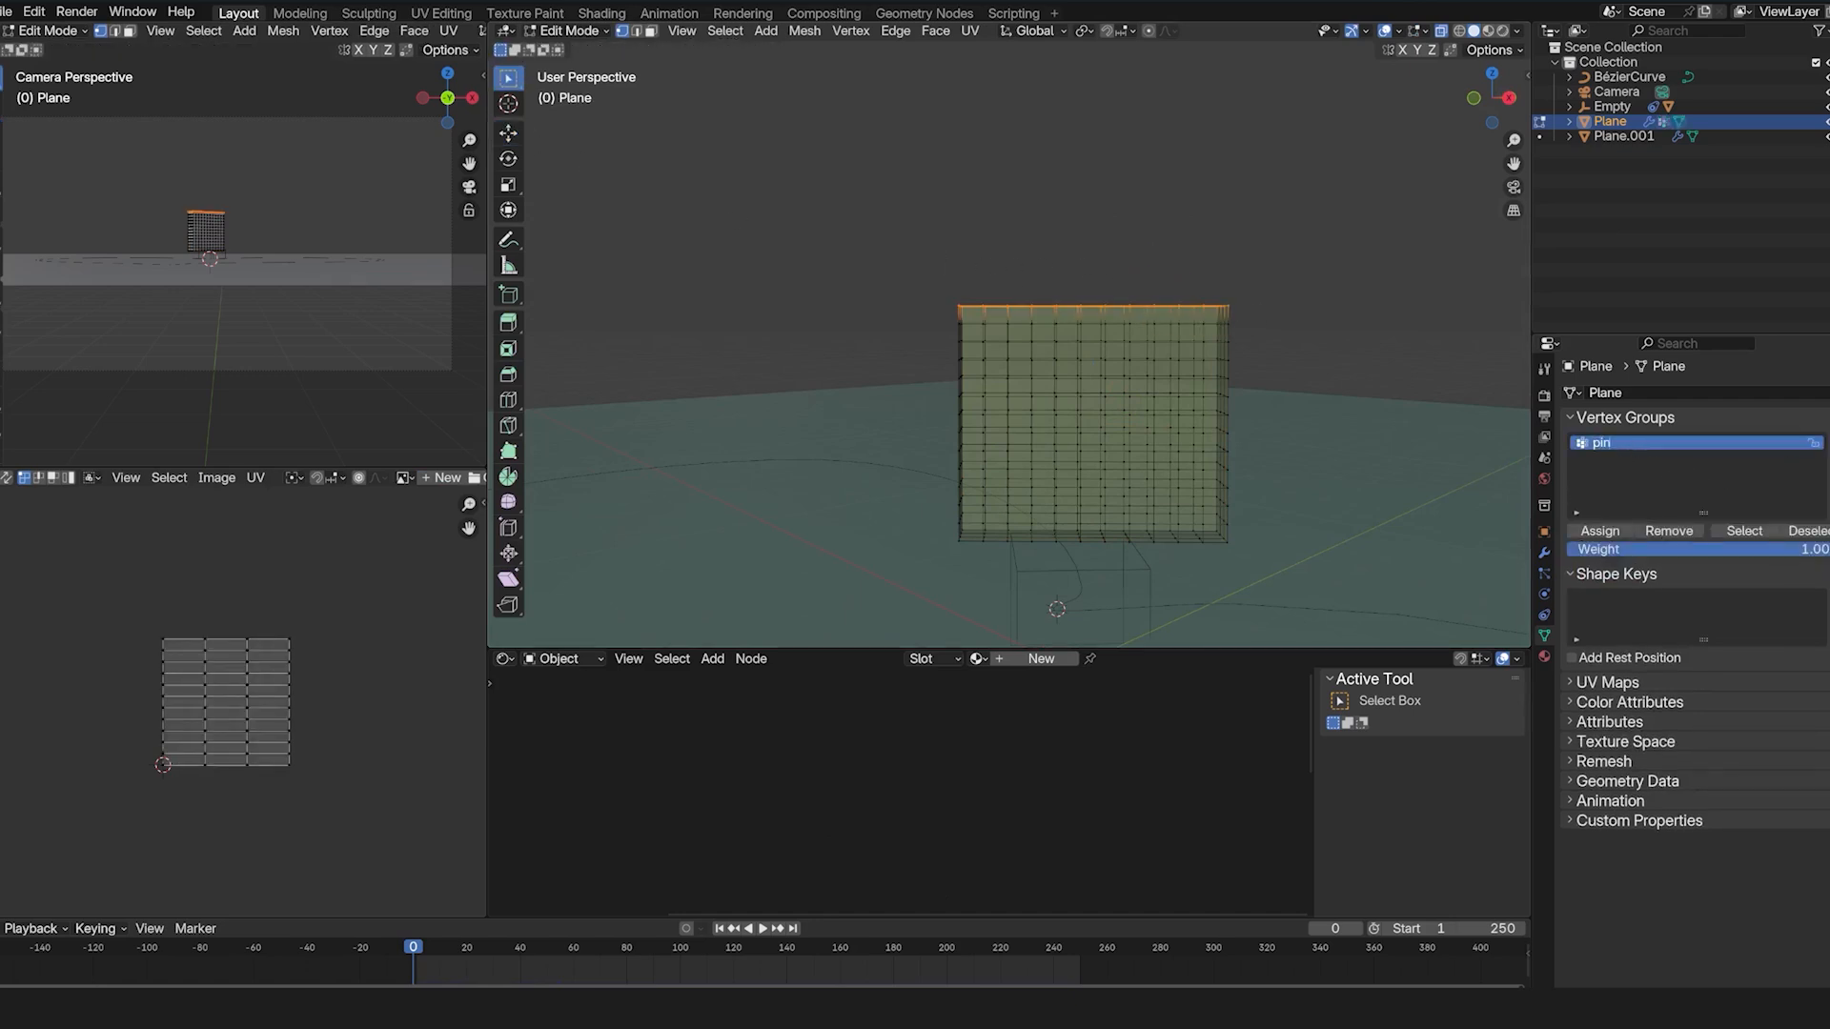
key(Tab)
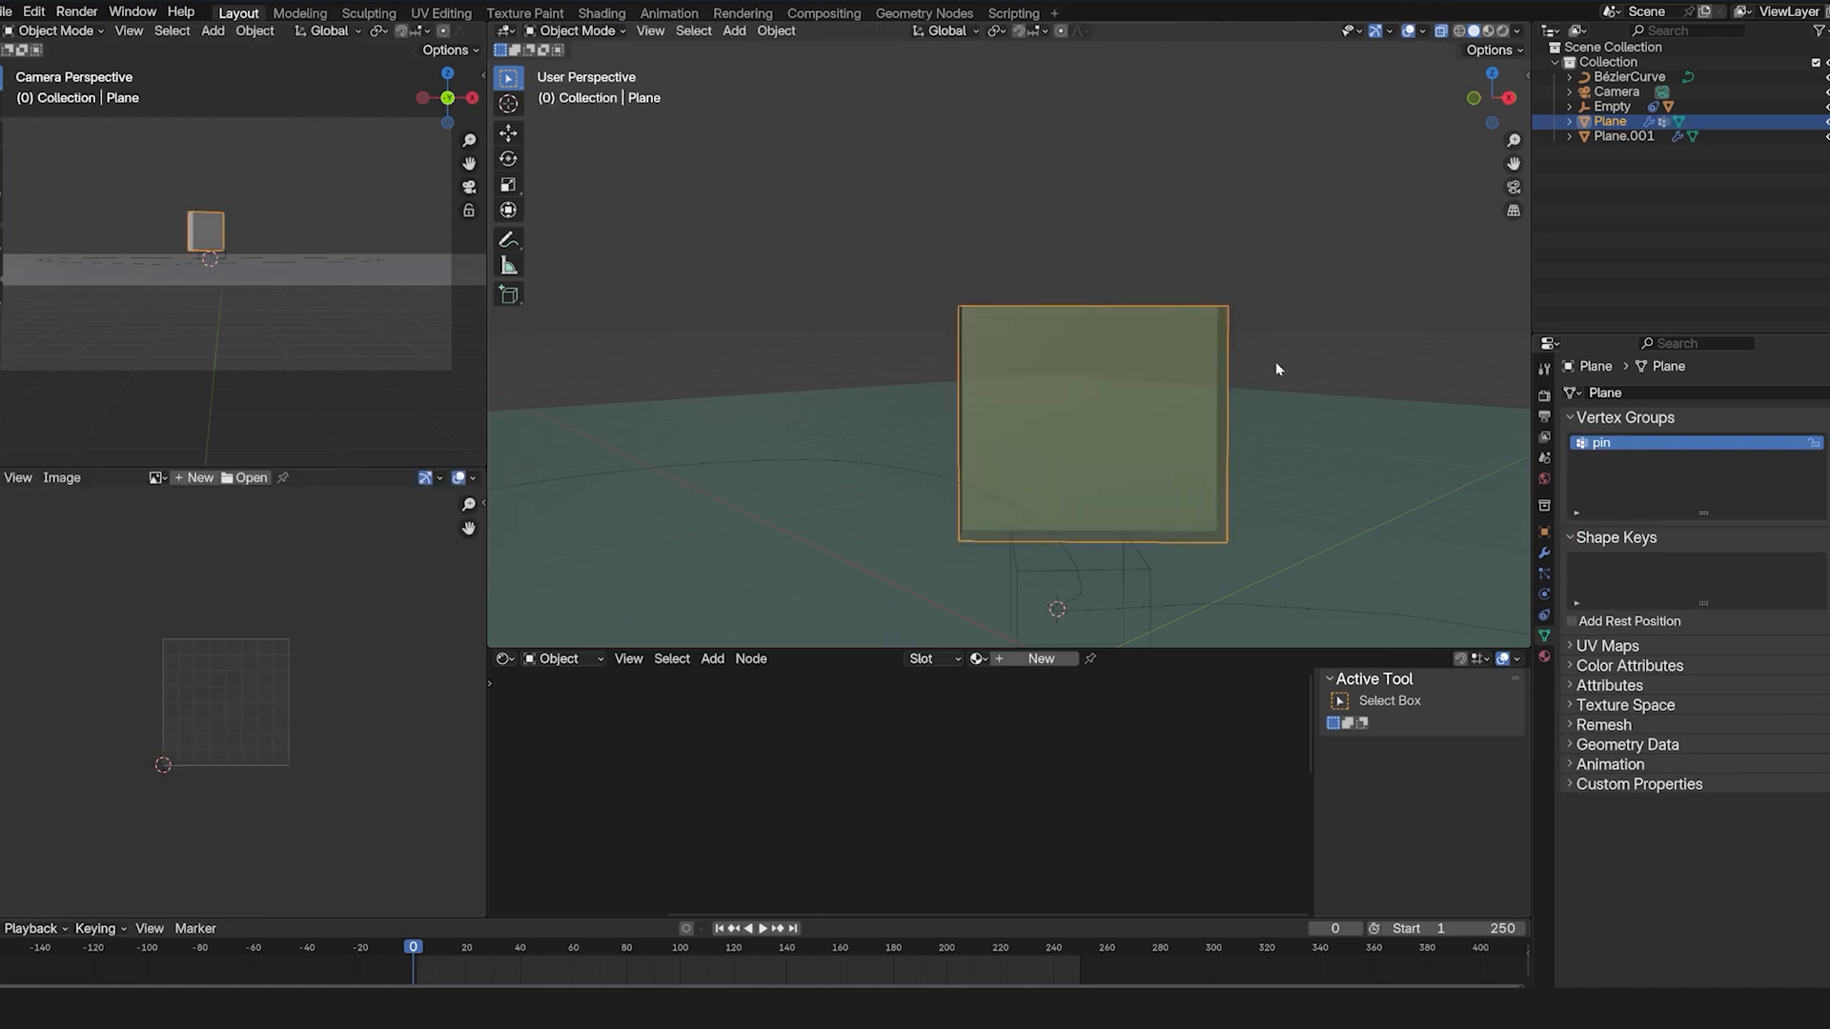
Set the Pin Group in the bristle block's cloth Shape settings to pin.
click(1545, 595)
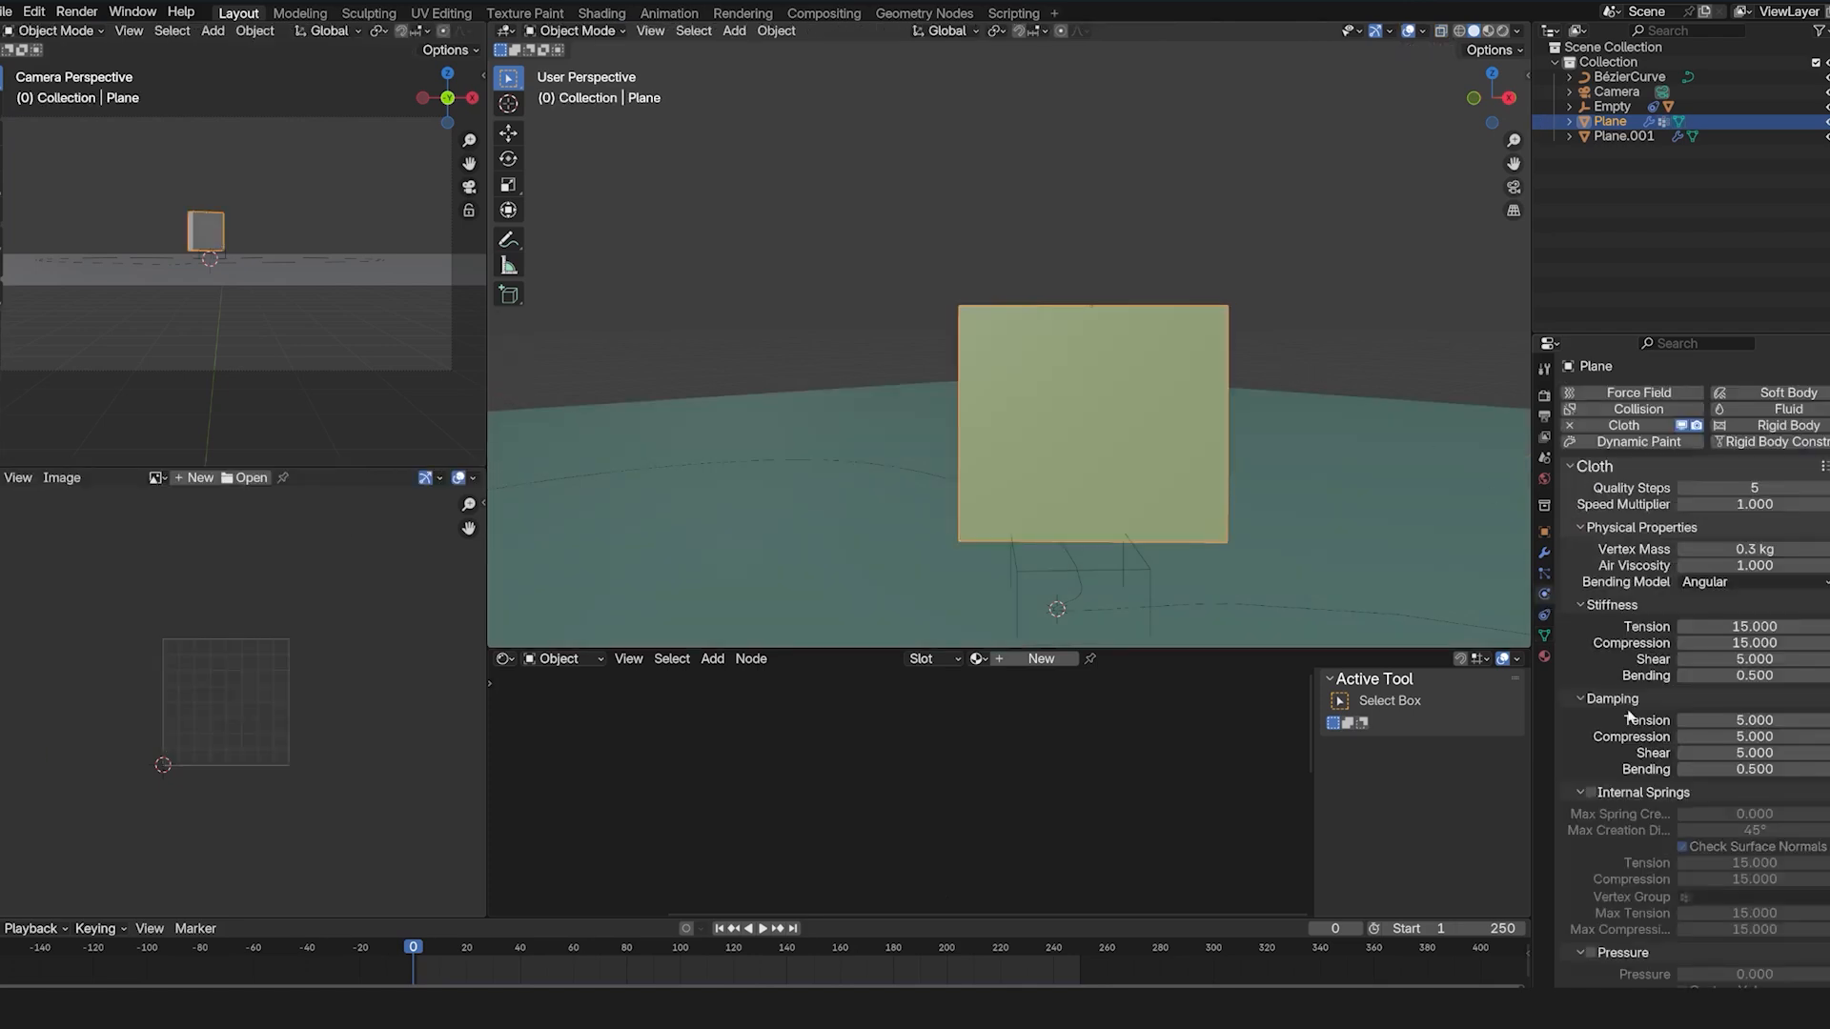
scroll(1631, 496, down, 5)
click(1605, 928)
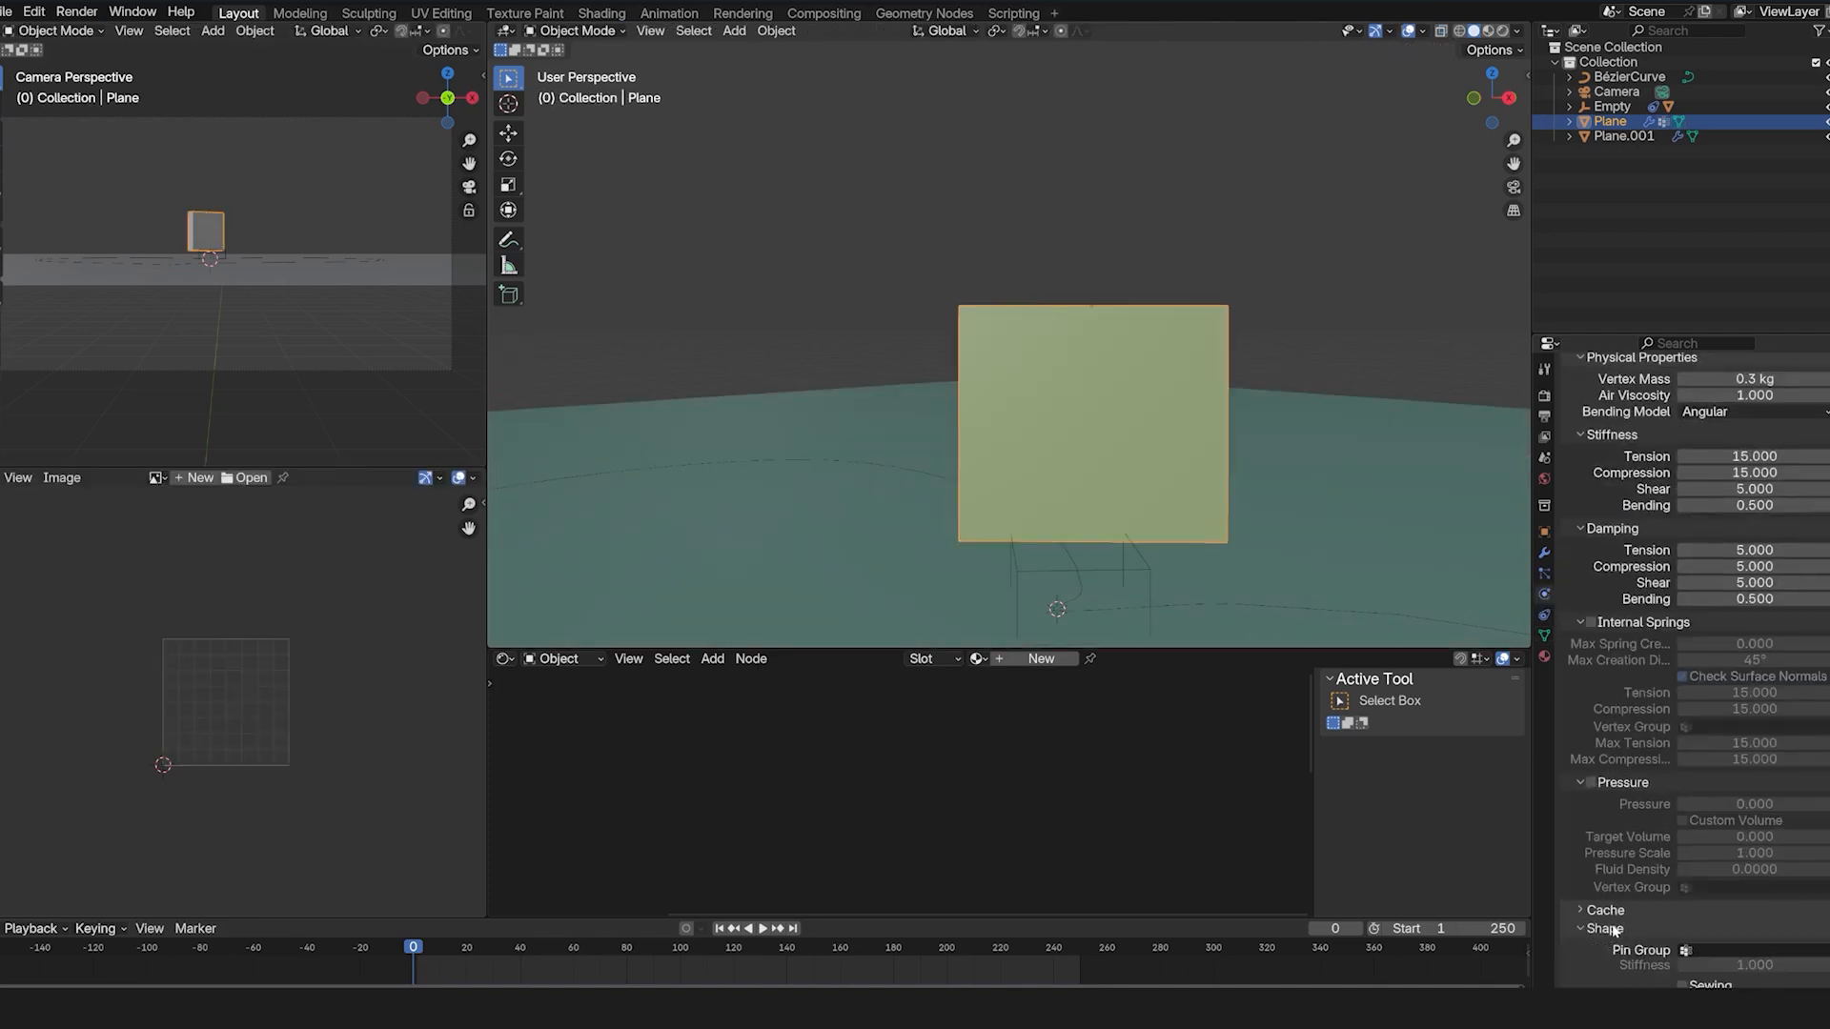
scroll(1620, 905, down, 3)
click(1744, 836)
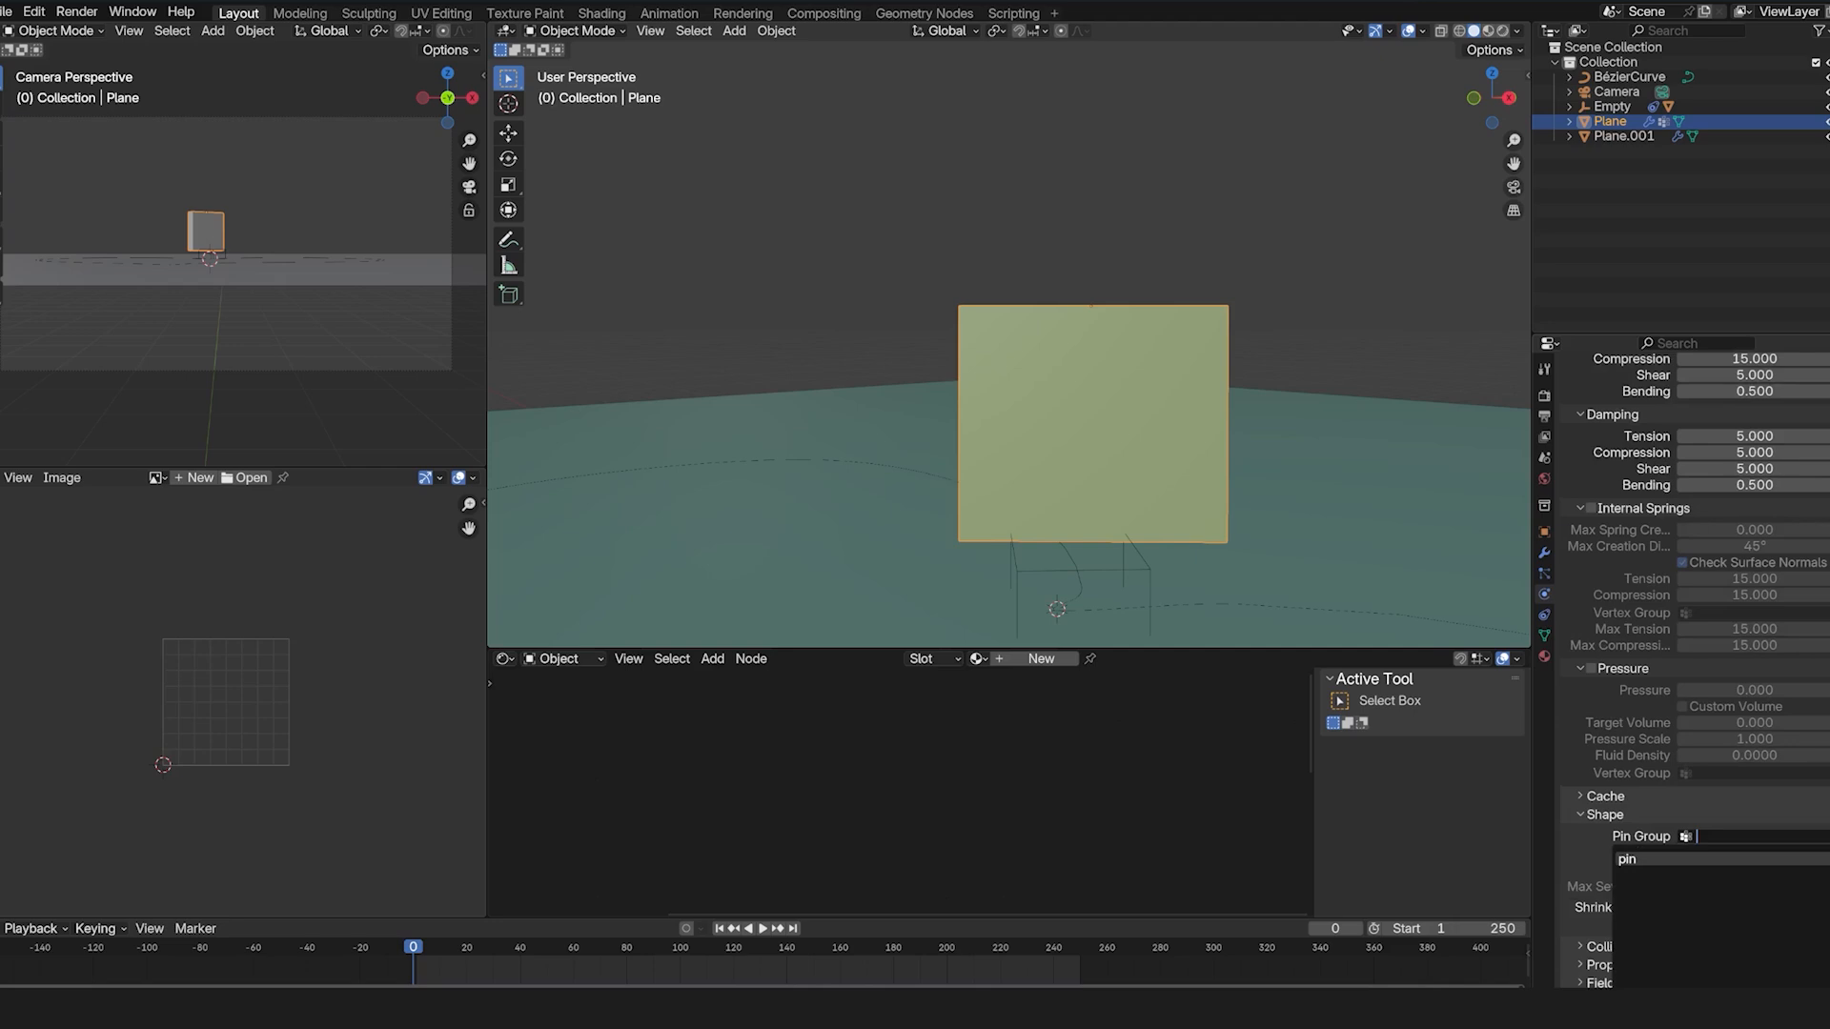
click(1627, 858)
Play the cloth simulation, and inspect the floor's collision settings and the bristle block's pinned mesh.
key(space)
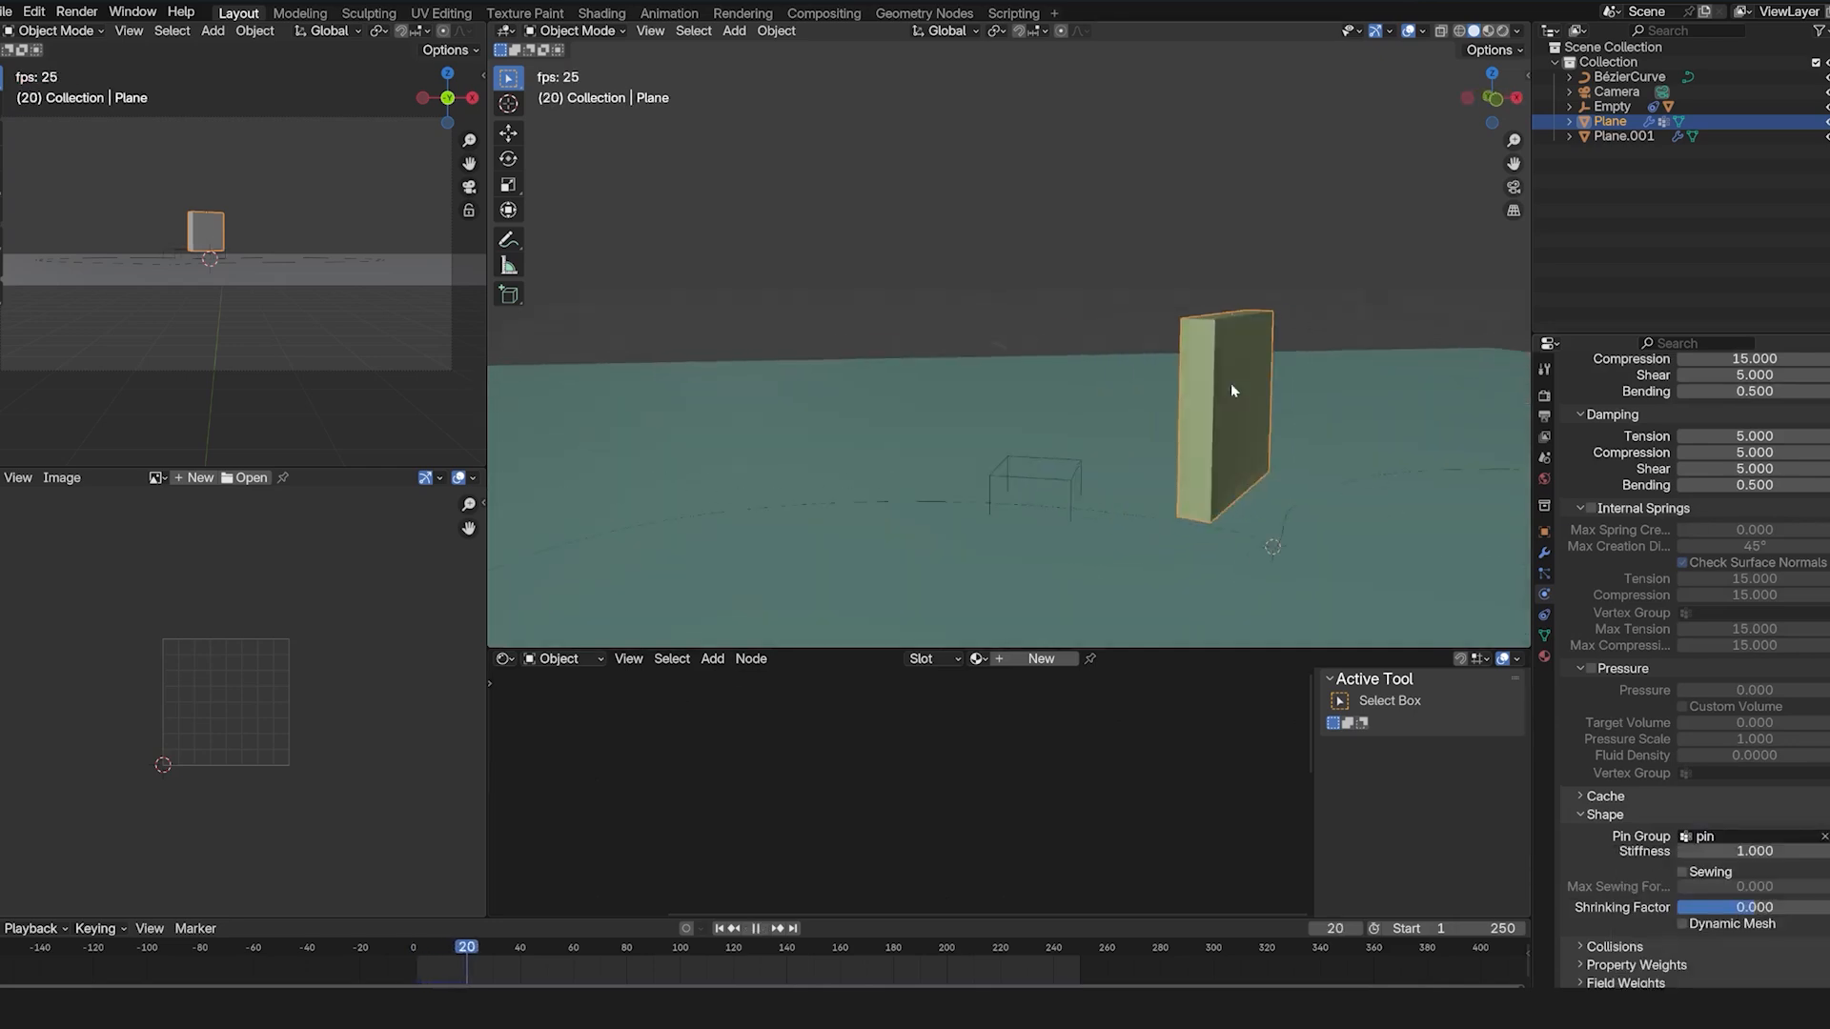
key(Escape)
middle_drag(1300, 383, 1282, 465)
click(1296, 484)
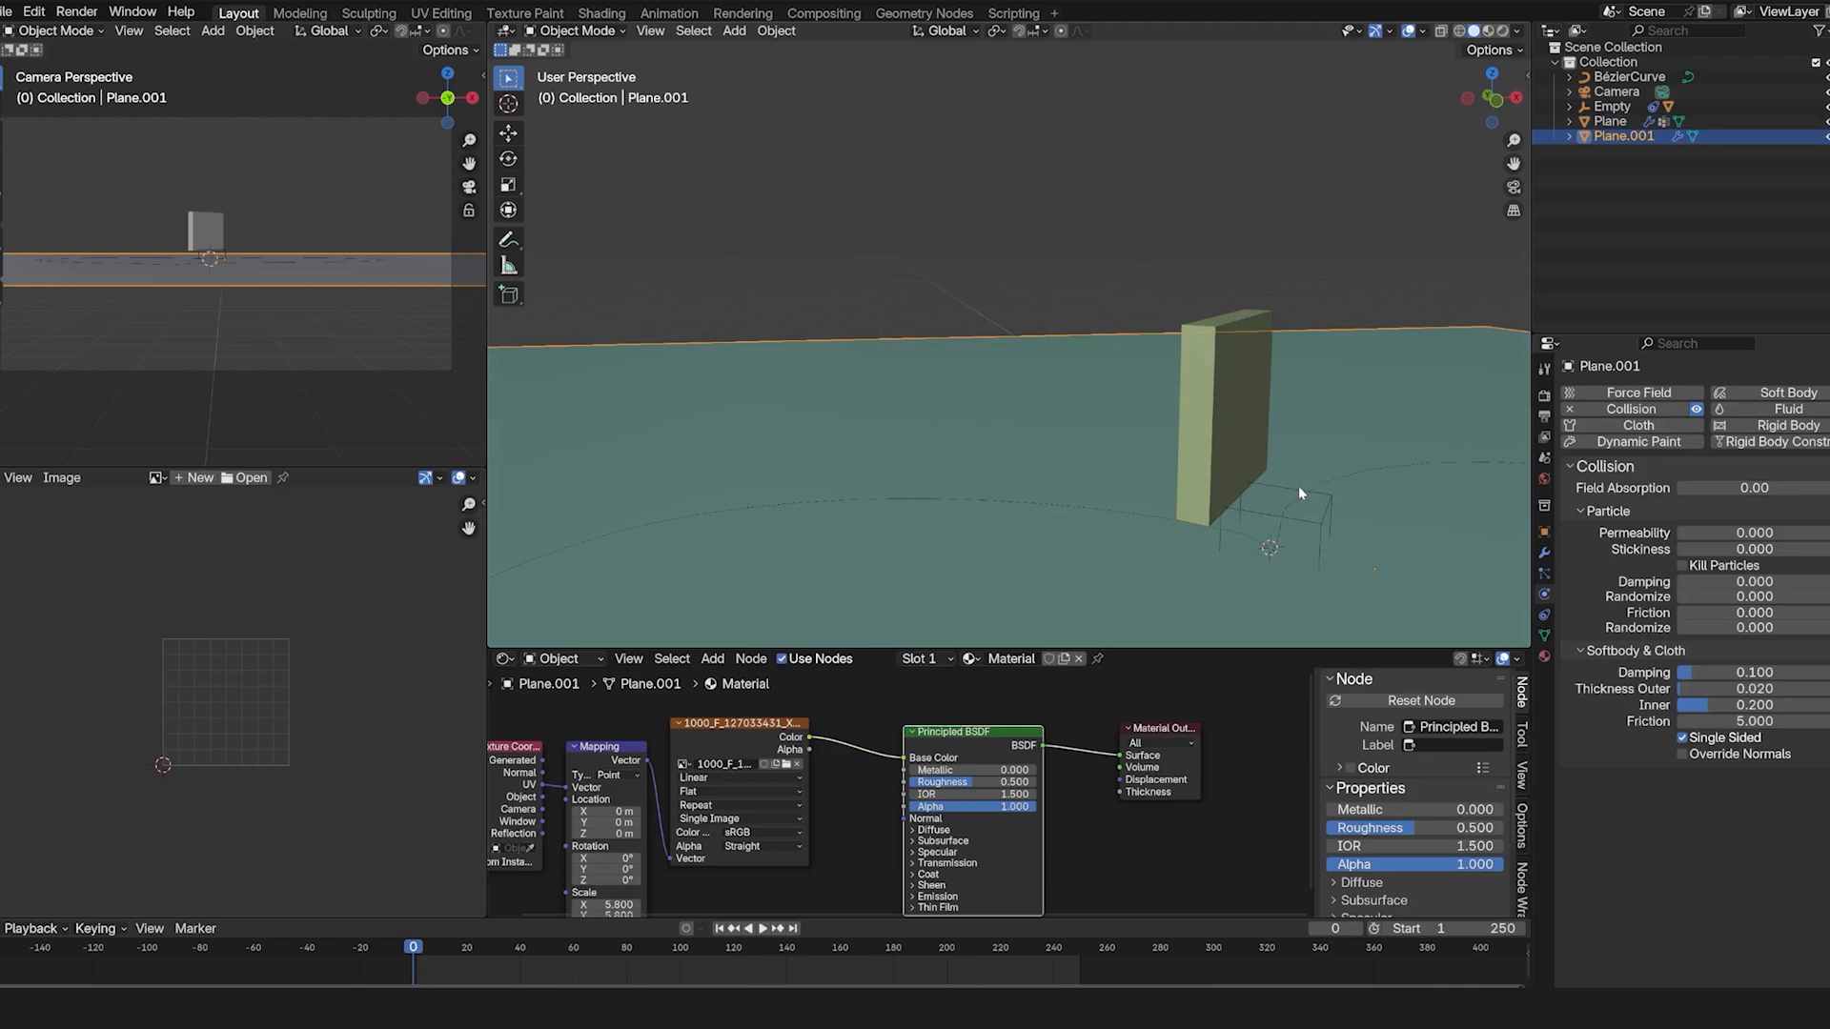
click(1298, 484)
click(1226, 329)
key(Tab)
middle_drag(1227, 336, 1172, 338)
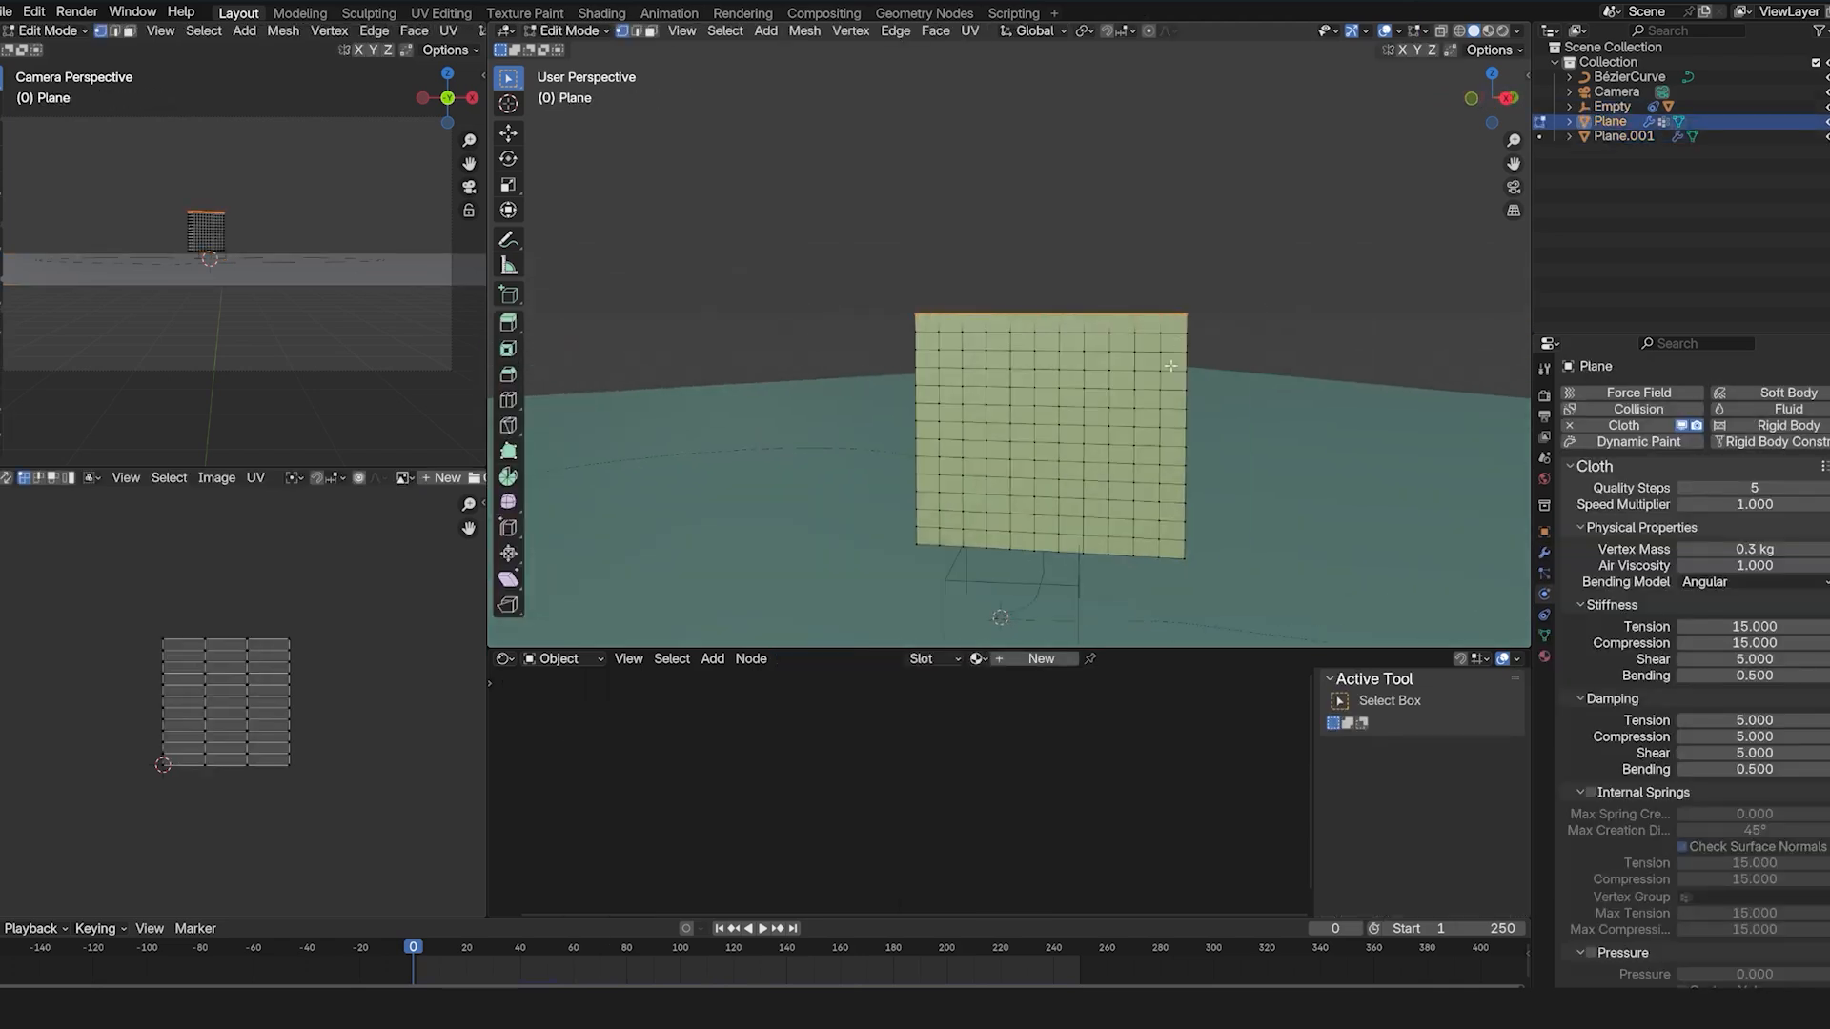
key(Tab)
Unhide the brush and, from the top view, rotate the bristle block parallel to the brush head.
key(KP_7)
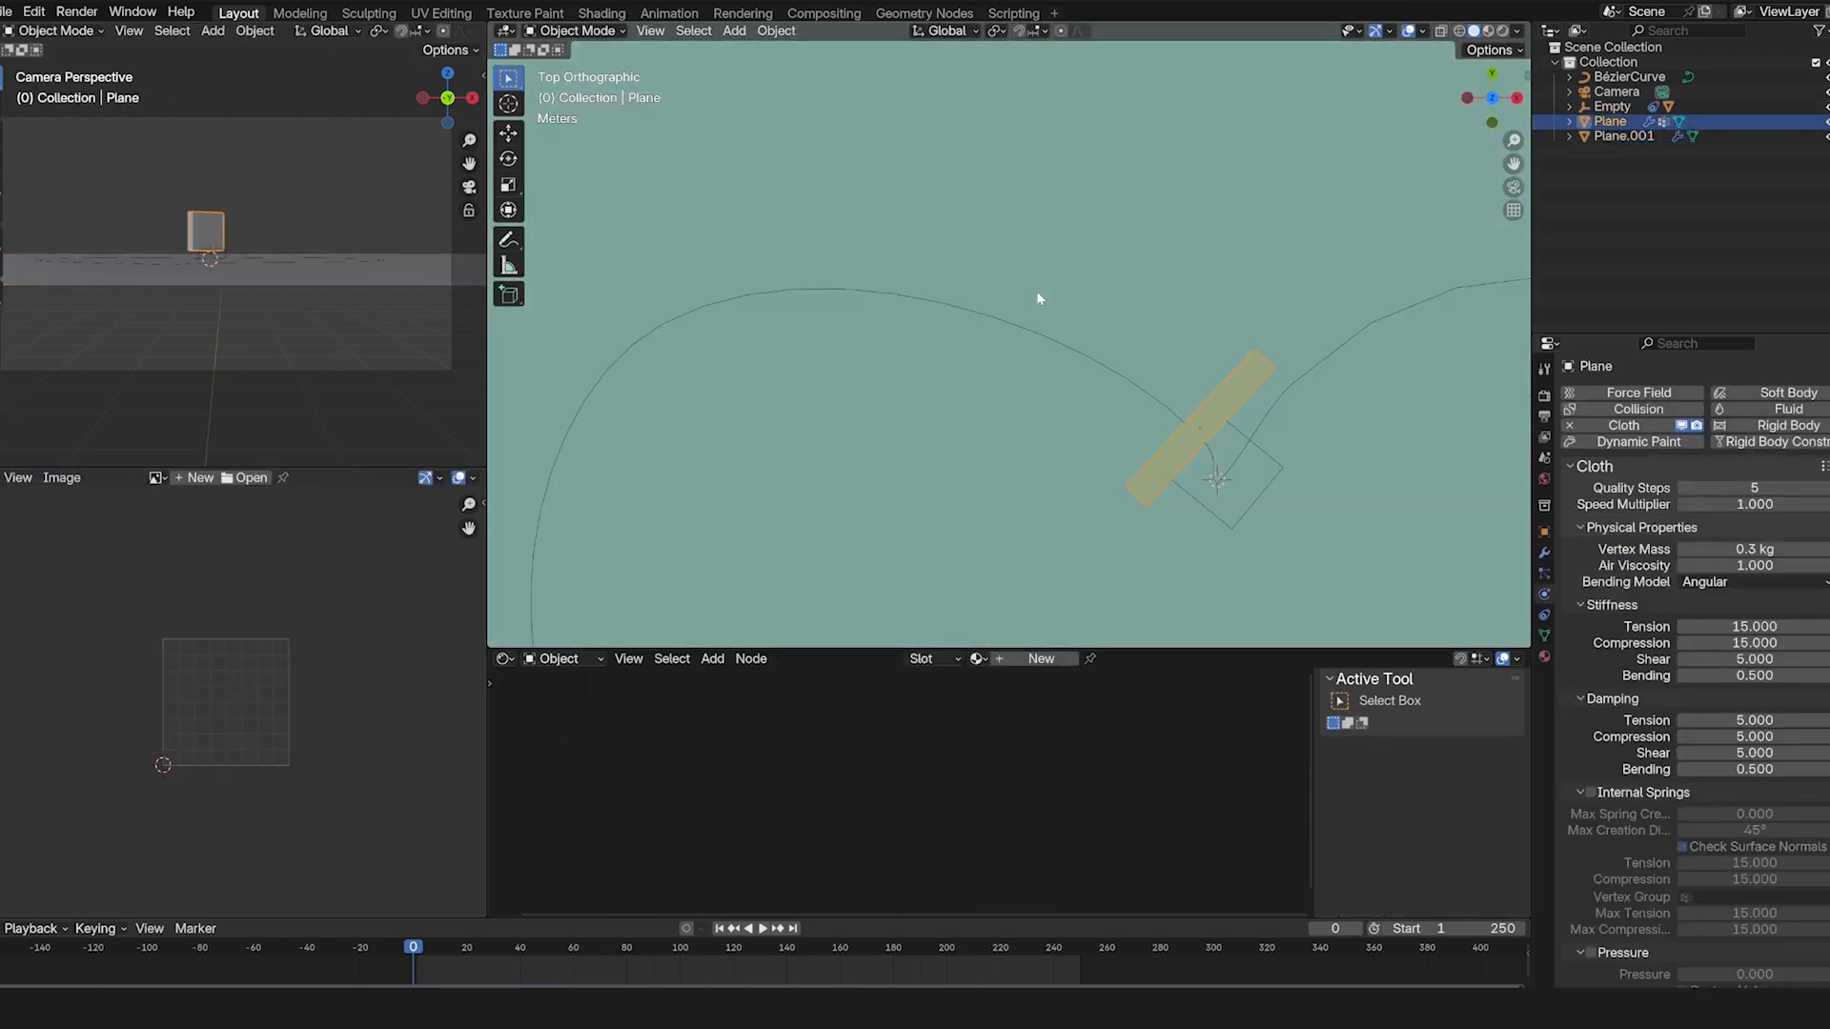
key(alt+h)
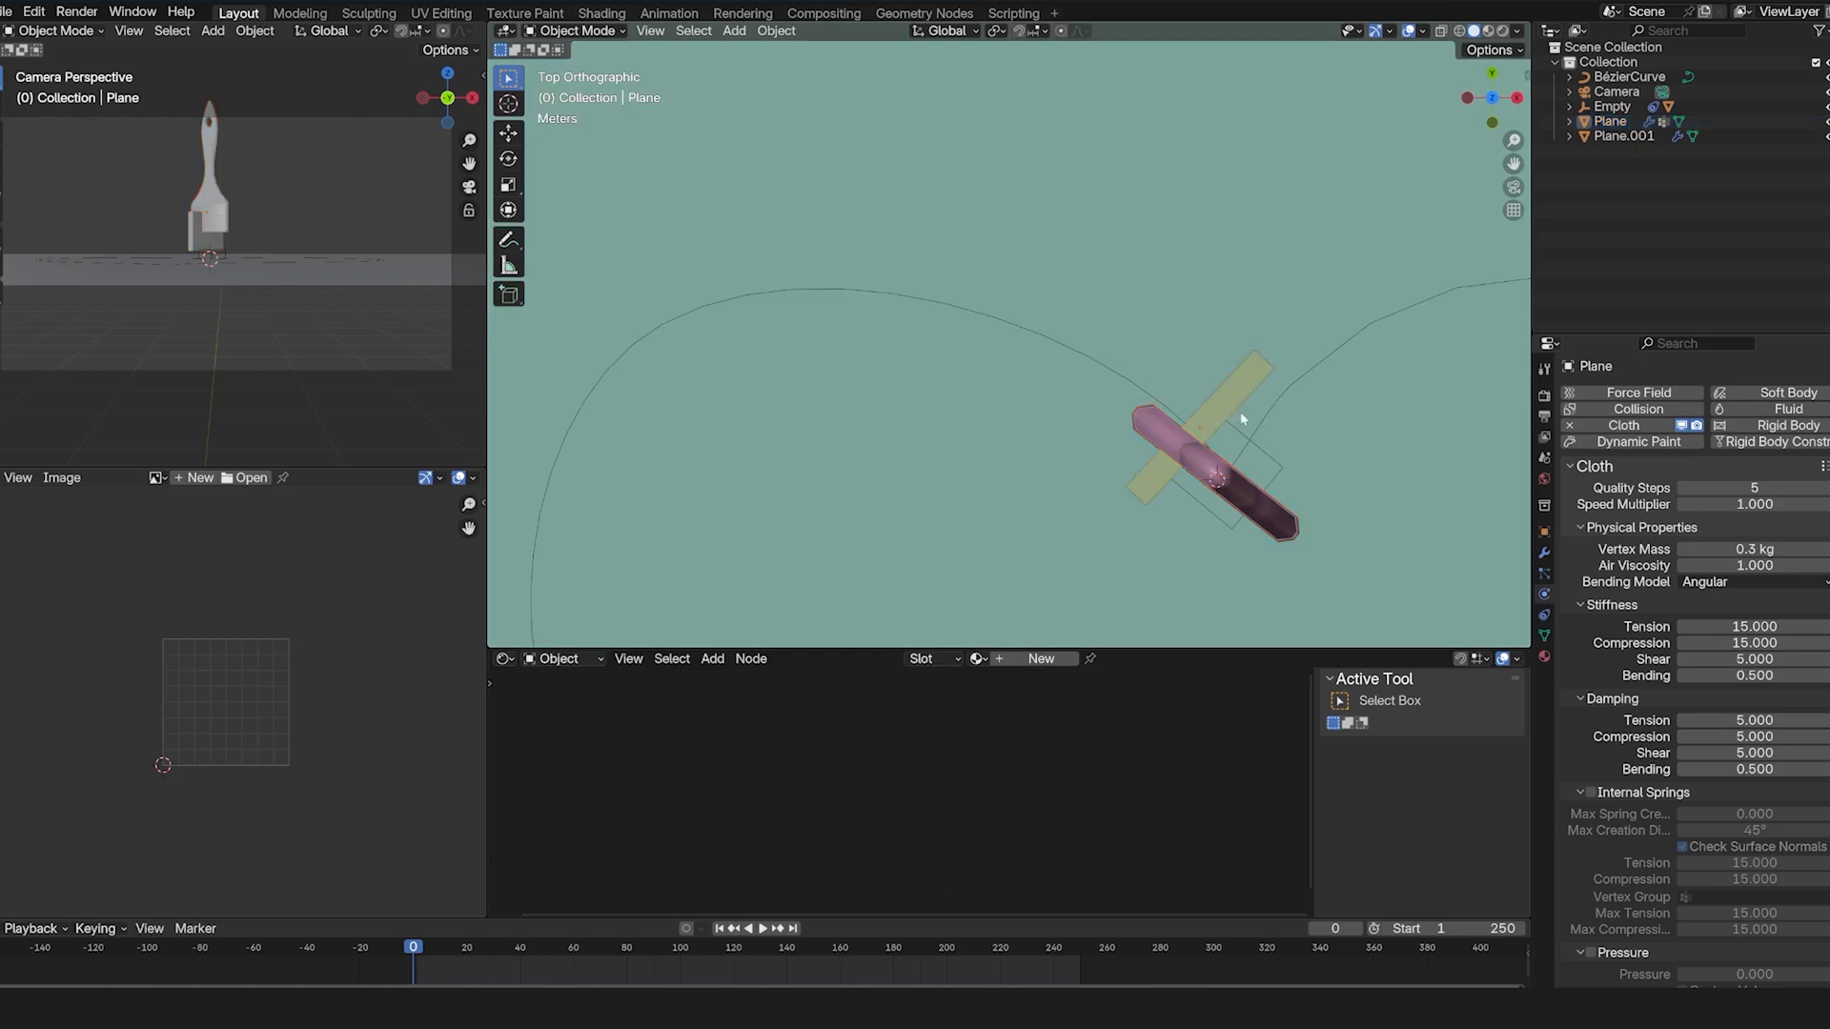
click(1244, 400)
key(r)
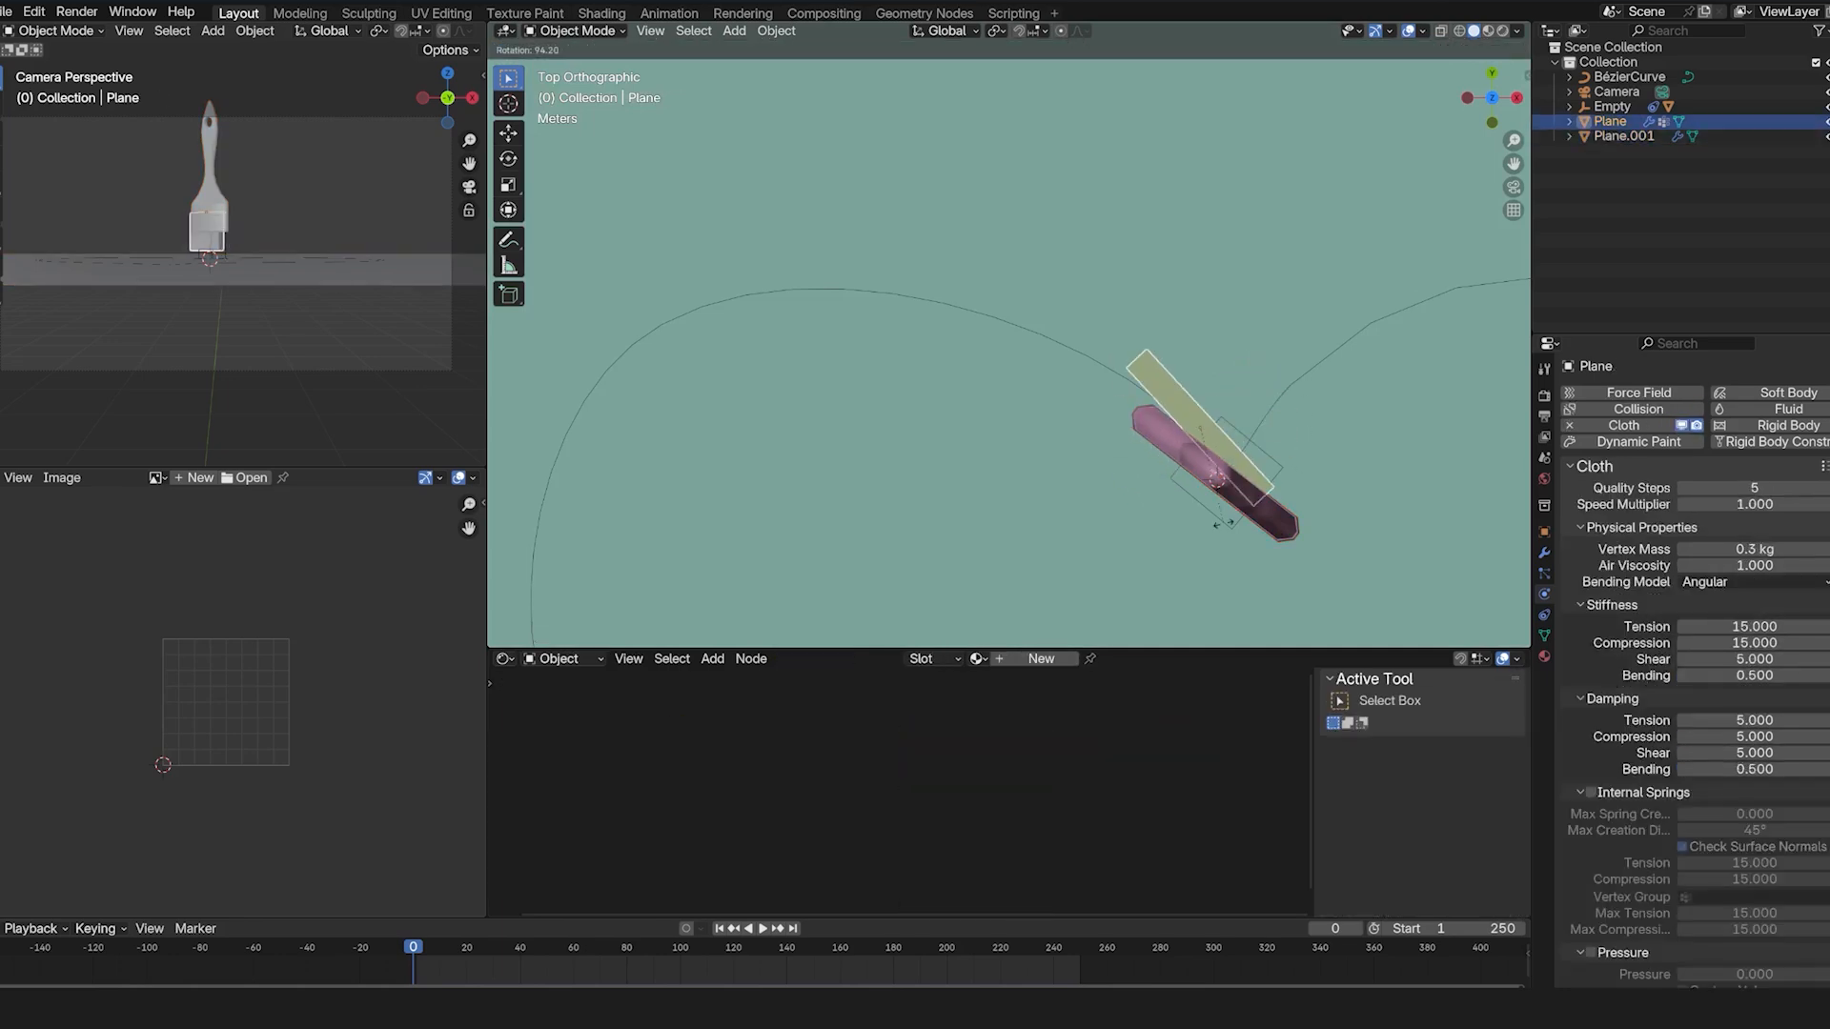
click(1238, 523)
key(space)
key(Escape)
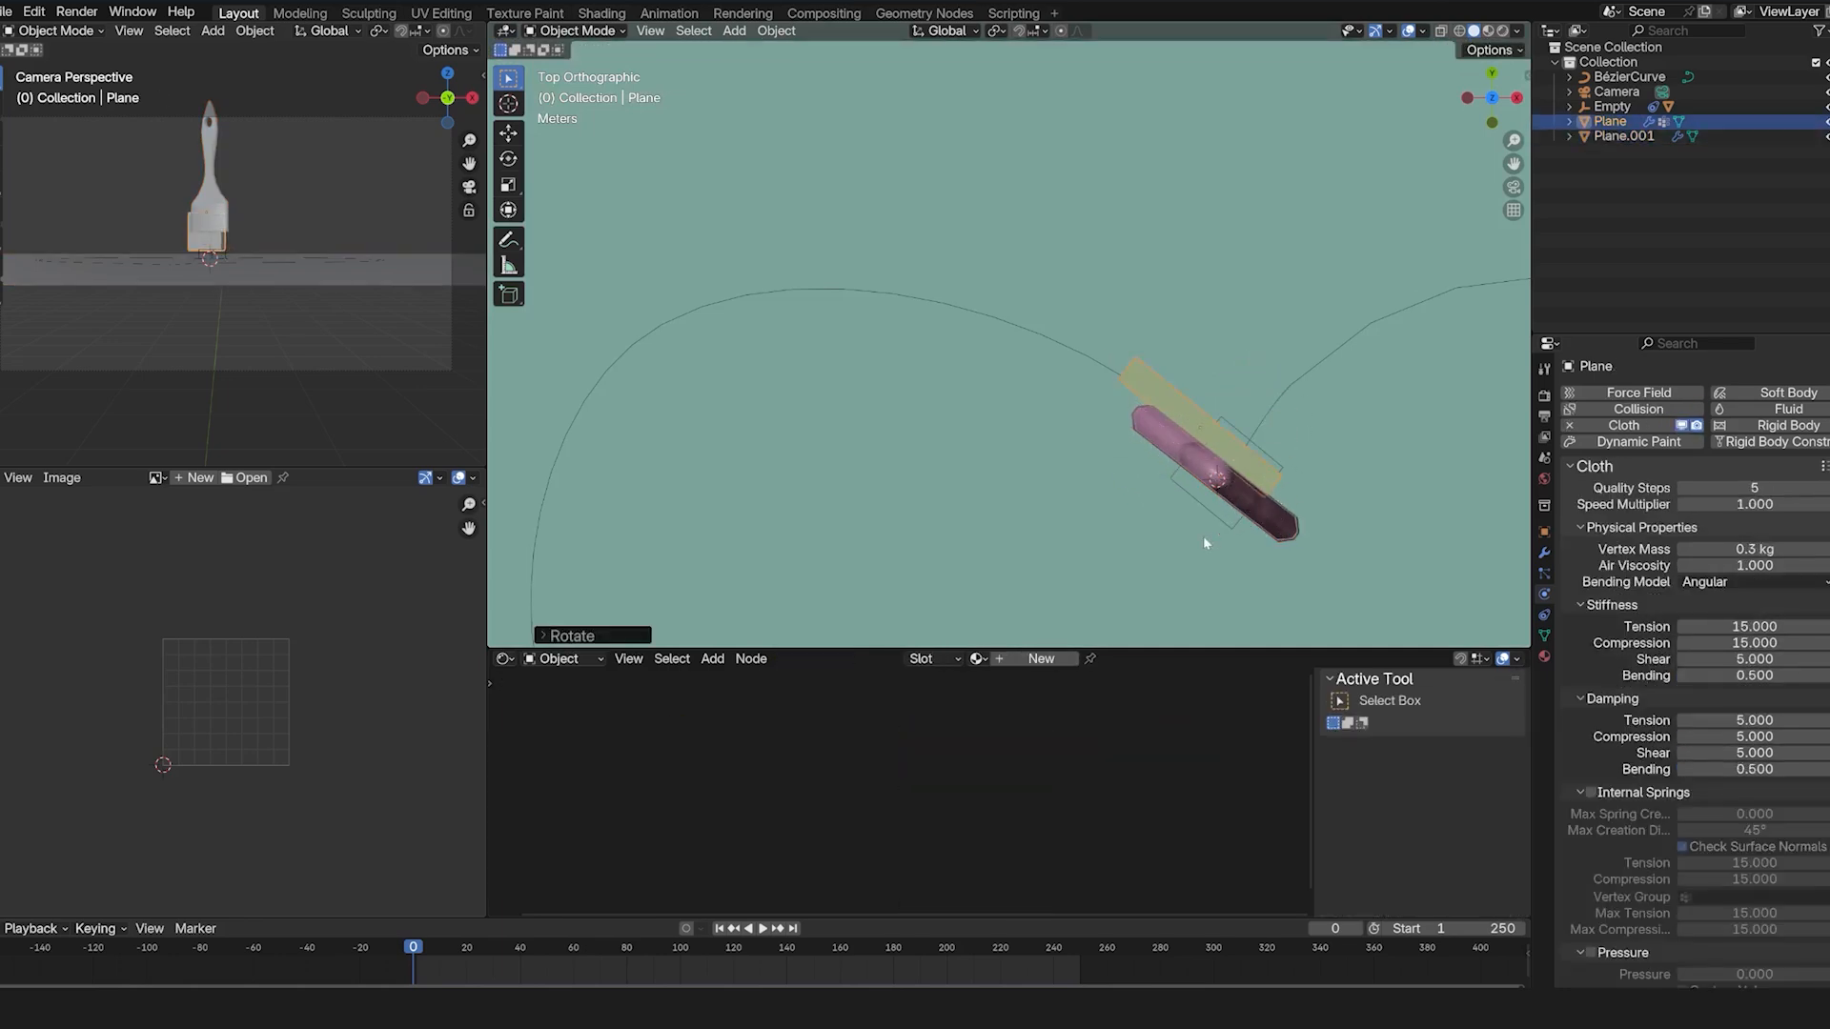
On frame 1, rotate the bristle block to match the brush head and move it directly beneath the head.
key(Right)
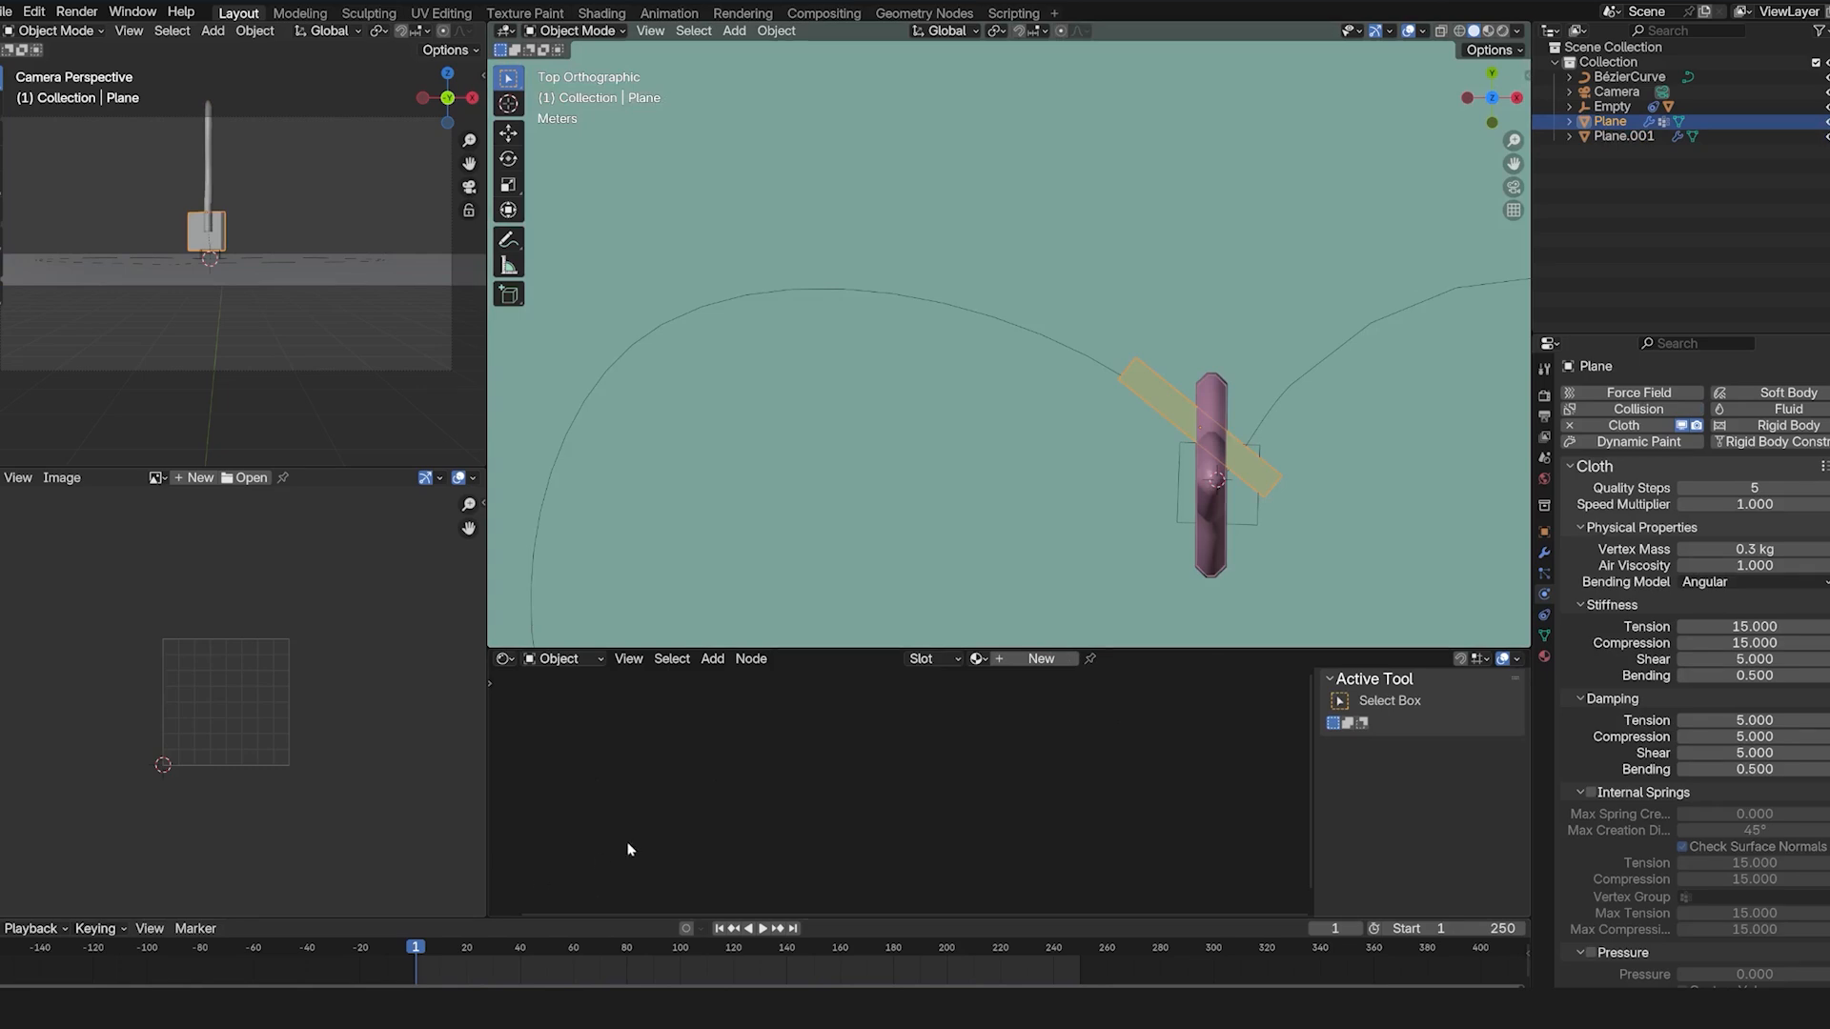
key(r)
click(1220, 522)
key(g)
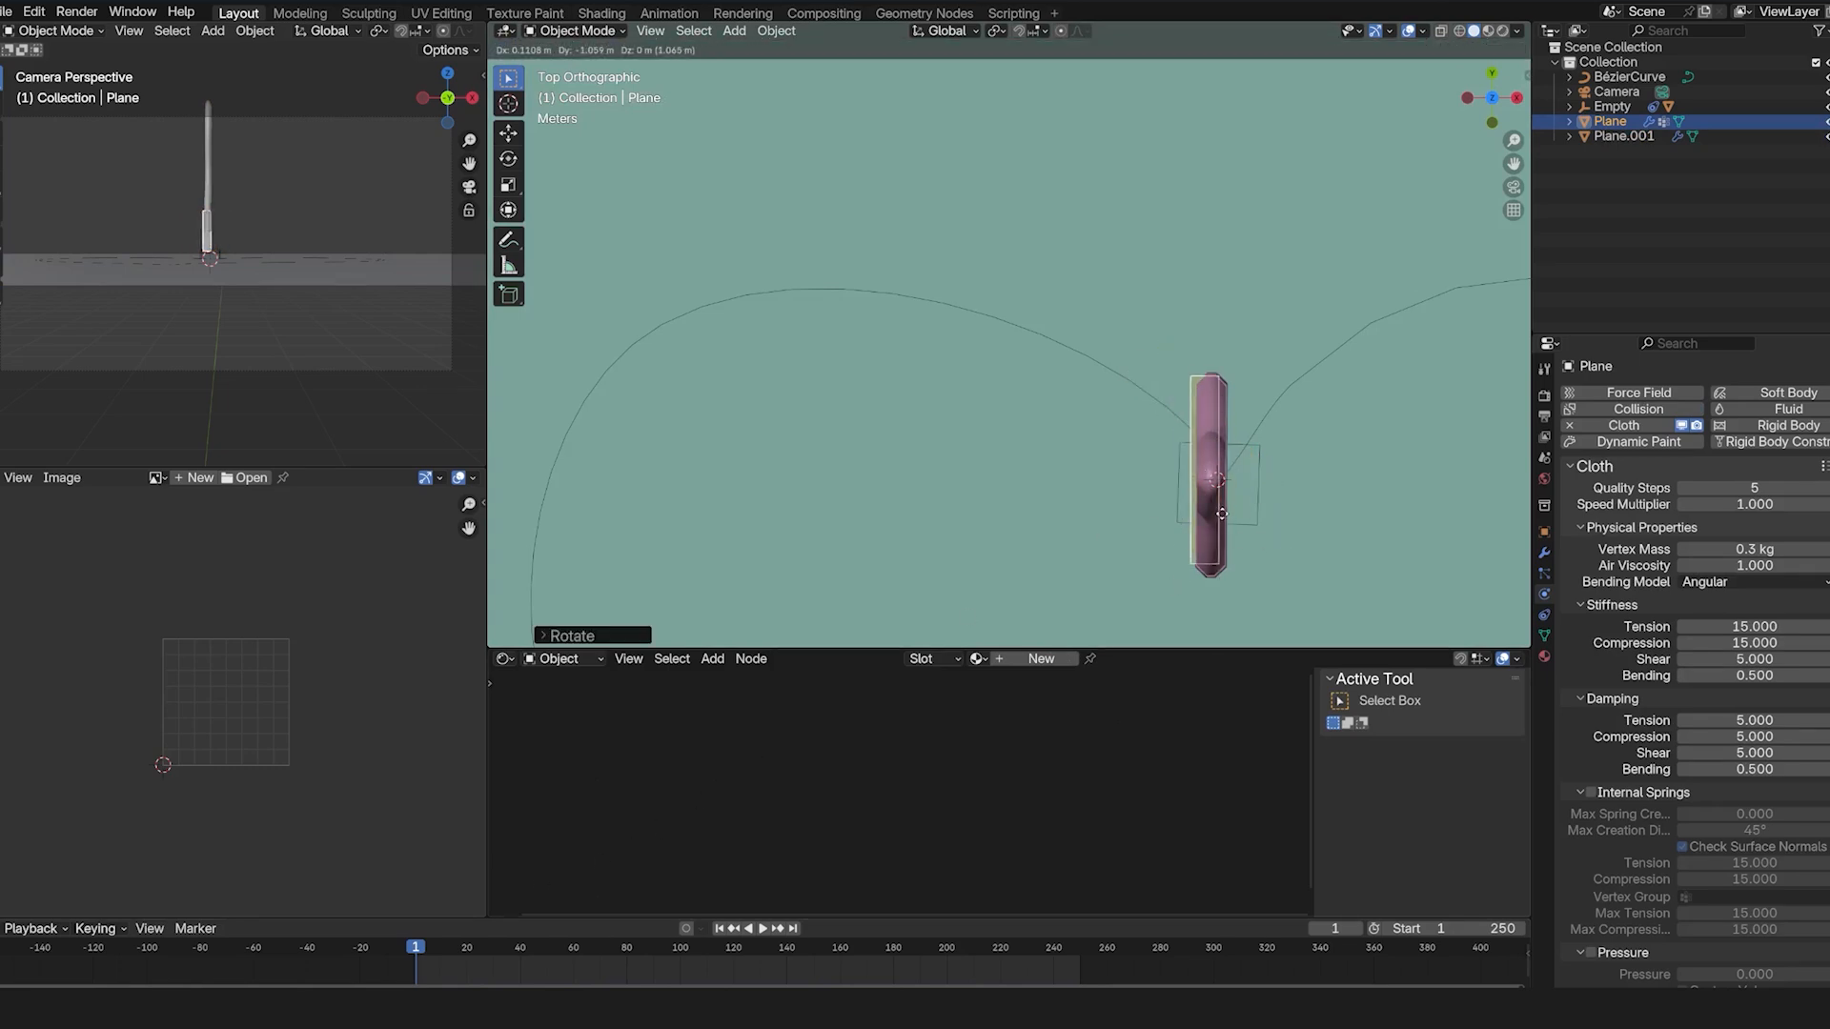
click(1228, 522)
Move the bristle block along the global Z axis so its top edge meets the underside of the brush head.
middle_drag(1229, 521, 1286, 340)
key(g)
key(z)
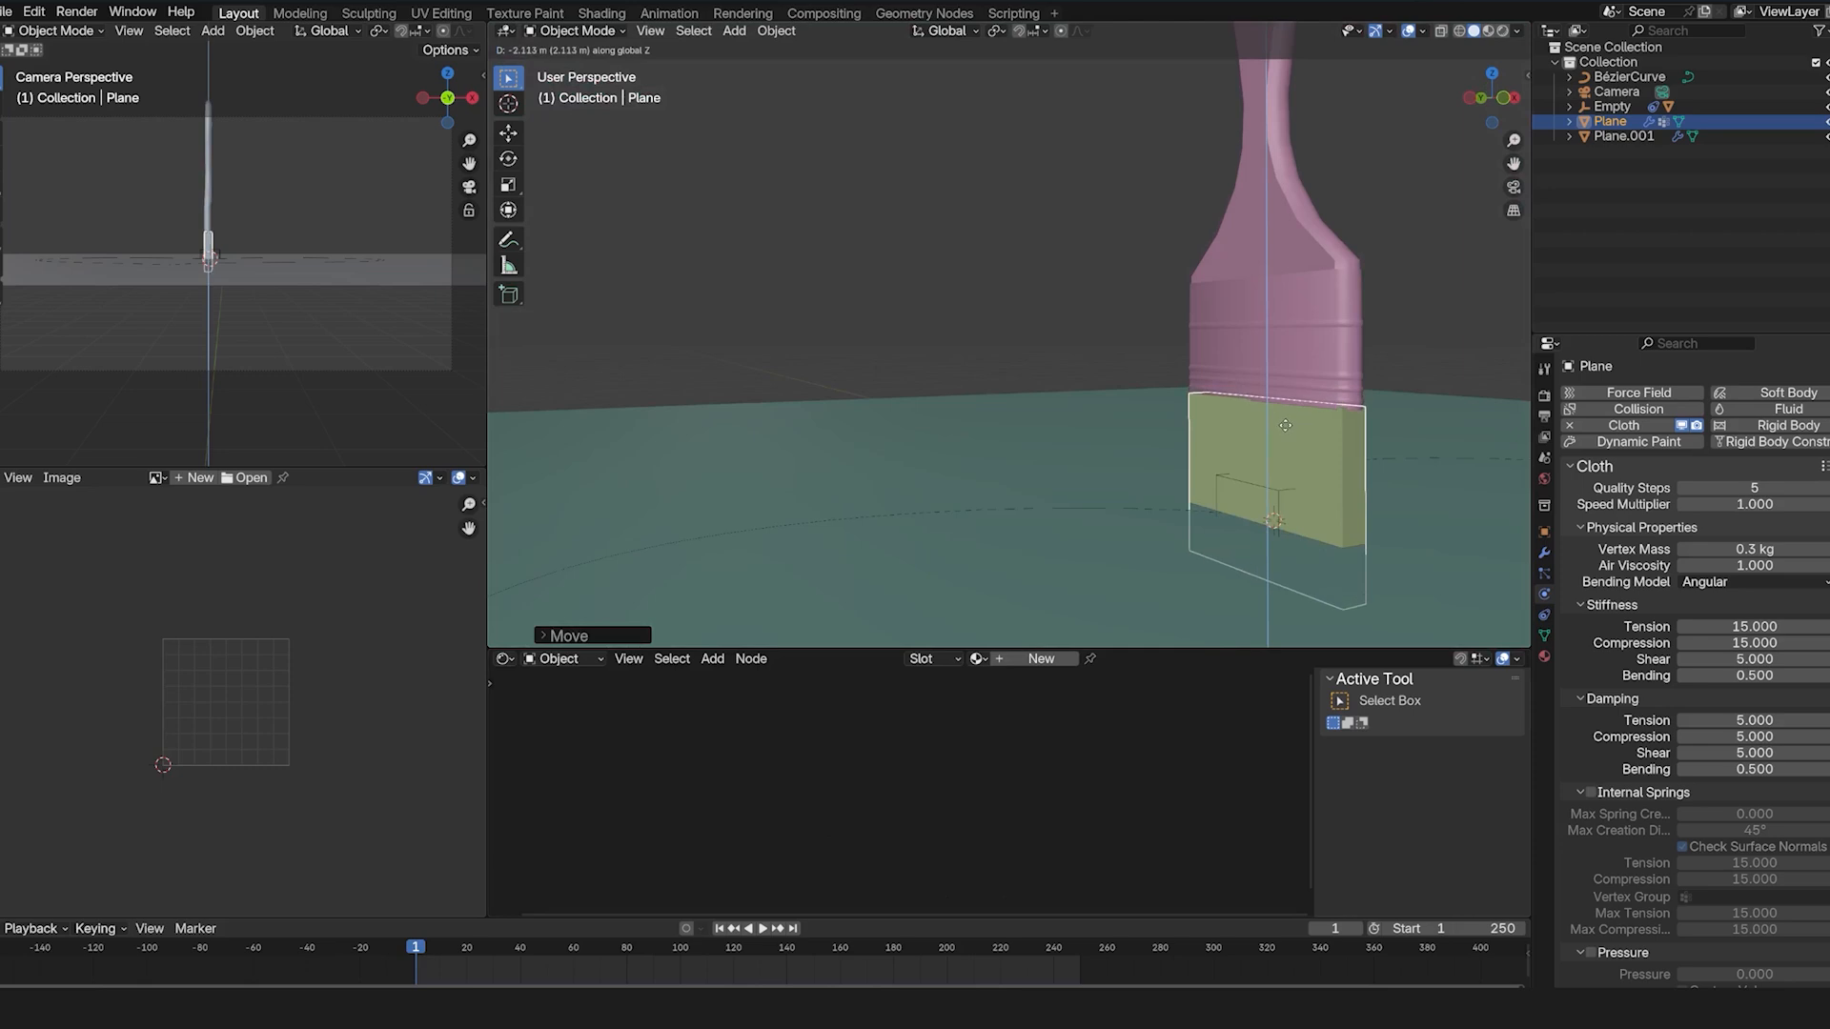
click(1287, 431)
middle_drag(1290, 322, 1210, 323)
scroll(1248, 343, up, 5)
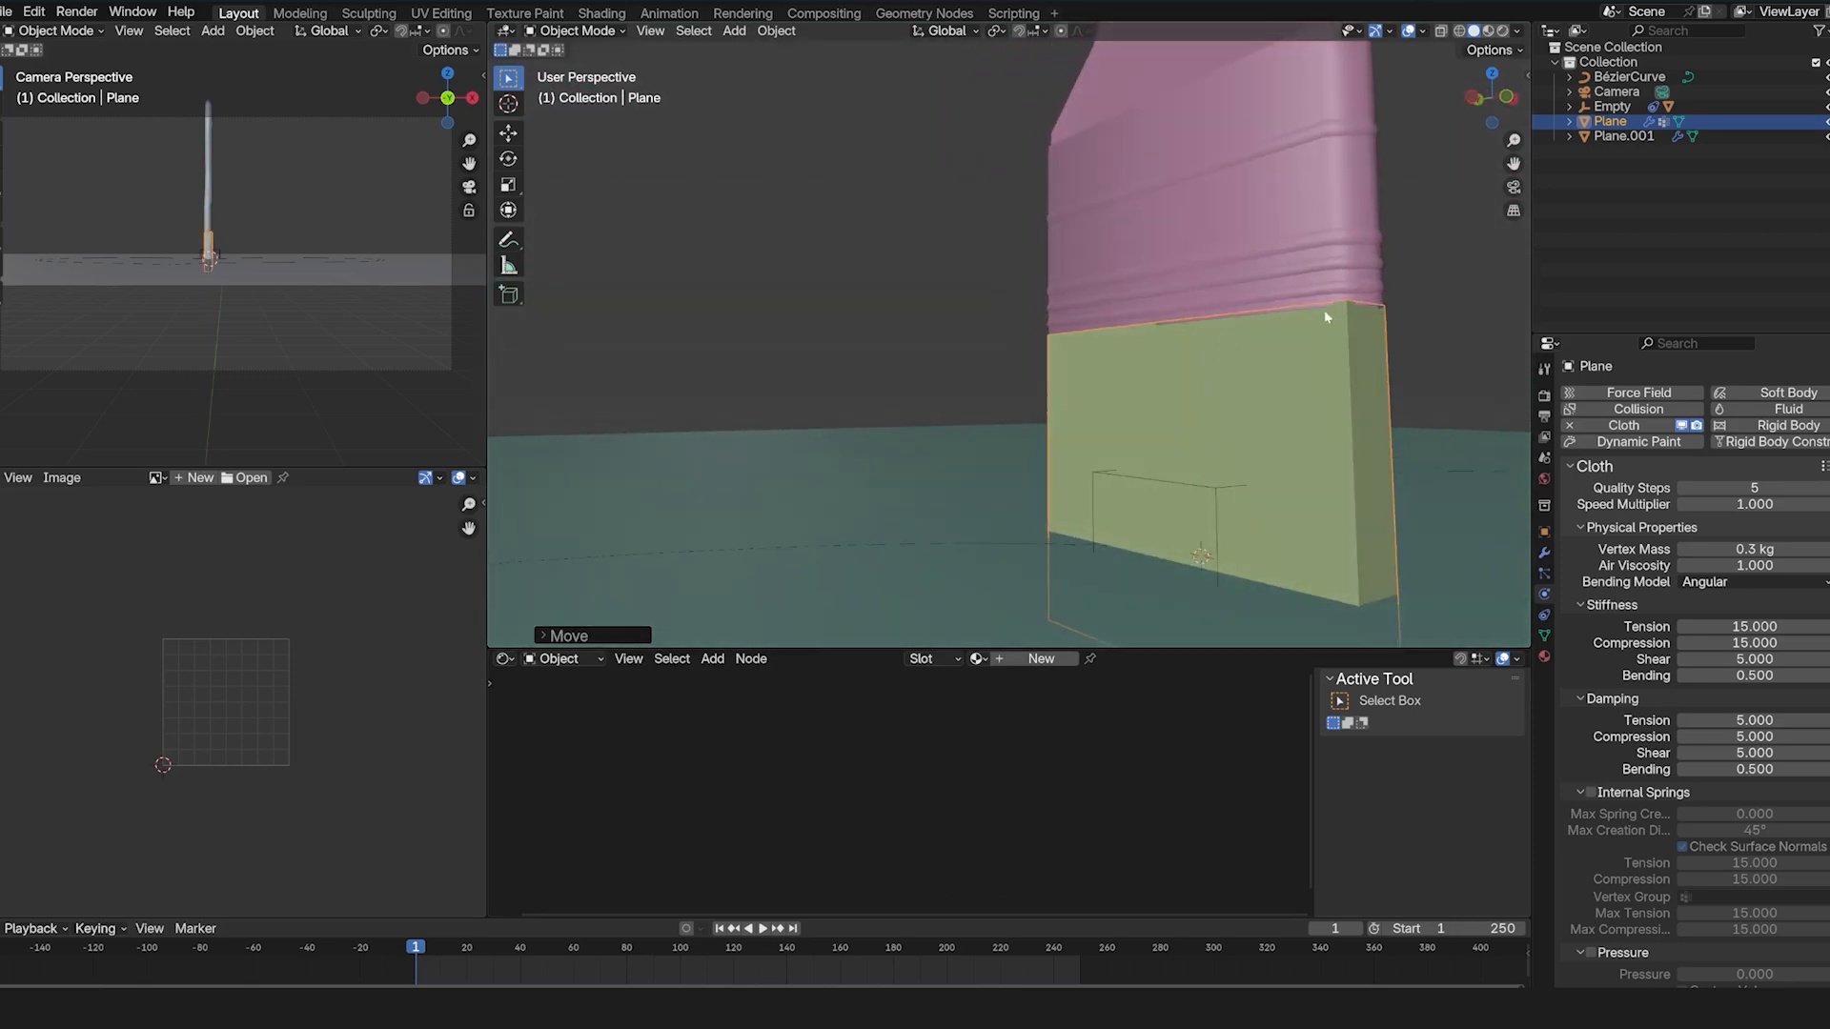
Hook the bristle block's selected top vertices to a new object.
key(Tab)
key(Tab)
middle_drag(1345, 328, 1197, 328)
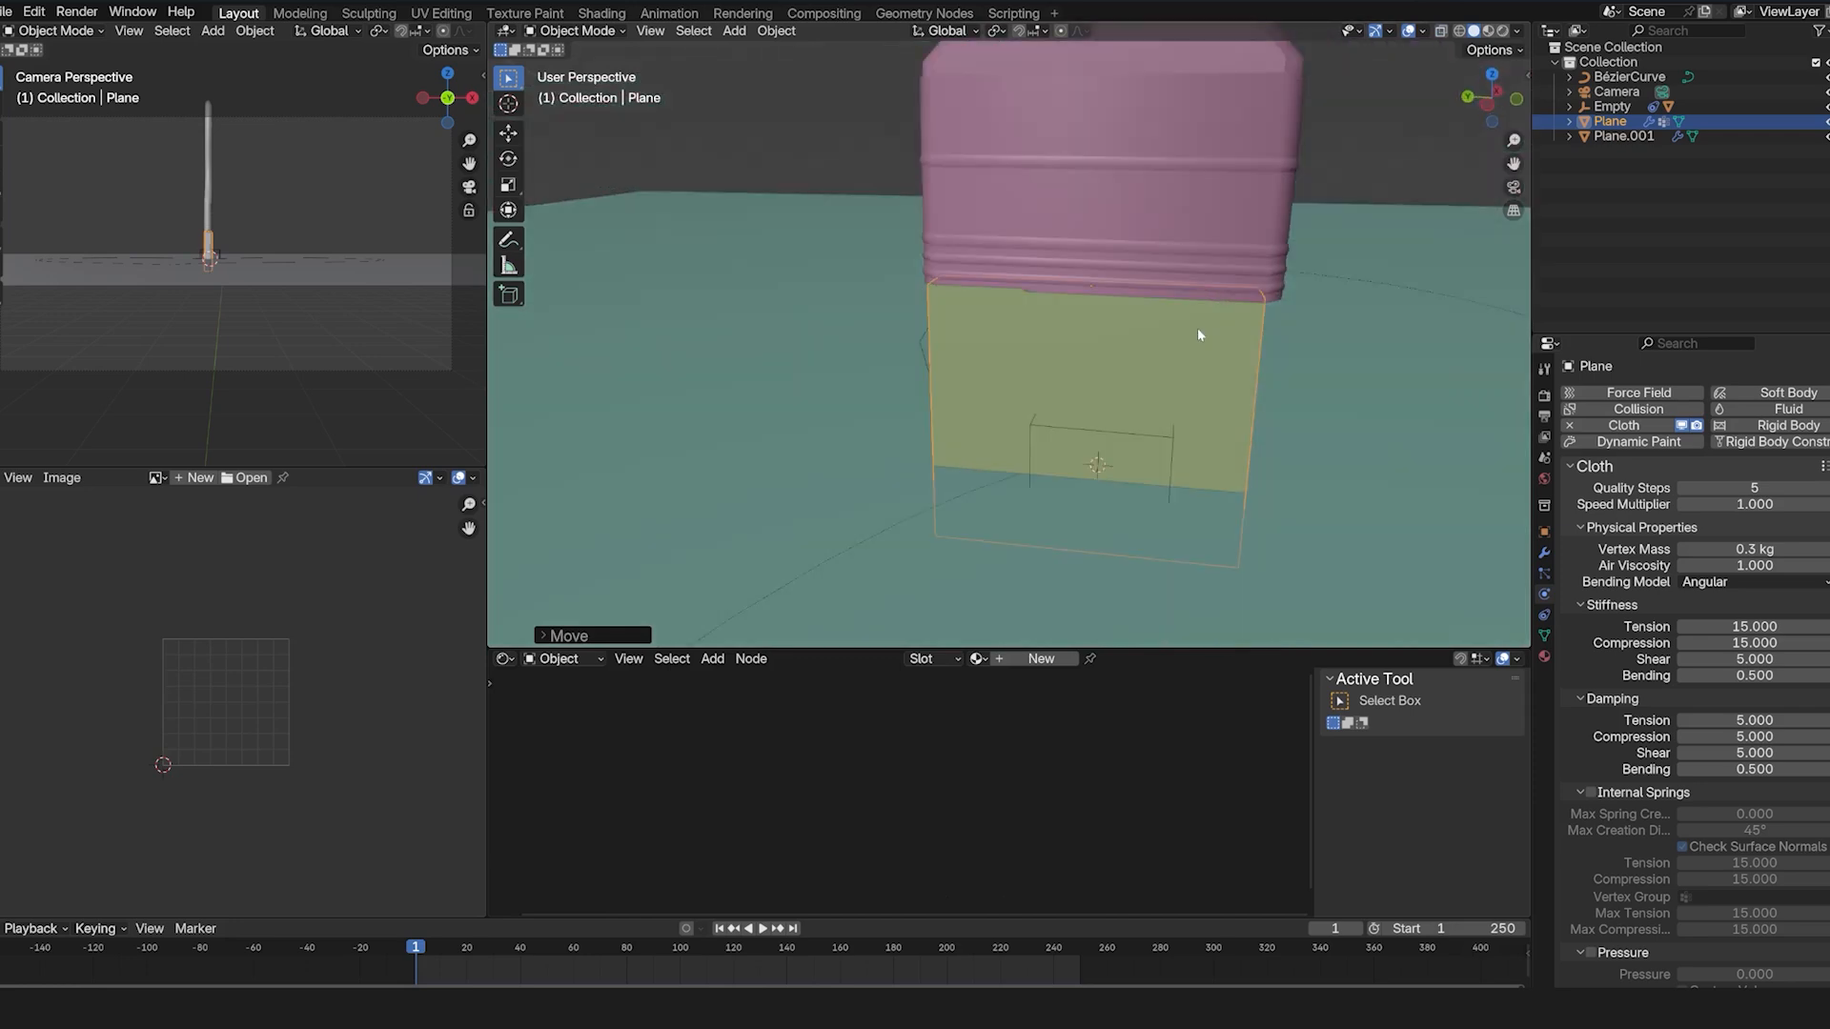
key(Tab)
key(ctrl+h)
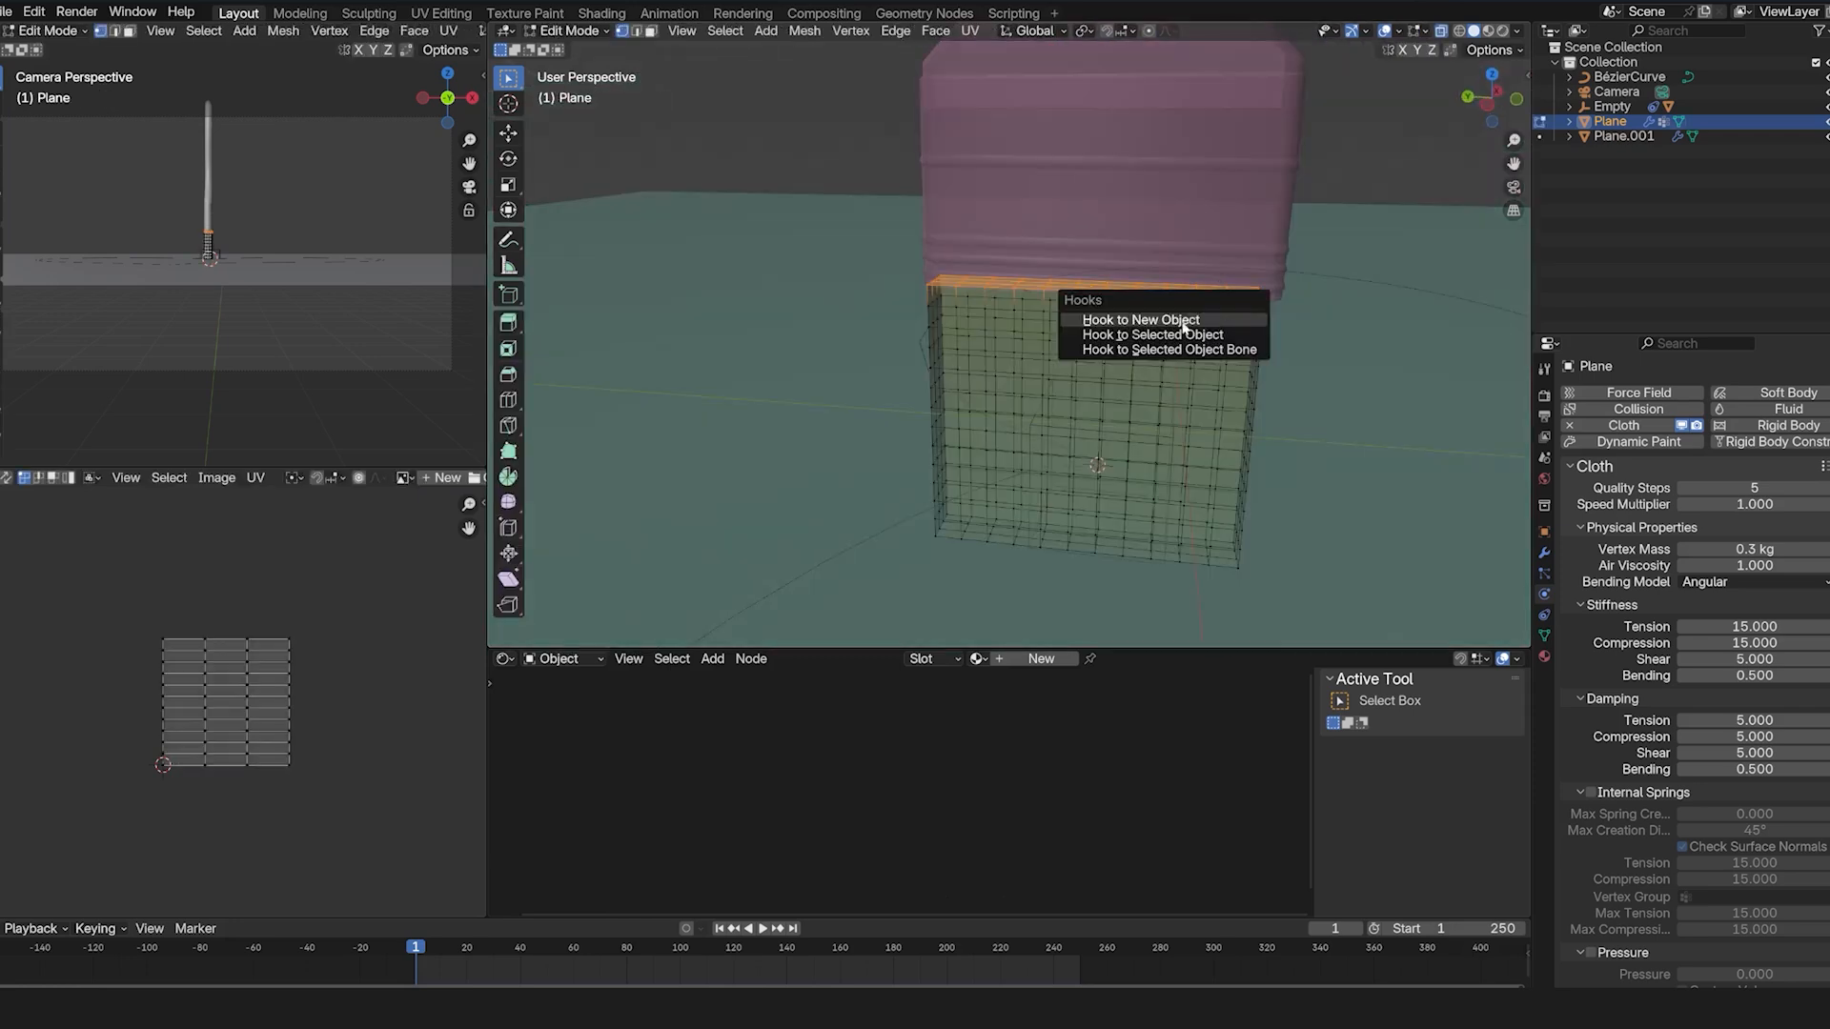
click(1194, 320)
key(Tab)
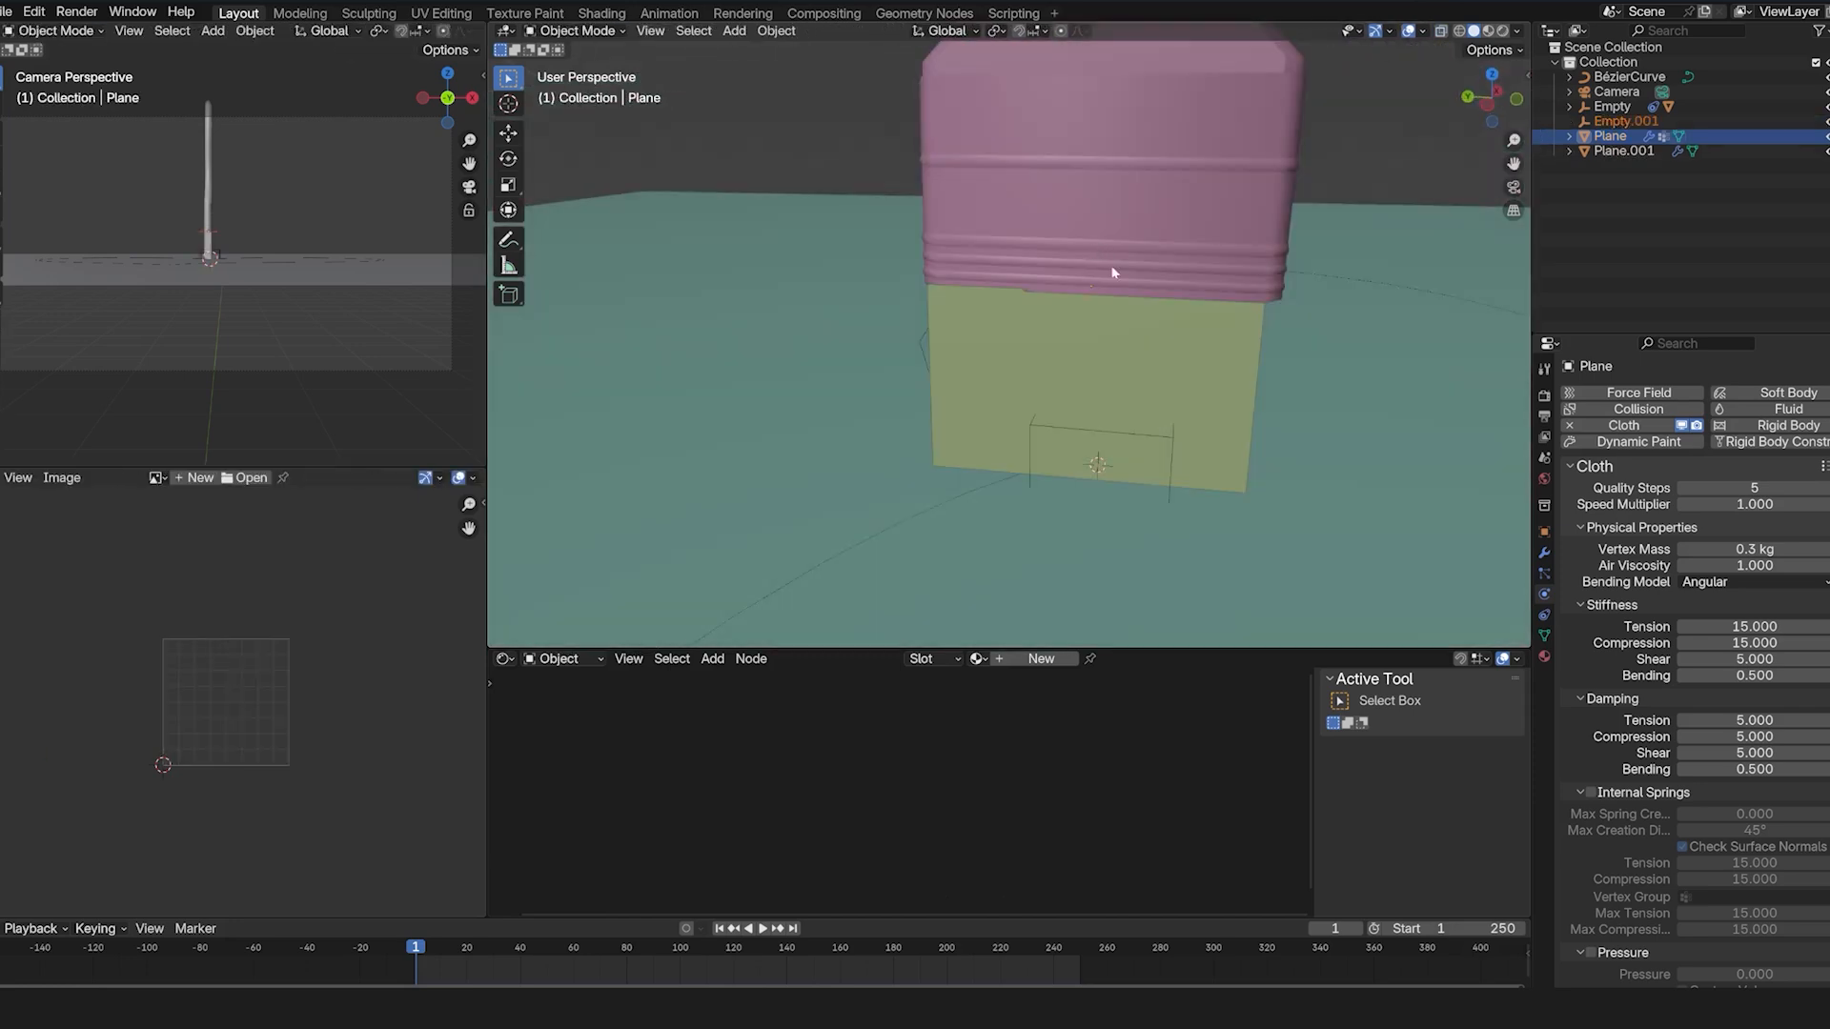
Hide the brush and test the hook by moving the new empty at the bristle block's top.
click(1216, 317)
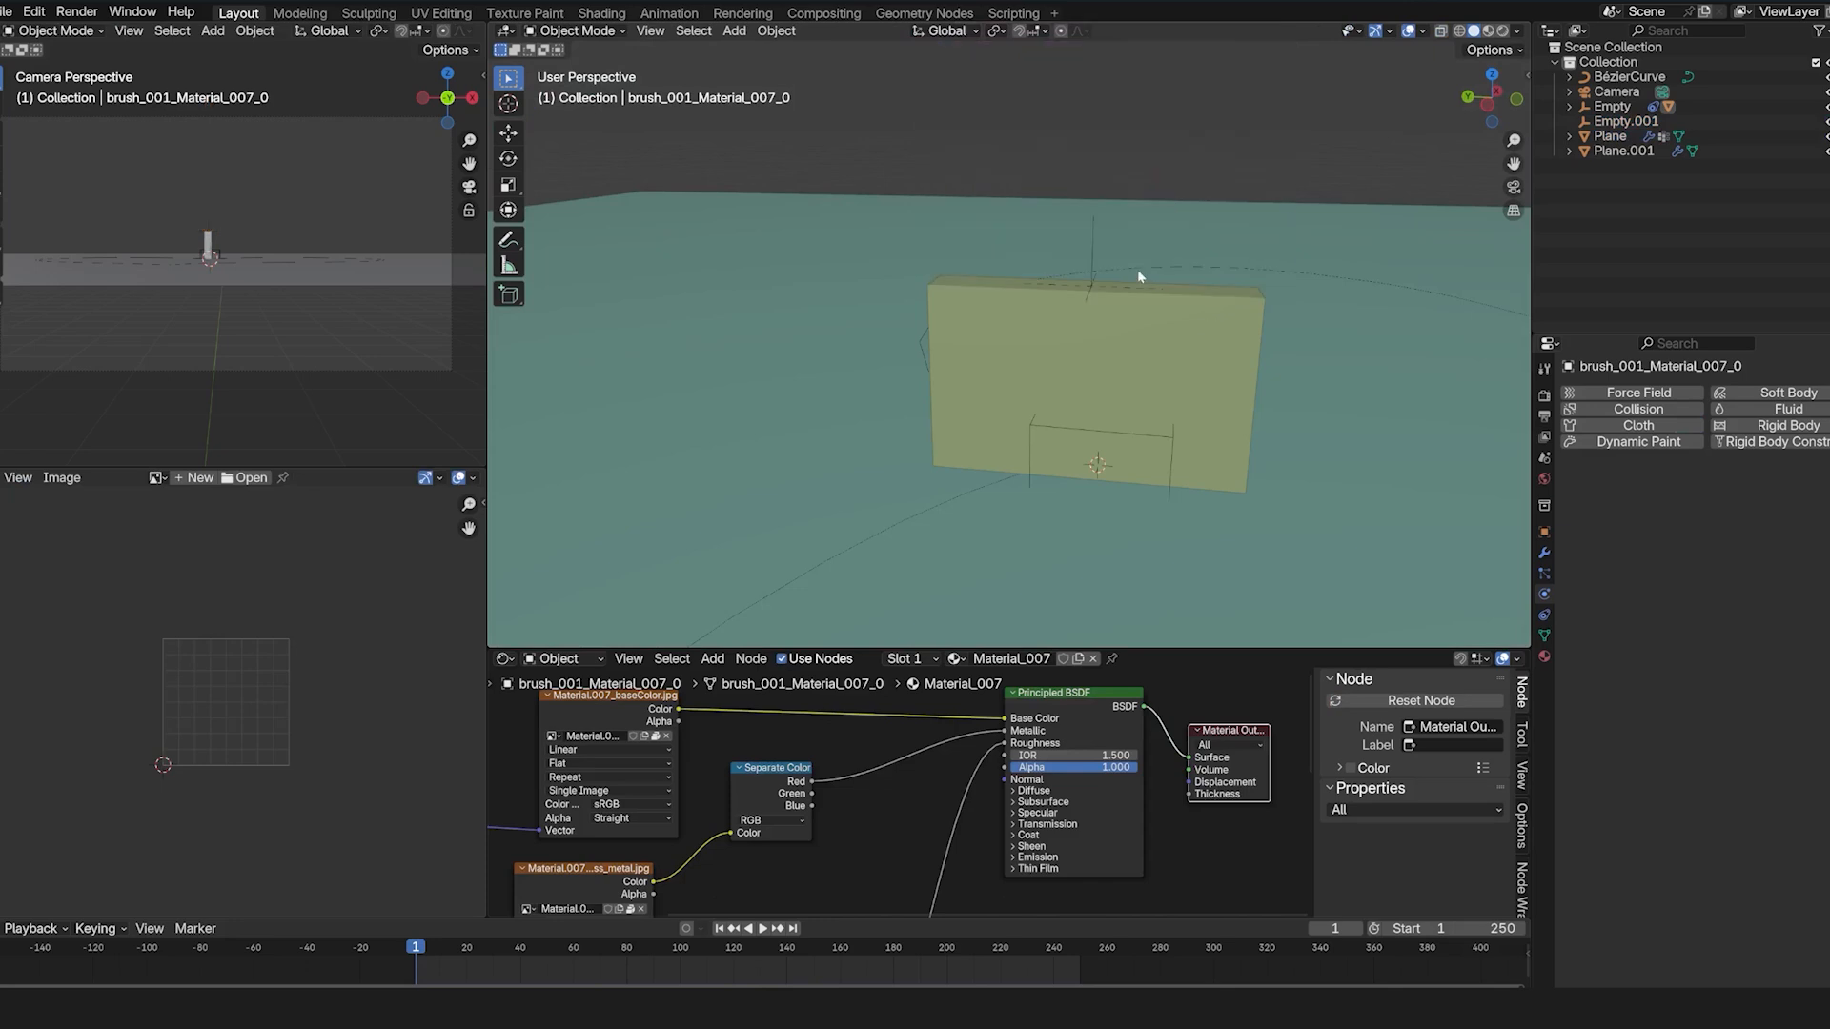
click(1098, 239)
key(g)
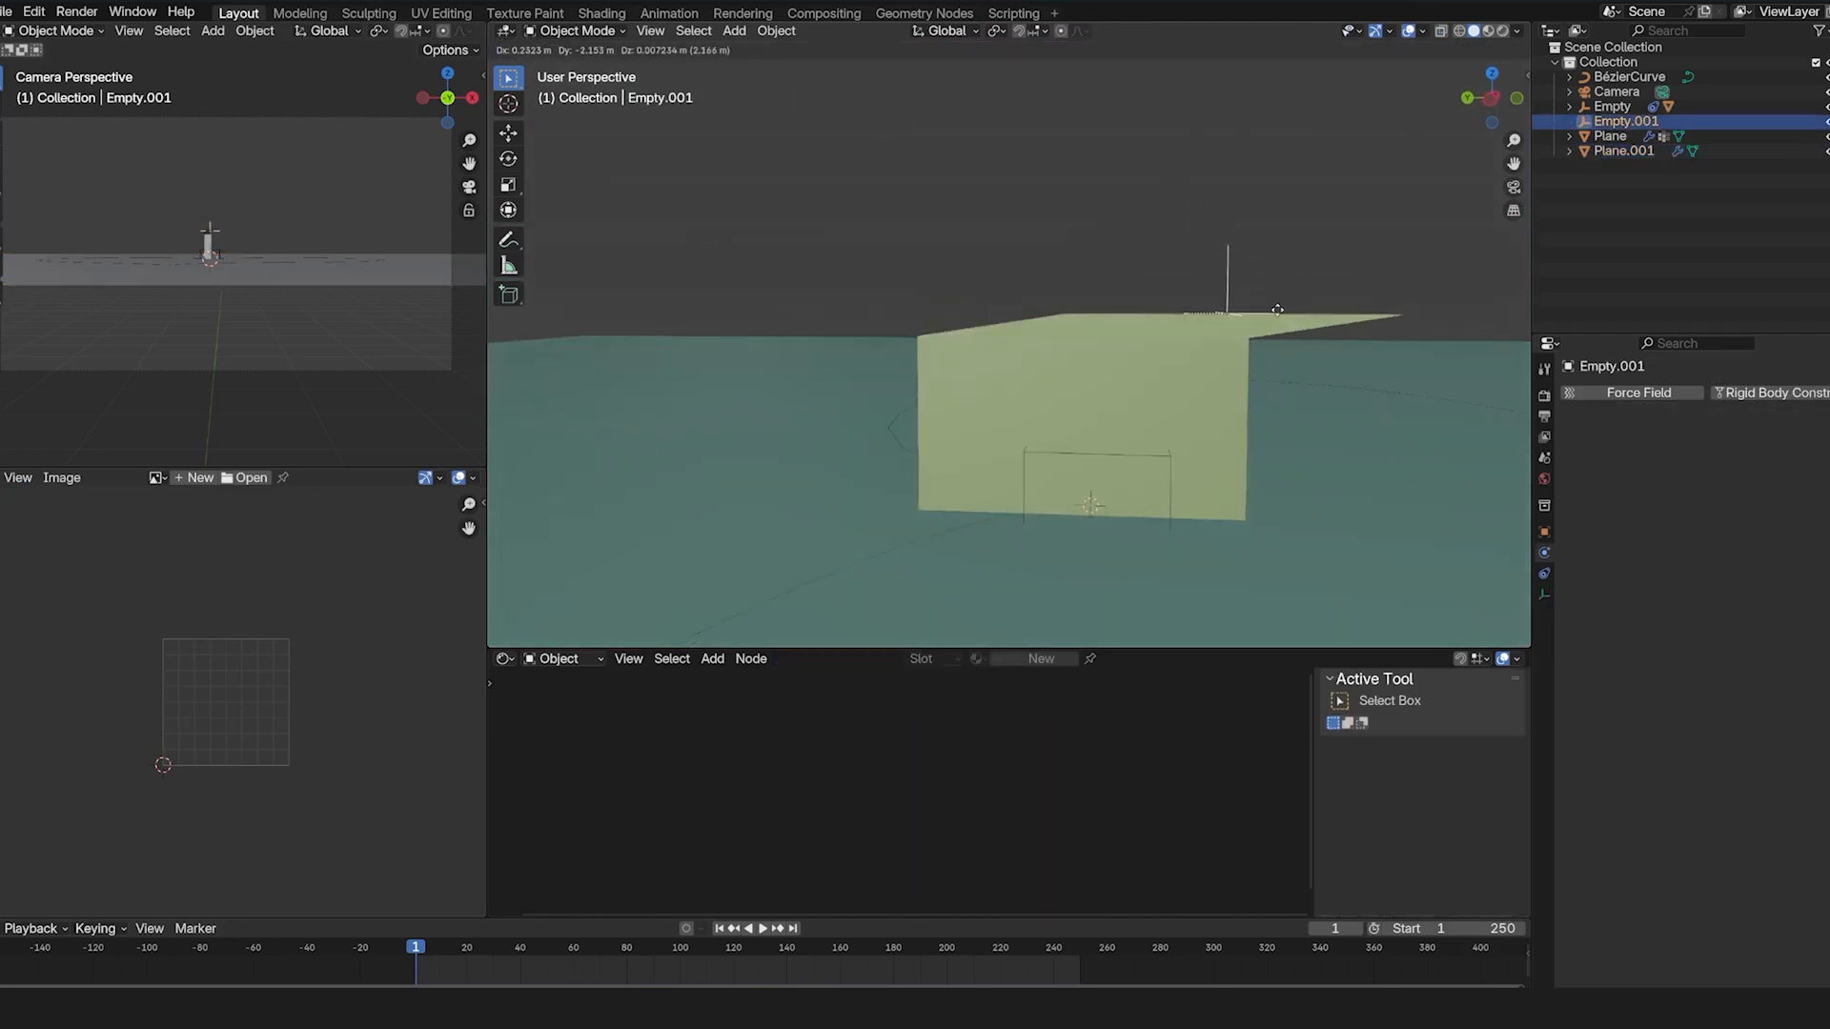
click(1134, 253)
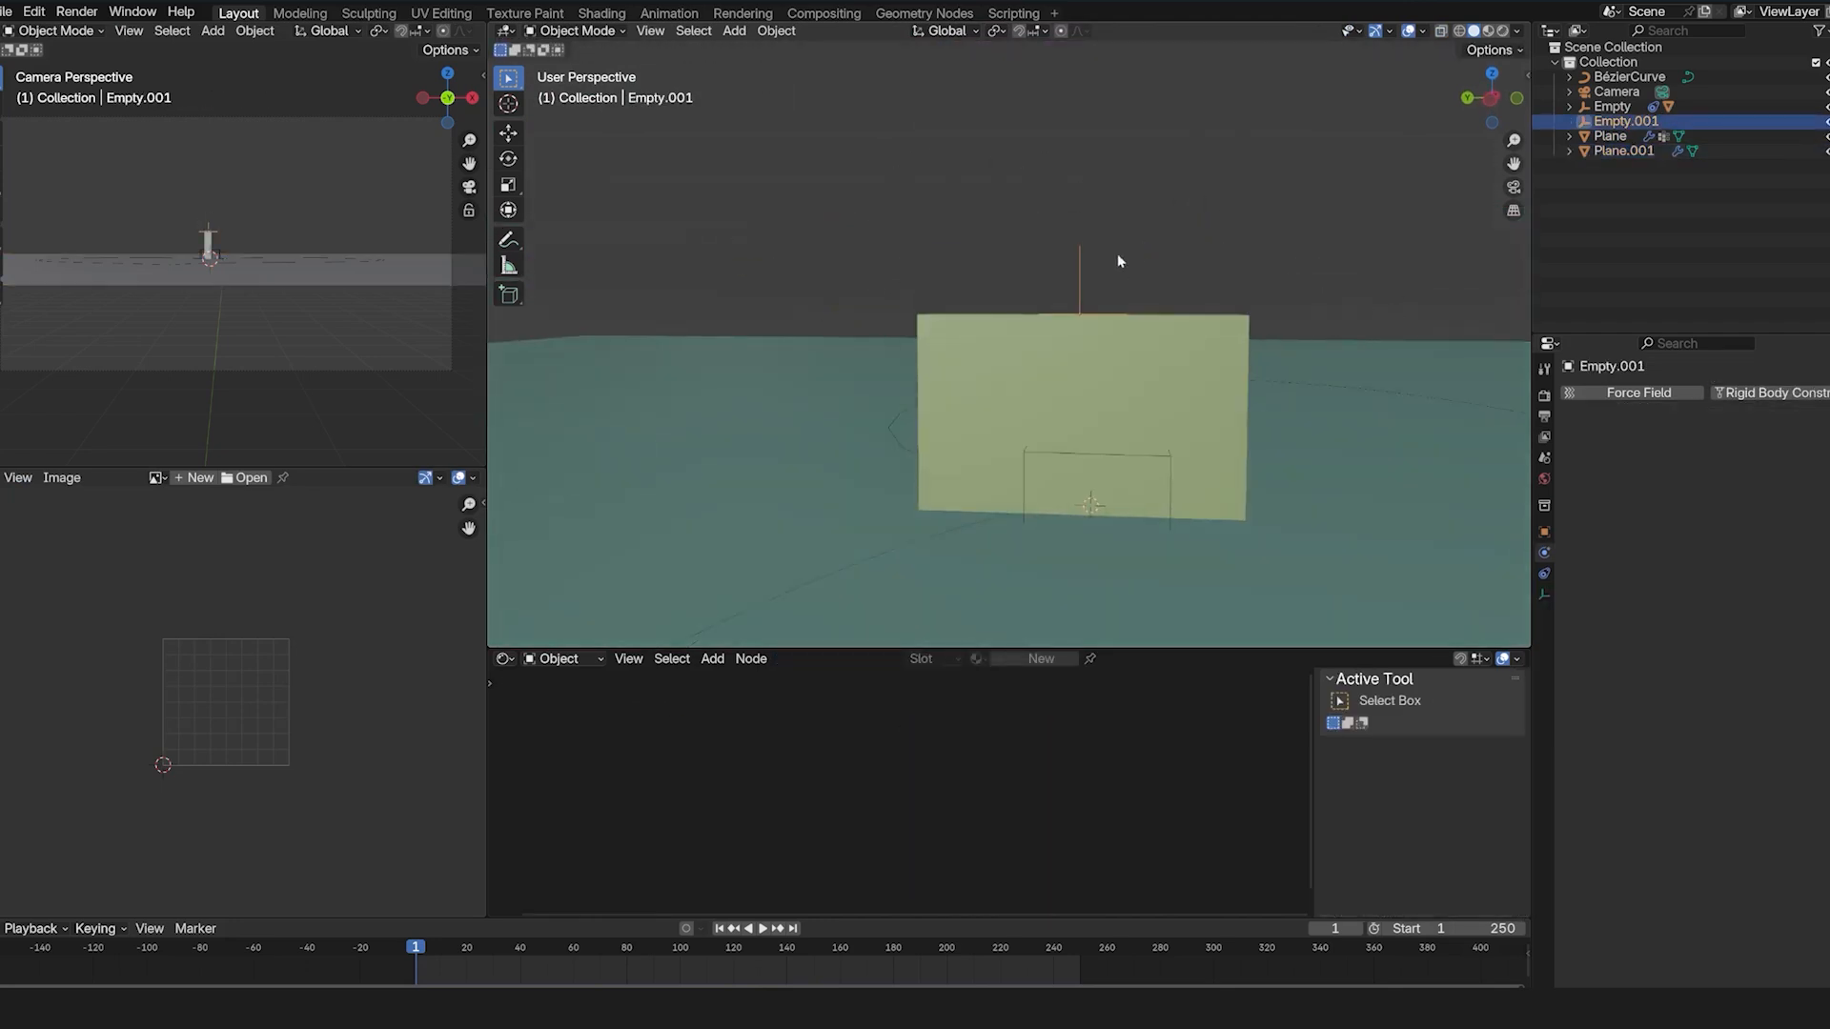
key(g)
key(Escape)
Check the bristle block's cloth Pin Group, and parent the hook empty to the cube empty that follows the curve.
click(1165, 340)
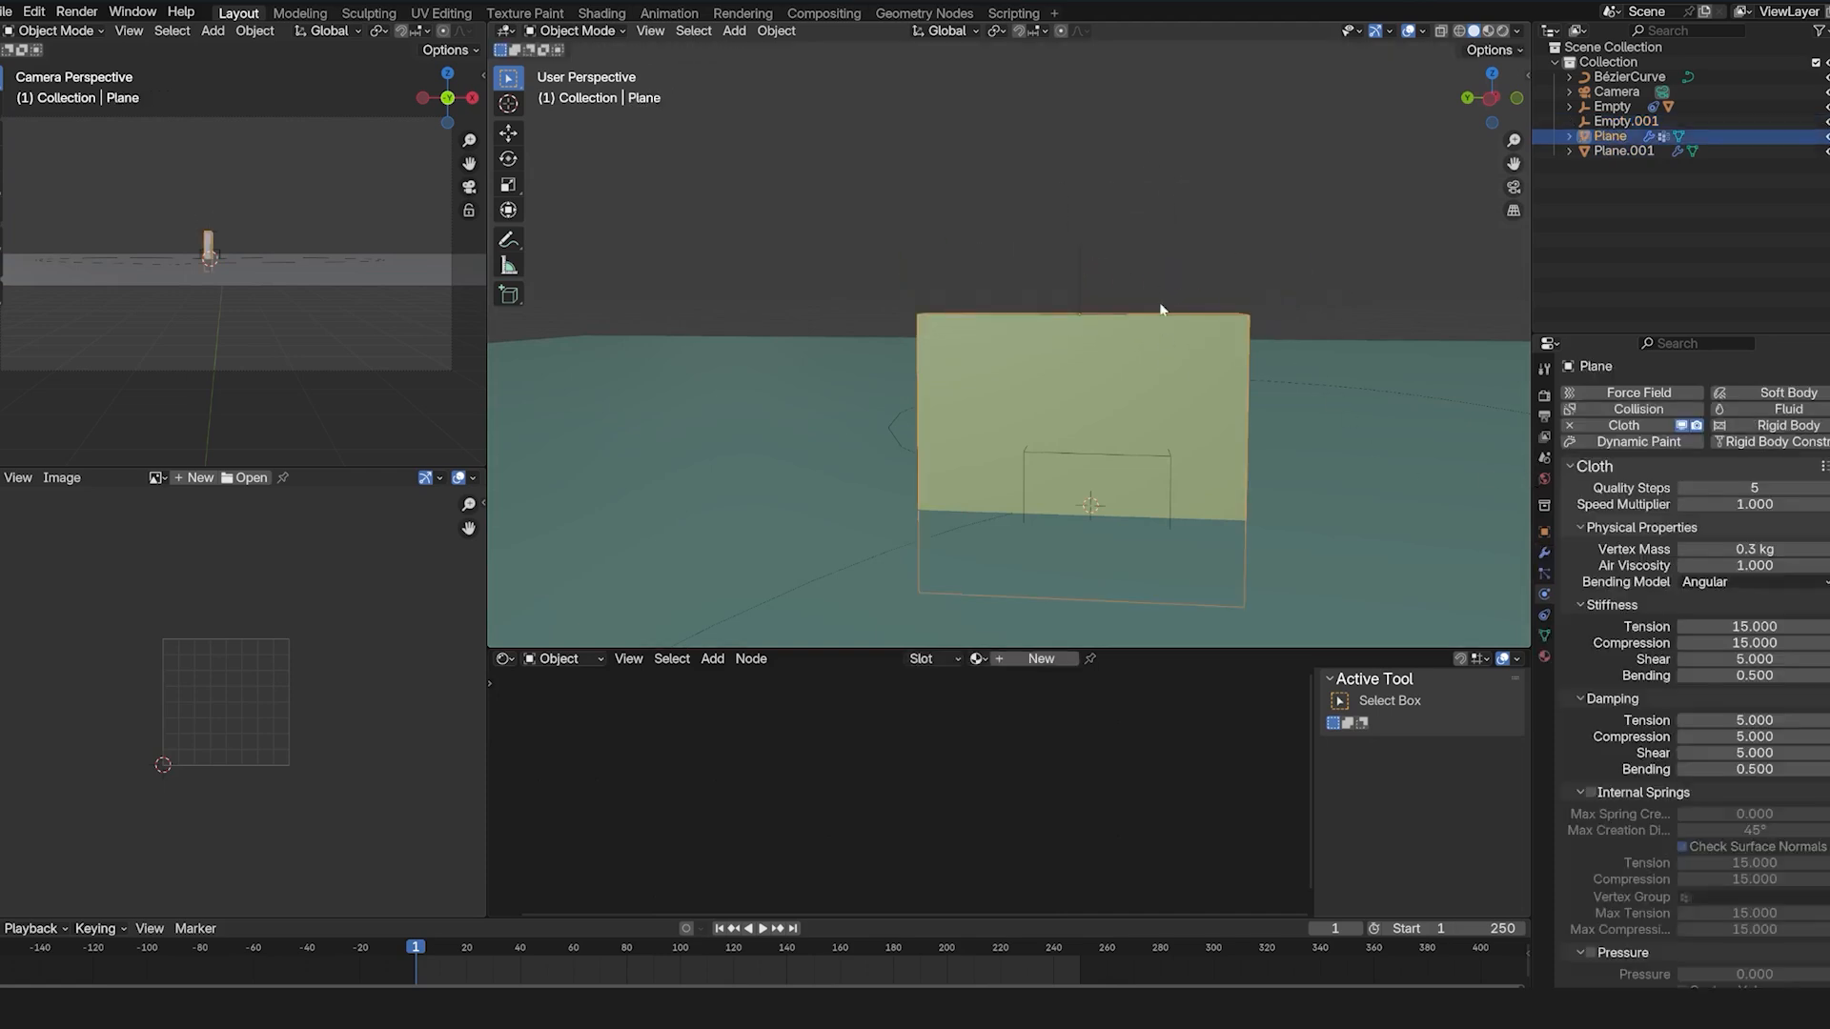
scroll(1696, 572, down, 5)
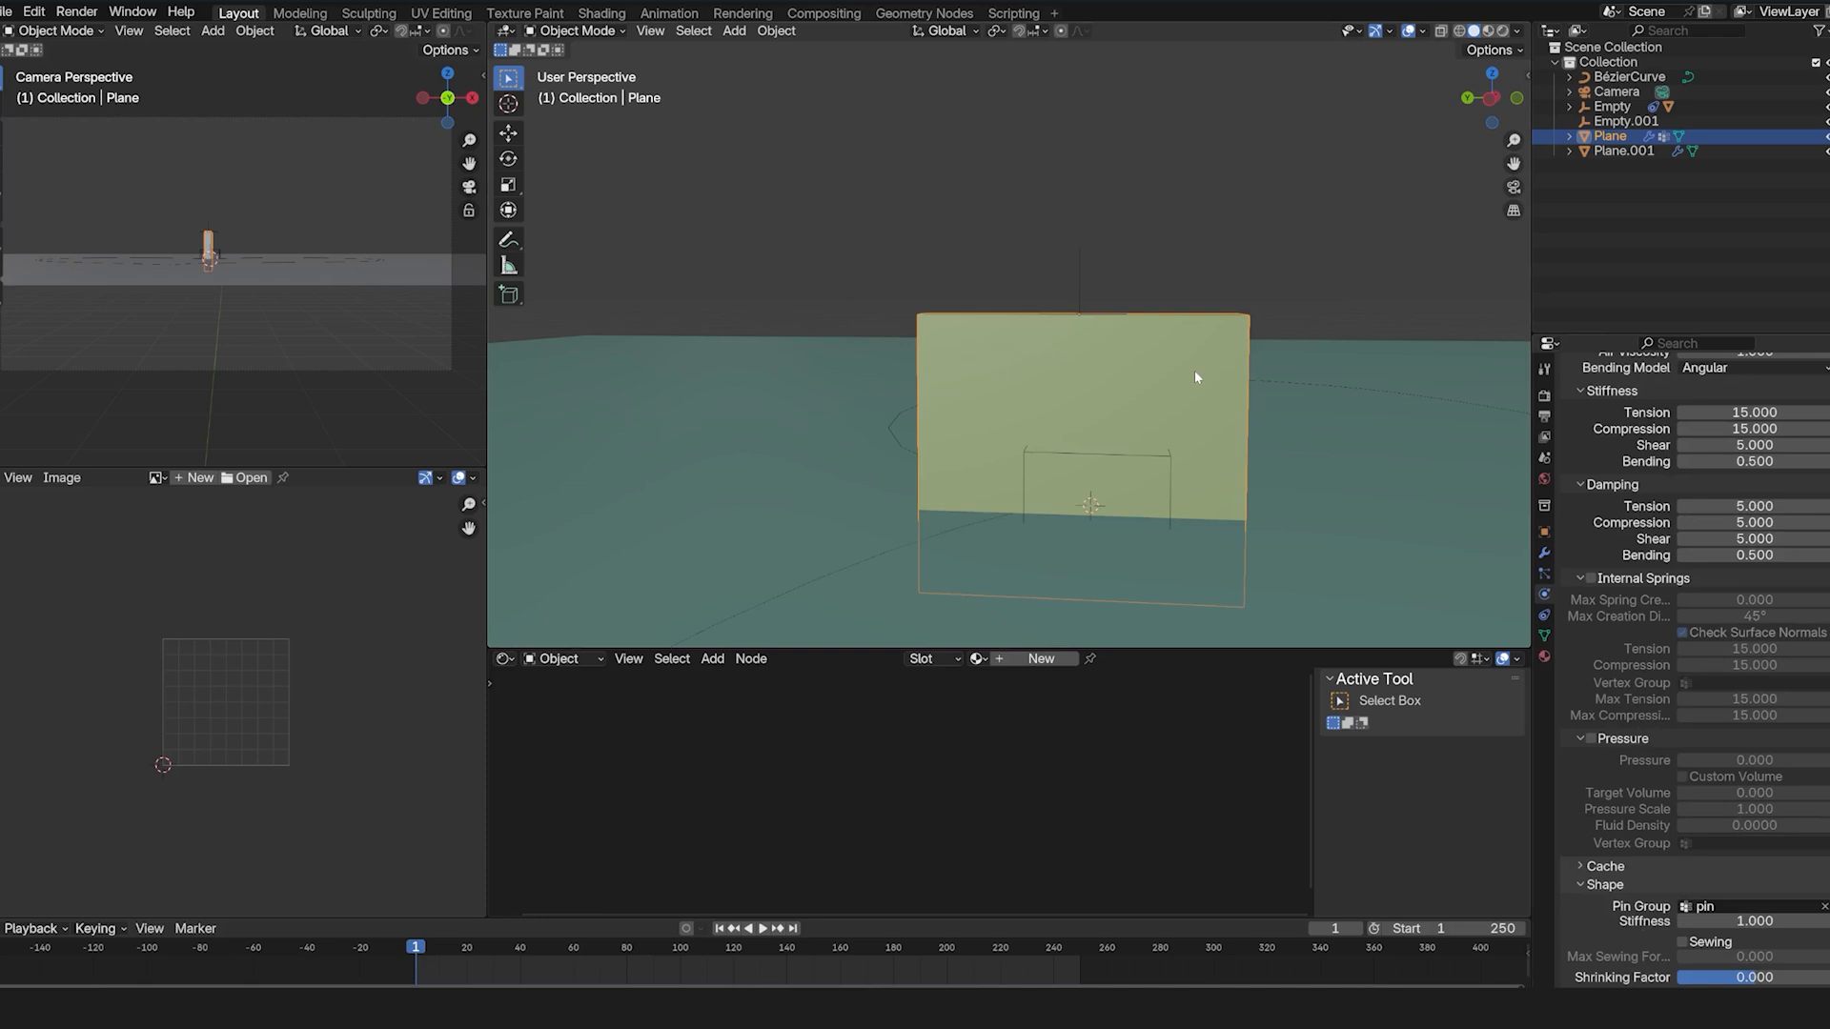
scroll(1220, 379, down, 4)
middle_drag(1246, 391, 1151, 393)
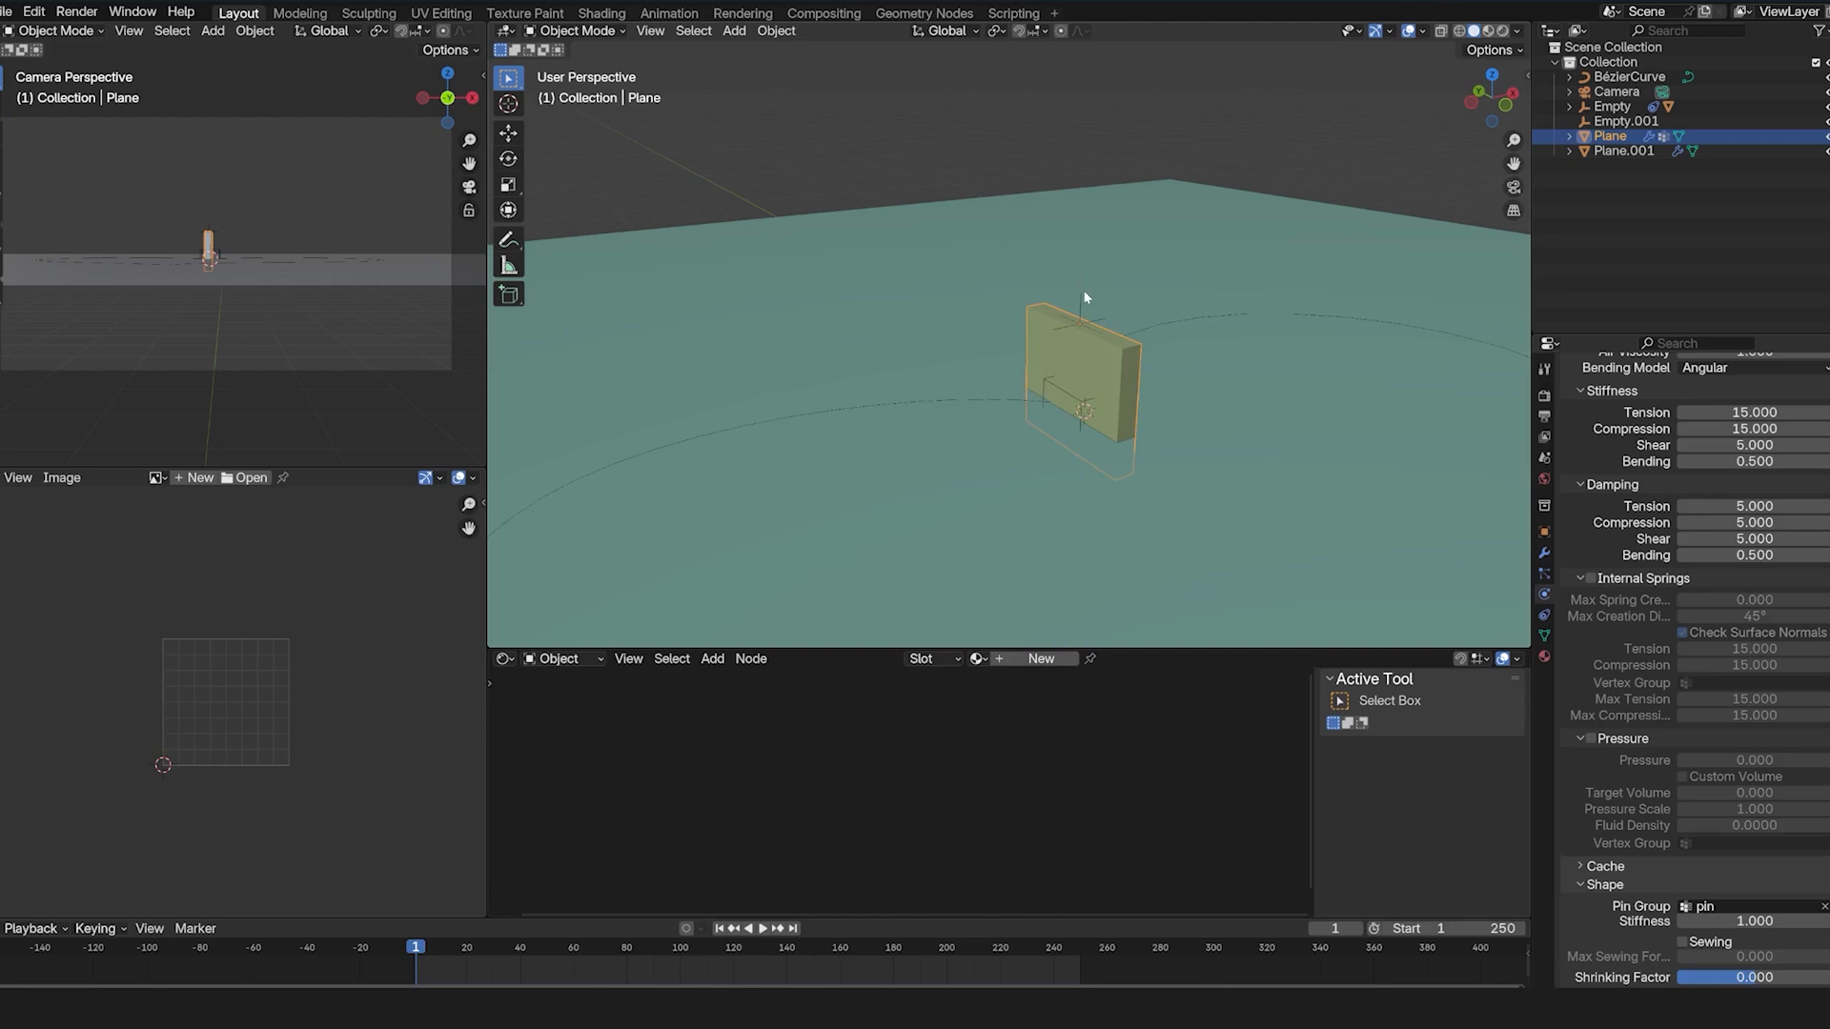
click(1082, 308)
click(1068, 356)
shift+click(1067, 399)
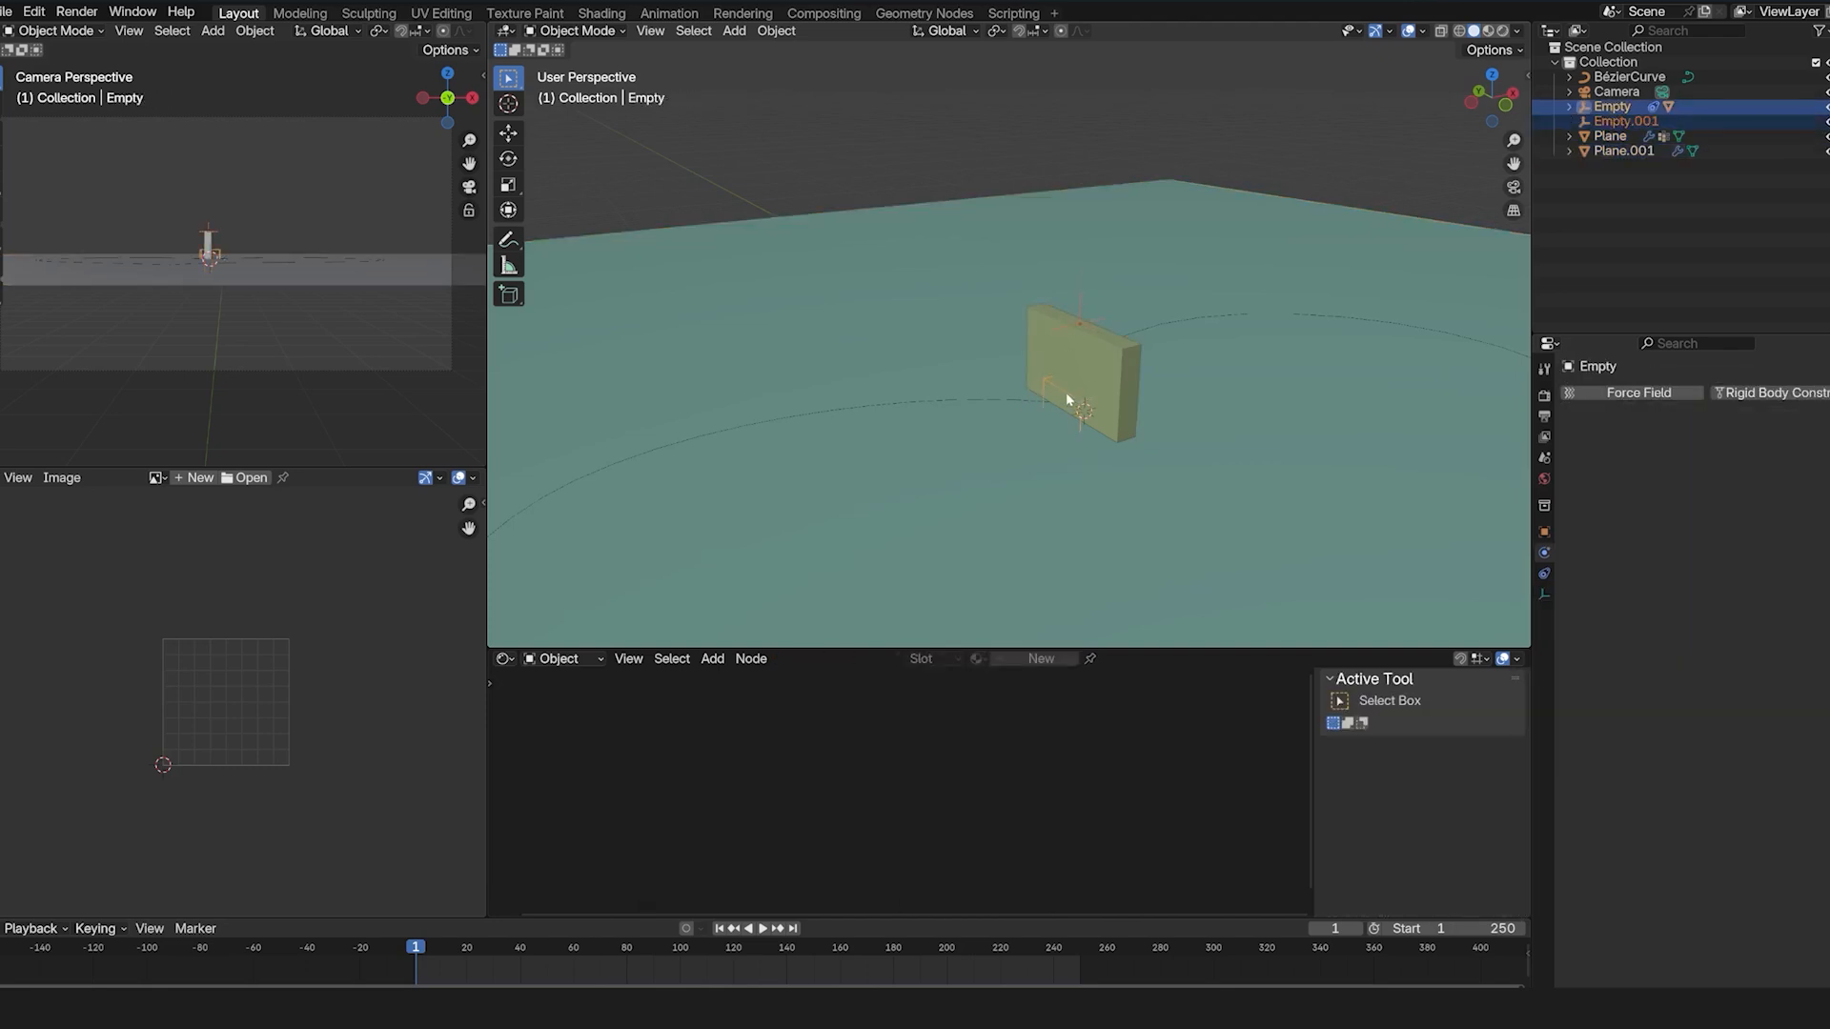
key(ctrl+p)
click(1066, 395)
Play the animation from frame 1 to examine how the bristle block follows the parented hook empty.
key(space)
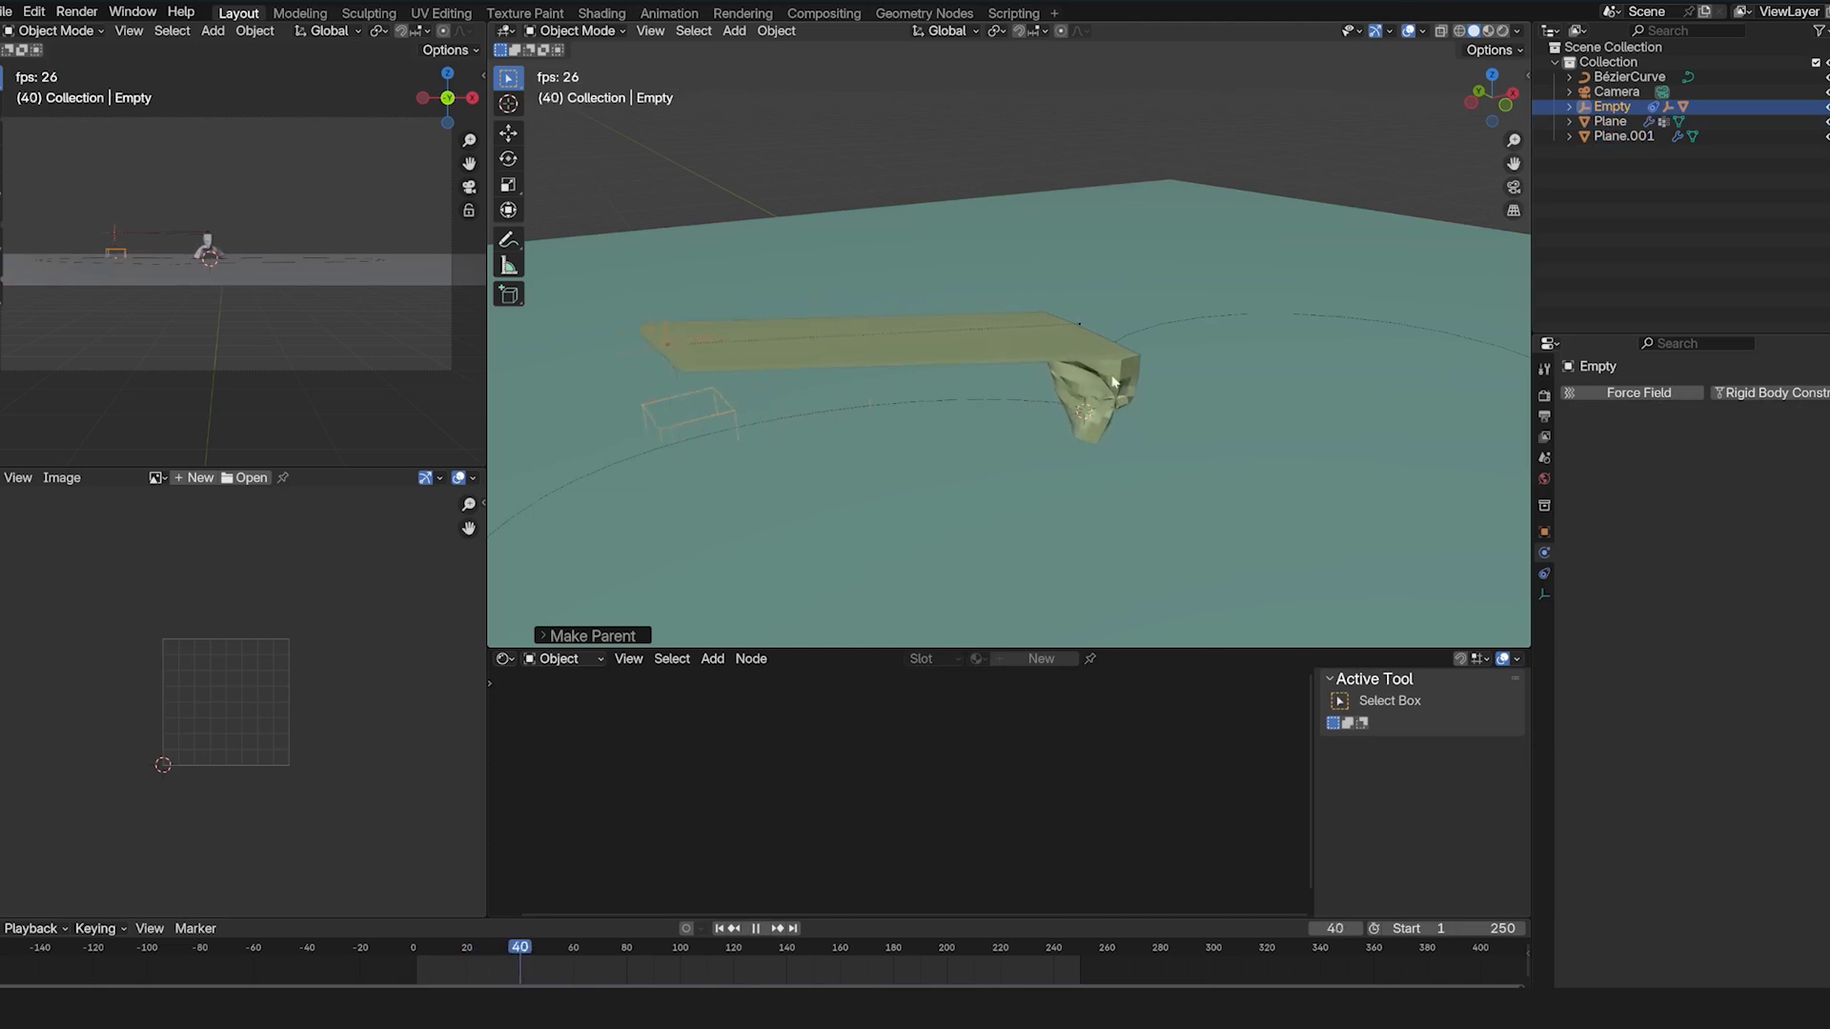
key(Escape)
key(space)
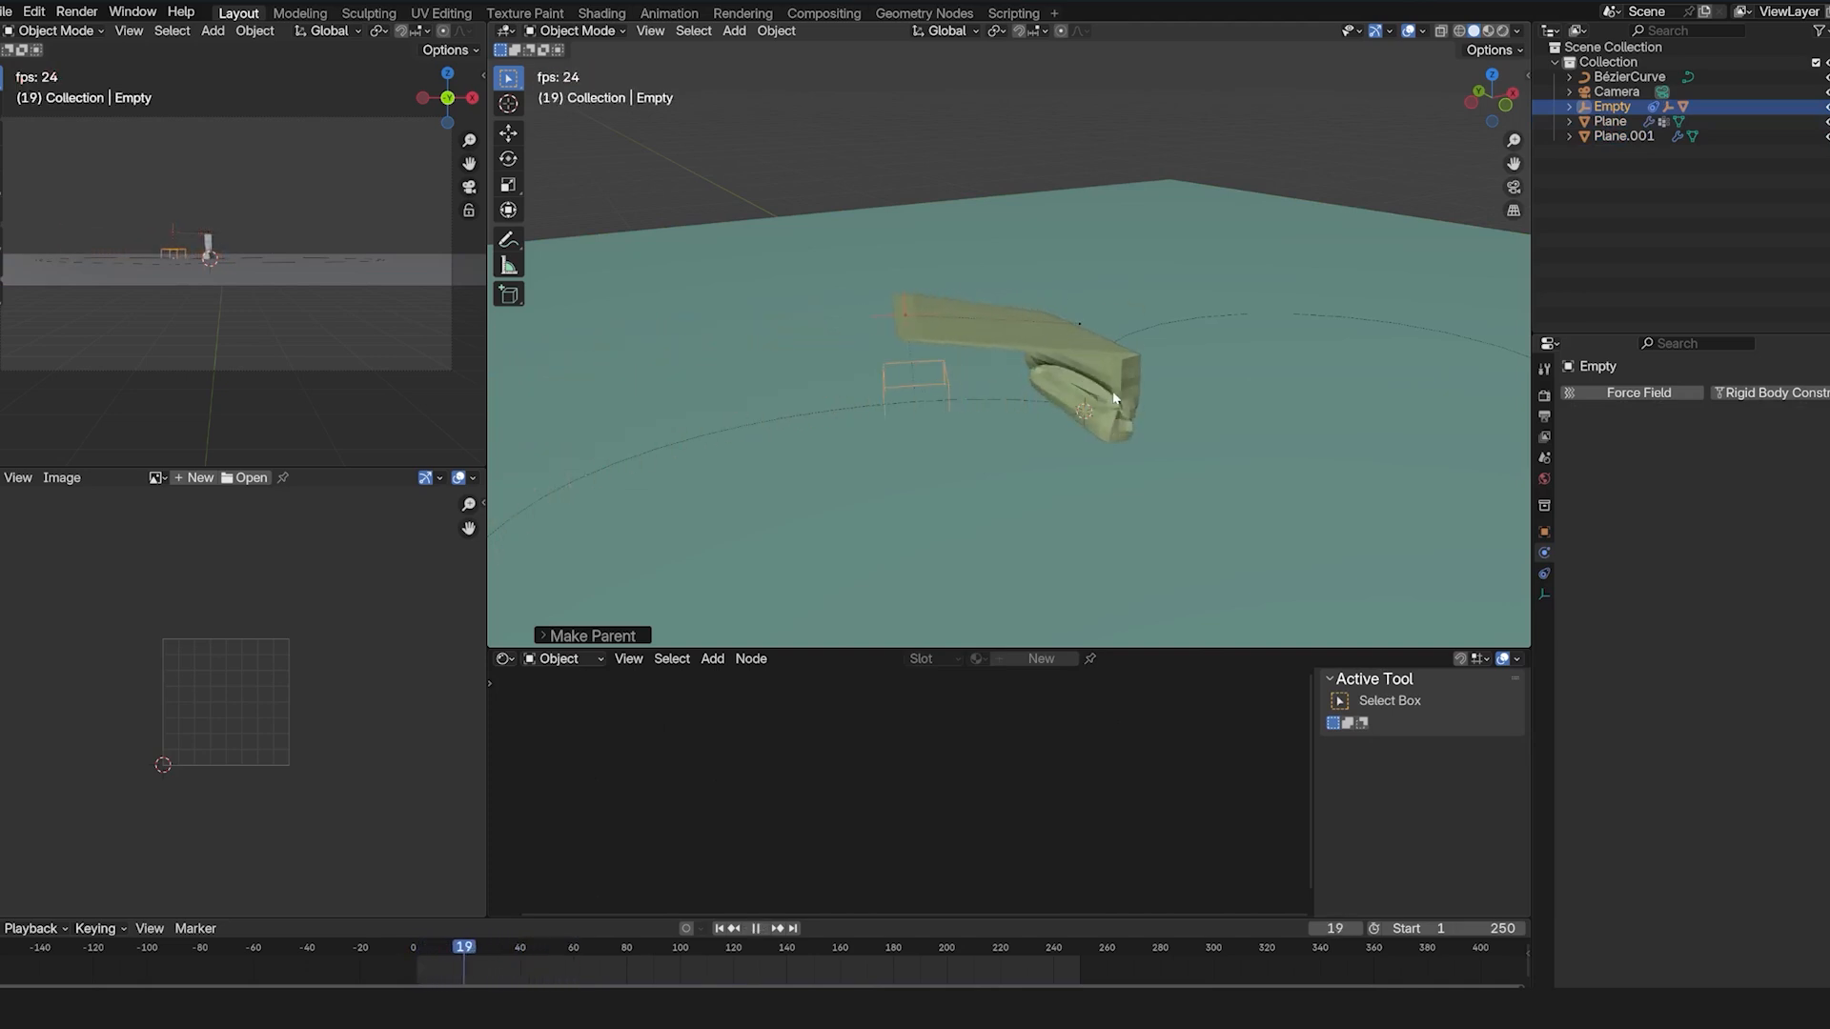
key(Escape)
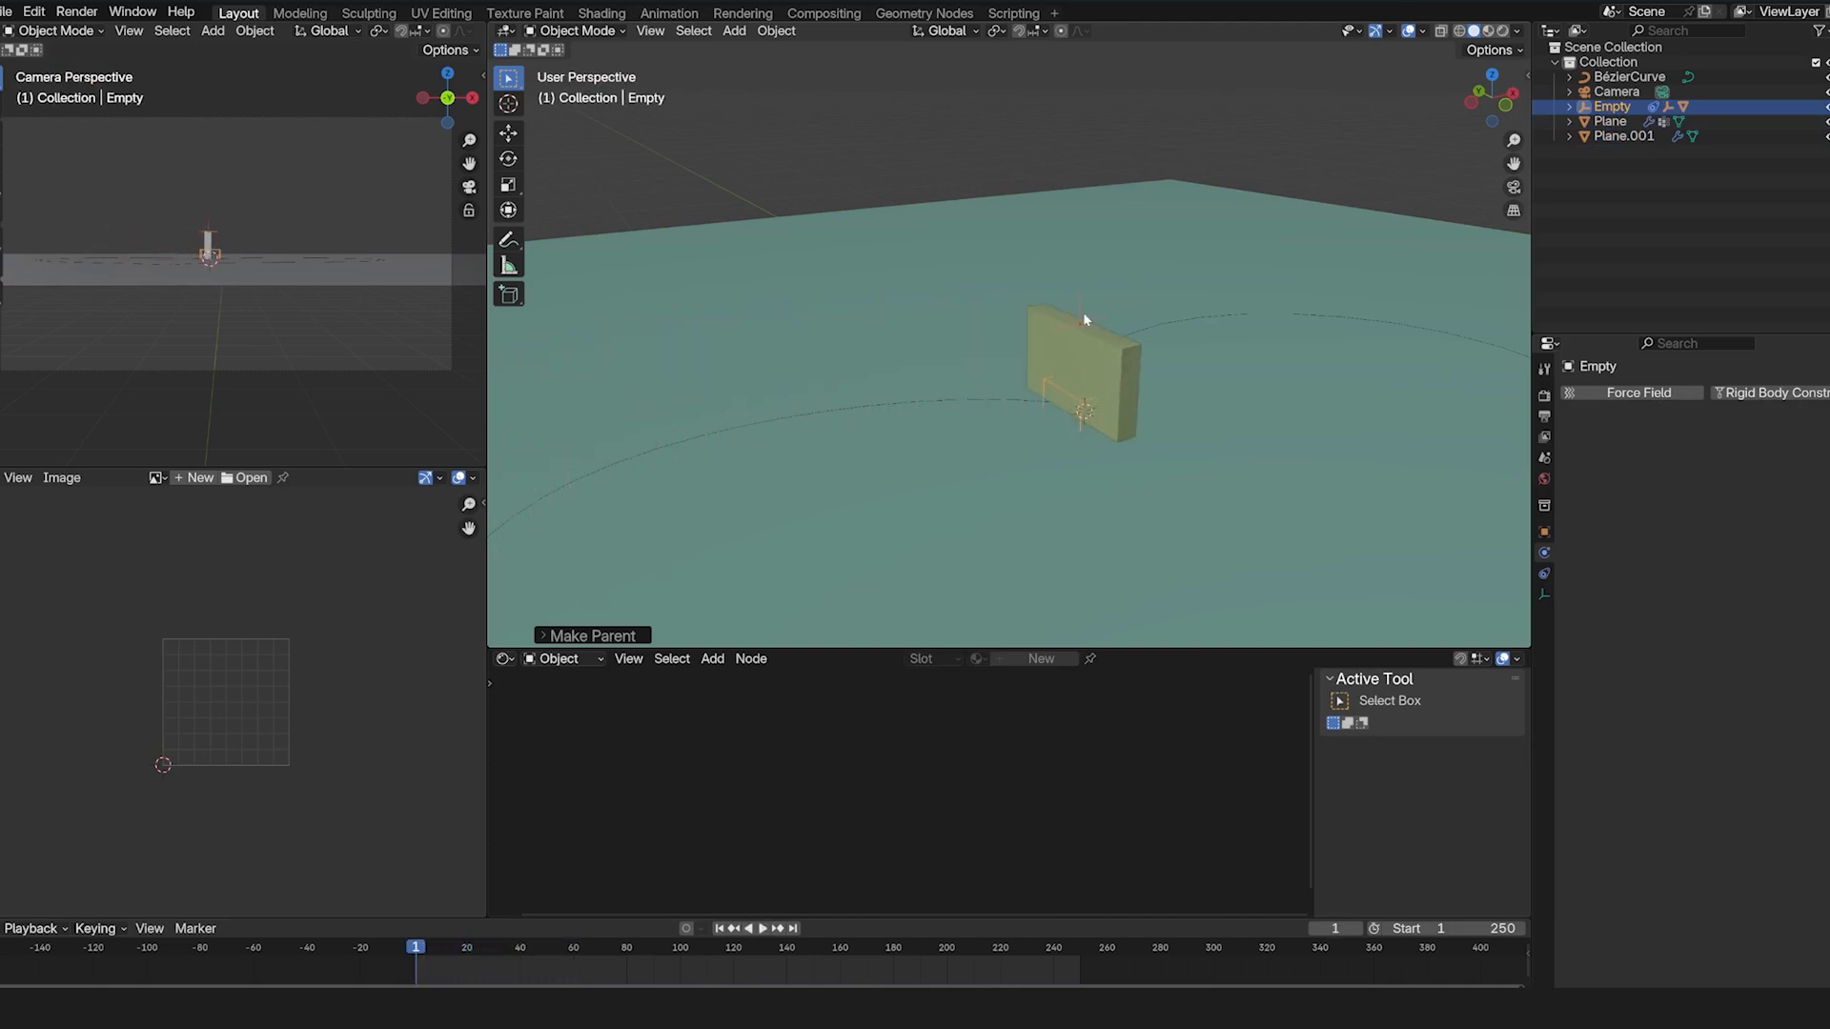
key(space)
key(Escape)
Move the Hook modifier above Cloth in the bristle block's modifier stack, and test the simulation by playing it.
click(1105, 377)
click(1545, 552)
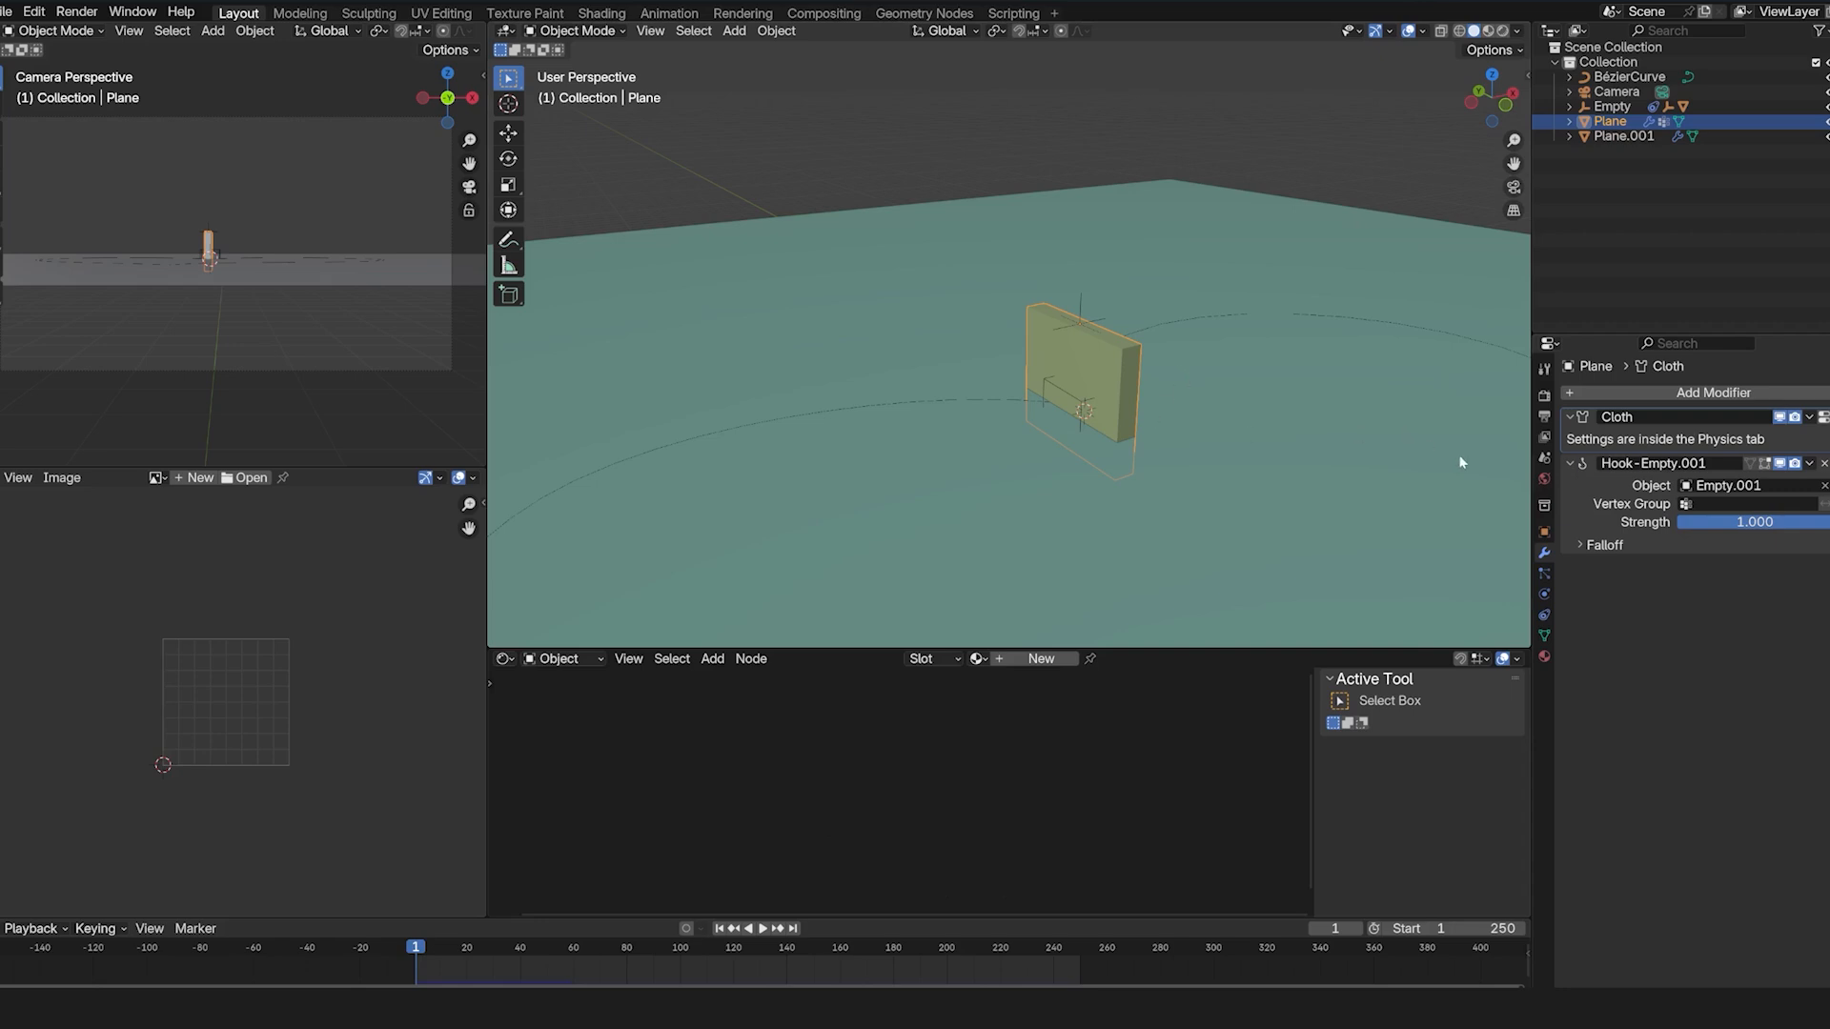
drag(1736, 463, 1736, 416)
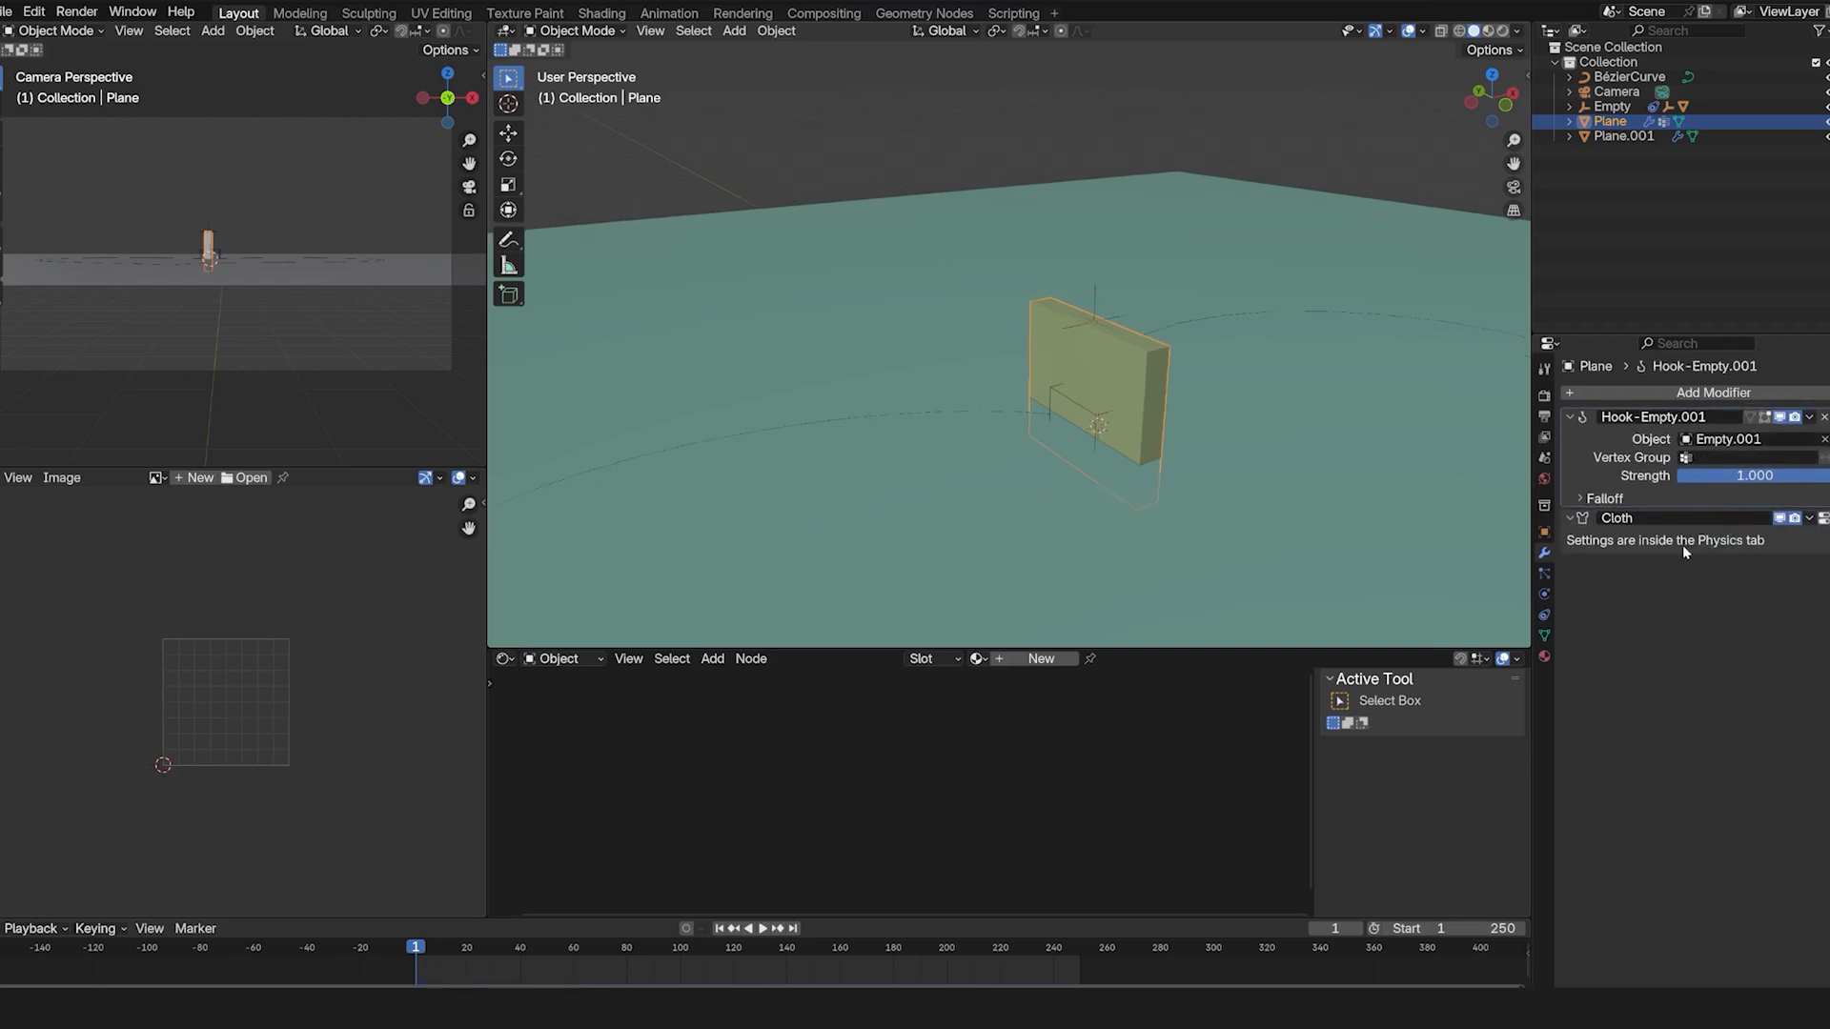
key(space)
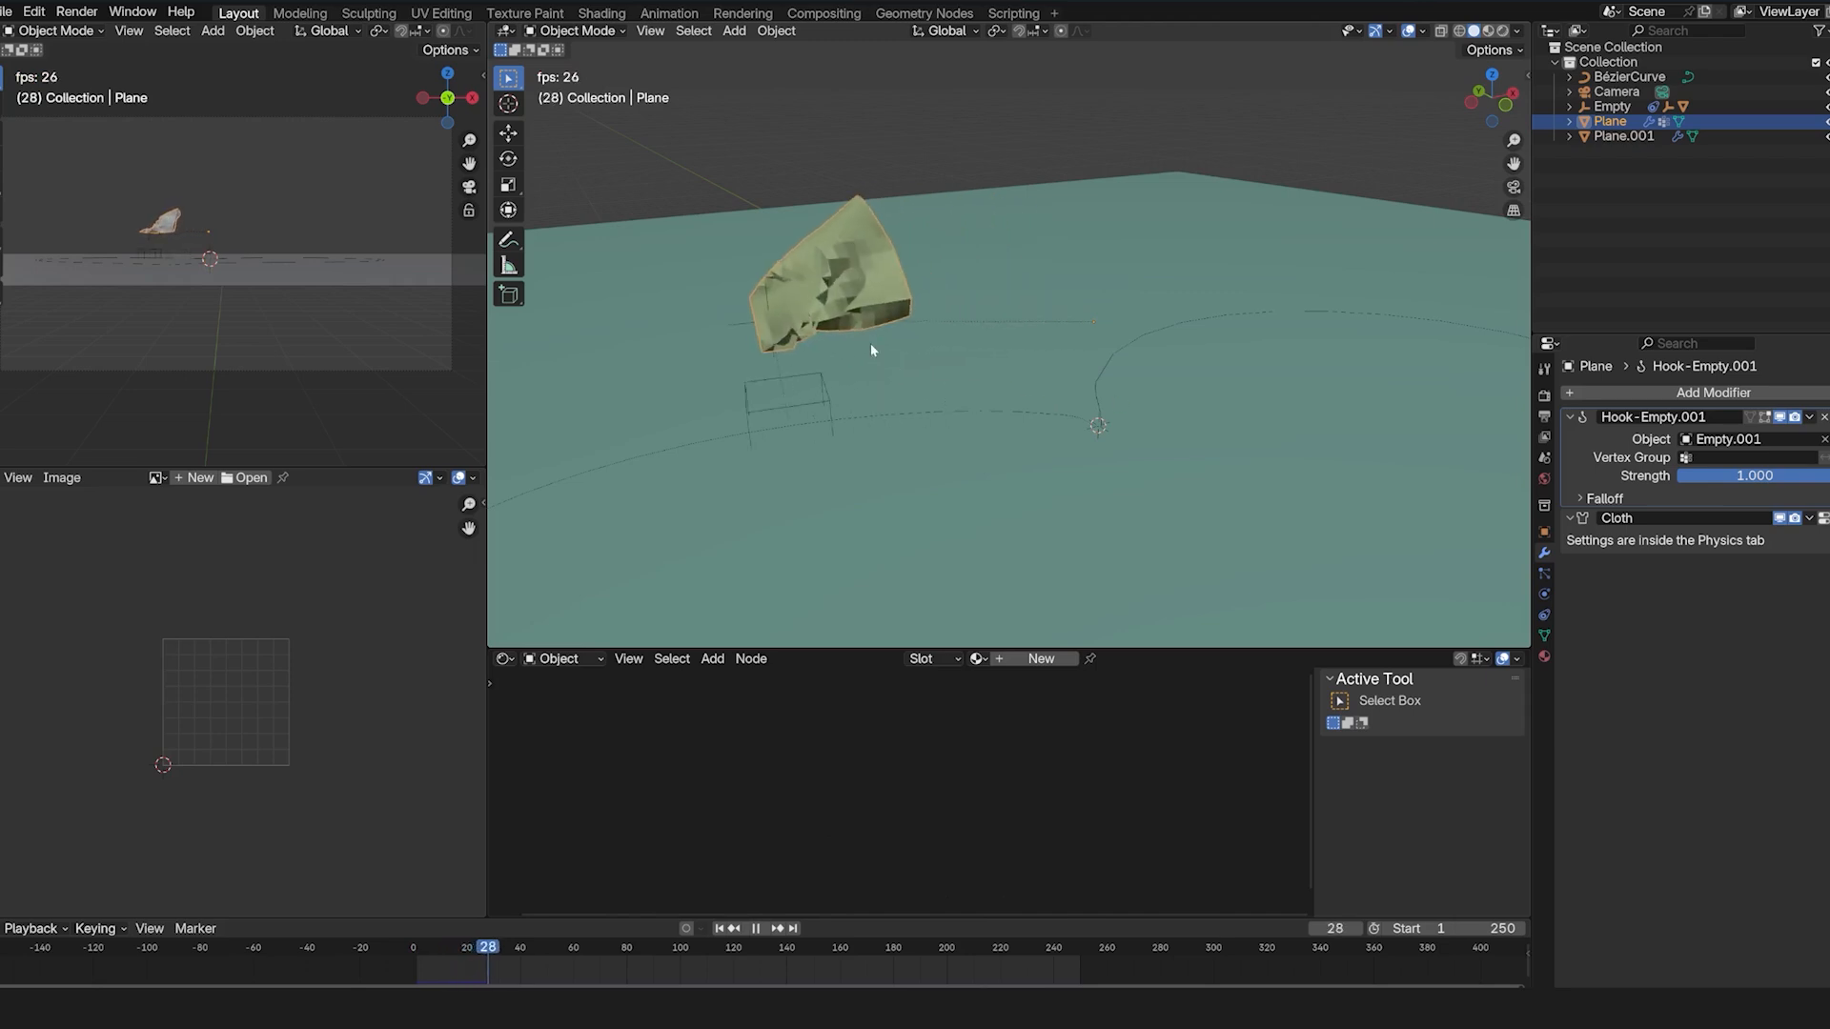
key(Escape)
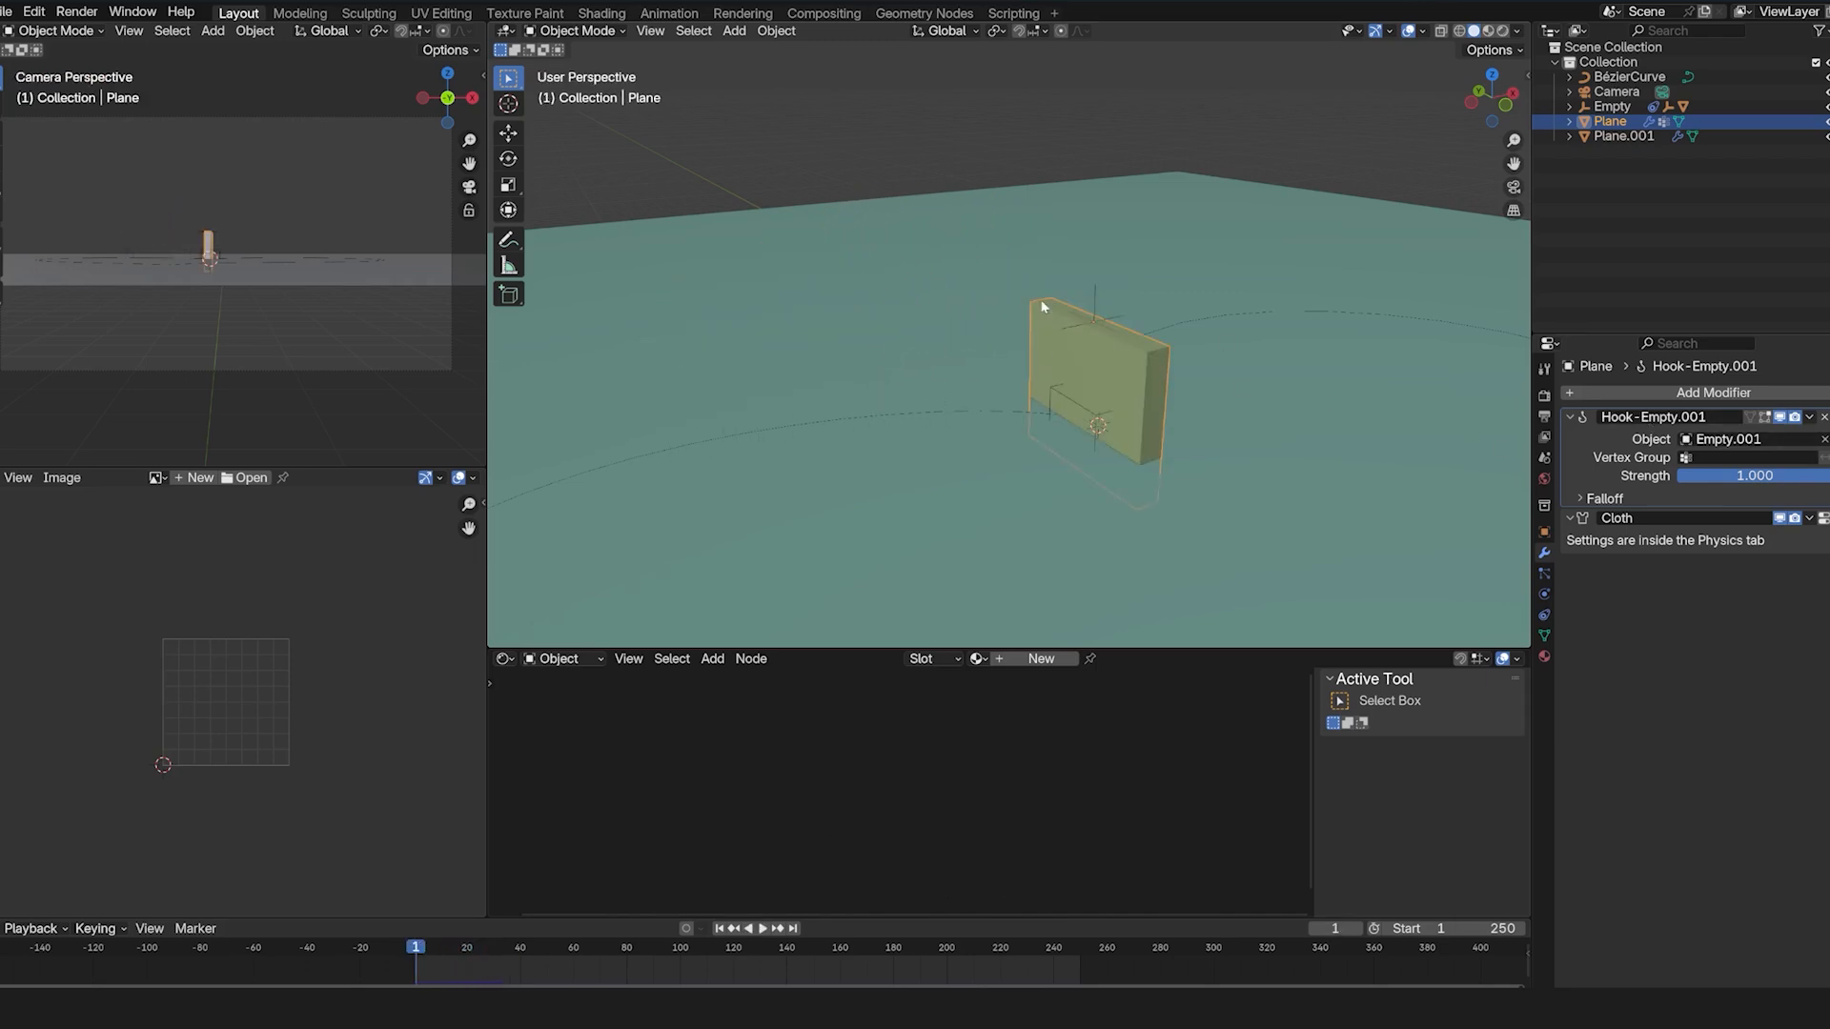
Hook a patch of vertices on one side of the bristle block's mesh to a new object.
key(Tab)
middle_drag(962, 276, 981, 305)
key(alt+a)
key(alt+z)
drag(934, 270, 1298, 450)
key(alt+z)
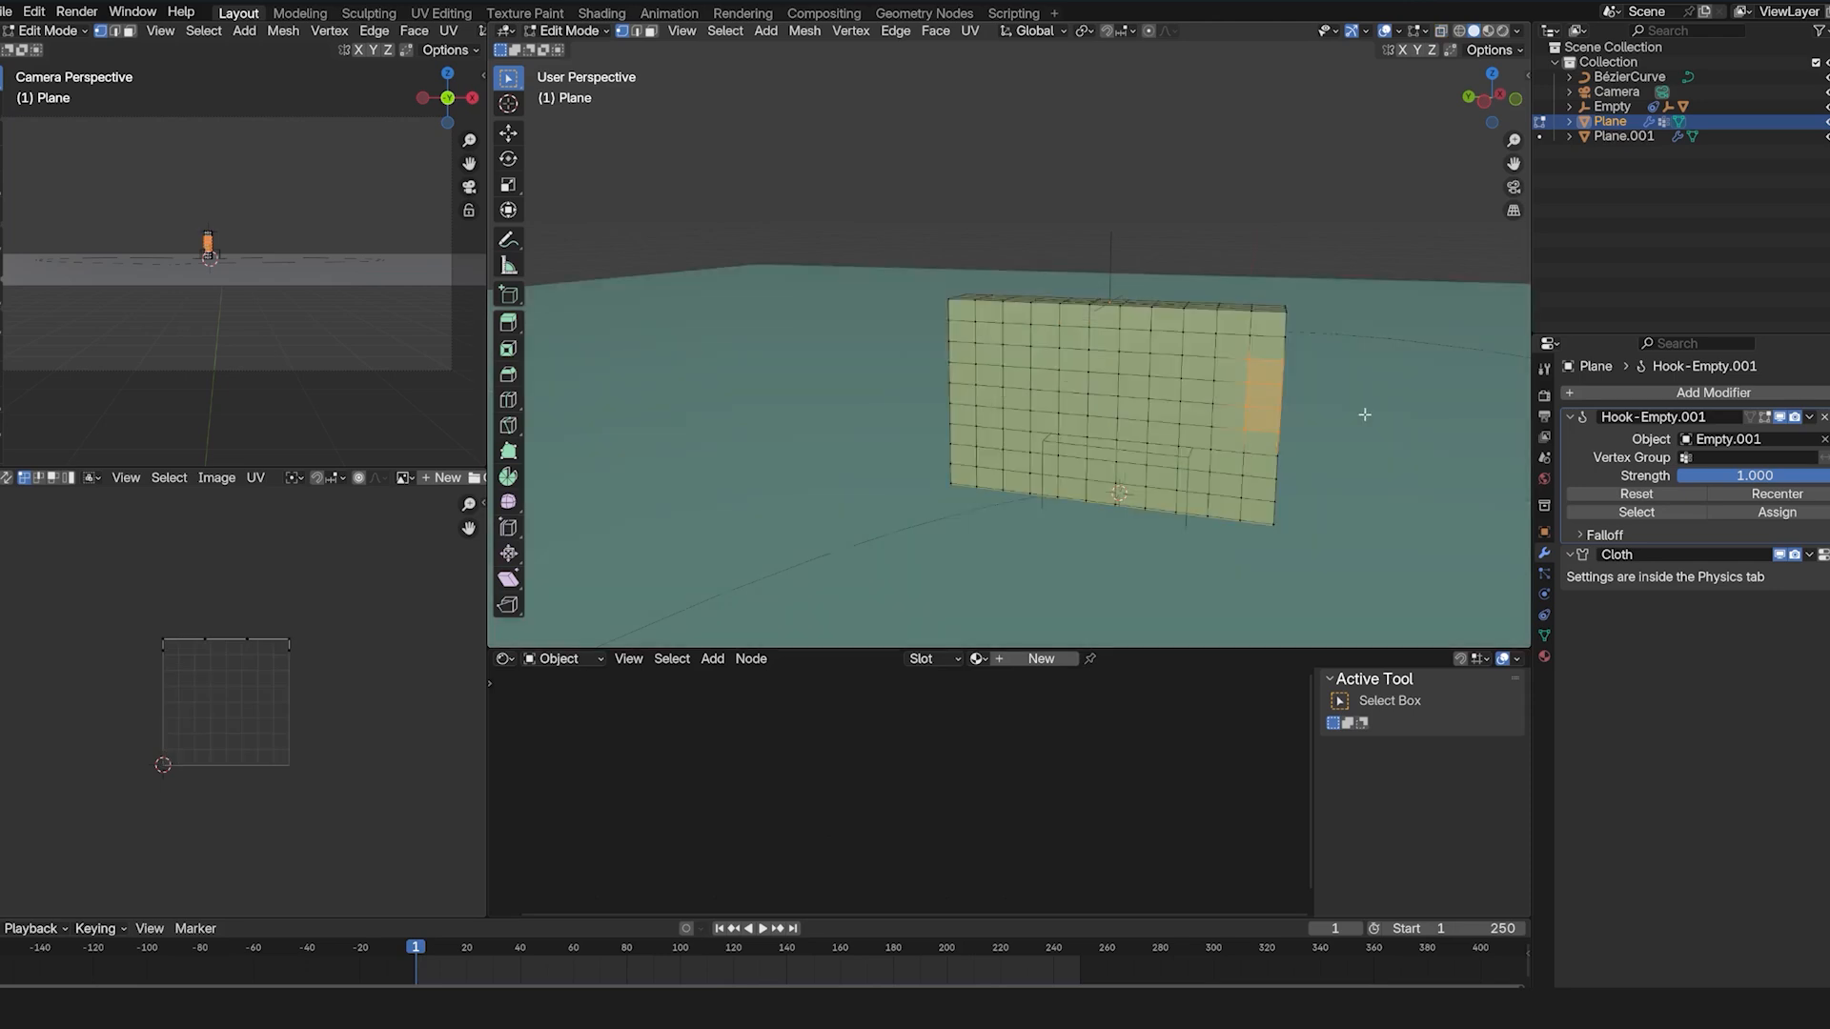
key(alt+z)
drag(1235, 335, 1320, 486)
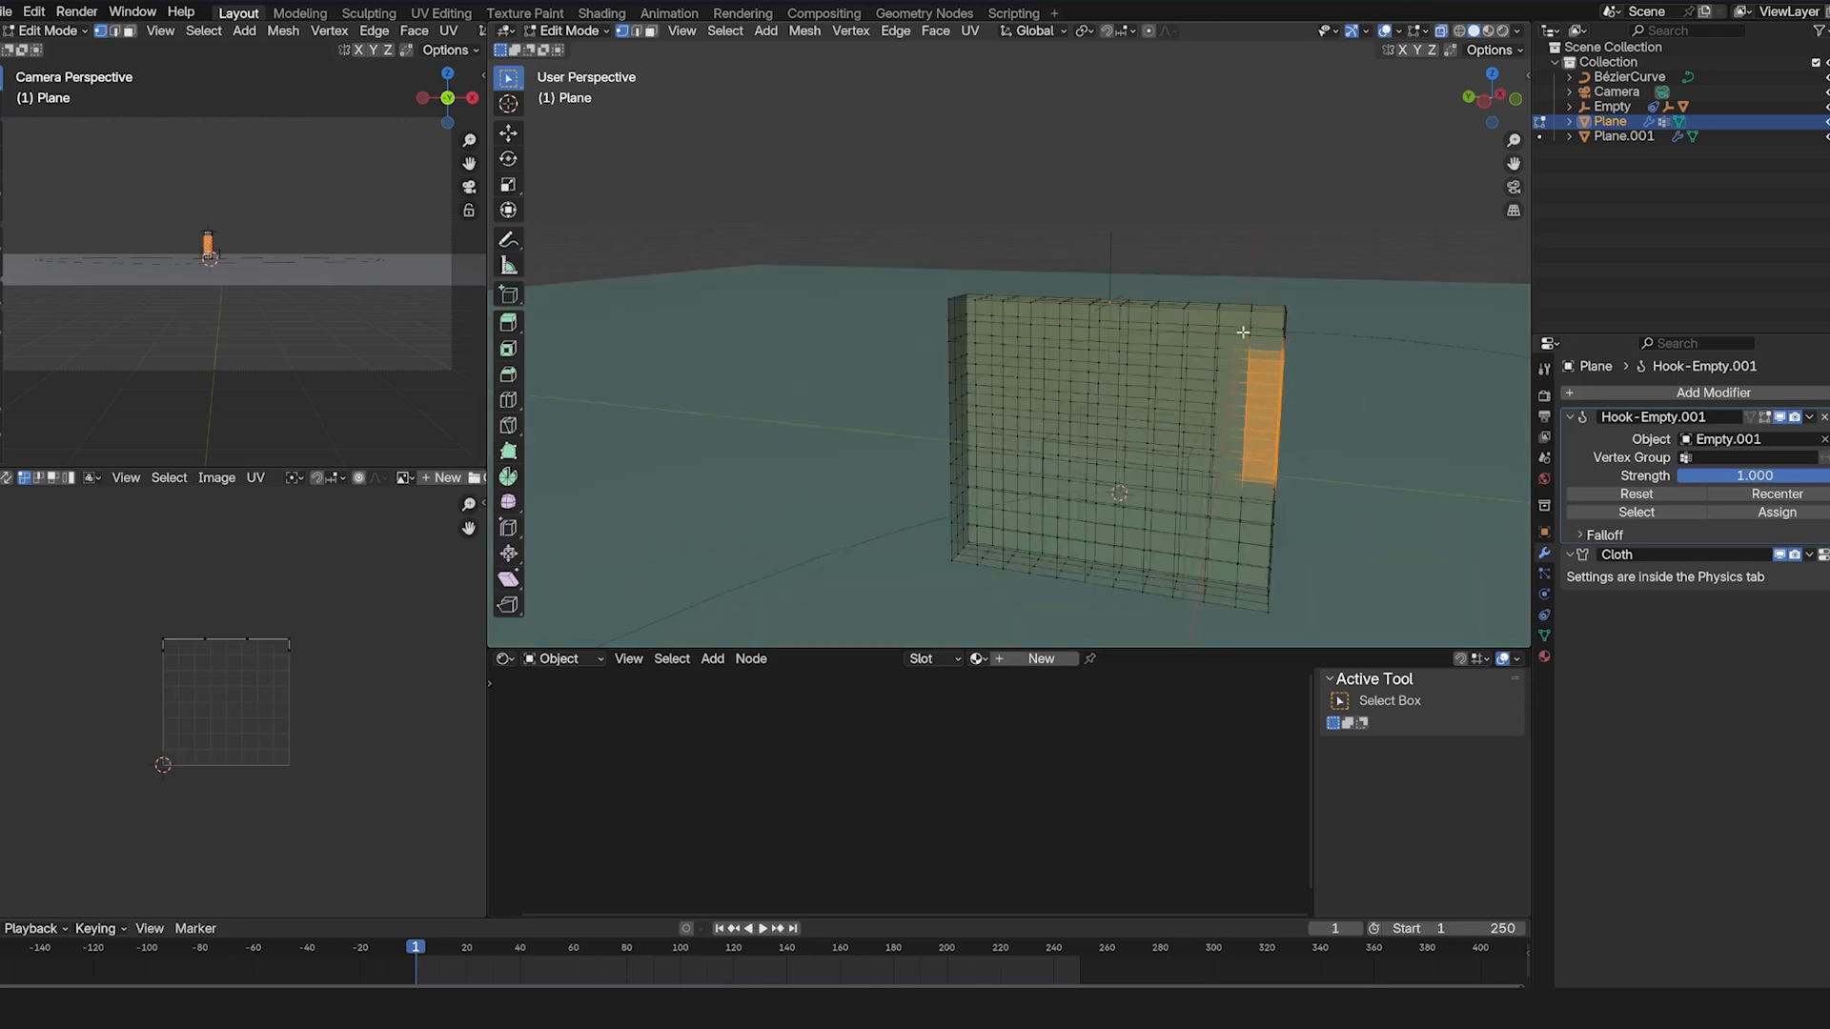
key(ctrl+h)
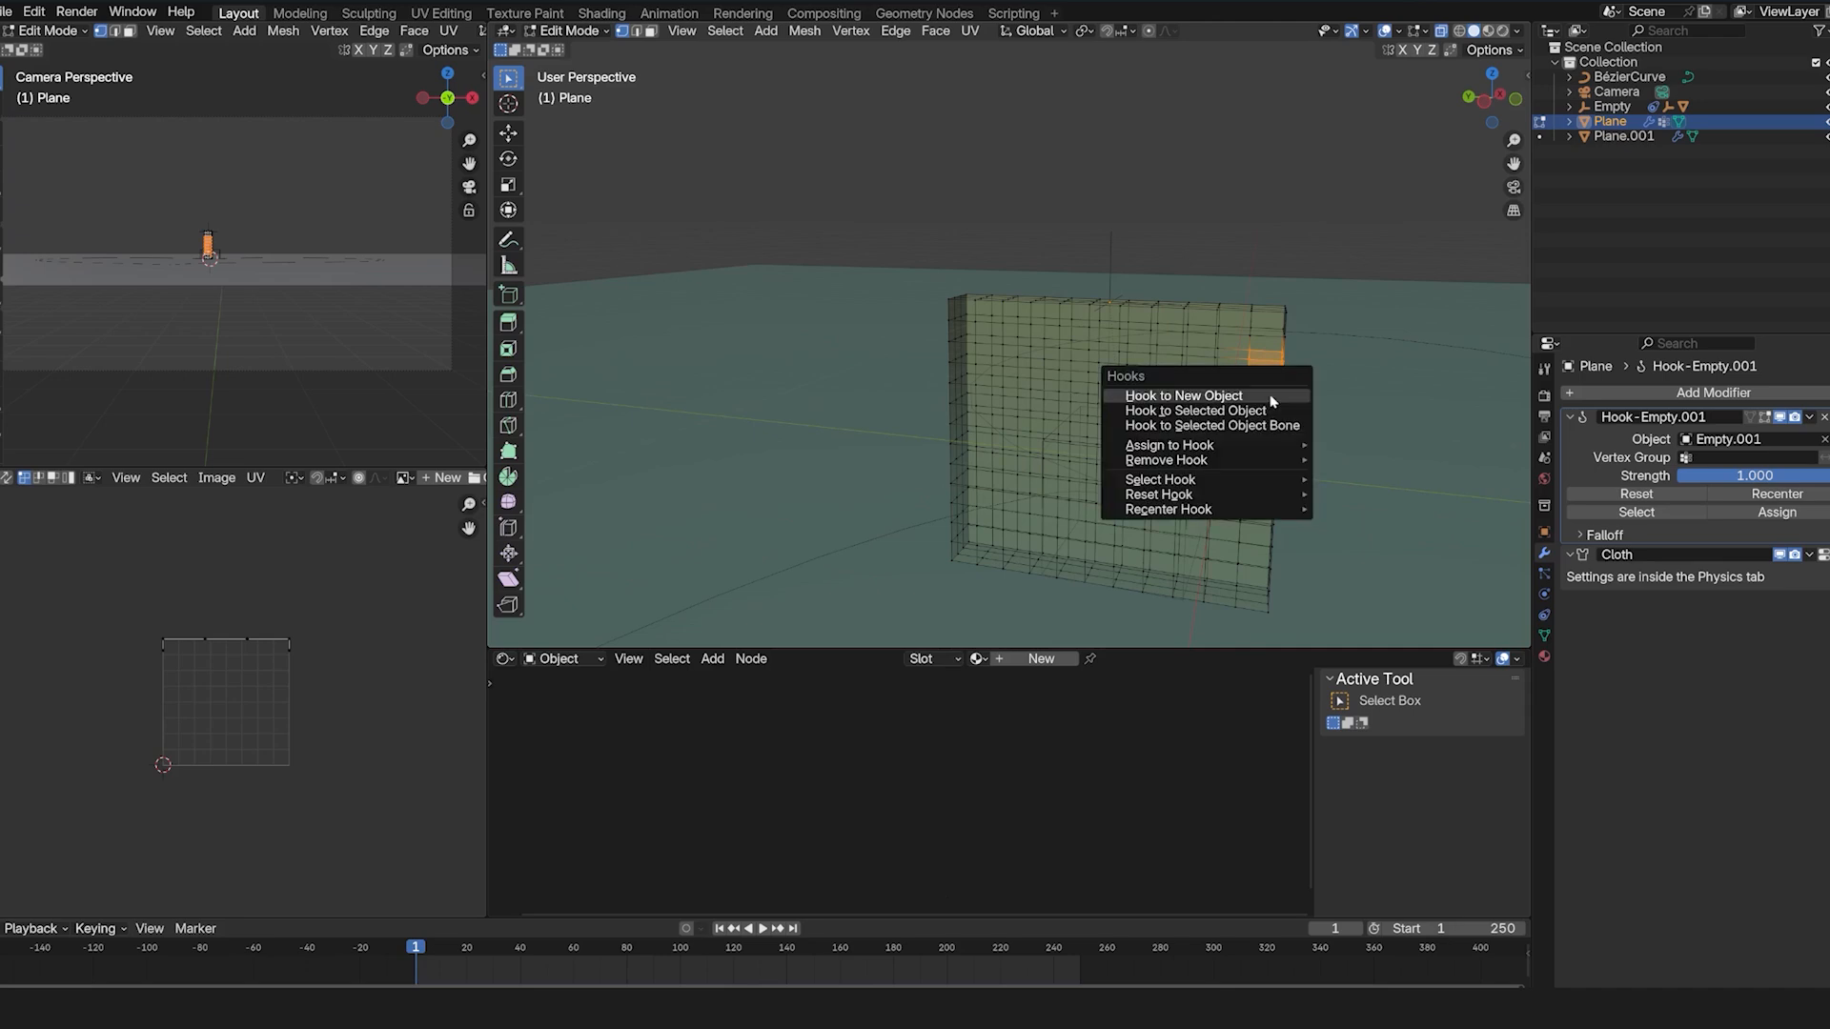
click(1273, 402)
key(Tab)
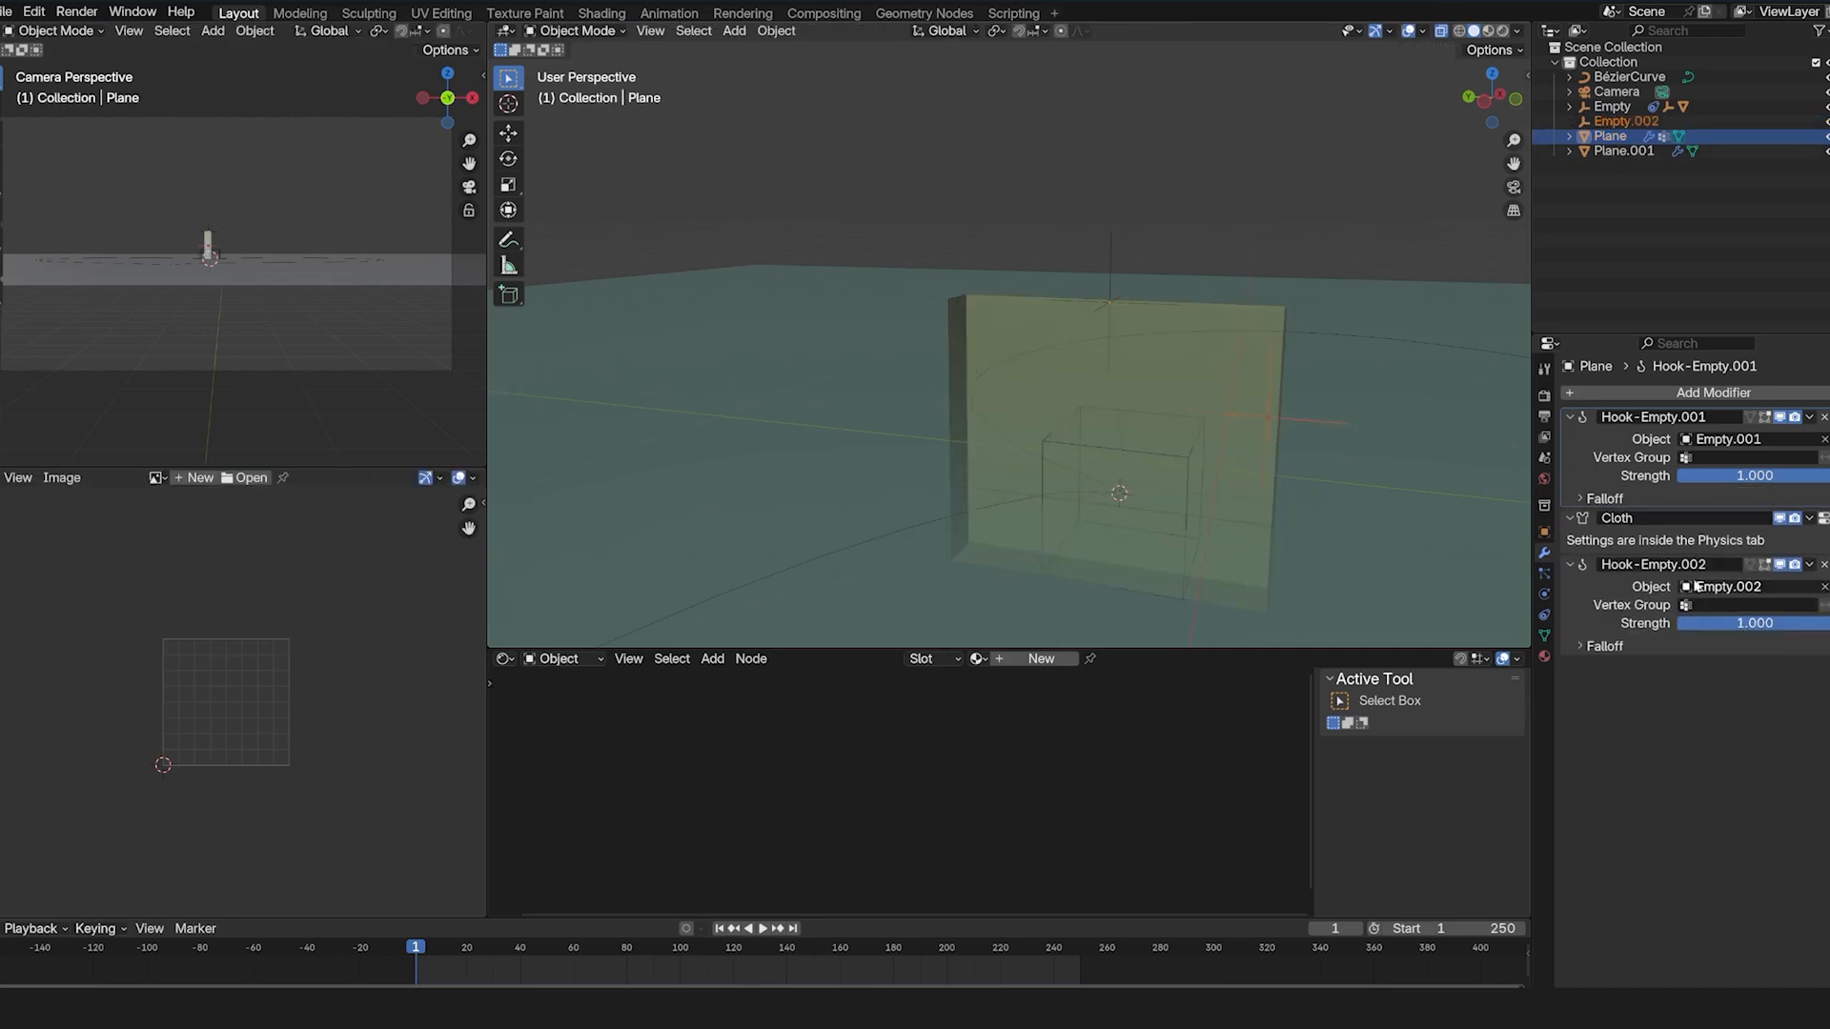
Try moving the side hook's empty to demonstrate how it pulls the bristle block's vertices, and cancel the move.
click(1308, 430)
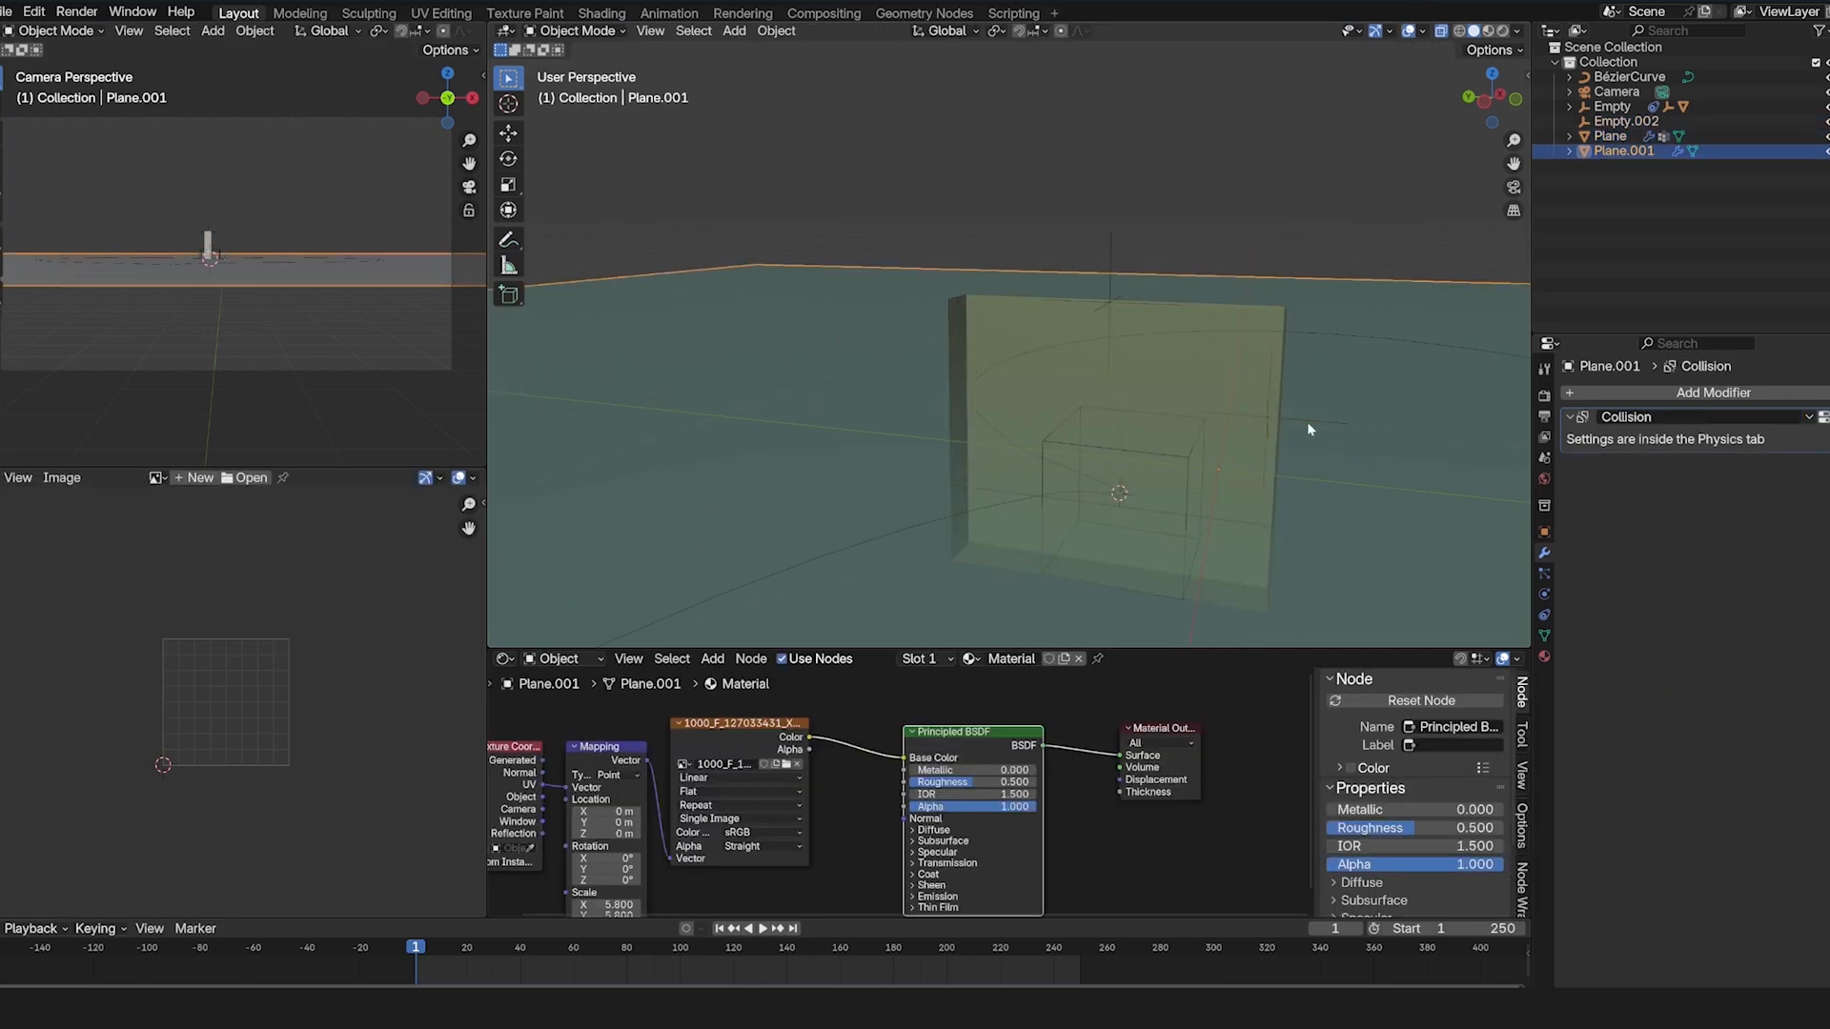
click(1270, 413)
click(1288, 419)
click(1272, 402)
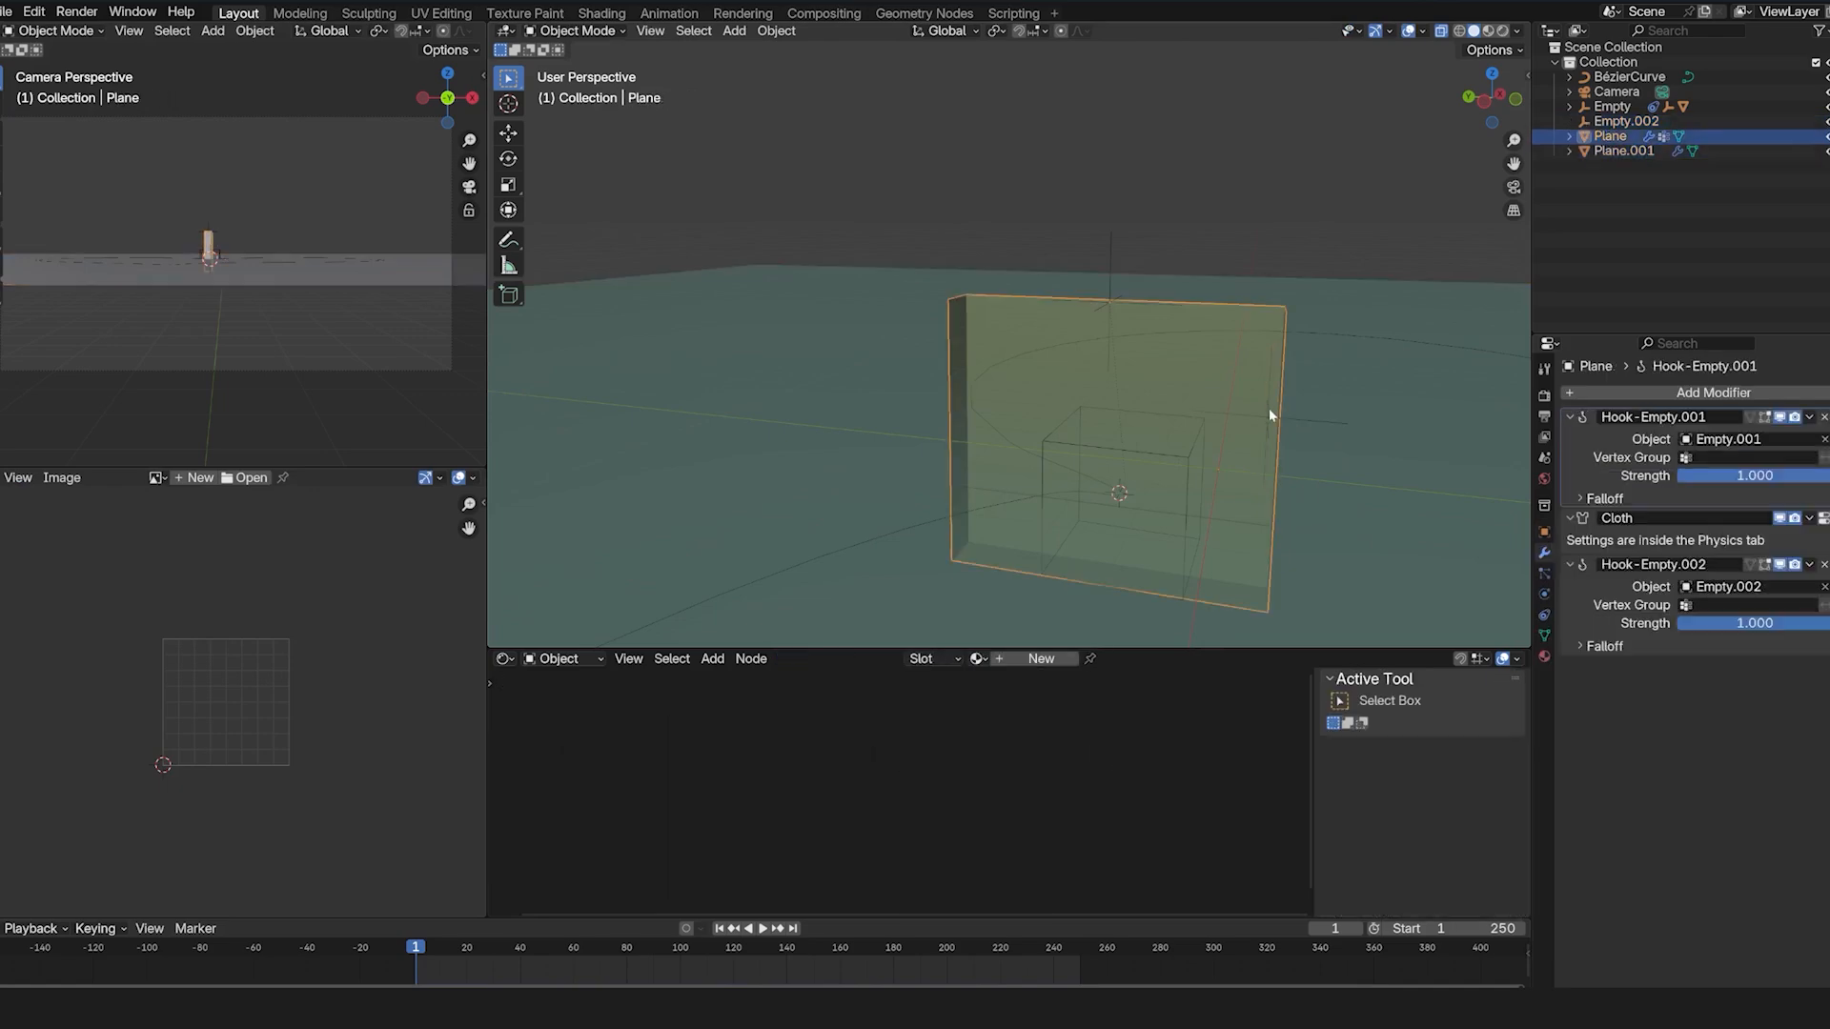
click(1306, 422)
key(g)
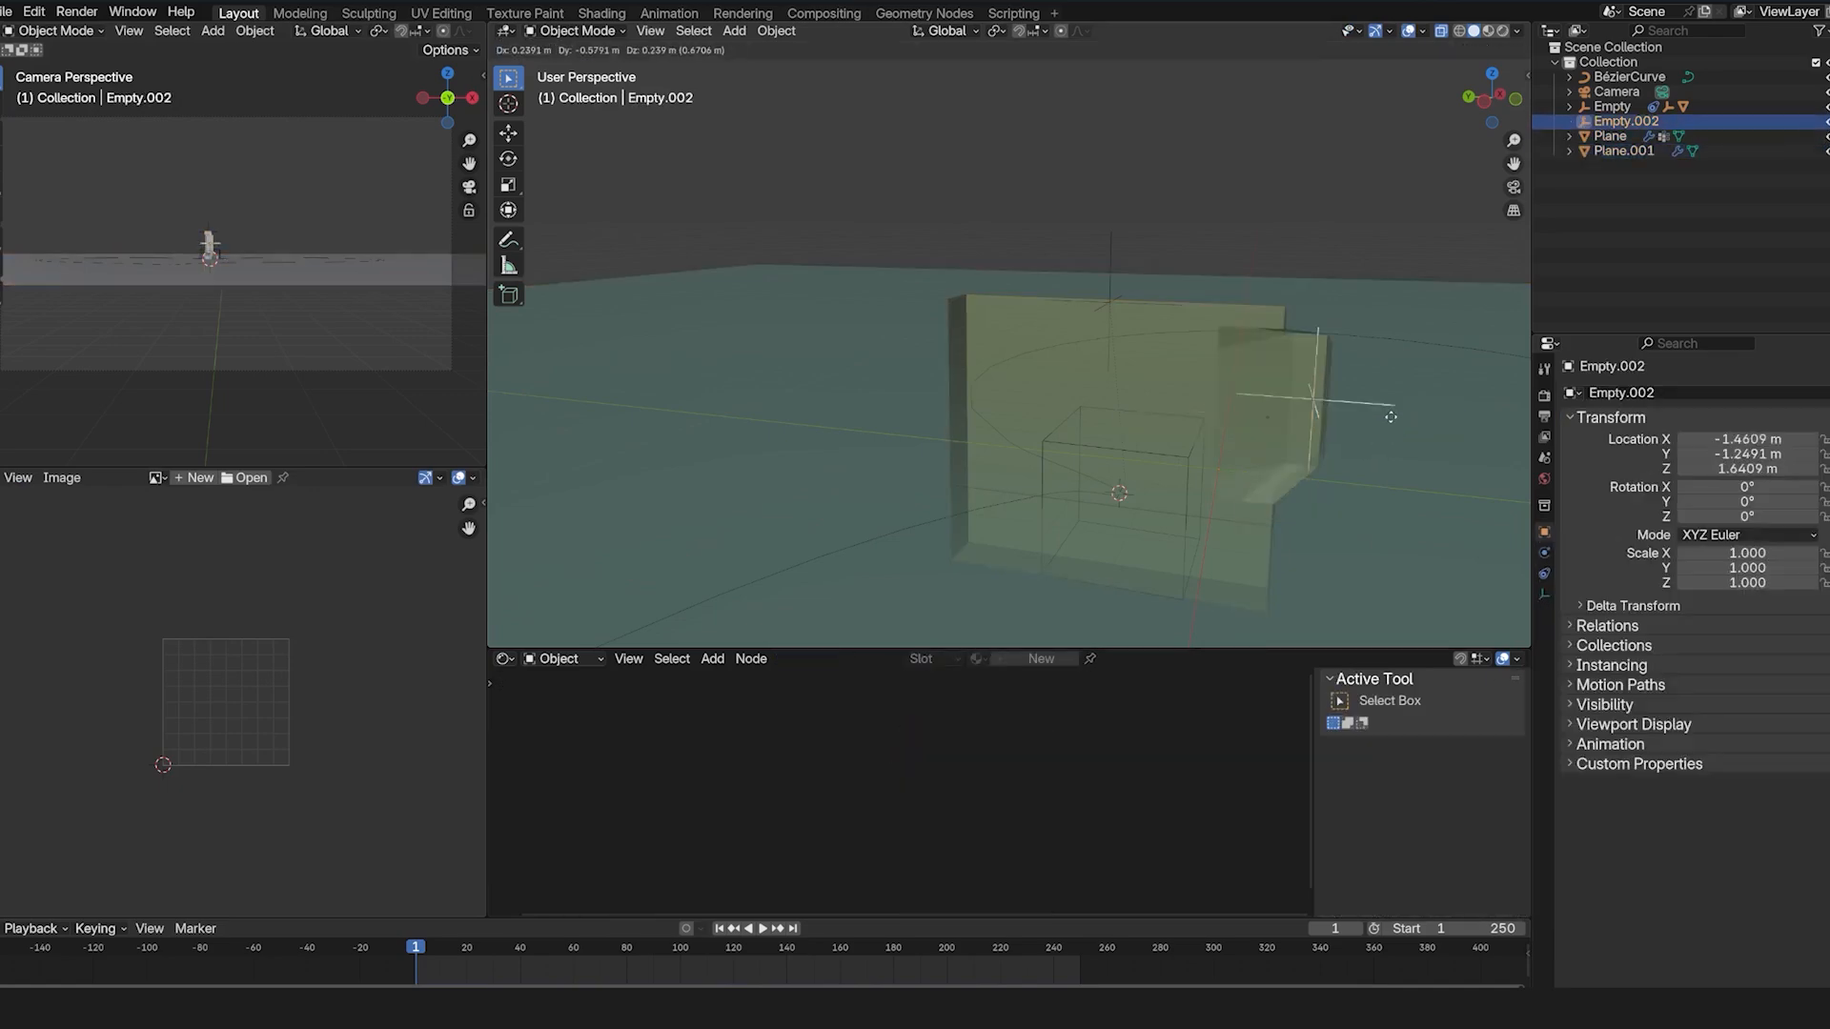
right_click(1384, 401)
Delete the side hook's empty and remove its Hook modifier from the bristle block.
key(x)
click(1369, 409)
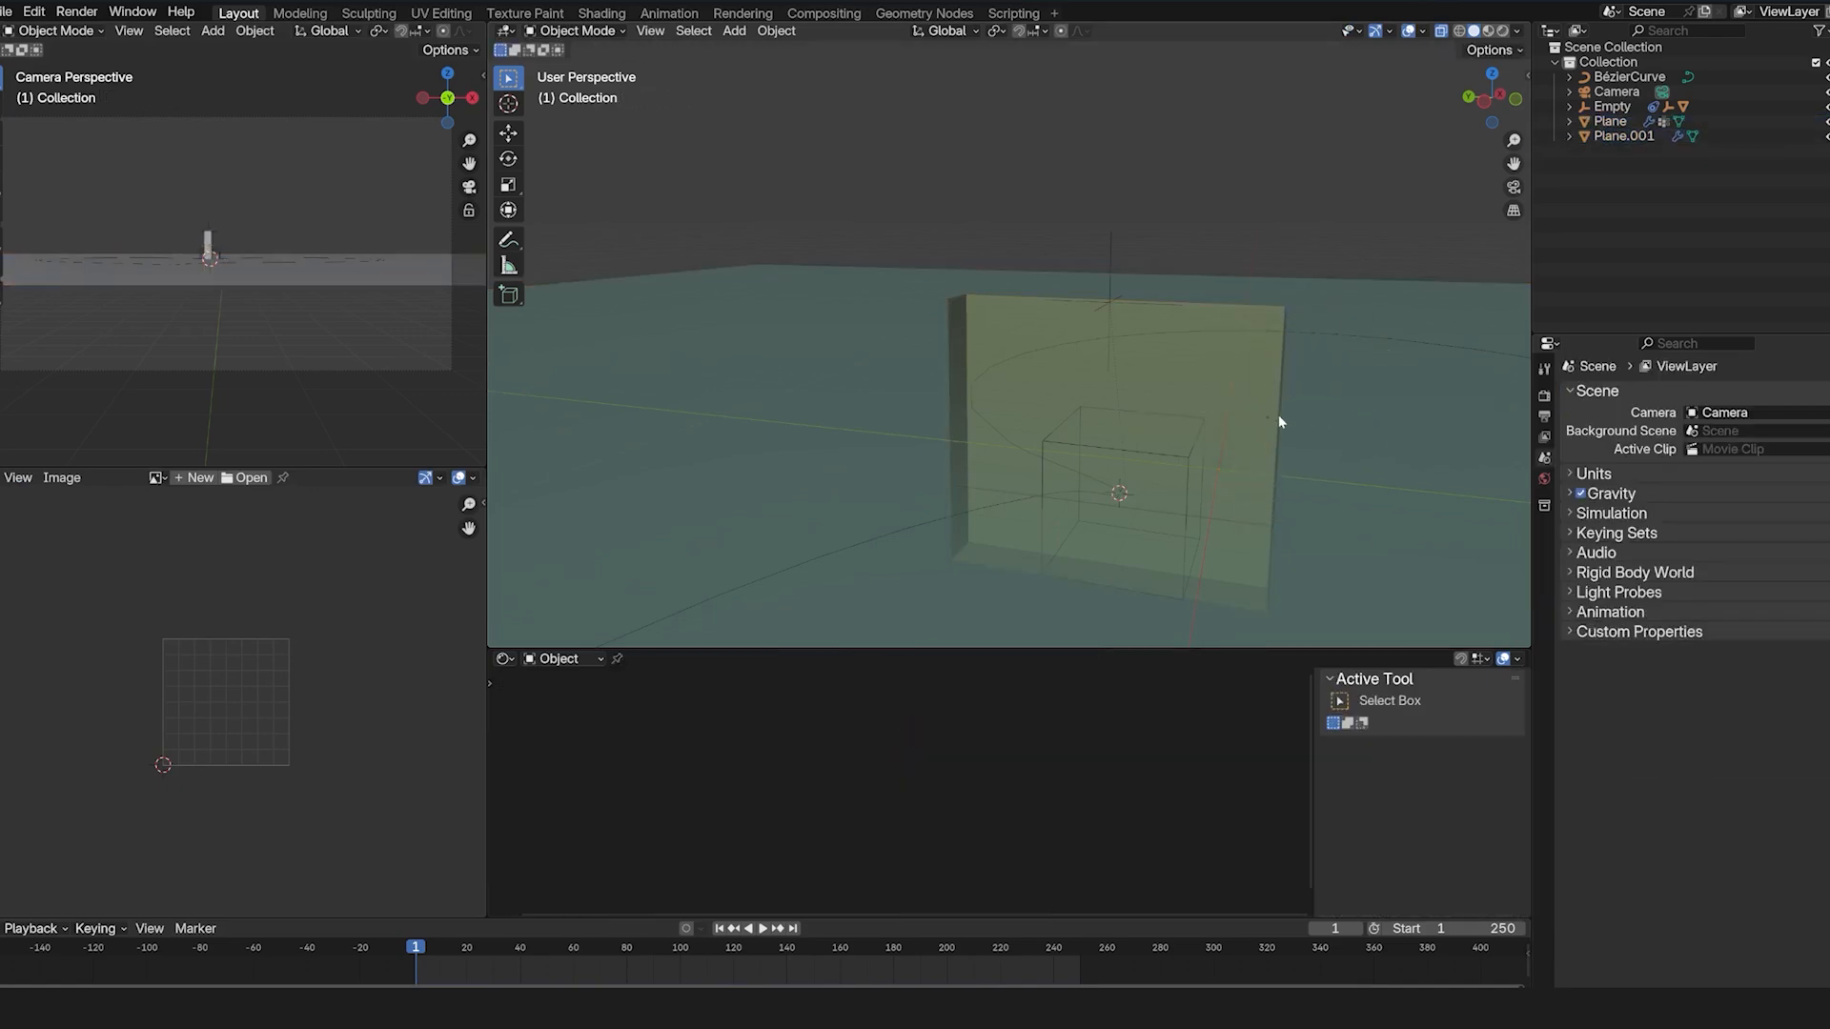
click(1265, 425)
click(1824, 564)
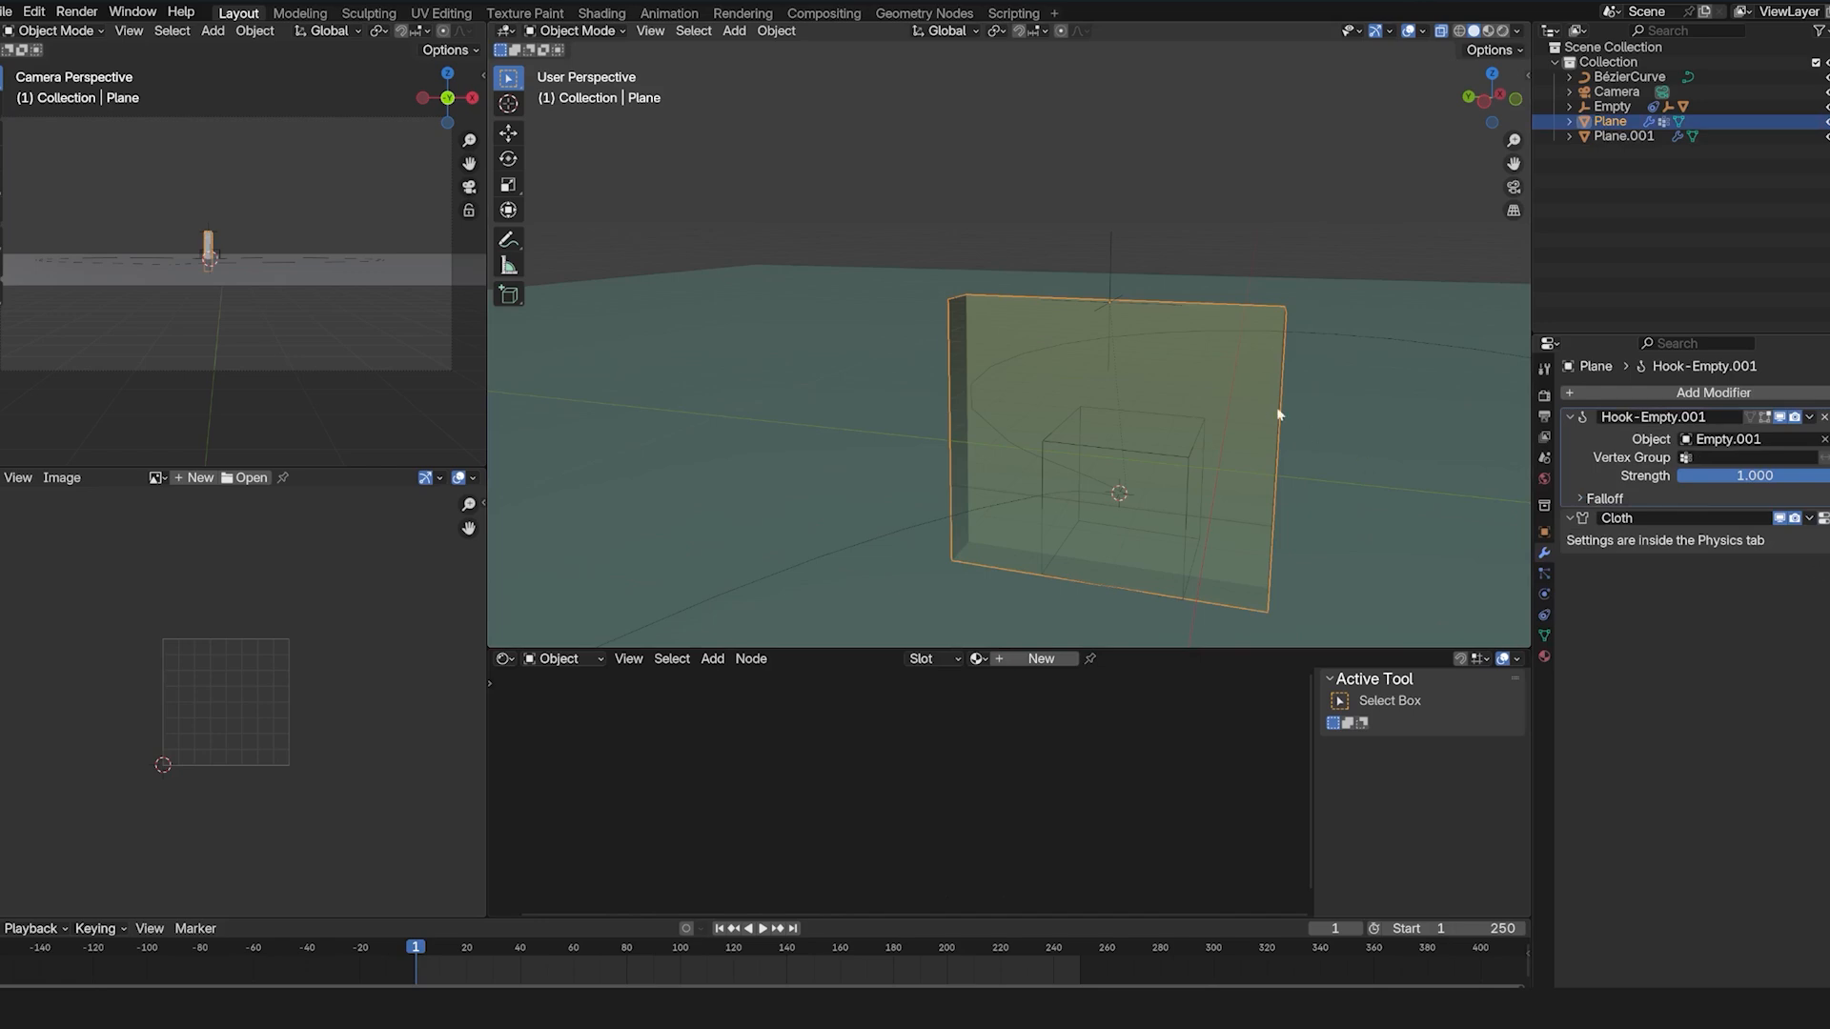
Replay the cloth simulation and examine the bristle block's motion over the floor from a low angle.
key(space)
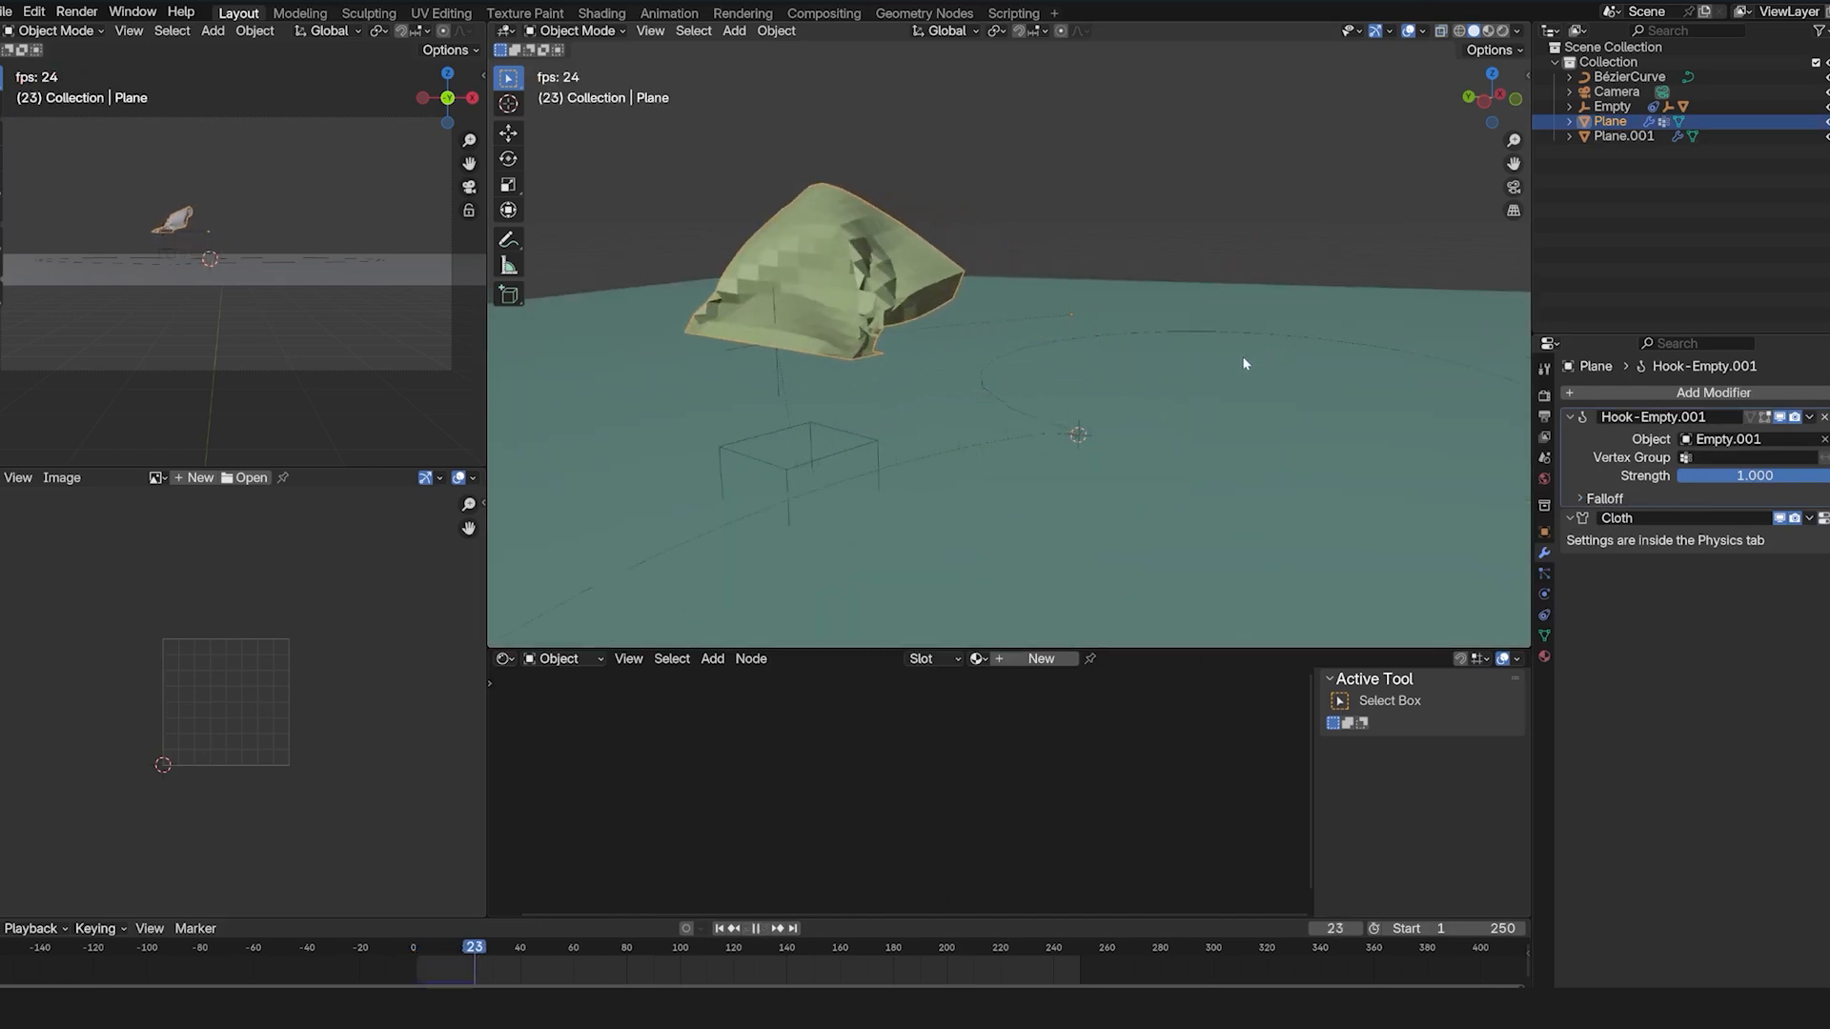
key(Escape)
middle_drag(1243, 356, 1123, 341)
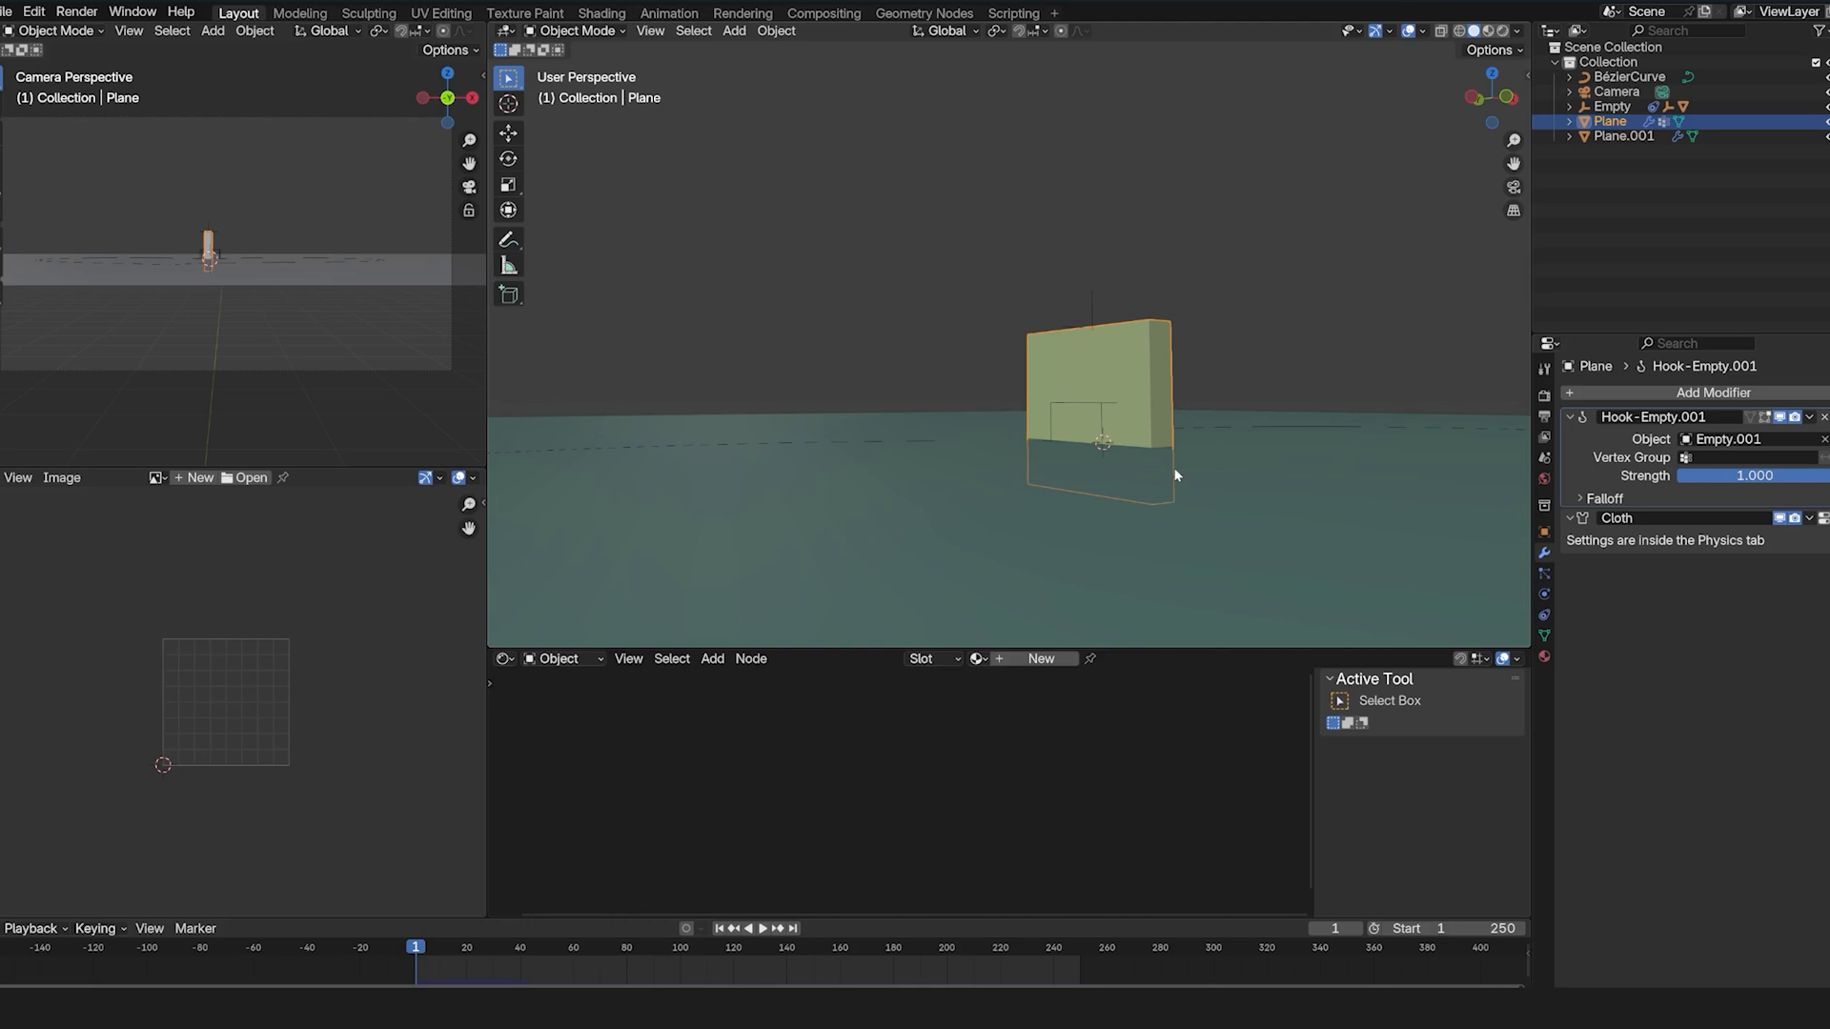
click(1145, 475)
key(space)
key(Escape)
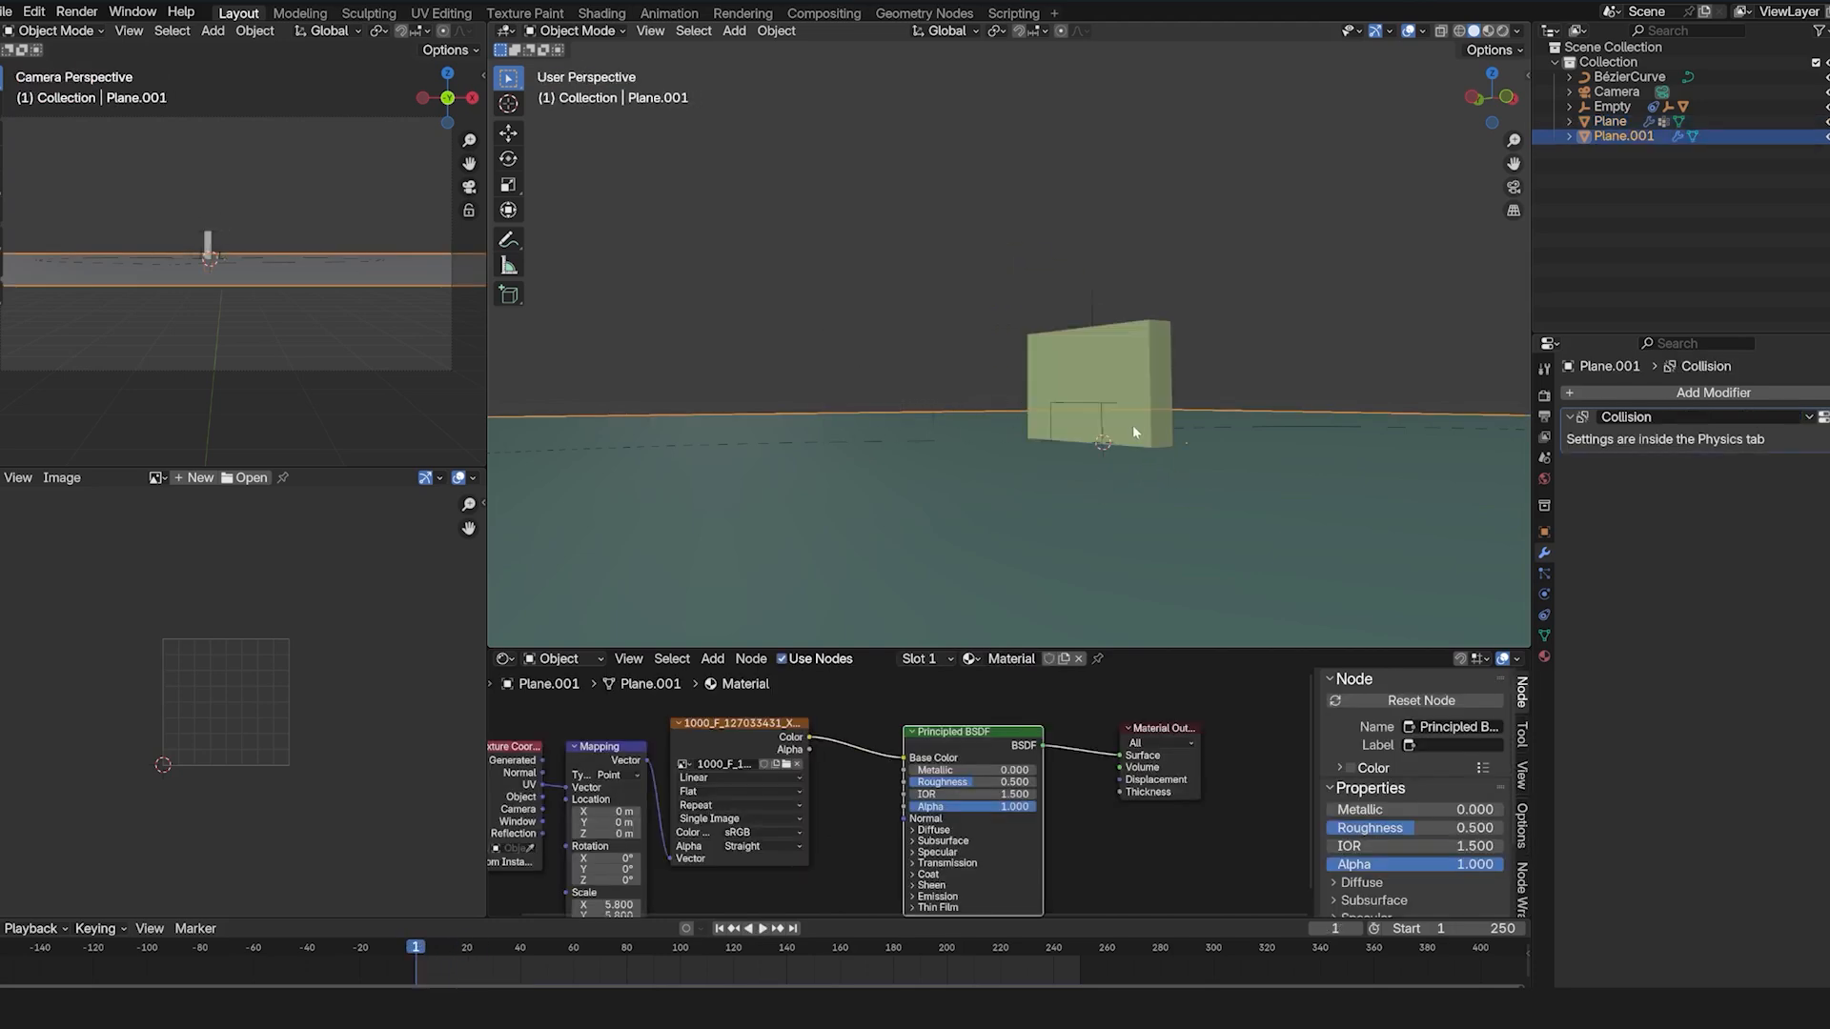
Unhide the brush, select the cube empty at its base, and switch the viewport to wireframe shading.
key(alt+h)
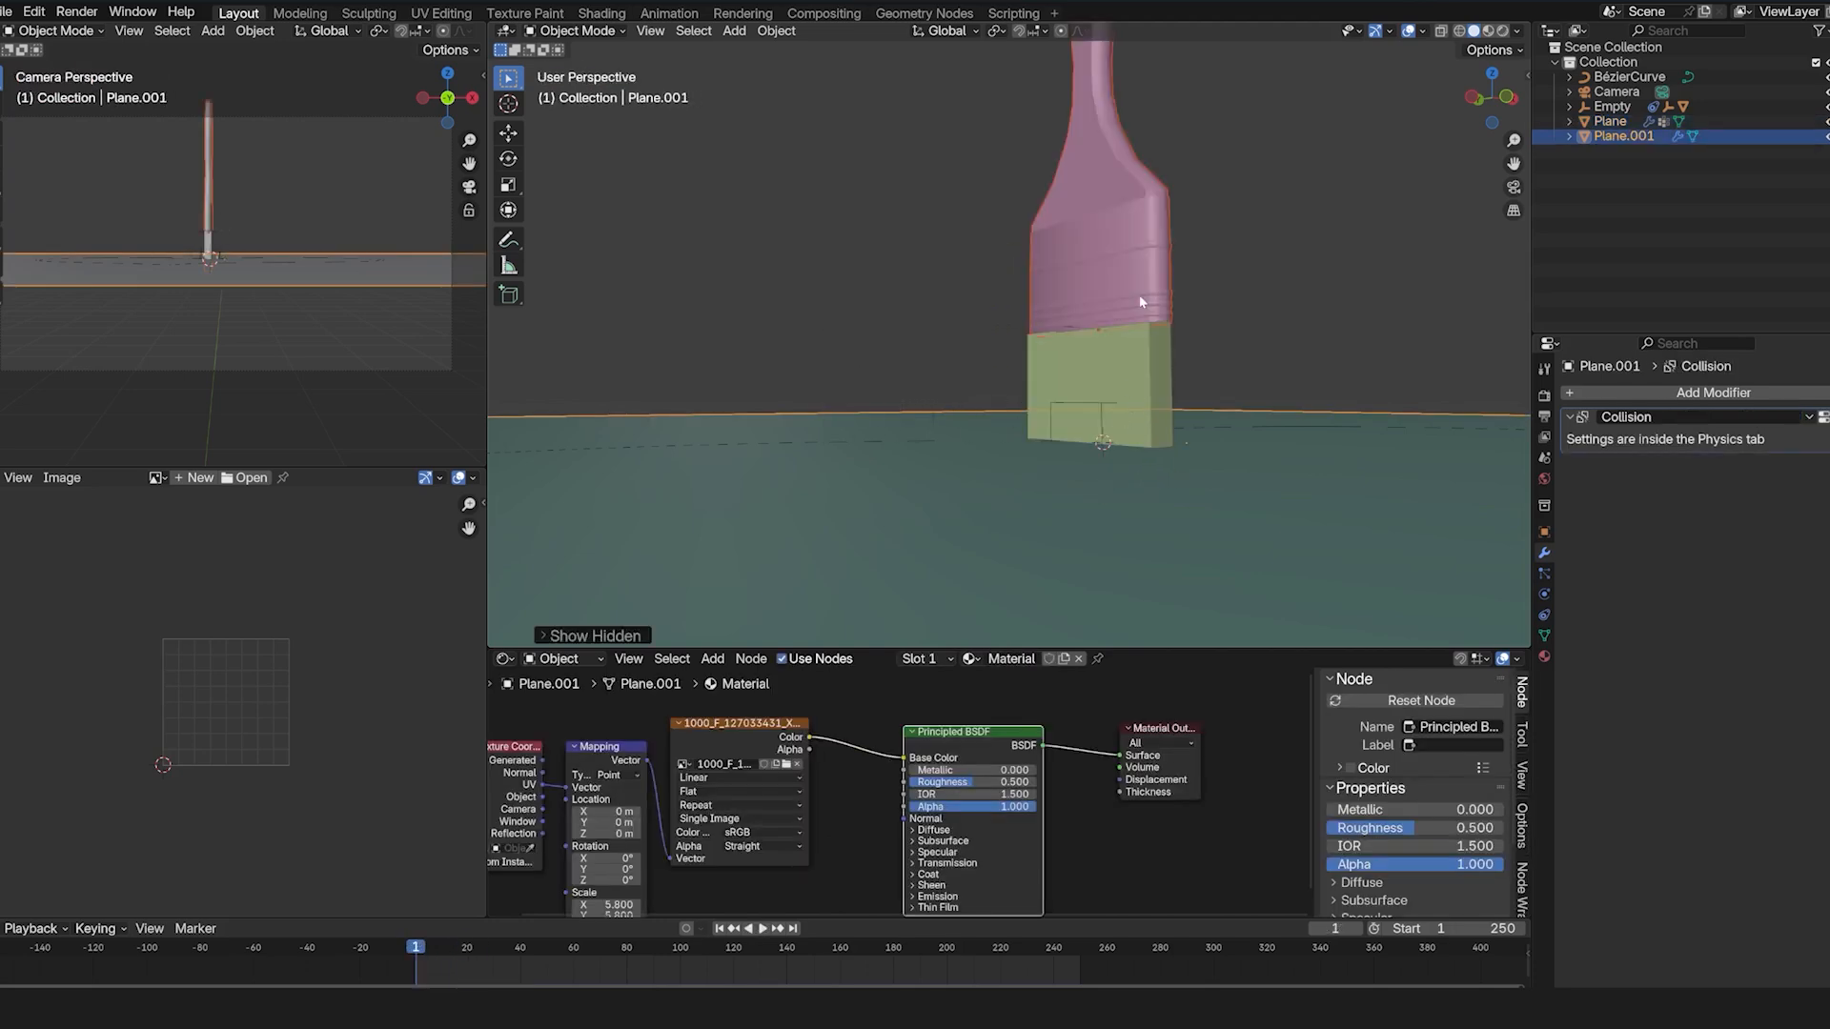
key(alt+a)
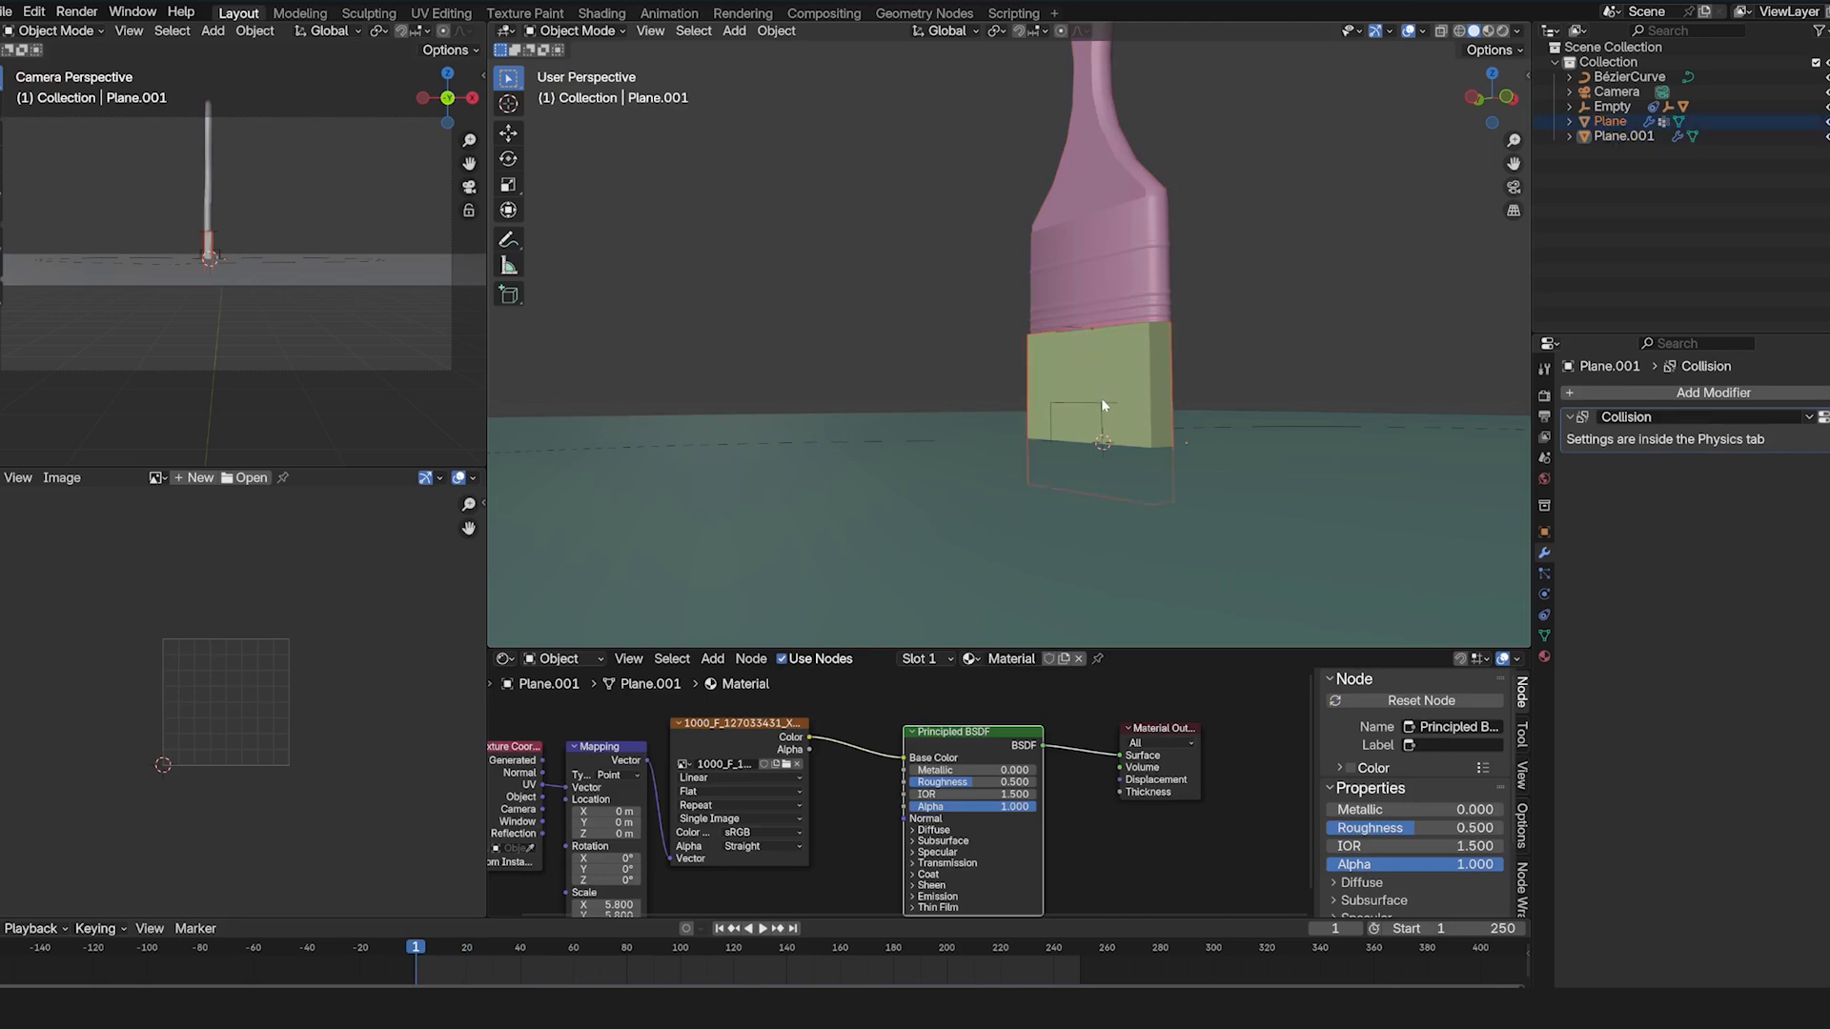
click(1101, 398)
click(1101, 398)
click(1130, 414)
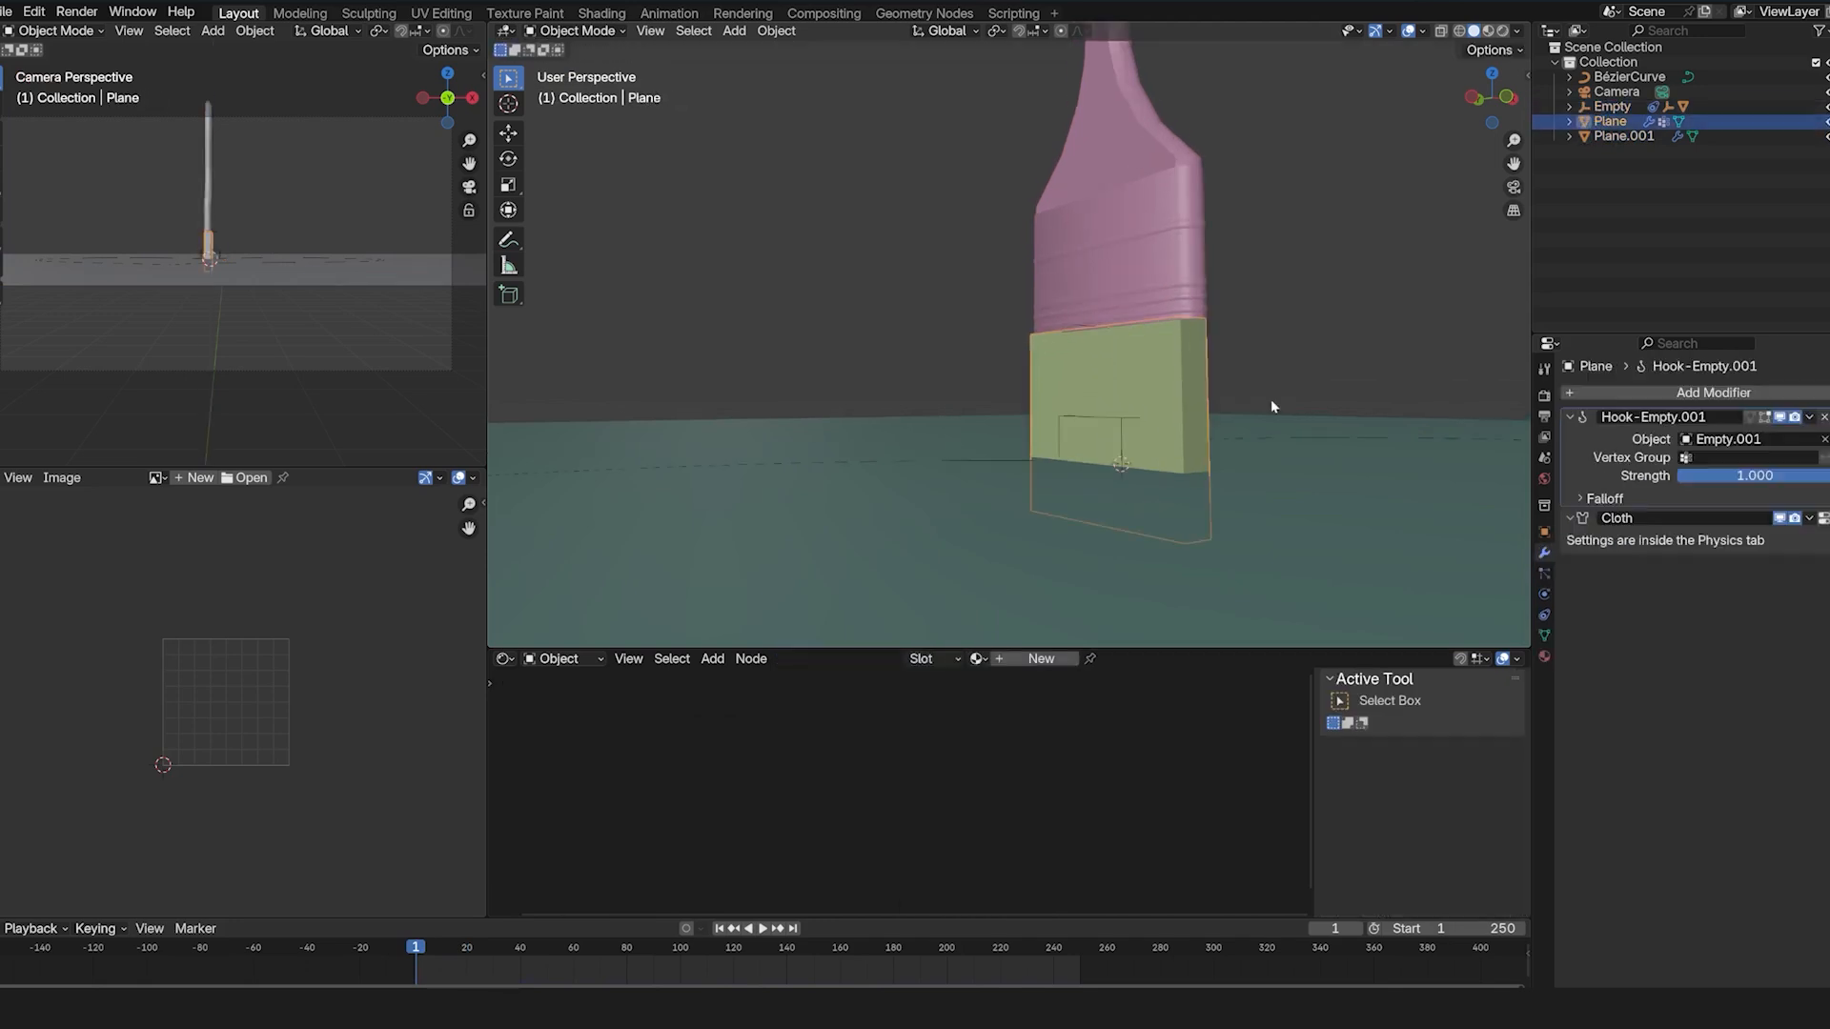
click(1126, 418)
key(shift+z)
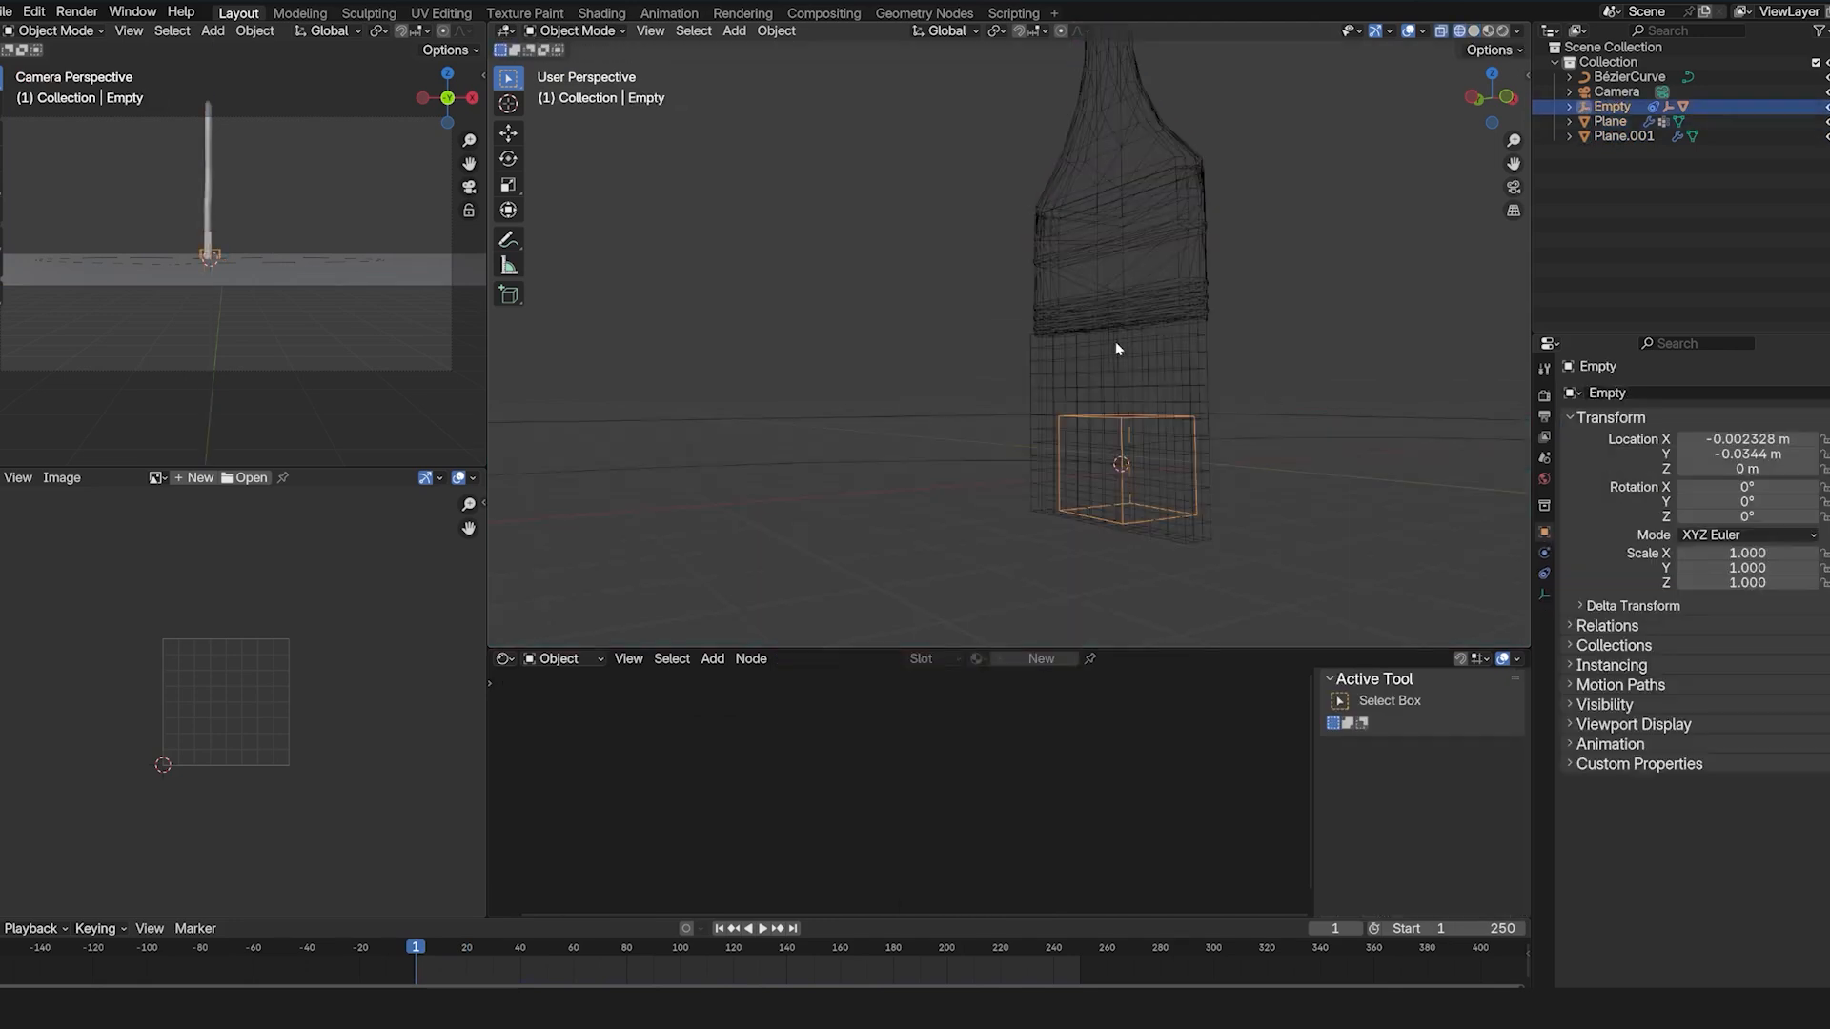
Select both empties together with the bristle block and raise them about 2 m along Z above the floor.
key(shift+z)
scroll(1115, 324, up, 5)
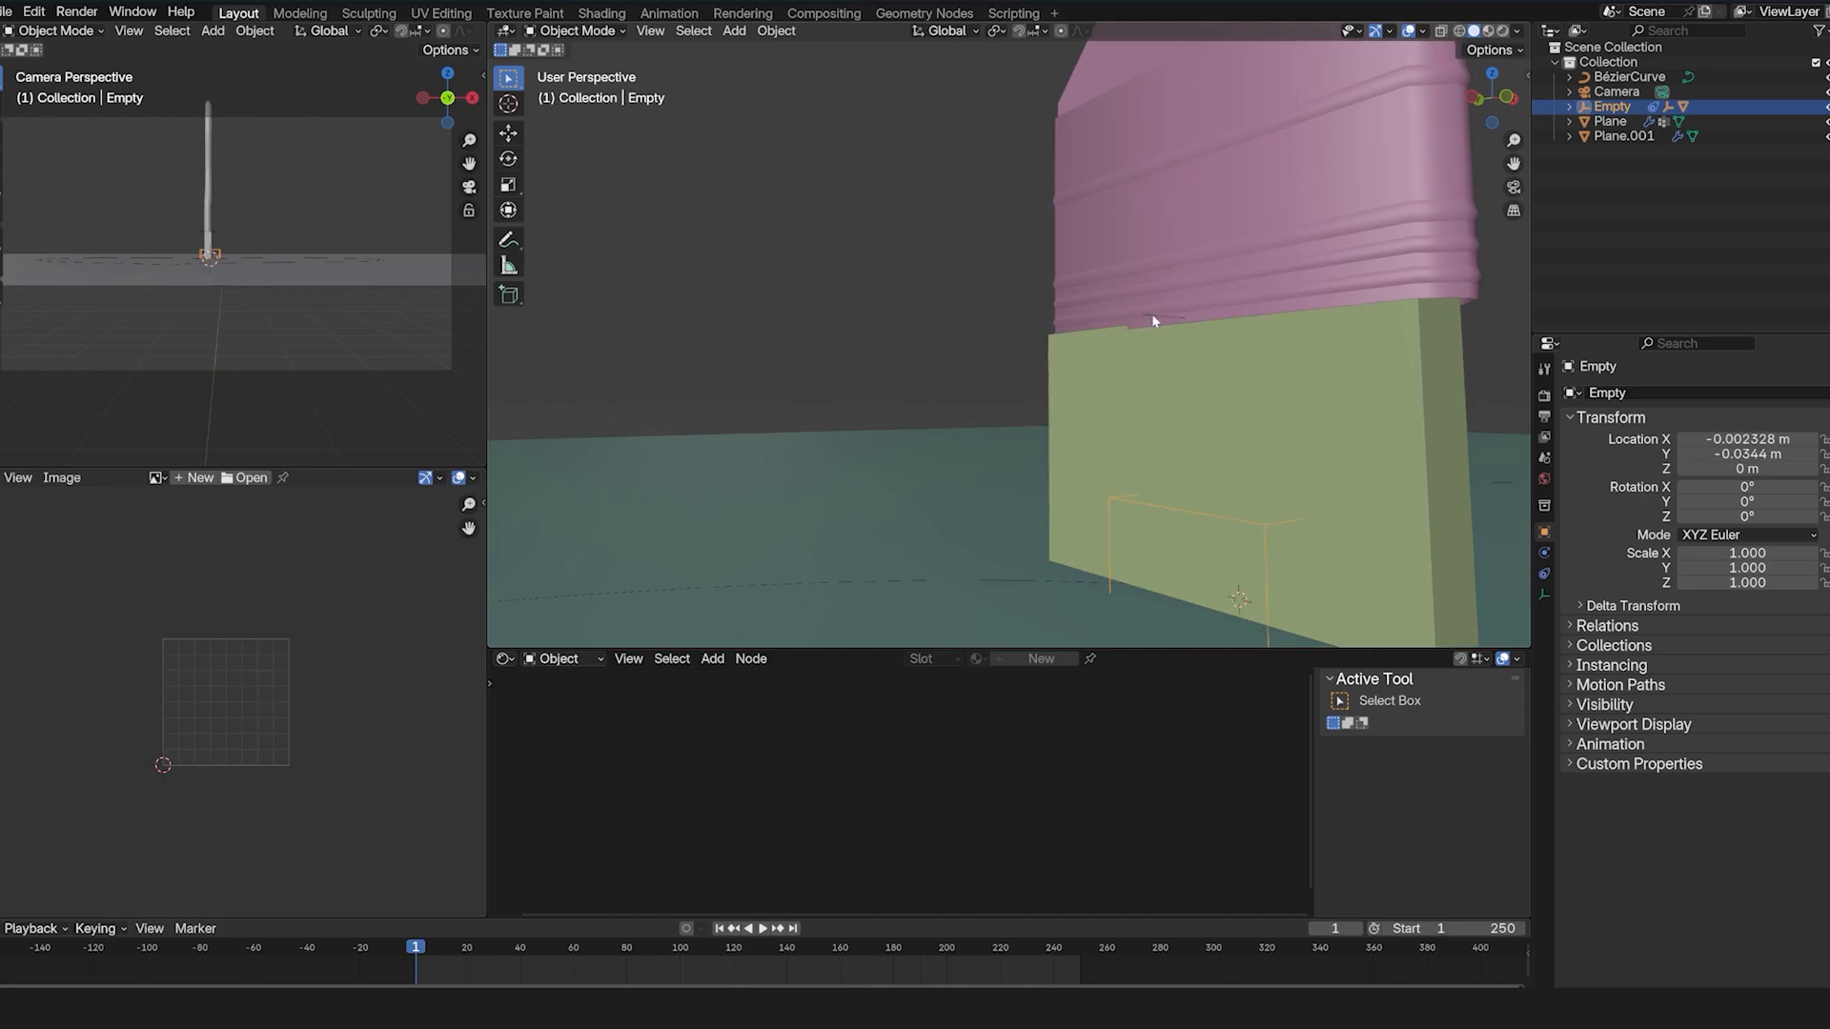
shift+click(1152, 316)
scroll(1208, 353, down, 5)
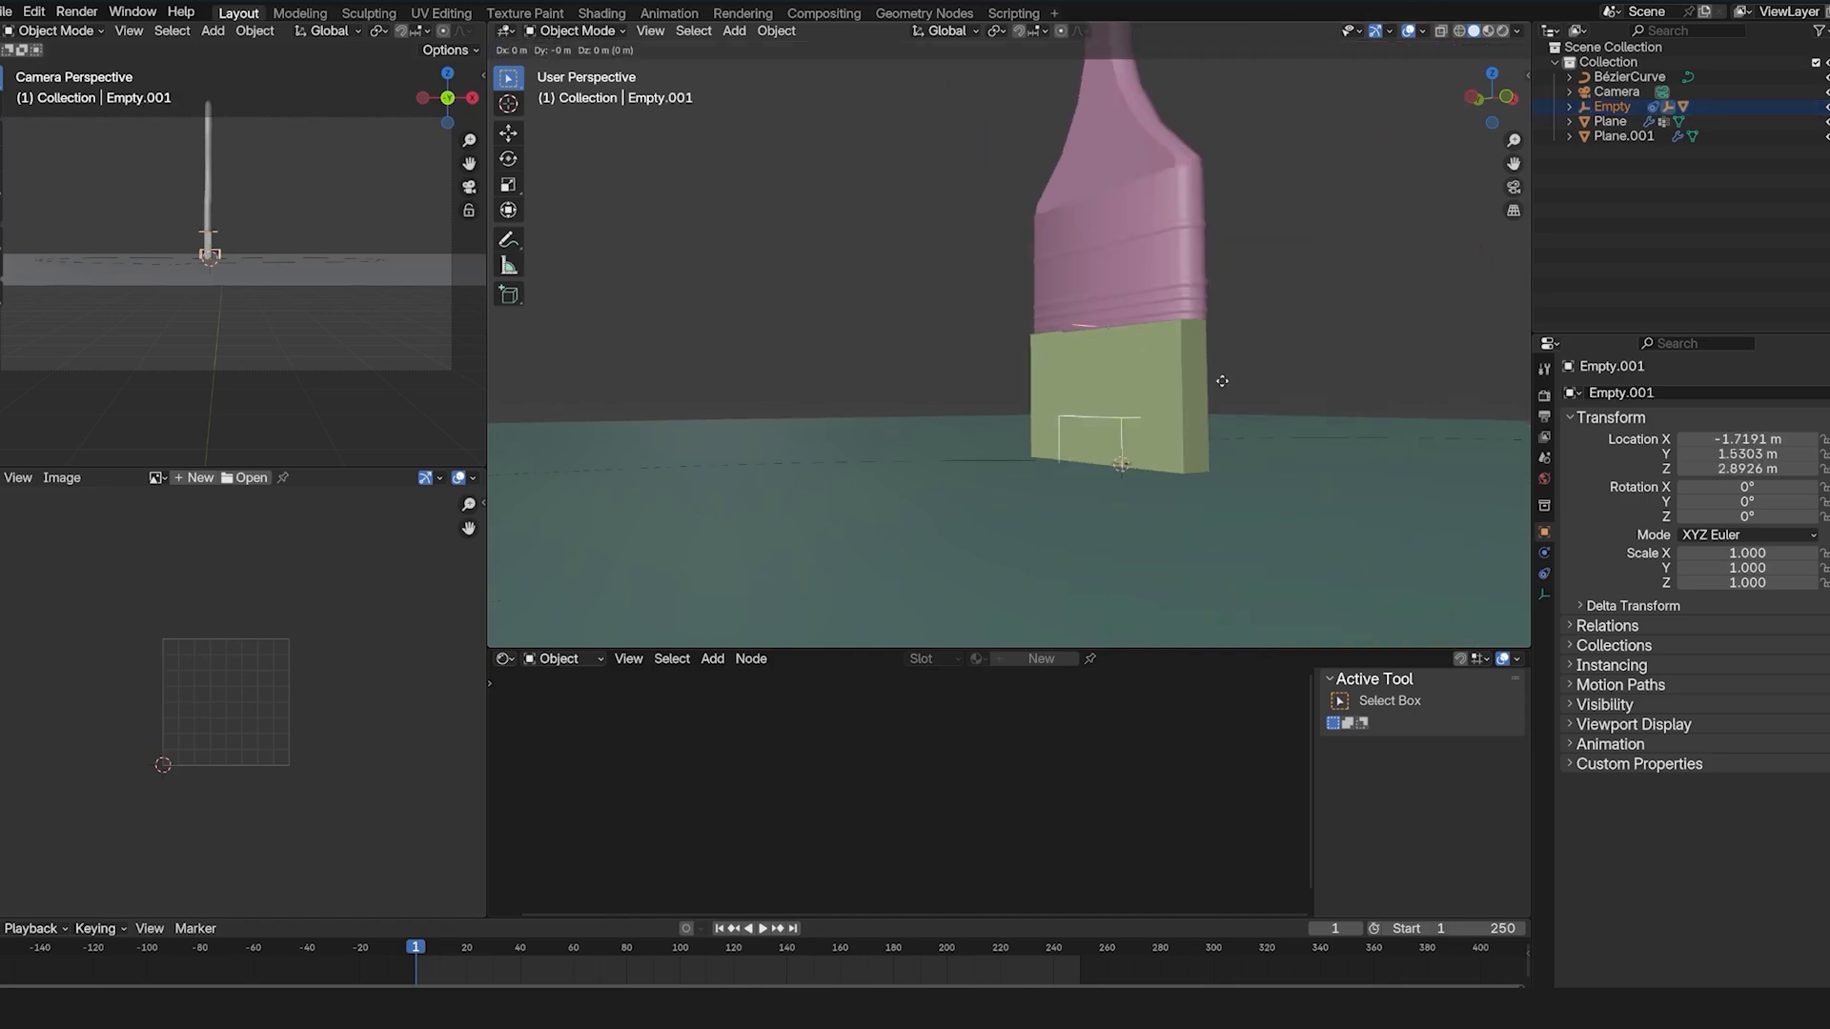
key(alt+z)
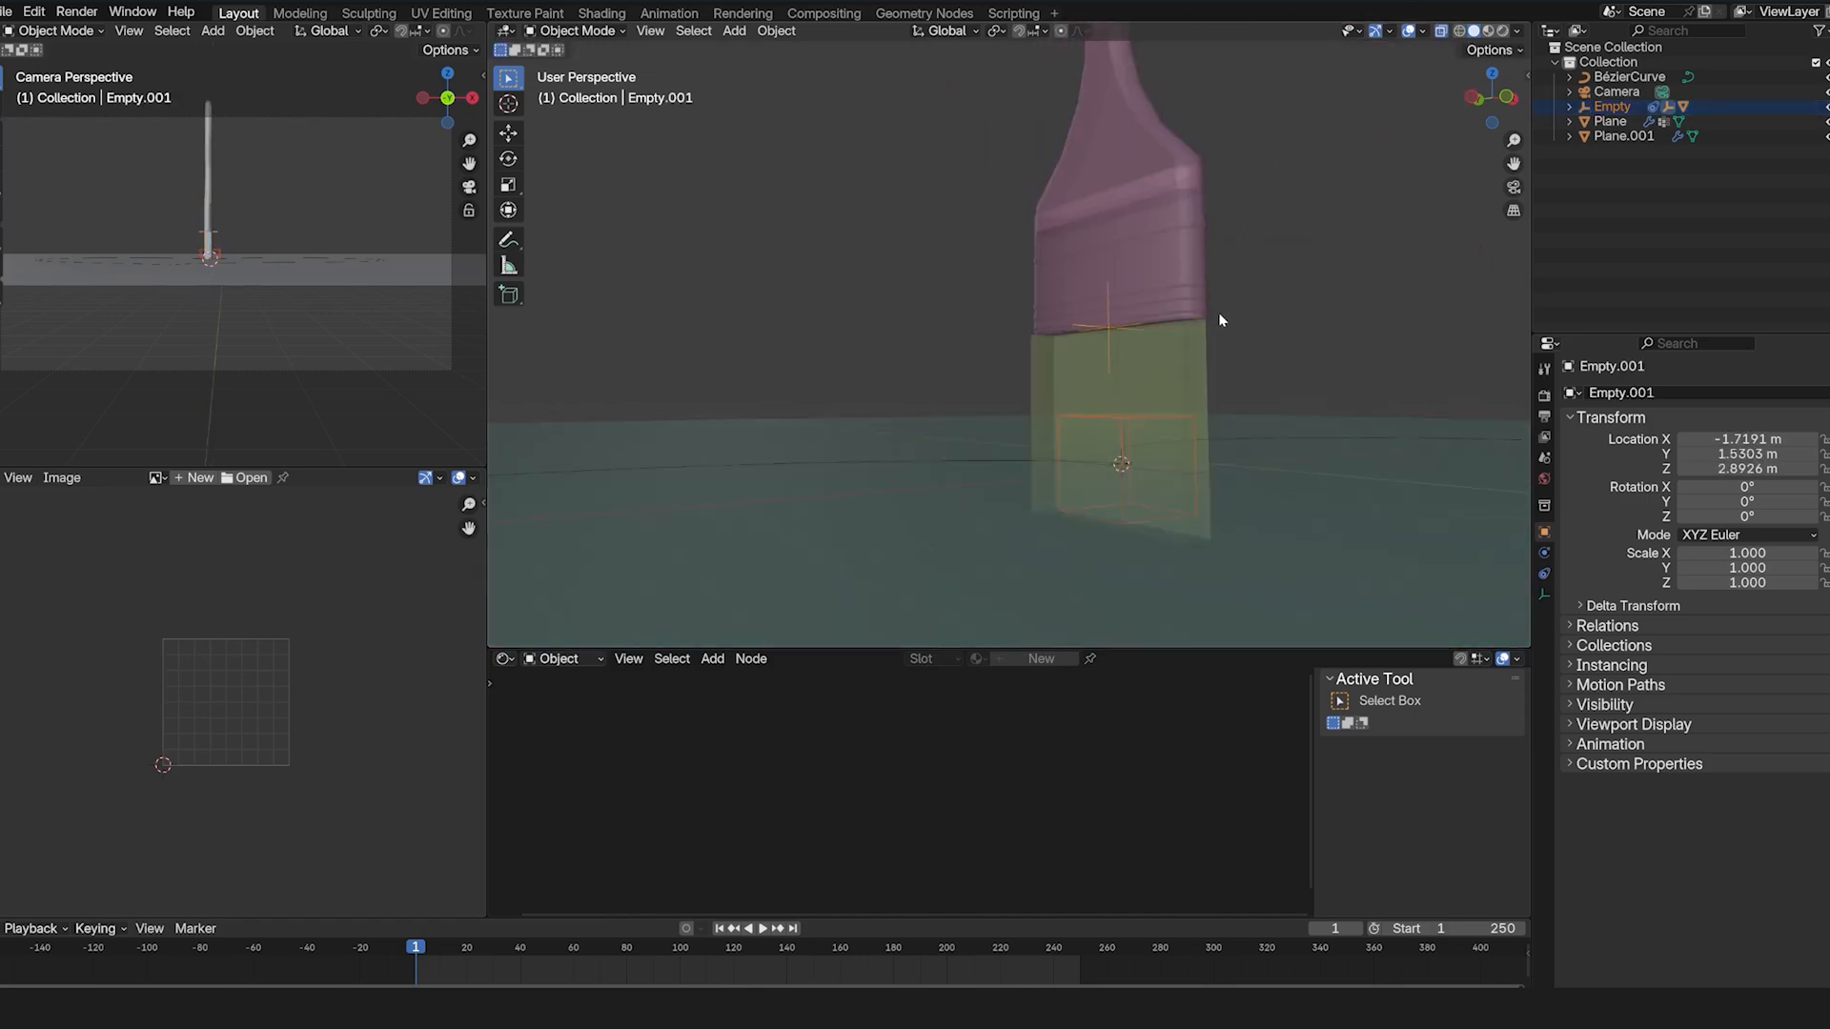
key(alt+z)
shift+click(1144, 377)
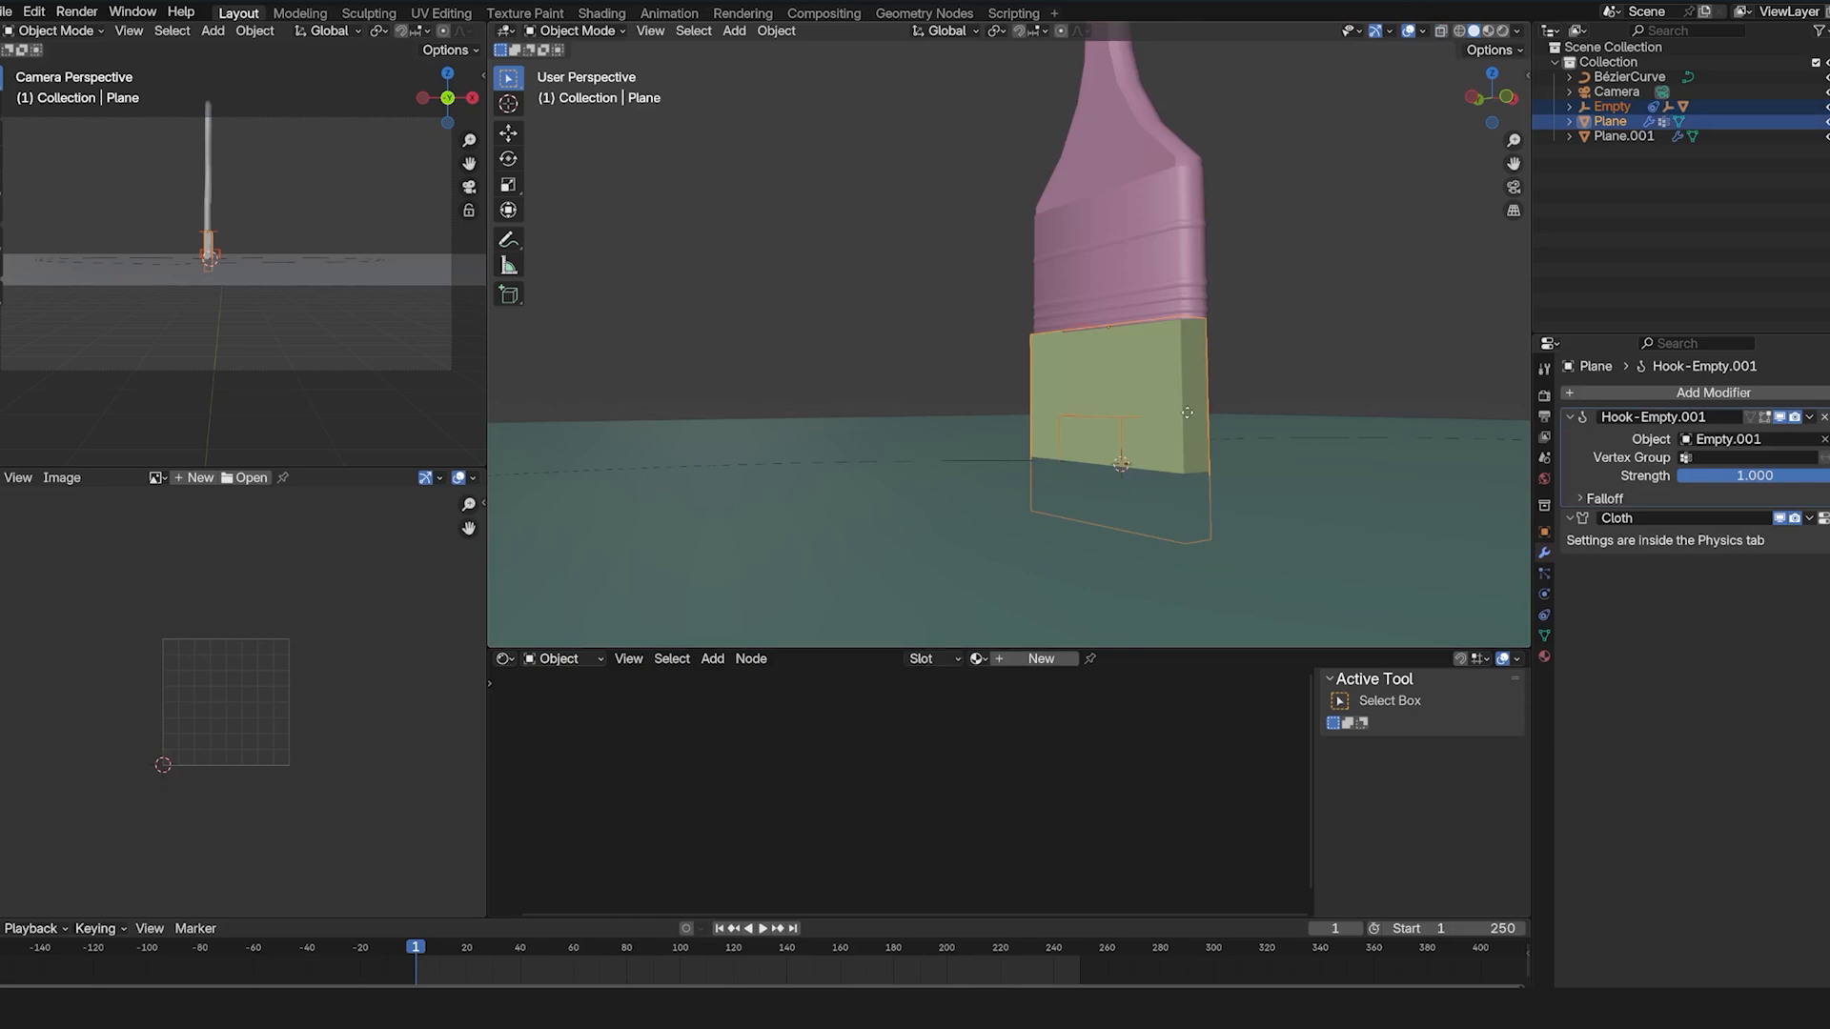
key(g)
key(z)
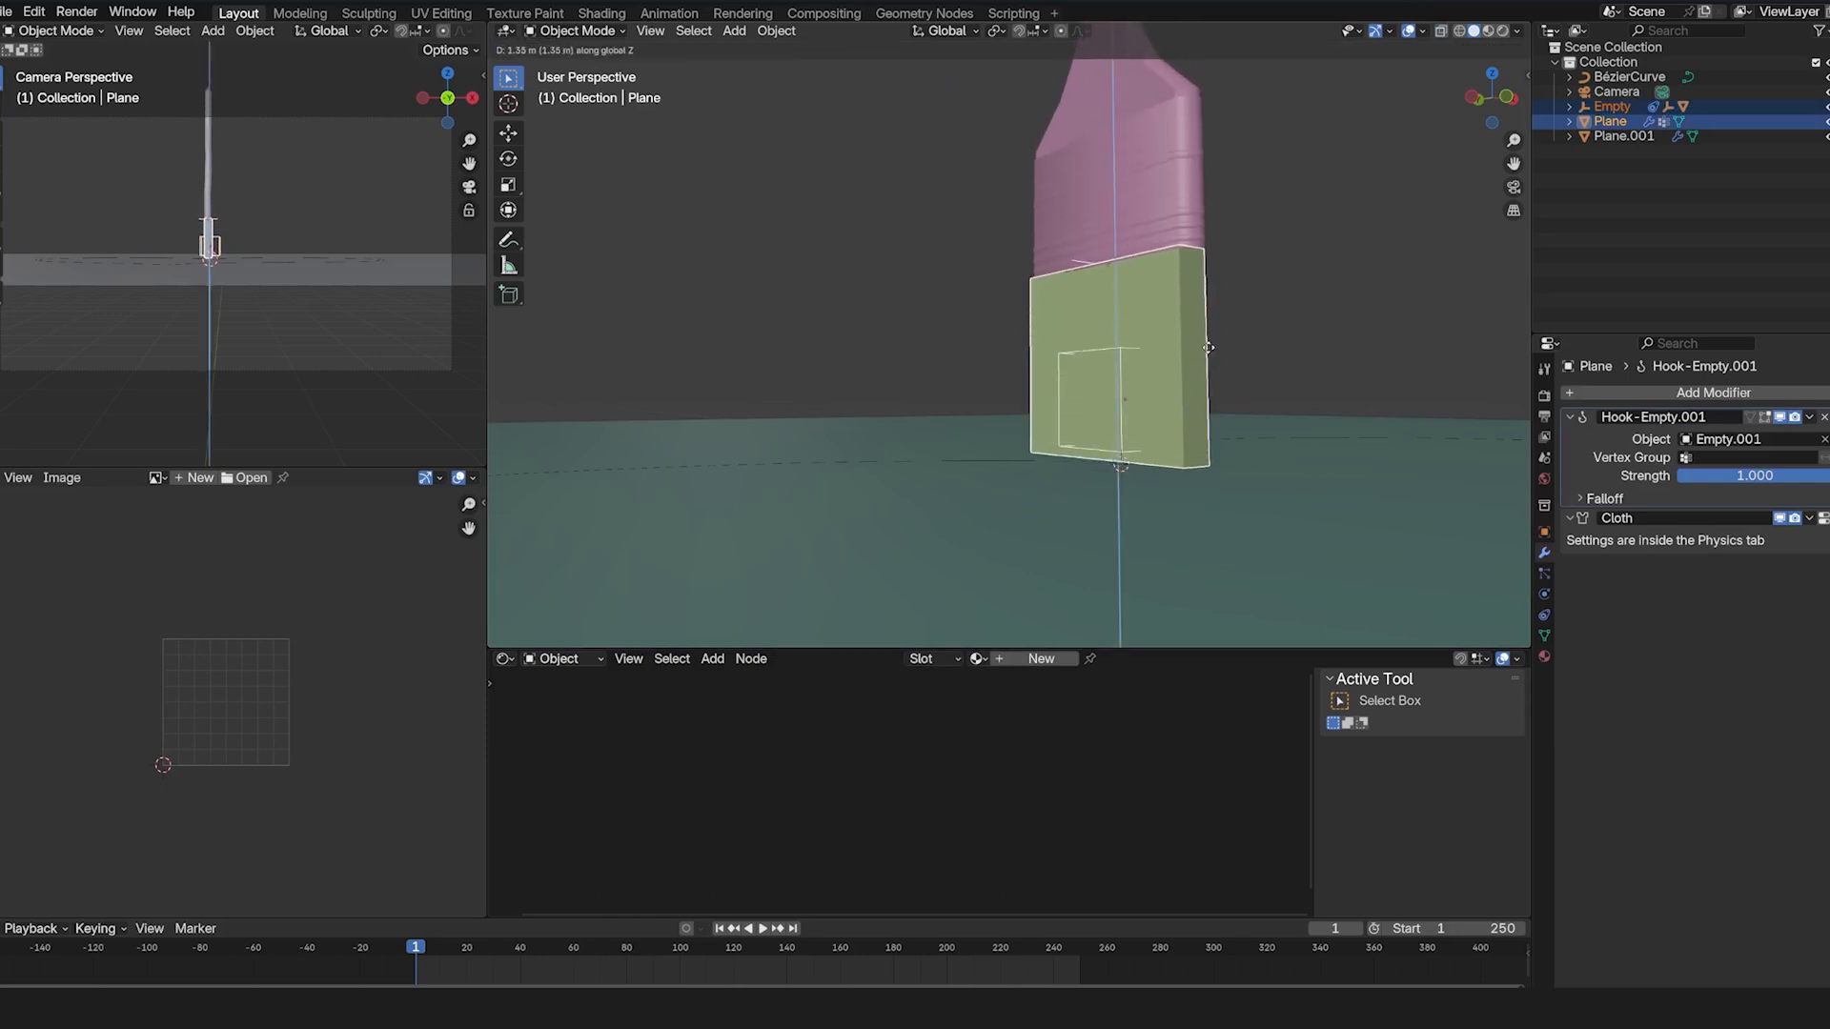
click(1228, 316)
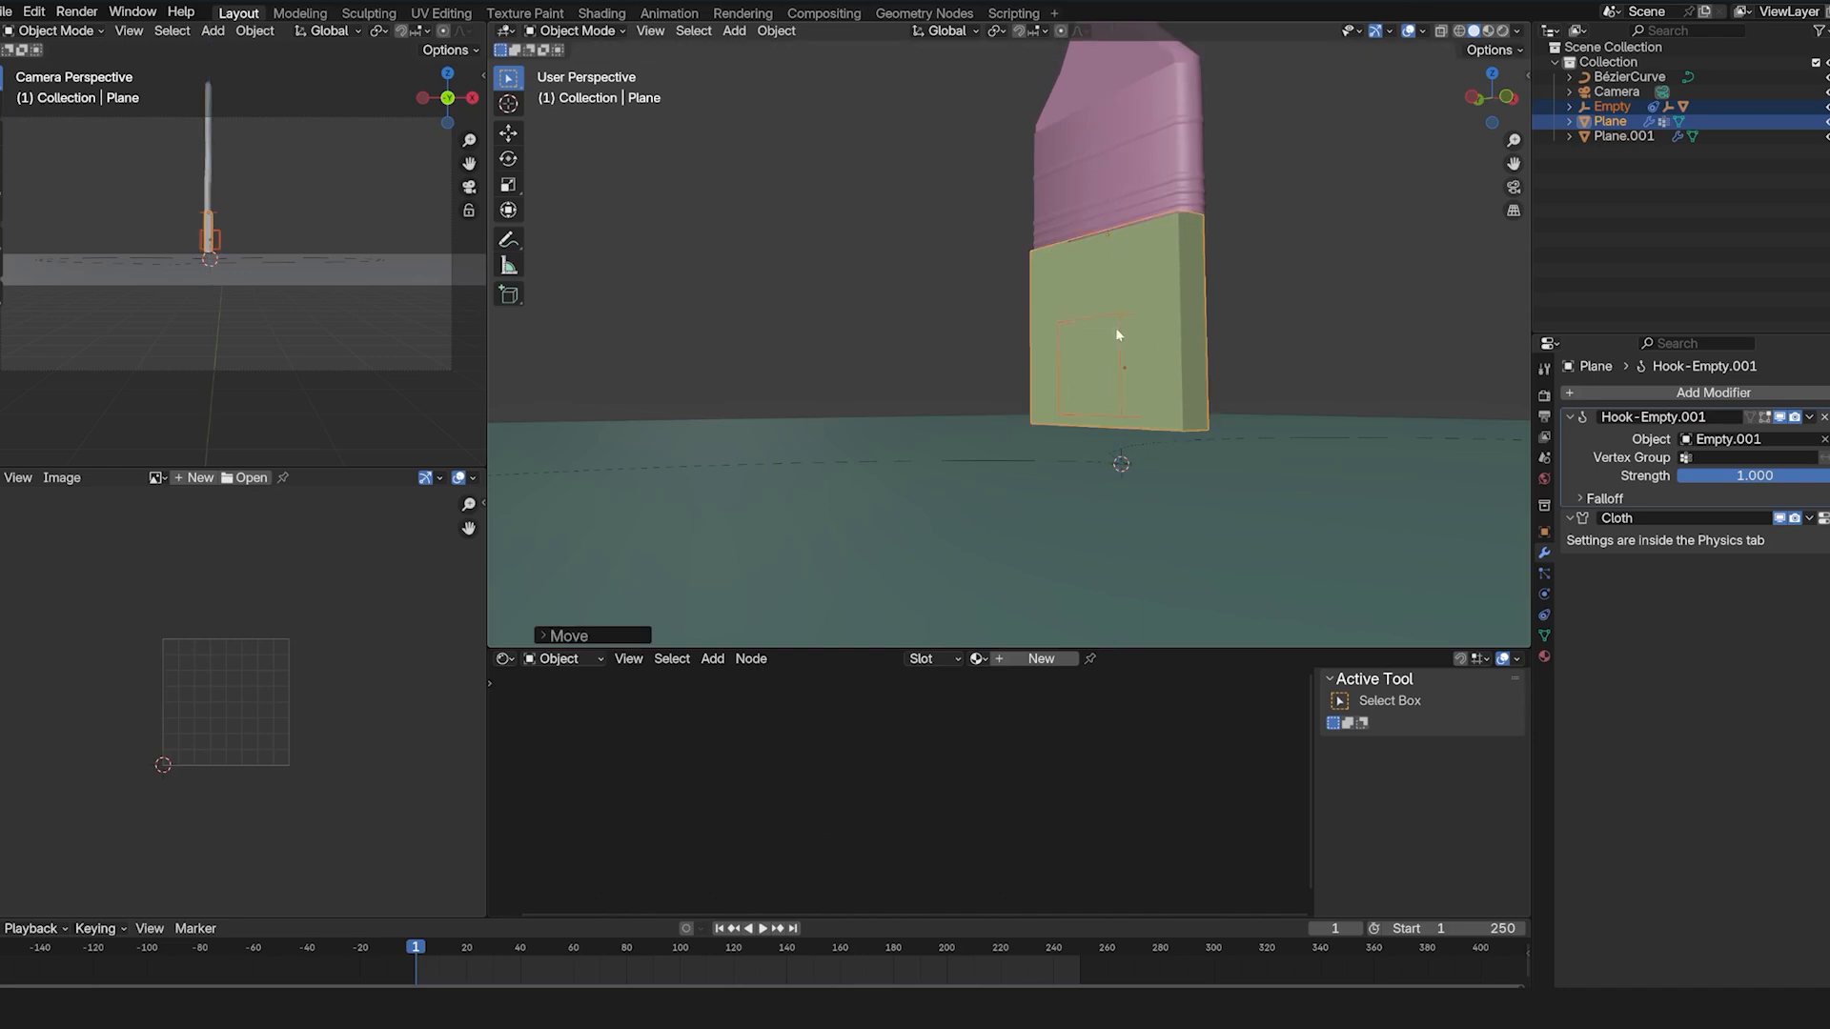
Select the cube empty and replay the simulation to examine how the raised brush and bristles start moving.
click(1117, 313)
click(1166, 327)
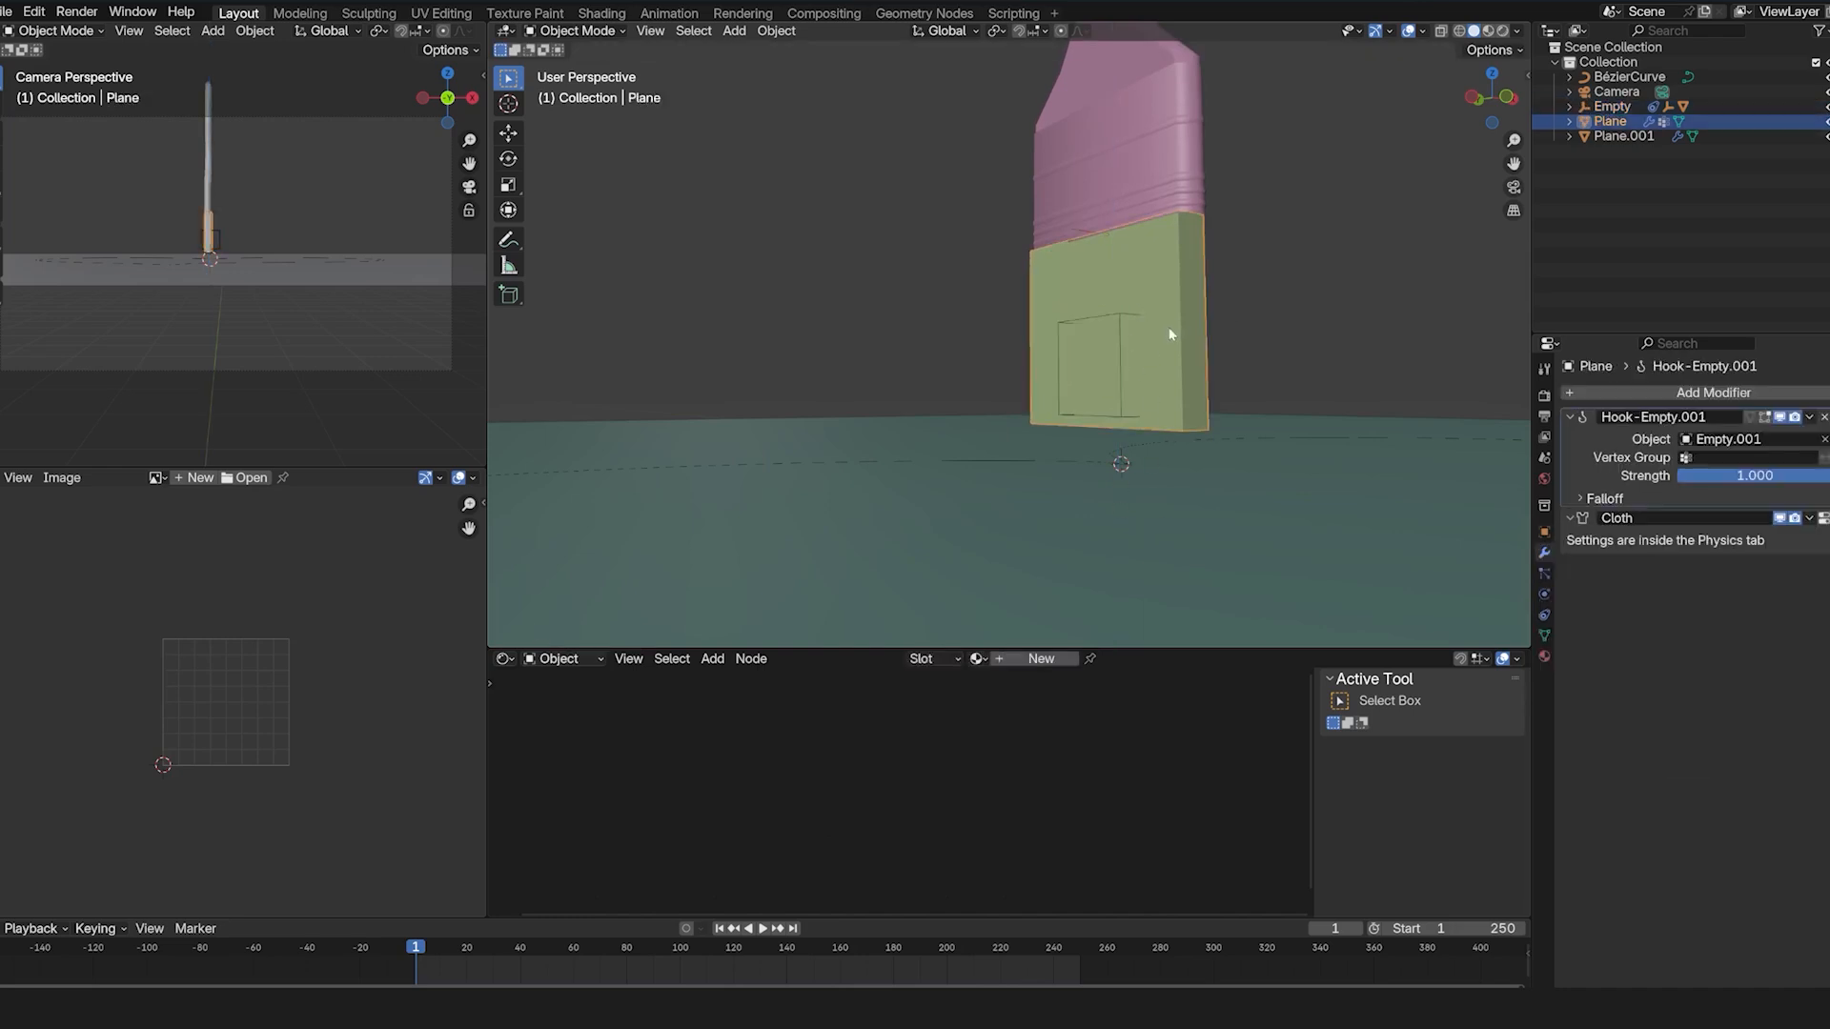
click(1124, 322)
key(space)
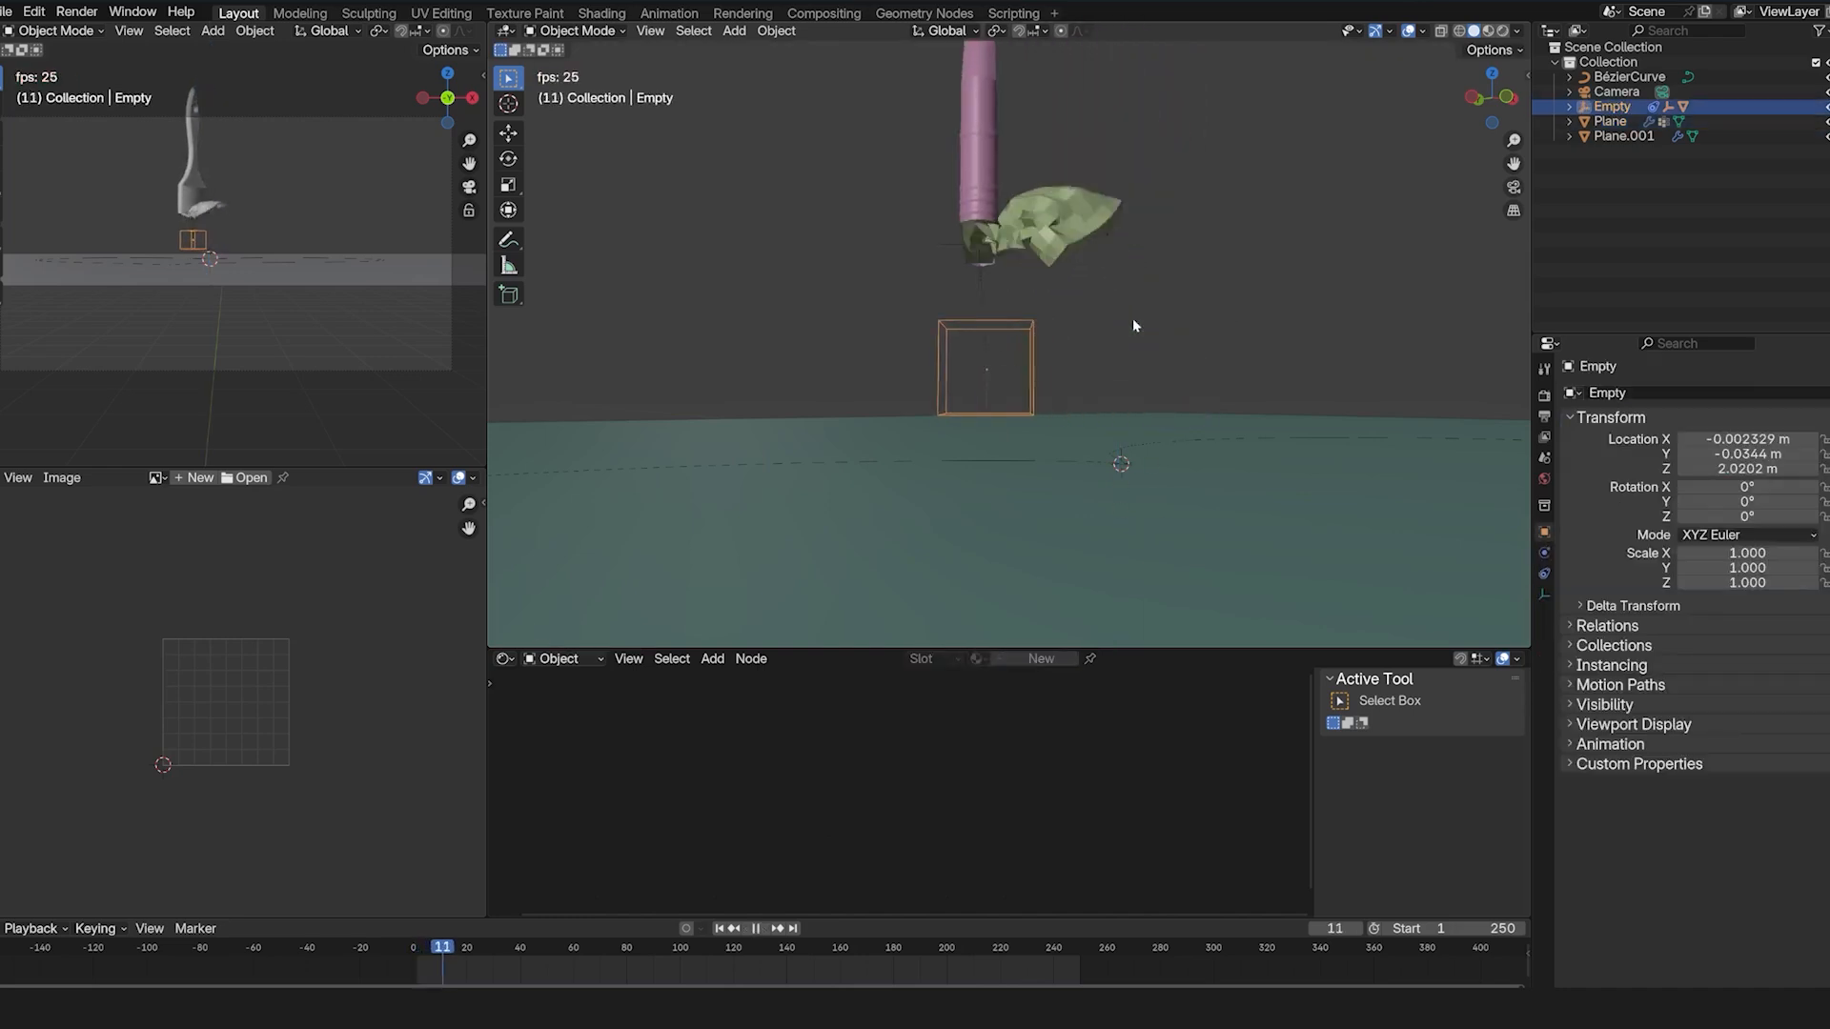
key(Escape)
key(space)
key(Escape)
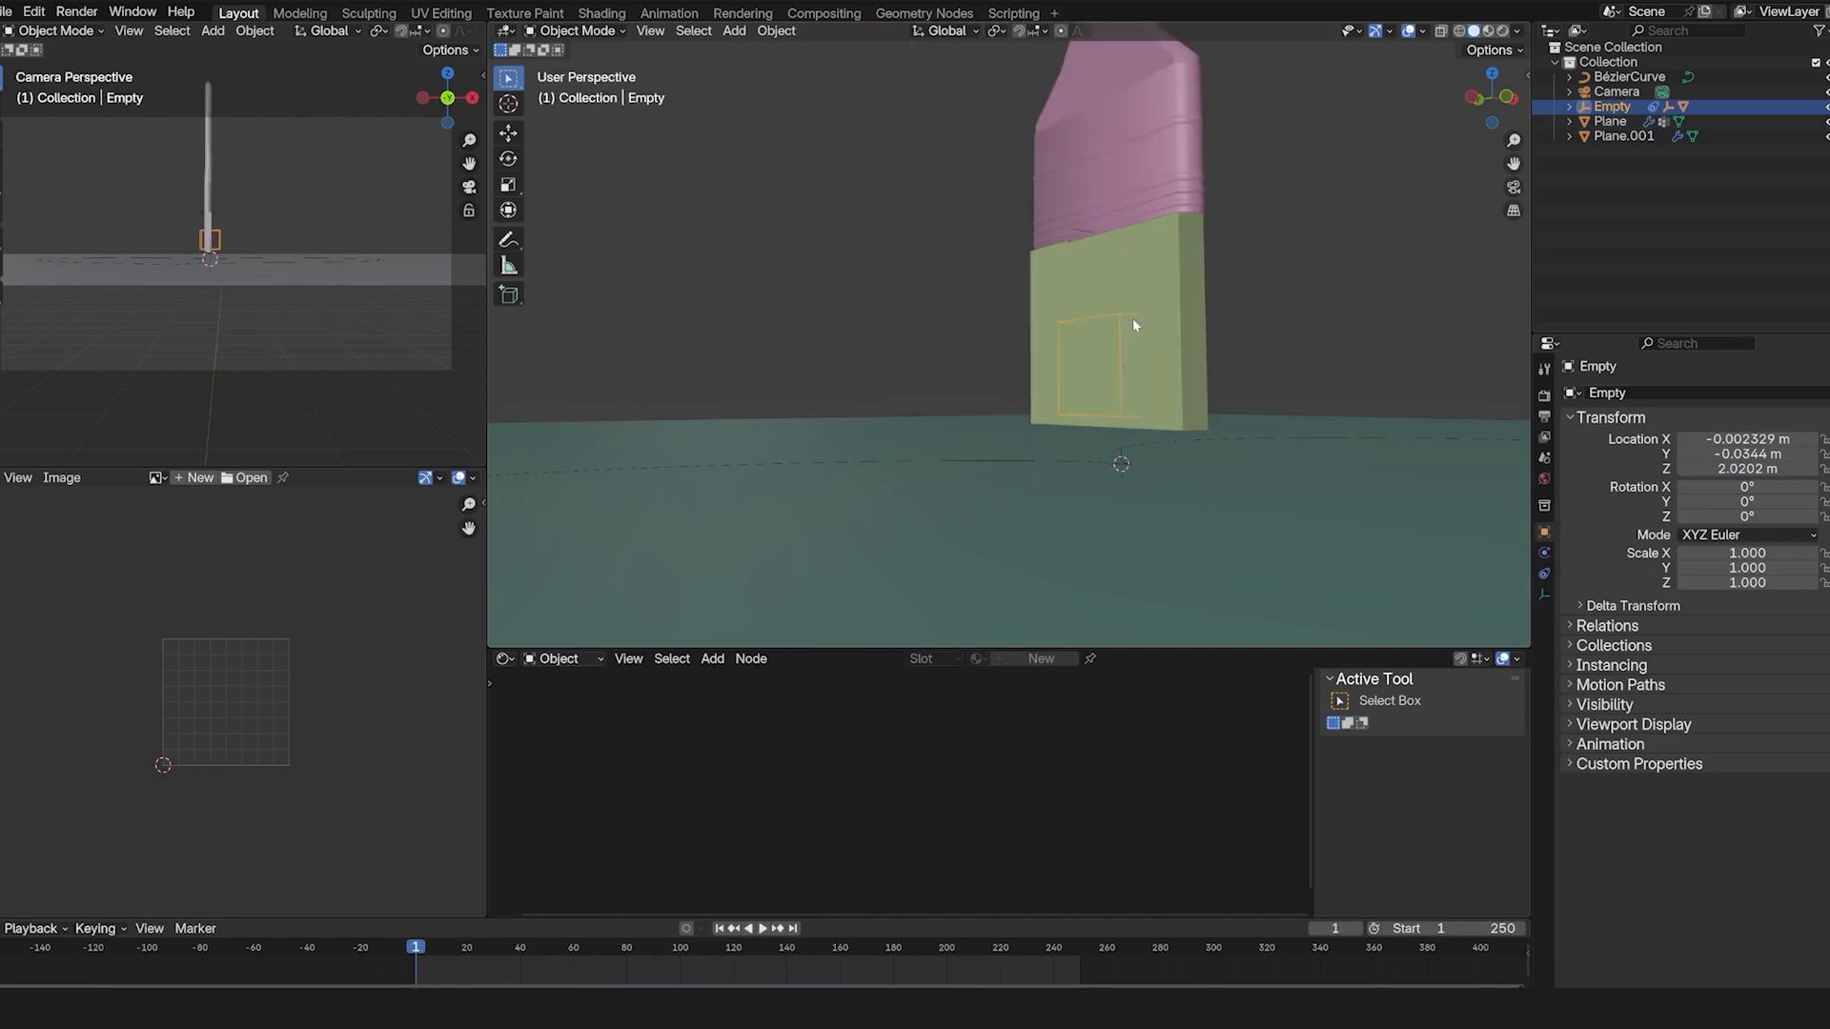
click(1135, 288)
key(space)
key(Escape)
Select the heart curve in wireframe shading and replay the animation to examine the brush's path from its starting point.
middle_drag(1134, 299, 1100, 338)
click(1106, 392)
click(1105, 393)
click(1107, 392)
click(1107, 391)
key(z)
click(1009, 393)
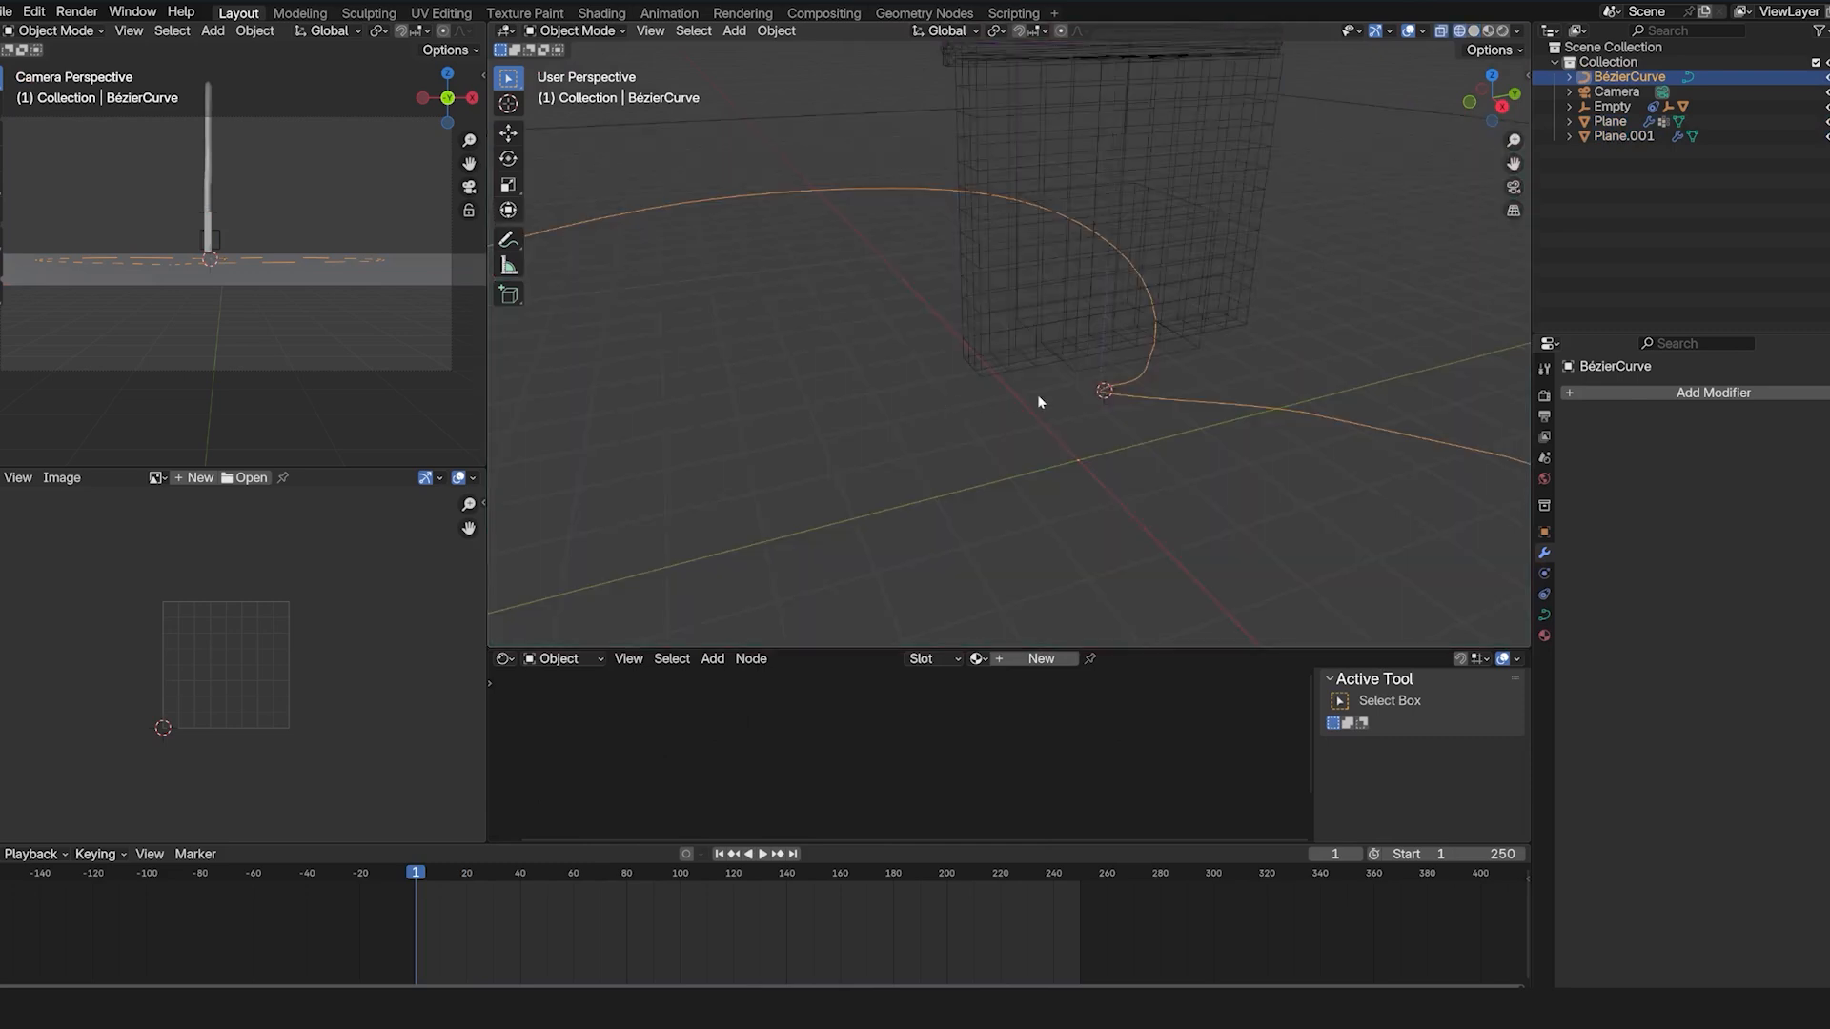
middle_drag(1149, 402, 1086, 444)
key(space)
key(Escape)
Return to solid shading and adjust the start of the heart curve from the top view to turn the brush.
key(z)
click(1106, 419)
scroll(1229, 400, down, 4)
middle_drag(1234, 400, 1346, 383)
middle_drag(1149, 339, 1058, 289)
key(space)
key(Escape)
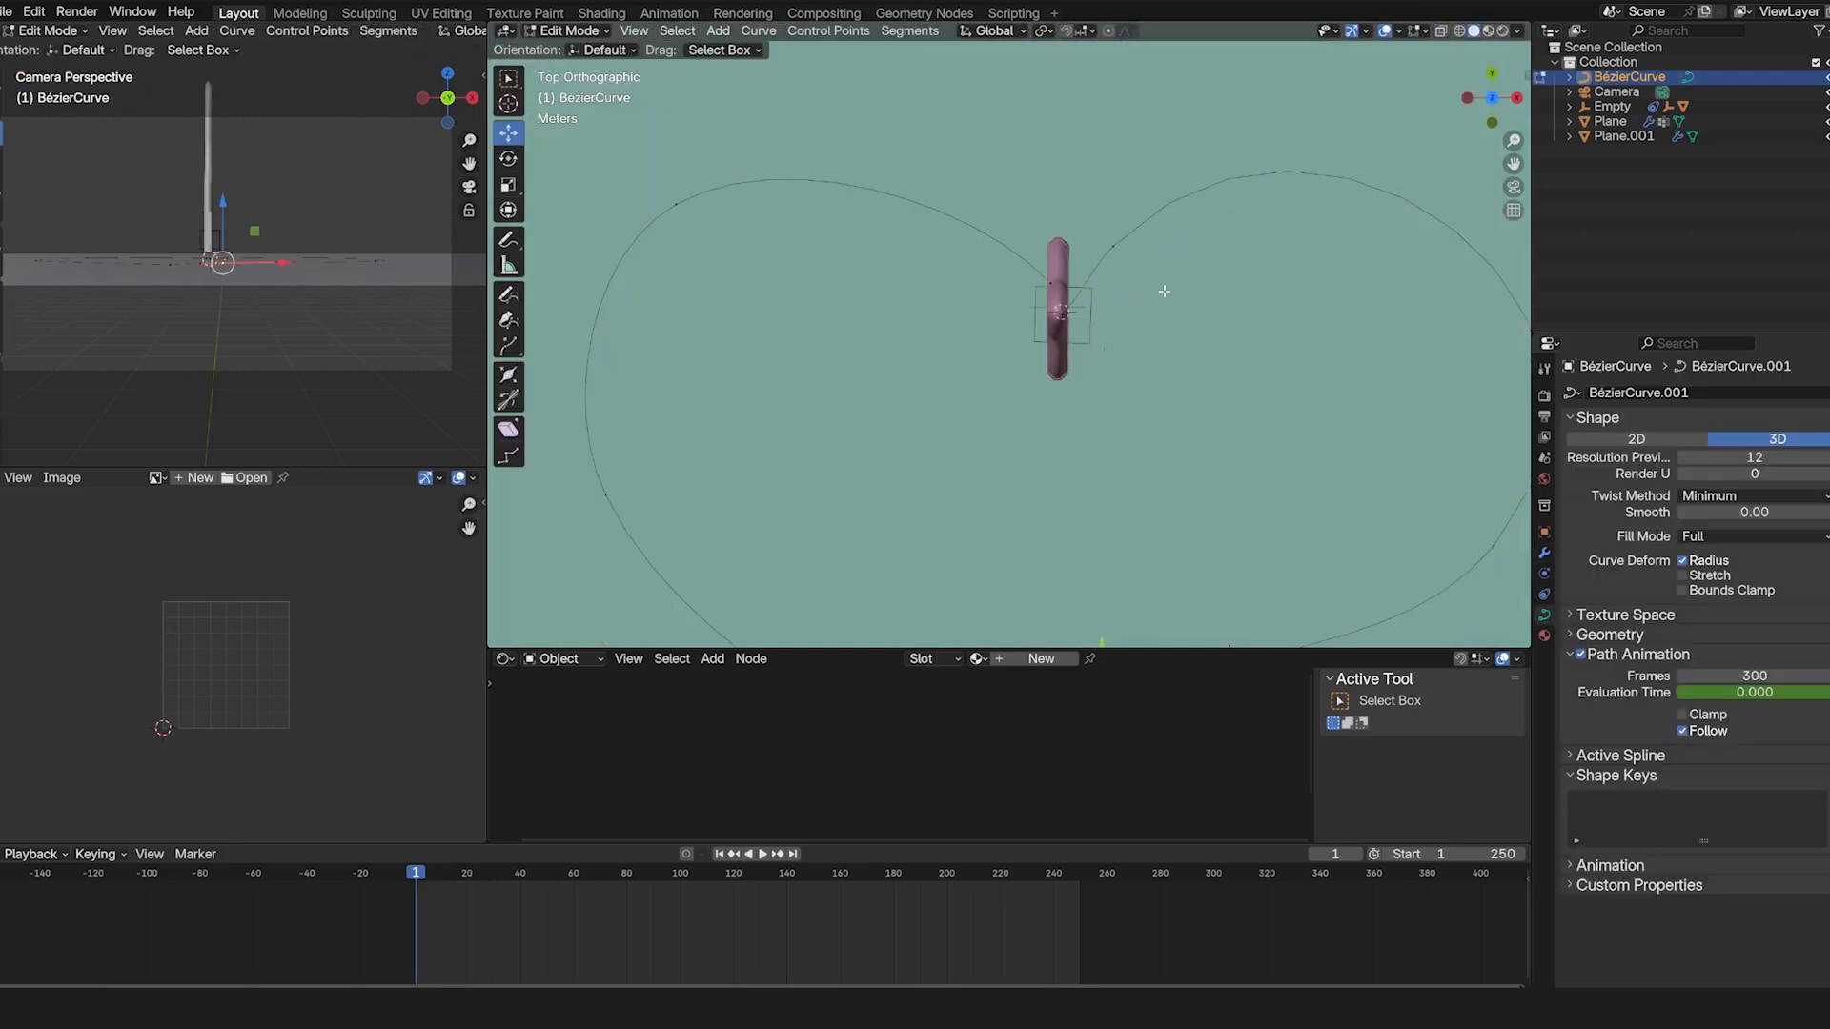
key(KP_7)
shift+middle_drag(1250, 344, 1259, 281)
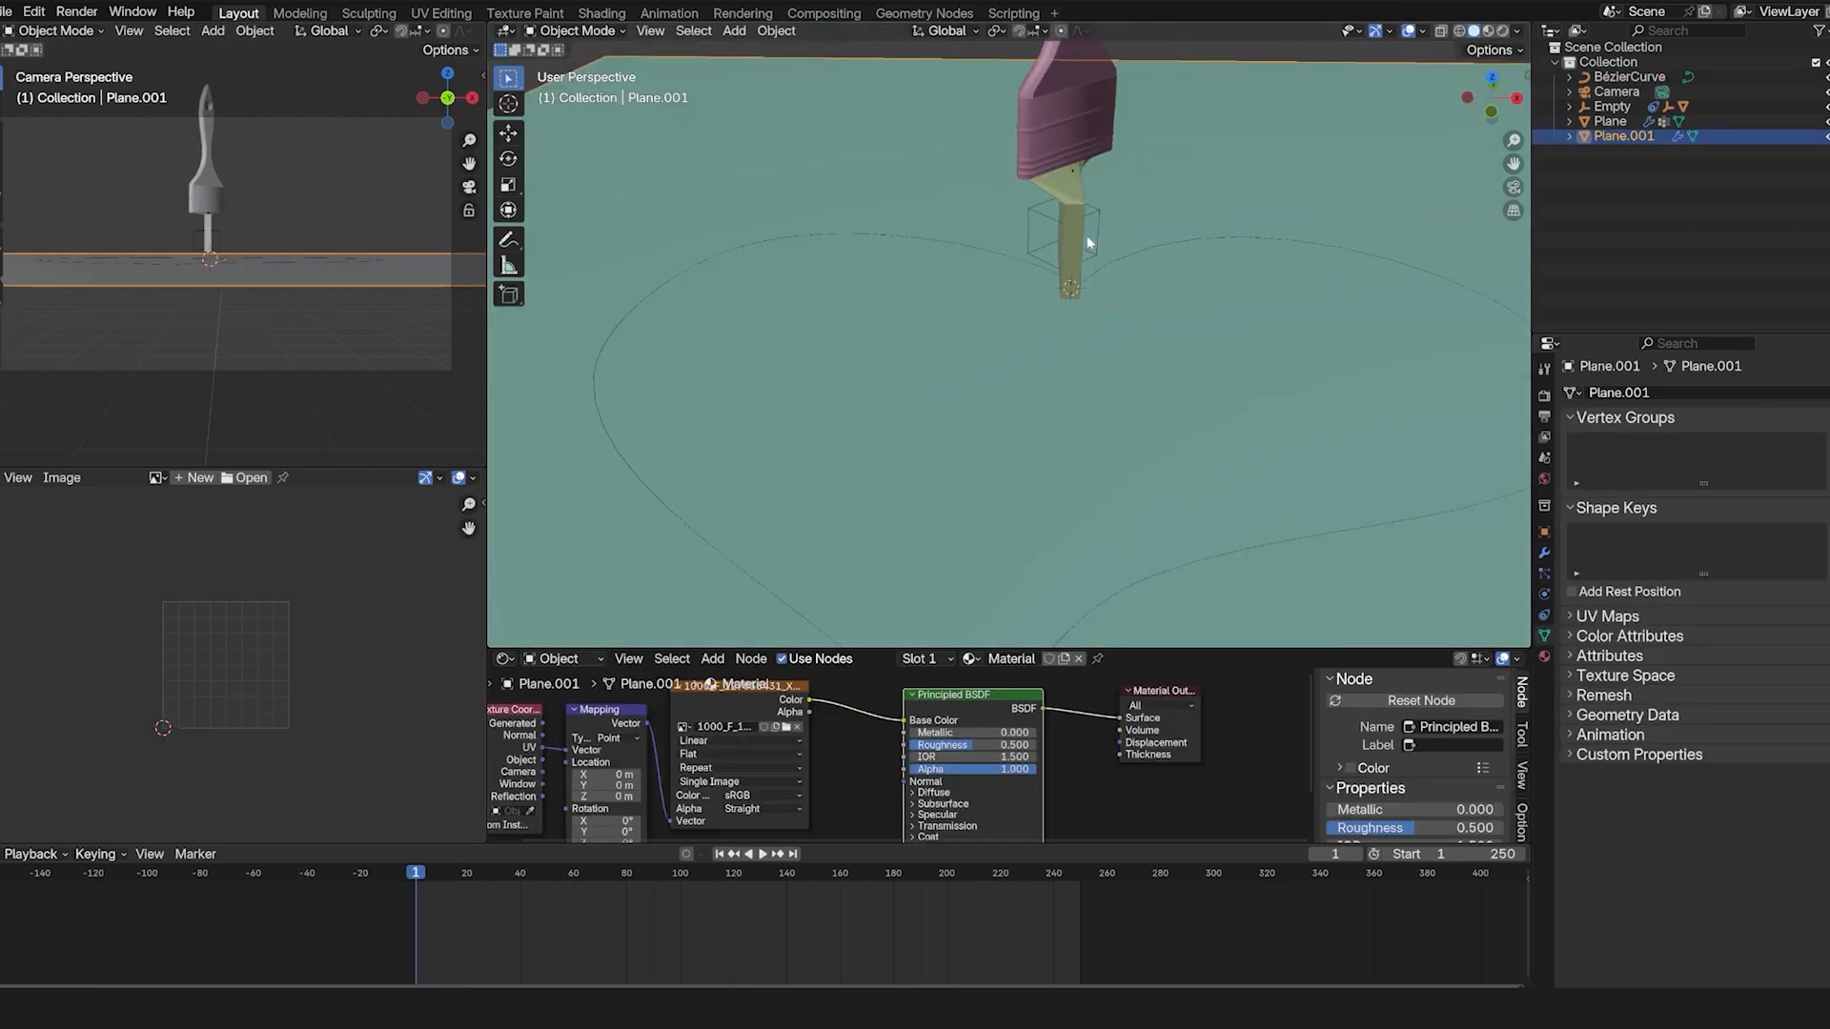
Rotate and move the bristle block in top wireframe view to align it with the turned brush.
click(1080, 234)
key(KP_7)
key(shift+z)
key(r)
click(1134, 363)
key(g)
click(1125, 311)
key(r)
click(1148, 318)
key(g)
click(1153, 321)
key(shift+z)
Replay the simulation from several angles to examine how the aligned bristles follow the brush around the heart.
middle_drag(1156, 322, 1337, 240)
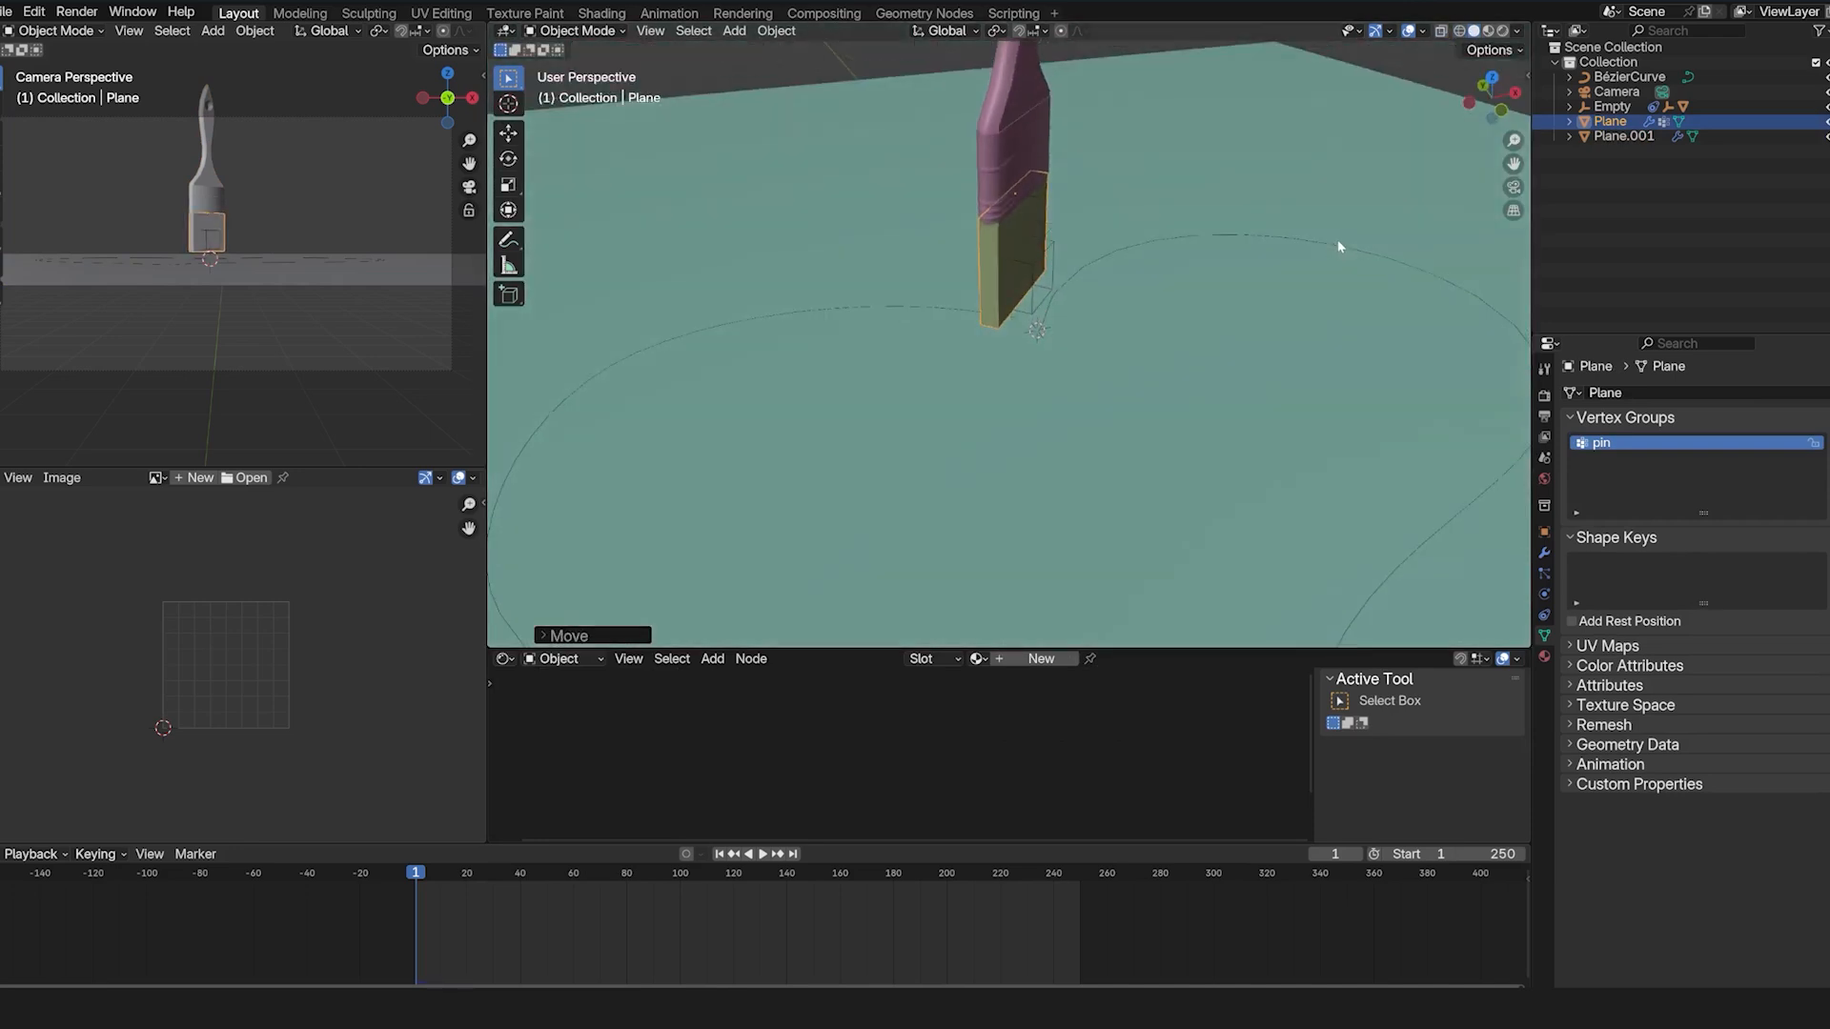
key(space)
key(Escape)
mouse_move(1107, 225)
middle_down()
mouse_move(1272, 171)
mouse_move(1301, 234)
mouse_move(1403, 233)
mouse_move(1391, 253)
middle_up()
key(space)
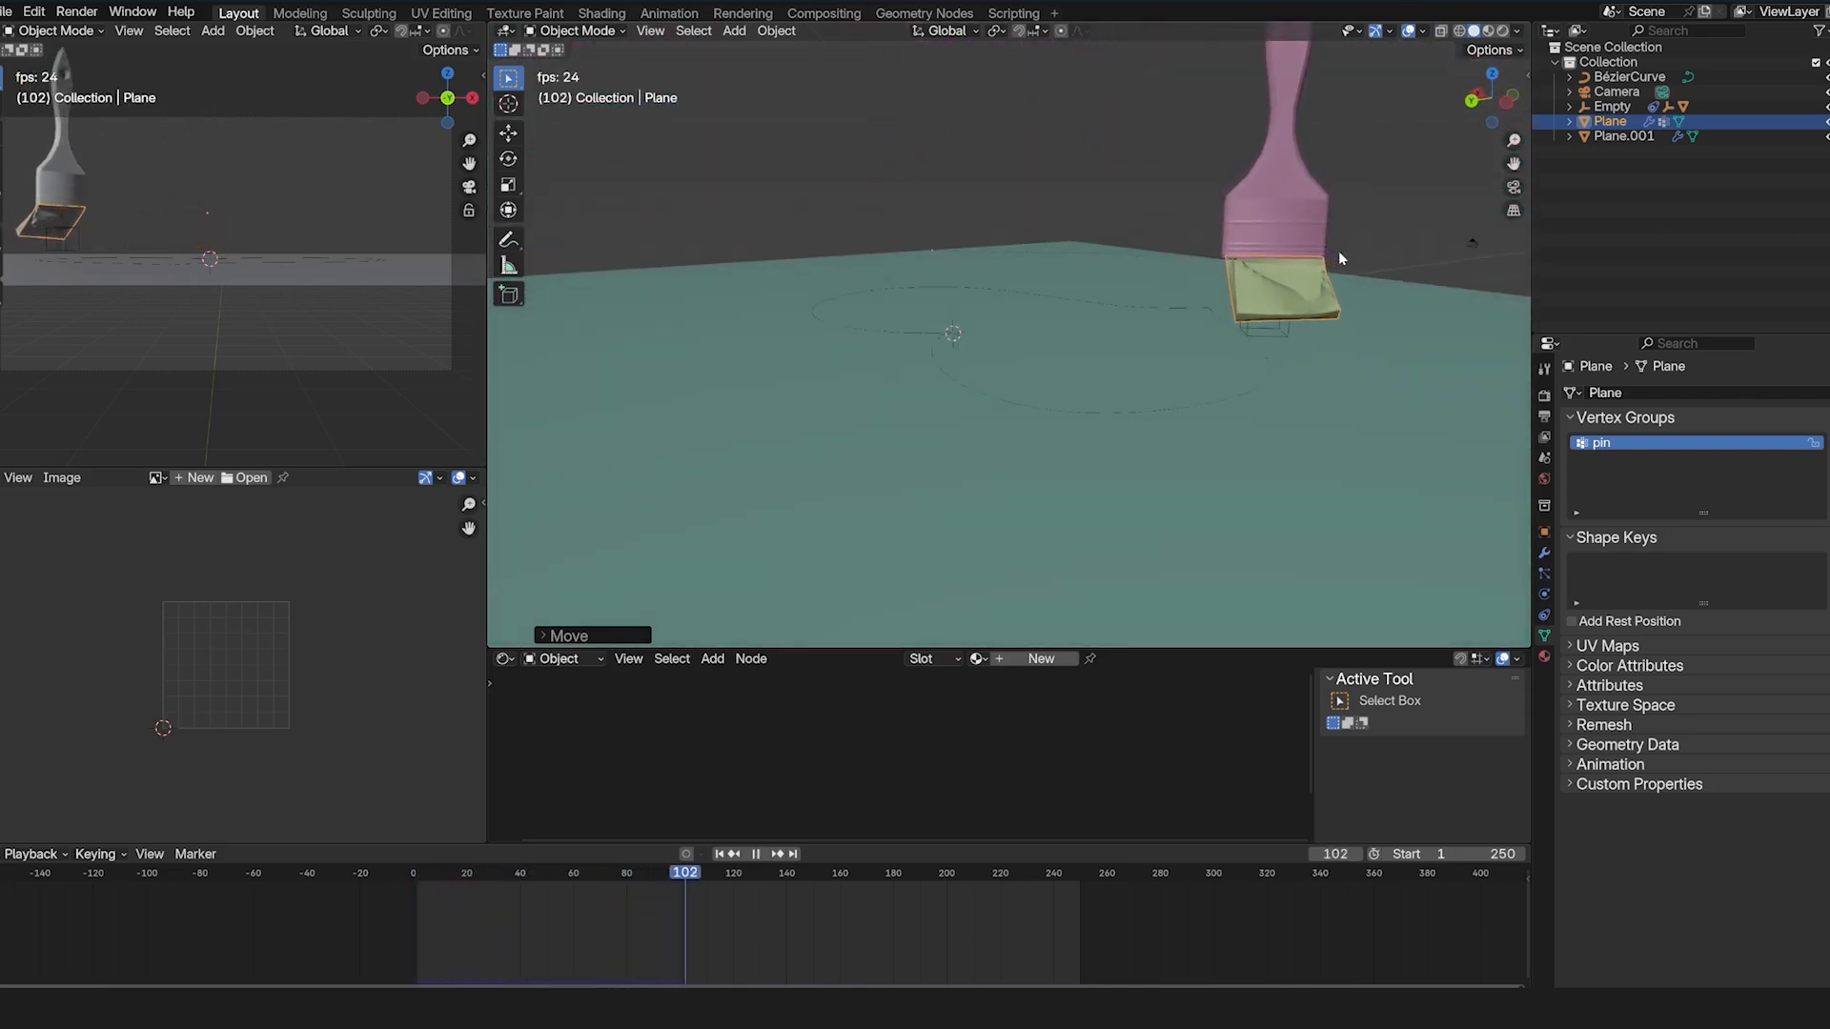
key(Escape)
Select the cube empty, turn on auto keying, and insert a Location keyframe at frame 1.
mouse_move(1254, 273)
middle_down()
mouse_move(1084, 289)
mouse_move(1239, 307)
middle_up()
scroll(1085, 290, up, 4)
click(1239, 307)
middle_drag(995, 424, 1067, 396)
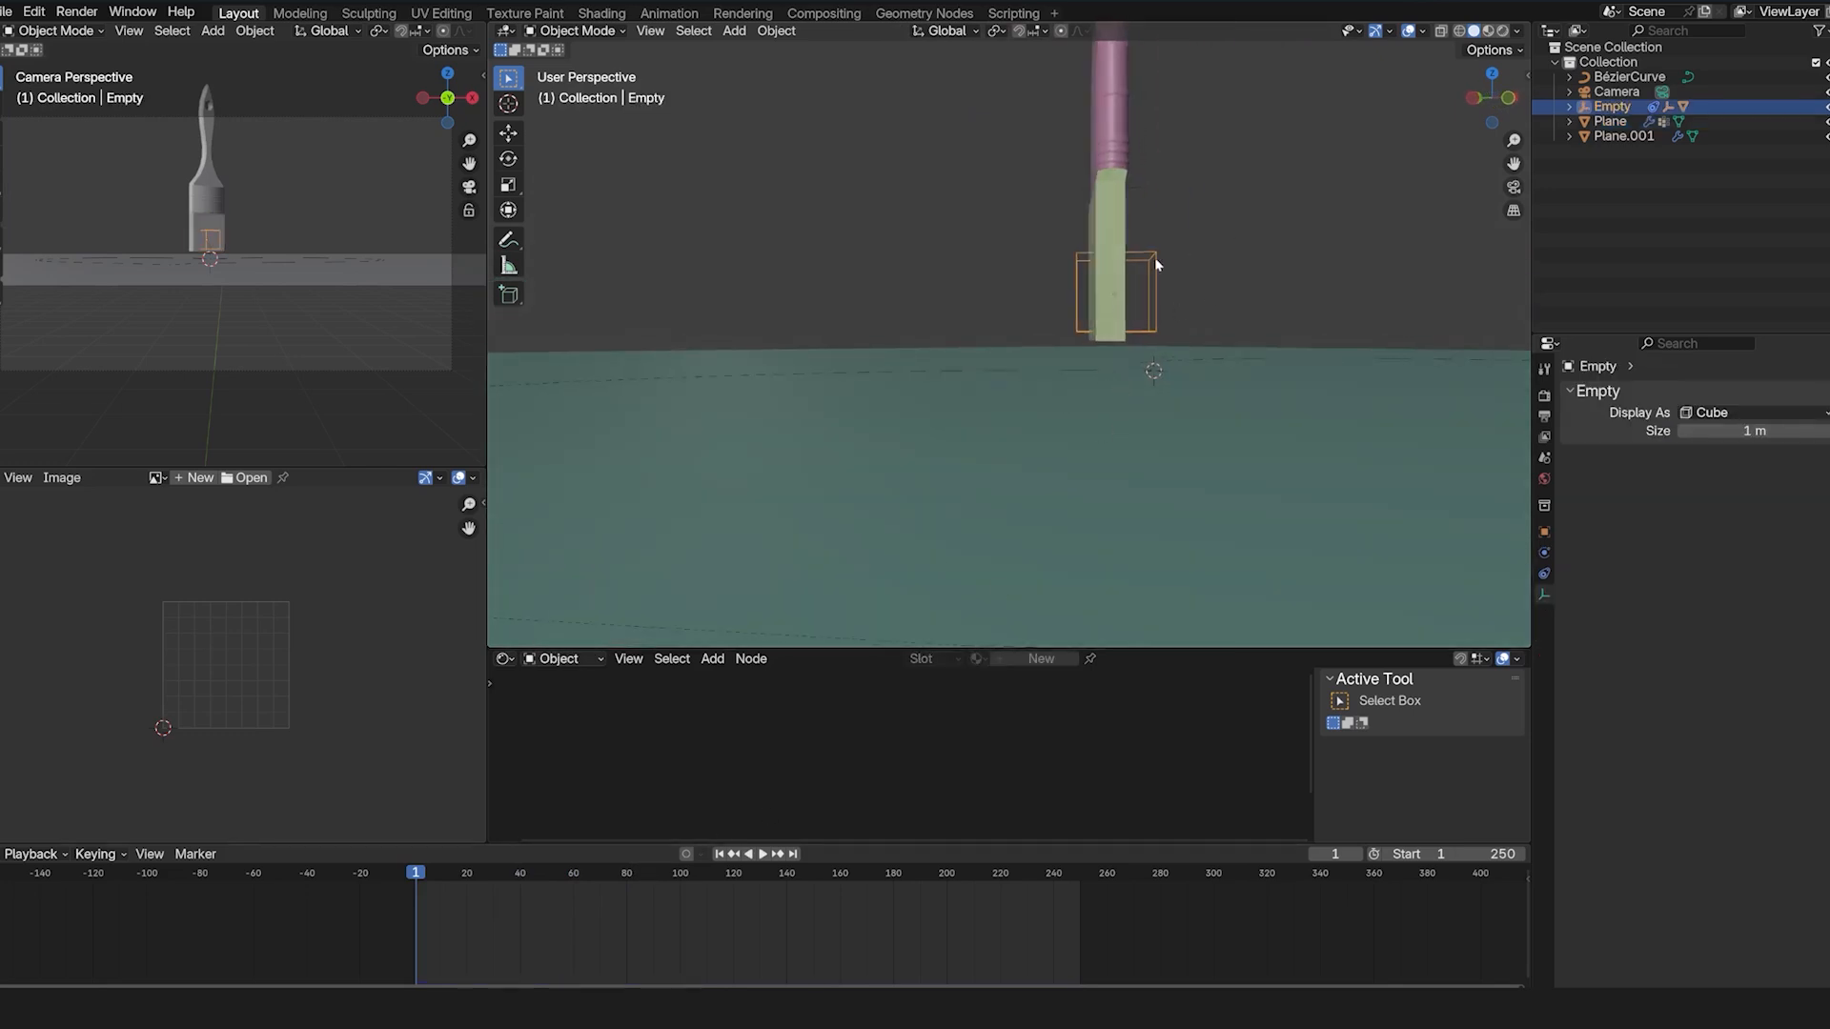
click(686, 854)
key(i)
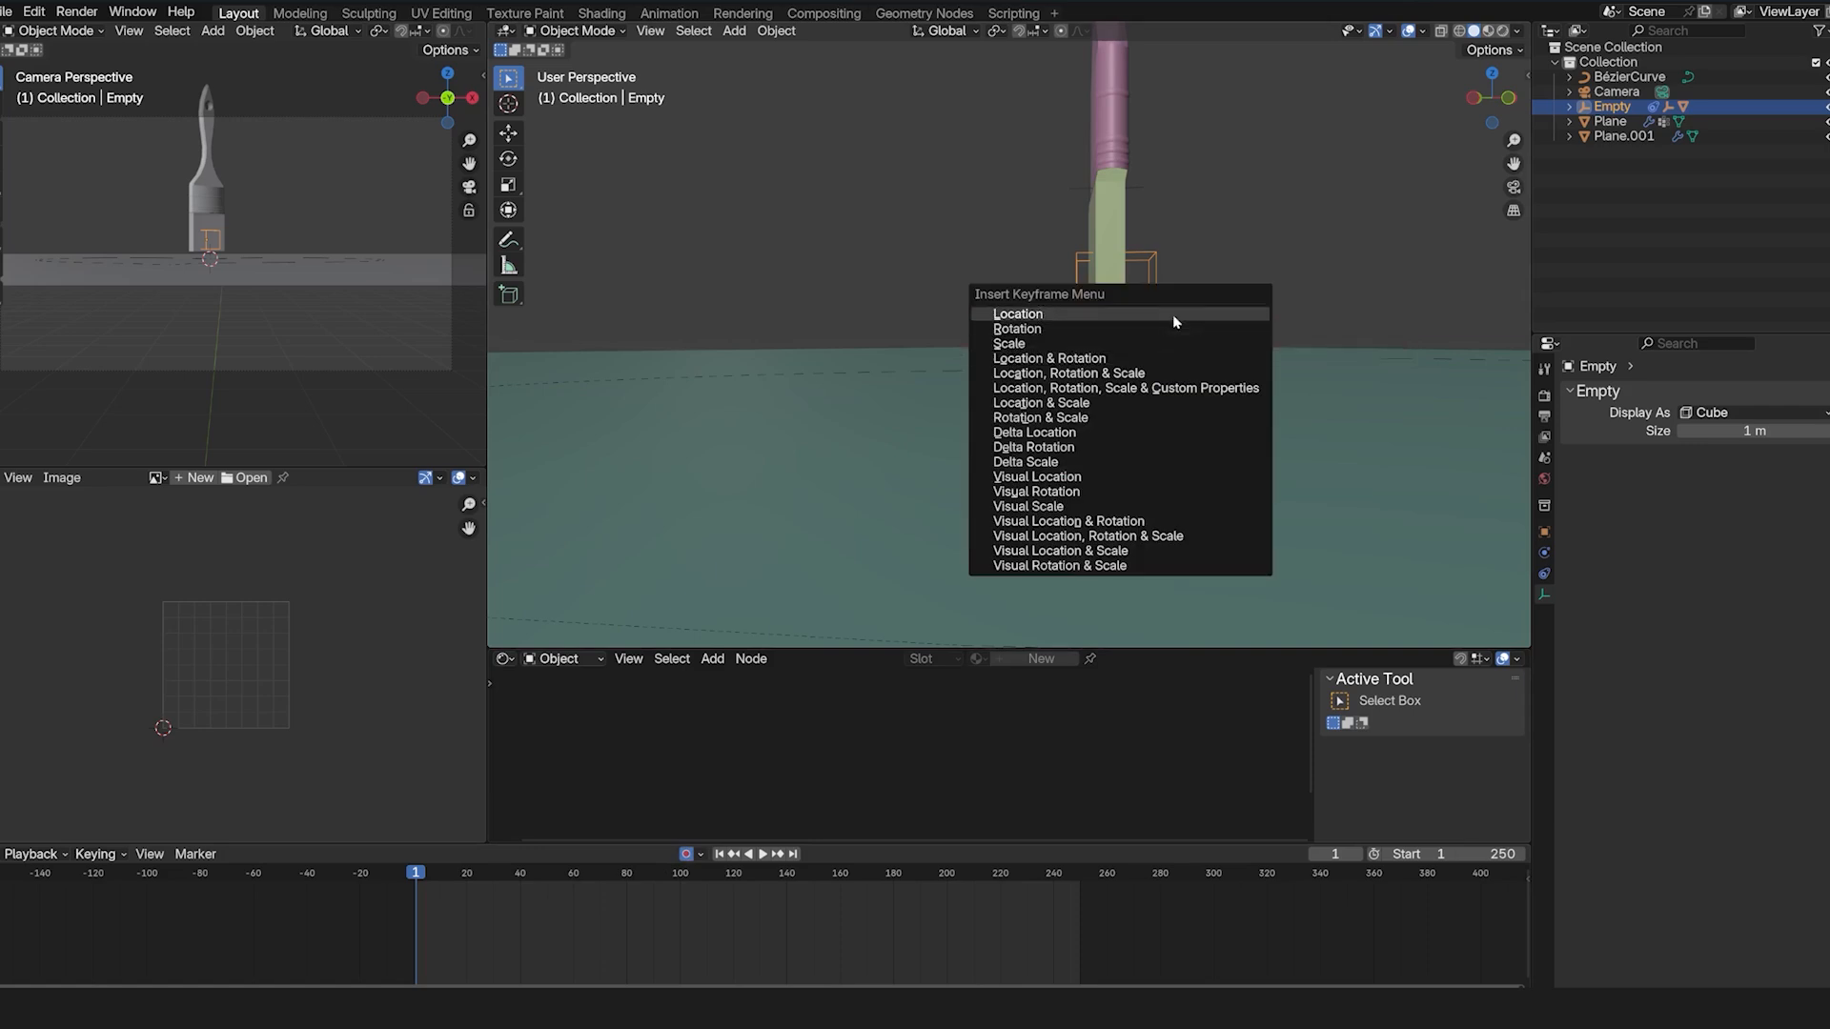
click(1174, 322)
key(i)
click(1134, 329)
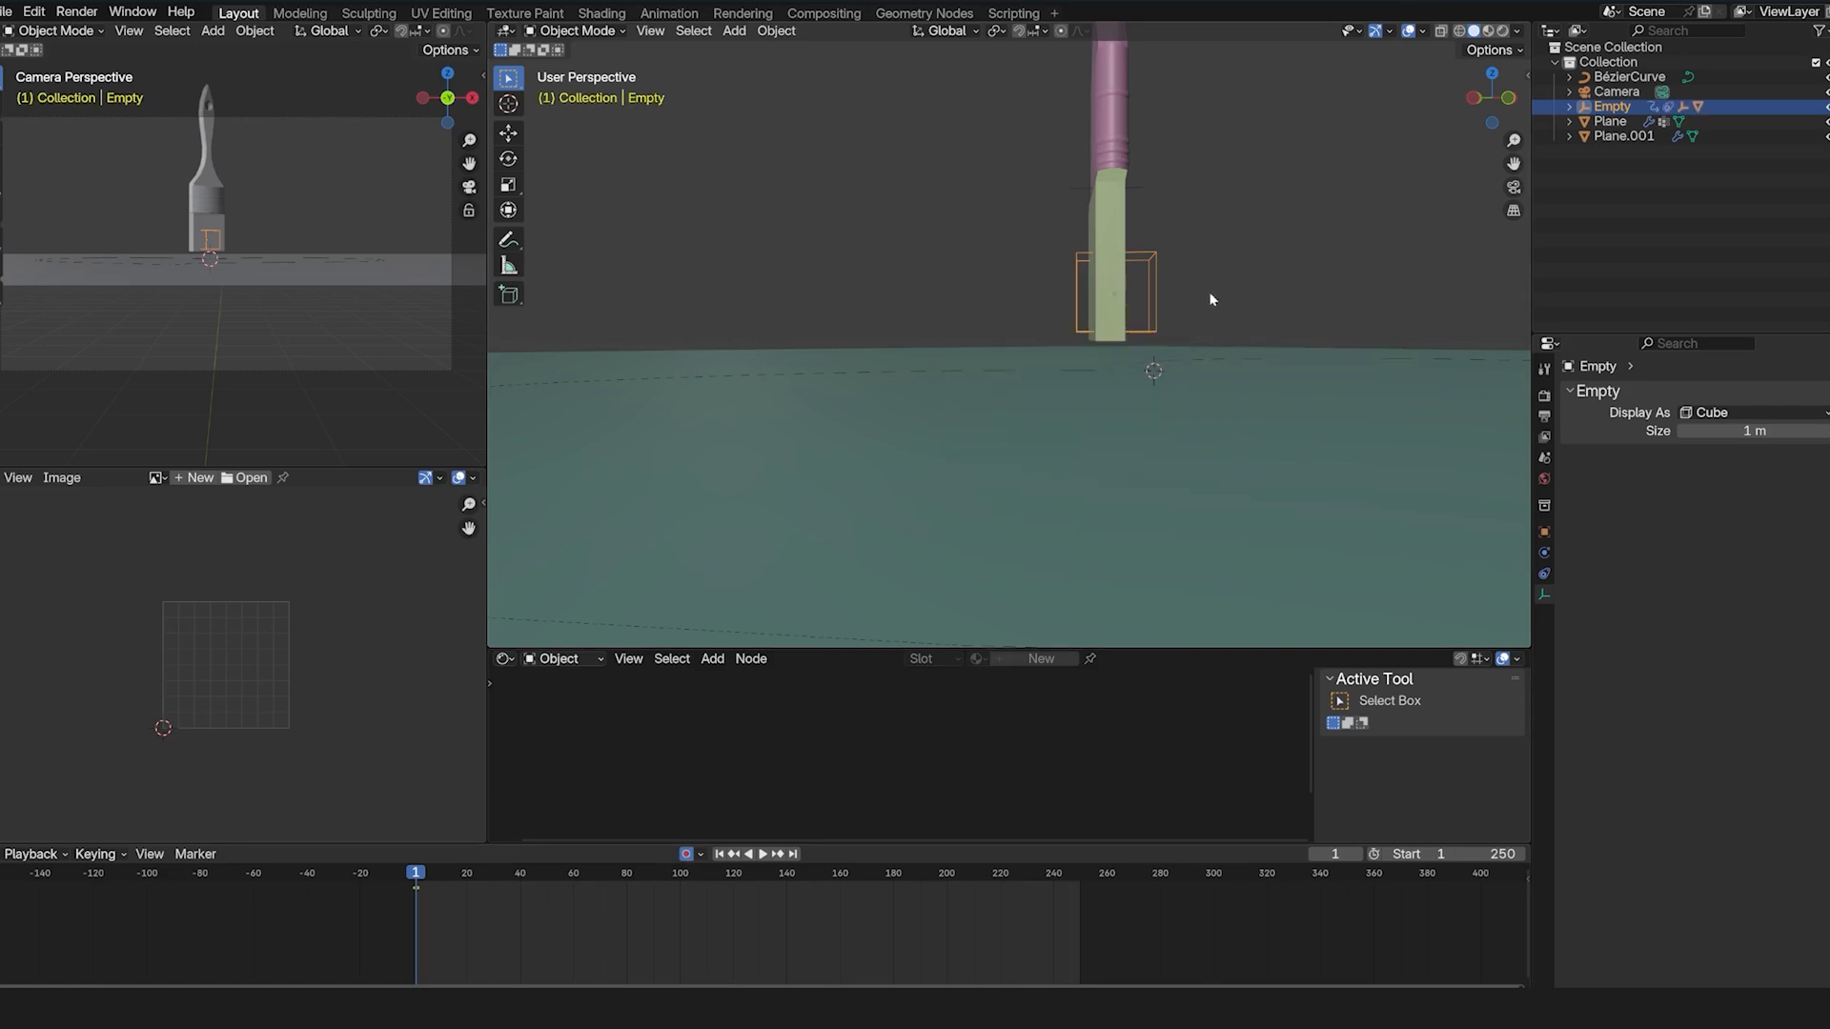
click(701, 854)
Lower the cube empty about 1.34 m along Z at frame 9 to key the brush's descent.
key(space)
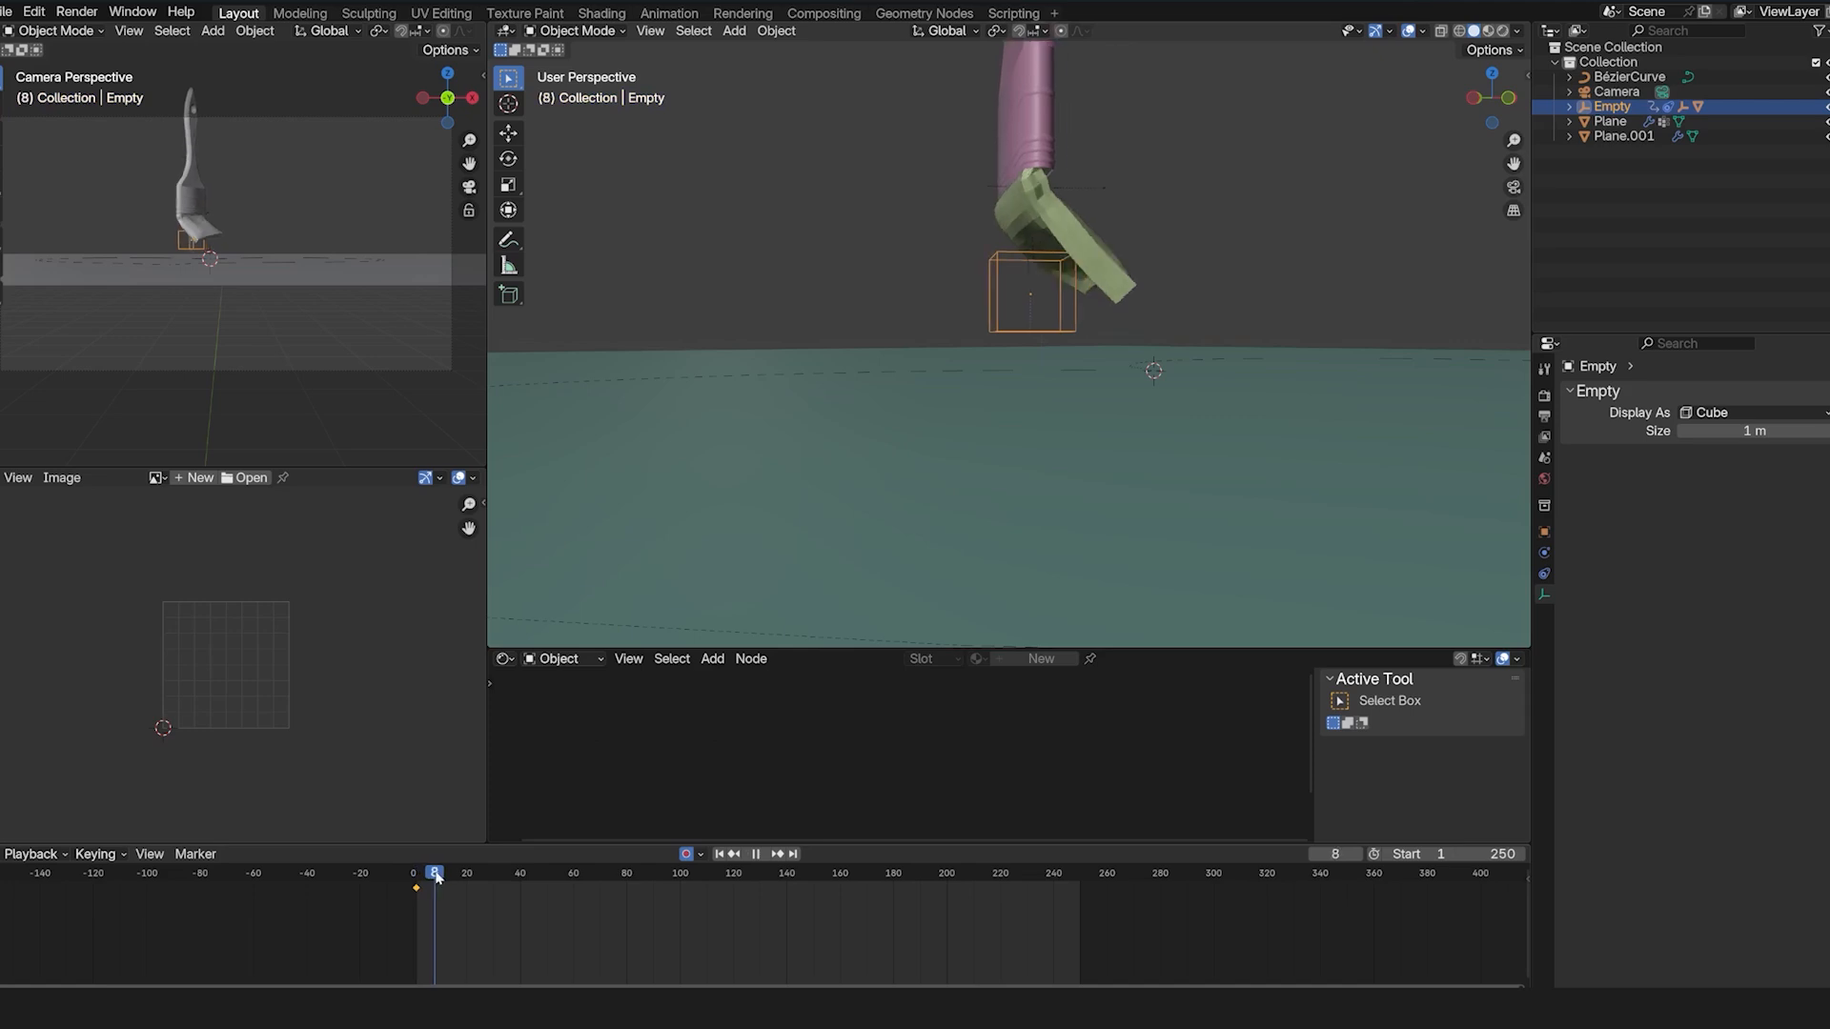
key(space)
key(g)
key(x)
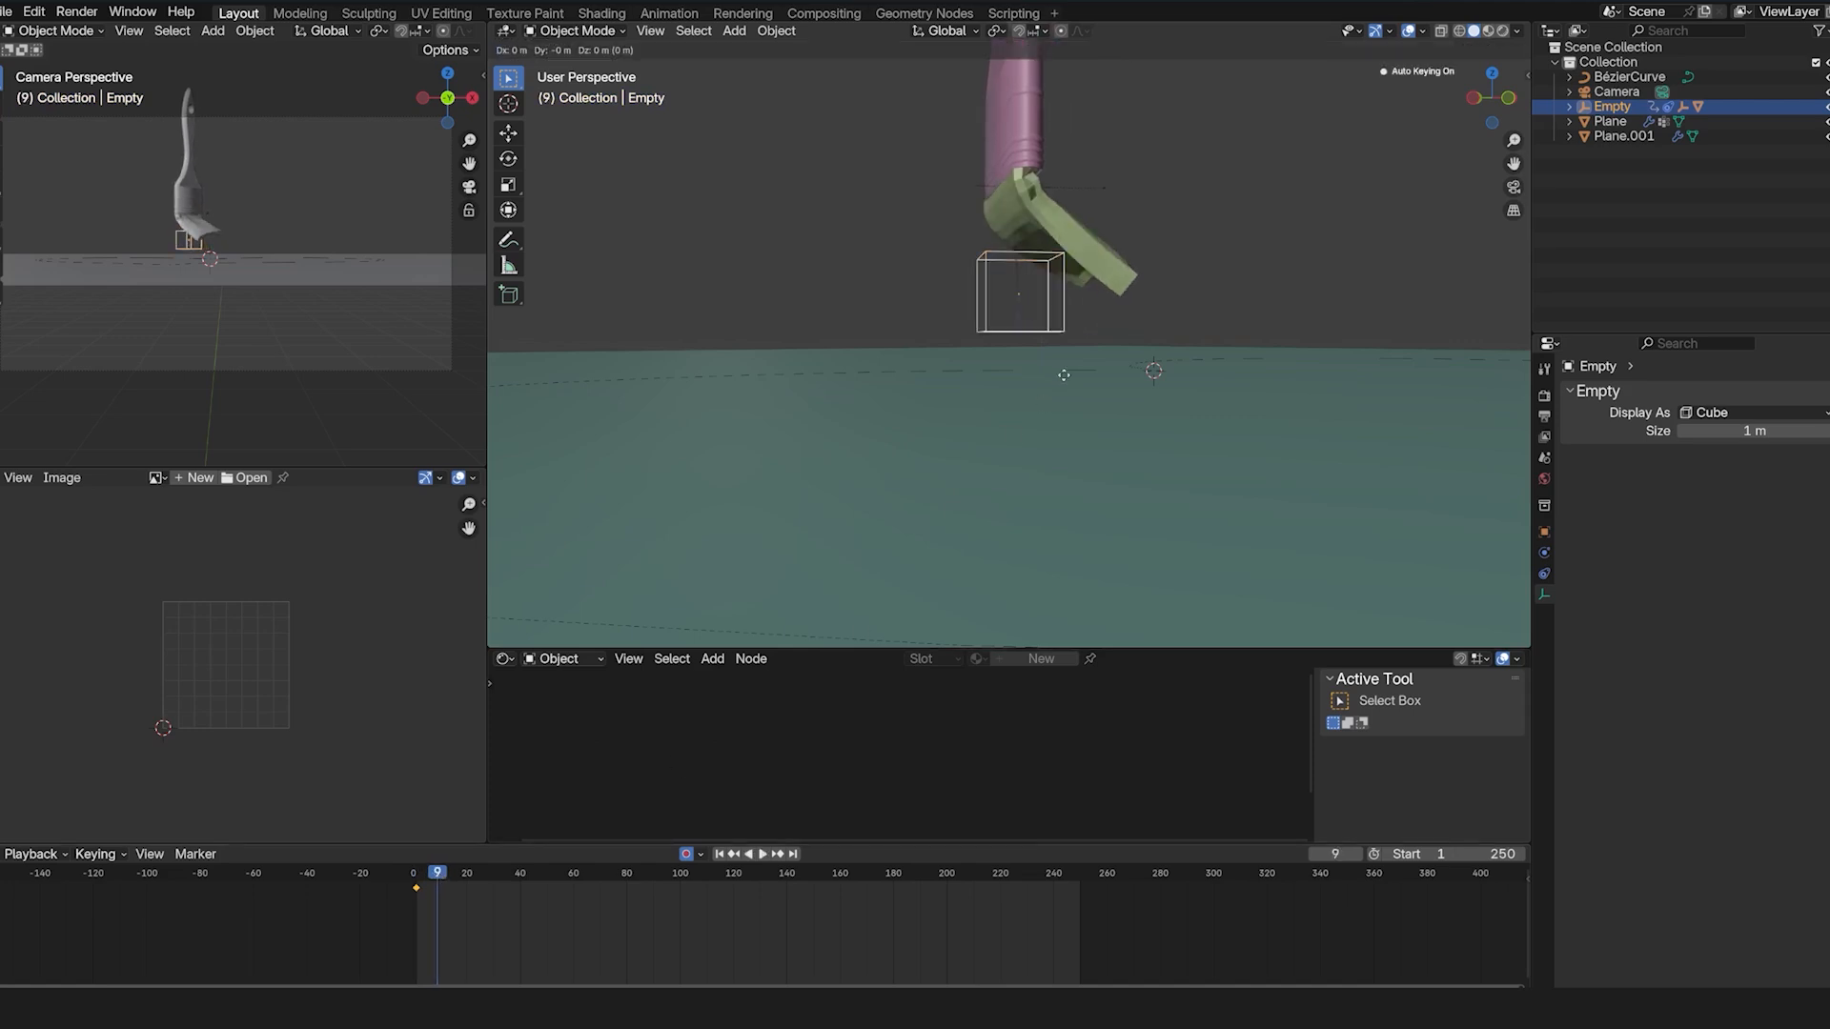
key(z)
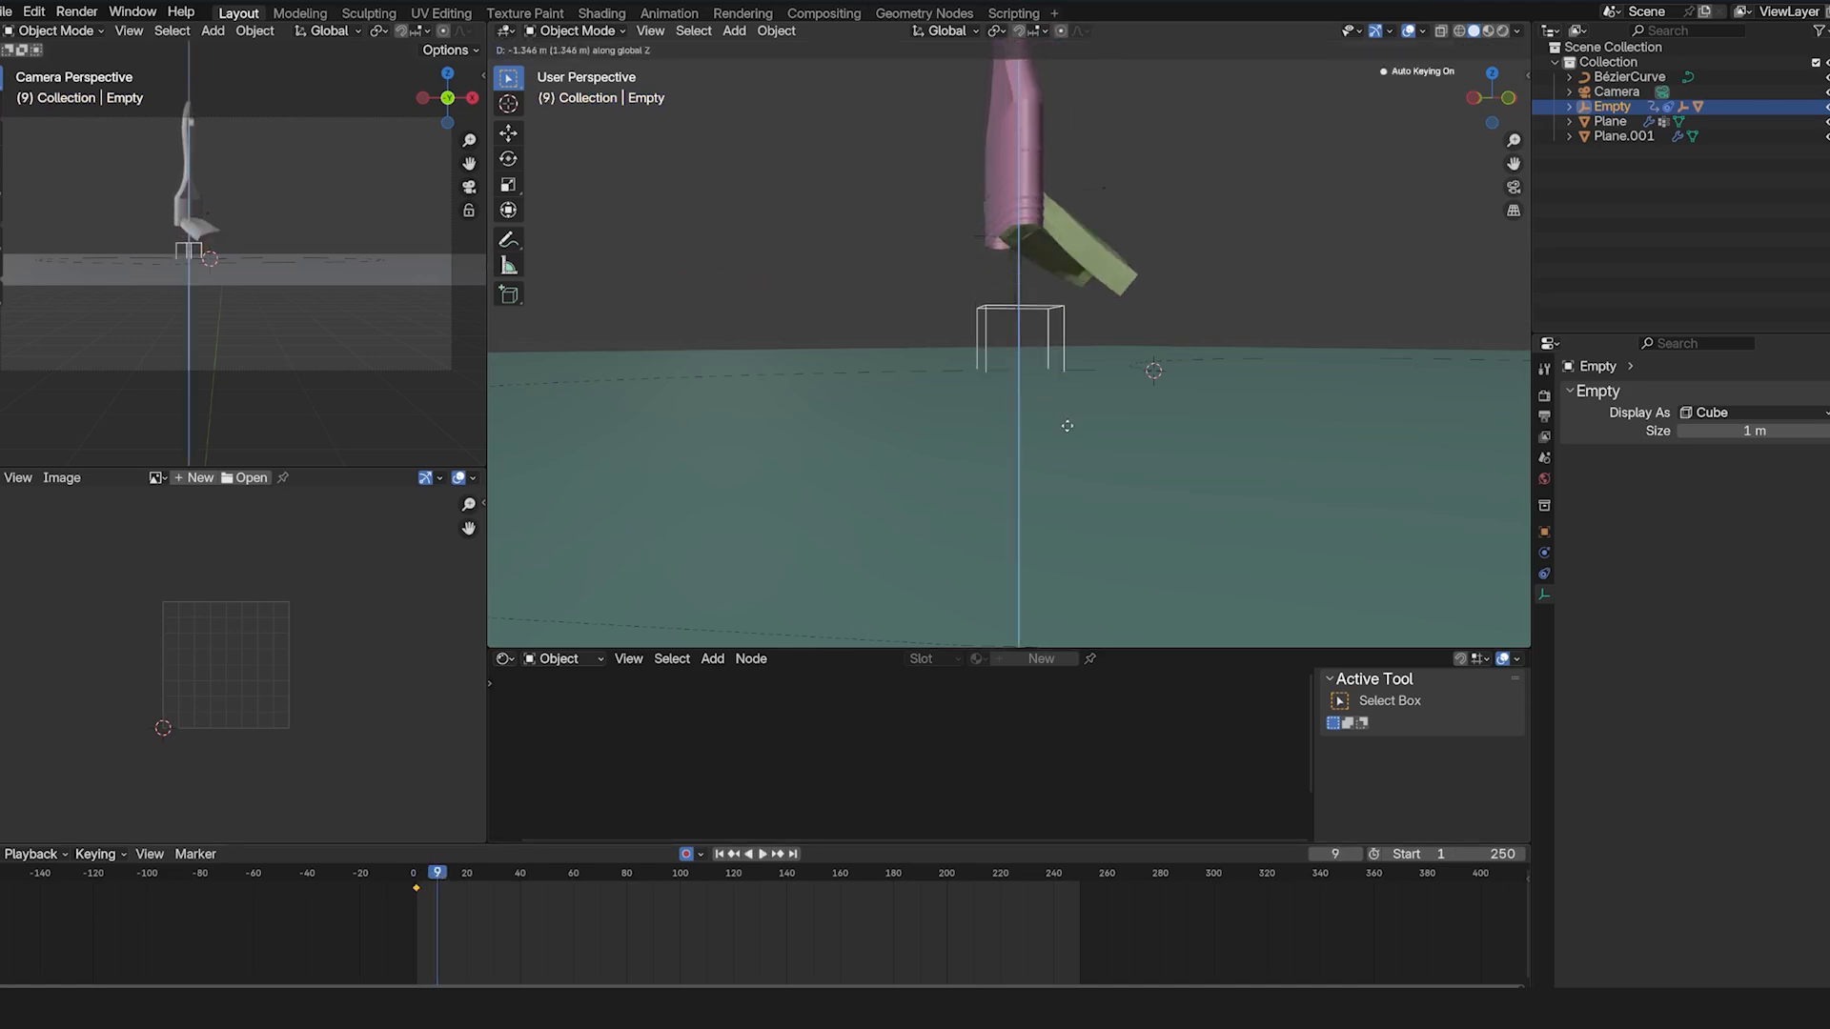
click(1067, 426)
Replay the descent, return to its frame 9 keyframe, and lower the cube empty further along Z.
key(space)
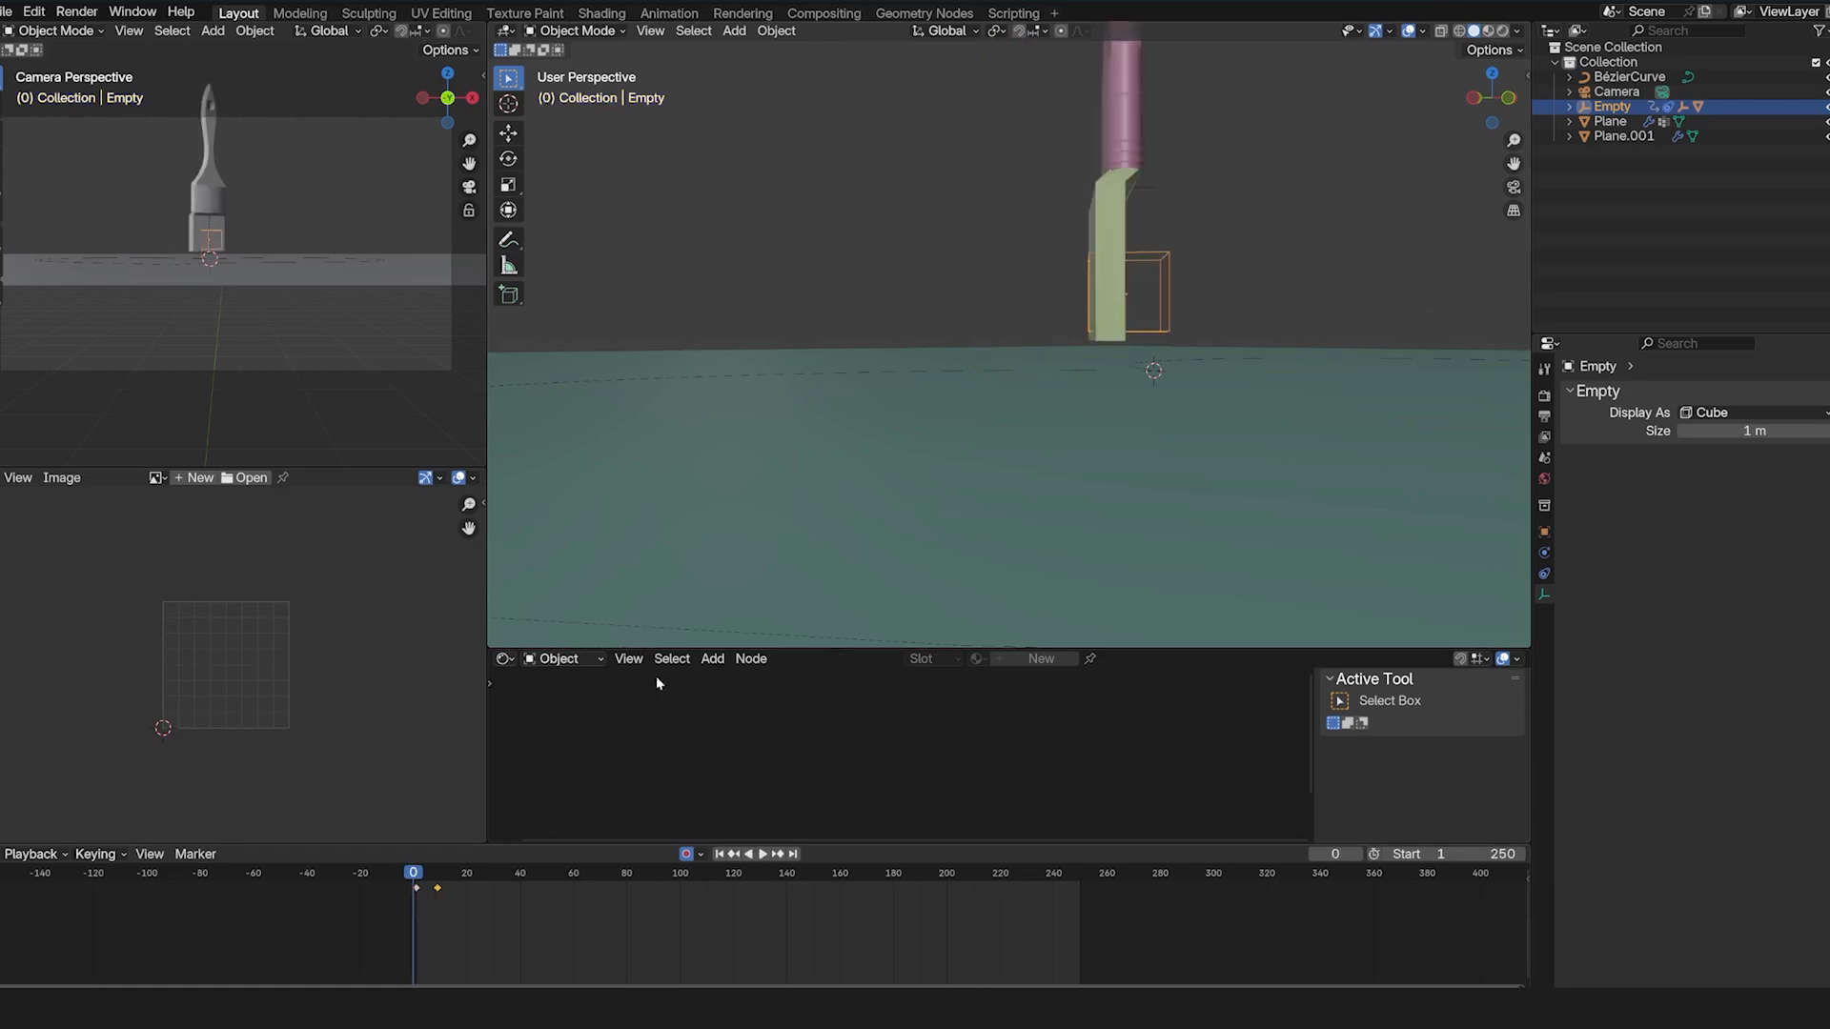
key(Escape)
key(space)
key(Escape)
key(Up)
key(g)
key(z)
click(1052, 404)
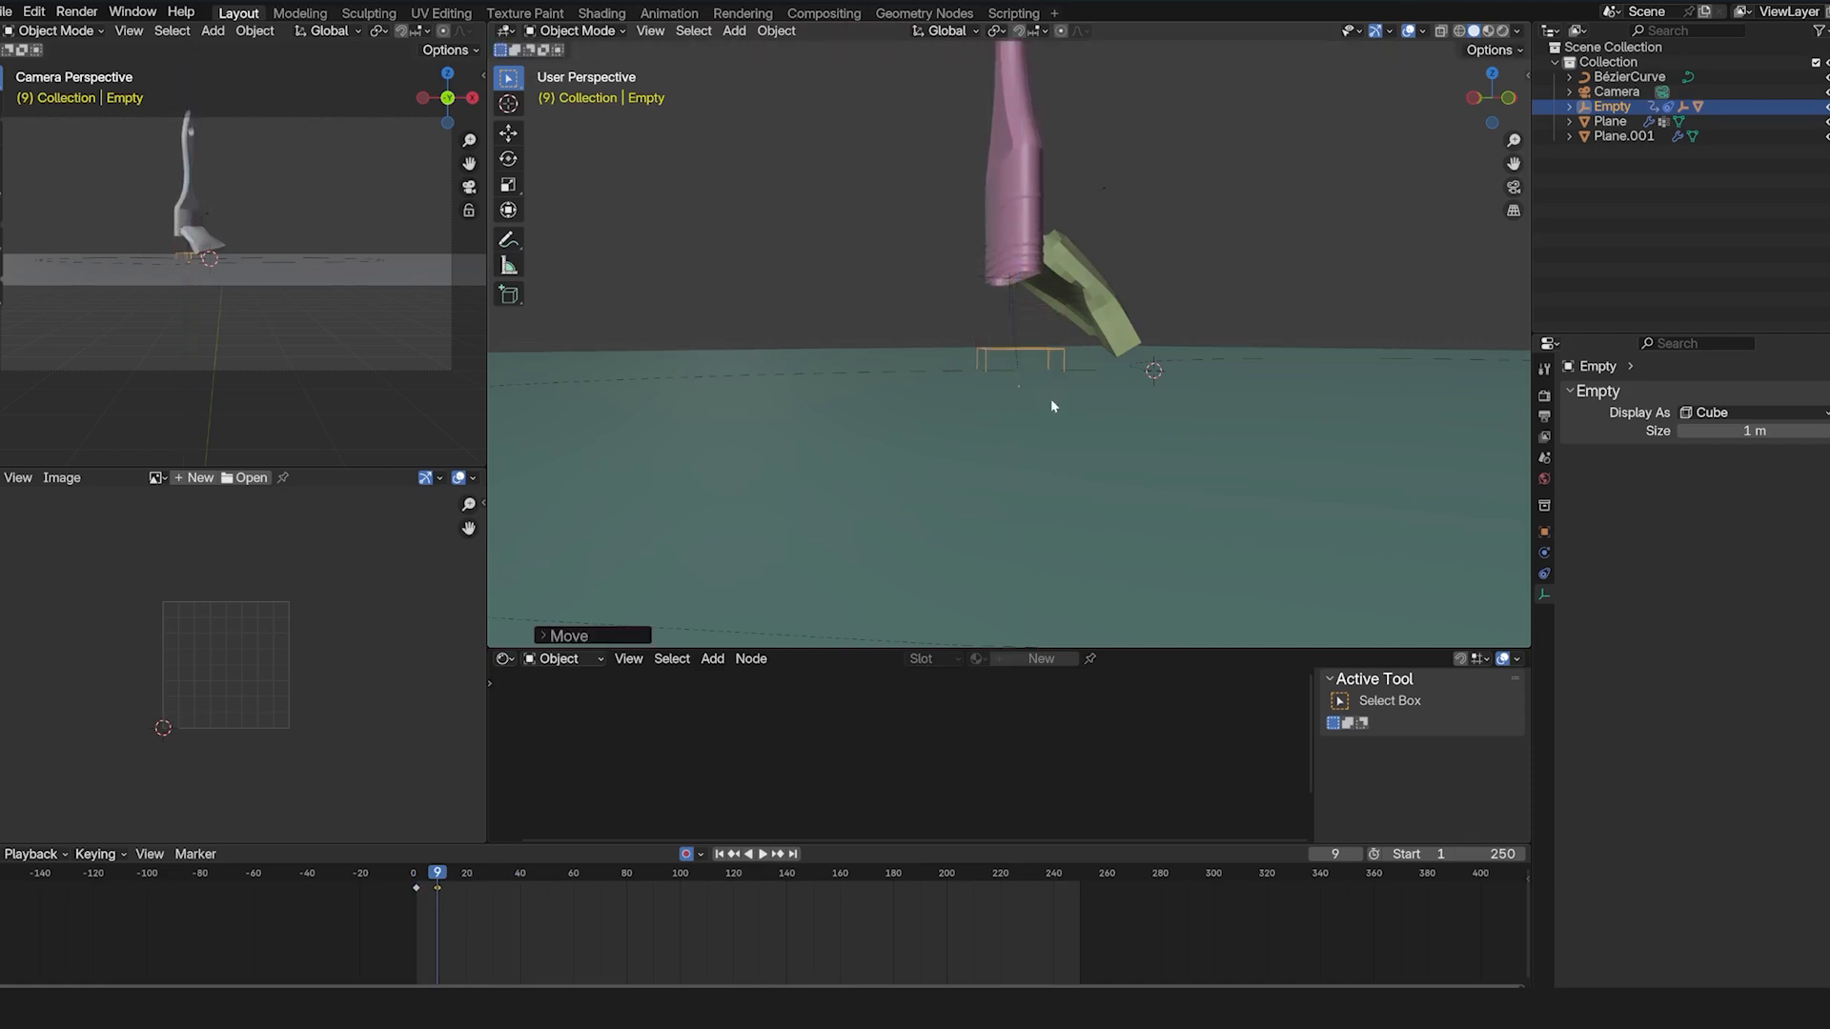
Replay the keyed descent and examine how the bristles contact the floor along the path.
key(space)
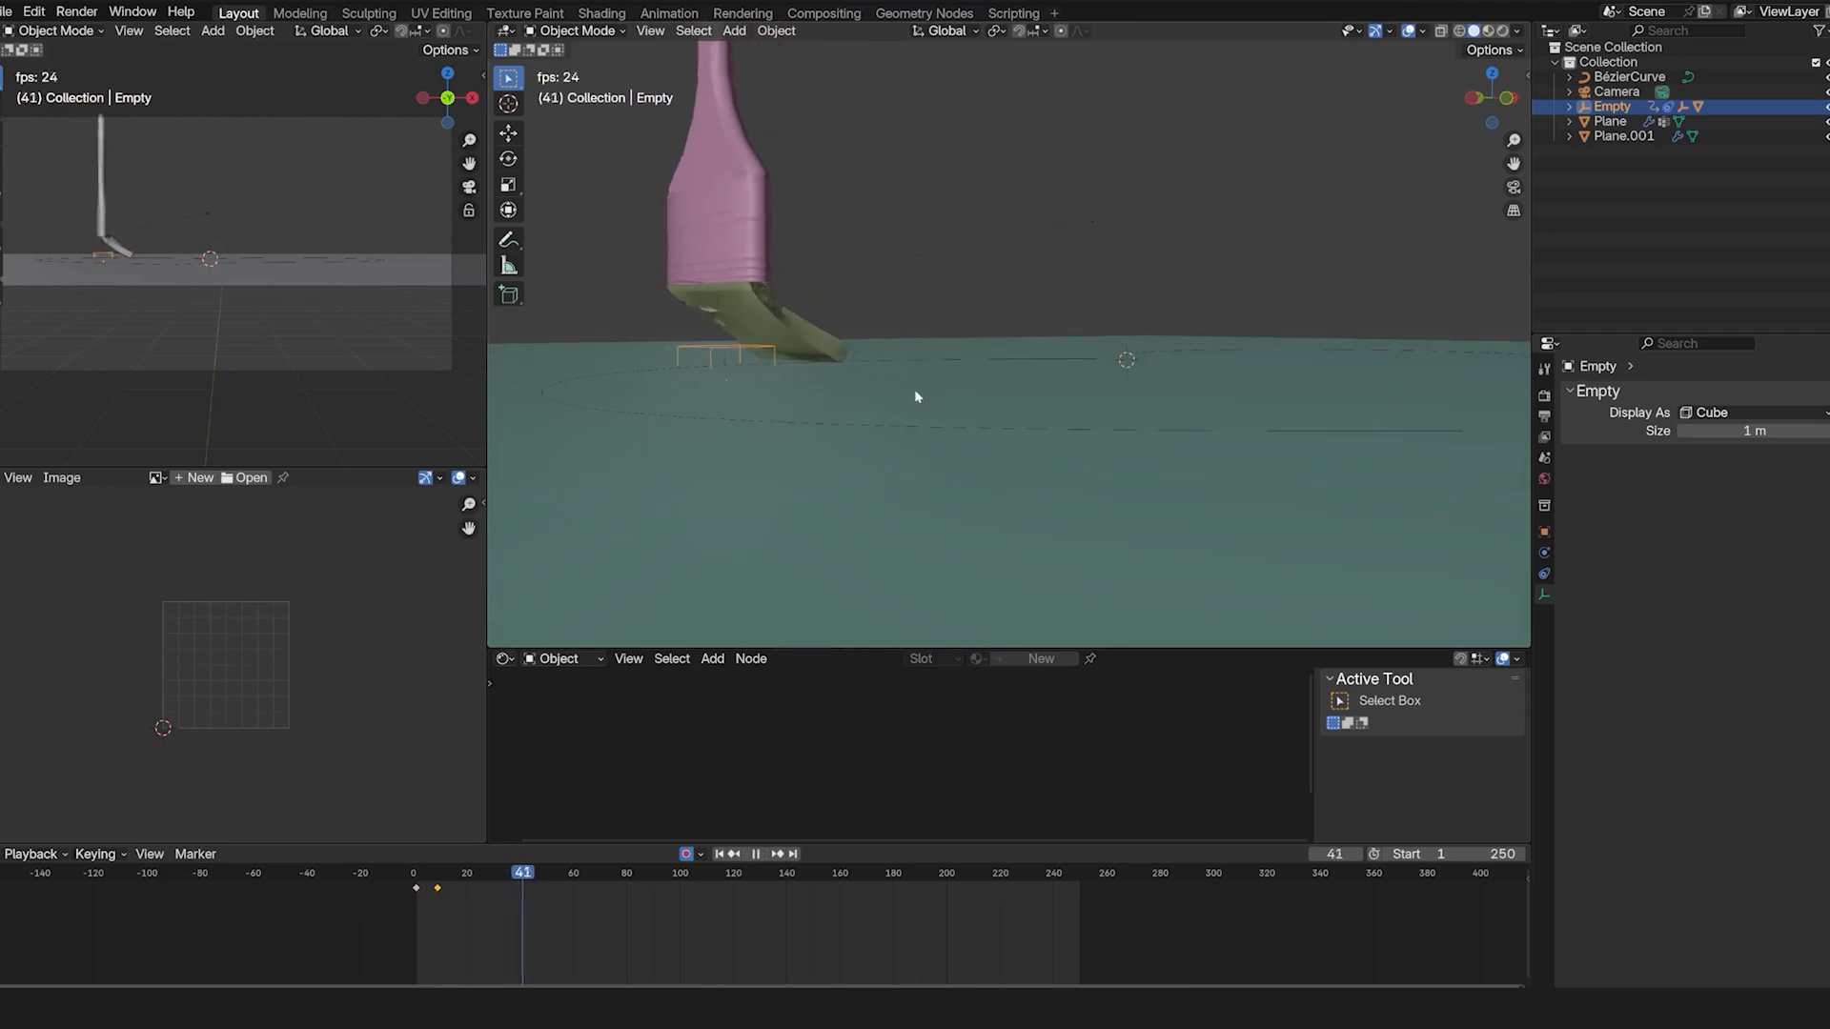
mouse_move(917, 391)
middle_down()
mouse_move(1088, 407)
mouse_move(996, 372)
mouse_move(945, 384)
middle_up()
scroll(1088, 407, down, 3)
key(Escape)
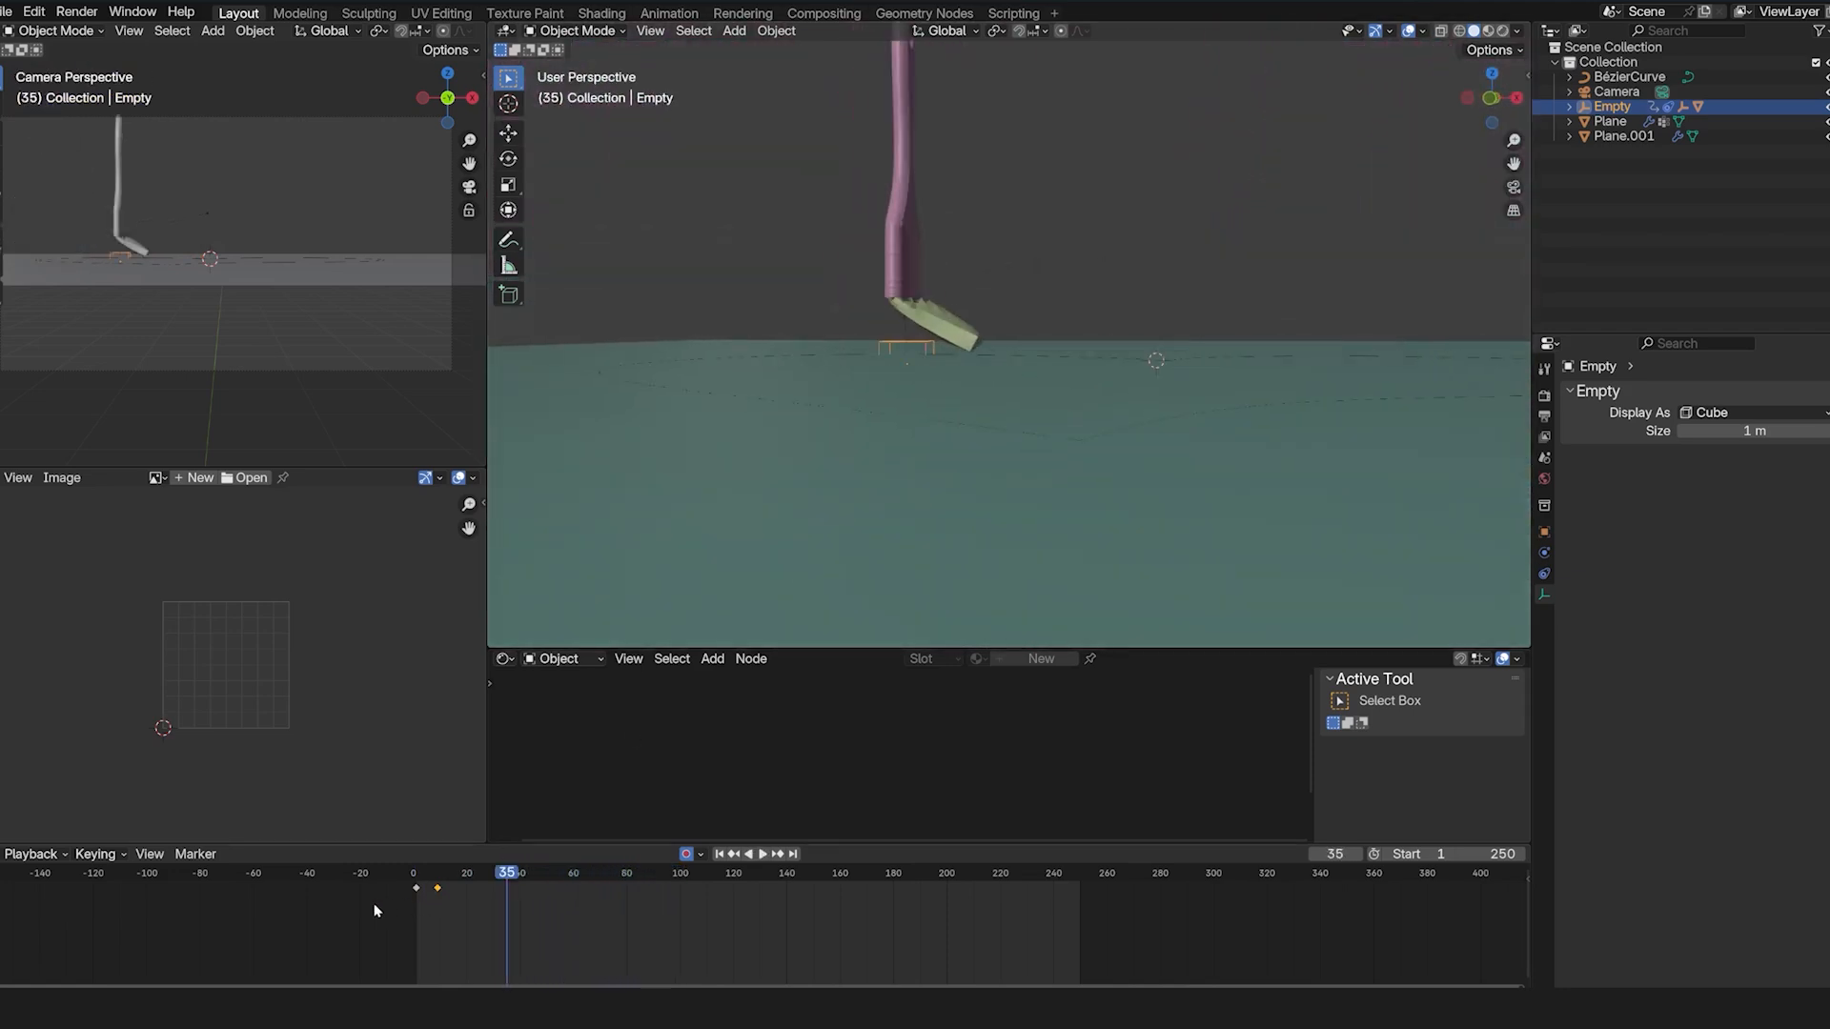
click(412, 873)
key(space)
scroll(1041, 311, up, 3)
key(Escape)
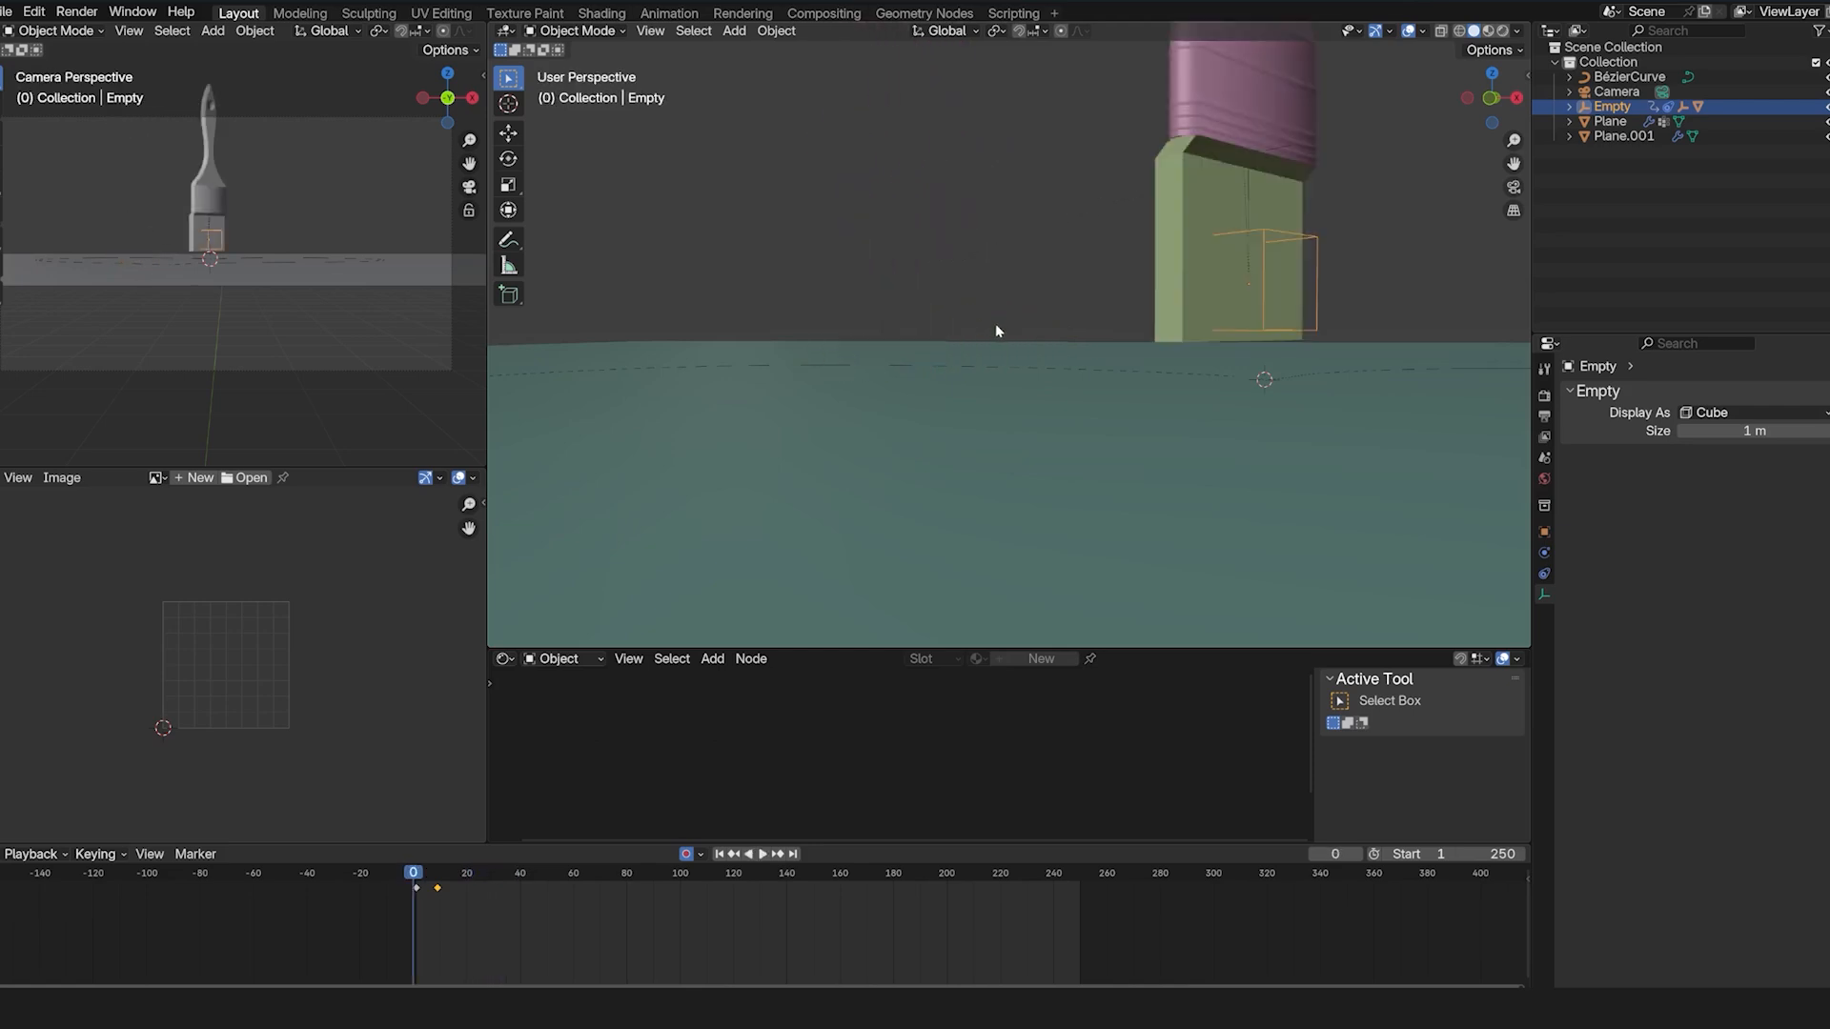
key(space)
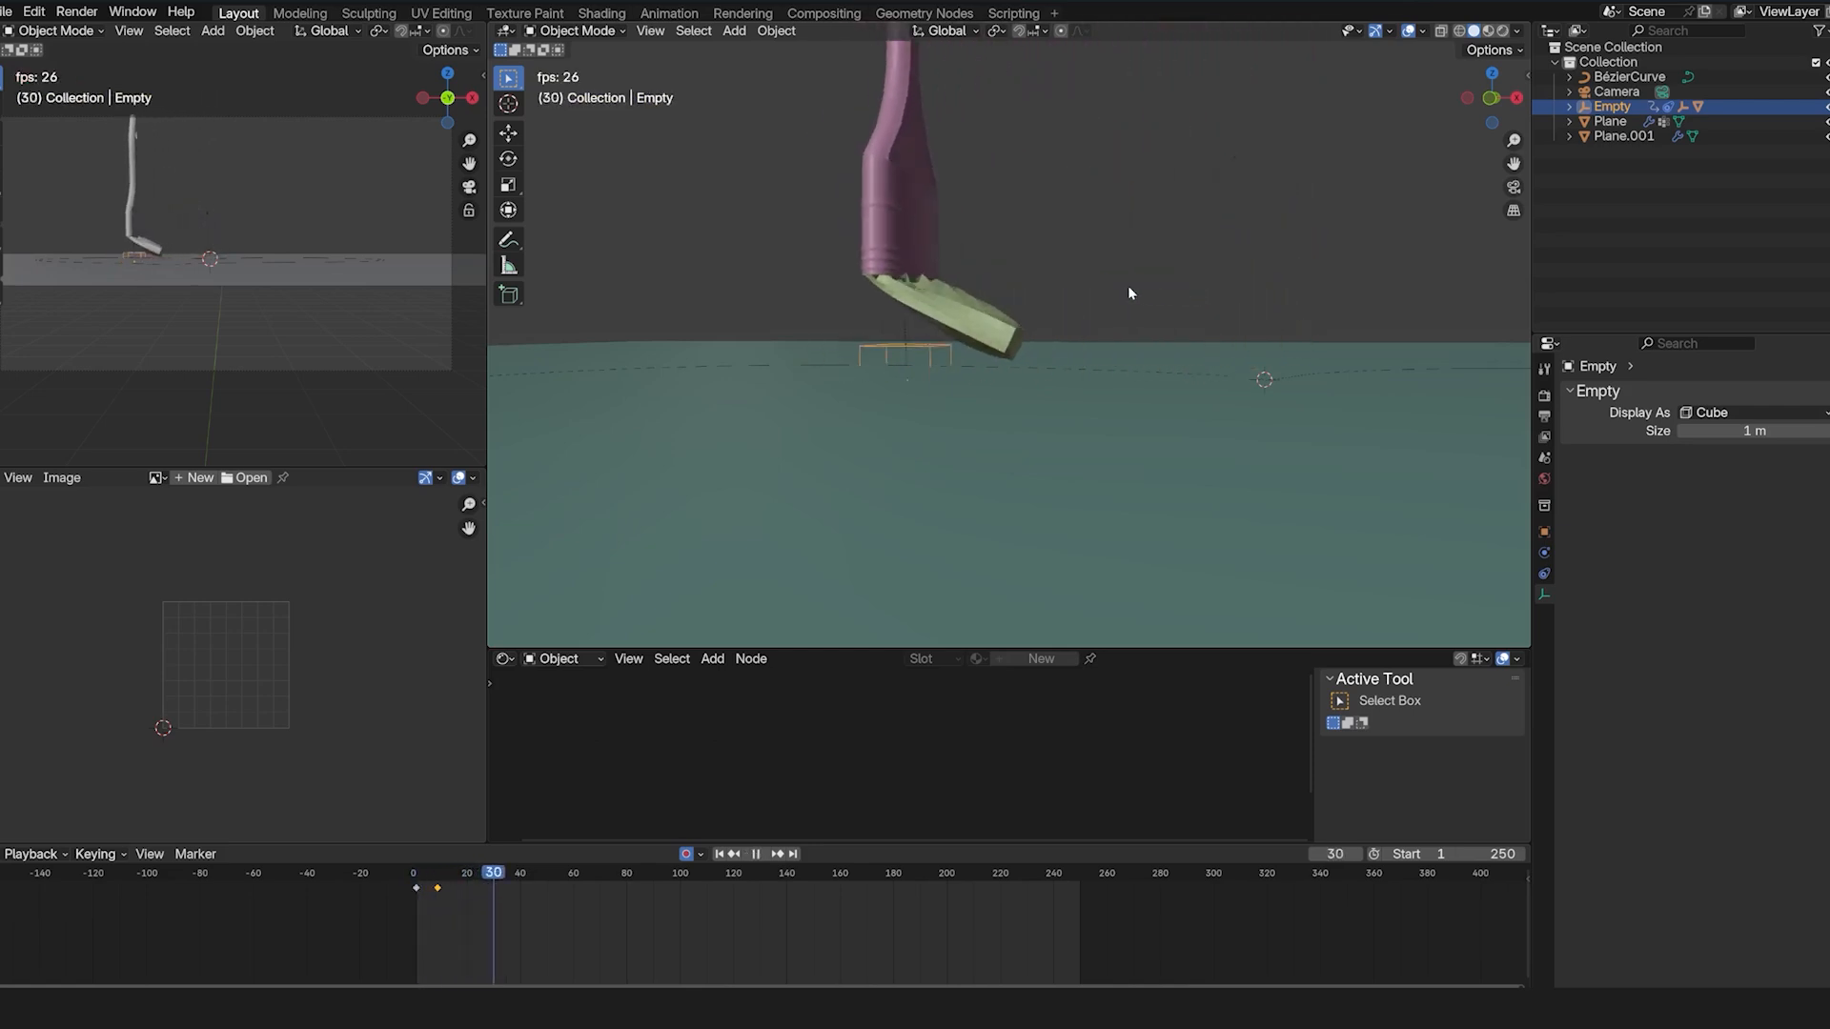
key(Escape)
Return to frame 9, lower the cube empty deeper into the floor along Z, and play the result.
key(Right)
key(space)
key(g)
key(z)
click(1200, 402)
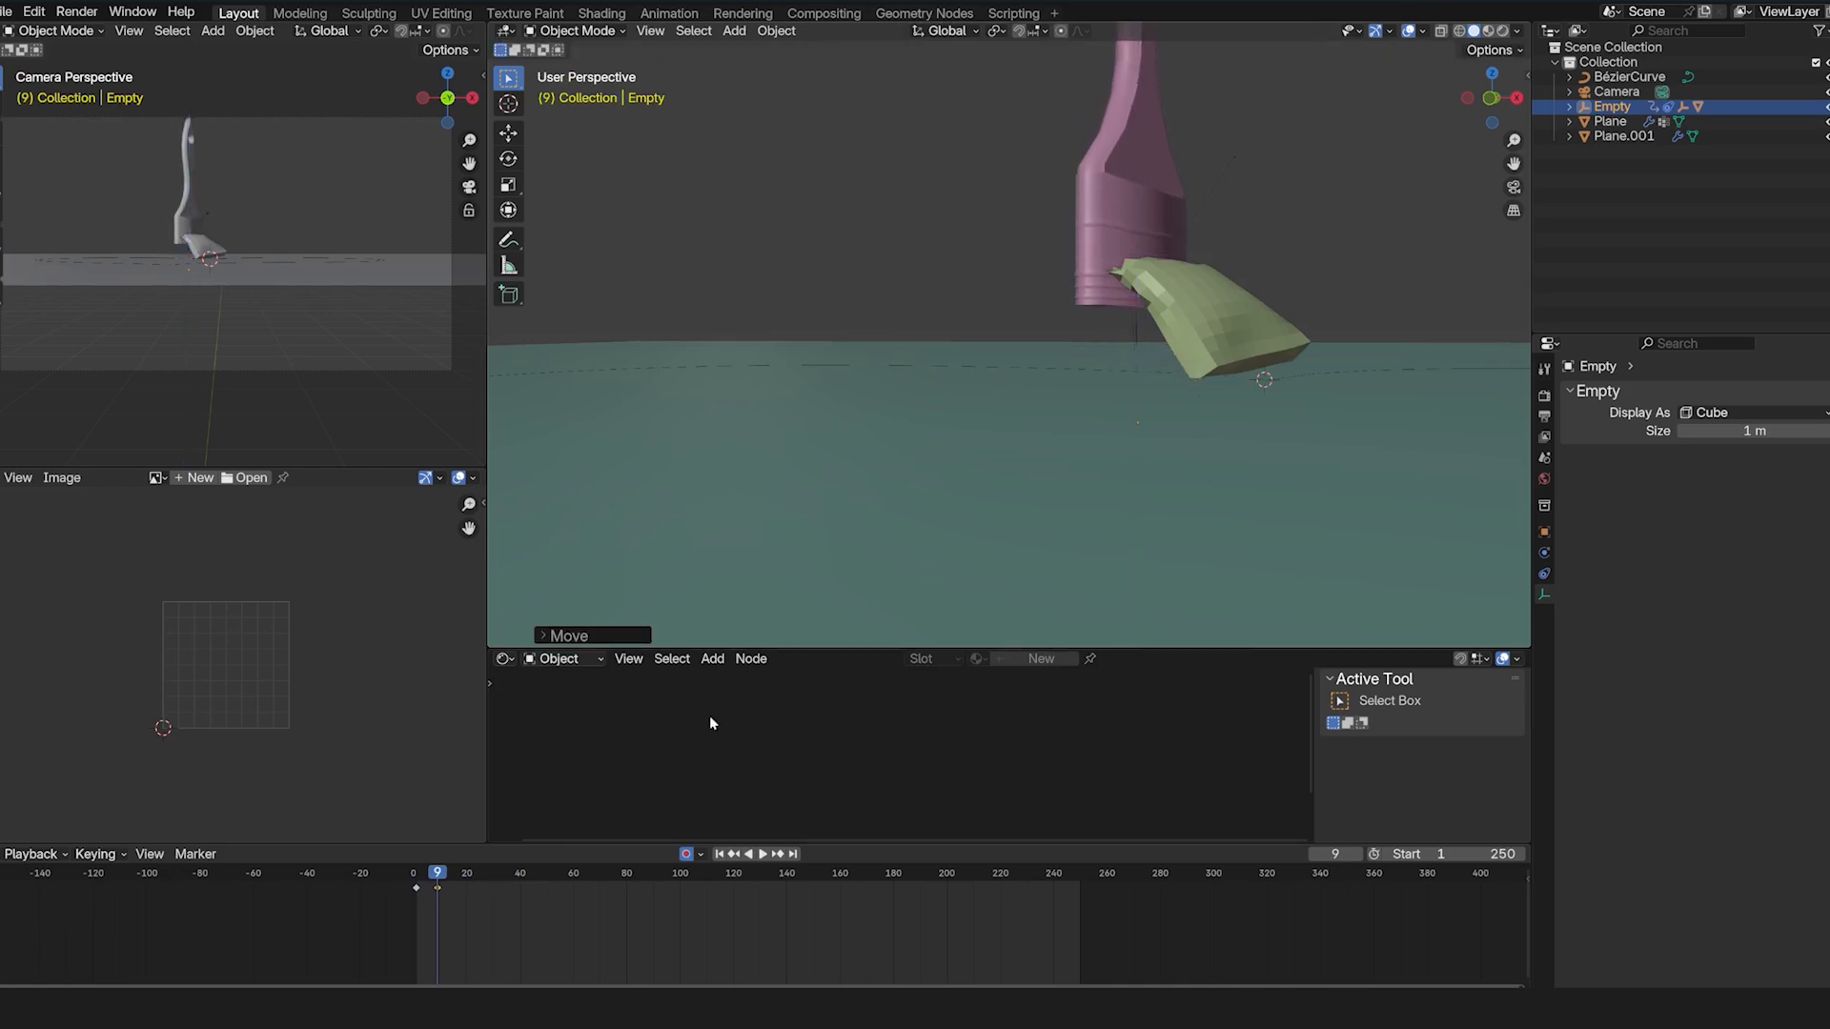
key(g)
click(1154, 375)
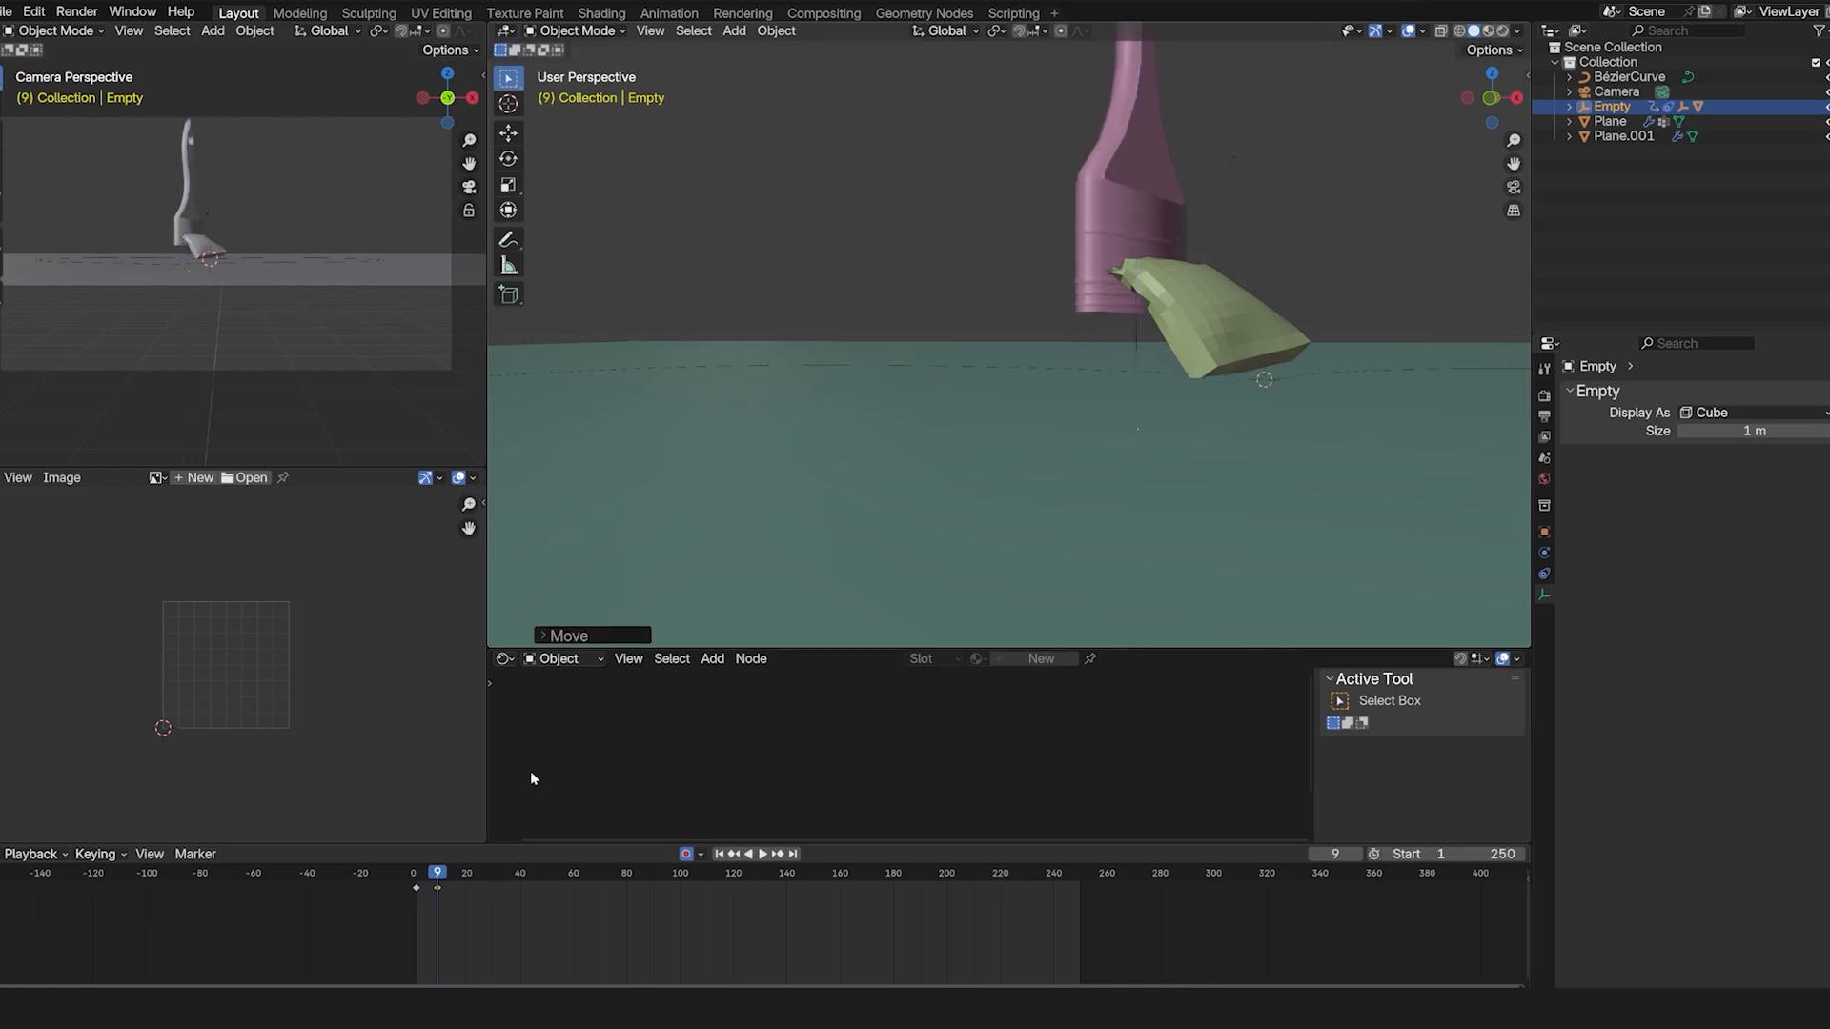
key(space)
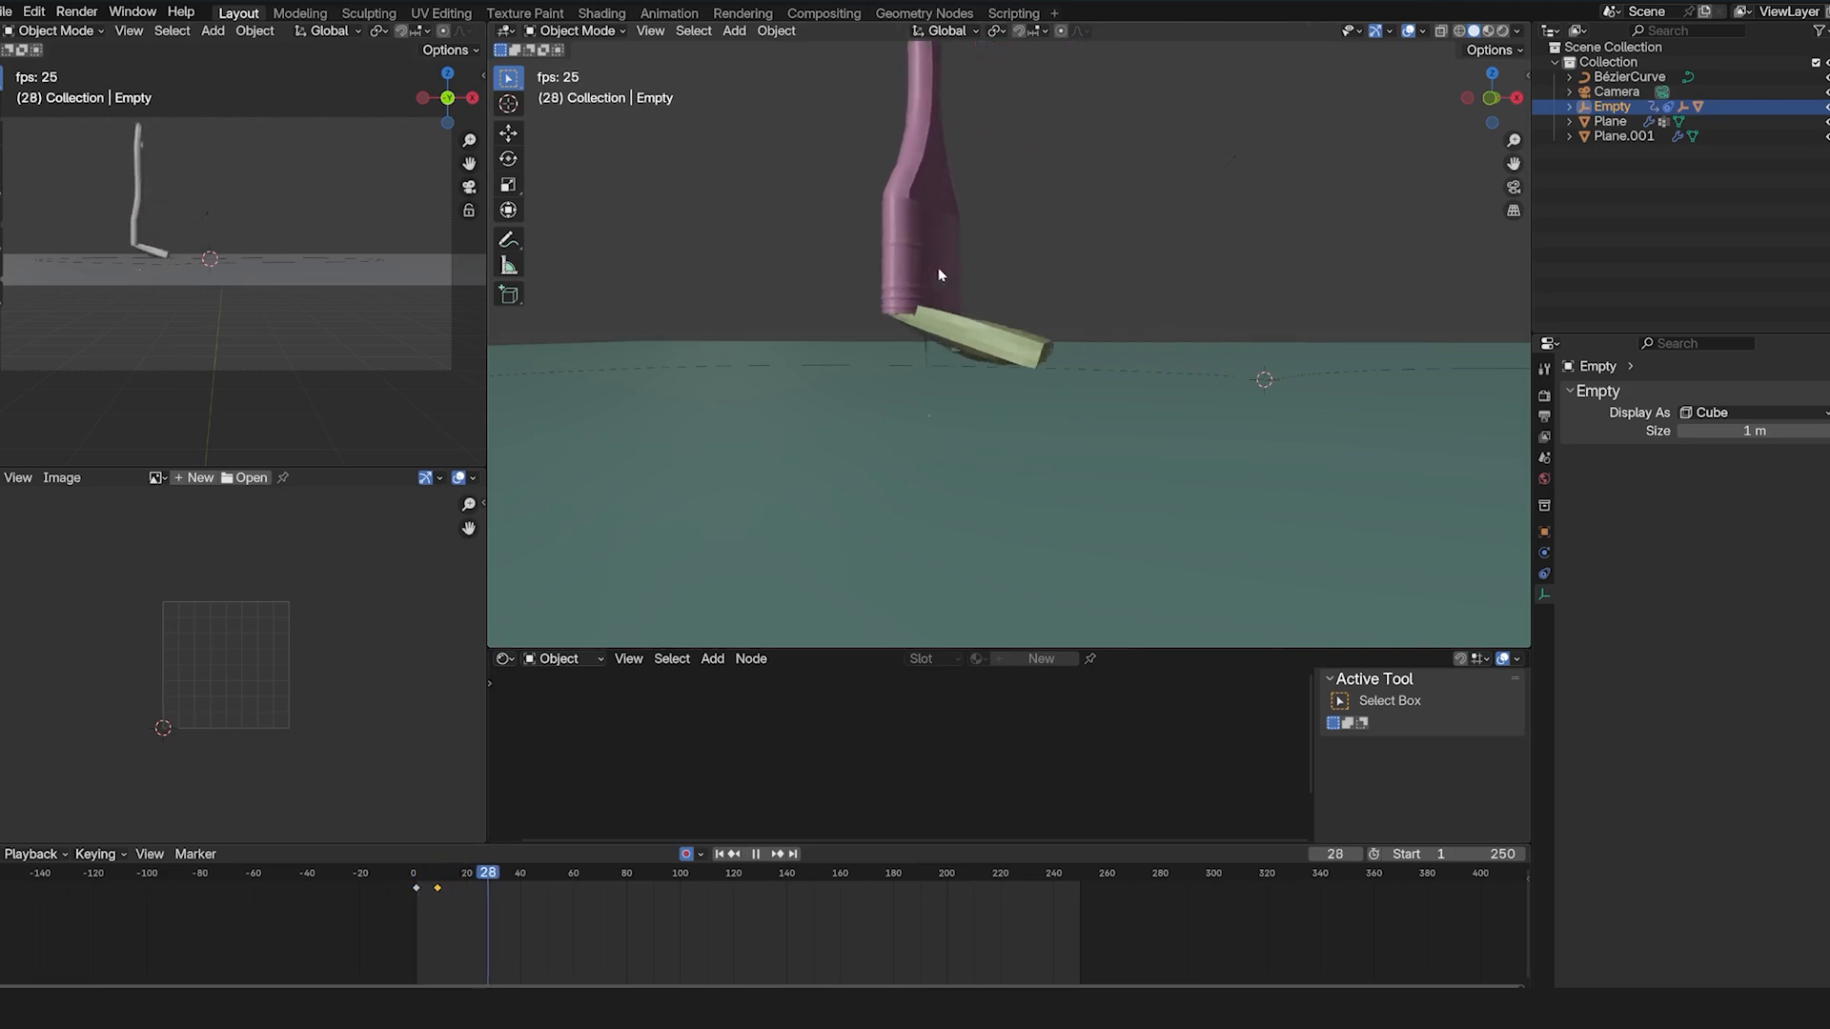
key(Escape)
Turn off auto keying and move the bristle block in top wireframe view to centre it beneath the brush.
click(1224, 271)
middle_drag(1210, 299, 1055, 367)
key(KP_7)
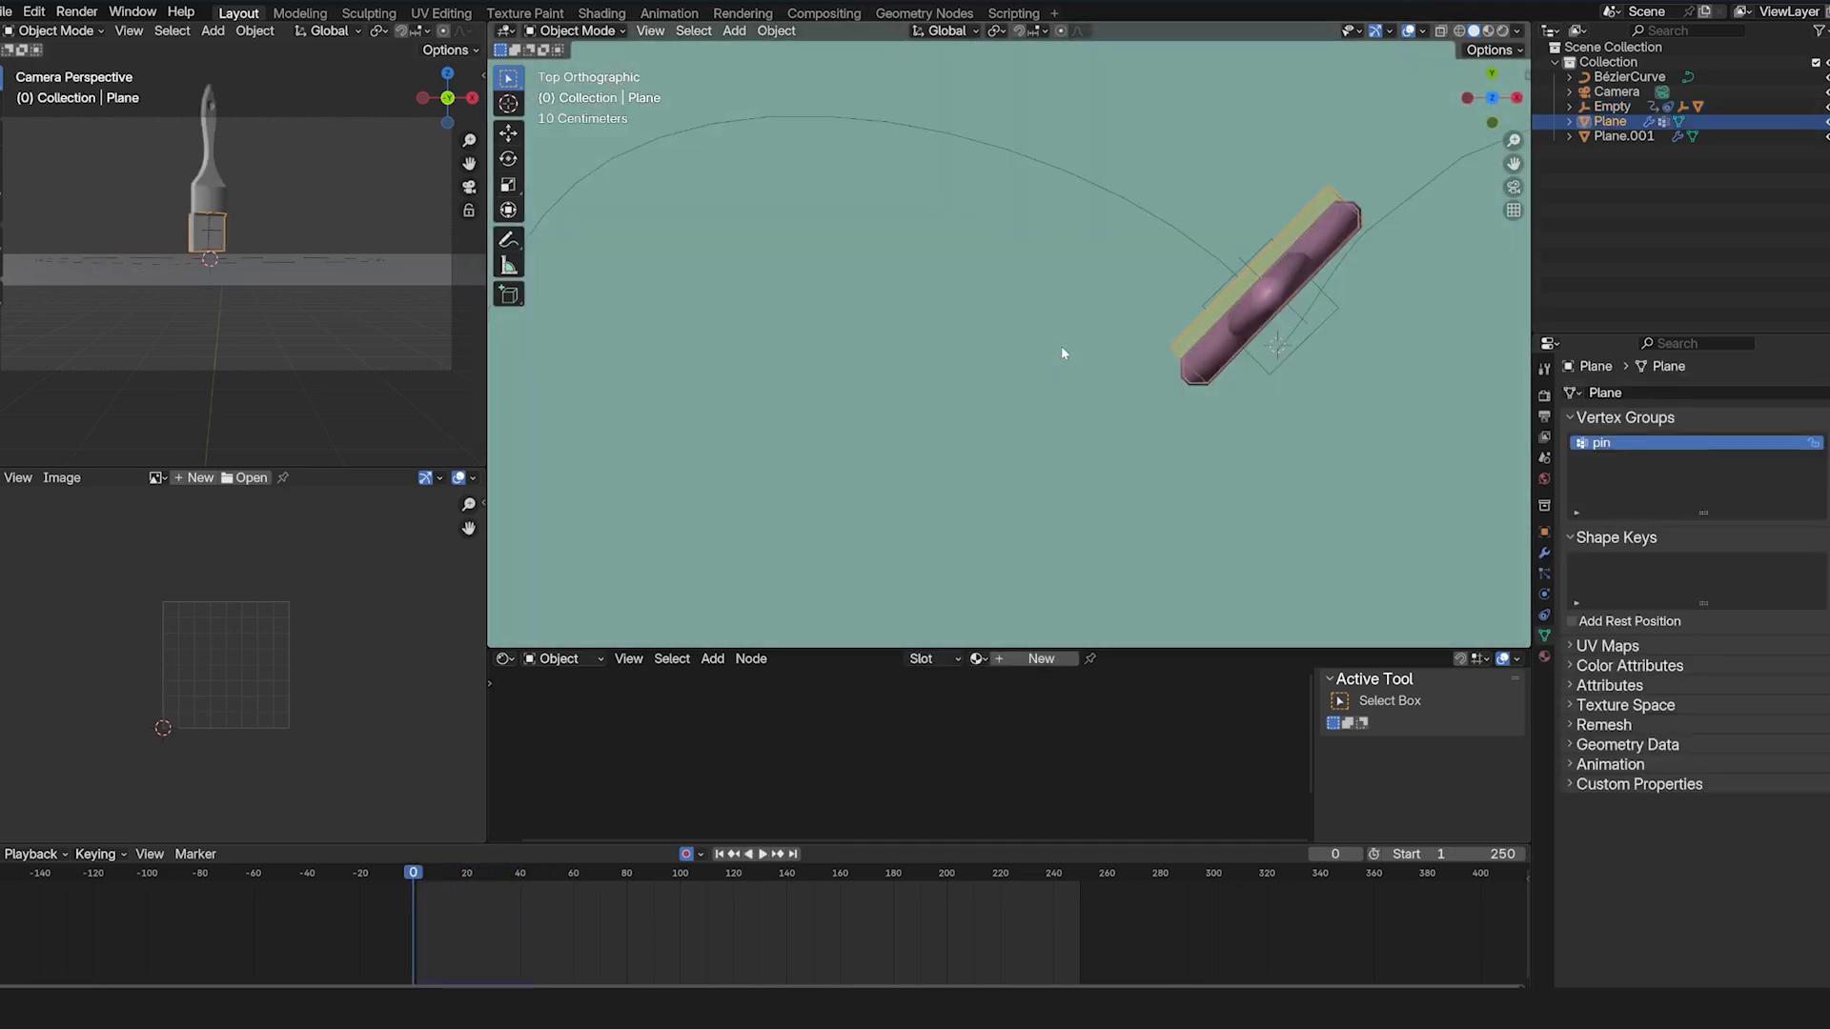
click(686, 856)
key(shift+z)
scroll(1216, 272, up, 1)
key(g)
click(1250, 317)
key(shift+z)
Replay the simulation and examine the repositioned bristles dragging over the floor from low and close angles.
scroll(1360, 408, down, 4)
middle_drag(1360, 407, 1388, 247)
key(space)
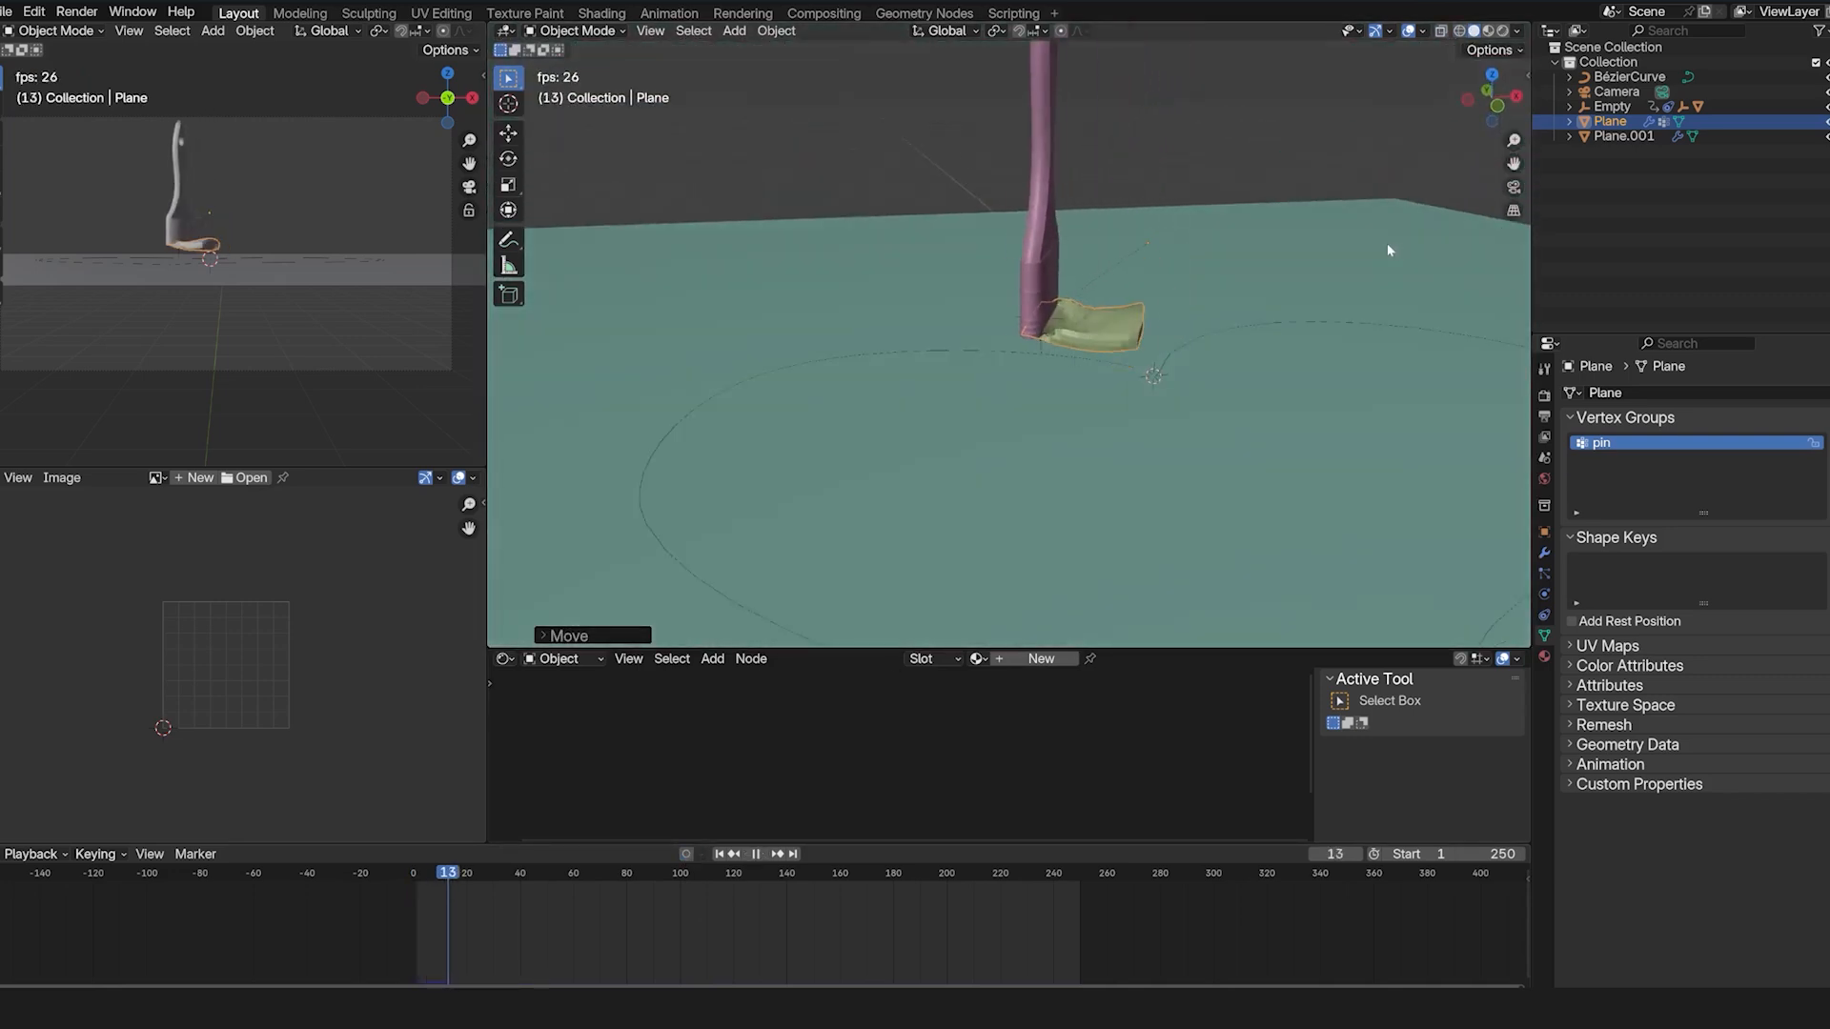
middle_drag(1244, 274, 1273, 232)
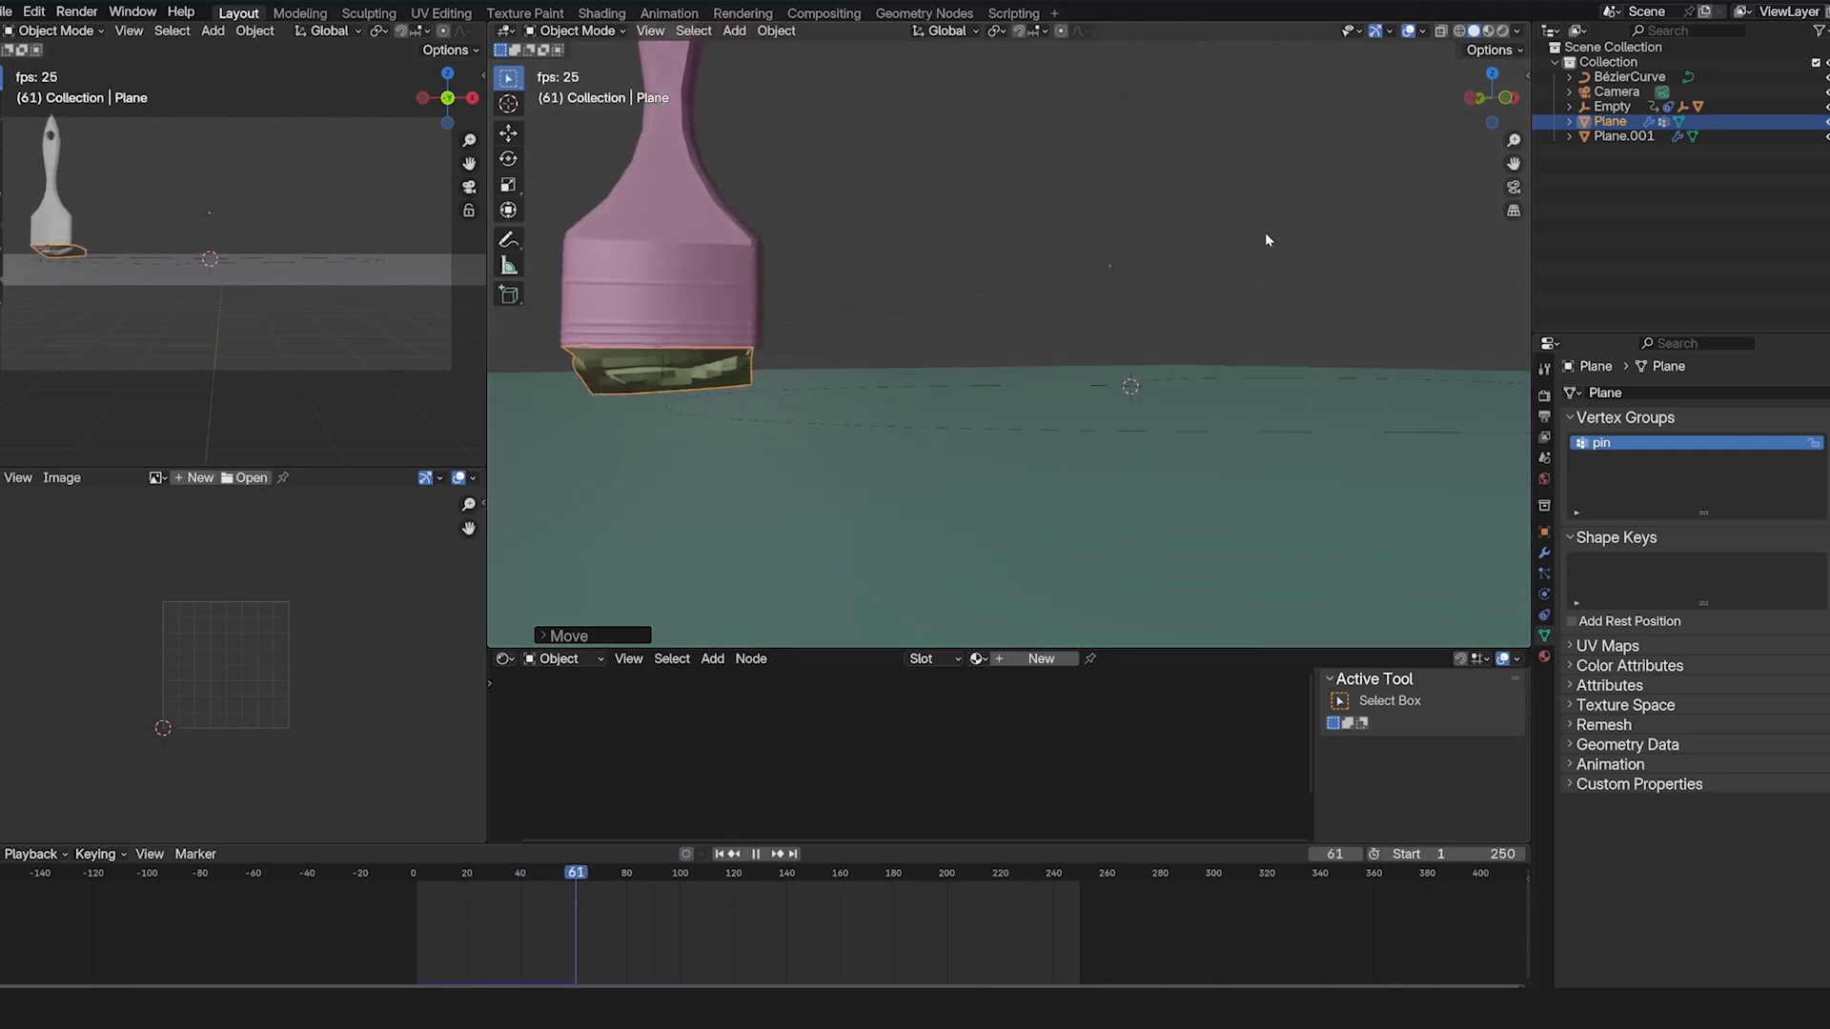
key(Escape)
middle_drag(1124, 261, 1079, 270)
scroll(1080, 267, up, 4)
key(space)
key(Escape)
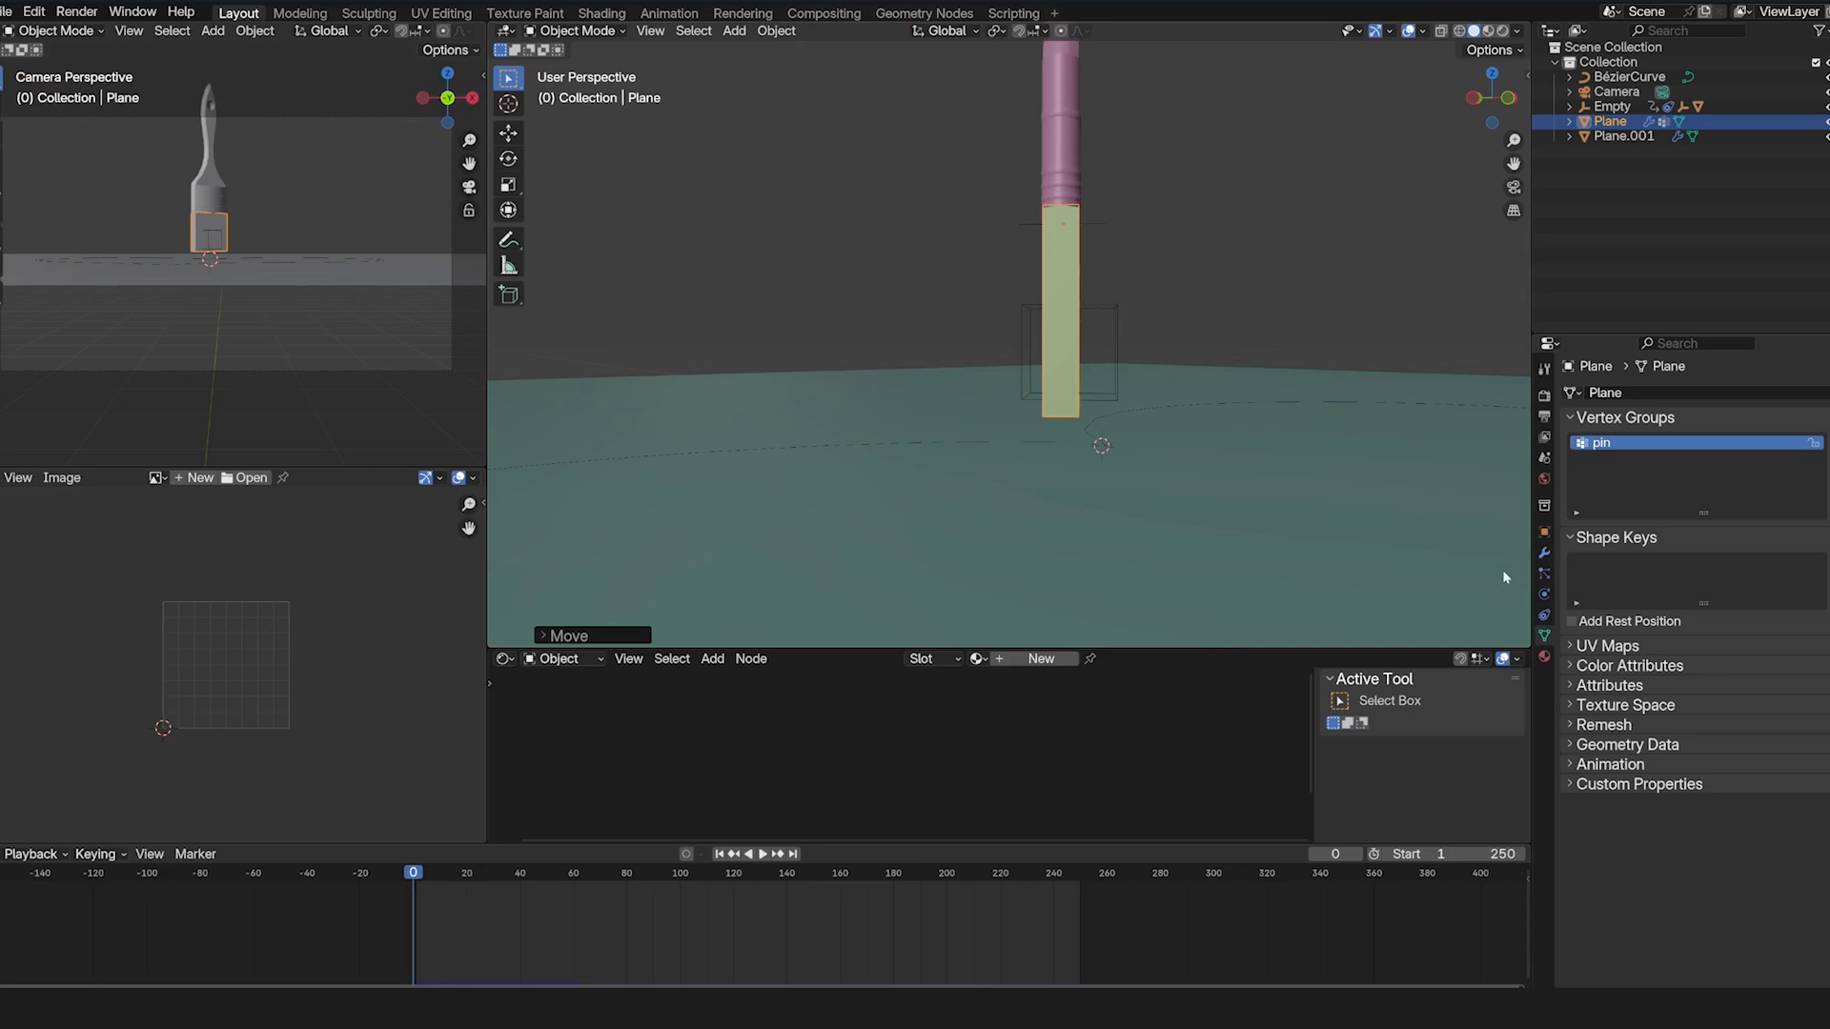
Apply the Cotton cloth preset to the bristle block and test it in playback.
click(1544, 594)
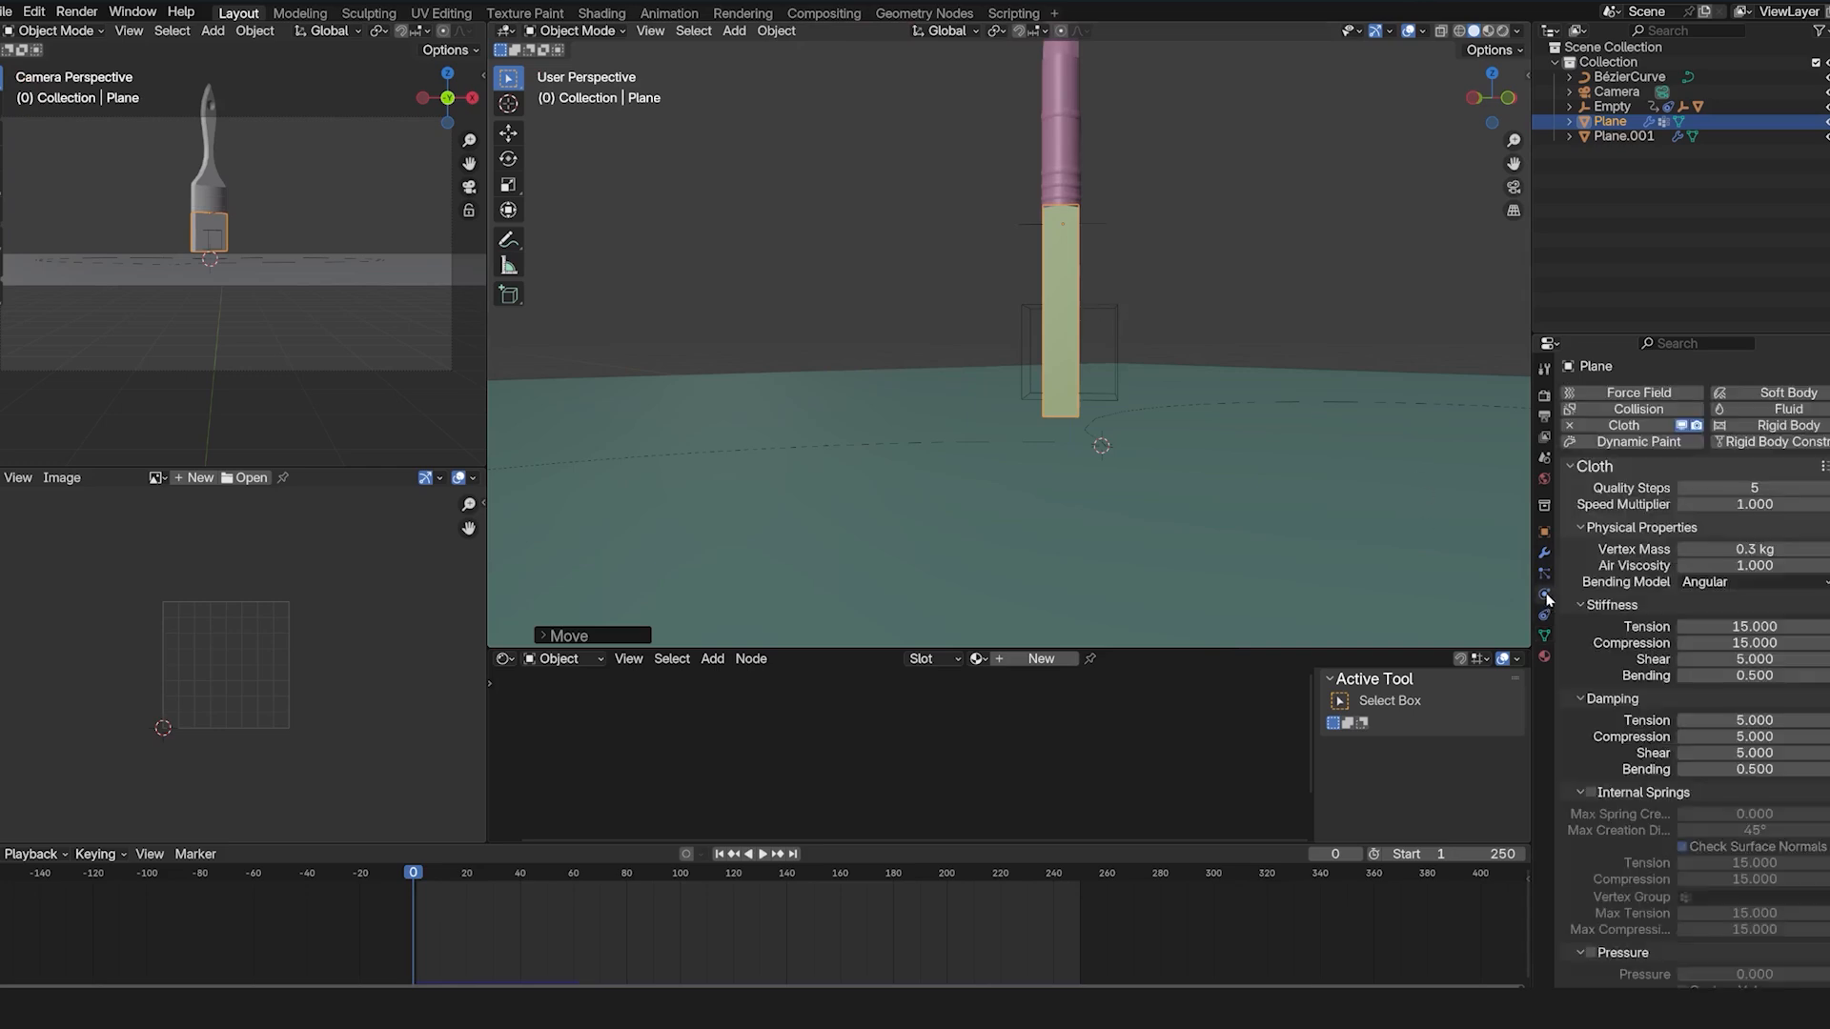
click(1823, 468)
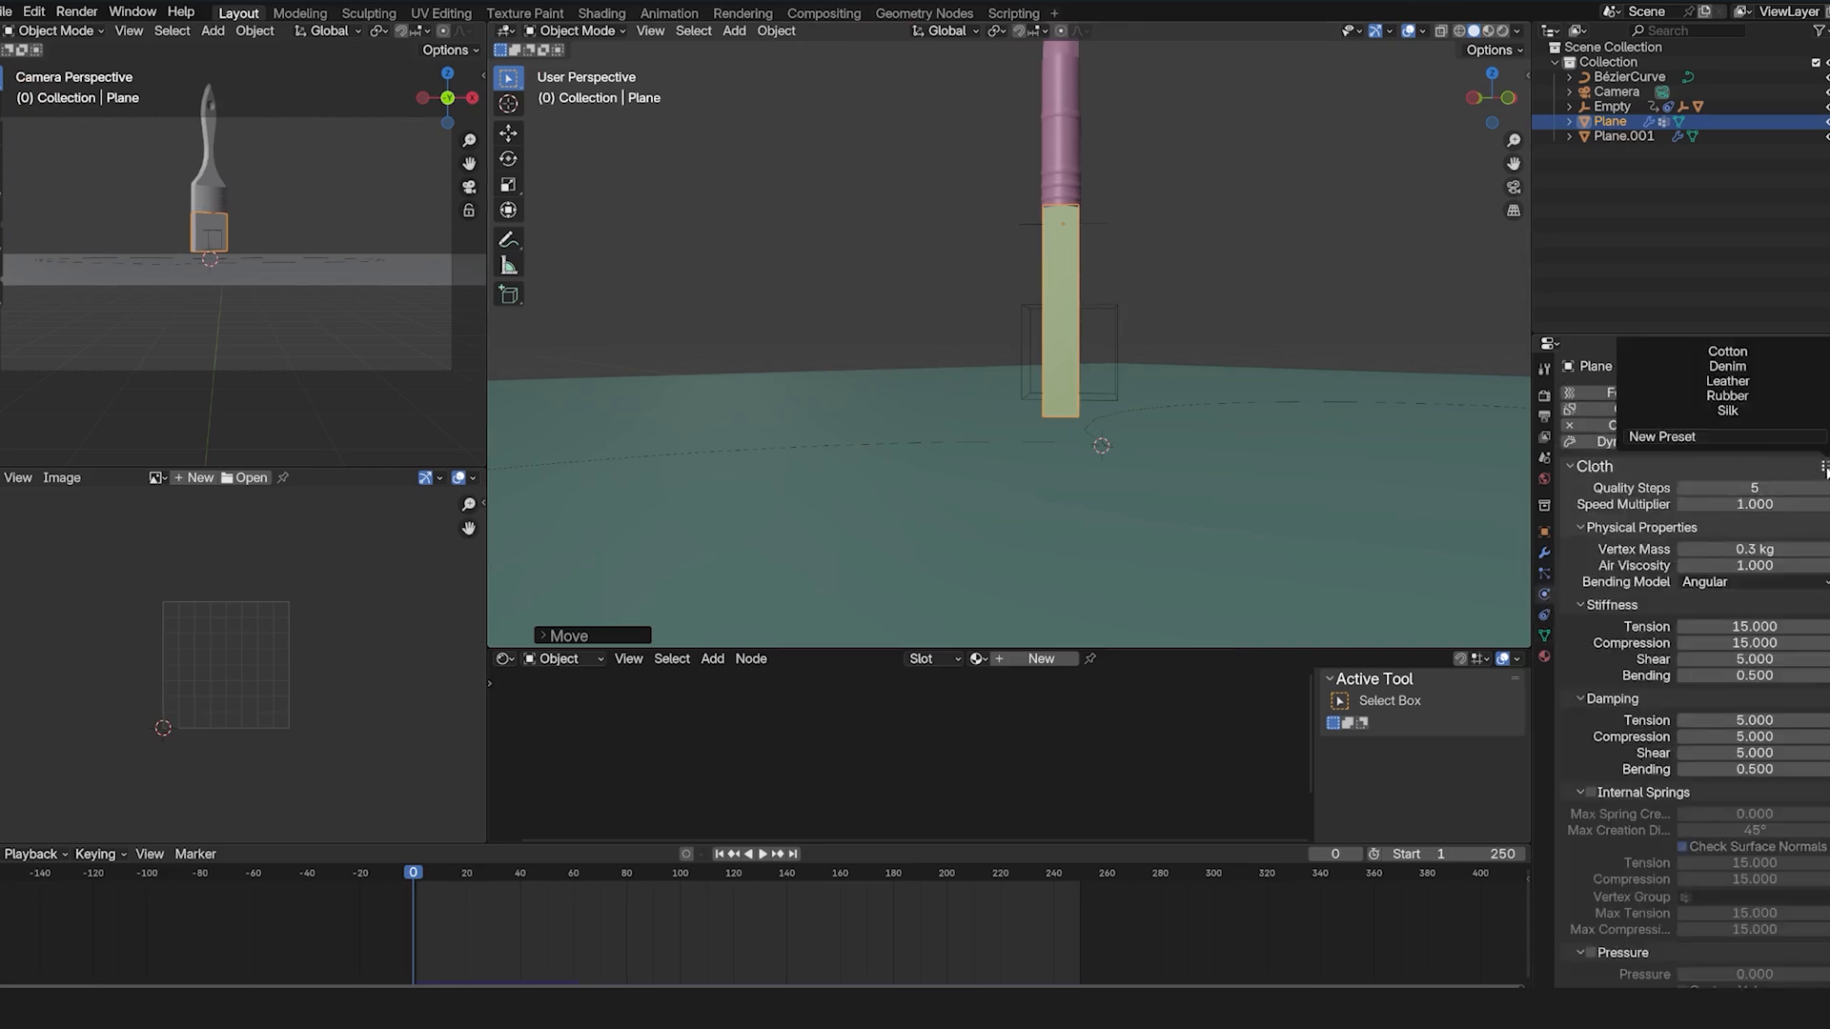
click(1759, 349)
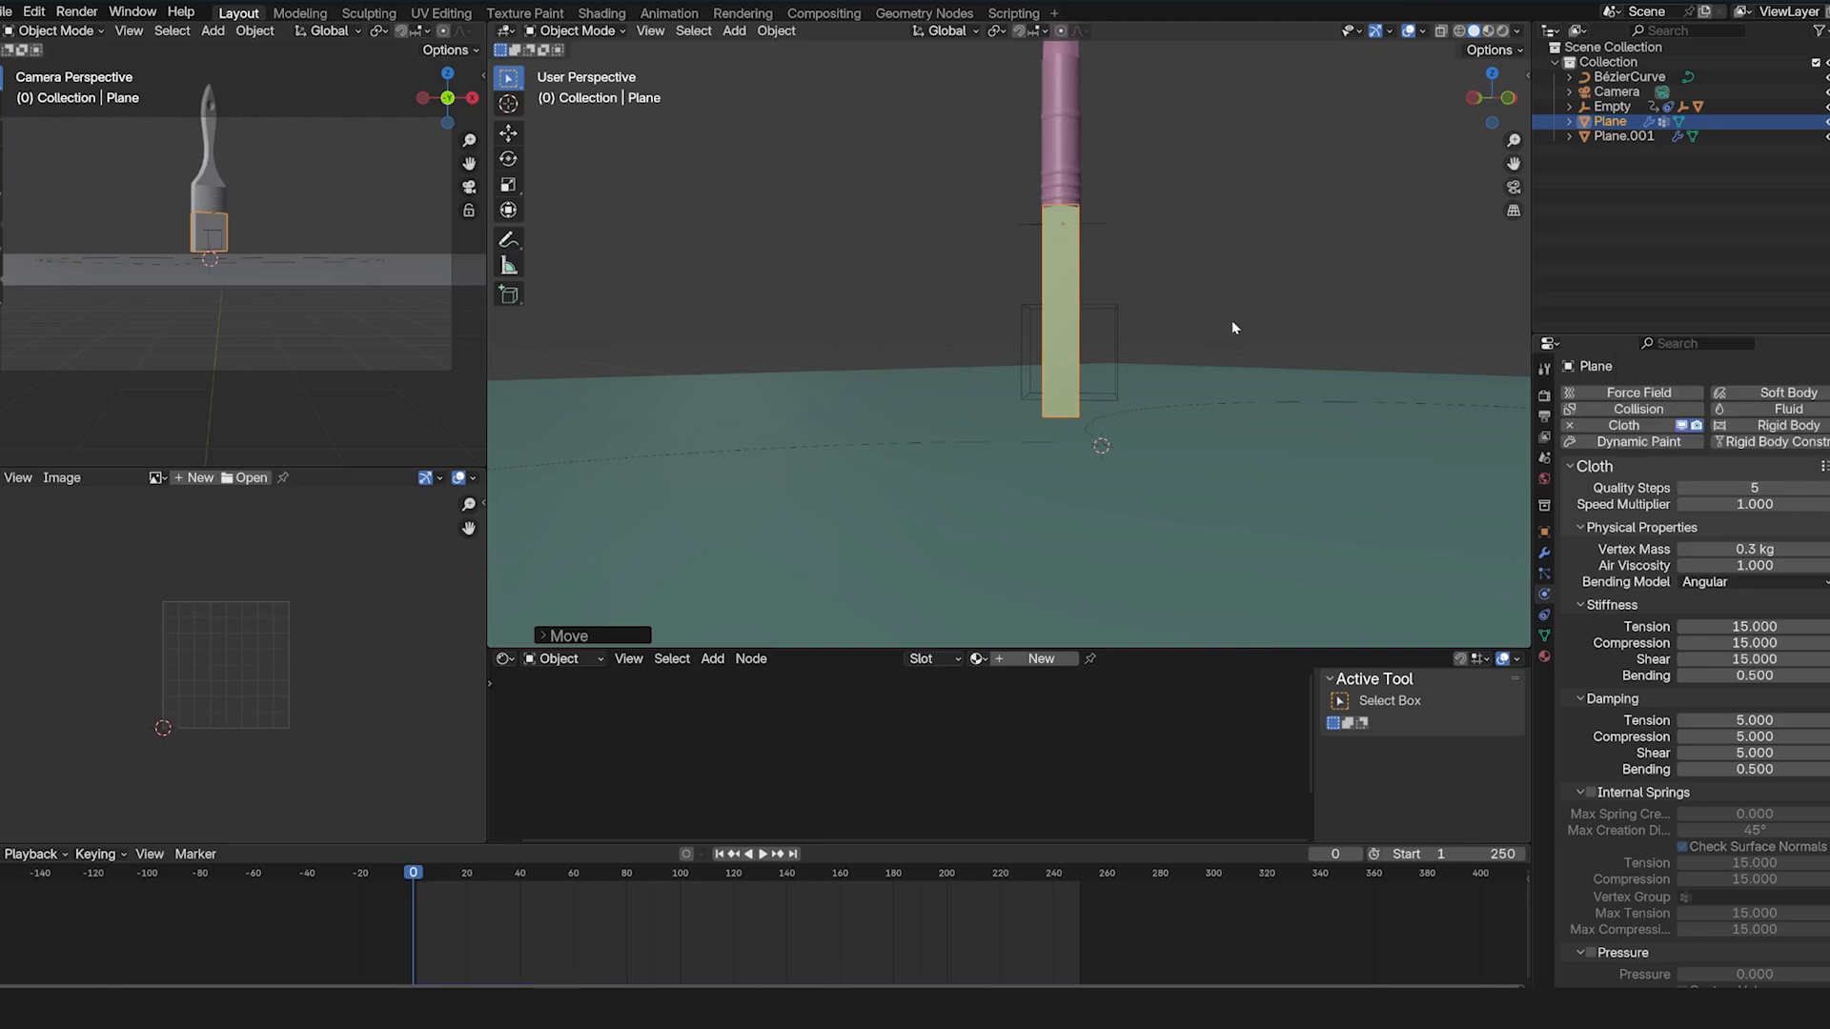
key(space)
key(Escape)
Apply the Leather cloth preset to the bristle block and replay the simulation to judge the bending.
click(1822, 468)
click(1728, 382)
key(space)
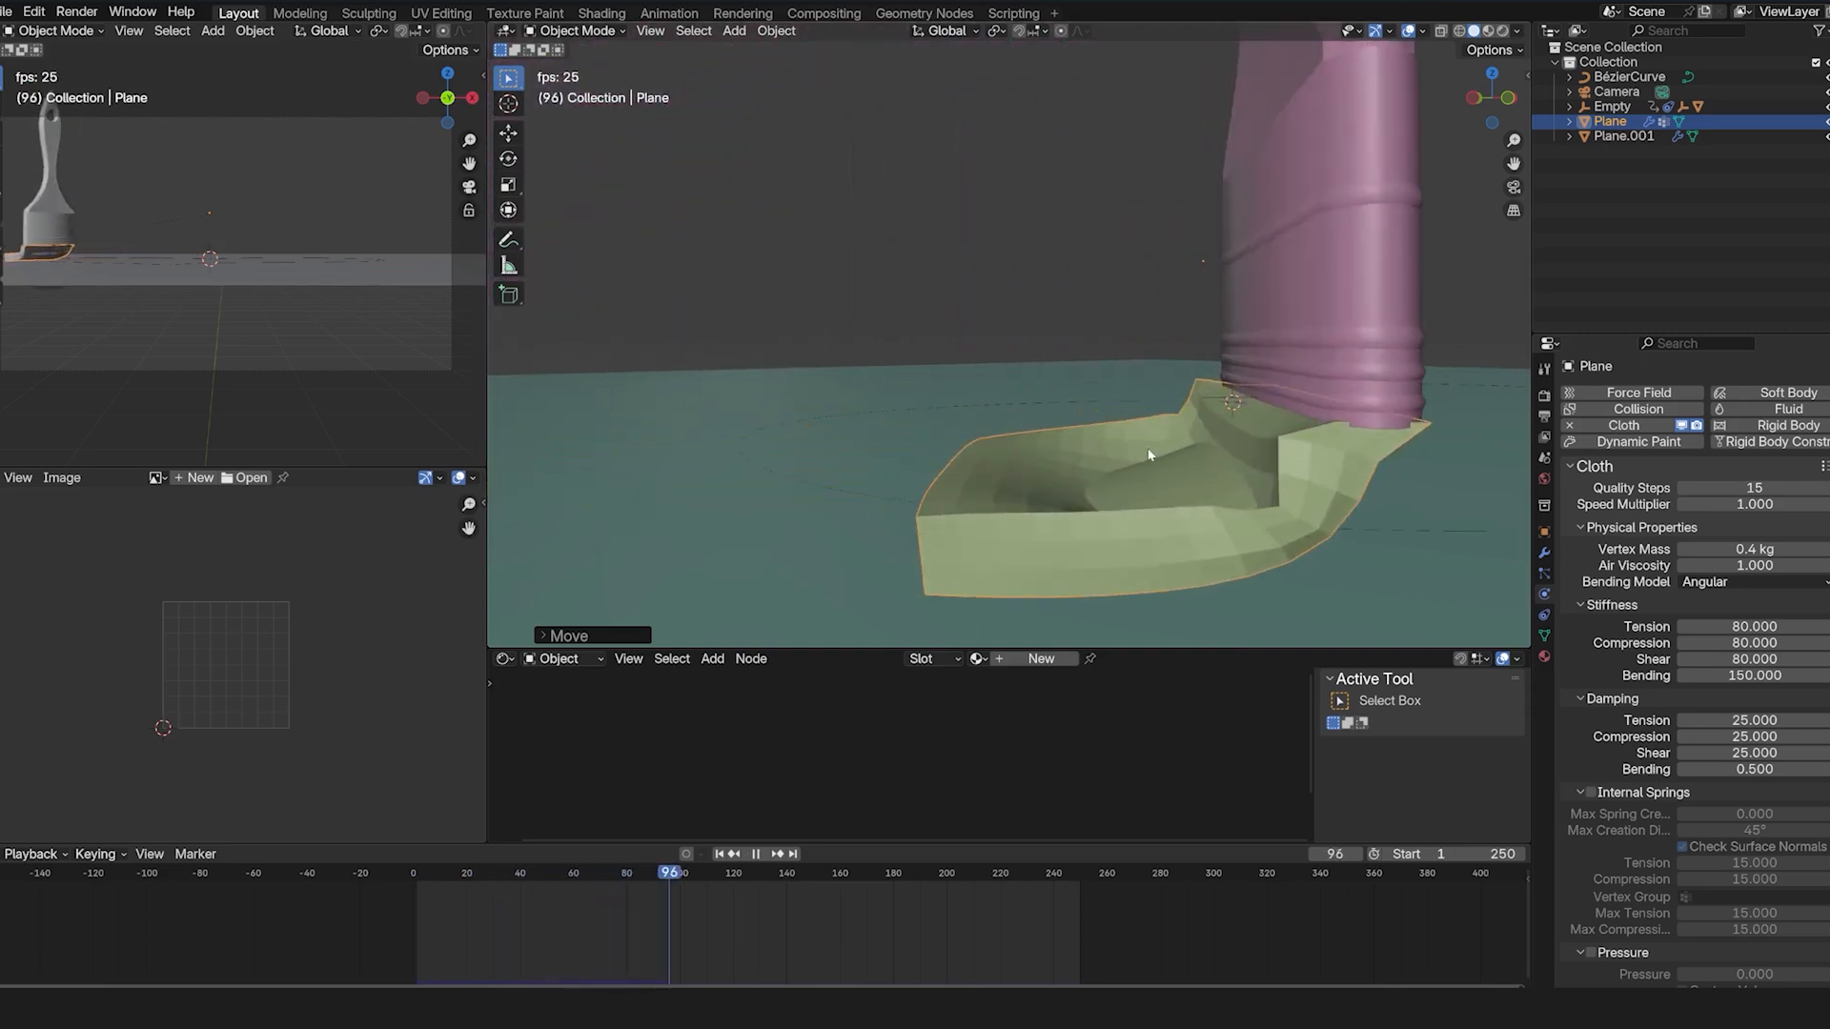
key(Escape)
key(space)
click(1178, 423)
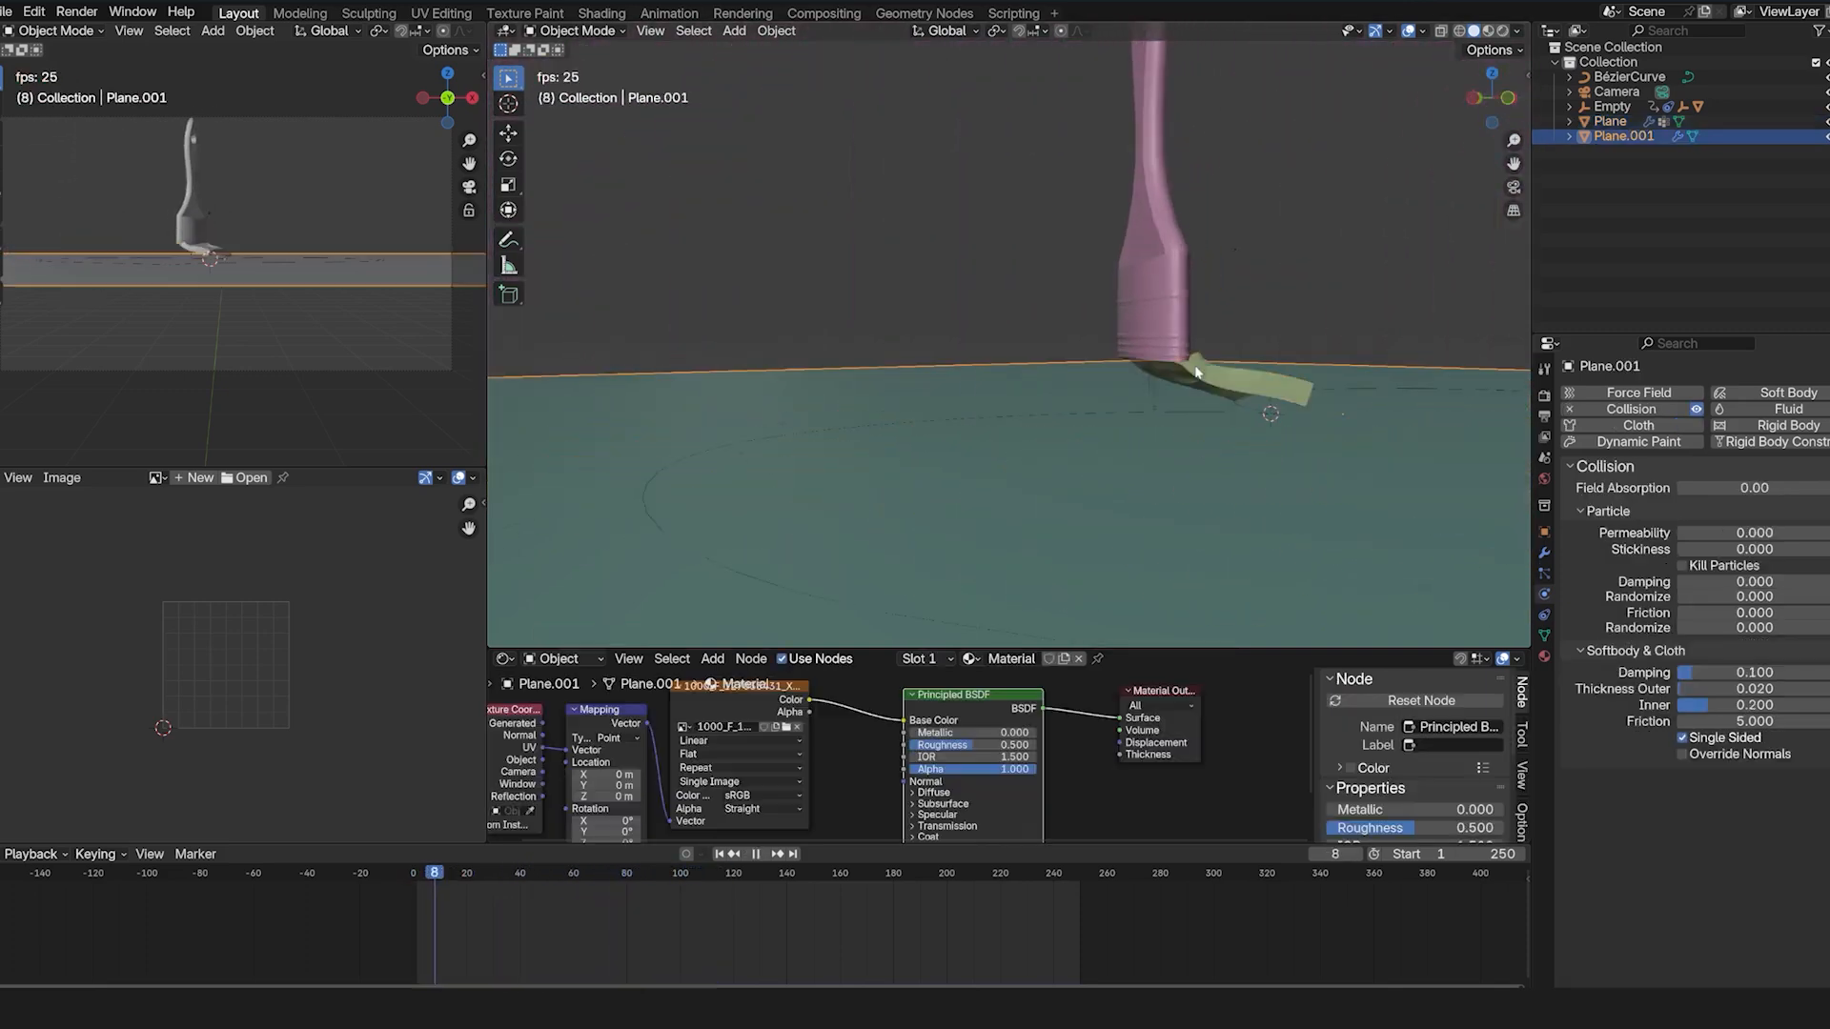
key(Escape)
Shift the cube empty's lowering keyframe later to frame 18 and replay.
click(1283, 314)
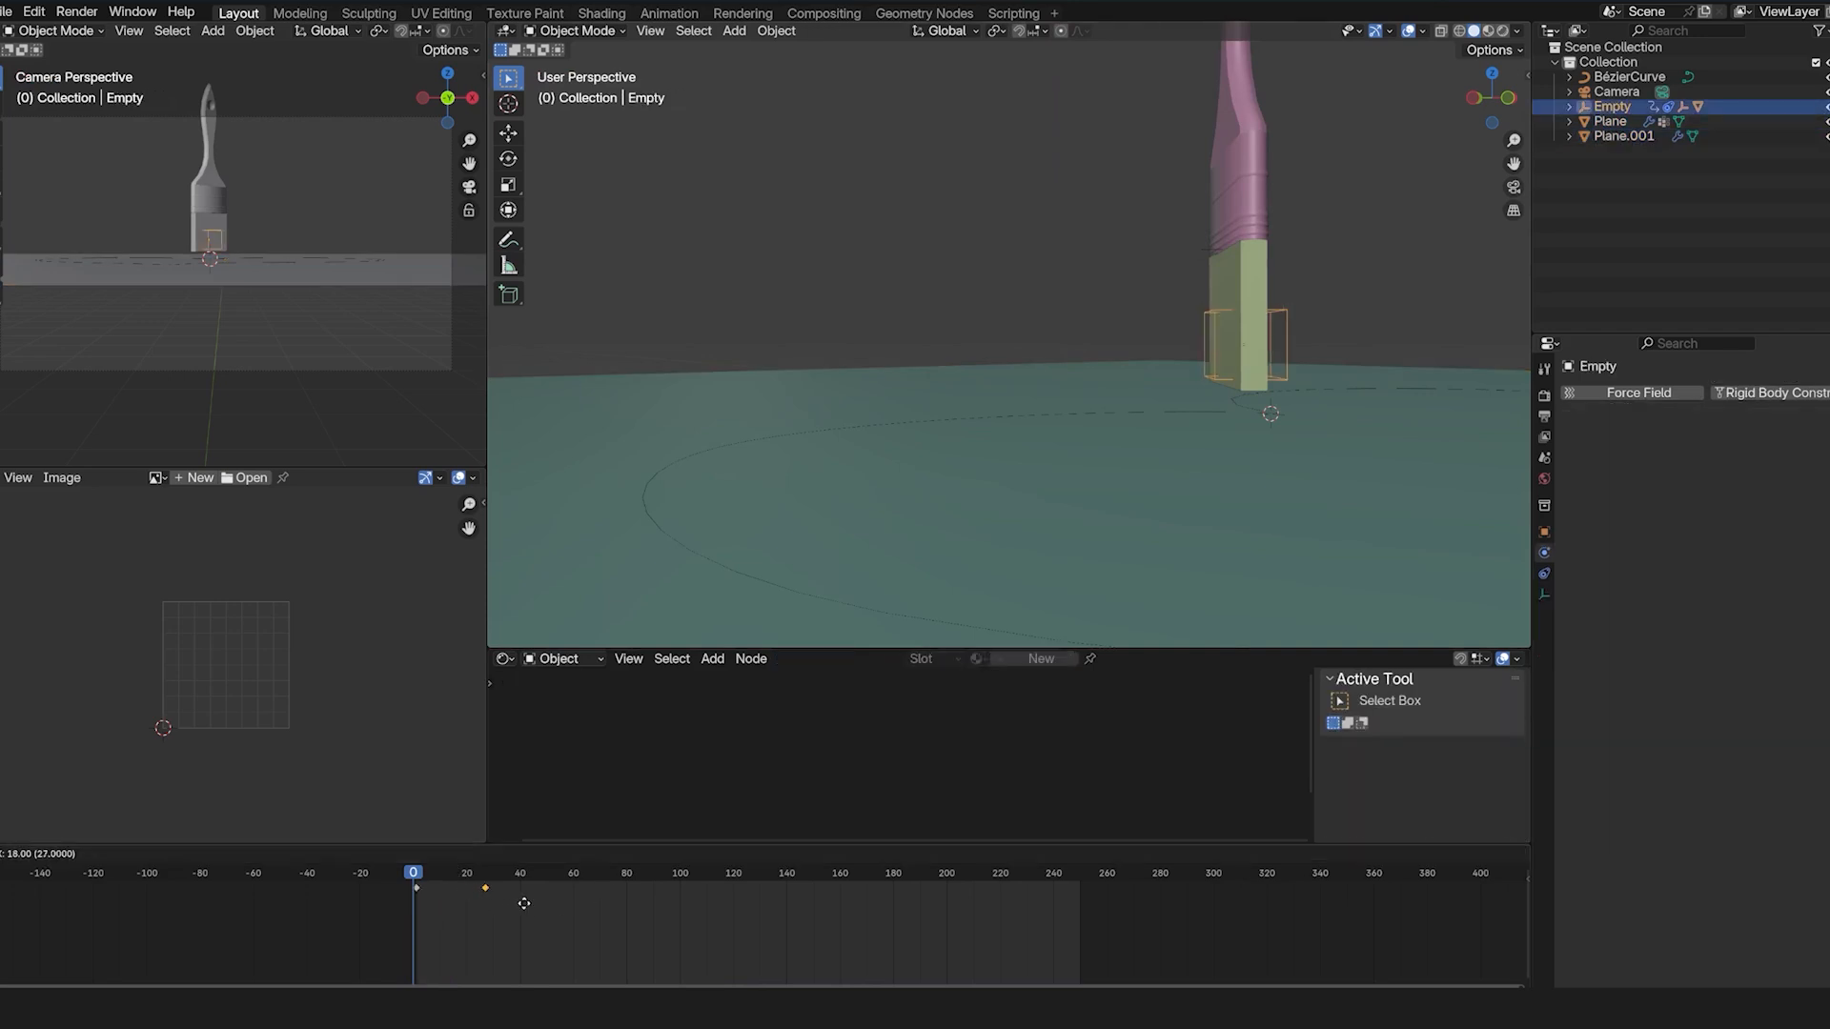
key(space)
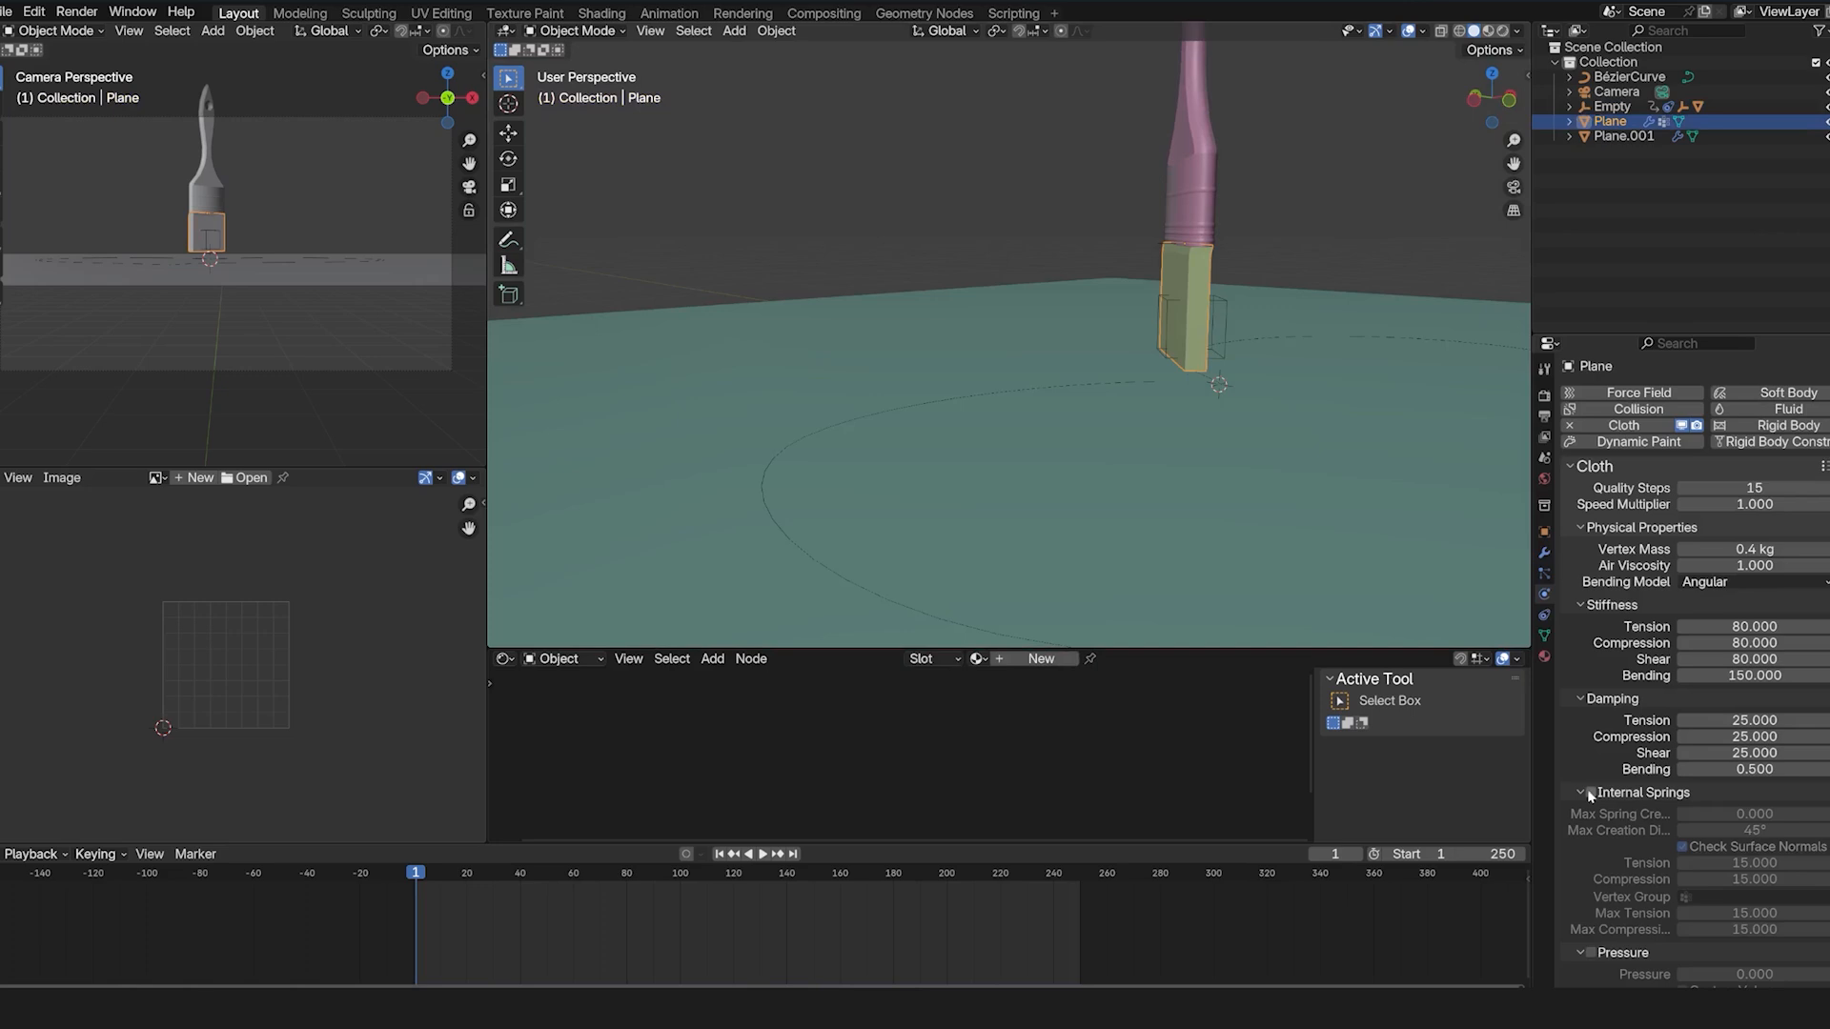
Enable Internal Springs on the bristle block's cloth and test the simulation.
click(1589, 793)
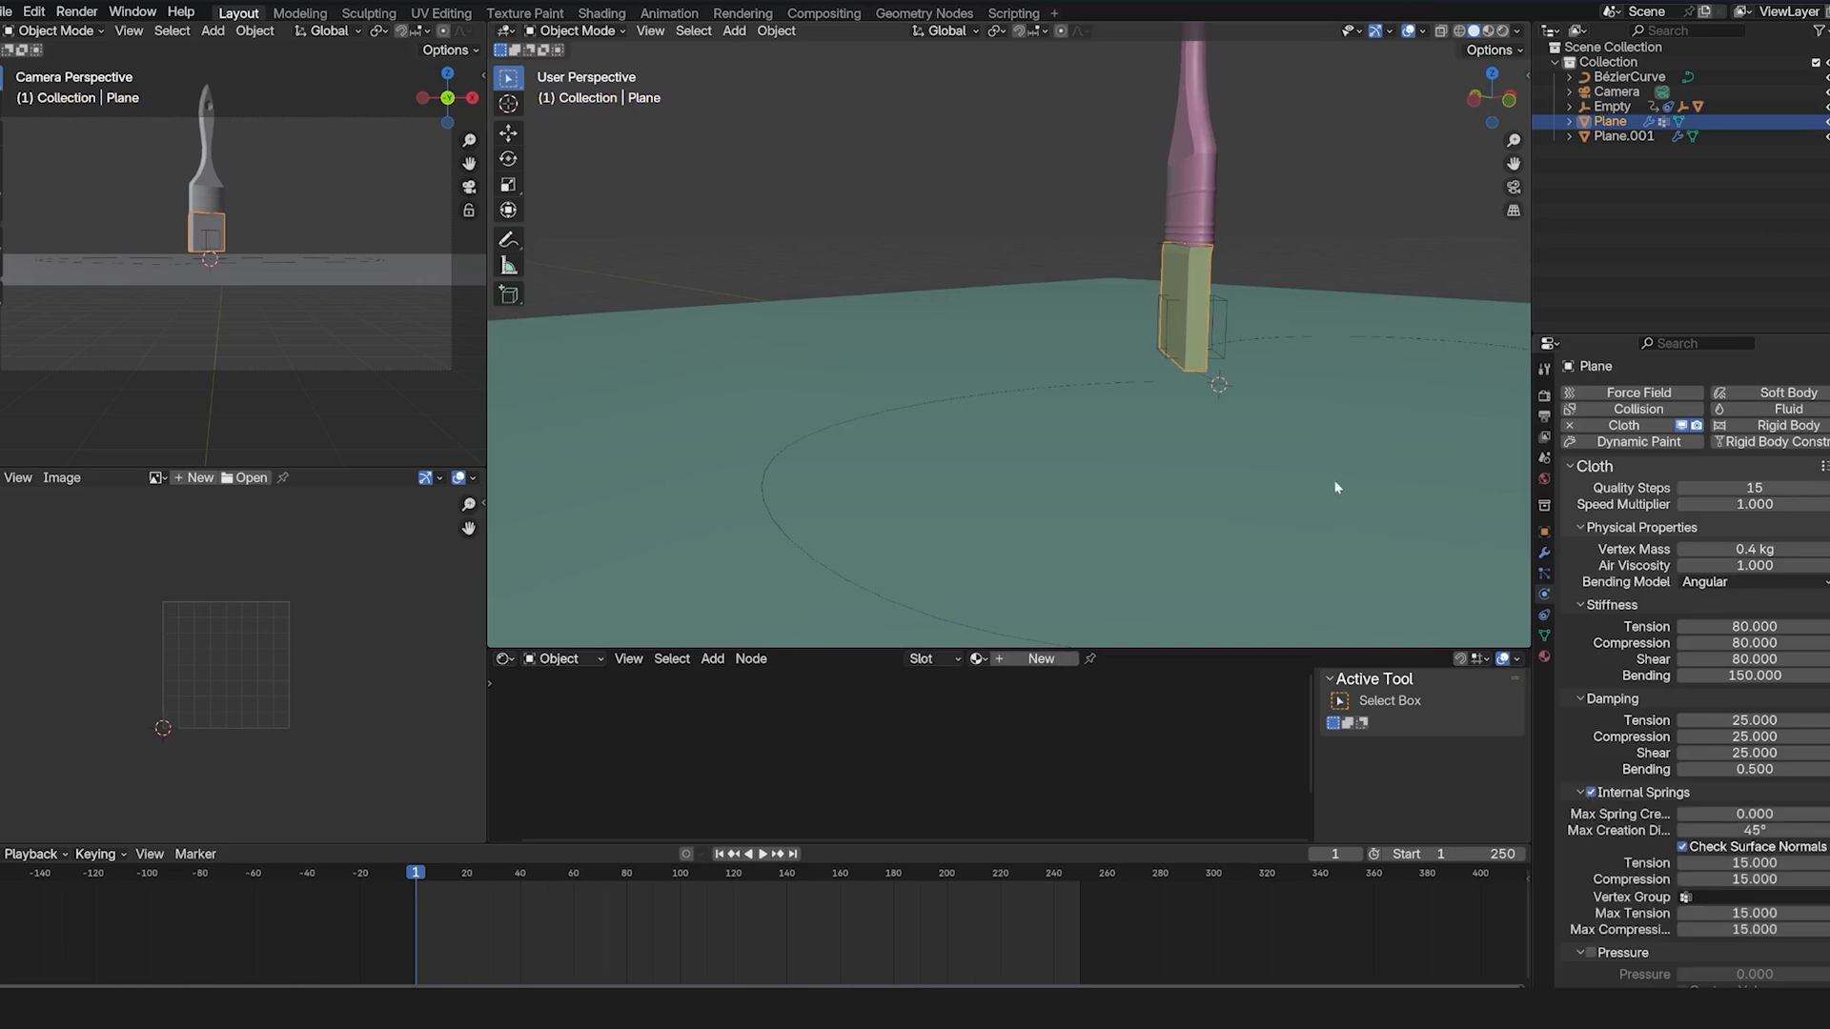
key(space)
key(Escape)
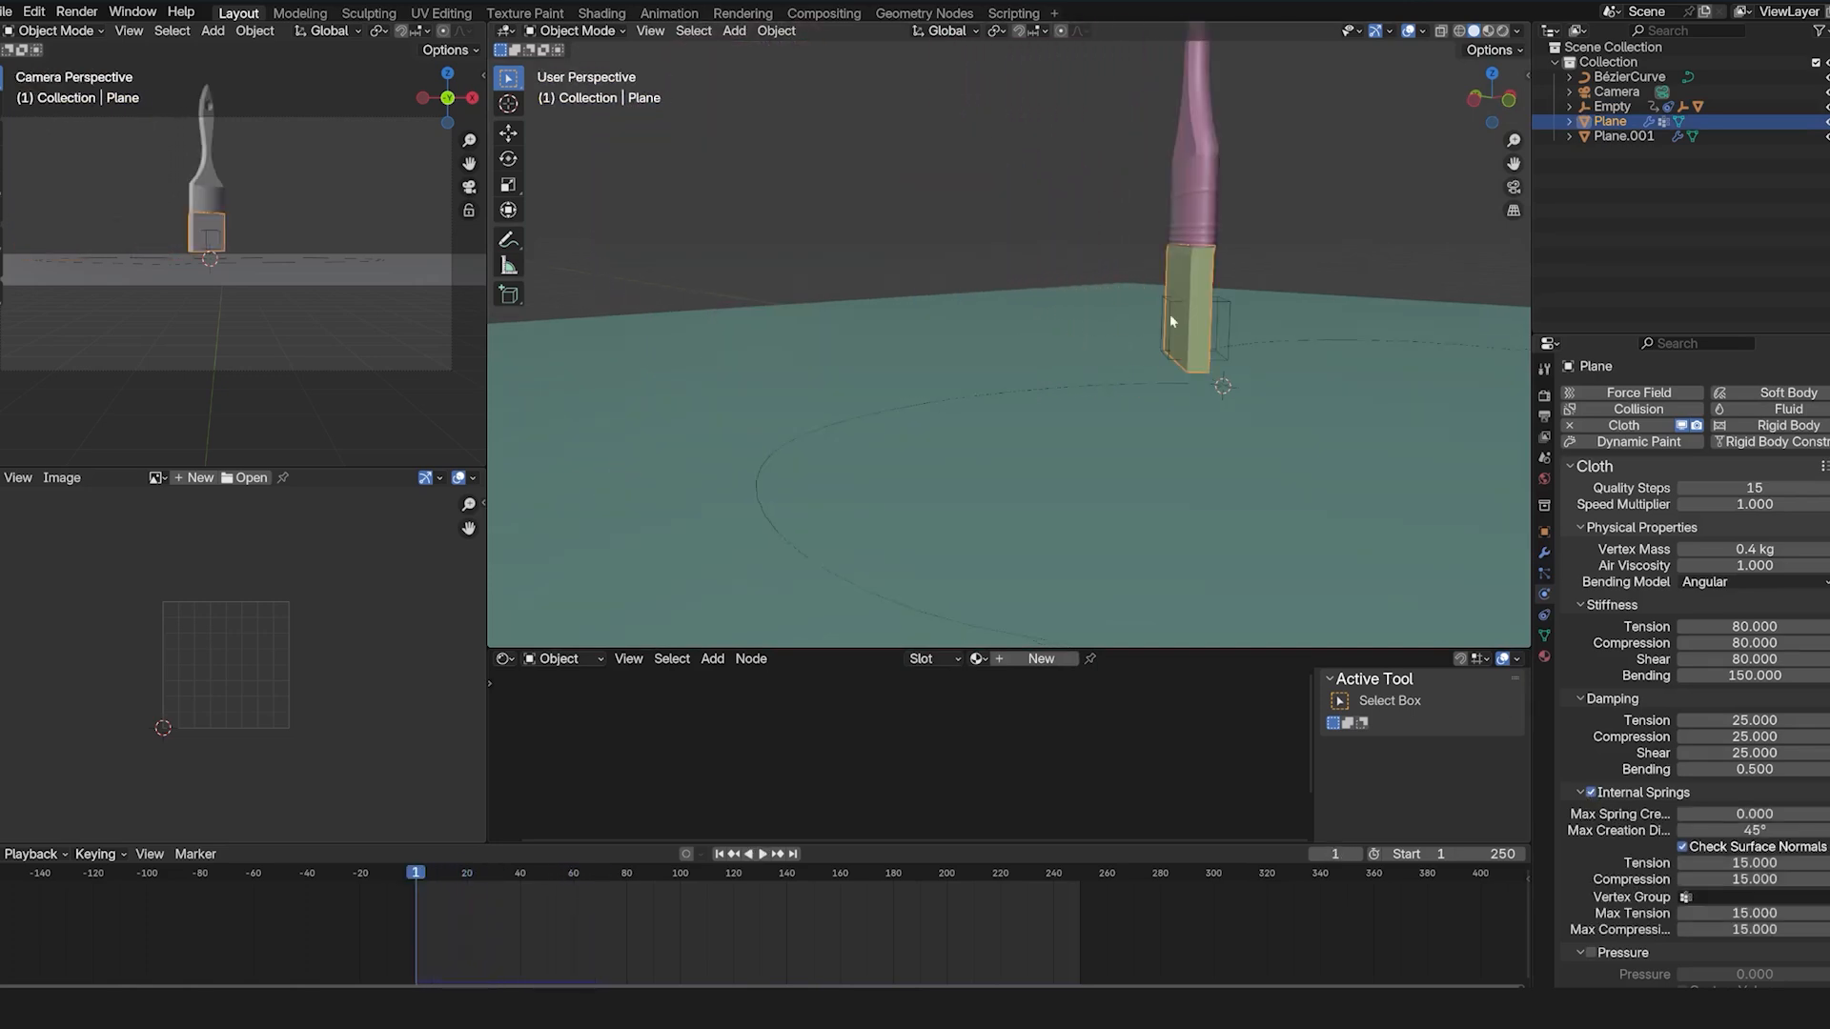
At frame 18, lower the cube empty about 0.86 m along Z so the brush sinks deeper into the floor.
click(1176, 301)
key(space)
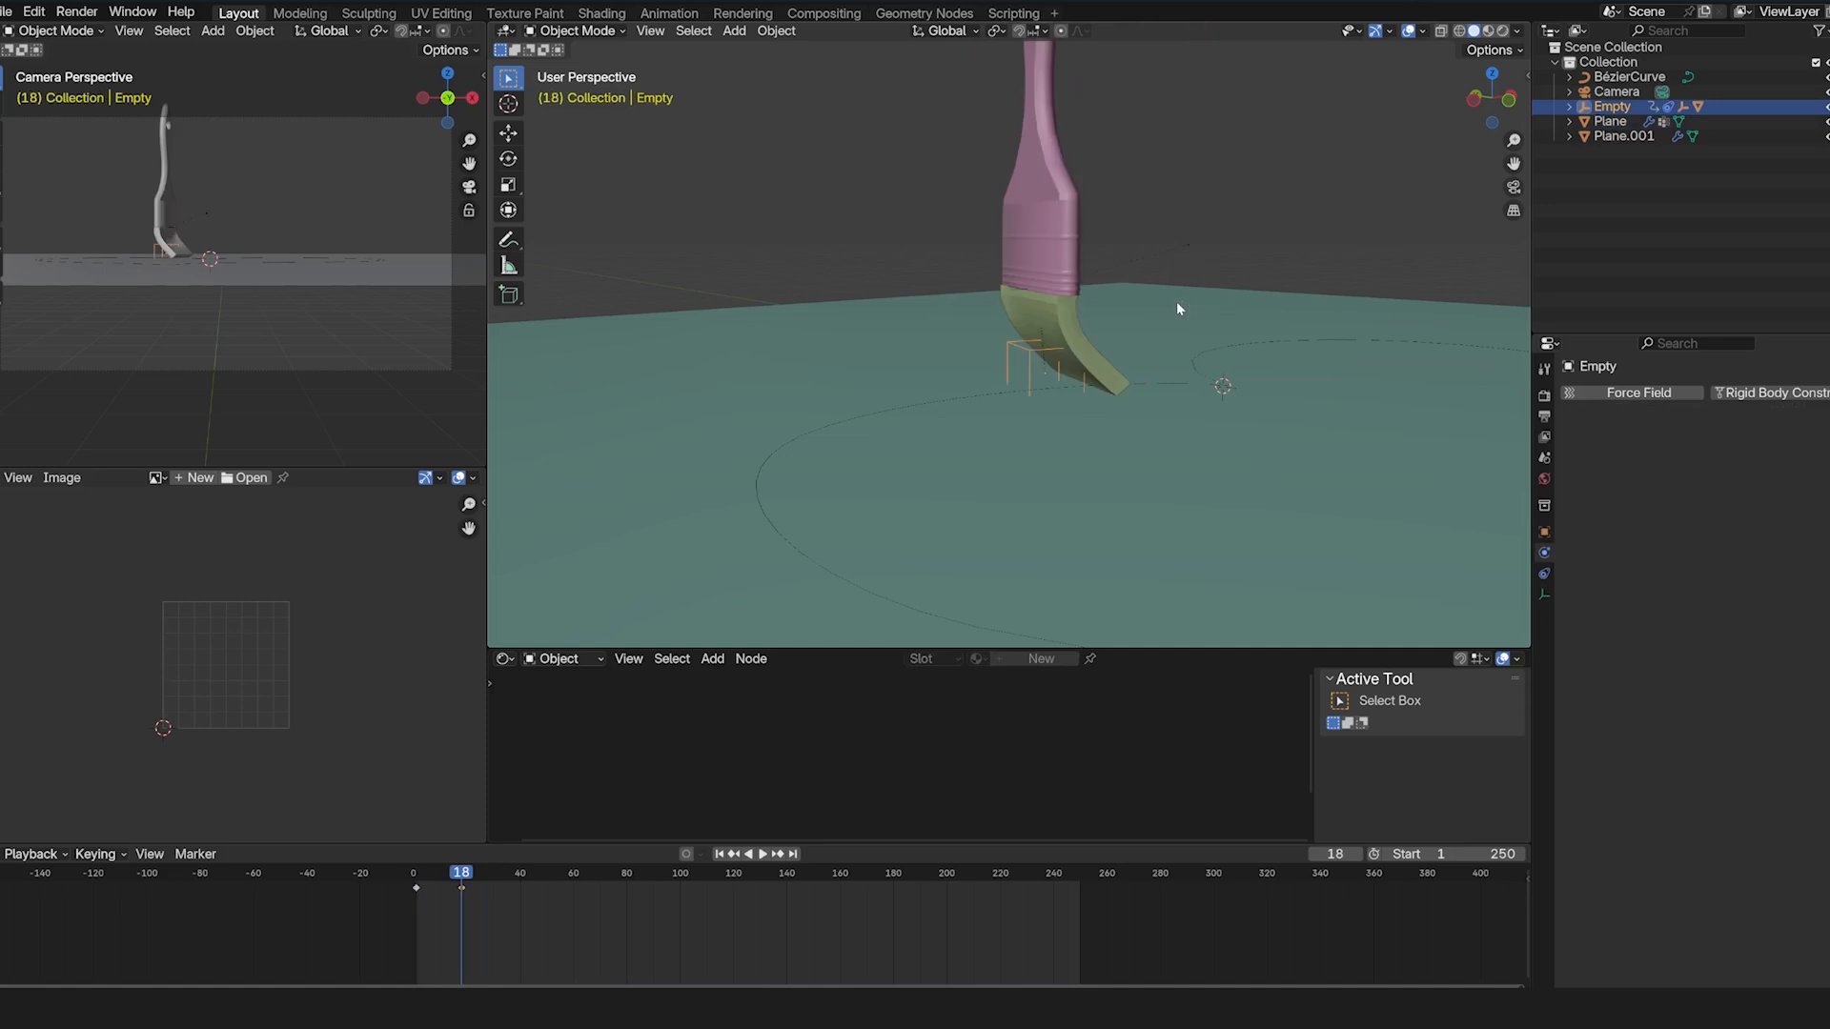
key(g)
key(z)
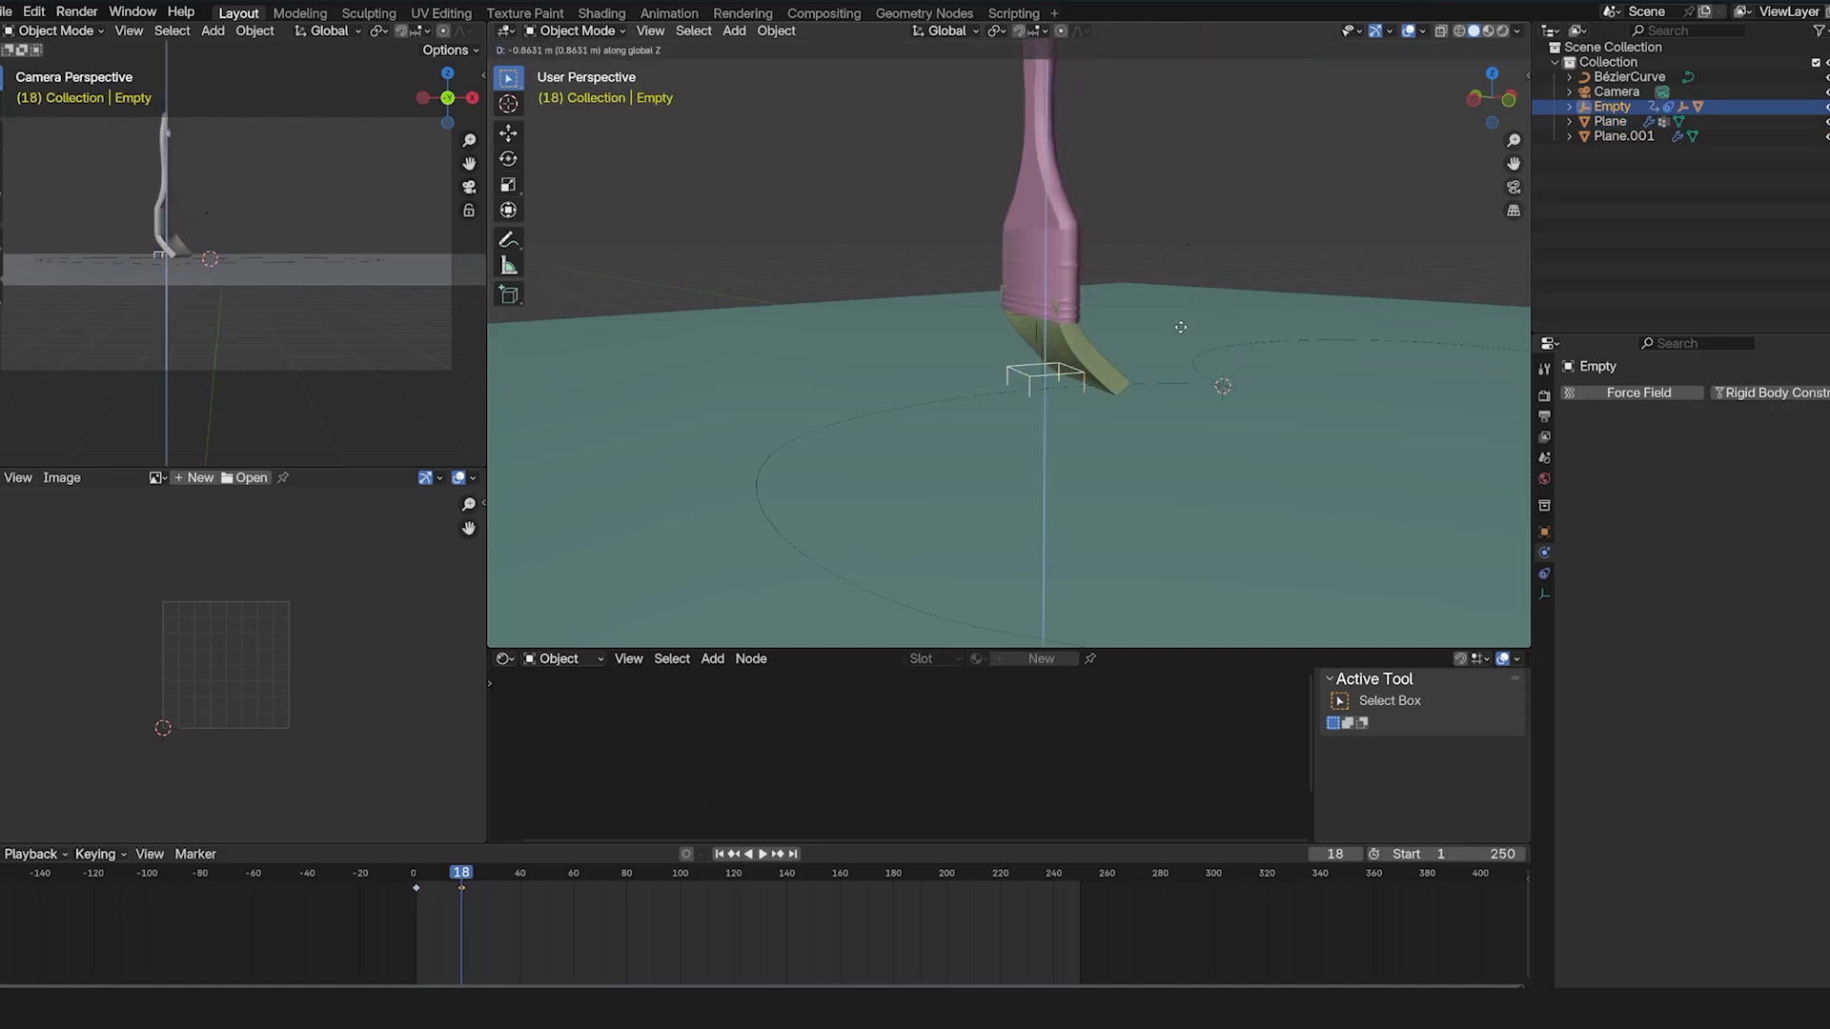
click(1181, 328)
Turn on auto keying, replay from frame 0, and examine the lowered brush from several sides.
click(413, 874)
key(space)
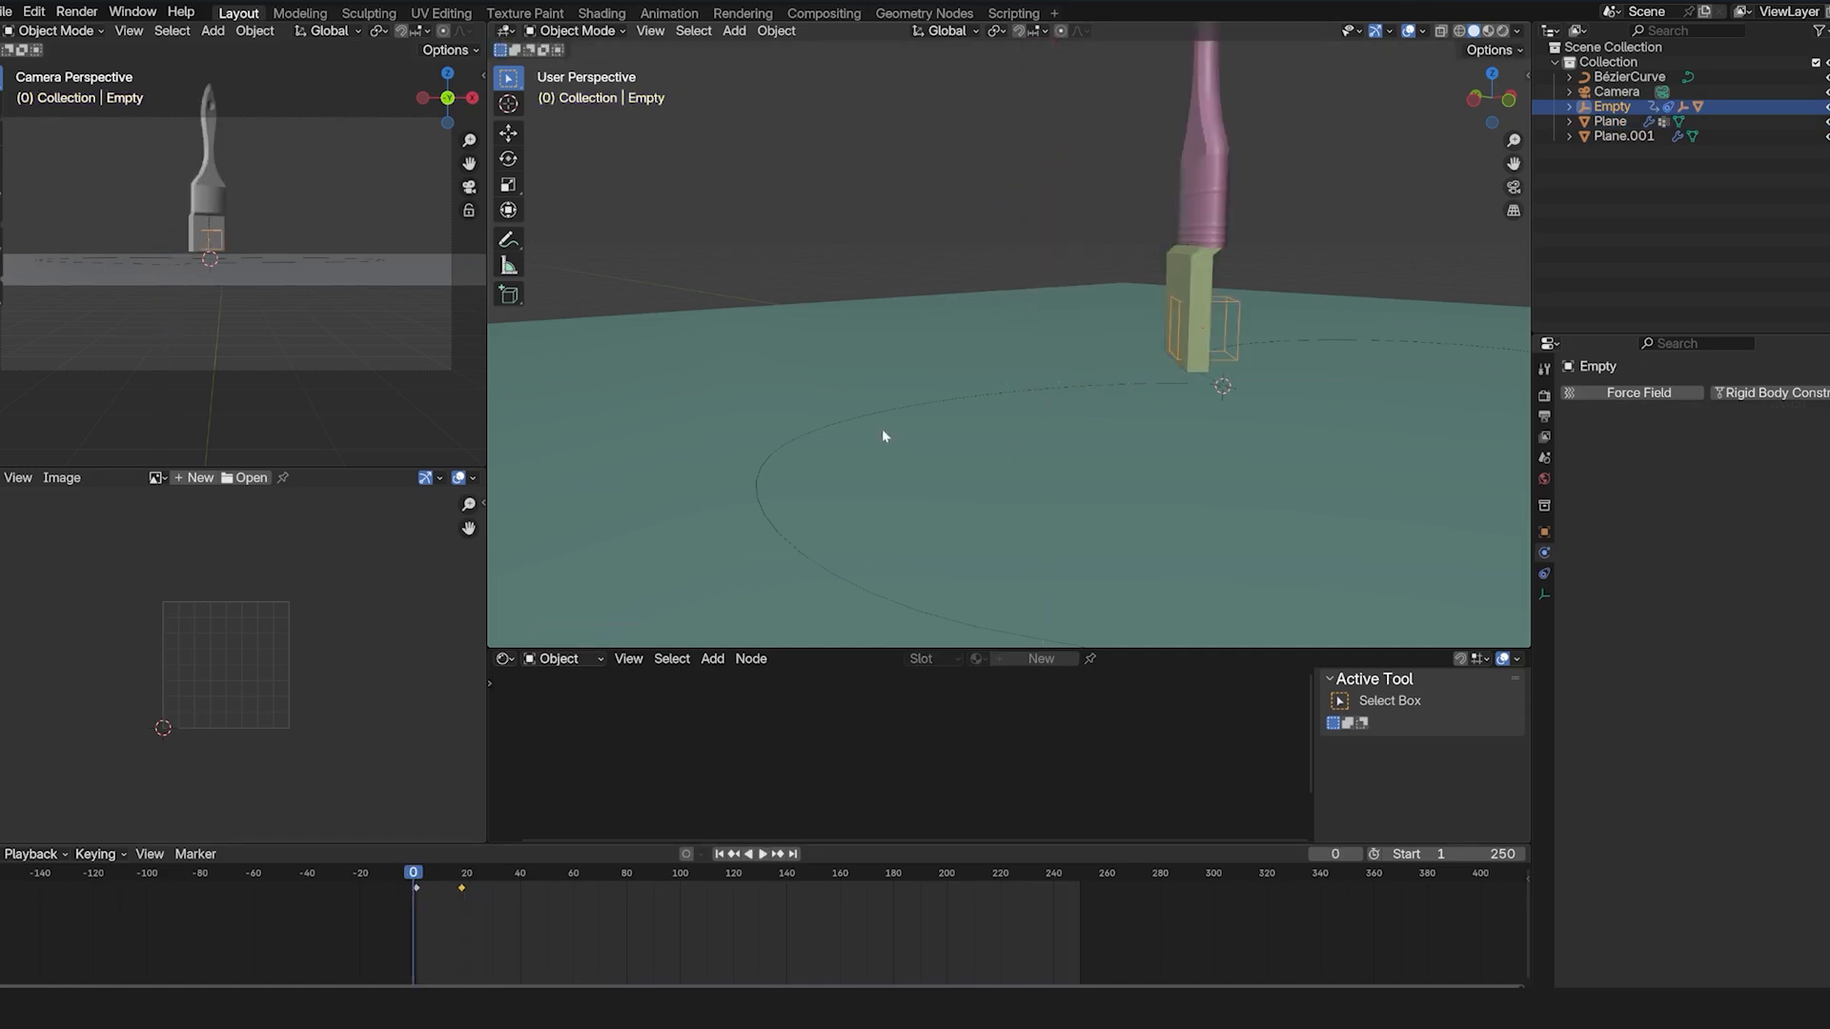
key(Escape)
key(space)
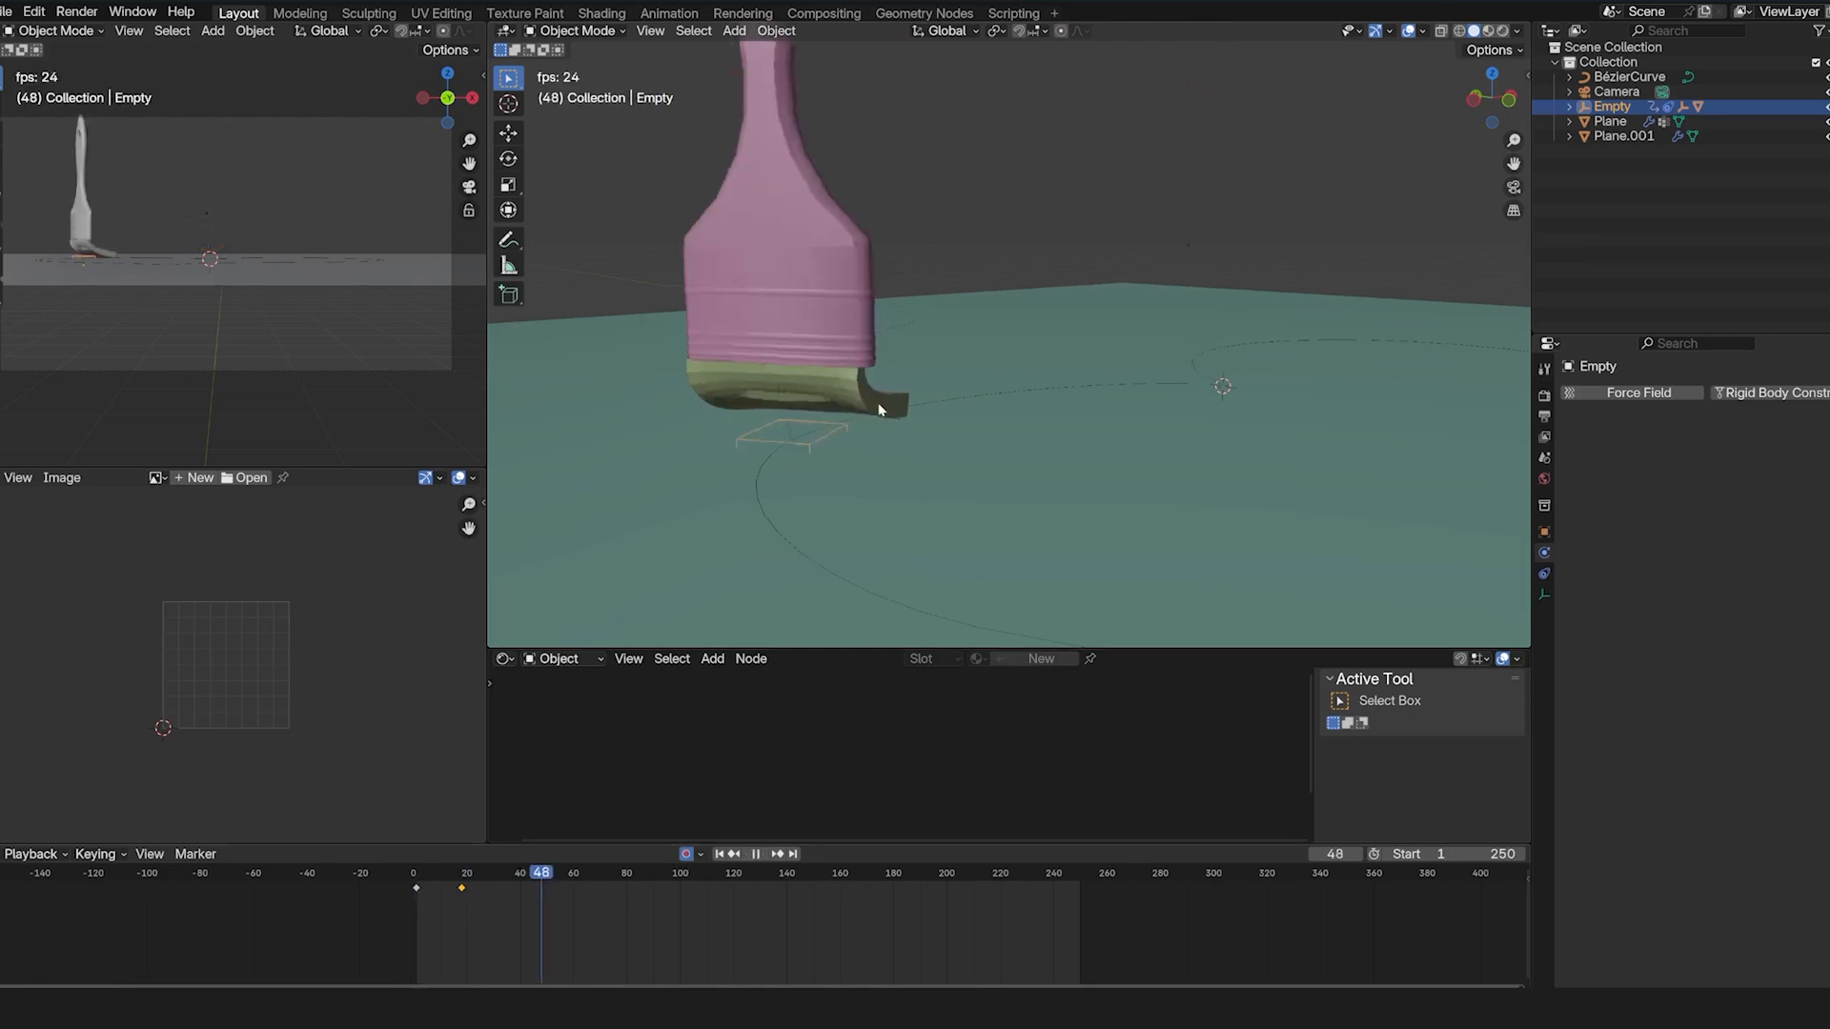
middle_drag(1096, 418, 1289, 397)
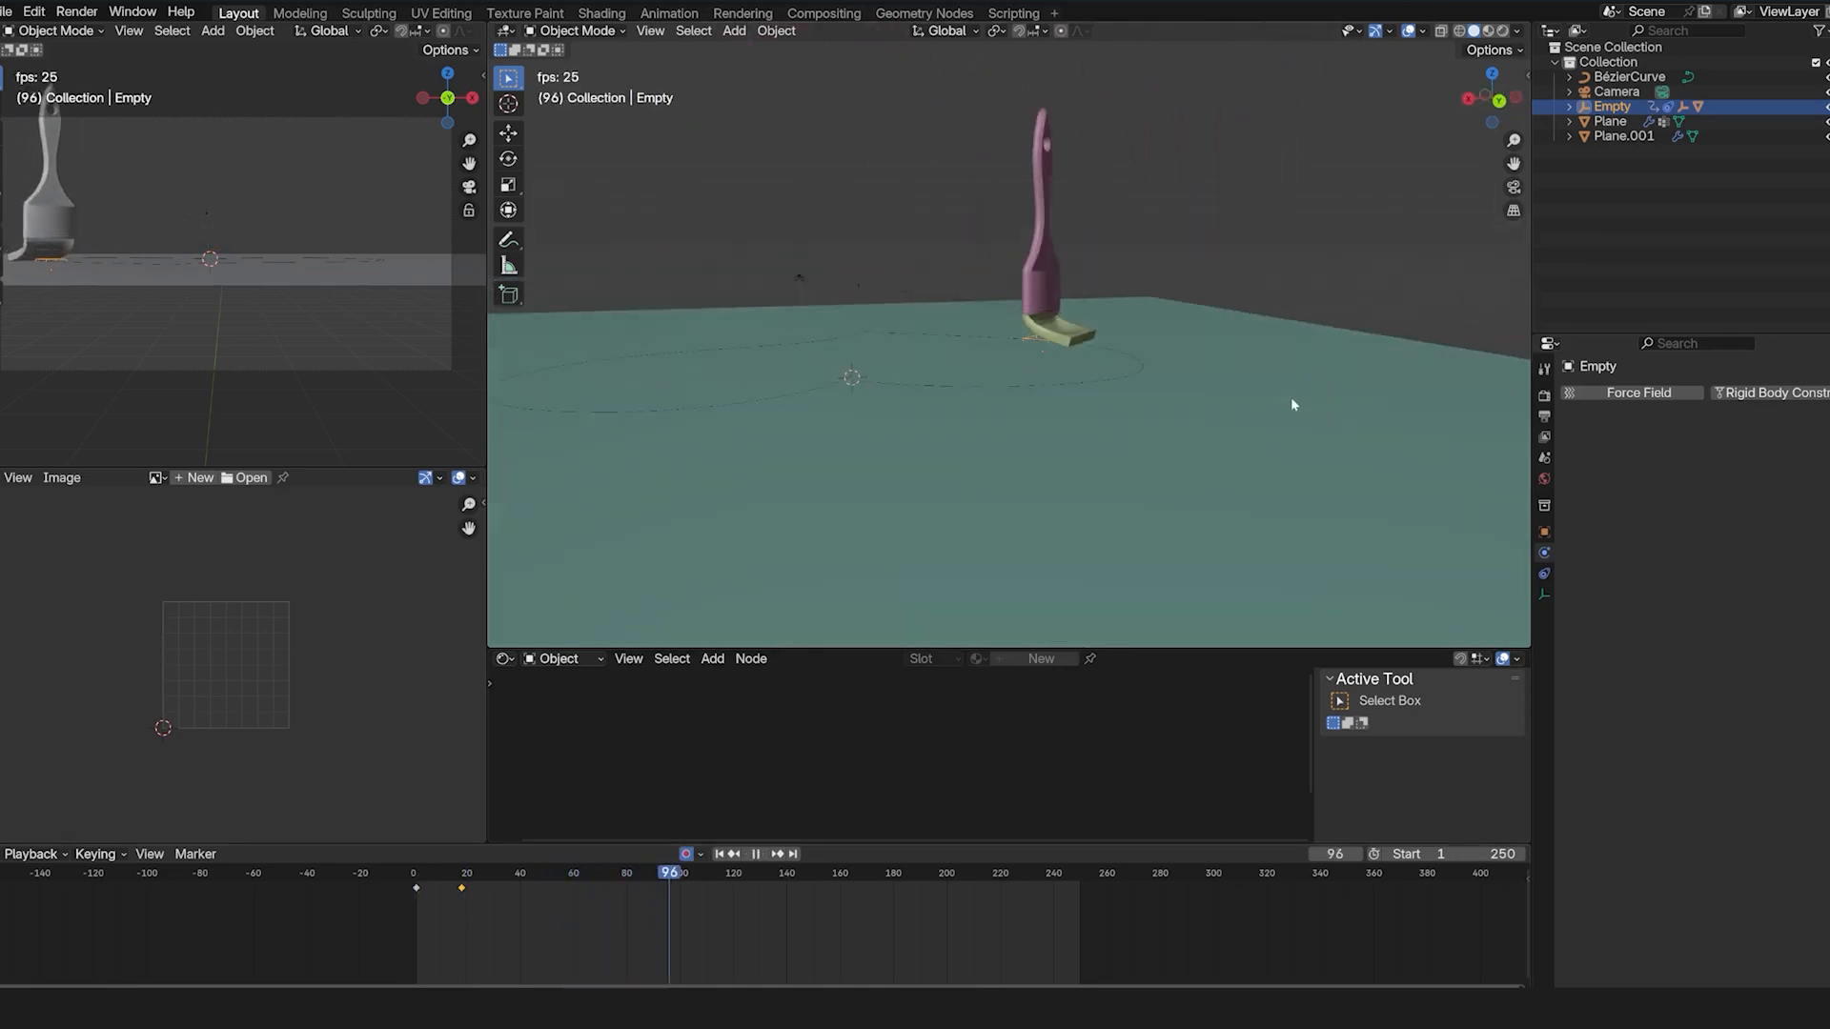
key(Escape)
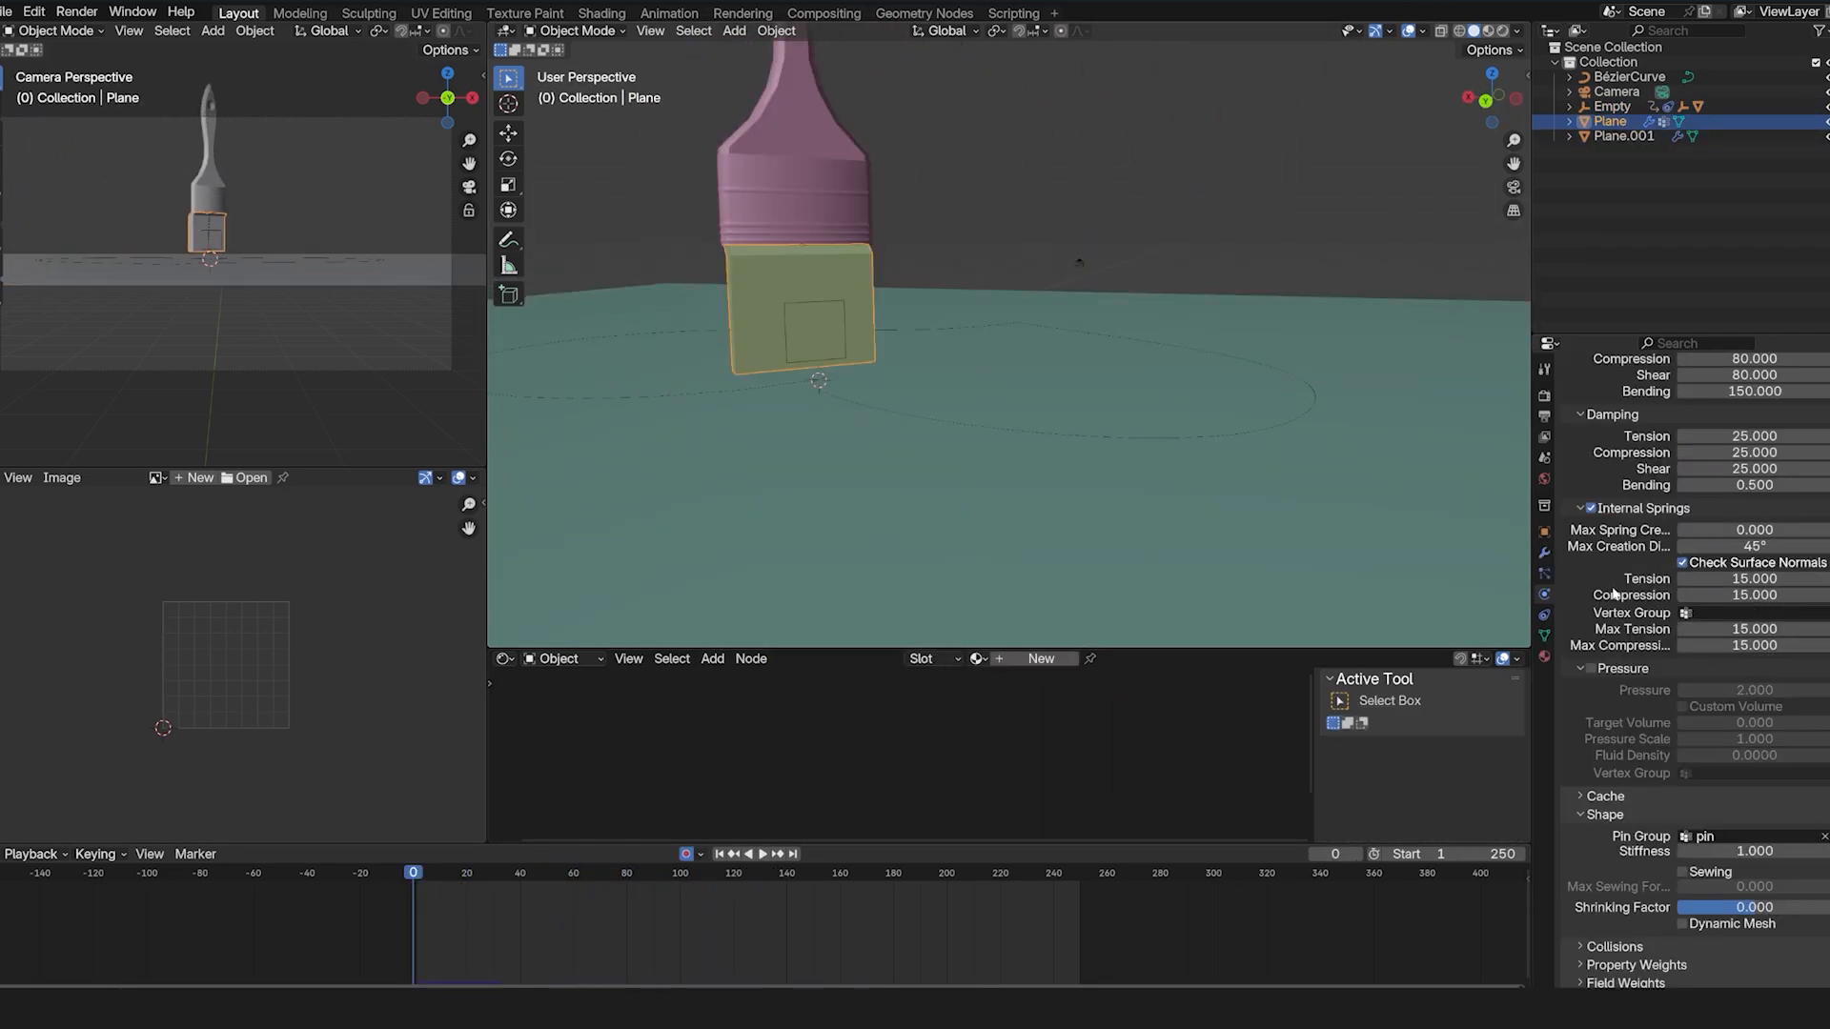
Apply the Rubber cloth preset to the bristle block and play the result.
scroll(1612, 589, up, 2)
key(space)
middle_drag(947, 387, 1230, 397)
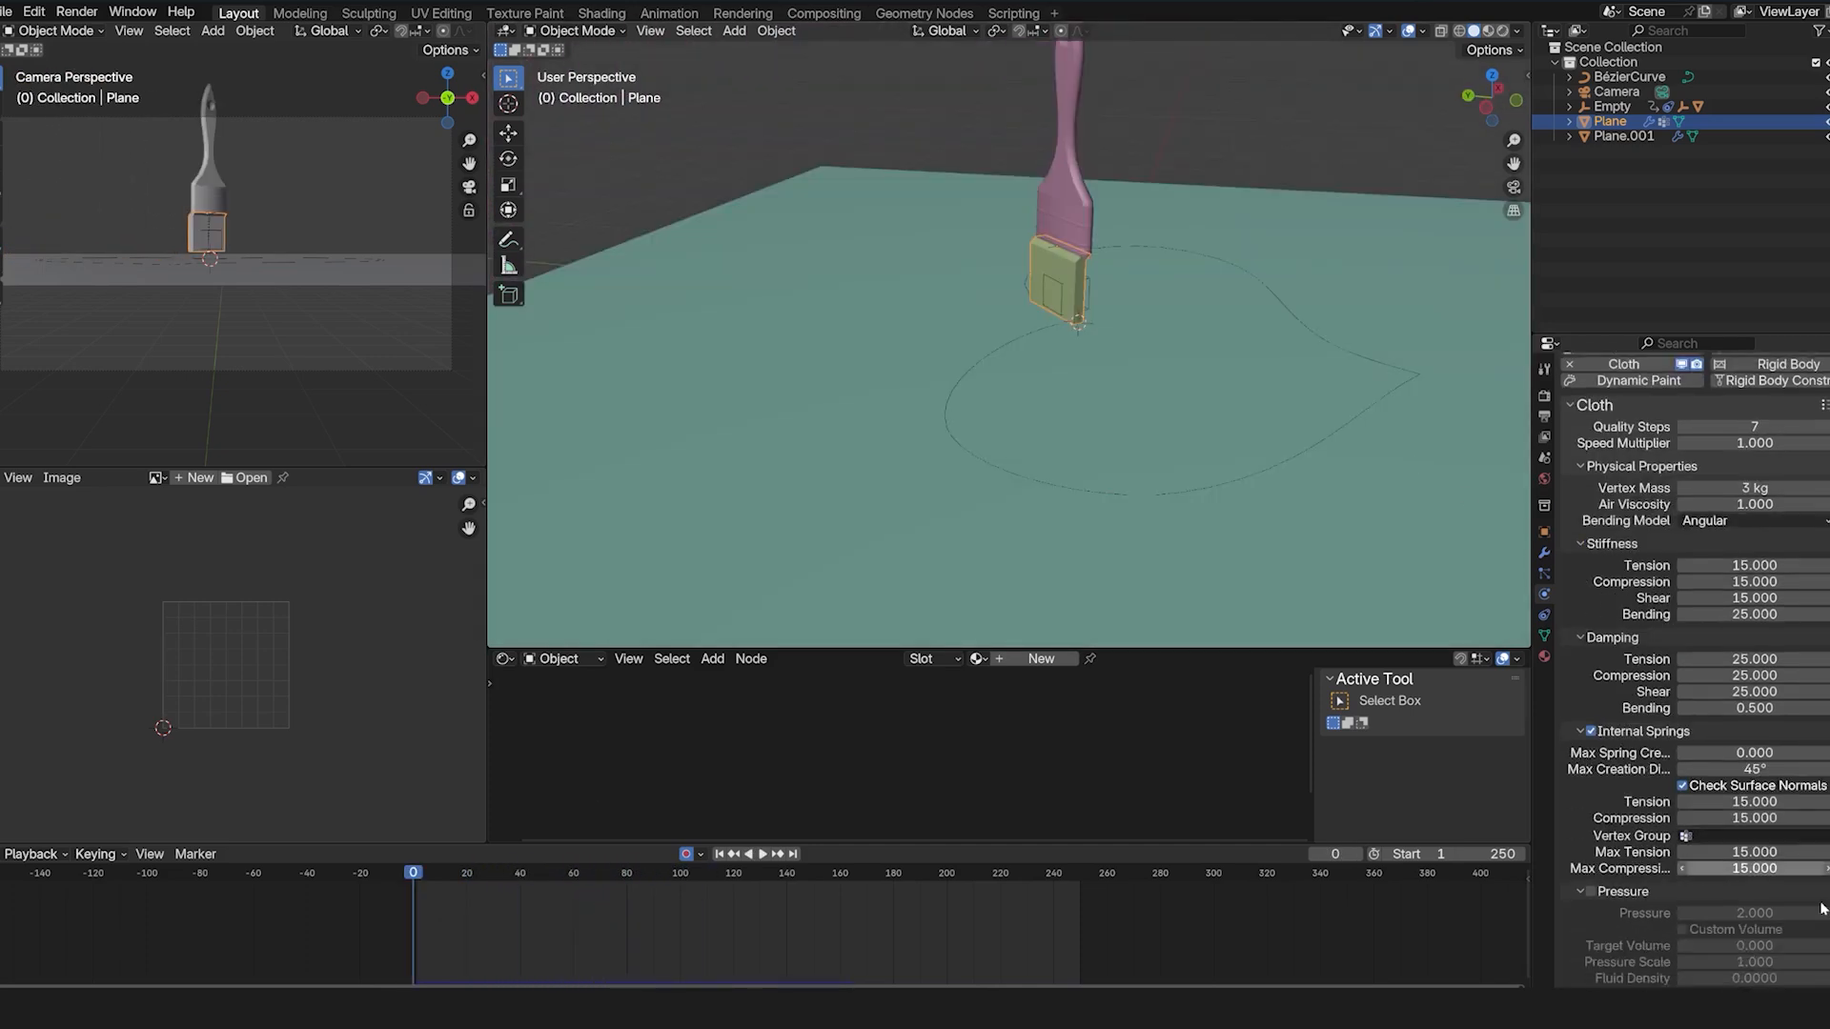
Review the bristle cloth's Object Collisions and Self Collisions settings and replay the simulation.
scroll(1763, 874, down, 5)
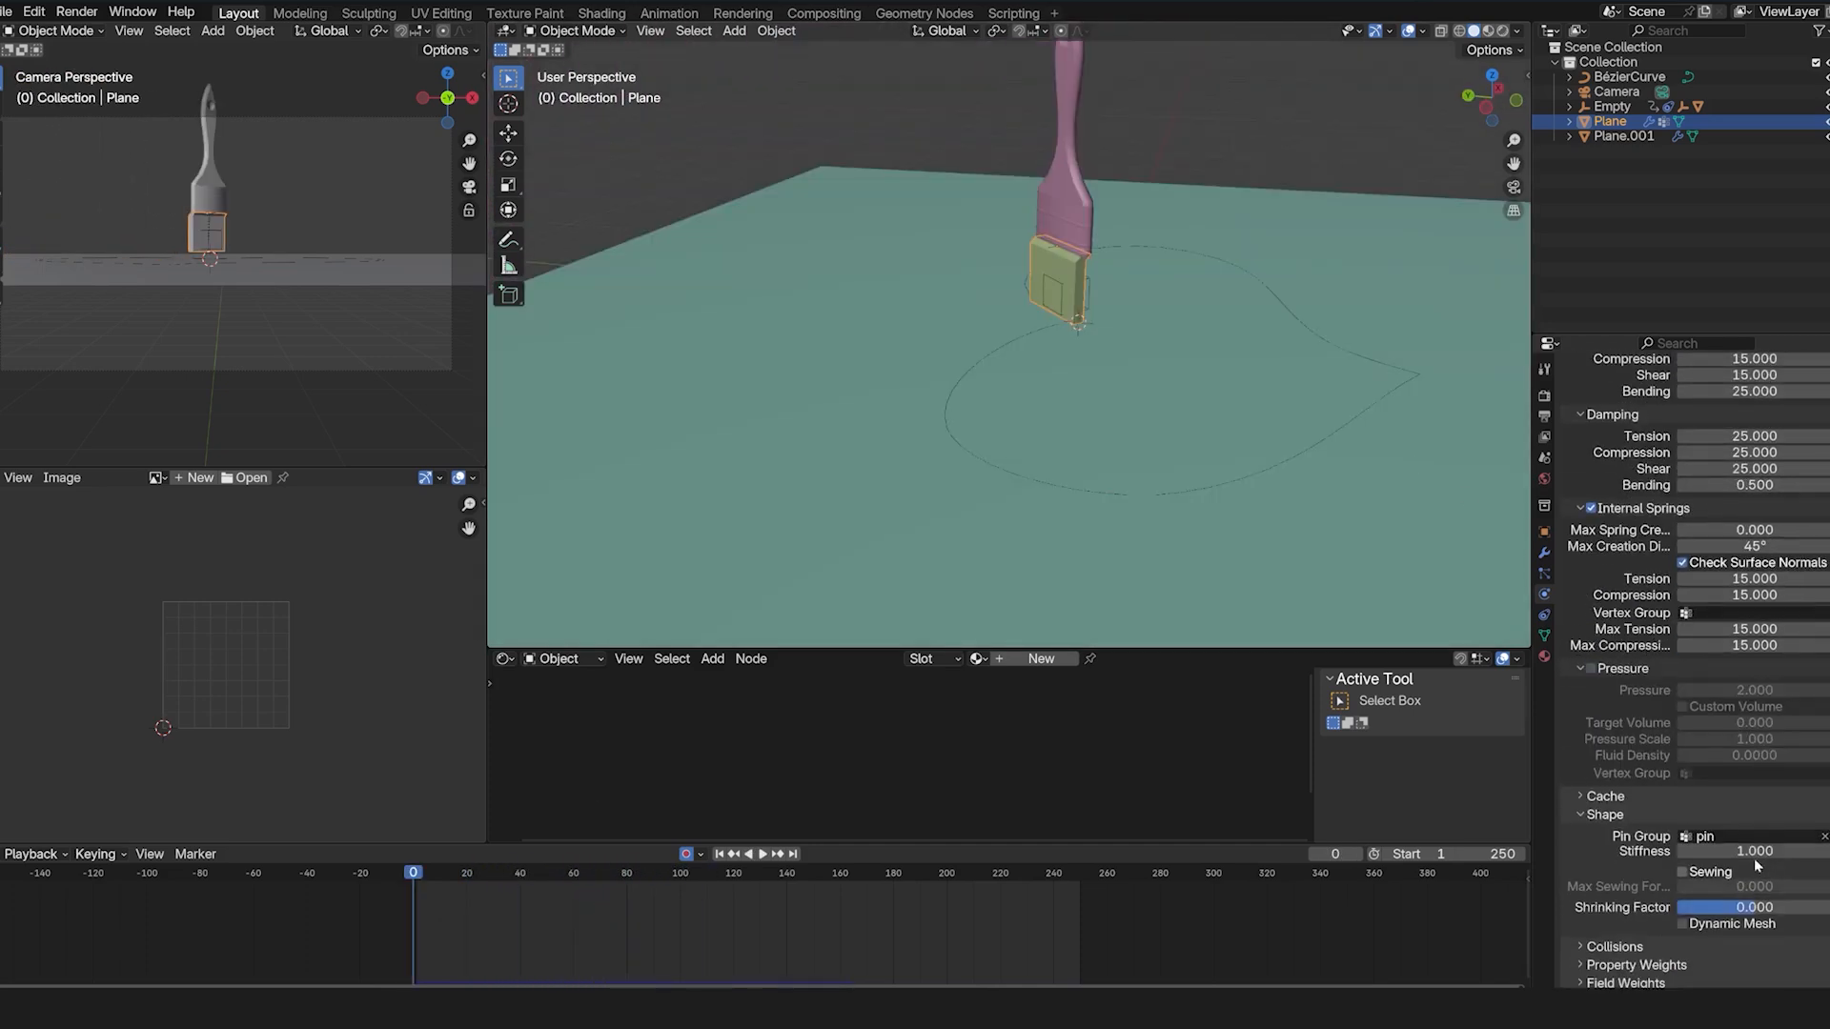
click(1611, 946)
scroll(1639, 838, down, 5)
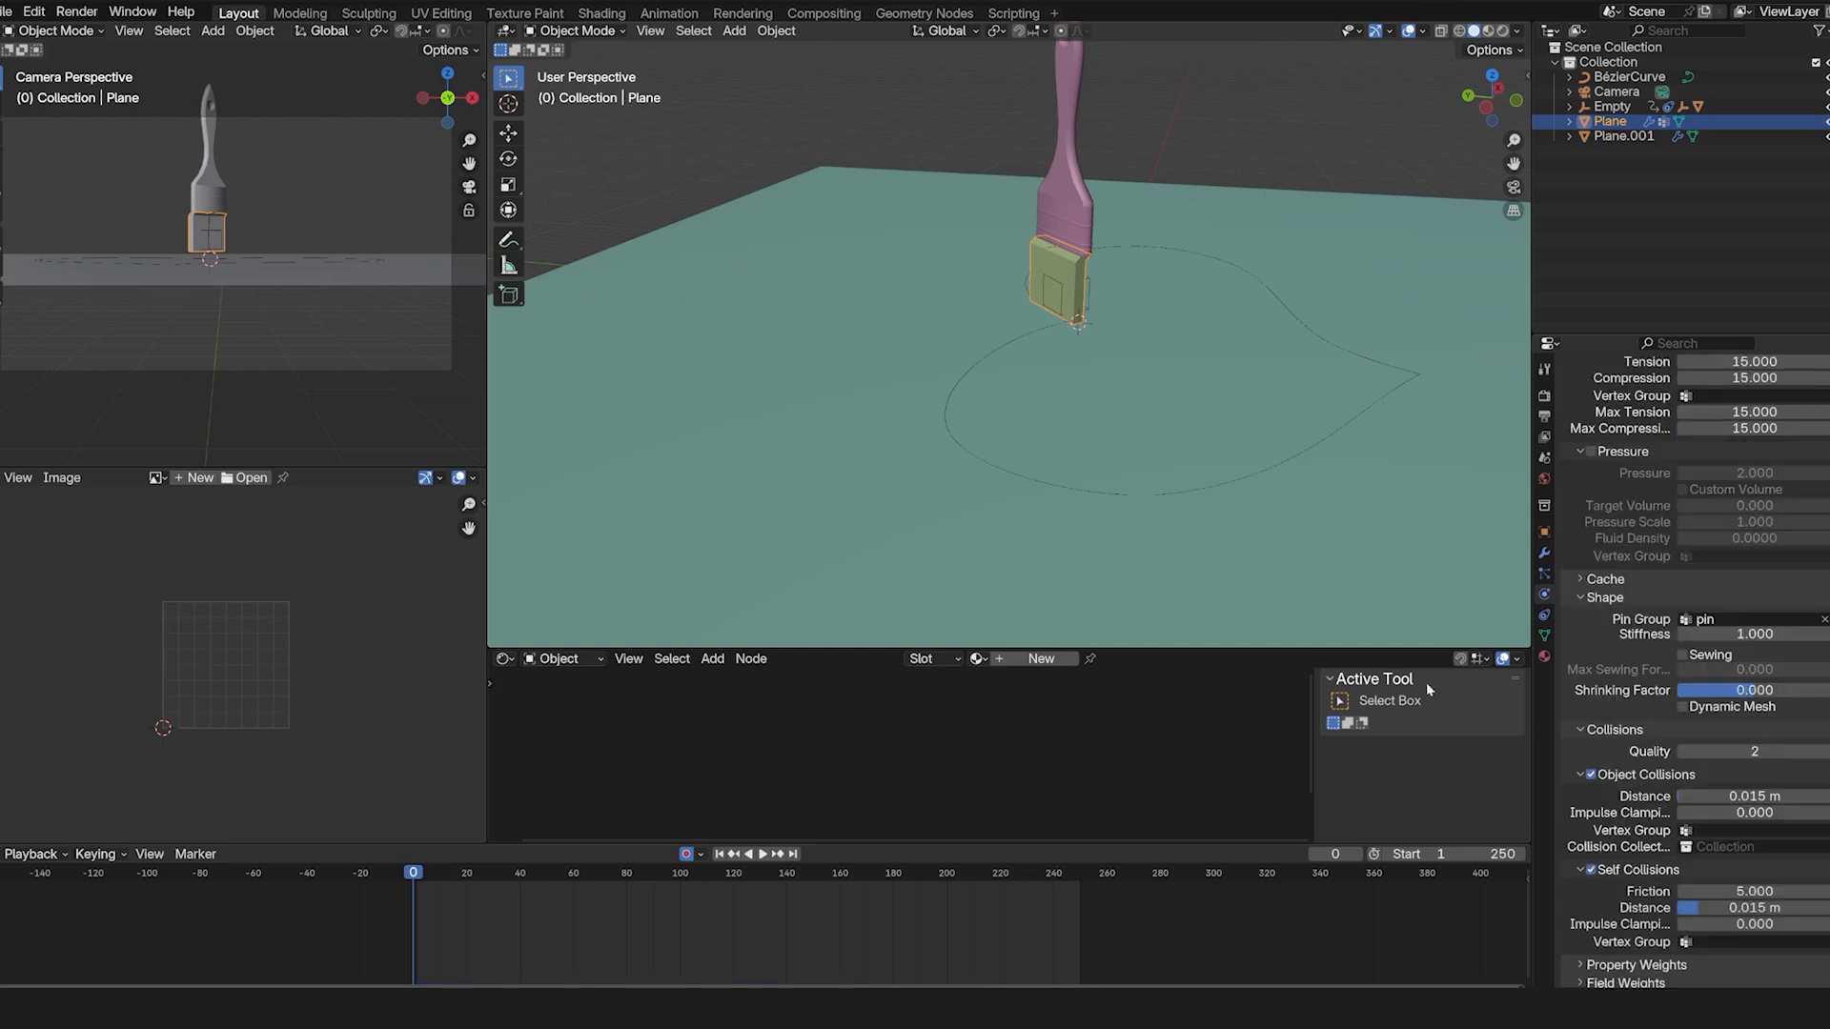
scroll(1092, 278, up, 2)
key(space)
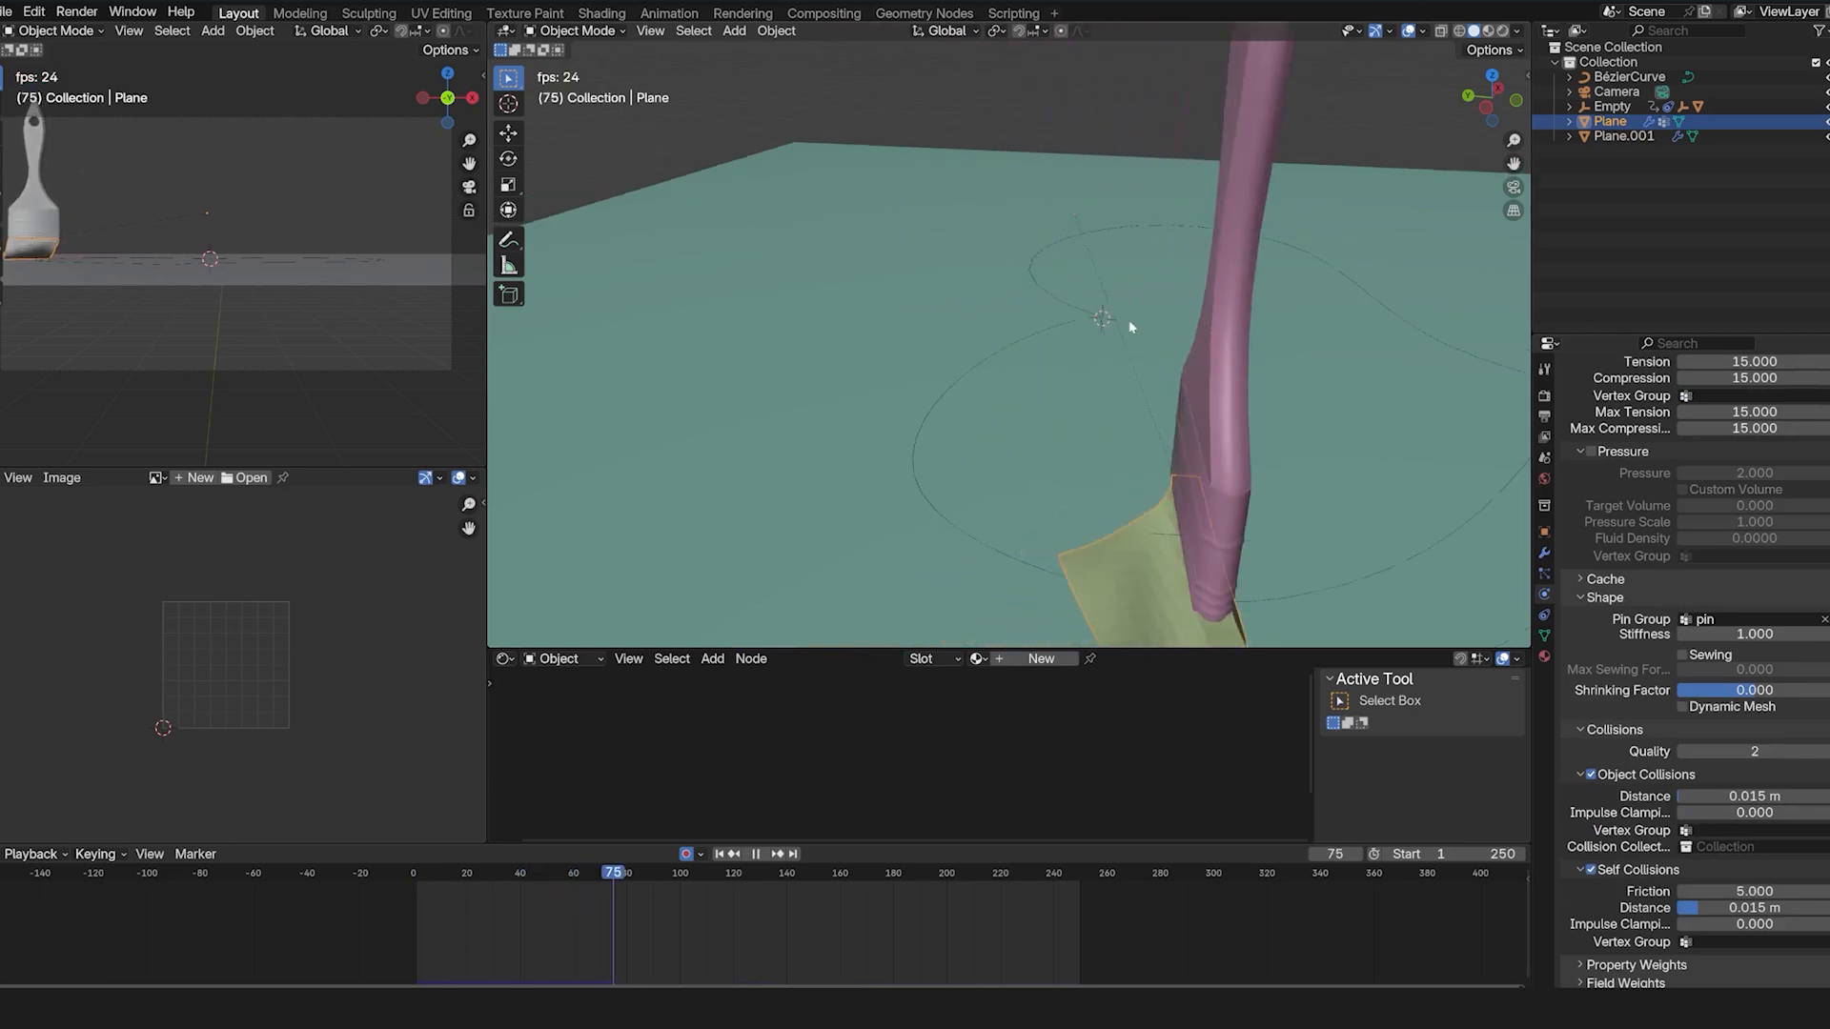
key(Escape)
Try a vertex mass of 5 kg on the bristle cloth and play the simulation.
scroll(1723, 508, up, 4)
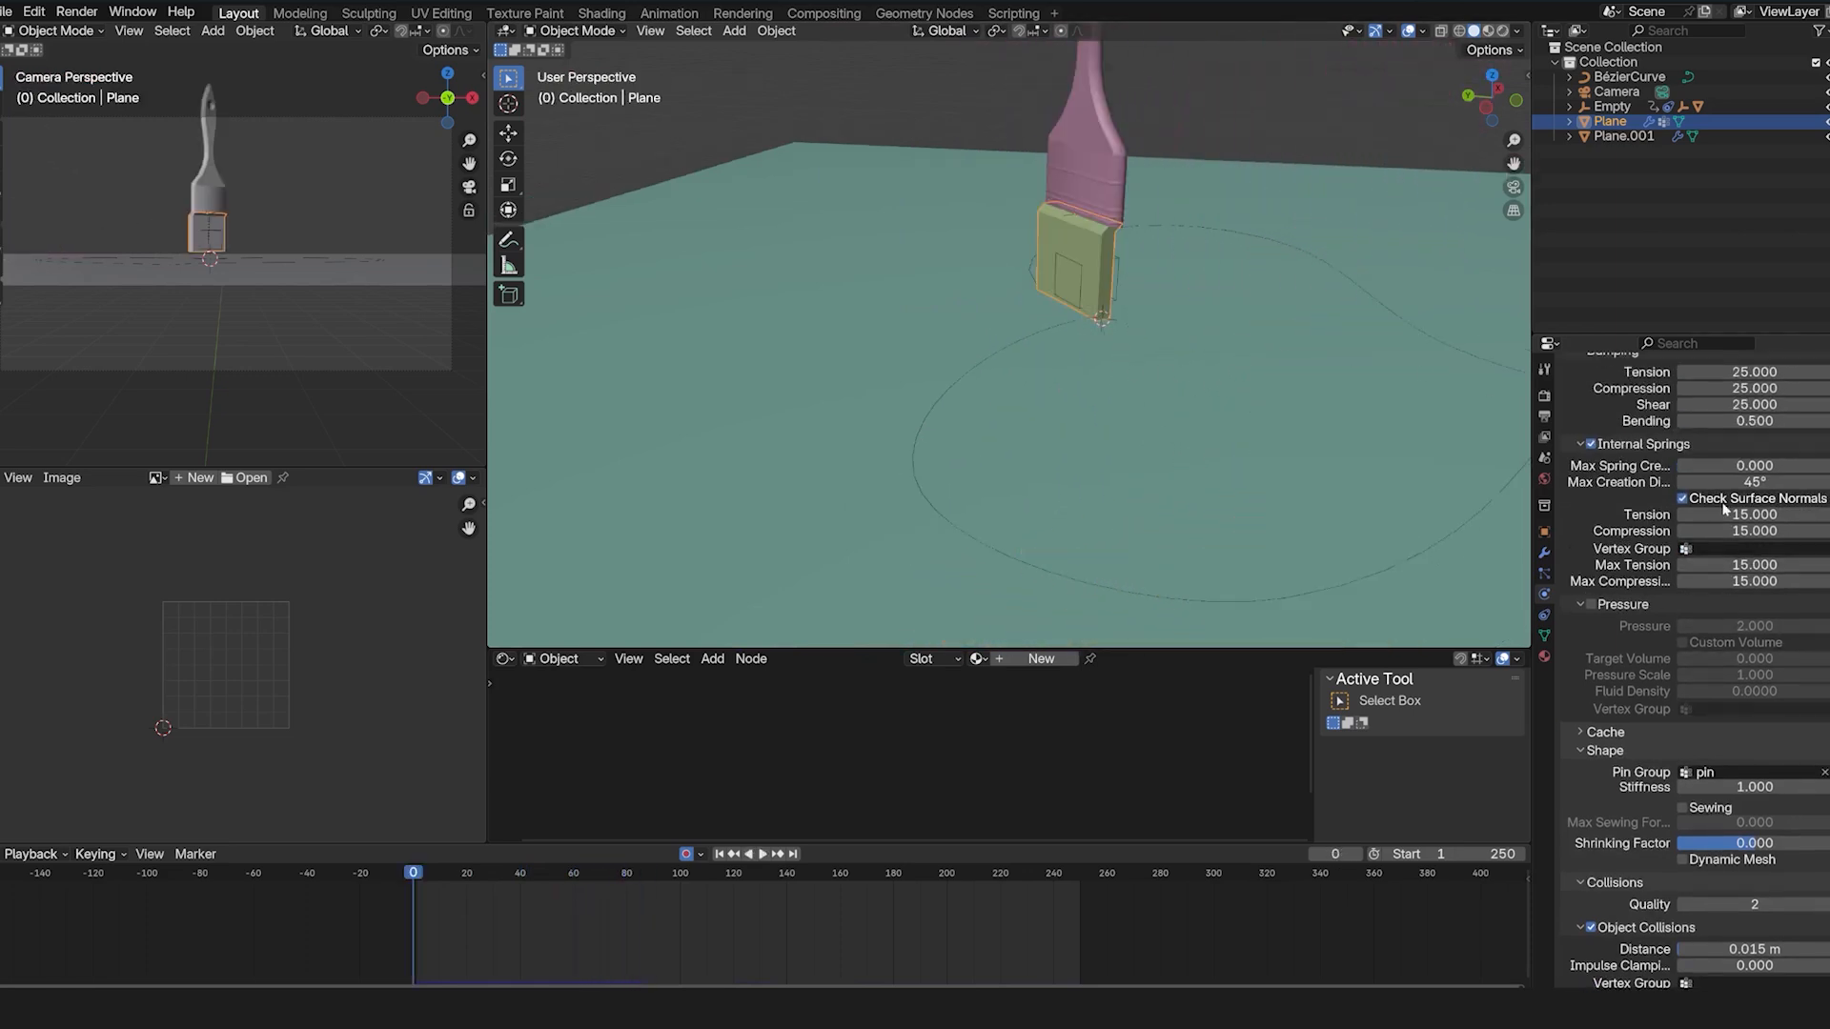
scroll(1723, 508, up, 7)
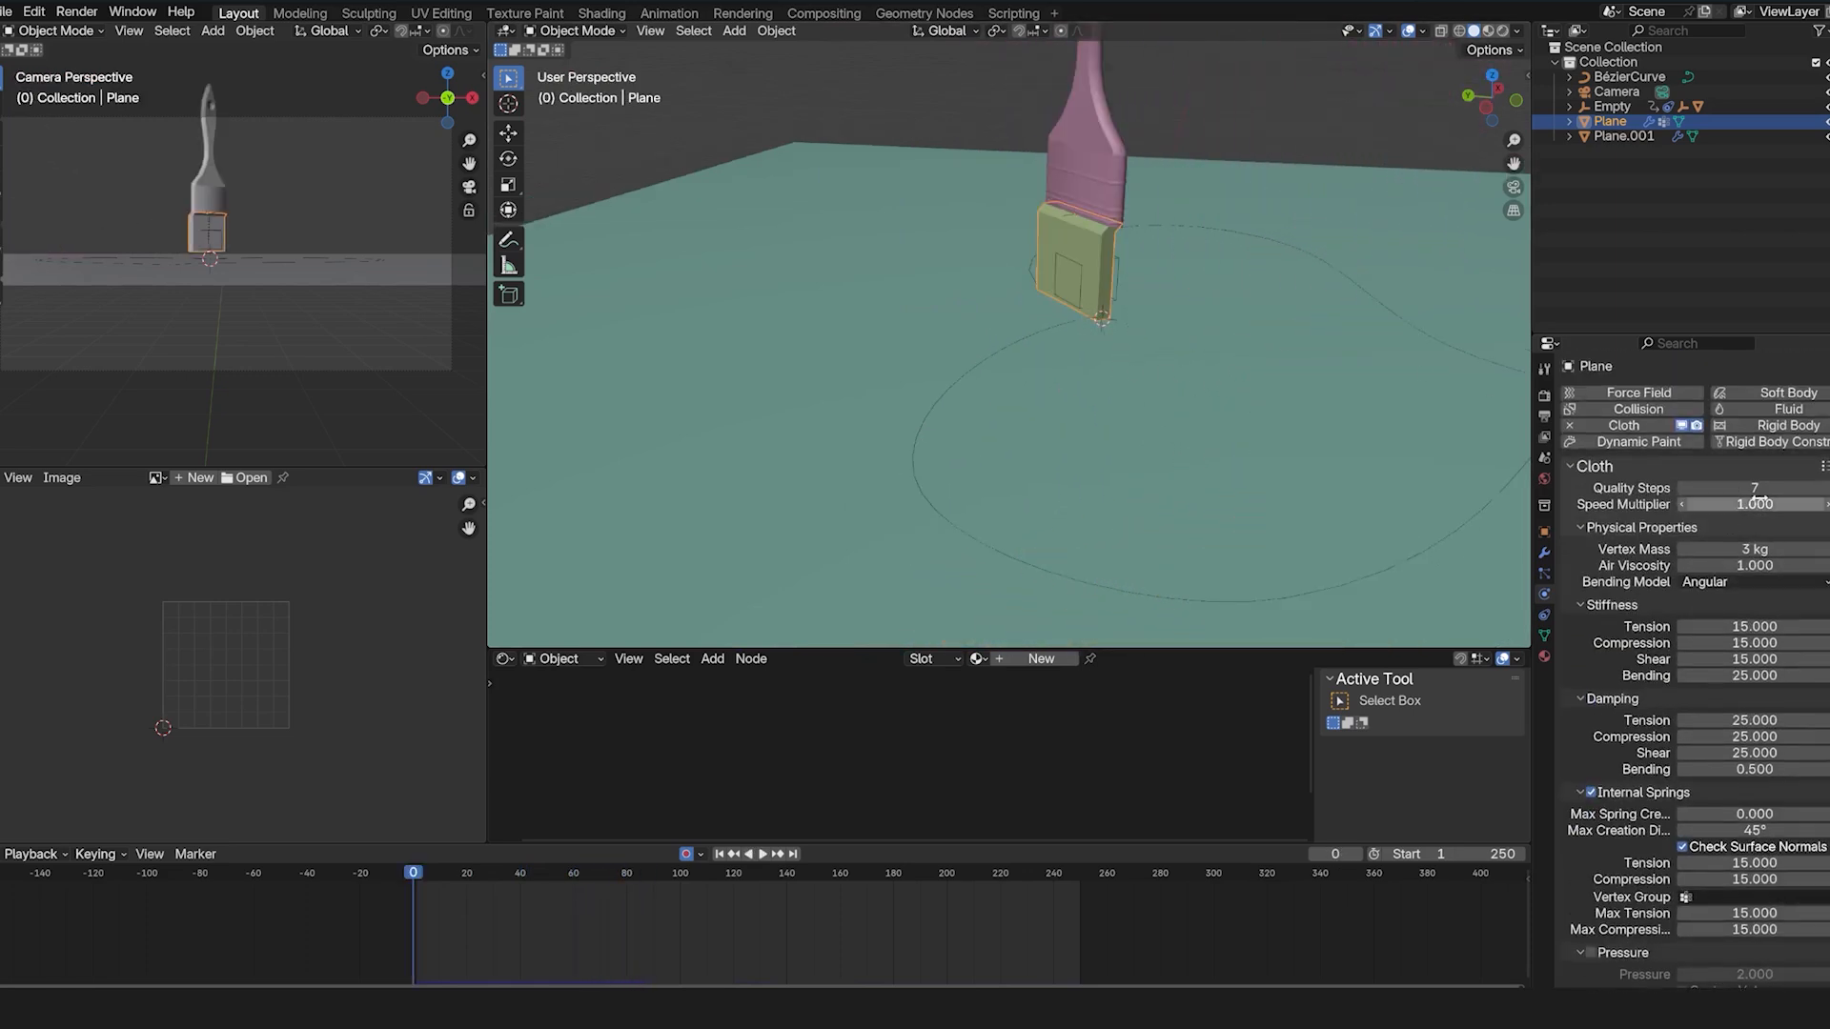
key(space)
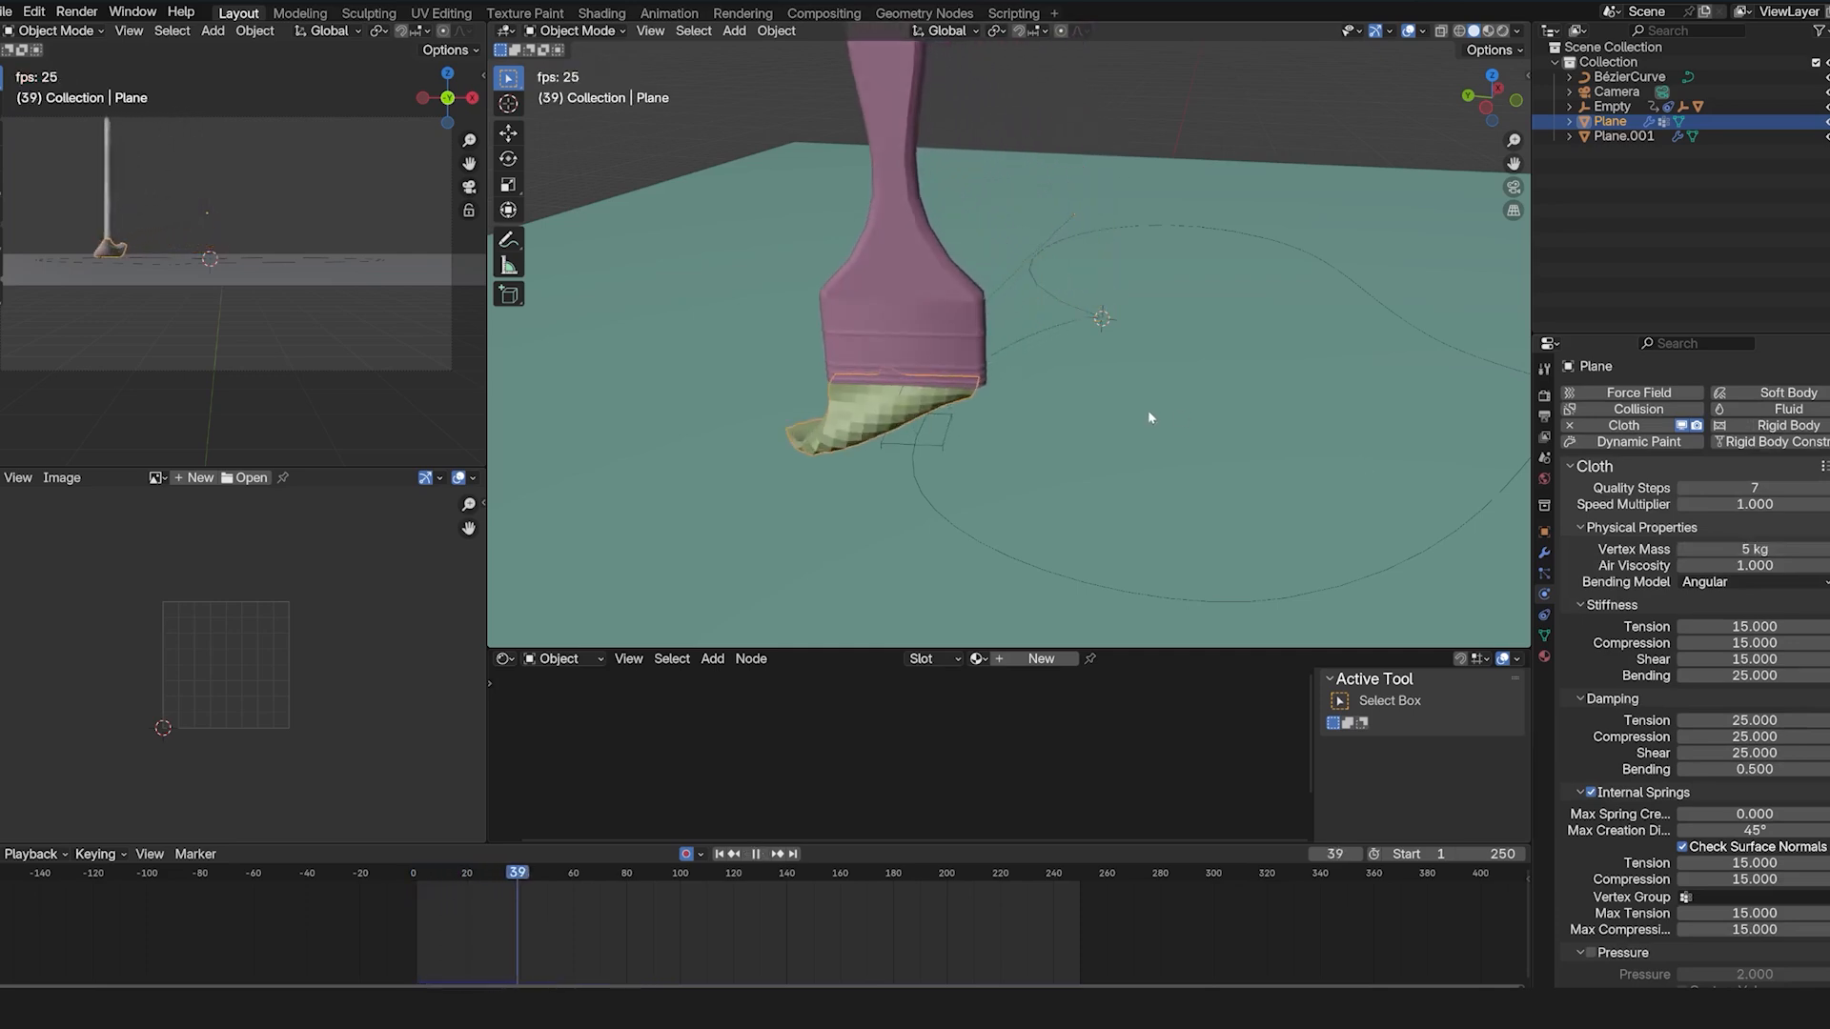
Set the cloth's vertex mass to 3 kg and the Internal Springs maximum creation length to 140.4, checking the result in playback.
scroll(1147, 412, down, 4)
middle_drag(1159, 426, 1237, 412)
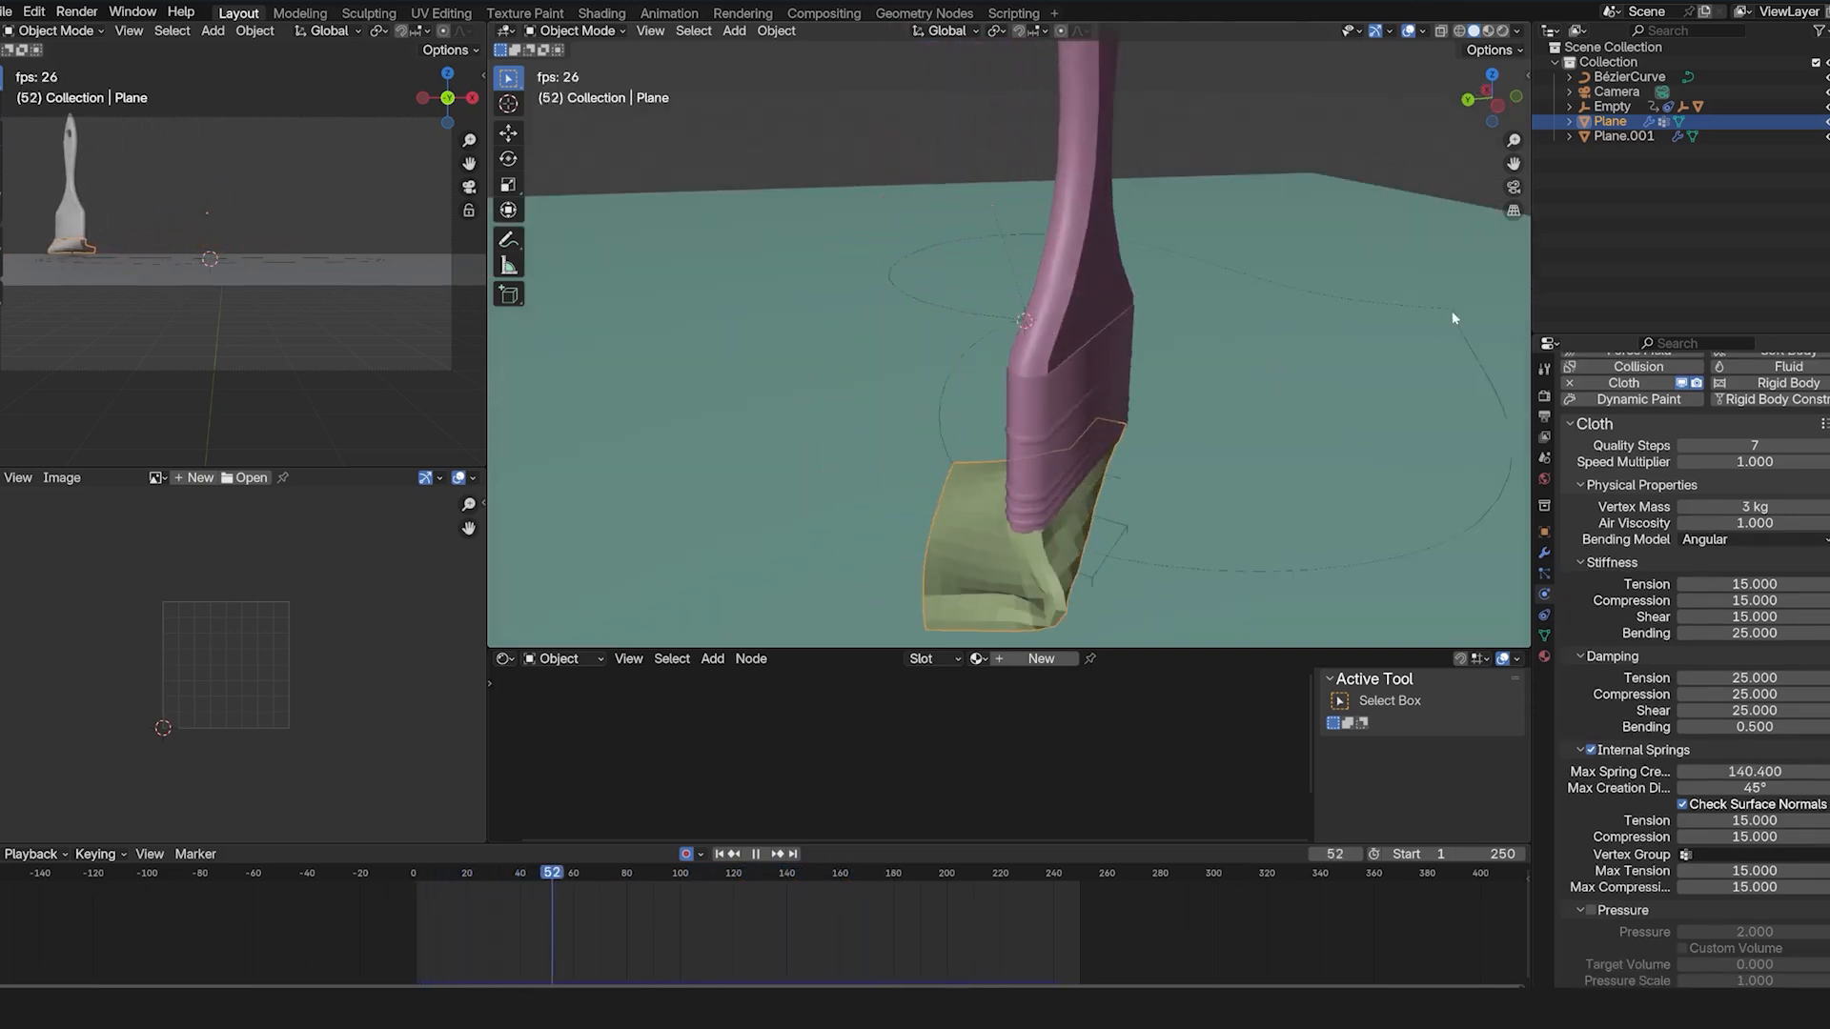
scroll(1447, 345, down, 2)
middle_drag(1239, 400, 1341, 371)
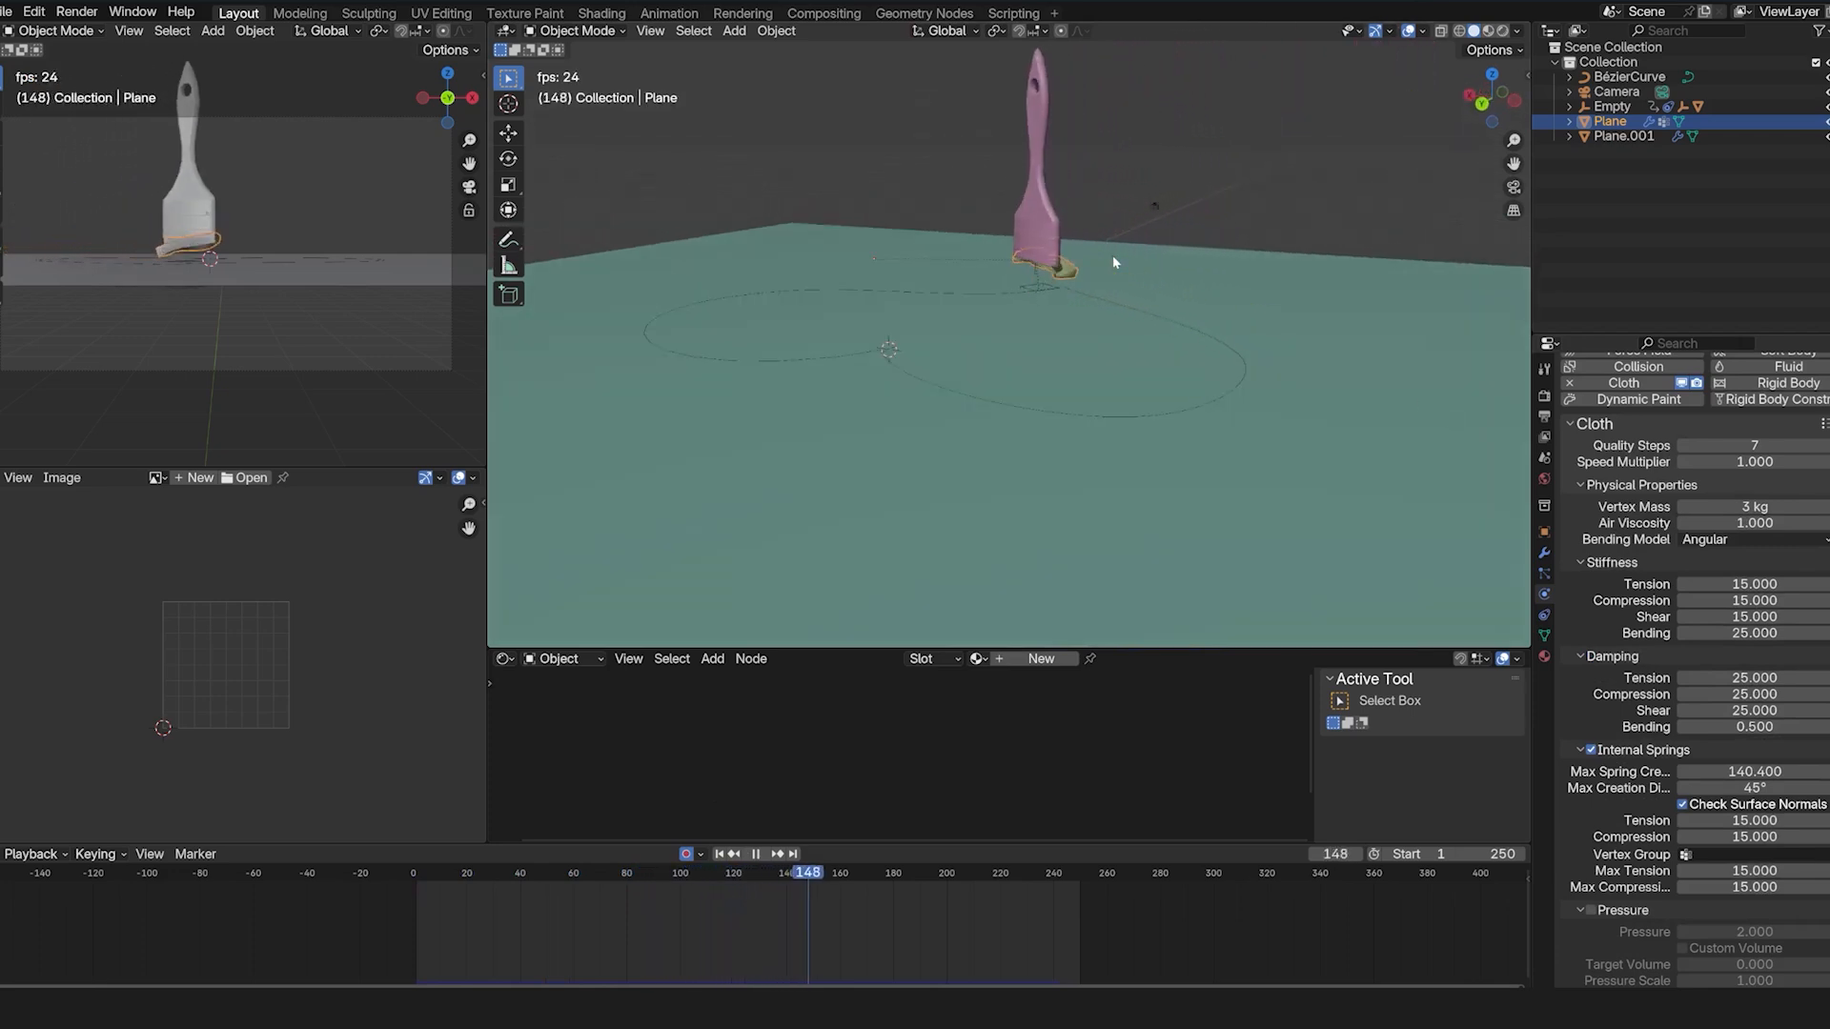
key(Escape)
In top view, move the bristle block about 0.27 m to line it up beneath the brush.
middle_drag(977, 266, 794, 267)
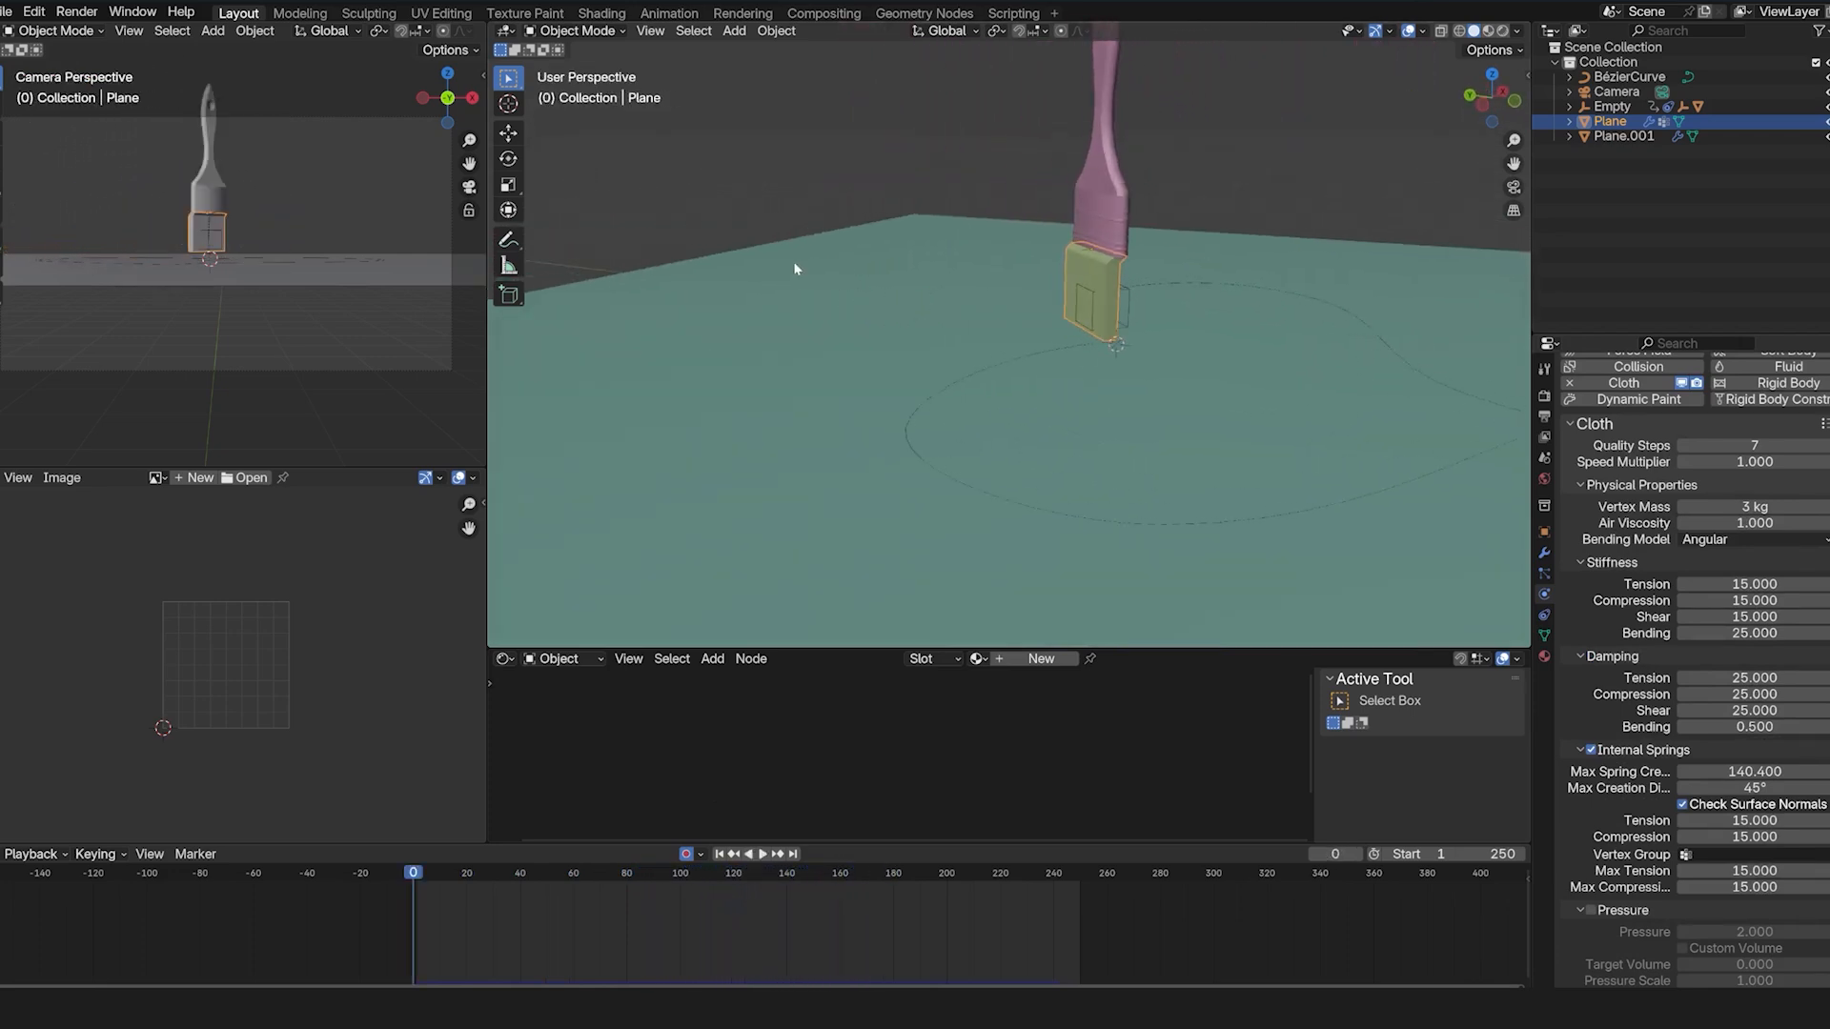
key(KP_7)
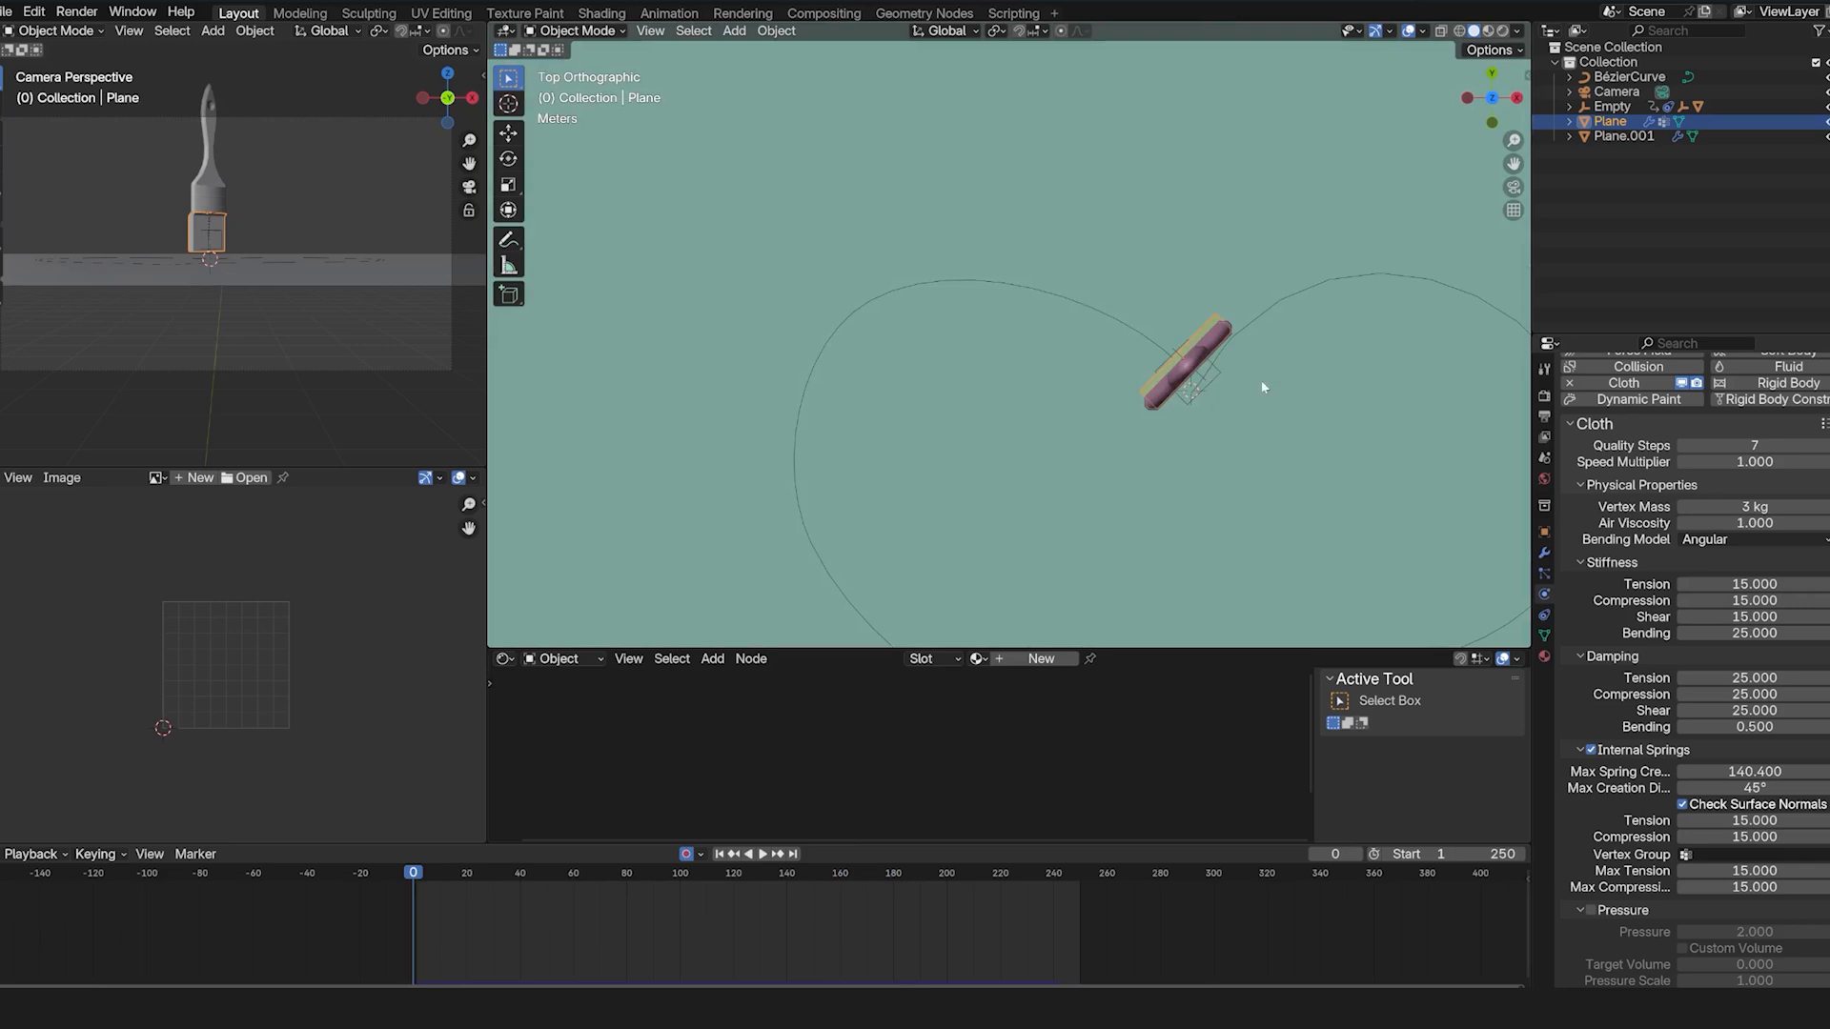
scroll(1289, 396, up, 3)
key(g)
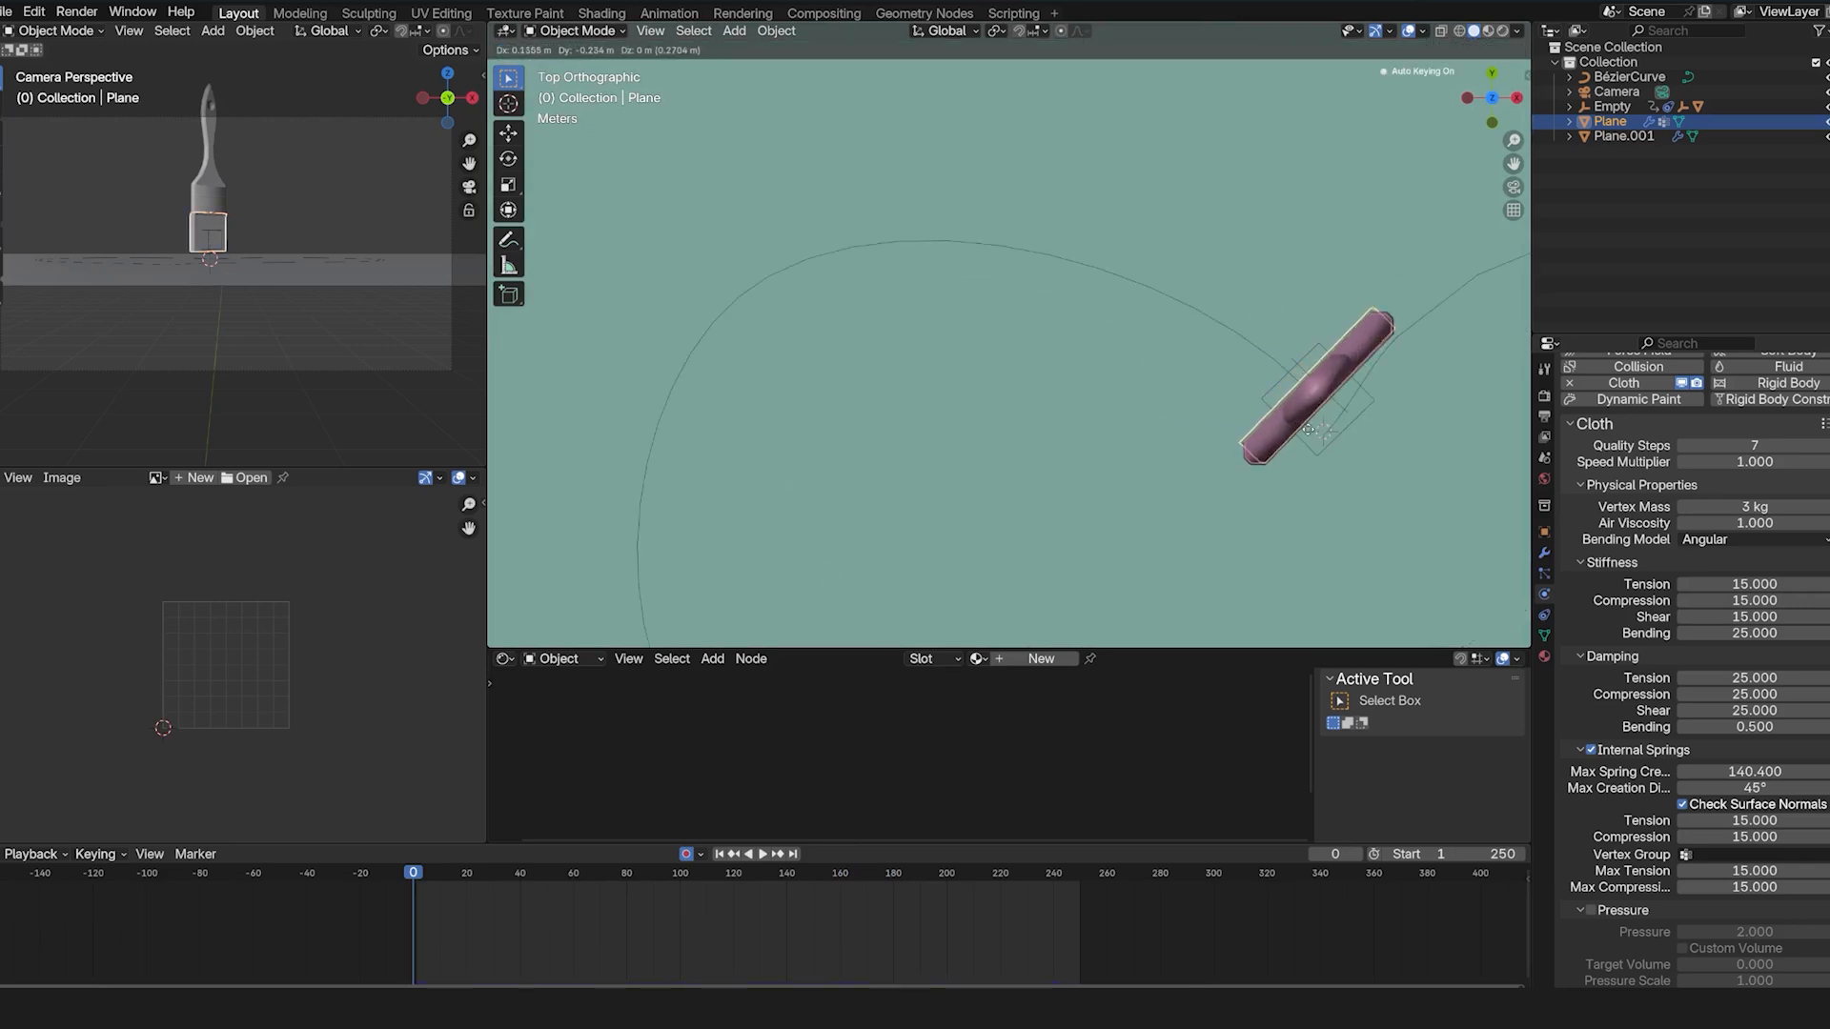
click(1306, 431)
Edit the heart-shaped Bézier curve in top view, moving the control at its pointed lower tip to reshape it.
scroll(1381, 485, down, 6)
shift+middle_drag(1372, 533, 1372, 331)
scroll(1372, 330, up, 2)
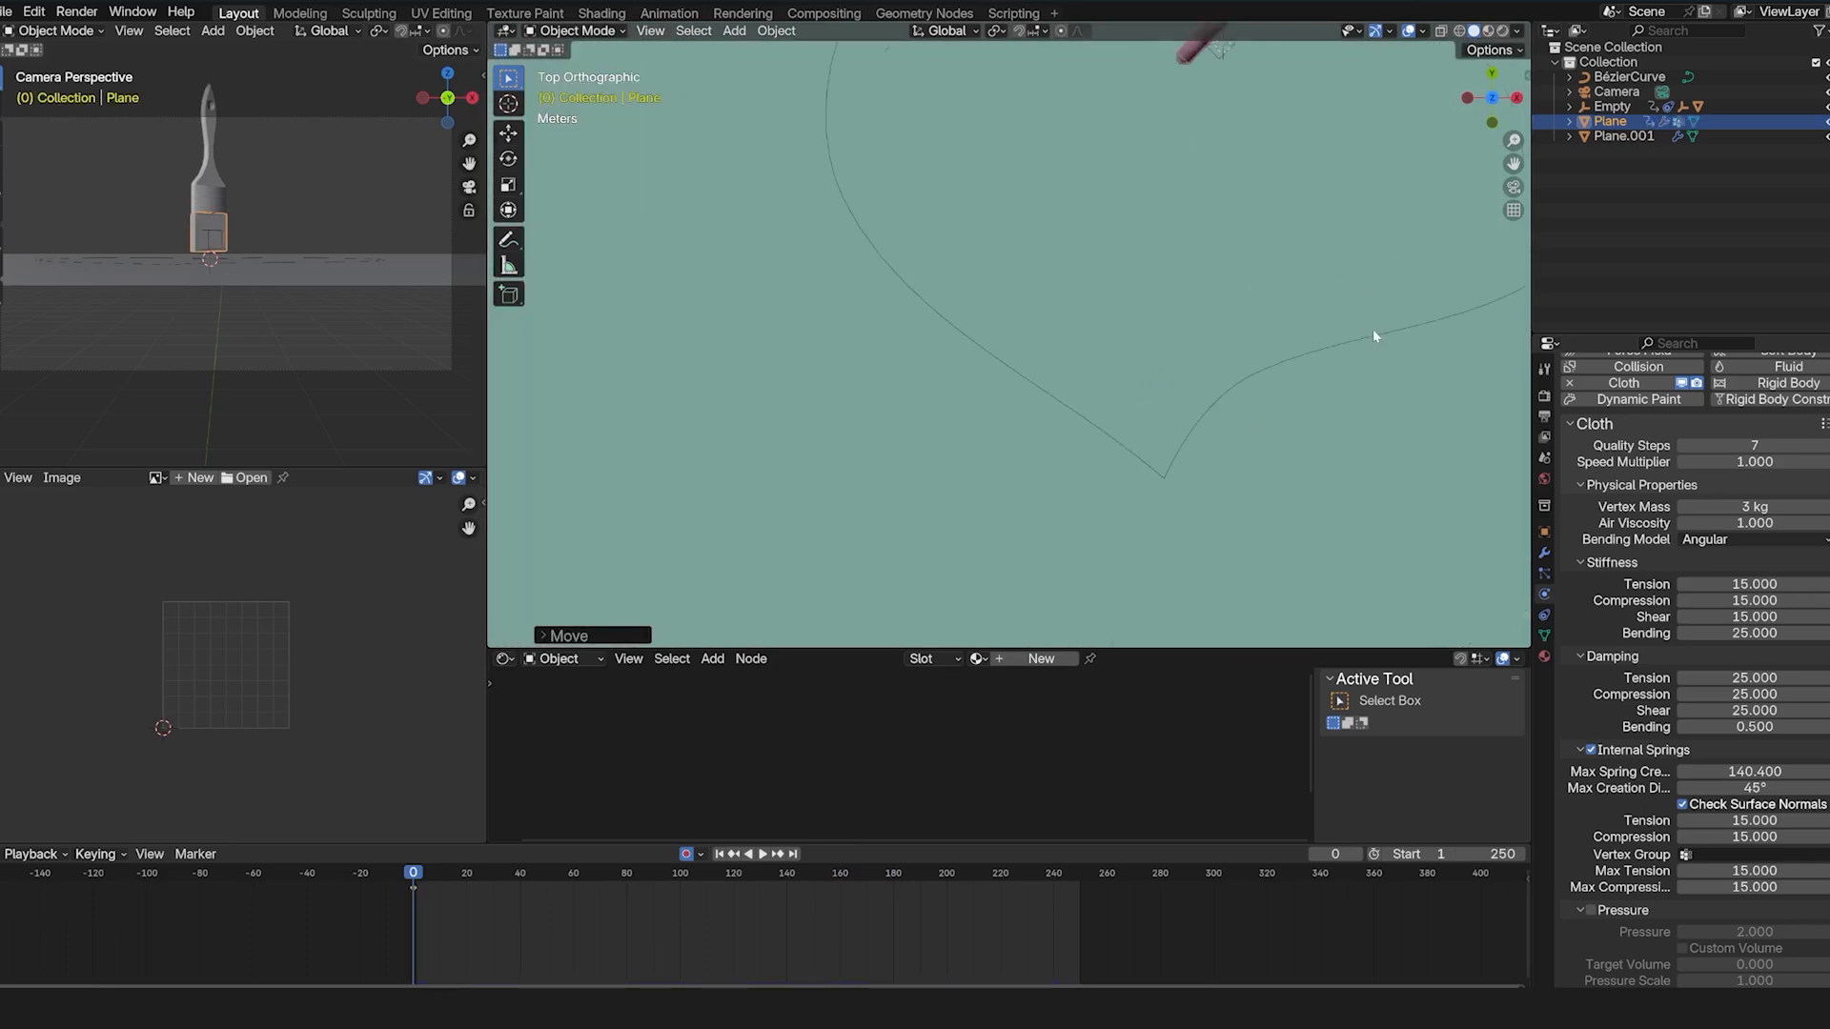
click(1209, 411)
key(Tab)
click(1184, 436)
key(g)
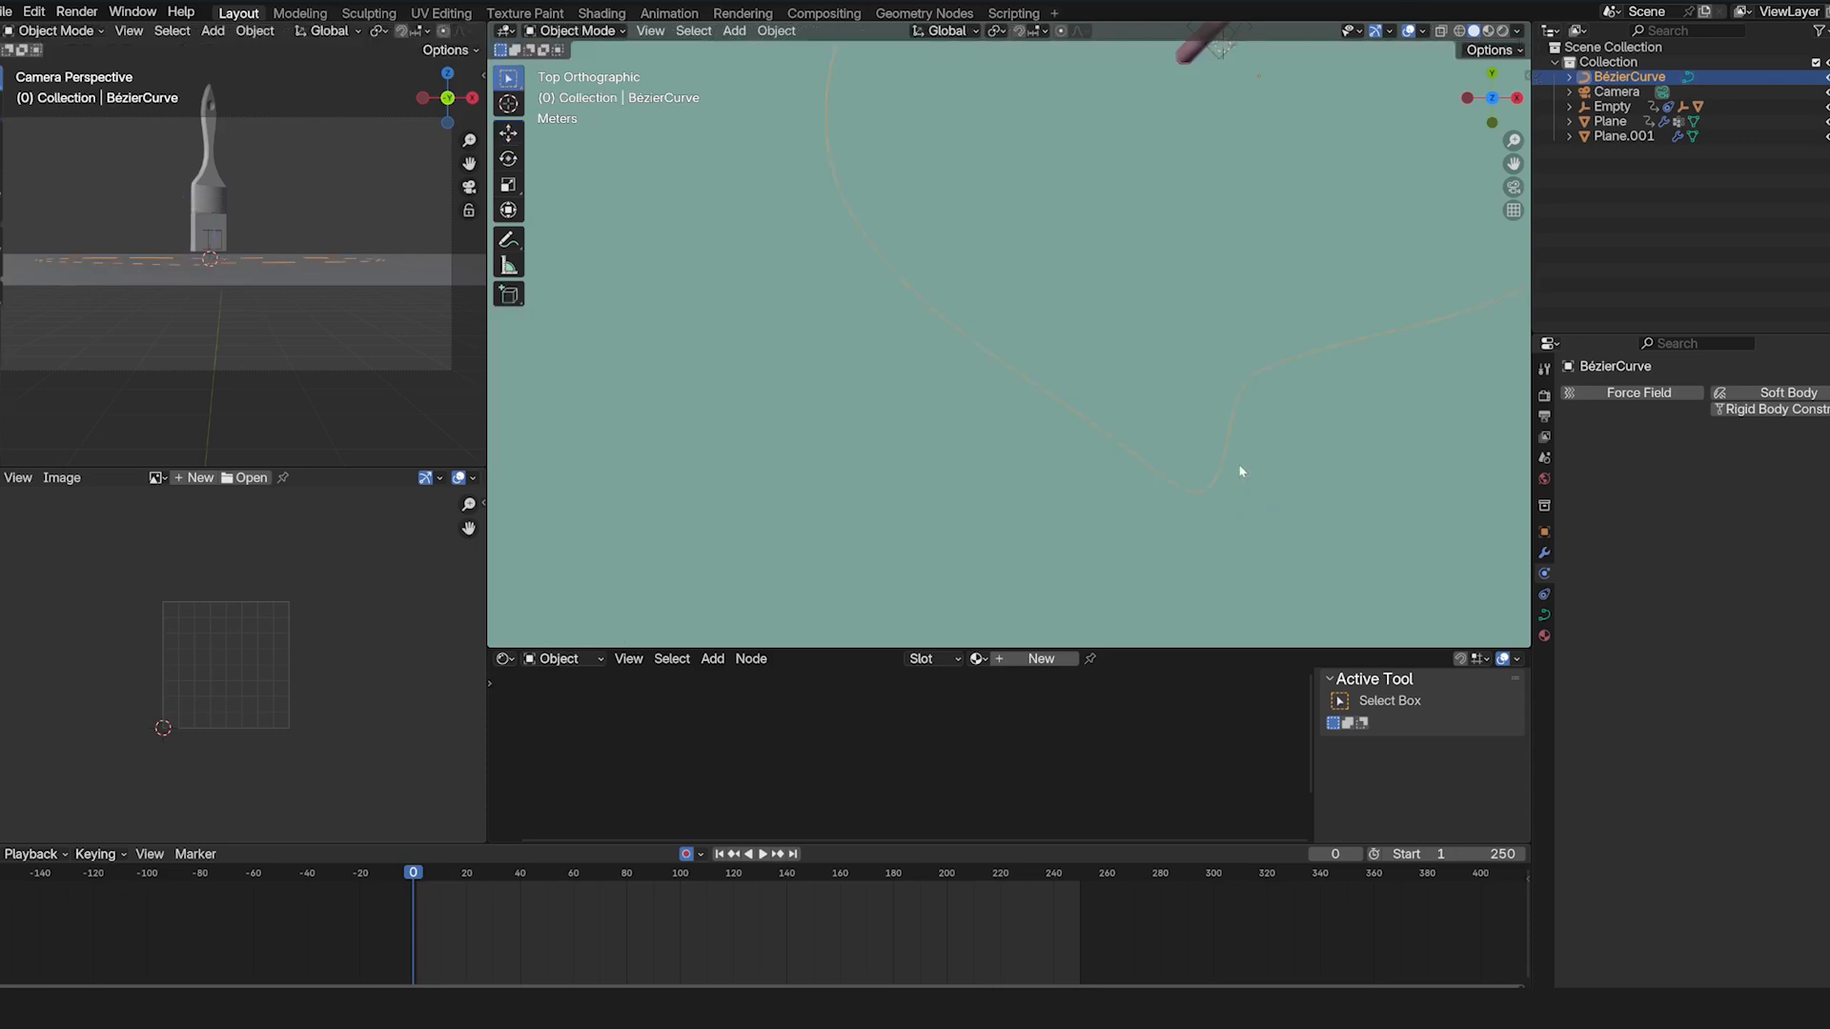
Reapply the Leather cloth preset to the bristle block and set its Object Collisions distance to 0.02 m during playback.
middle_drag(1237, 470, 1280, 330)
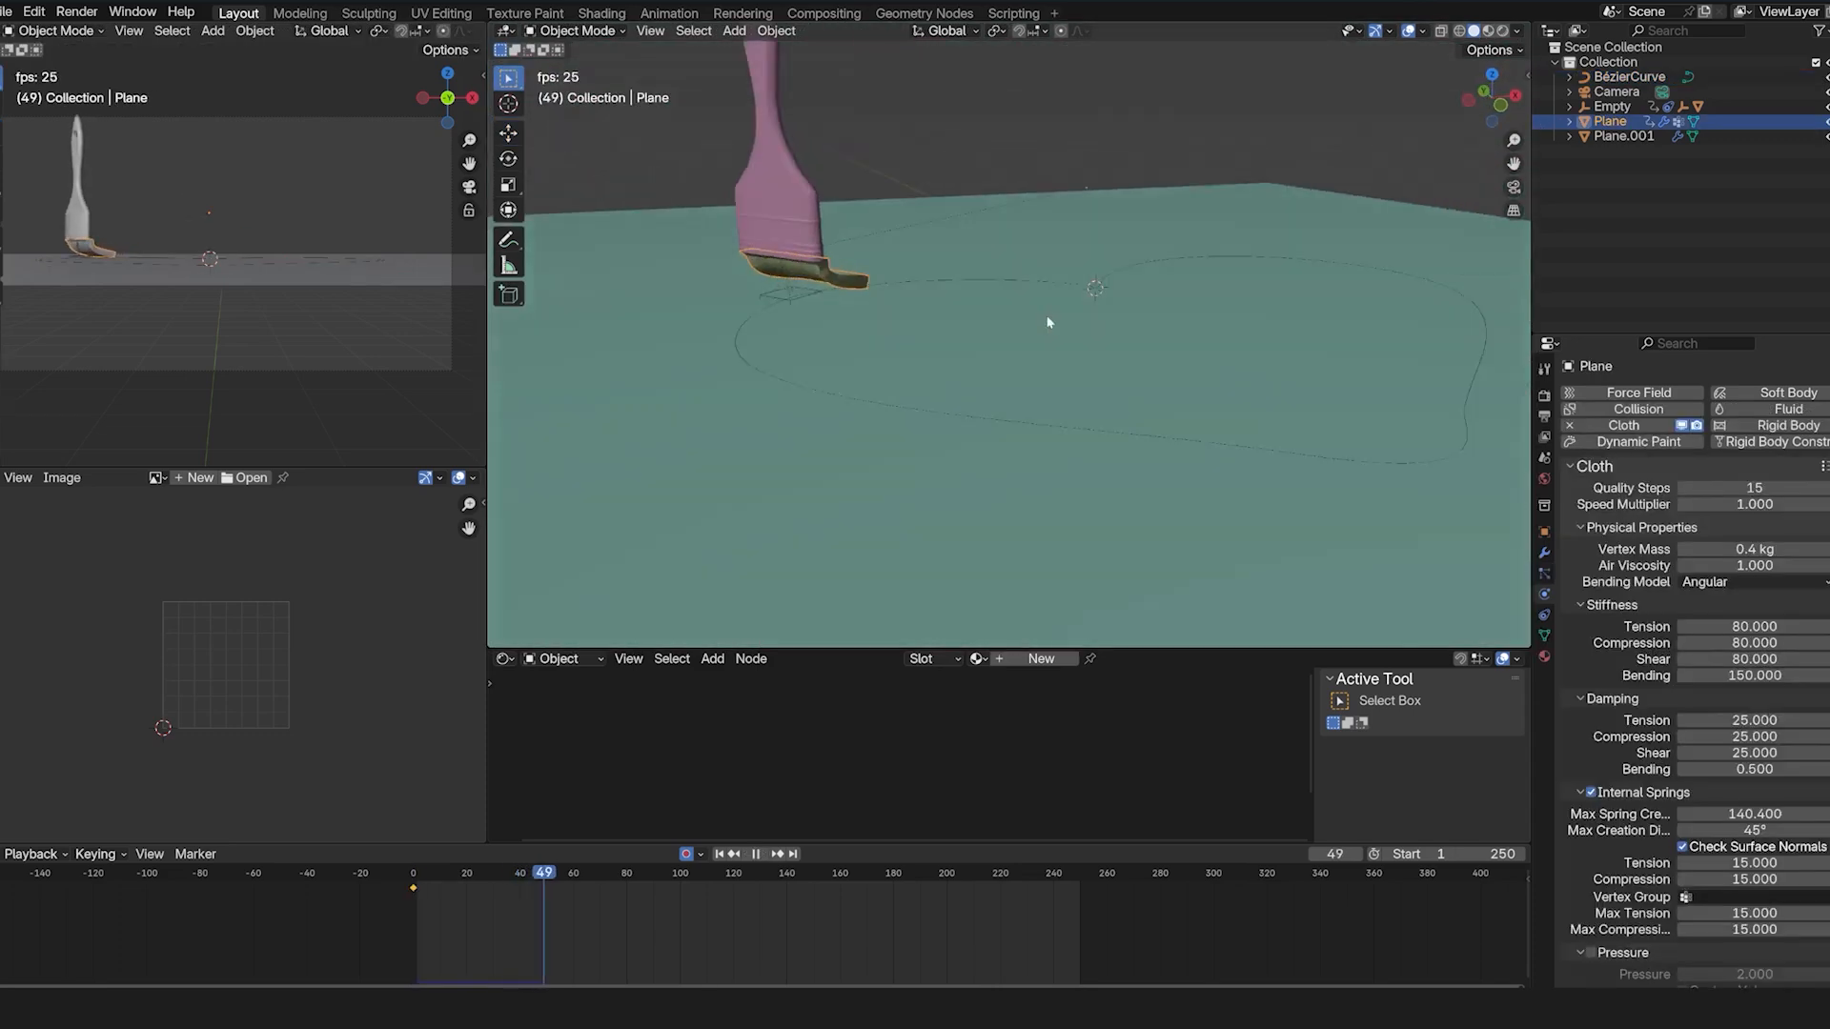
mouse_move(843, 326)
middle_down()
mouse_move(1038, 327)
mouse_move(1091, 349)
mouse_move(1191, 328)
middle_up()
scroll(1730, 902, down, 10)
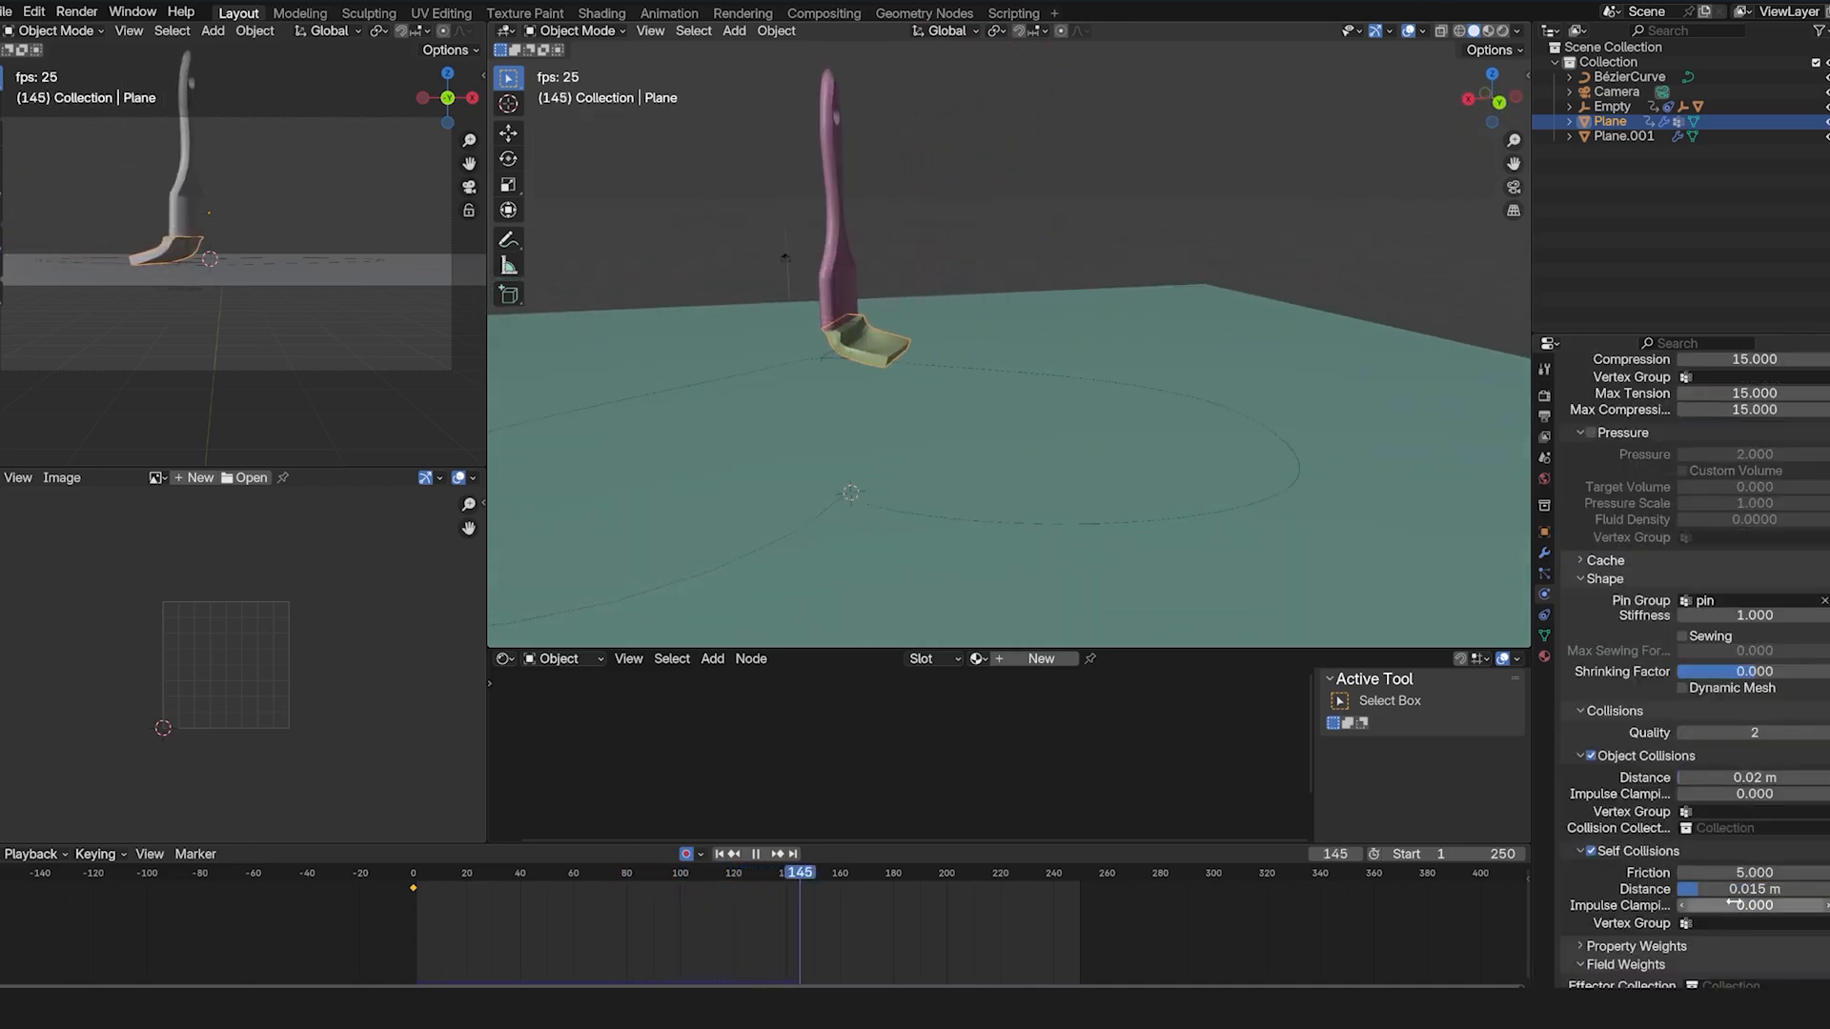
scroll(1744, 667, up, 8)
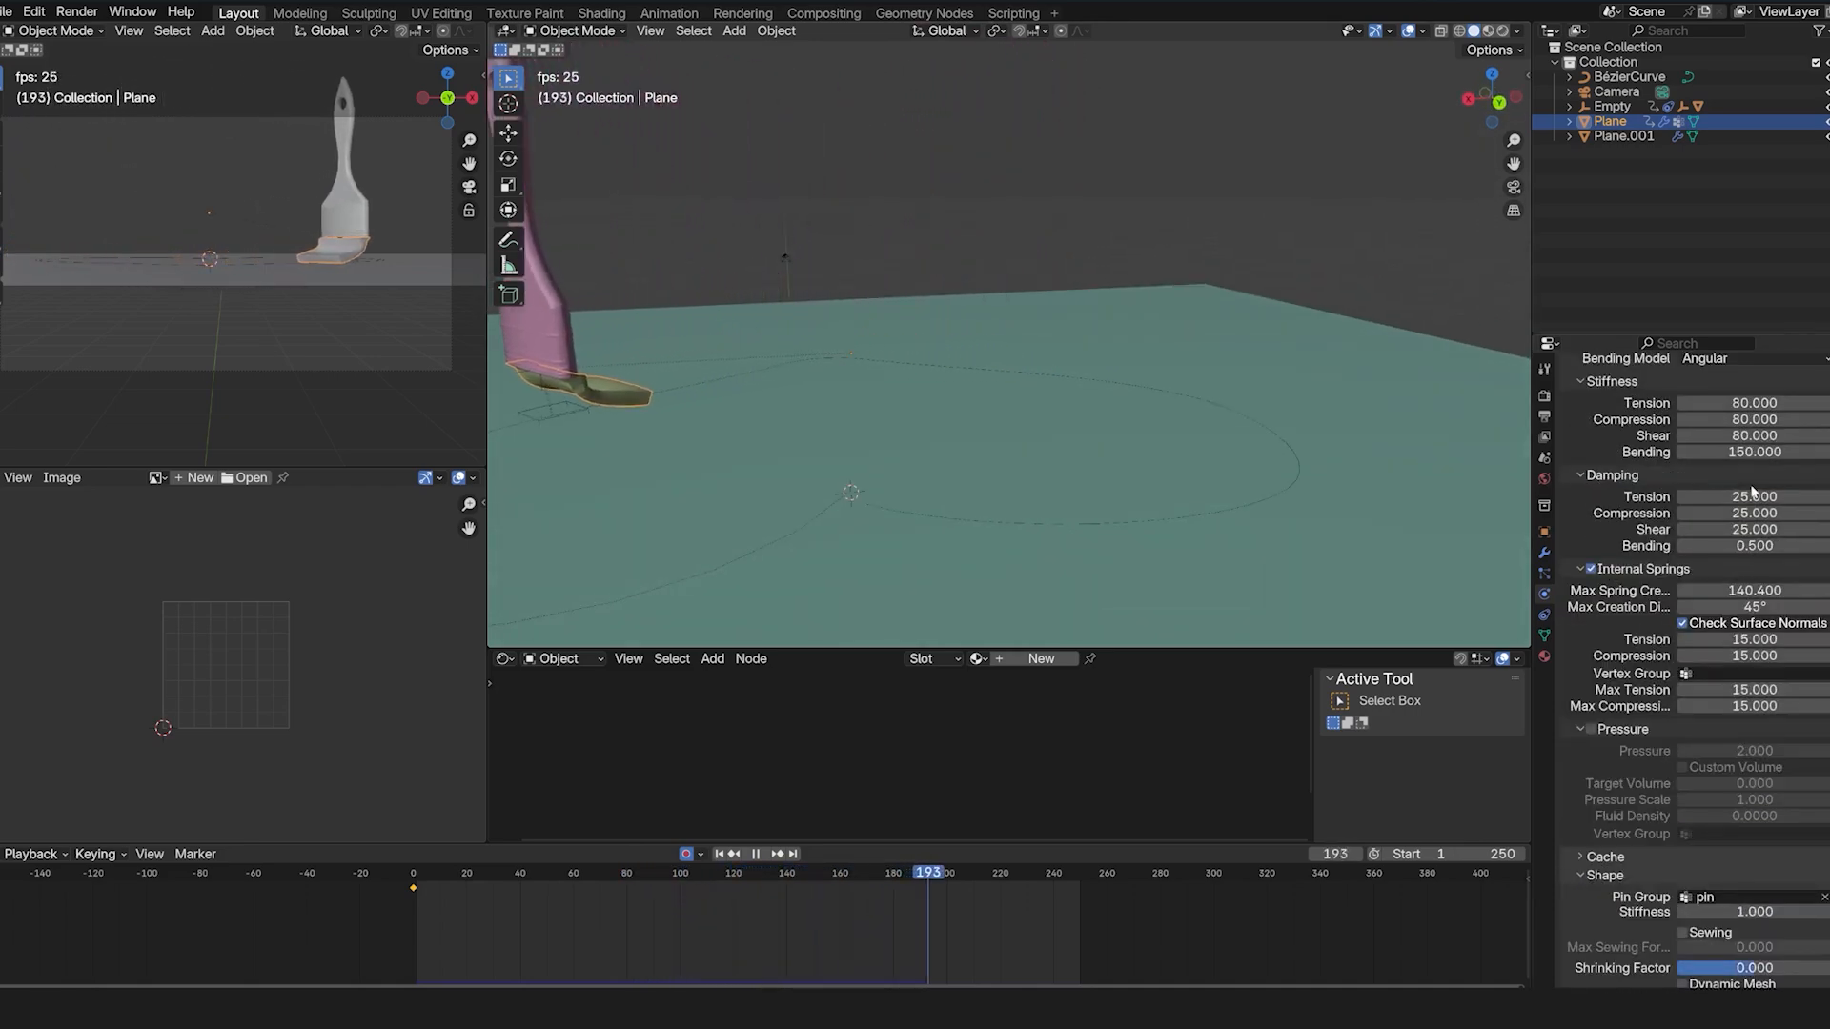
scroll(1751, 492, up, 3)
scroll(1753, 403, up, 3)
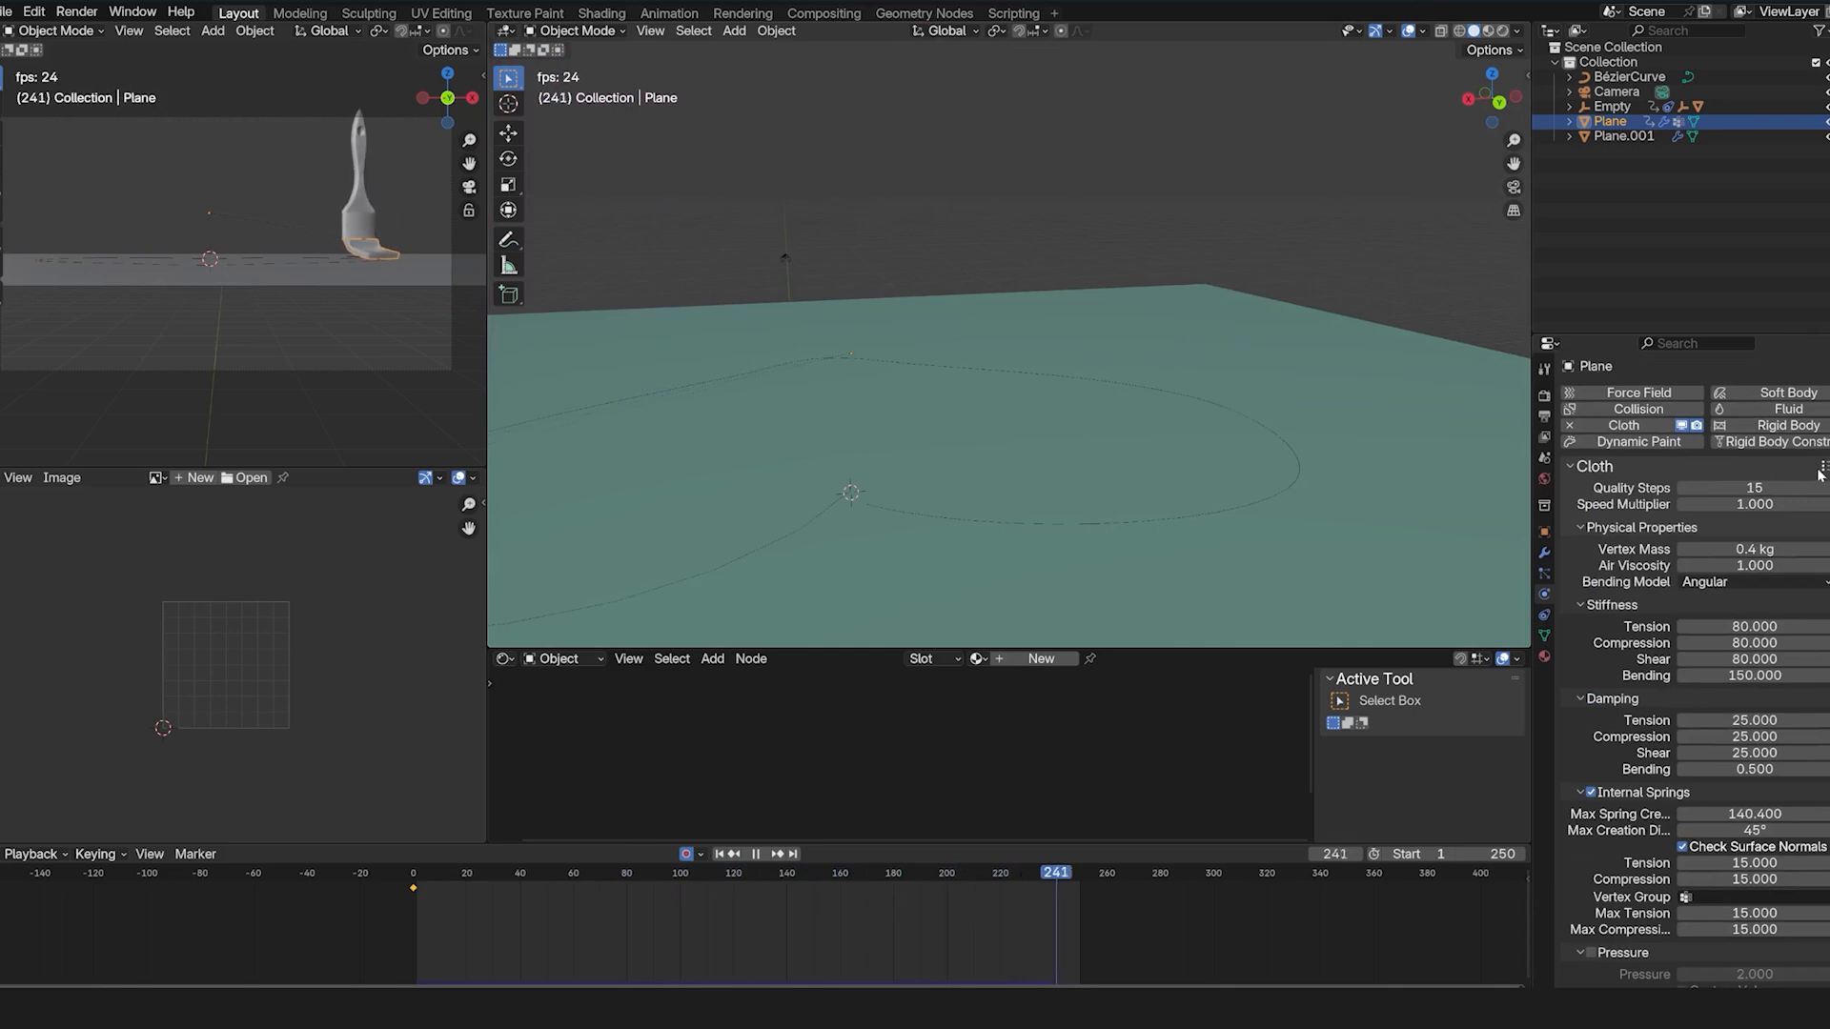
Examine the bristles up close at floor level as the brush travels along the curve.
mouse_move(1063, 436)
middle_down()
mouse_move(1225, 454)
mouse_move(1315, 420)
mouse_move(1046, 421)
middle_up()
scroll(1029, 422, up, 5)
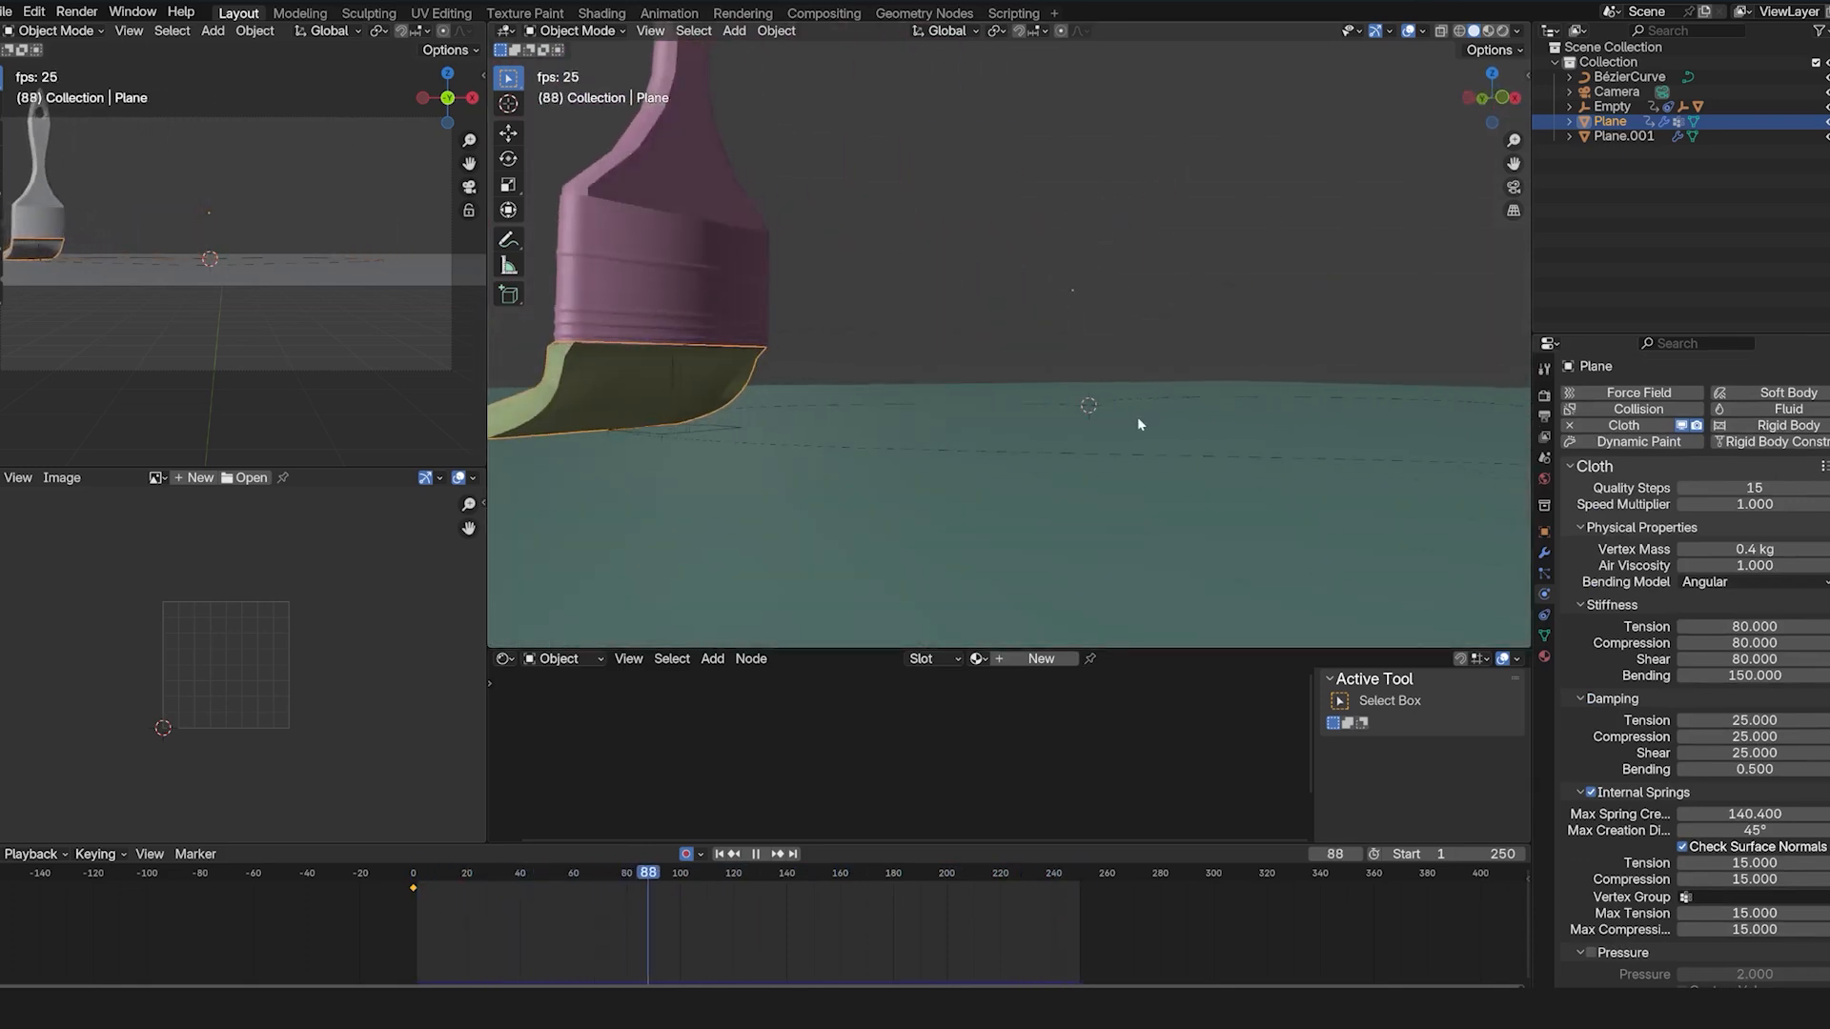
key(Escape)
In top wireframe view, nudge the bristle block about 0.09 m to centre it under the brush.
key(KP_7)
shift+middle_drag(1218, 377, 979, 444)
scroll(979, 444, up, 2)
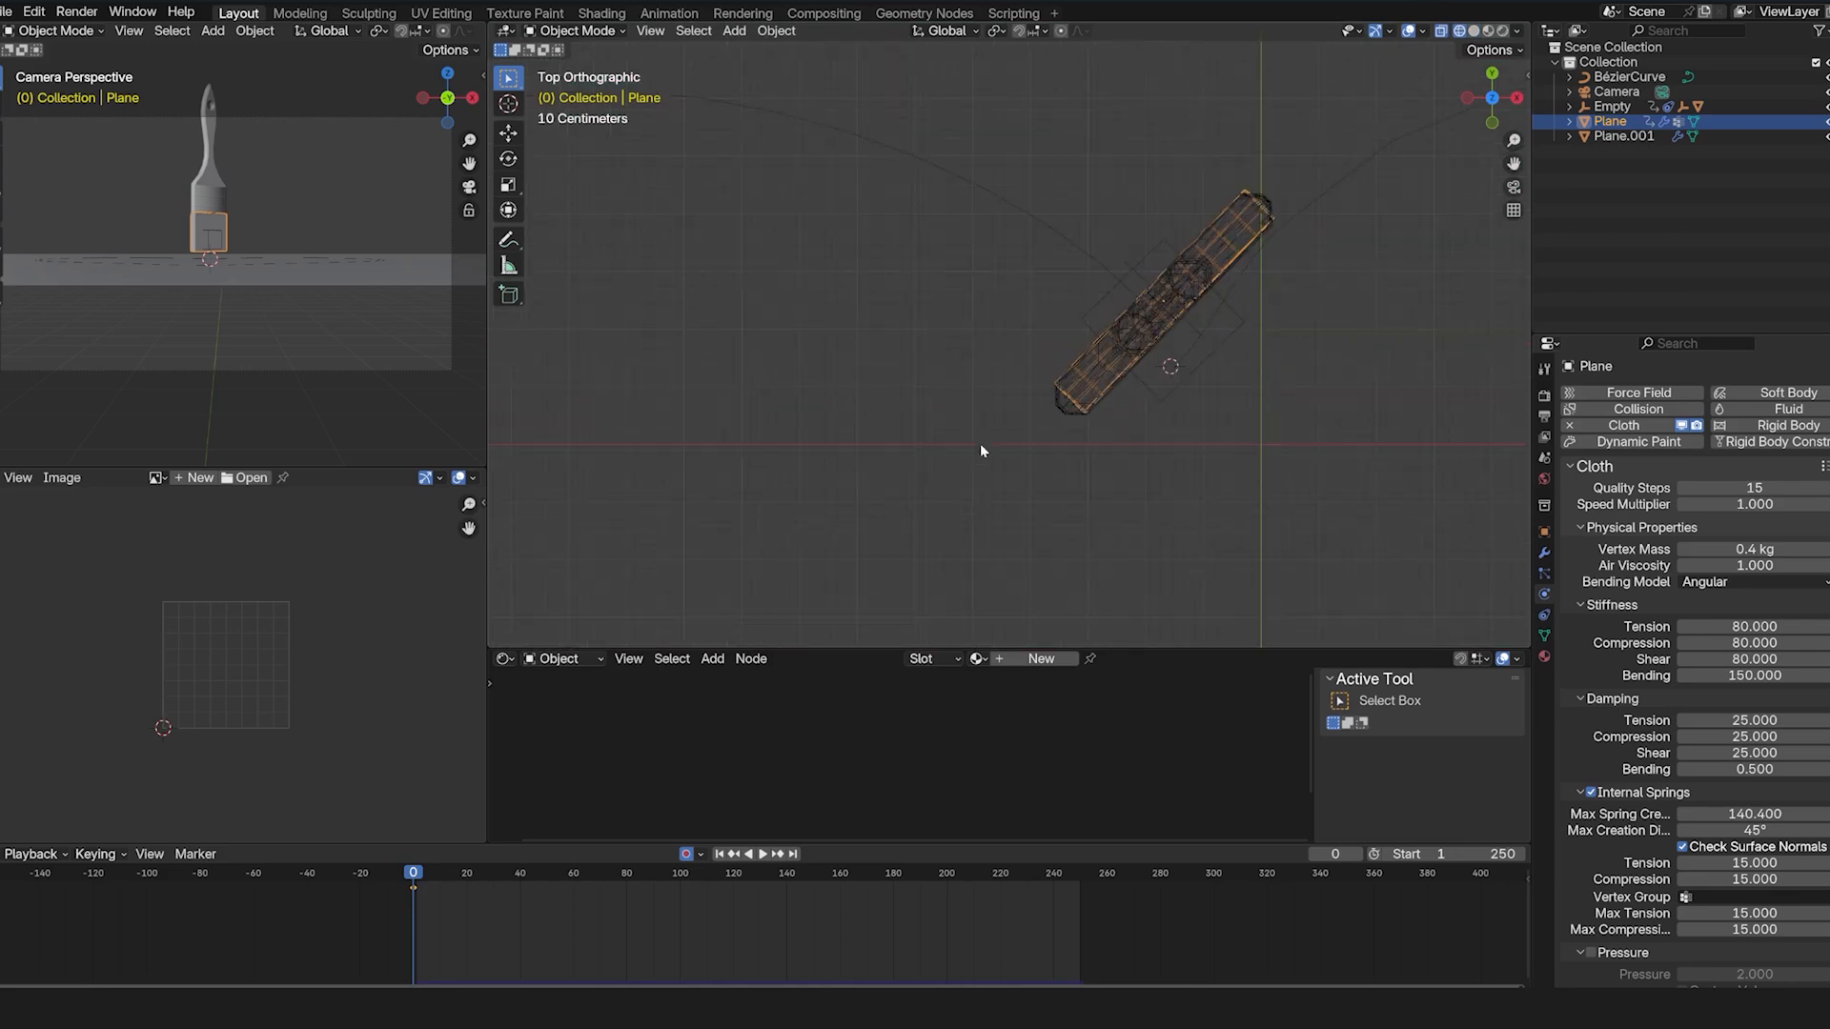
shift+middle_drag(1101, 402, 1091, 414)
key(g)
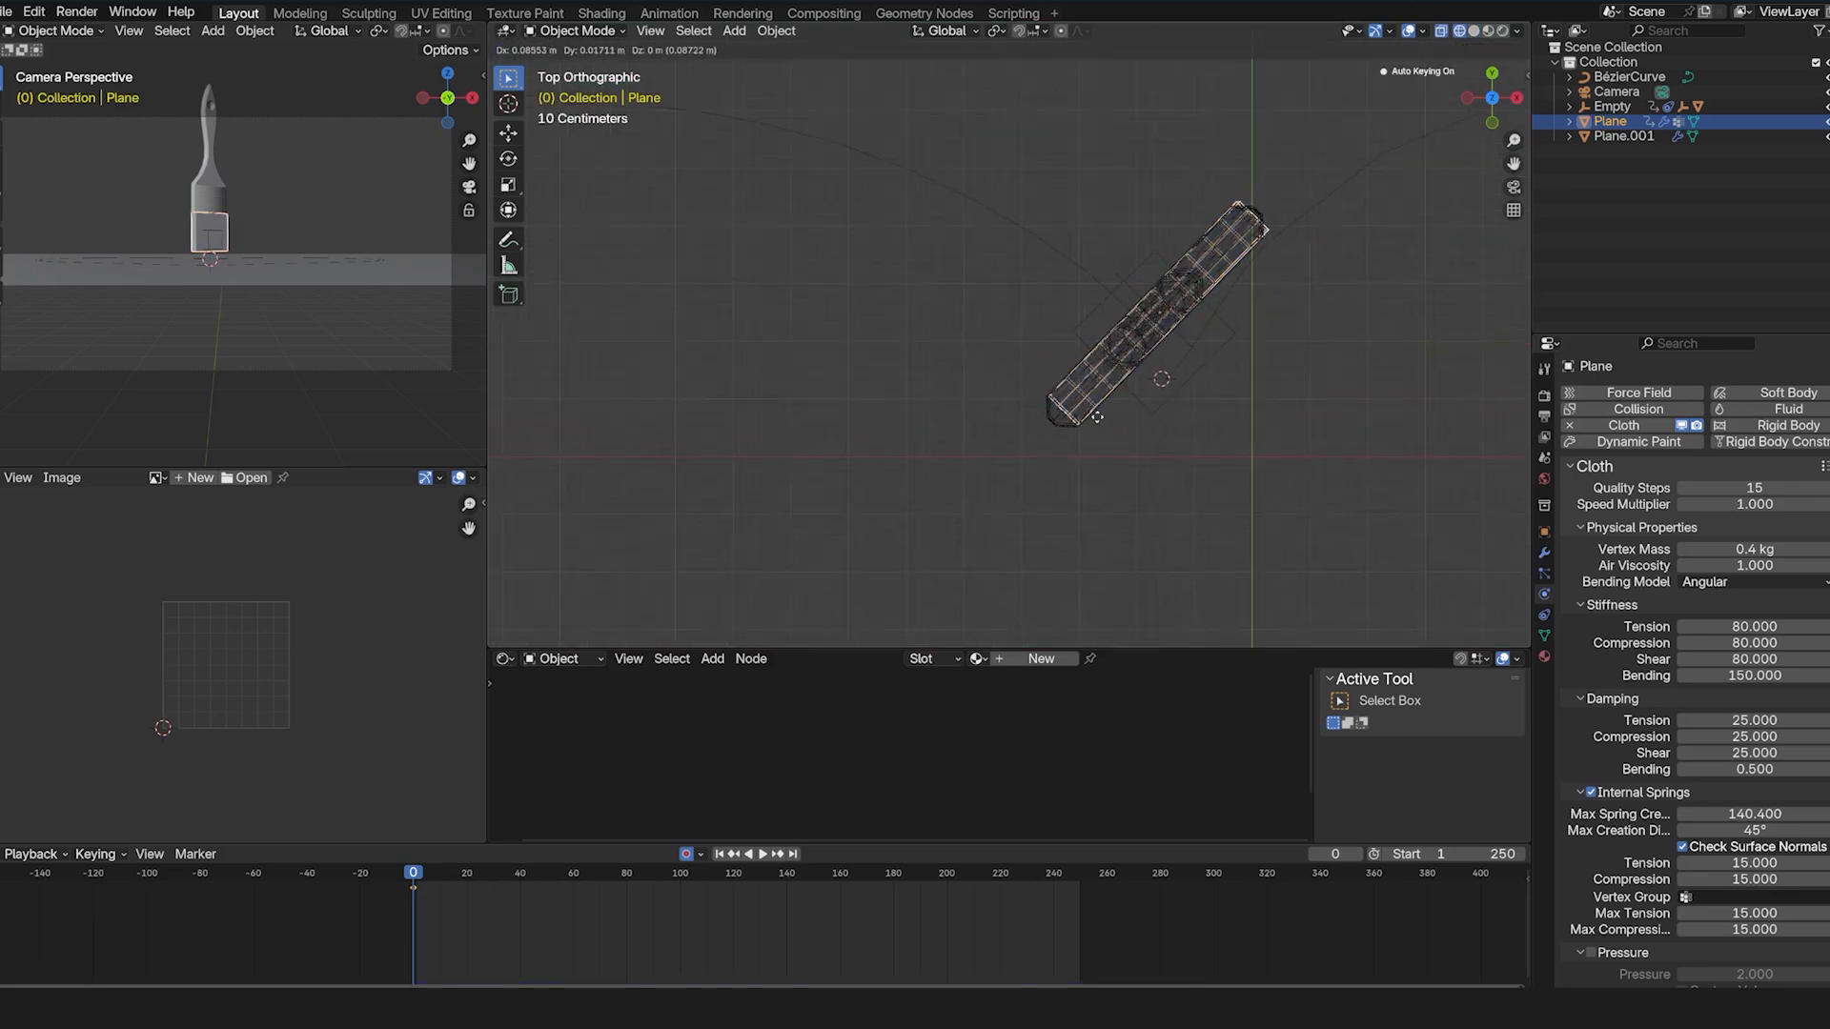
click(1097, 417)
Clear the bristle block's keyframe at frame 0 and replay the simulation in solid shading.
key(z)
click(1221, 486)
scroll(1281, 370, down, 3)
middle_drag(1225, 496, 1178, 343)
key(space)
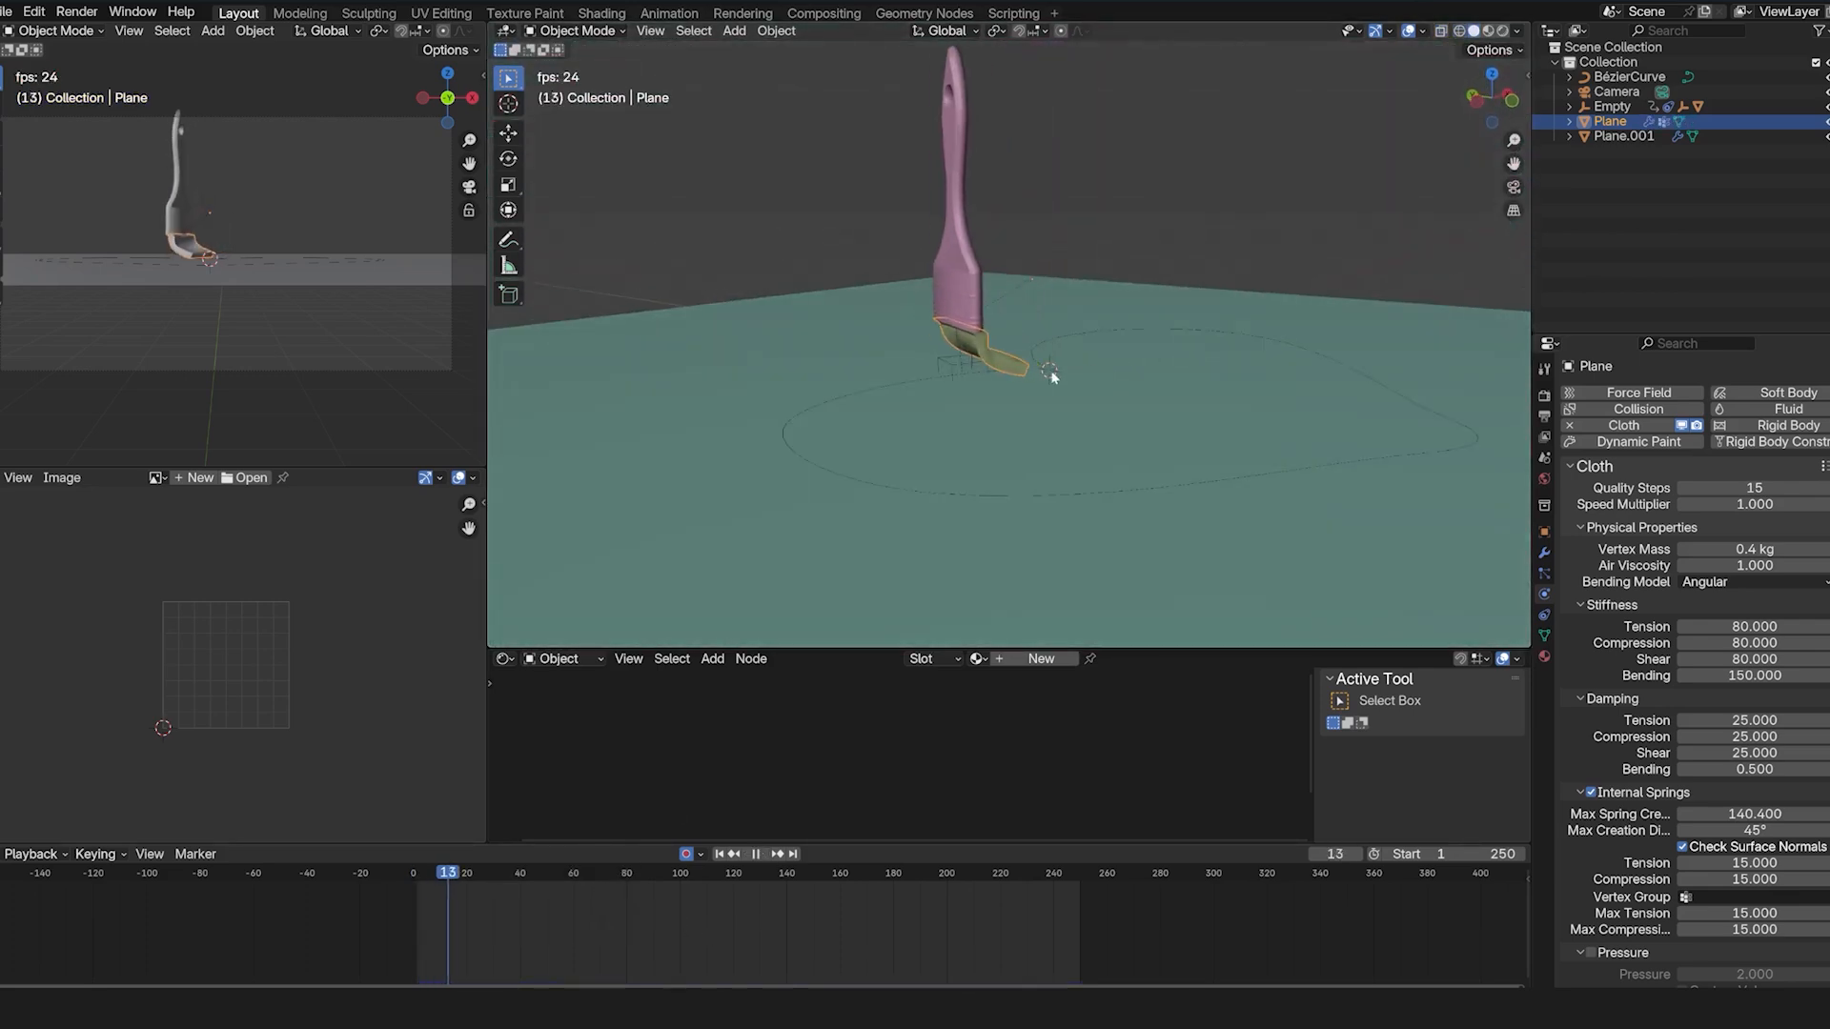